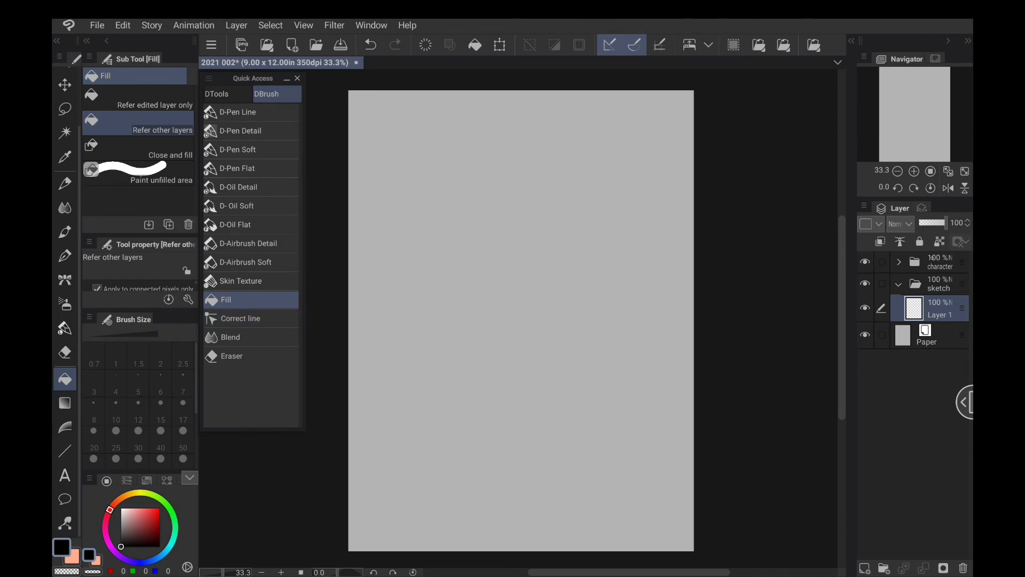
Make Layer 1 in the sketch folder the active layer and narrow the Quick Access palette to icons only.
left_click(932, 258)
left_click(934, 285)
left_click(928, 309)
left_click_drag(300, 240, 227, 241)
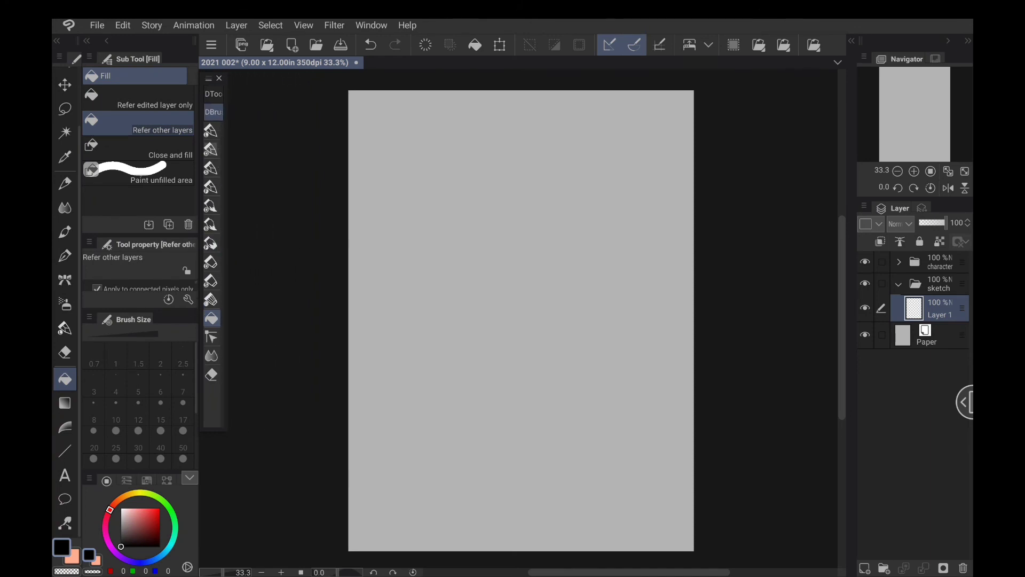
Set up the D-Oil Flat brush with dark grey (RGB 56, 56, 56) and a brush size of about 69.
scroll(522, 320, "up", 3)
scroll(473, 280, "up", 3)
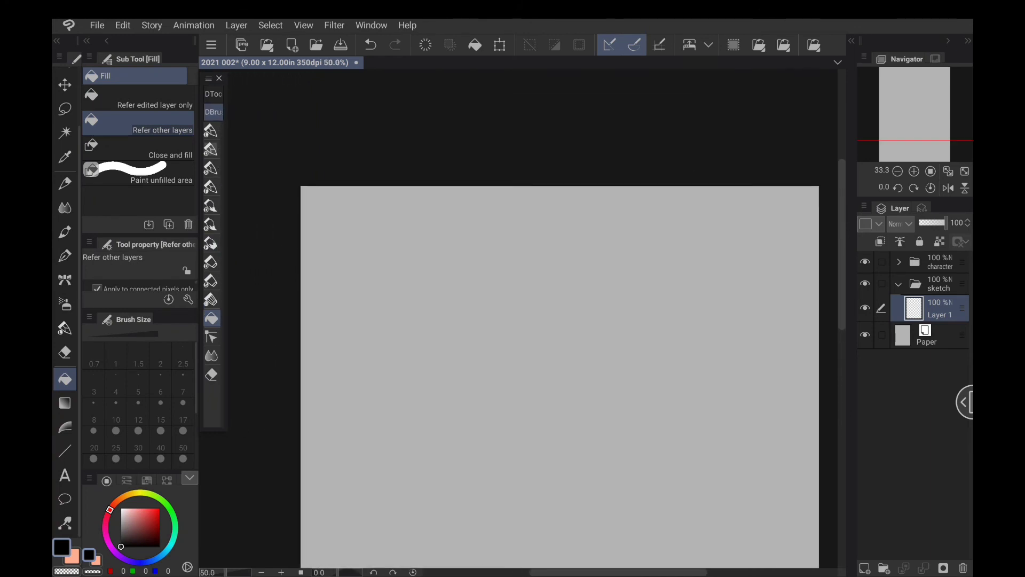
mouse_move(534, 400)
left_mouse_down()
mouse_move(425, 361)
mouse_move(543, 389)
left_mouse_up()
left_click_drag(505, 358, 472, 322)
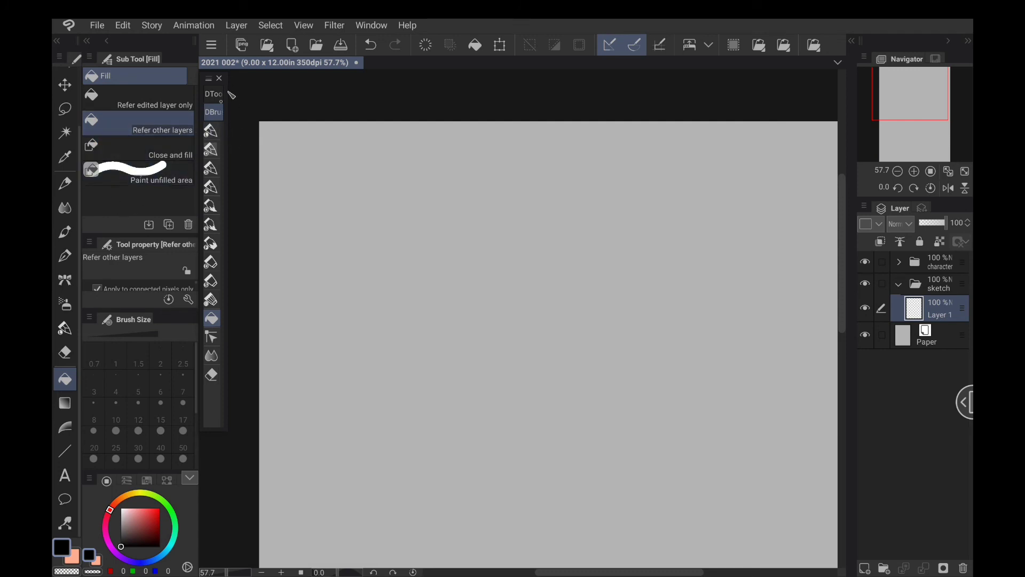
left_click(211, 205)
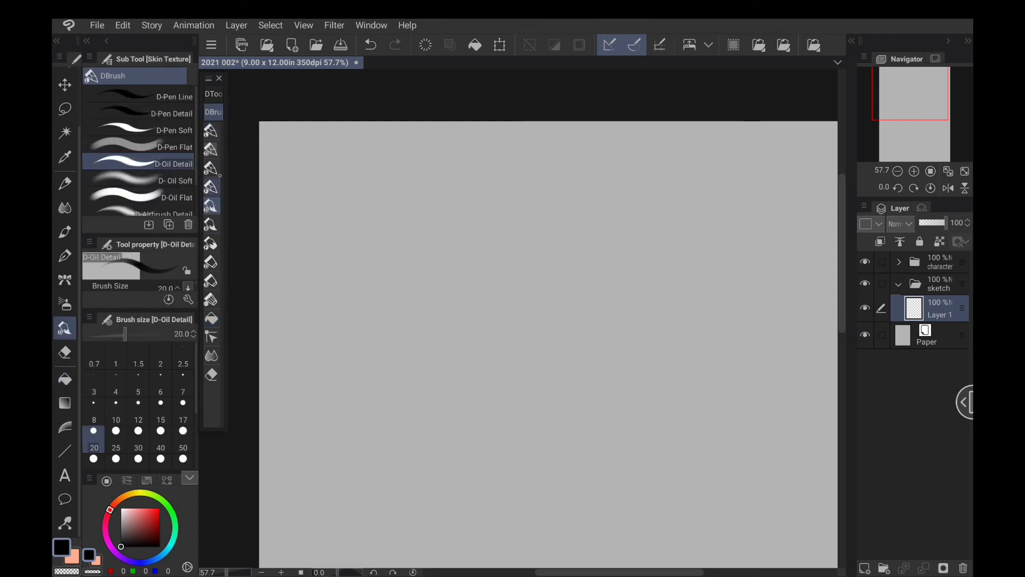
left_click(210, 226)
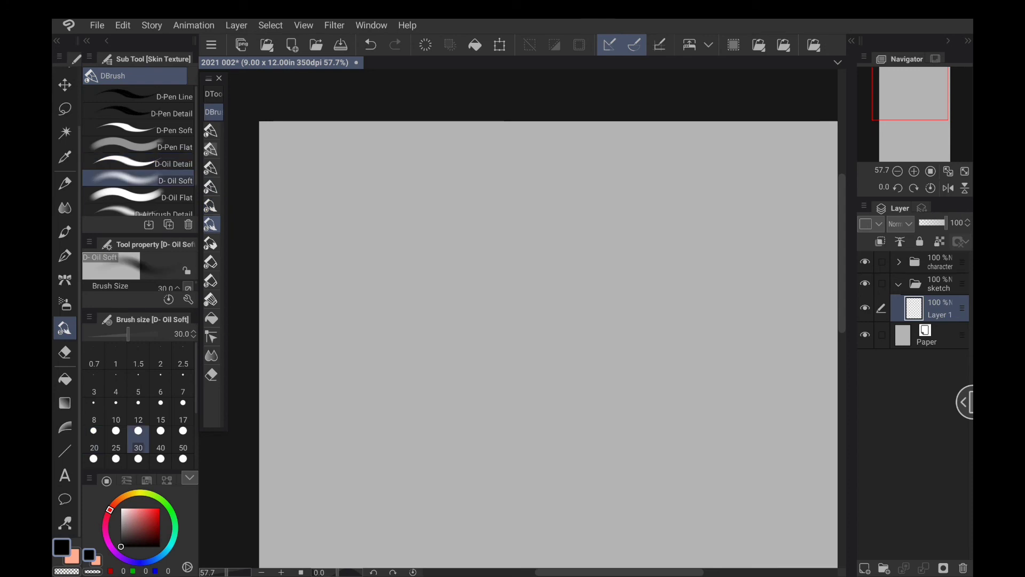
left_click(211, 243)
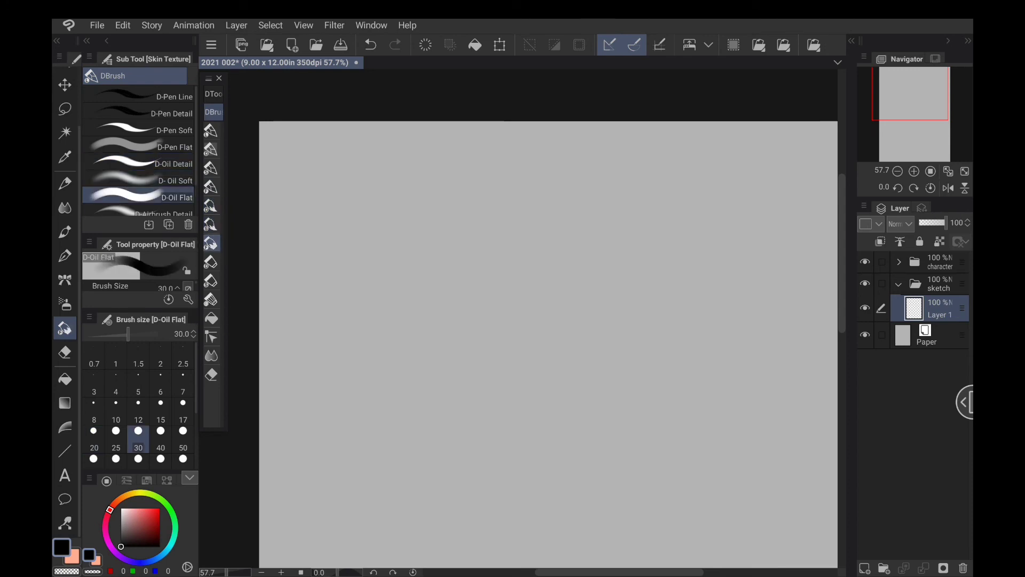
left_click(121, 537)
mouse_move(372, 193)
left_mouse_down()
mouse_move(386, 177)
mouse_move(382, 187)
left_mouse_up()
left_click_drag(131, 334, 135, 334)
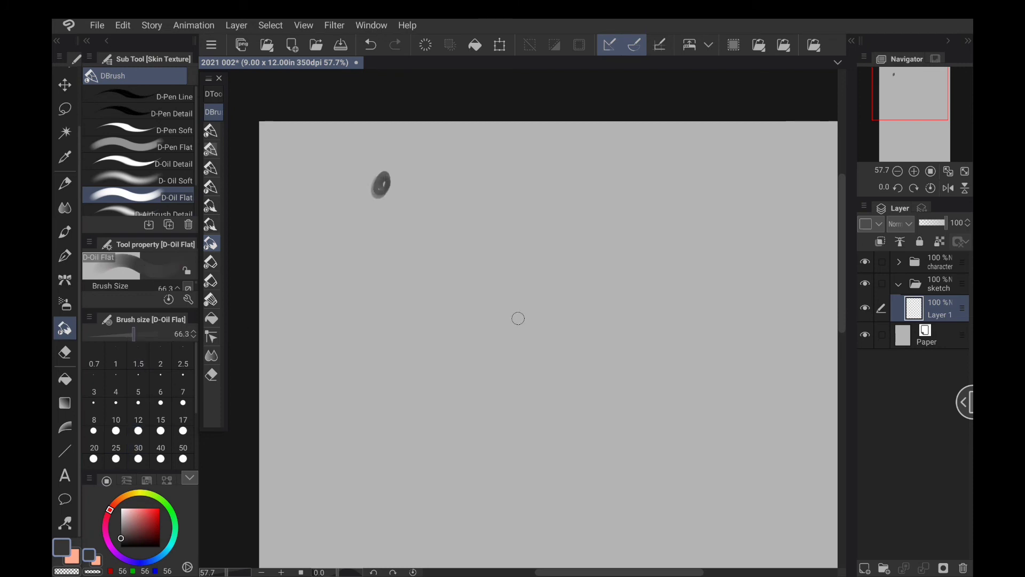
Block in the first figure silhouette near the canvas's upper left corner, with a round head, oval torso, wide hips and several leg strokes.
mouse_move(394, 177)
left_mouse_down()
mouse_move(377, 219)
mouse_move(399, 230)
mouse_move(380, 256)
mouse_move(429, 268)
left_mouse_up()
mouse_move(353, 275)
left_mouse_down()
mouse_move(422, 280)
mouse_move(401, 313)
mouse_move(383, 293)
mouse_move(369, 321)
left_mouse_up()
mouse_move(408, 272)
left_mouse_down()
mouse_move(374, 318)
mouse_move(392, 334)
mouse_move(395, 358)
left_mouse_up()
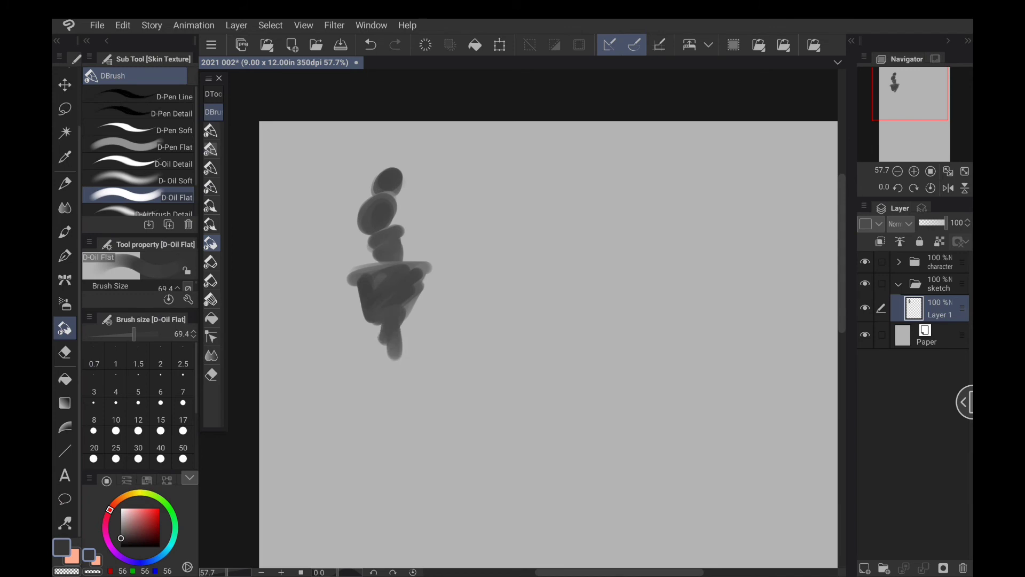
left_click_drag(376, 323, 369, 347)
mouse_move(416, 280)
left_mouse_down()
mouse_move(414, 347)
mouse_move(425, 316)
mouse_move(435, 337)
left_mouse_up()
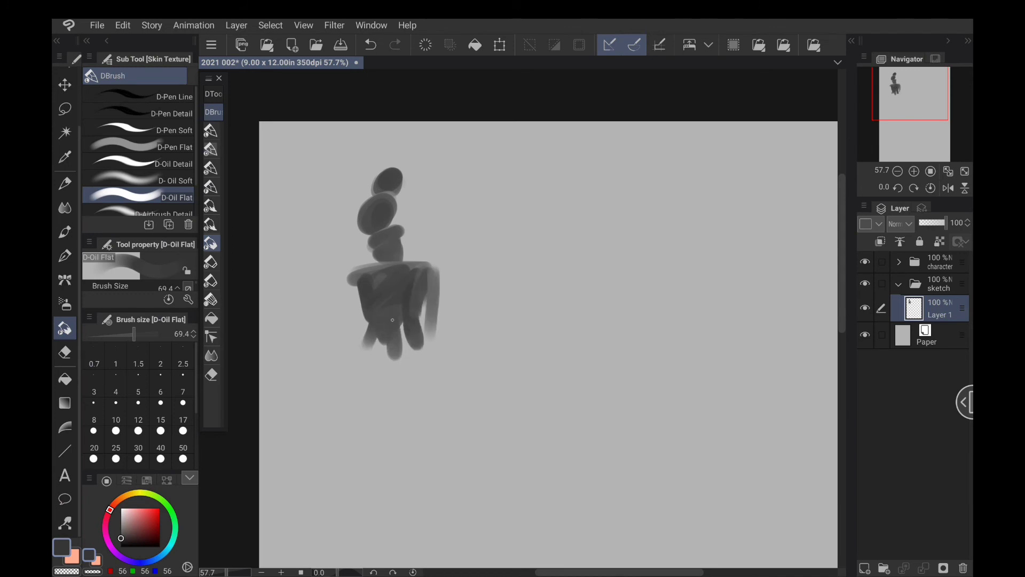
left_click_drag(354, 277, 359, 339)
mouse_move(393, 208)
left_mouse_down()
mouse_move(369, 248)
mouse_move(398, 237)
left_mouse_up()
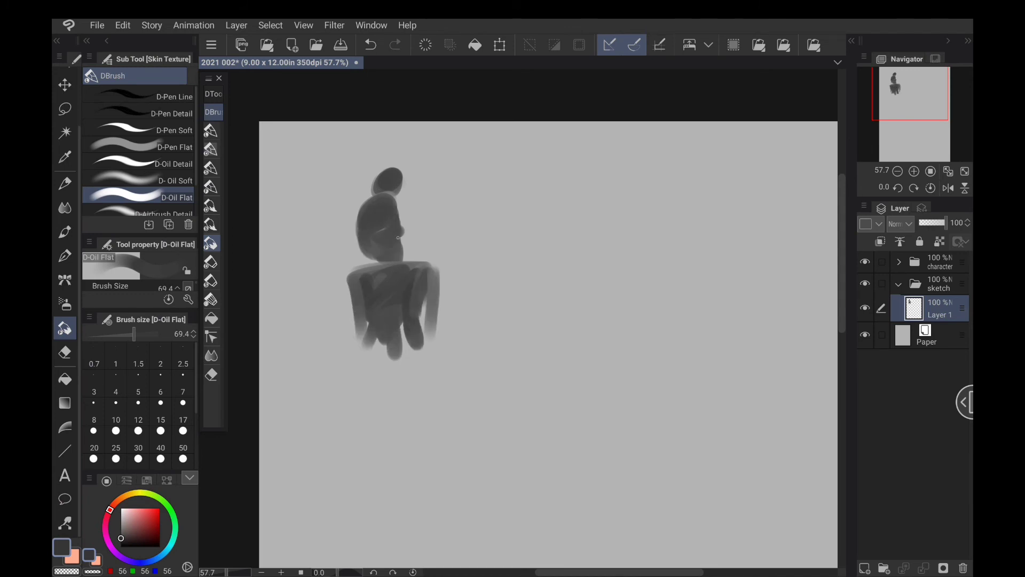
mouse_move(387, 176)
left_mouse_down()
mouse_move(403, 198)
mouse_move(399, 255)
left_mouse_up()
mouse_move(404, 206)
left_mouse_down()
mouse_move(404, 249)
mouse_move(369, 264)
mouse_move(374, 209)
left_mouse_up()
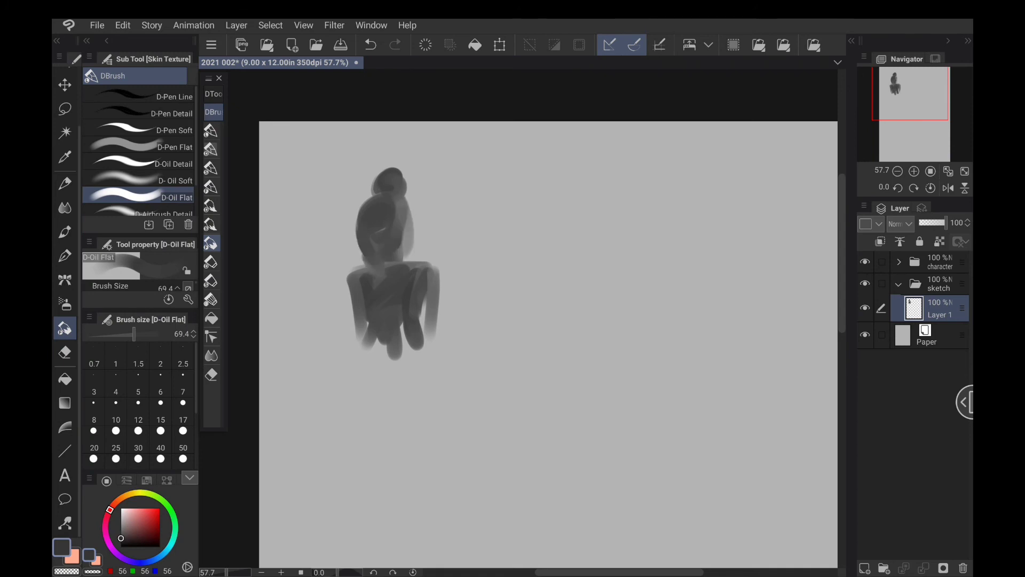
Block in a slimmer second figure silhouette beside the first, with a small head, rounded torso, narrow waist and crossed lower-body strokes.
mouse_move(496, 176)
left_mouse_down()
mouse_move(505, 188)
mouse_move(483, 224)
mouse_move(513, 213)
mouse_move(498, 228)
mouse_move(496, 263)
mouse_move(525, 271)
mouse_move(486, 318)
left_mouse_up()
mouse_move(526, 279)
left_mouse_down()
mouse_move(485, 298)
mouse_move(518, 323)
mouse_move(508, 355)
left_mouse_up()
mouse_move(499, 302)
left_mouse_down()
mouse_move(478, 348)
mouse_move(512, 336)
left_mouse_up()
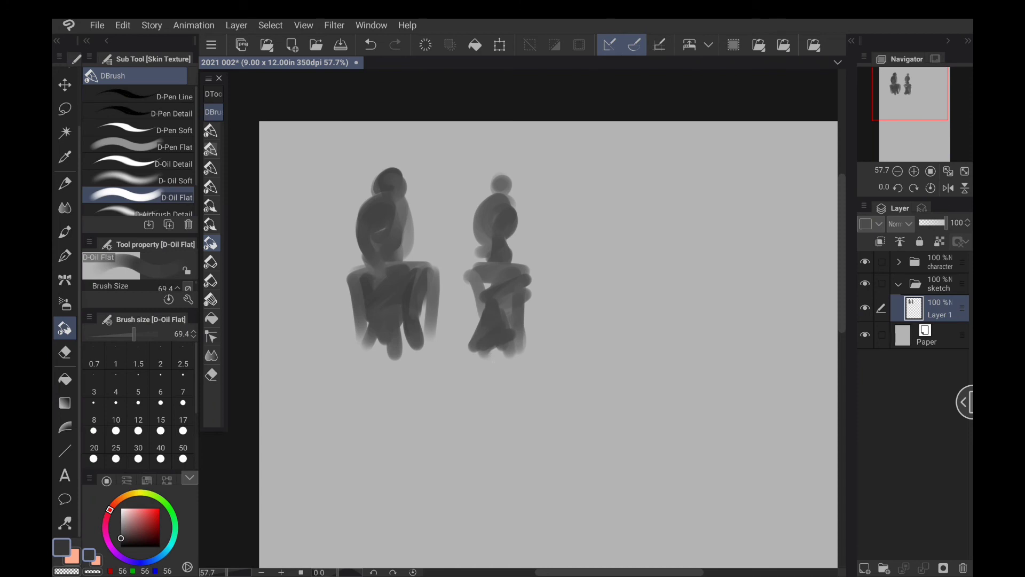
Block in a third figure silhouette in an S-curved pose near the canvas's upper right, with a tilted head and bent lower body.
mouse_move(636, 211)
left_mouse_down()
mouse_move(649, 202)
mouse_move(590, 248)
mouse_move(588, 272)
mouse_move(614, 291)
left_mouse_up()
mouse_move(638, 235)
left_mouse_down()
mouse_move(625, 288)
mouse_move(638, 240)
mouse_move(637, 306)
mouse_move(636, 294)
mouse_move(608, 314)
mouse_move(590, 345)
left_mouse_up()
mouse_move(643, 309)
left_mouse_down()
mouse_move(598, 353)
mouse_move(601, 363)
left_mouse_up()
left_click_drag(642, 318, 619, 358)
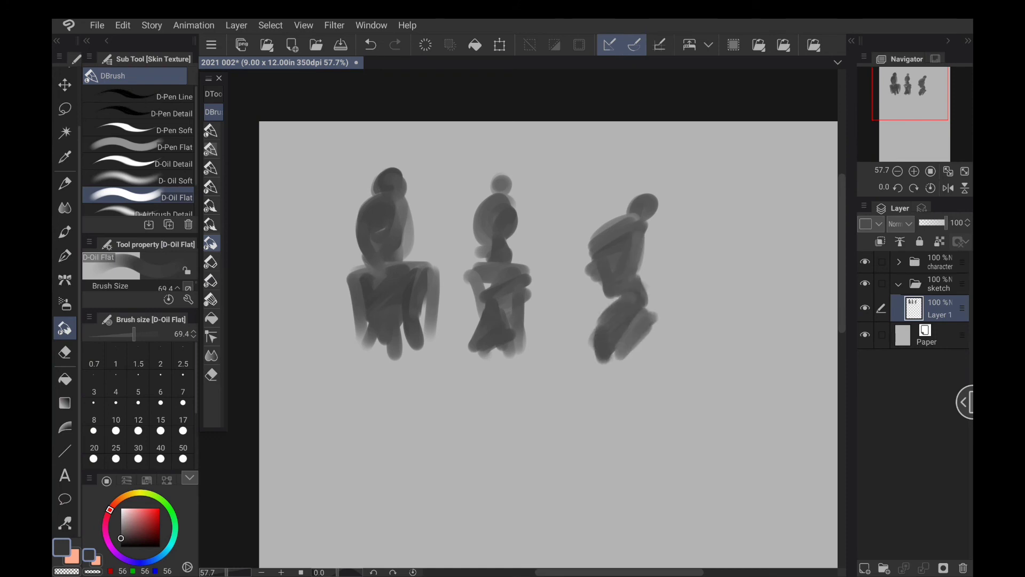
Fill out the second figure's head and torso and add a hair mass to the third figure's head and back.
left_click_drag(560, 398, 517, 361)
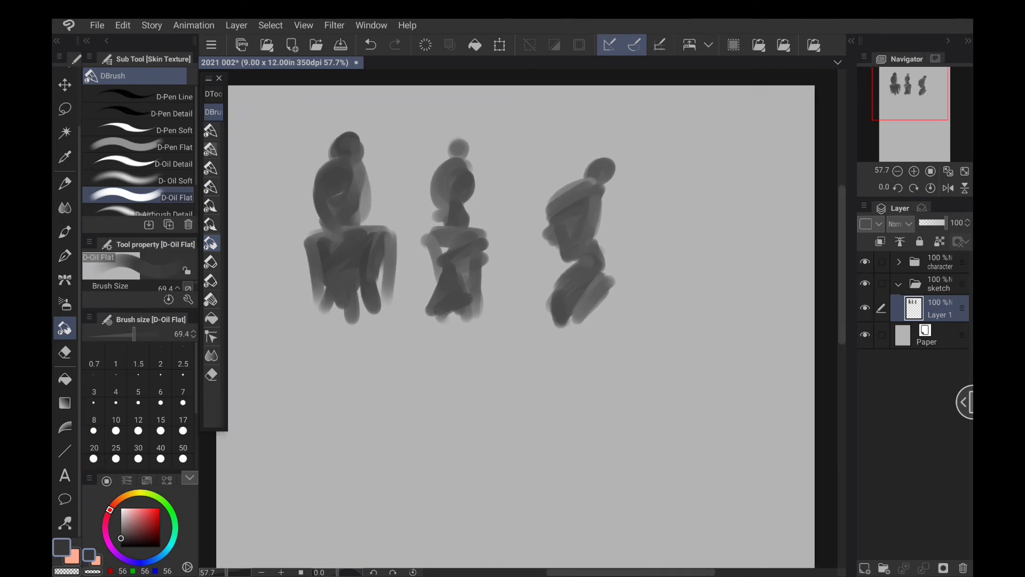
mouse_move(451, 156)
left_mouse_down()
mouse_move(464, 140)
mouse_move(472, 157)
mouse_move(458, 202)
left_mouse_up()
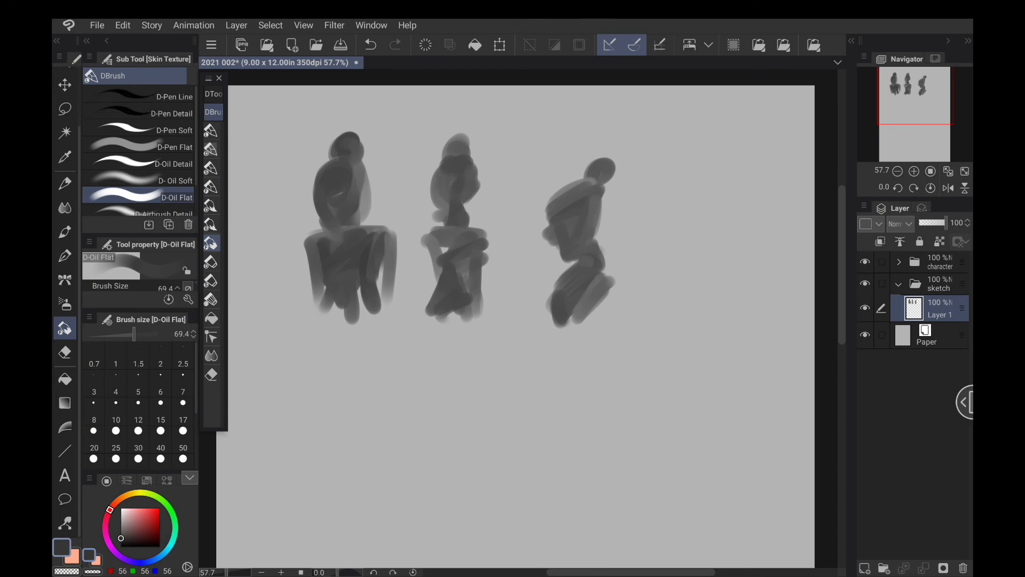
left_click_drag(470, 163, 461, 212)
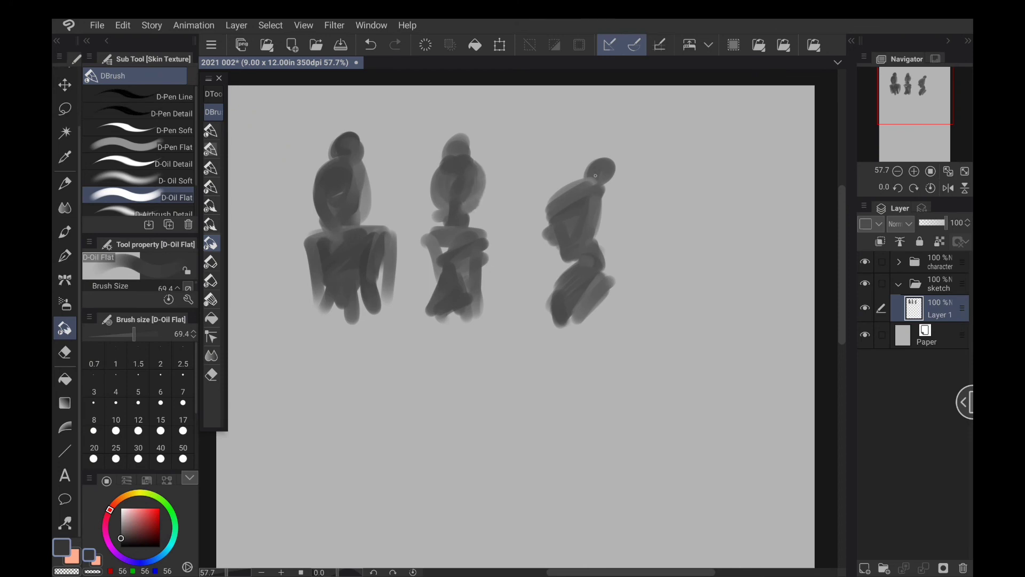
mouse_move(596, 175)
left_mouse_down()
mouse_move(585, 158)
mouse_move(614, 149)
mouse_move(621, 172)
mouse_move(599, 228)
left_mouse_up()
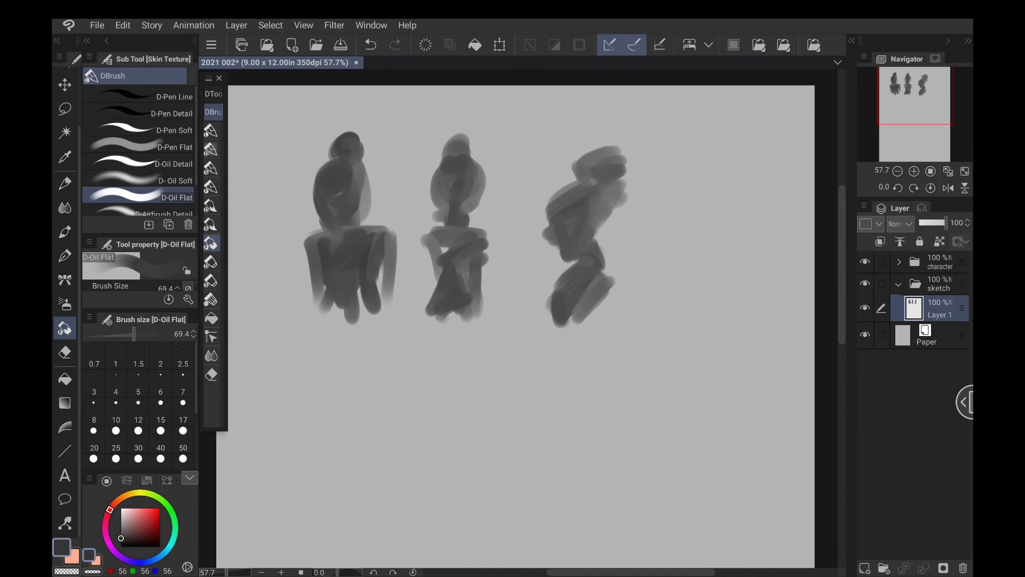
Block in the head, tapered torso, arms and hips of a fourth figure below the first two silhouettes.
left_click_drag(534, 347, 510, 328)
mouse_move(386, 350)
left_mouse_down()
mouse_move(376, 385)
mouse_move(392, 369)
mouse_move(395, 416)
mouse_move(382, 422)
mouse_move(363, 401)
mouse_move(387, 400)
mouse_move(387, 427)
mouse_move(352, 348)
mouse_move(379, 342)
mouse_move(344, 369)
mouse_move(387, 326)
mouse_move(368, 369)
mouse_move(382, 355)
mouse_move(401, 430)
left_mouse_up()
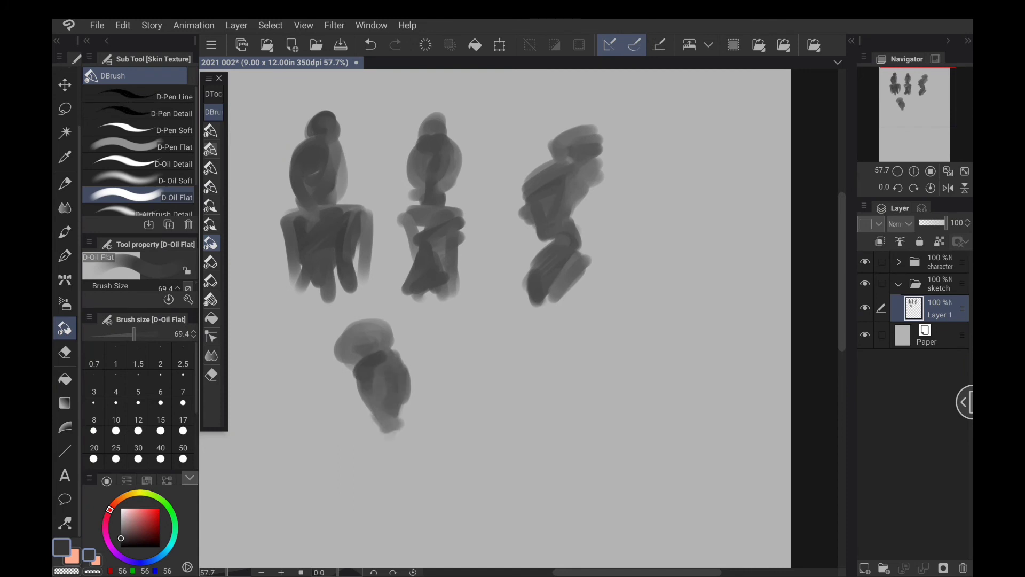
mouse_move(353, 388)
left_mouse_down()
mouse_move(356, 412)
mouse_move(353, 399)
left_mouse_up()
mouse_move(411, 366)
left_mouse_down()
mouse_move(414, 394)
mouse_move(417, 368)
mouse_move(393, 339)
mouse_move(376, 374)
mouse_move(385, 387)
left_mouse_up()
scroll(534, 320, "down", 2)
mouse_move(430, 336)
left_mouse_down()
mouse_move(430, 374)
mouse_move(383, 399)
mouse_move(409, 391)
mouse_move(367, 396)
mouse_move(430, 393)
mouse_move(374, 422)
left_mouse_up()
mouse_move(435, 411)
left_mouse_down()
mouse_move(398, 435)
mouse_move(404, 462)
left_mouse_up()
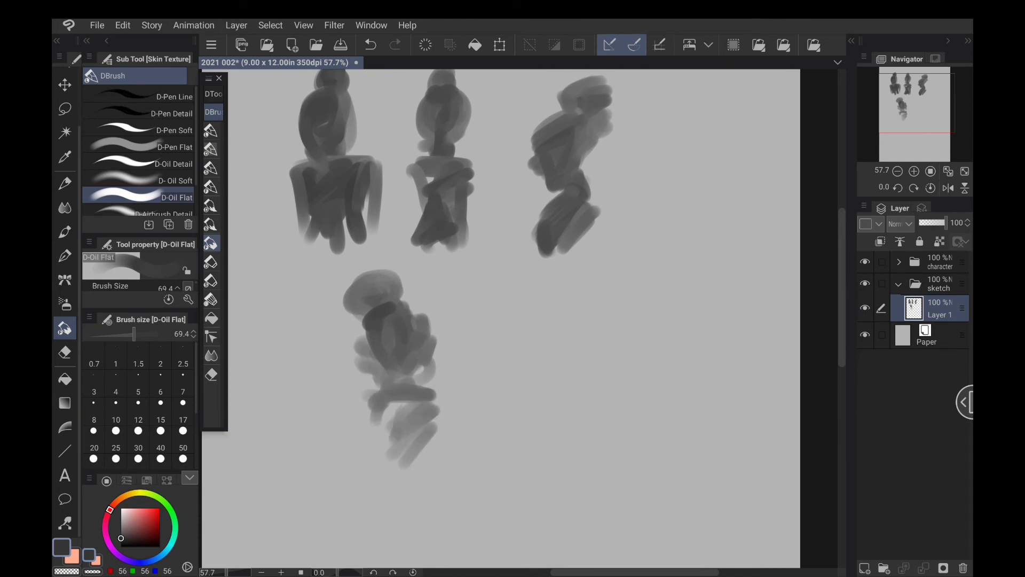
Paint long strokes fanning out below the fourth figure's hips to form a spread, triangular lower body.
left_click_drag(388, 414, 377, 465)
left_click_drag(377, 384, 355, 456)
left_click_drag(424, 367, 459, 439)
left_click_drag(384, 375, 348, 439)
left_click_drag(368, 403, 339, 444)
left_click_drag(431, 373, 455, 437)
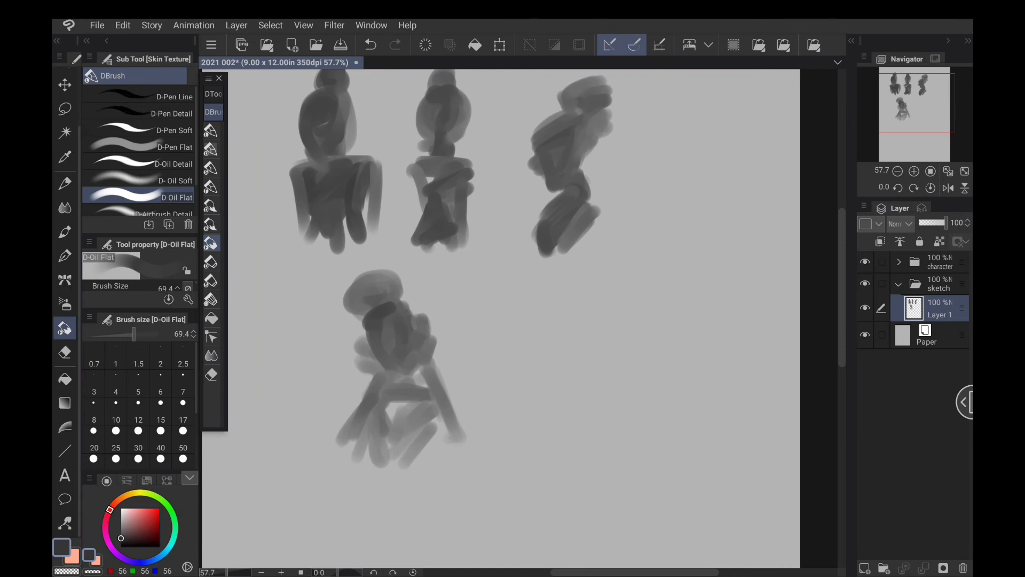
Darken the third figure's chest and fill its lower body into a solid diagonal mass sweeping down and left.
left_click_drag(502, 320, 465, 345)
mouse_move(539, 179)
left_mouse_down()
mouse_move(528, 179)
mouse_move(549, 192)
mouse_move(560, 170)
mouse_move(551, 208)
mouse_move(561, 216)
mouse_move(536, 269)
left_mouse_up()
mouse_move(555, 218)
left_mouse_down()
mouse_move(553, 275)
mouse_move(539, 270)
left_mouse_up()
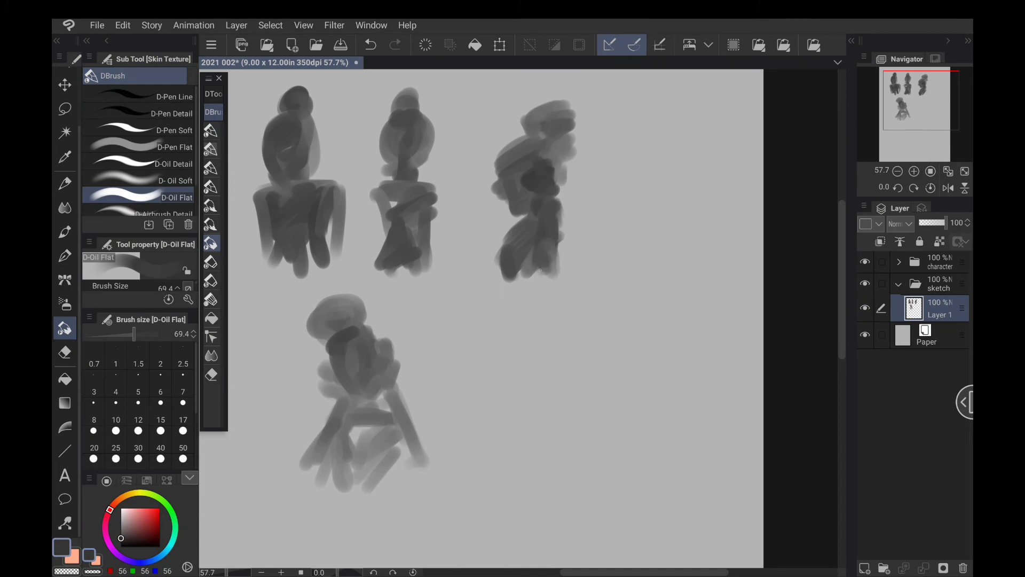
left_click_drag(534, 216, 479, 262)
left_click_drag(514, 232, 474, 270)
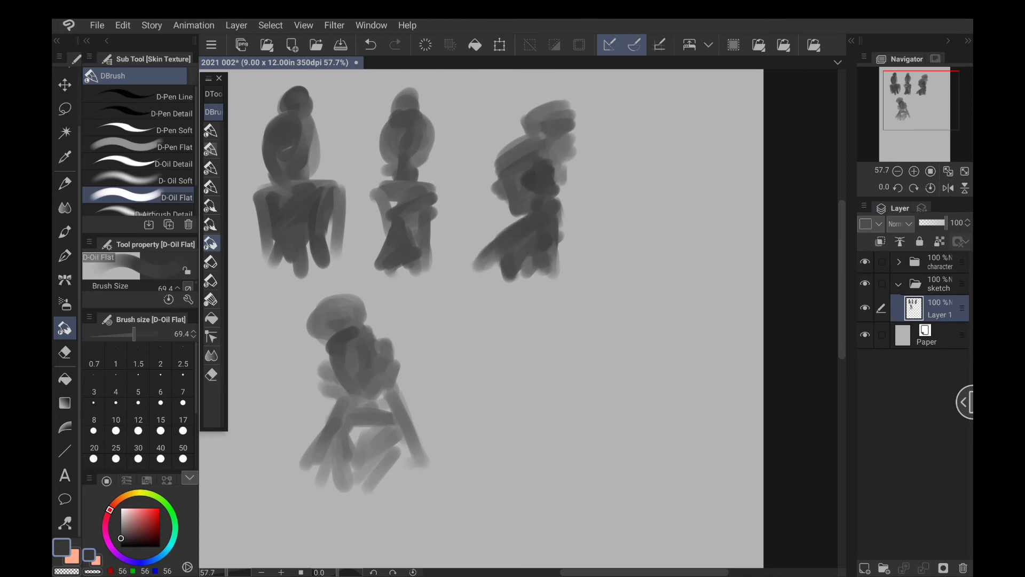
left_click_drag(539, 249, 481, 272)
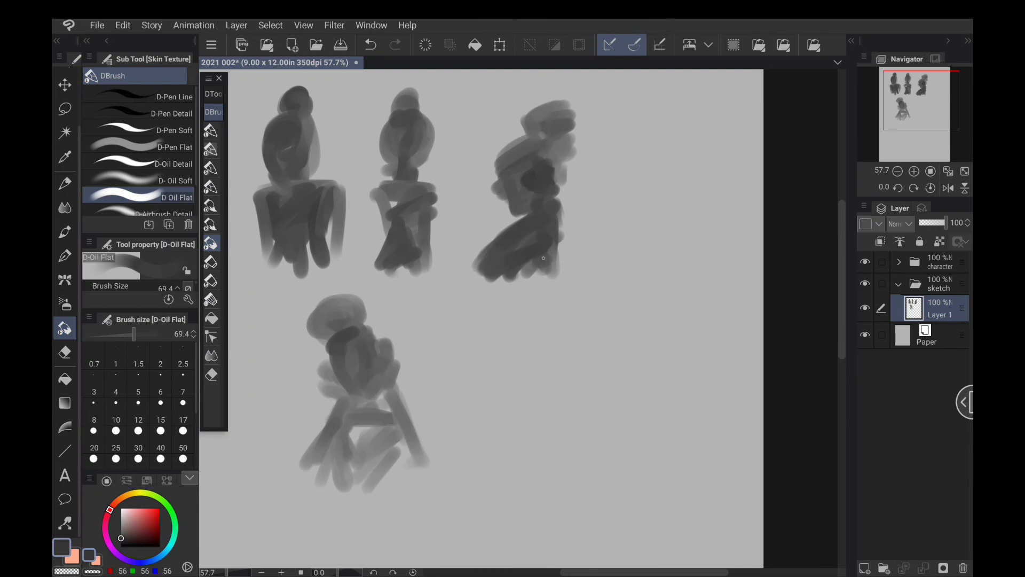
Add hanging leg strokes beneath the third figure and a rounded shape behind its hips.
mouse_move(553, 255)
left_mouse_down()
mouse_move(511, 286)
mouse_move(540, 321)
left_mouse_up()
mouse_move(514, 276)
left_mouse_down()
mouse_move(520, 305)
mouse_move(555, 295)
left_mouse_up()
left_click_drag(553, 250, 561, 293)
mouse_move(558, 219)
left_mouse_down()
mouse_move(584, 197)
mouse_move(582, 231)
mouse_move(559, 251)
mouse_move(588, 233)
mouse_move(600, 196)
left_mouse_up()
left_click_drag(568, 246, 556, 260)
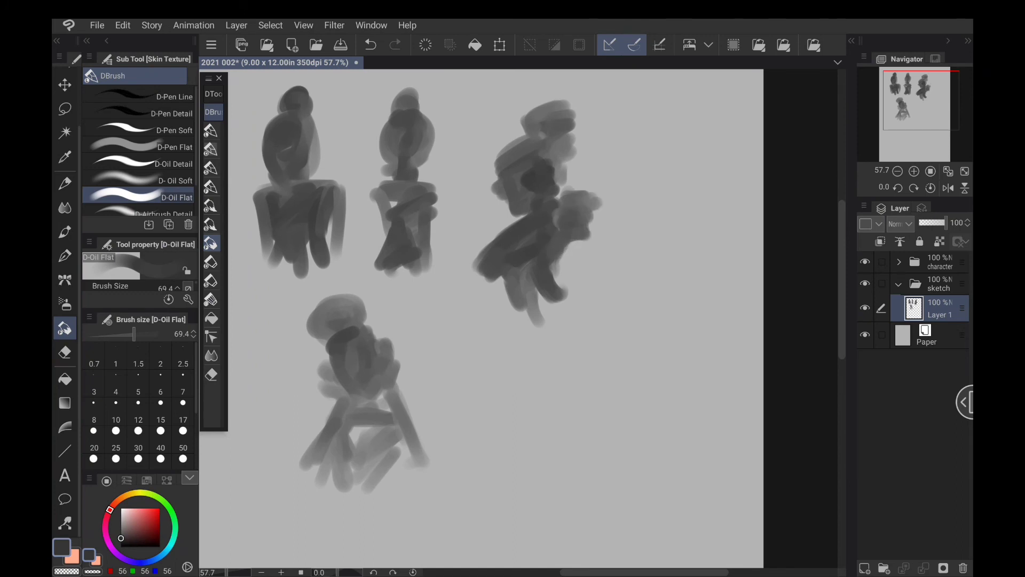
Build up the third figure's fluffy hair mass and thicken its back, shoulder and waist.
left_click_drag(564, 186, 566, 179)
mouse_move(522, 212)
left_mouse_down()
mouse_move(501, 181)
mouse_move(521, 114)
mouse_move(555, 96)
mouse_move(577, 153)
left_mouse_up()
left_click_drag(581, 116, 571, 130)
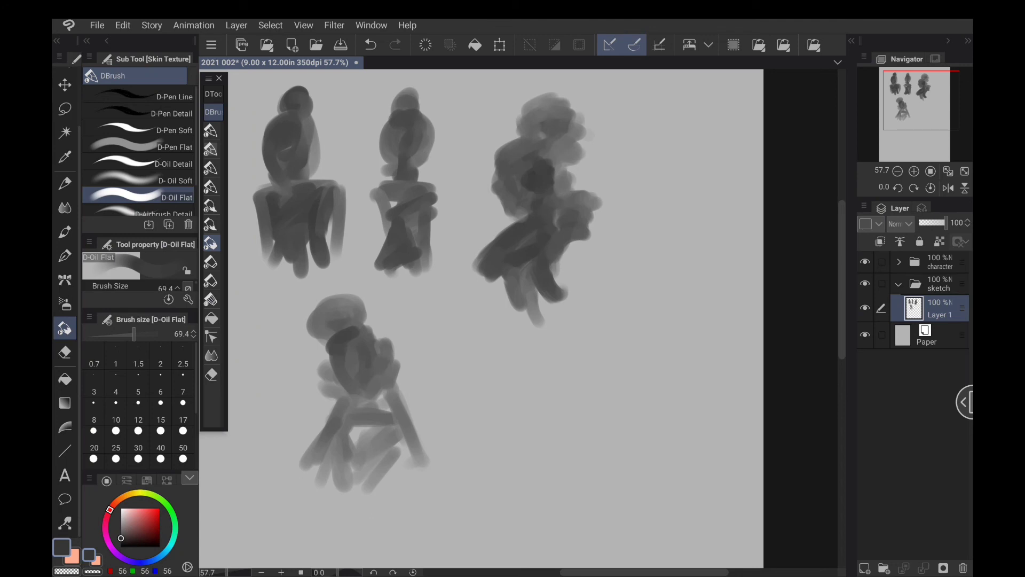
left_click_drag(533, 194, 500, 234)
Lower Layer 1's opacity to 34% and add a new layer above it in the sketch folder.
left_click_drag(529, 366, 488, 421)
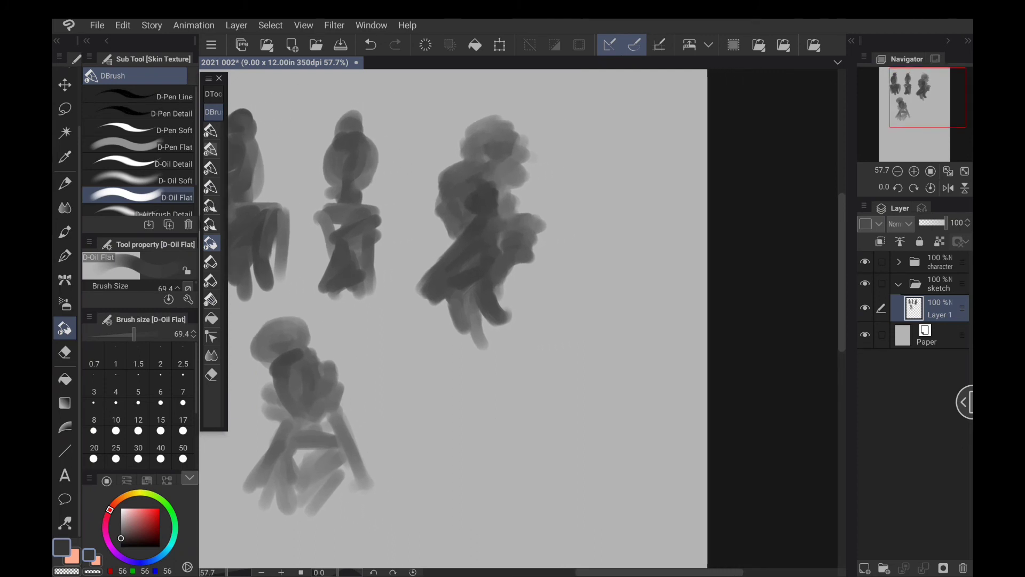
left_click(928, 222)
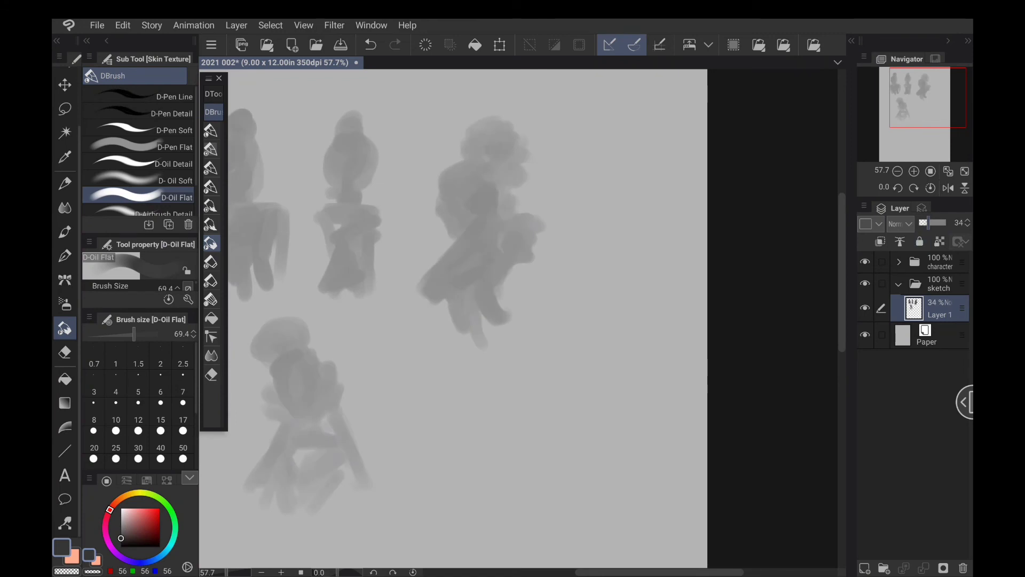
left_click_drag(468, 355, 484, 363)
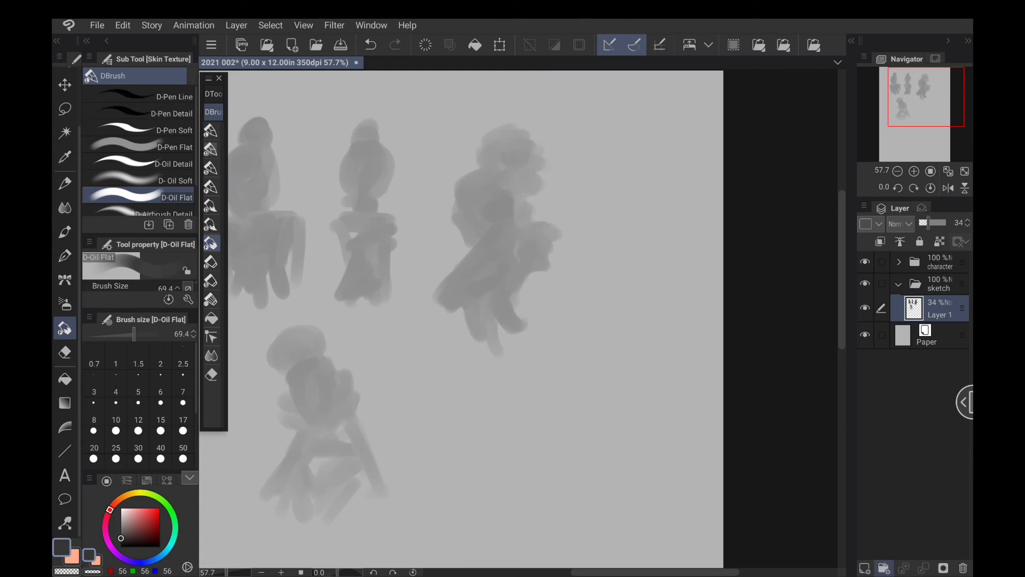
left_click(865, 567)
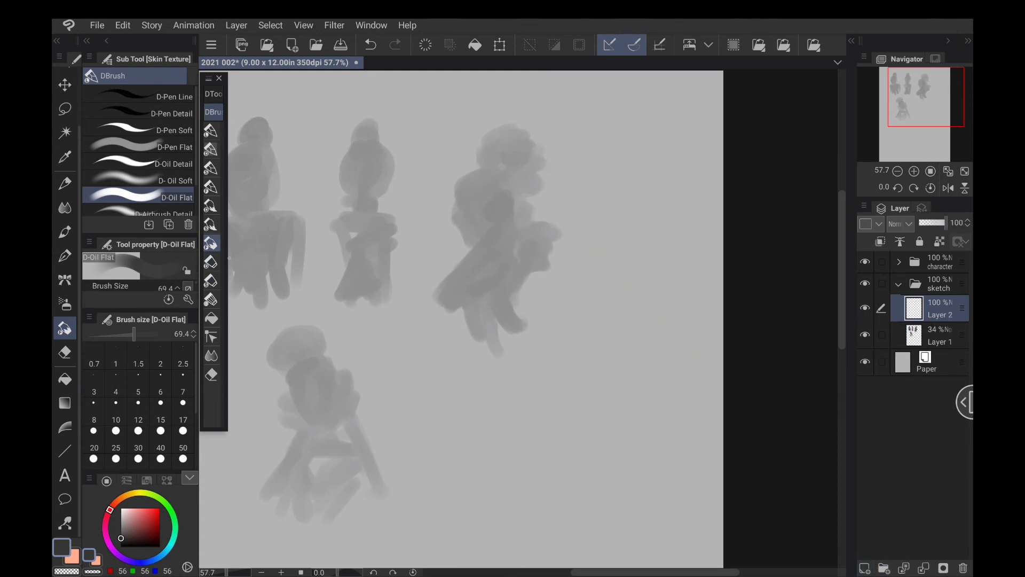
Switch to the D-Oil Detail brush at size 20 with a darker grey (RGB 36, 36, 36) for refining the third figure.
left_click_drag(224, 260, 292, 261)
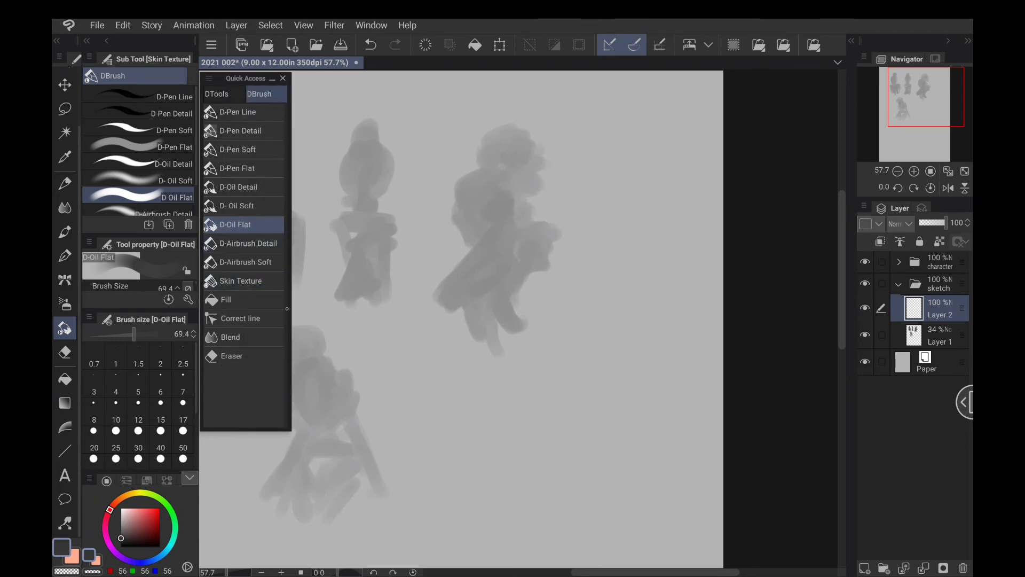
left_click_drag(288, 310, 275, 314)
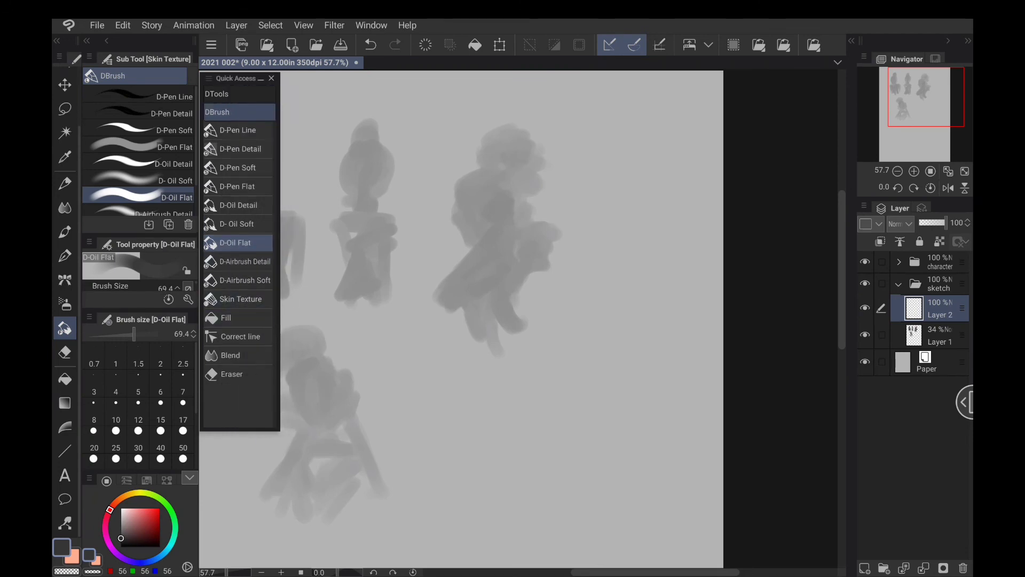
left_click(238, 205)
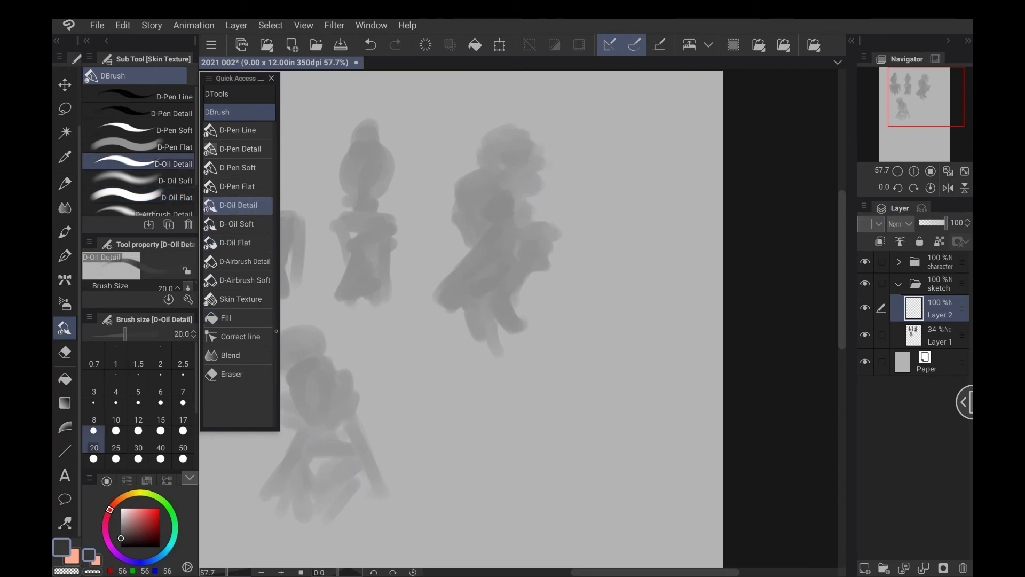
left_click_drag(276, 331, 228, 333)
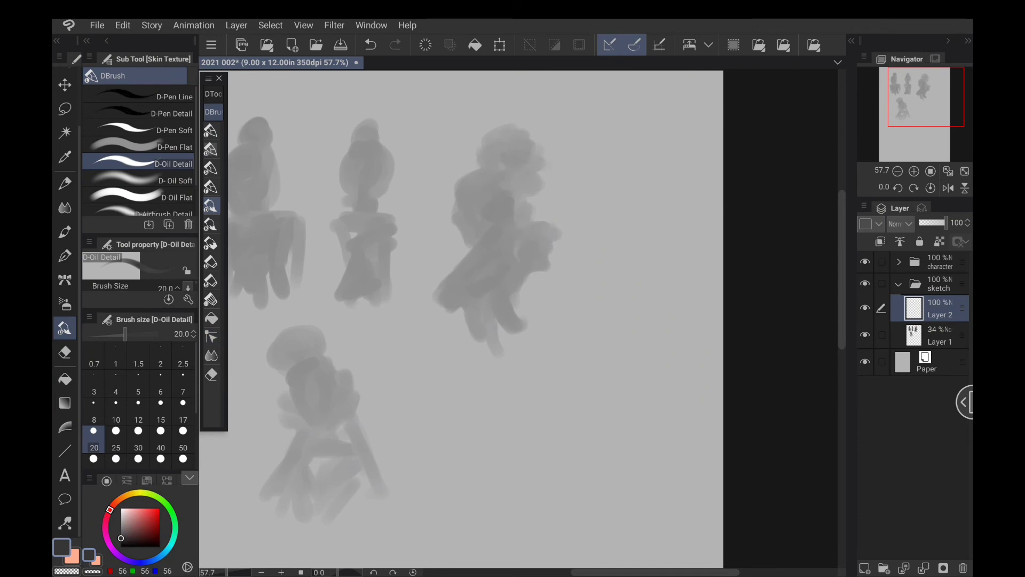
key("ctrl+alt+0")
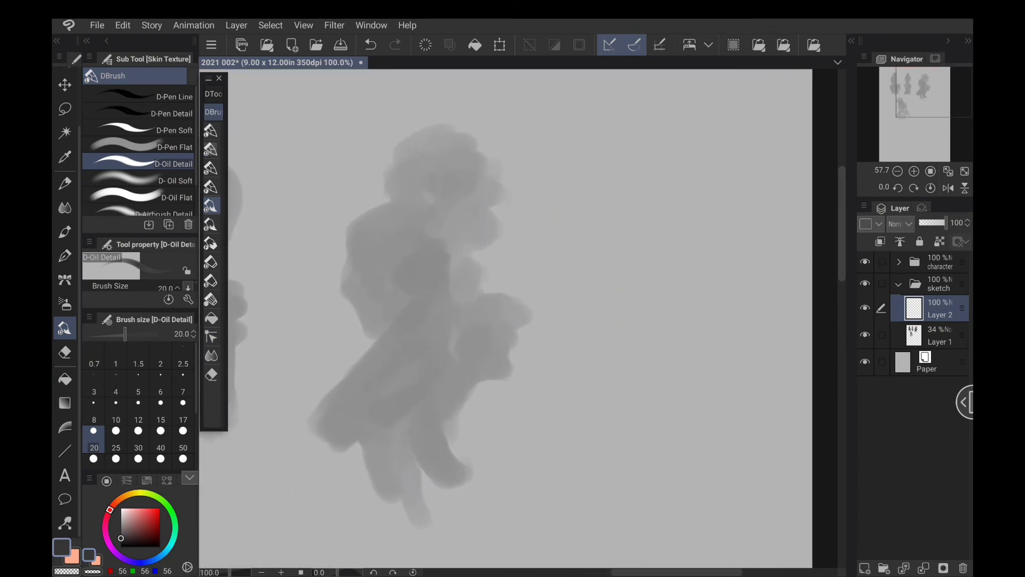
left_click(120, 541)
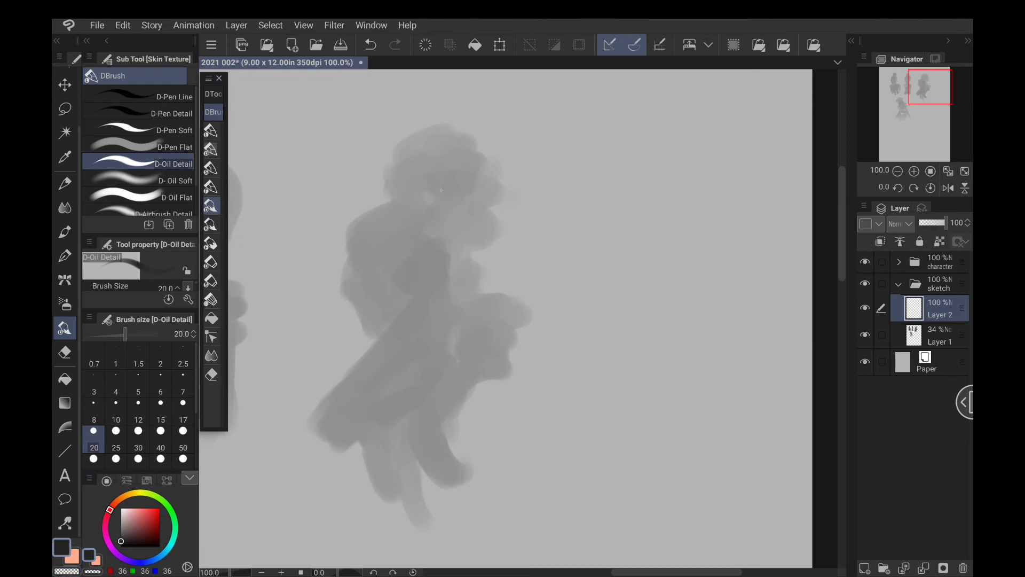
Sketch the front curve of the third figure's forehead and face, ending in an angled chin and jaw.
left_click_drag(396, 210, 362, 247)
left_click_drag(397, 208, 360, 237)
mouse_move(399, 209)
left_mouse_down()
mouse_move(356, 237)
mouse_move(355, 269)
left_mouse_up()
mouse_move(363, 222)
left_mouse_down()
mouse_move(351, 280)
mouse_move(366, 314)
left_mouse_up()
mouse_move(347, 253)
left_mouse_down()
mouse_move(369, 324)
mouse_move(417, 303)
left_mouse_up()
left_click_drag(380, 328, 410, 308)
left_click_drag(351, 243, 347, 289)
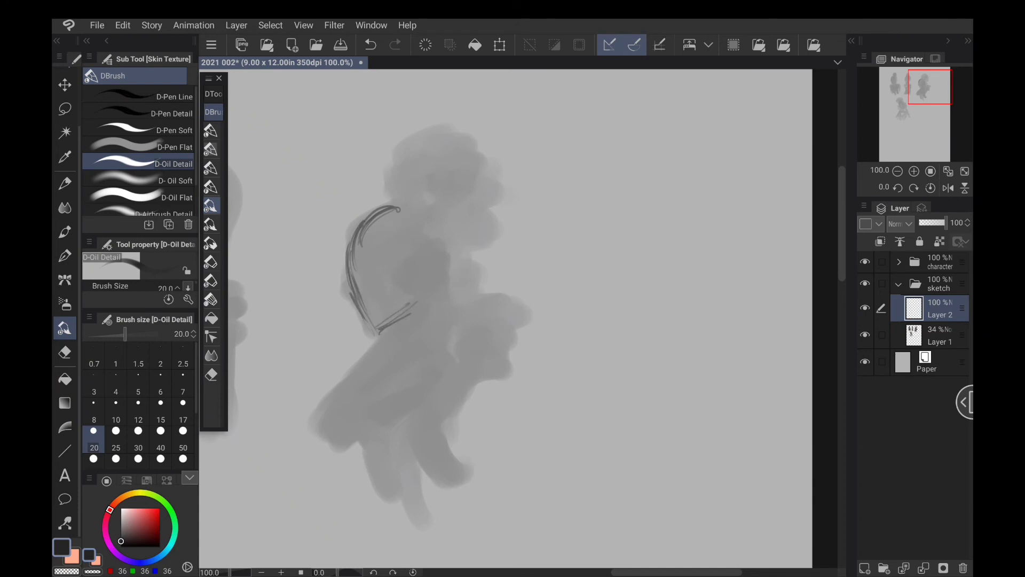
Close the third figure's skull into a round head shape and darken the face line.
mouse_move(356, 217)
left_mouse_down()
mouse_move(395, 202)
mouse_move(437, 251)
mouse_move(414, 279)
mouse_move(350, 243)
mouse_move(380, 297)
mouse_move(432, 268)
left_mouse_up()
left_click_drag(403, 203, 435, 220)
left_click_drag(452, 255, 398, 288)
mouse_move(359, 226)
left_mouse_down()
mouse_move(351, 272)
mouse_move(374, 333)
left_mouse_up()
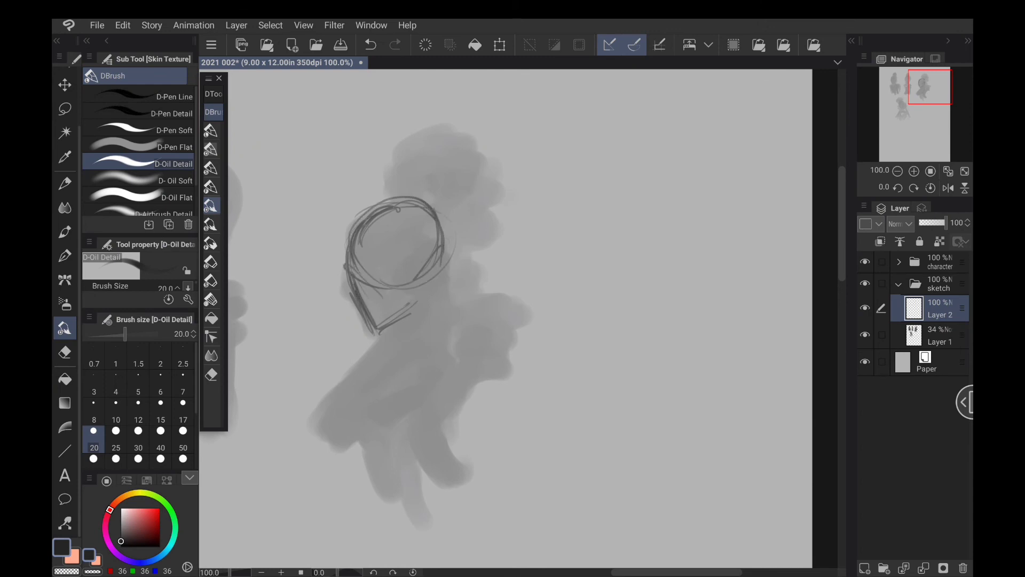
Sketch the brow, nose and eye line of the profile, a circle on the side of the head, and the neck.
left_click_drag(340, 245, 354, 284)
mouse_move(367, 216)
left_mouse_down()
mouse_move(344, 254)
mouse_move(357, 225)
left_mouse_up()
left_click_drag(439, 271, 441, 308)
left_click_drag(430, 285, 427, 306)
mouse_move(433, 262)
left_mouse_down()
mouse_move(398, 288)
mouse_move(353, 274)
mouse_move(348, 298)
left_mouse_up()
left_click_drag(344, 300, 356, 296)
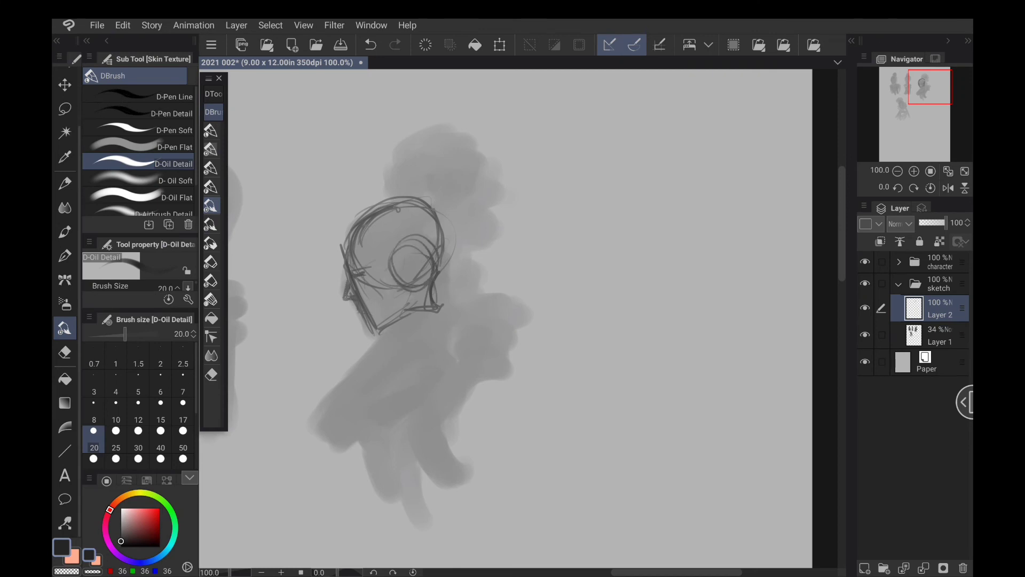
left_click_drag(373, 331, 410, 312)
mouse_move(347, 240)
left_mouse_down()
mouse_move(443, 211)
mouse_move(454, 272)
mouse_move(432, 307)
left_mouse_up()
left_click_drag(441, 306, 463, 312)
Outline the large puffy hair mass above the head and mark dark ear strokes inside the side circle.
left_click_drag(384, 192, 375, 172)
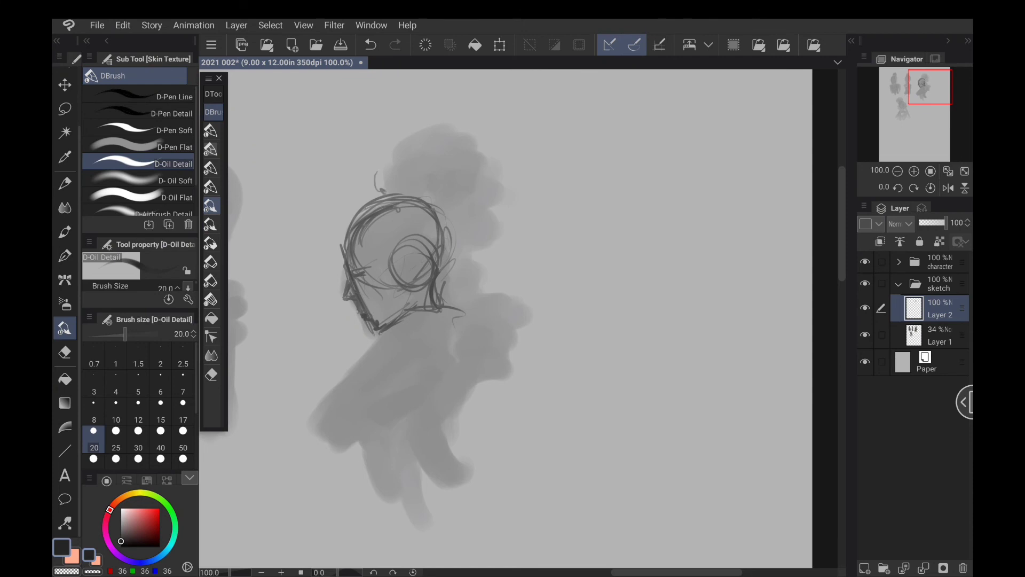
mouse_move(402, 129)
left_mouse_down()
mouse_move(432, 124)
mouse_move(457, 146)
left_mouse_up()
left_click_drag(454, 244, 493, 185)
left_click_drag(465, 240, 468, 142)
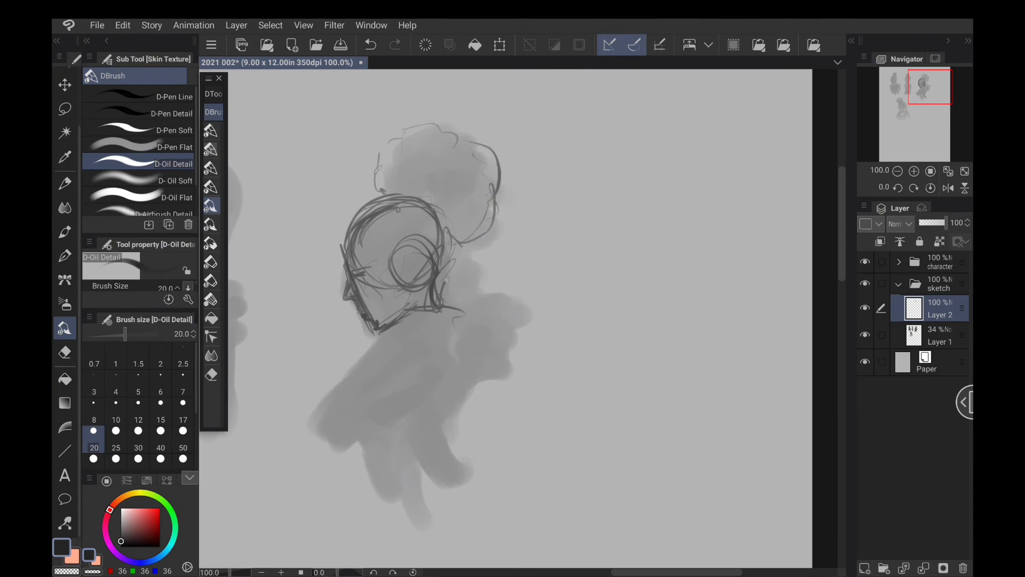
mouse_move(410, 282)
left_mouse_down()
mouse_move(412, 254)
mouse_move(410, 283)
mouse_move(432, 246)
left_mouse_up()
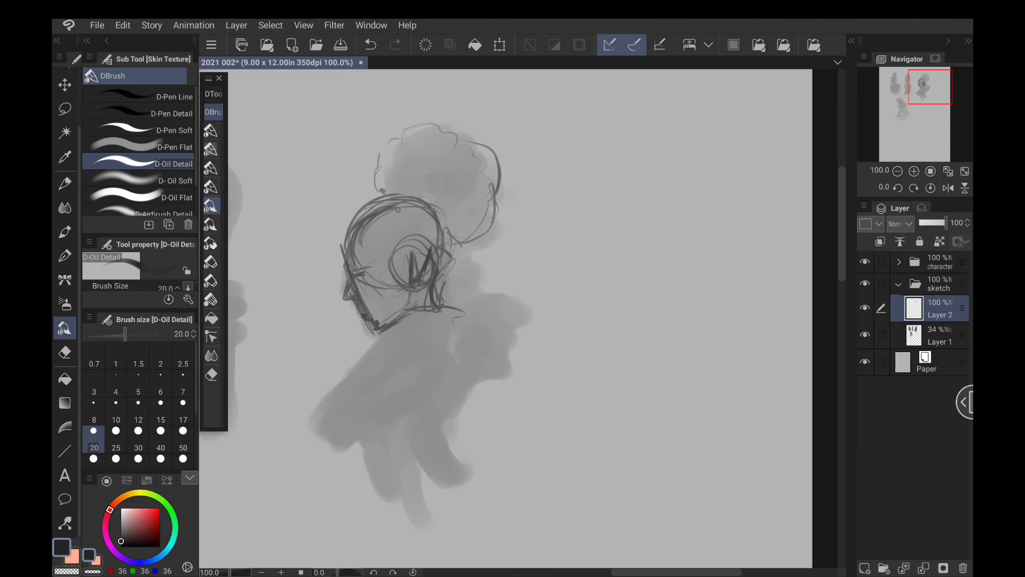
Sketch the line from the neck and front shoulder down the arm, with a cross line near the elbow.
mouse_move(441, 283)
left_mouse_down()
mouse_move(454, 256)
mouse_move(436, 303)
mouse_move(406, 310)
mouse_move(453, 290)
mouse_move(382, 339)
left_mouse_up()
left_click_drag(427, 312, 375, 385)
left_click_drag(399, 353, 367, 389)
mouse_move(389, 330)
left_mouse_down()
mouse_move(325, 404)
mouse_move(367, 413)
left_mouse_up()
left_click_drag(425, 313, 396, 355)
left_click_drag(325, 406, 368, 406)
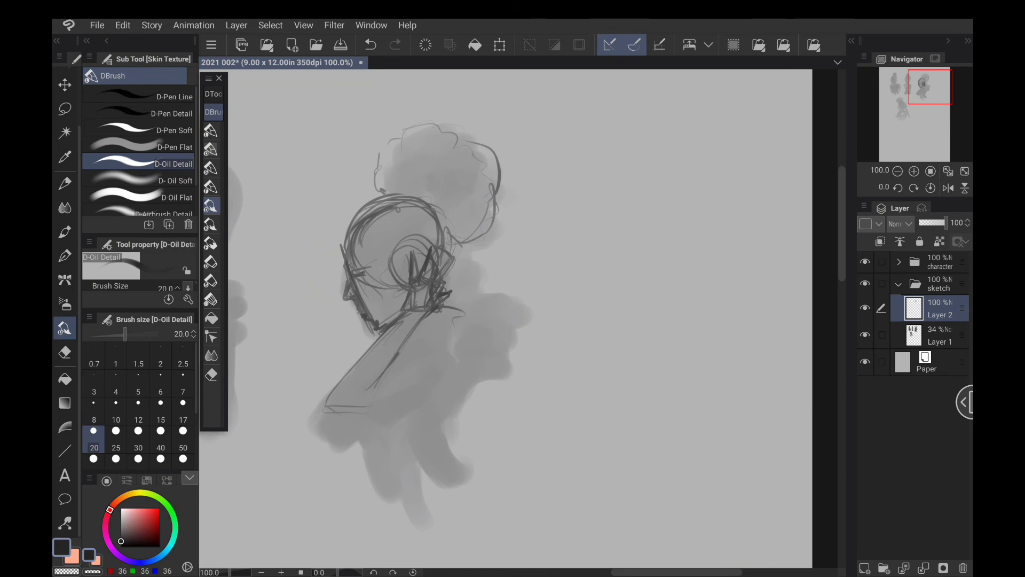
Sketch the neckline, the rounded rear shoulder and the line of the back tapering to the waist.
mouse_move(404, 321)
left_mouse_down()
mouse_move(398, 330)
mouse_move(421, 328)
mouse_move(427, 341)
left_mouse_up()
left_click_drag(439, 308, 458, 326)
mouse_move(448, 312)
left_mouse_down()
mouse_move(459, 331)
mouse_move(420, 327)
mouse_move(456, 326)
mouse_move(453, 340)
left_mouse_up()
mouse_move(418, 360)
left_mouse_down()
mouse_move(468, 332)
mouse_move(464, 340)
left_mouse_up()
mouse_move(465, 334)
left_mouse_down()
mouse_move(460, 382)
mouse_move(474, 374)
mouse_move(435, 443)
left_mouse_up()
left_click_drag(471, 383, 426, 461)
left_click_drag(451, 408, 428, 472)
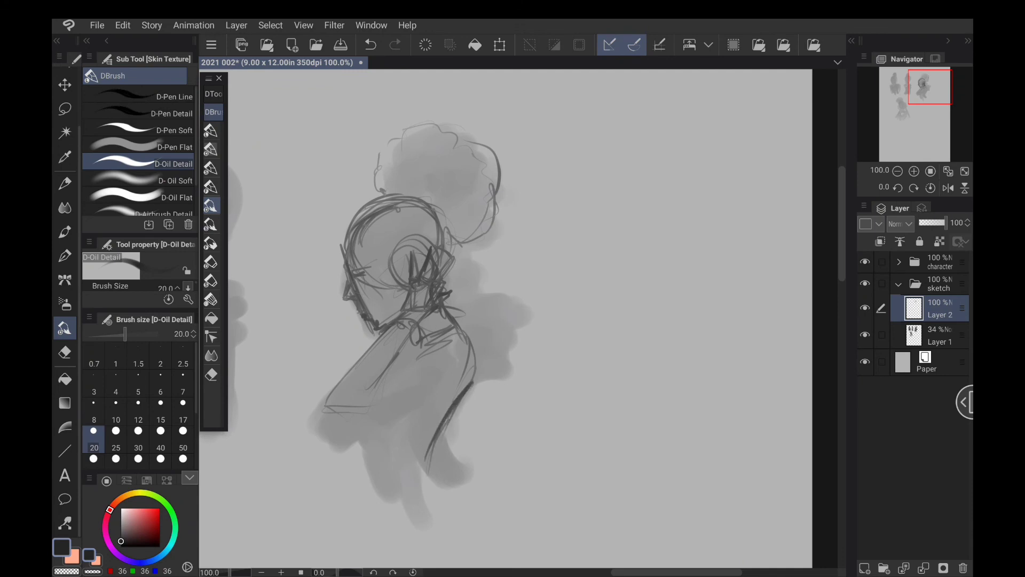
Draw the front line of the torso and a slanted line closing it at the waist.
left_click_drag(411, 351, 368, 423)
left_click_drag(360, 439, 414, 458)
left_click_drag(398, 397, 367, 450)
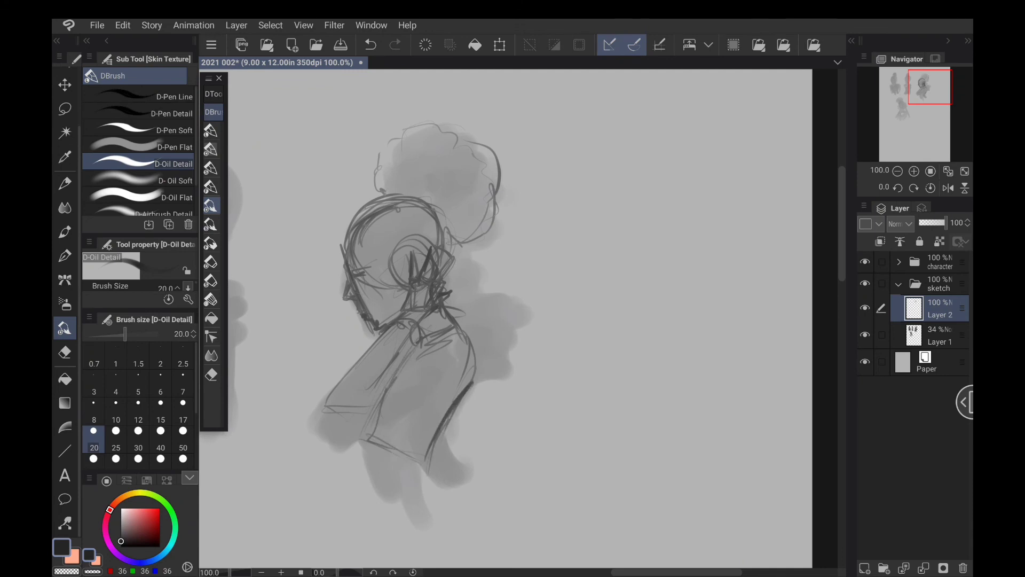
Sketch the near arm running diagonally across the torso, closing its end at the elbow with loose inner strokes.
left_click_drag(412, 349, 386, 390)
left_click_drag(445, 336, 390, 366)
mouse_move(438, 336)
left_mouse_down()
mouse_move(411, 353)
mouse_move(359, 423)
left_mouse_up()
left_click_drag(465, 356, 356, 430)
left_click_drag(471, 357, 327, 455)
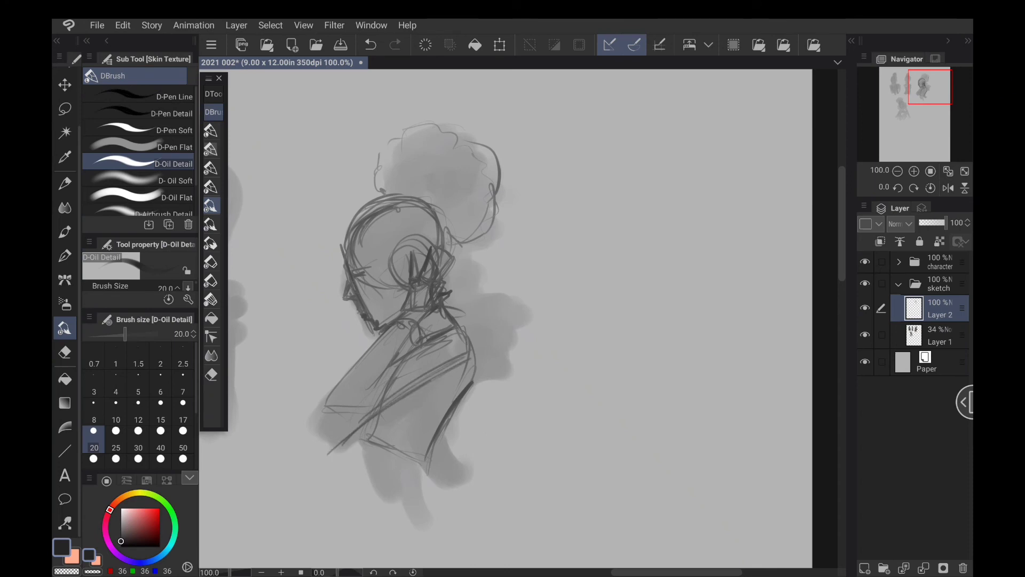
left_click_drag(349, 372, 314, 445)
mouse_move(314, 449)
left_mouse_down()
mouse_move(348, 419)
mouse_move(341, 432)
left_mouse_up()
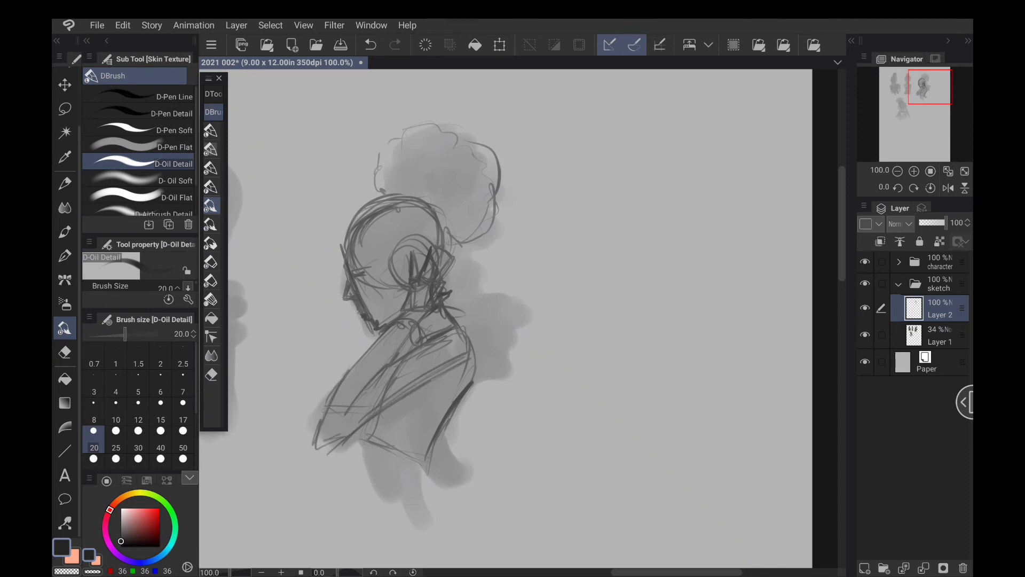
left_click_drag(389, 362, 345, 417)
left_click_drag(398, 362, 357, 403)
left_click_drag(429, 347, 369, 390)
Sketch the banded shape projecting behind the neck and shoulder, with a downward-hanging end.
mouse_move(453, 277)
left_mouse_down()
mouse_move(447, 283)
mouse_move(460, 275)
mouse_move(491, 291)
left_mouse_up()
mouse_move(493, 285)
left_mouse_down()
mouse_move(487, 296)
mouse_move(499, 293)
mouse_move(486, 304)
left_mouse_up()
mouse_move(454, 288)
left_mouse_down()
mouse_move(492, 302)
mouse_move(490, 321)
left_mouse_up()
left_click_drag(455, 321, 500, 336)
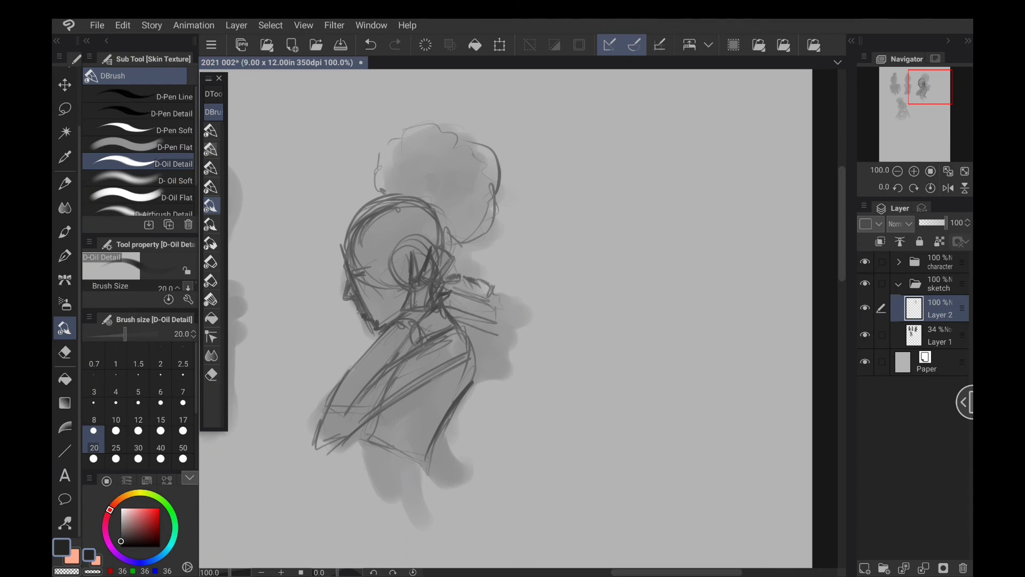
left_click_drag(491, 300, 499, 319)
left_click_drag(498, 302, 490, 355)
left_click_drag(491, 327, 502, 362)
left_click_drag(478, 349, 504, 363)
Reinforce the back contour and the torso front, and redraw the waistline higher.
mouse_move(468, 332)
left_mouse_down()
mouse_move(479, 375)
mouse_move(464, 394)
left_mouse_up()
left_click_drag(373, 418, 354, 452)
mouse_move(359, 442)
left_mouse_down()
mouse_move(350, 458)
mouse_move(362, 444)
left_mouse_up()
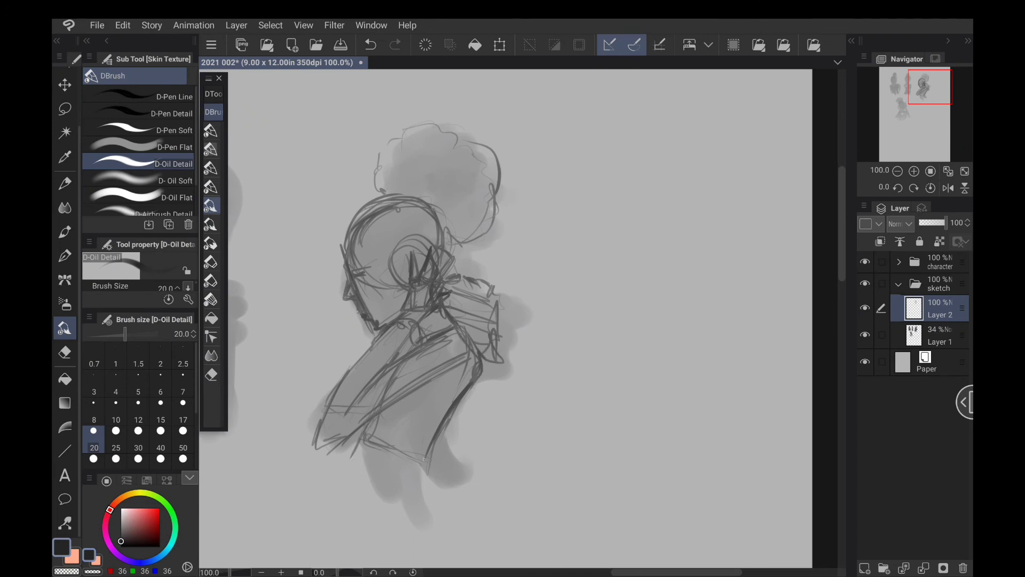
mouse_move(398, 402)
left_mouse_down()
mouse_move(375, 442)
mouse_move(457, 434)
mouse_move(472, 373)
left_mouse_up()
left_click_drag(454, 432, 476, 366)
mouse_move(387, 416)
left_mouse_down()
mouse_move(354, 471)
mouse_move(453, 441)
left_mouse_up()
left_click_drag(465, 385, 452, 402)
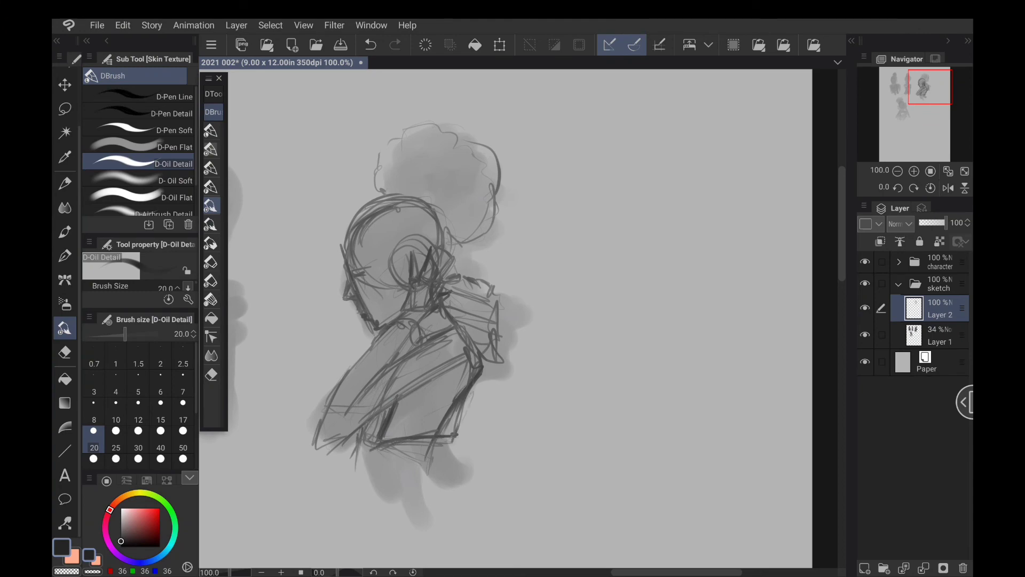
Sketch the hip band below the waist and a dark boxy pouch at its front.
left_click_drag(472, 337, 478, 354)
left_click_drag(369, 430, 363, 443)
left_click_drag(371, 344, 356, 361)
mouse_move(435, 439)
left_mouse_down()
mouse_move(450, 462)
mouse_move(367, 491)
left_mouse_up()
mouse_move(455, 458)
left_mouse_down()
mouse_move(378, 502)
mouse_move(377, 515)
left_mouse_up()
left_click_drag(378, 453, 363, 486)
left_click_drag(369, 470, 367, 487)
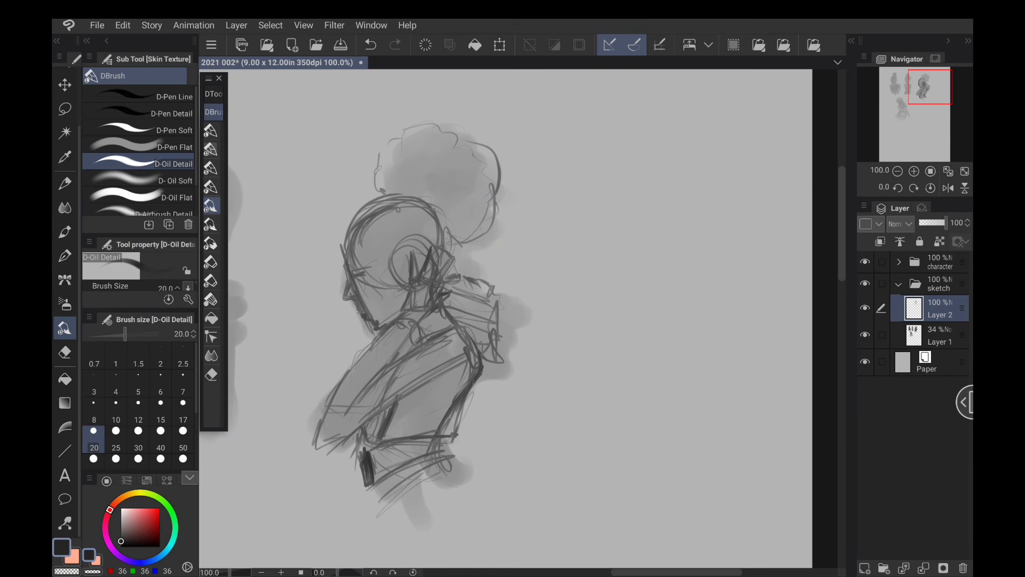
left_click_drag(357, 468, 360, 485)
left_click_drag(357, 463, 359, 491)
Extend the hips downward with curved diagonal strokes and darken the rear of the waist.
mouse_move(474, 468)
left_mouse_down()
mouse_move(409, 505)
mouse_move(392, 537)
left_mouse_up()
left_click_drag(470, 487, 387, 546)
mouse_move(470, 489)
left_mouse_down()
mouse_move(435, 513)
mouse_move(461, 495)
left_mouse_up()
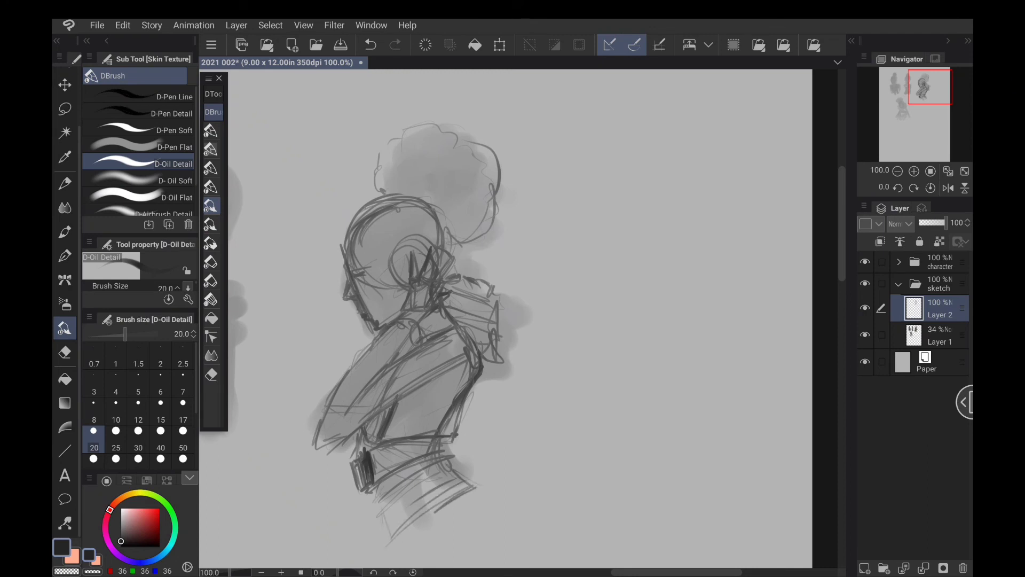
mouse_move(375, 499)
left_mouse_down()
mouse_move(385, 542)
mouse_move(376, 528)
left_mouse_up()
left_click_drag(435, 451, 441, 438)
Strengthen the outer line of the front arm and the forehead and nose contour of the profile.
left_click_drag(397, 323, 320, 412)
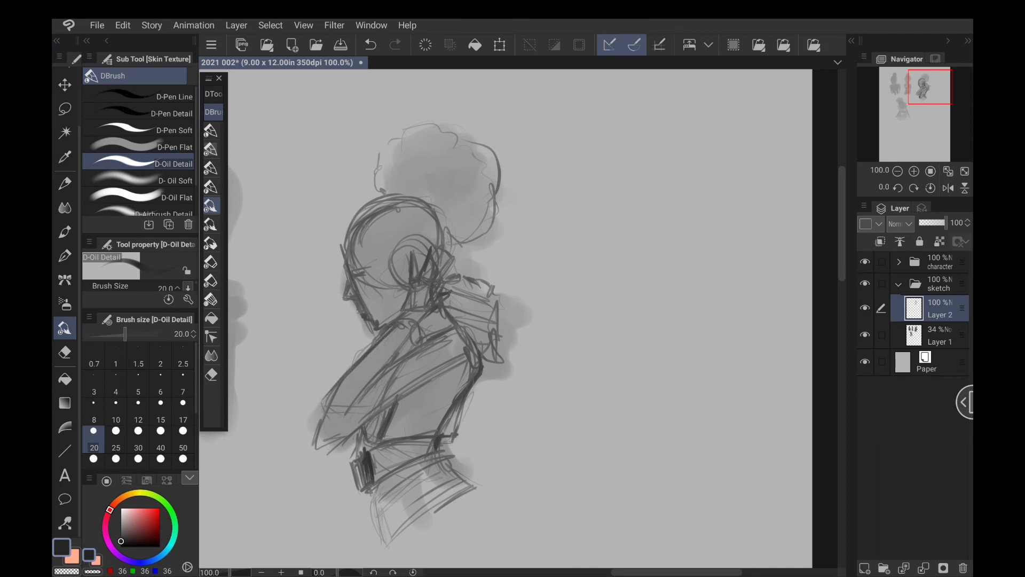
left_click_drag(350, 276, 348, 296)
mouse_move(358, 219)
left_mouse_down()
mouse_move(347, 252)
mouse_move(347, 241)
left_mouse_up()
left_click_drag(345, 255, 342, 270)
scroll(506, 320, "down", 5)
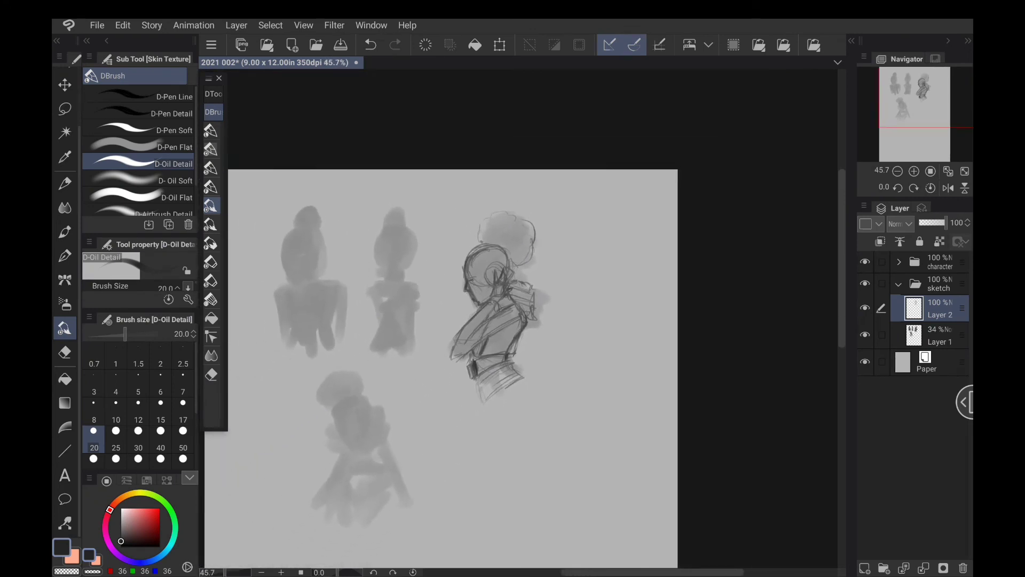
scroll(496, 309, "up", 6)
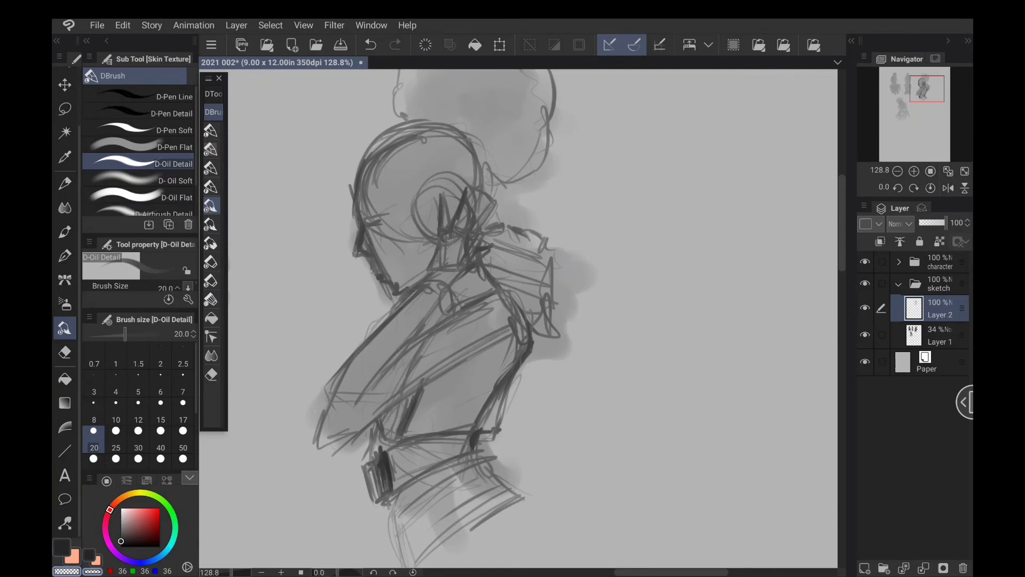
Erase the pointed elbow end and the construction lines inside the arms using the brush with transparent colour.
mouse_move(349, 356)
left_mouse_down()
mouse_move(330, 383)
mouse_move(316, 453)
left_mouse_up()
mouse_move(323, 411)
left_mouse_down()
mouse_move(322, 433)
mouse_move(348, 441)
left_mouse_up()
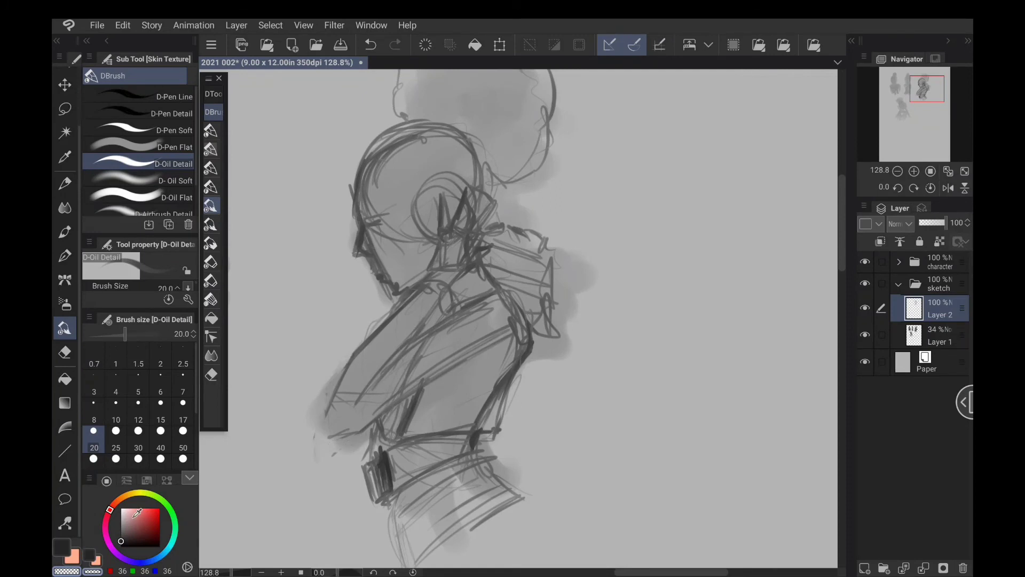
mouse_move(380, 410)
left_mouse_down()
mouse_move(413, 382)
mouse_move(426, 350)
left_mouse_up()
mouse_move(369, 390)
left_mouse_down()
mouse_move(403, 355)
mouse_move(372, 374)
left_mouse_up()
left_click_drag(332, 407, 342, 379)
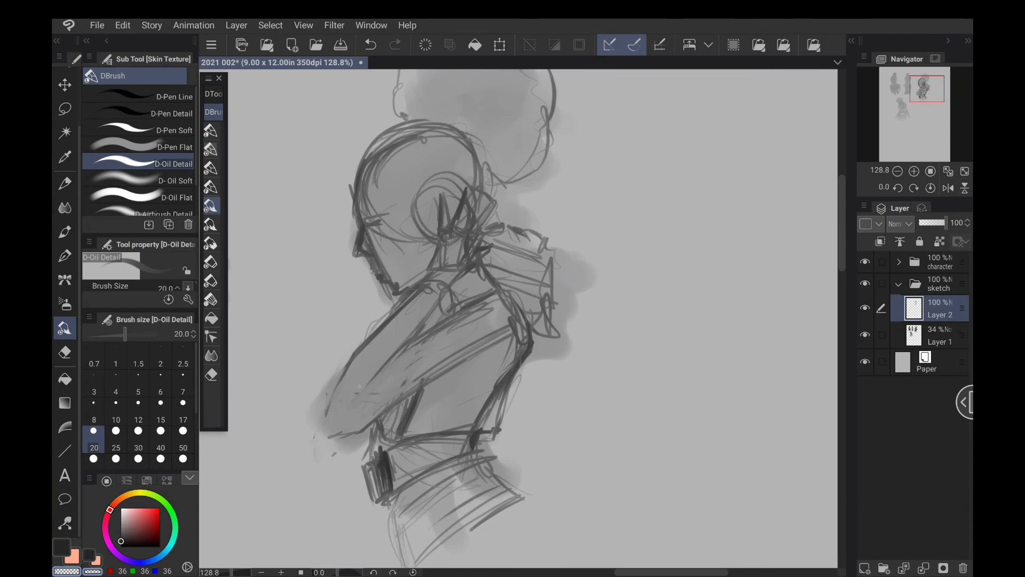
left_click_drag(395, 356, 410, 336)
left_click_drag(371, 382, 394, 351)
Redraw the arms in the dark grey with bold contours, a rounded elbow and a defined shoulder and armpit.
key("c")
left_click_drag(443, 295, 383, 392)
left_click_drag(352, 356, 333, 375)
mouse_move(383, 324)
left_mouse_down()
mouse_move(337, 367)
mouse_move(326, 412)
left_mouse_up()
mouse_move(332, 376)
left_mouse_down()
mouse_move(321, 422)
mouse_move(336, 441)
mouse_move(403, 407)
left_mouse_up()
left_click_drag(343, 430, 453, 373)
left_click_drag(390, 411, 473, 356)
left_click_drag(448, 377, 482, 351)
mouse_move(445, 373)
left_mouse_down()
mouse_move(487, 347)
mouse_move(482, 363)
mouse_move(516, 348)
mouse_move(521, 297)
mouse_move(476, 291)
mouse_move(446, 322)
mouse_move(494, 290)
mouse_move(512, 291)
left_mouse_up()
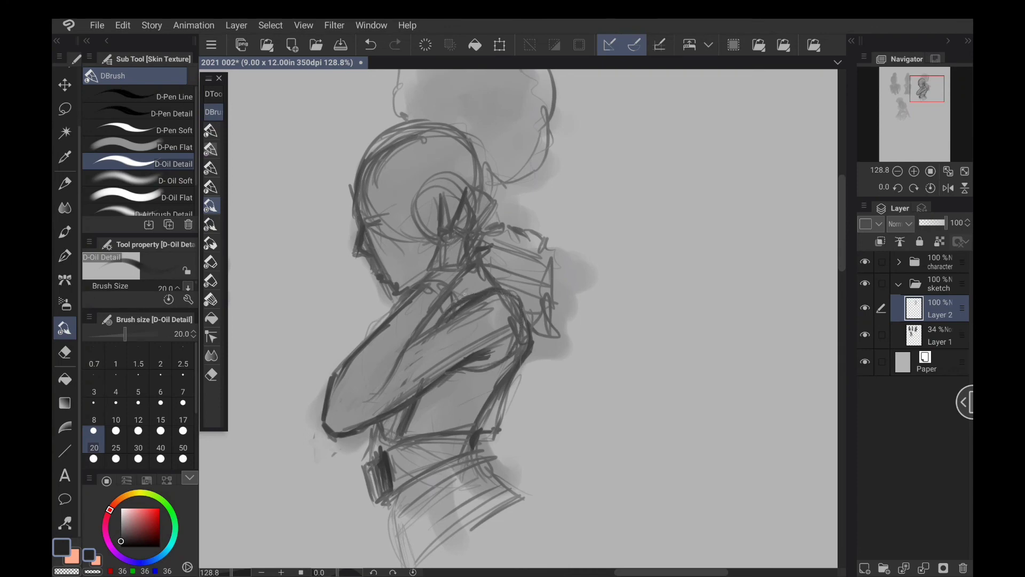
Add fluffy edges and a rounded end to the shape behind the shoulder, and shade along the upper shoulder.
mouse_move(489, 252)
left_mouse_down()
mouse_move(508, 249)
mouse_move(523, 270)
mouse_move(527, 307)
left_mouse_up()
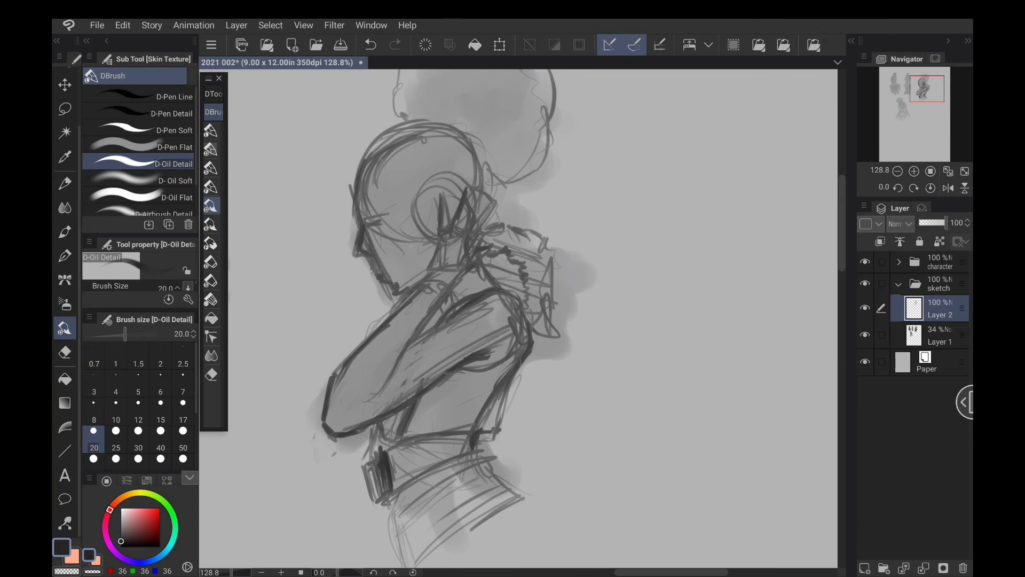
left_click_drag(438, 309, 426, 330)
mouse_move(473, 273)
left_mouse_down()
mouse_move(423, 333)
mouse_move(480, 282)
mouse_move(470, 294)
mouse_move(523, 298)
left_mouse_up()
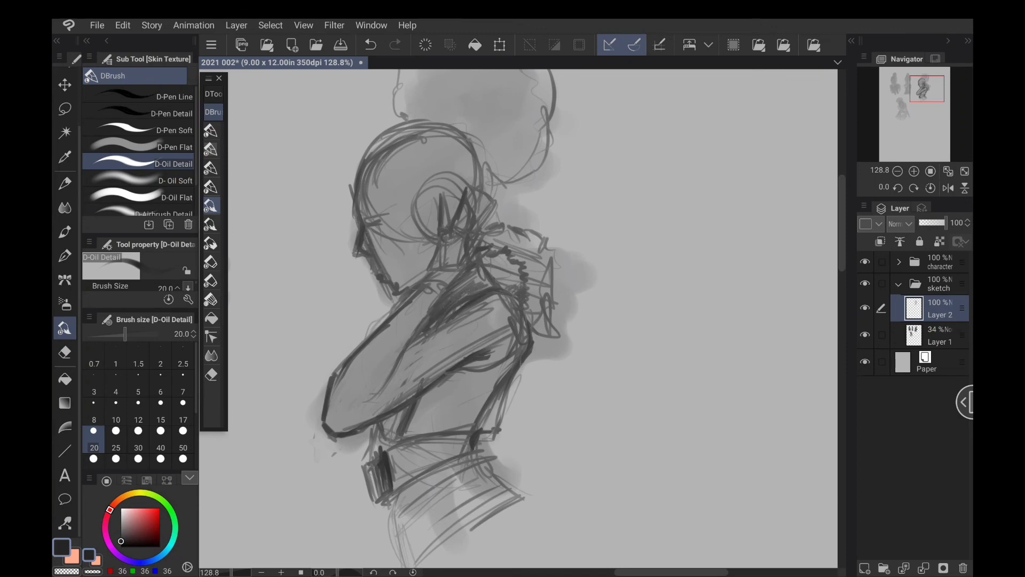
mouse_move(490, 225)
left_mouse_down()
mouse_move(514, 214)
mouse_move(554, 234)
mouse_move(564, 249)
mouse_move(520, 247)
mouse_move(548, 262)
mouse_move(563, 257)
mouse_move(561, 297)
mouse_move(528, 280)
left_mouse_up()
mouse_move(543, 294)
left_mouse_down()
mouse_move(526, 284)
mouse_move(565, 321)
mouse_move(548, 341)
left_mouse_up()
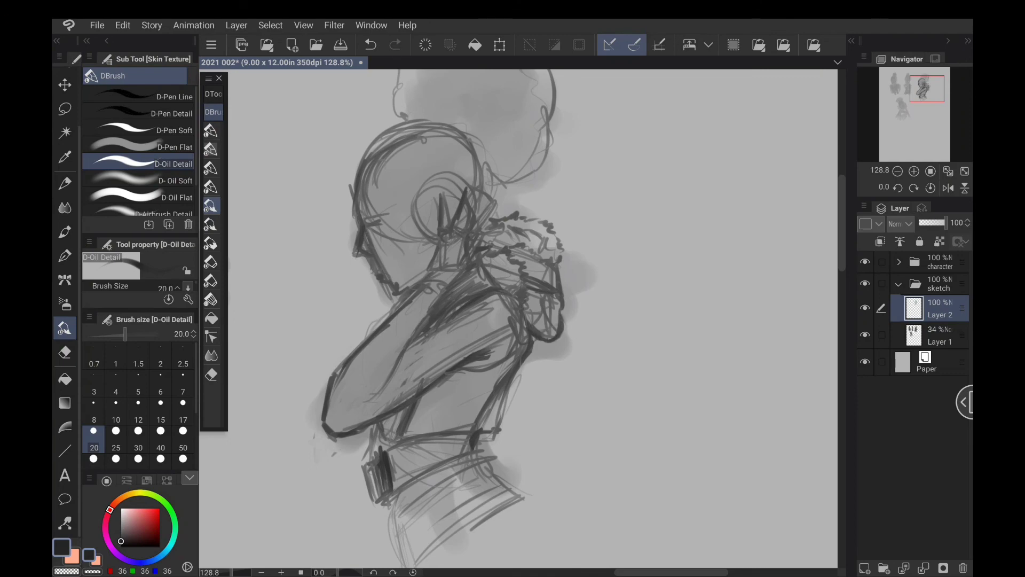
mouse_move(521, 307)
left_mouse_down()
mouse_move(534, 330)
mouse_move(530, 310)
mouse_move(544, 323)
left_mouse_up()
Erase the inner lines of the rounded shape behind the shoulder with transparent colour.
left_click(67, 571)
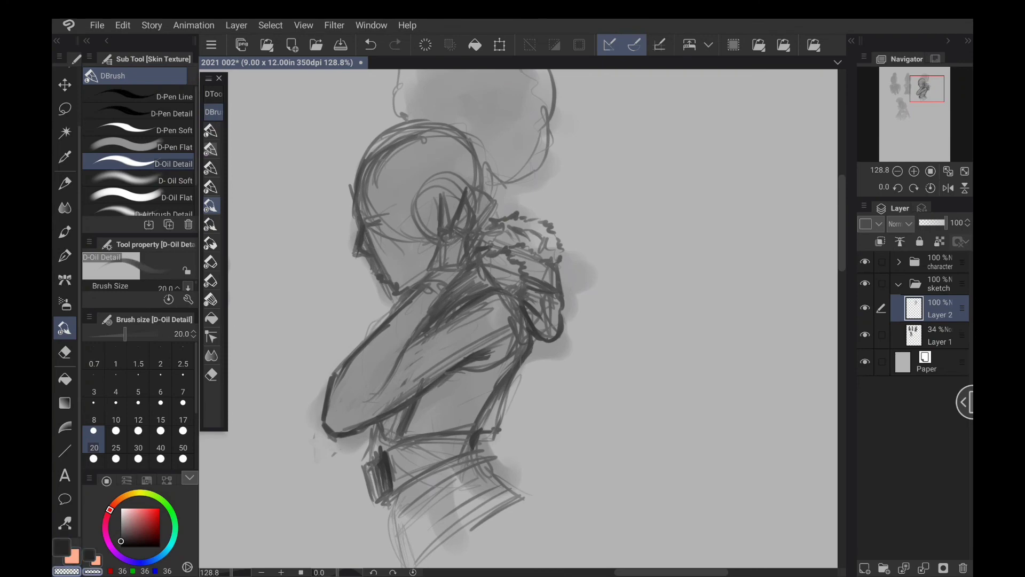
left_click_drag(548, 296, 549, 335)
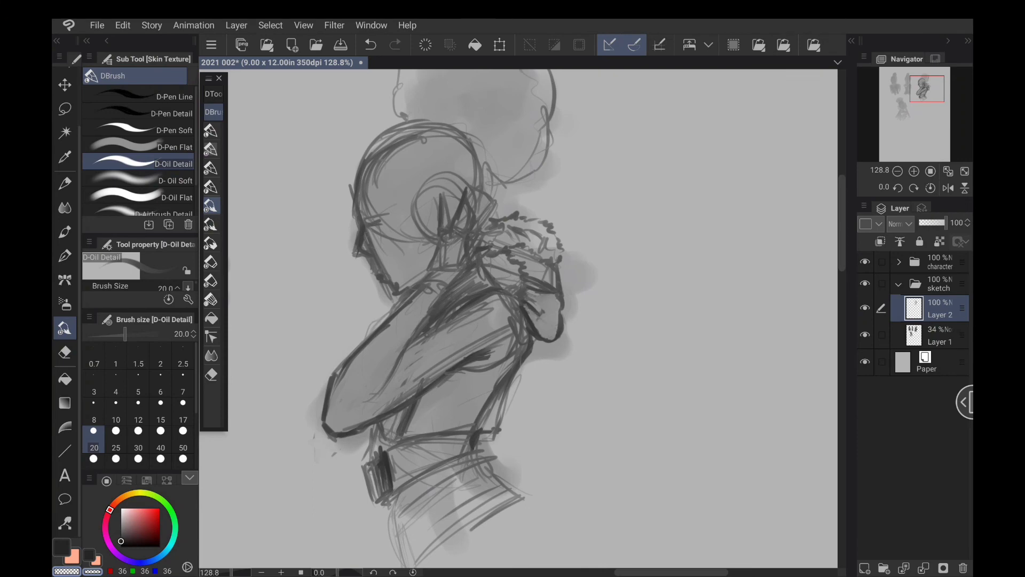
mouse_move(531, 287)
left_mouse_down()
mouse_move(545, 283)
mouse_move(549, 267)
mouse_move(518, 254)
mouse_move(466, 284)
mouse_move(483, 287)
mouse_move(425, 338)
left_mouse_up()
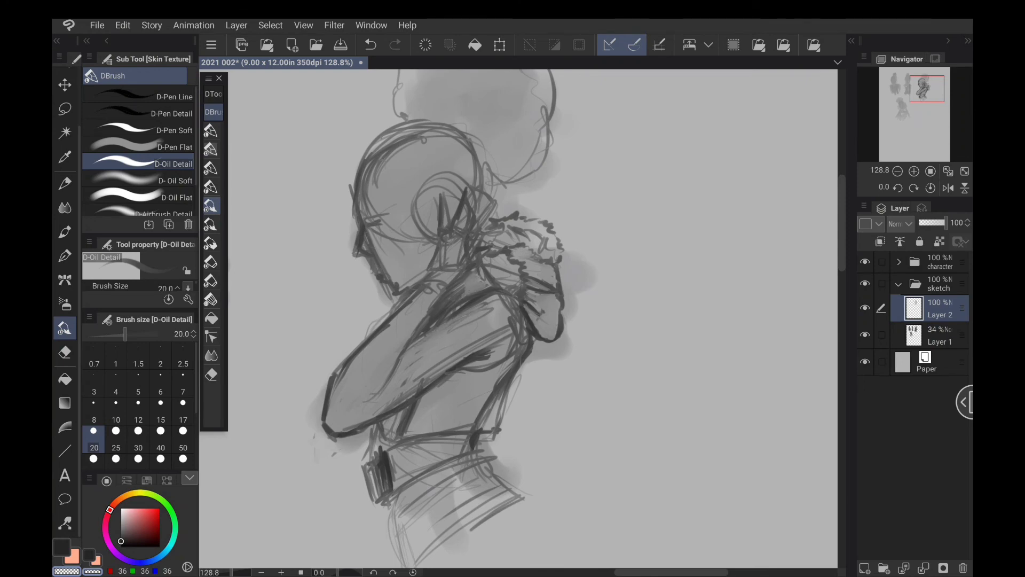
Erase the leftover construction lines inside the near arm and around its shoulder.
left_click_drag(494, 309, 407, 390)
left_click_drag(451, 362, 382, 413)
left_click_drag(434, 378, 501, 341)
left_click_drag(480, 350, 516, 333)
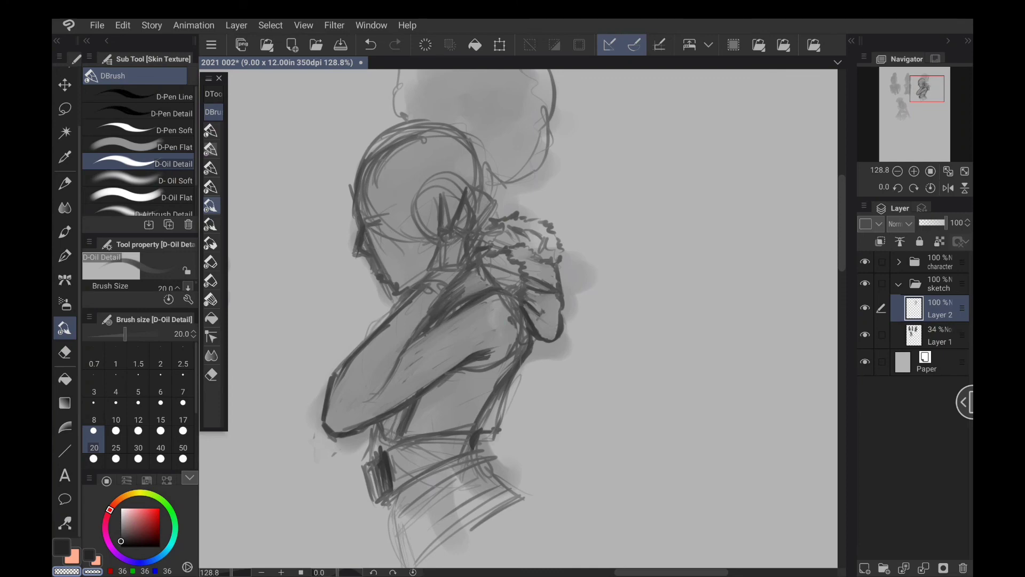
left_click_drag(503, 300, 518, 341)
left_click_drag(517, 305, 519, 353)
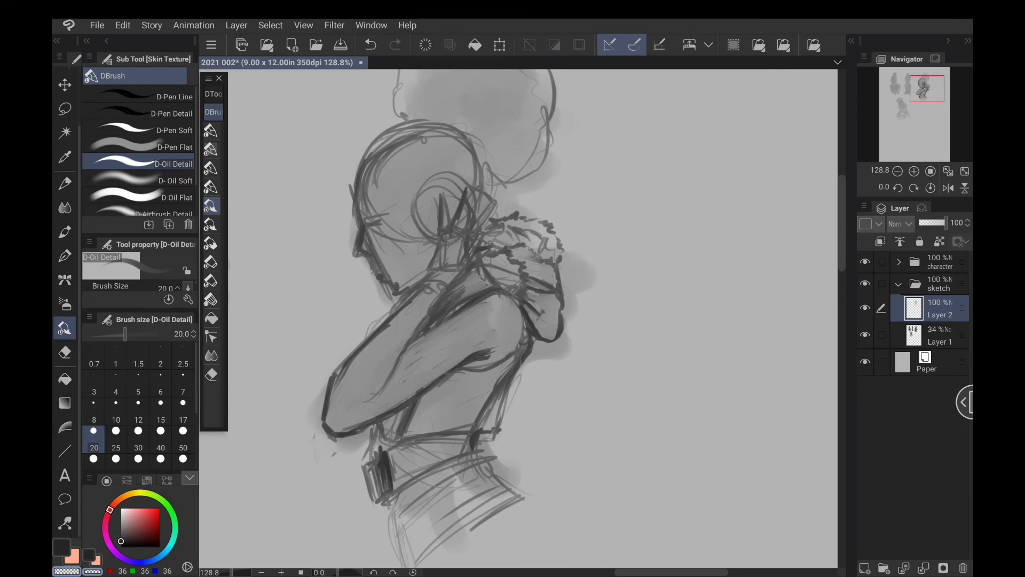
Thin the shoulder and arm outlines and erase stray strokes around the base of the neck.
left_click_drag(519, 299, 512, 329)
left_click_drag(490, 298, 463, 312)
left_click_drag(483, 298, 446, 323)
left_click_drag(486, 295, 429, 334)
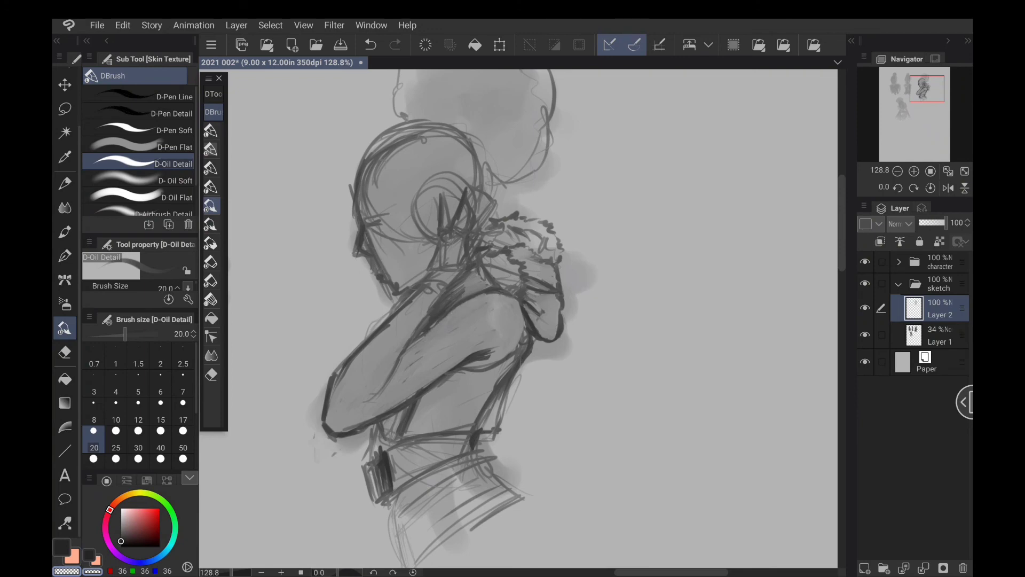
left_click_drag(359, 353, 334, 391)
mouse_move(432, 280)
left_mouse_down()
mouse_move(366, 347)
mouse_move(427, 310)
mouse_move(422, 321)
left_mouse_up()
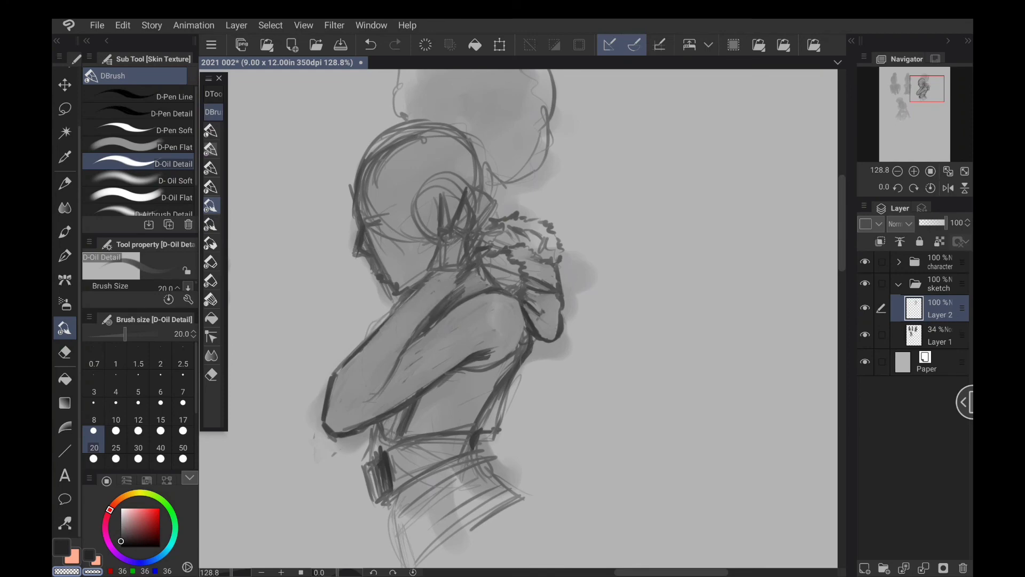
left_click(457, 281)
Redraw the front arm's outer and inner contours in dark grey and add a dark strap at the front shoulder.
key("c")
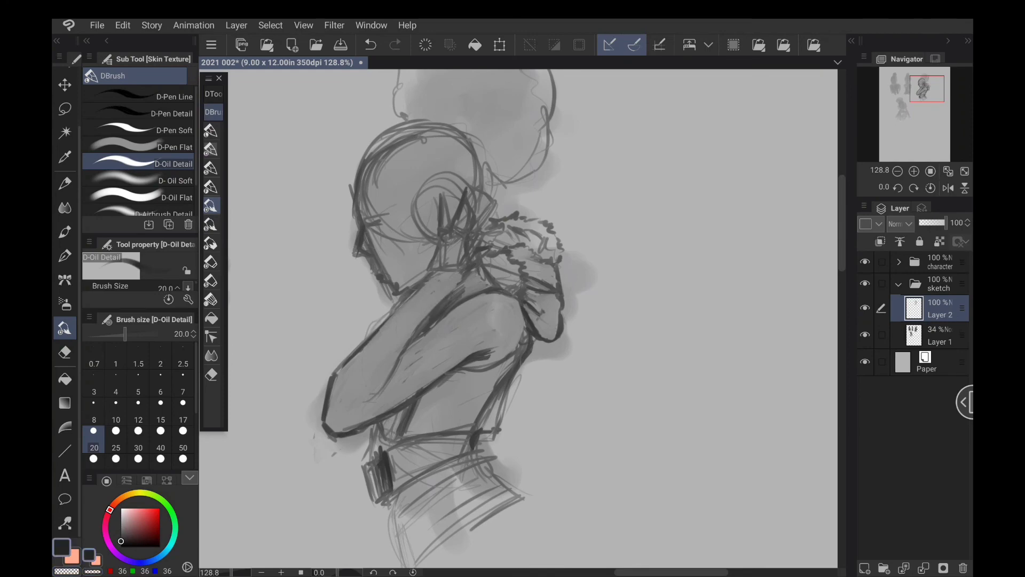
mouse_move(436, 275)
left_mouse_down()
mouse_move(444, 300)
mouse_move(454, 295)
mouse_move(459, 306)
mouse_move(448, 284)
mouse_move(367, 336)
left_mouse_up()
left_click_drag(389, 316, 333, 373)
left_click_drag(366, 339, 336, 373)
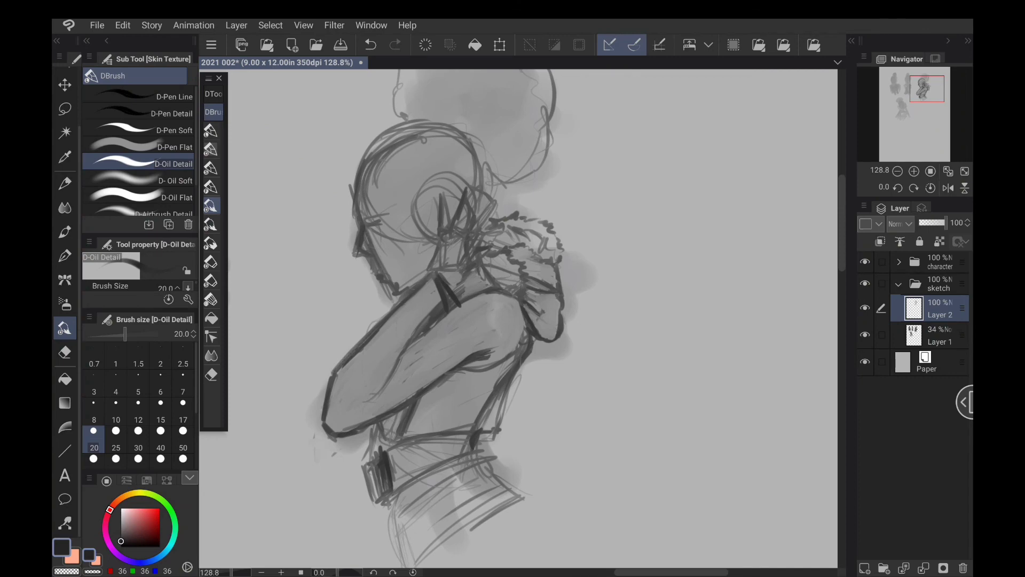
left_click_drag(441, 303, 373, 400)
left_click_drag(399, 369, 393, 385)
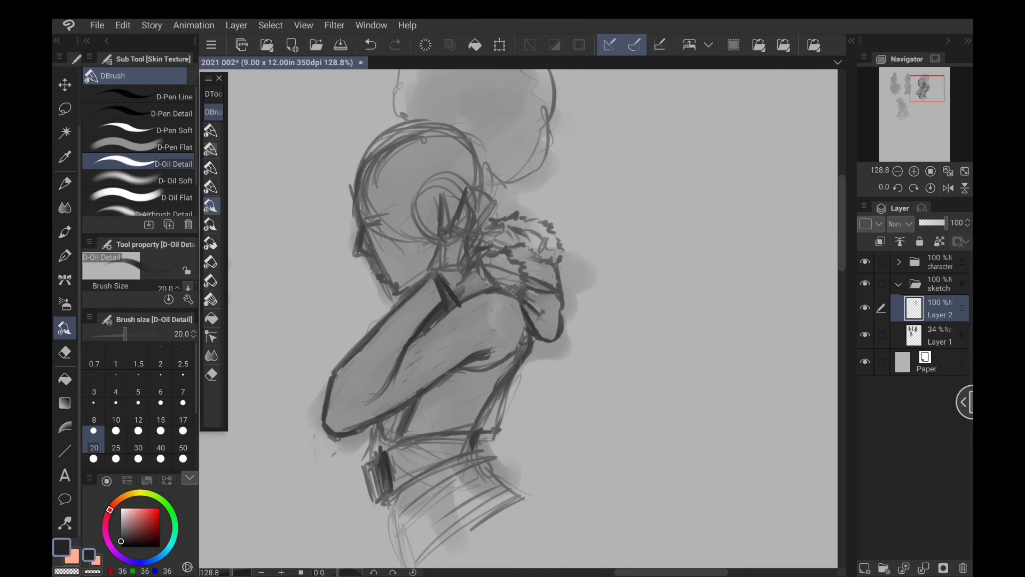
Darken the torso's front and back contours and the jacket's lower edge above the waist in dark grey.
mouse_move(400, 415)
left_mouse_down()
mouse_move(394, 433)
mouse_move(407, 414)
mouse_move(406, 435)
left_mouse_up()
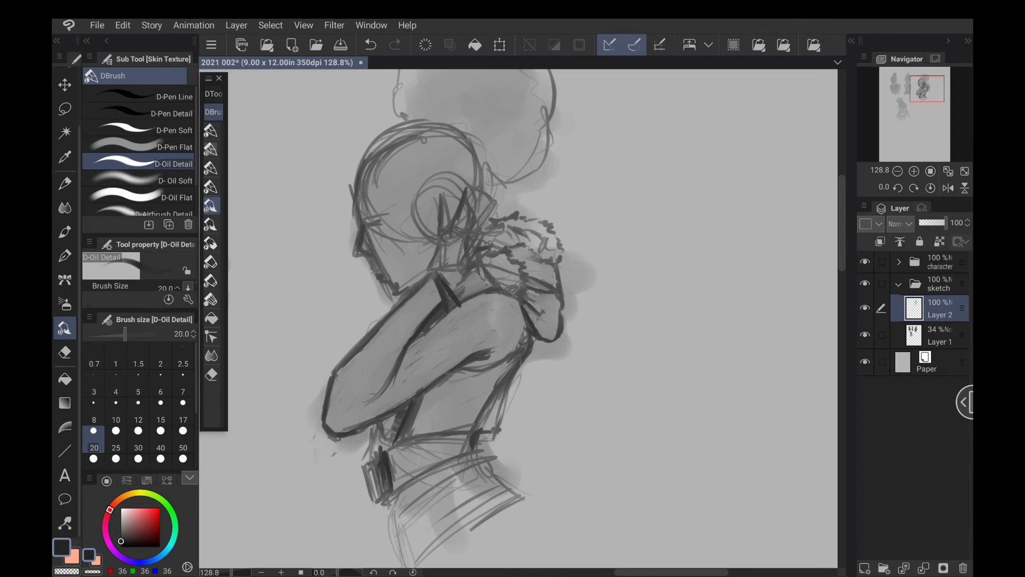
mouse_move(525, 342)
left_mouse_down()
mouse_move(524, 318)
mouse_move(496, 374)
mouse_move(465, 390)
mouse_move(482, 388)
mouse_move(469, 401)
mouse_move(499, 404)
mouse_move(488, 430)
left_mouse_up()
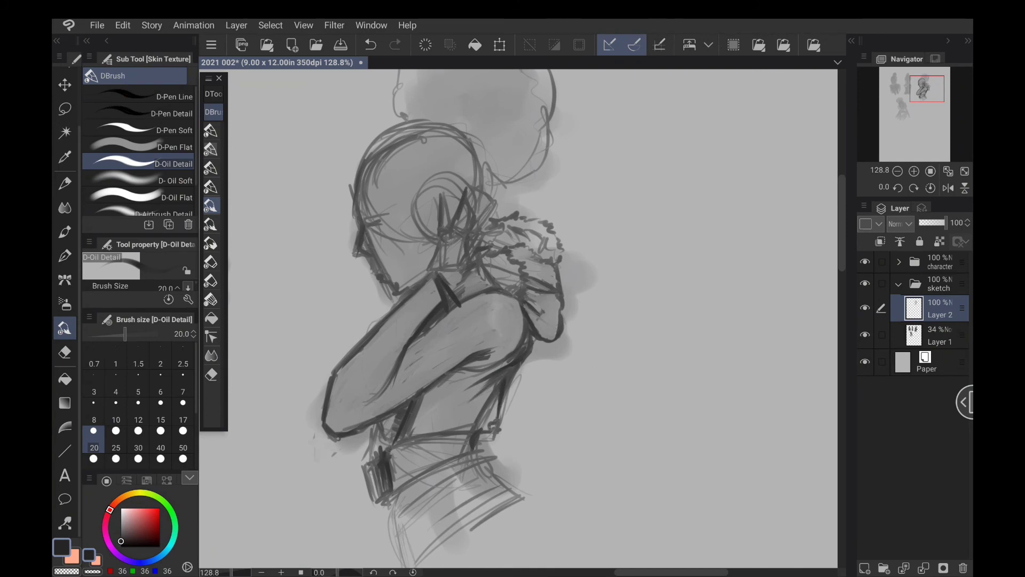
mouse_move(390, 460)
left_mouse_down()
mouse_move(427, 458)
mouse_move(396, 441)
mouse_move(385, 449)
mouse_move(425, 431)
mouse_move(499, 425)
left_mouse_up()
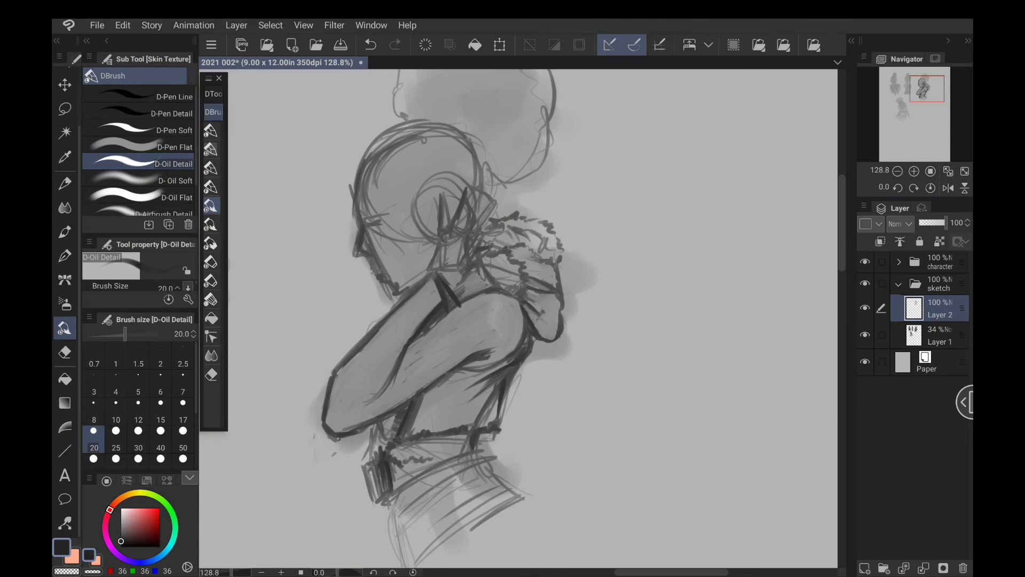
scroll(518, 320, "down", 2)
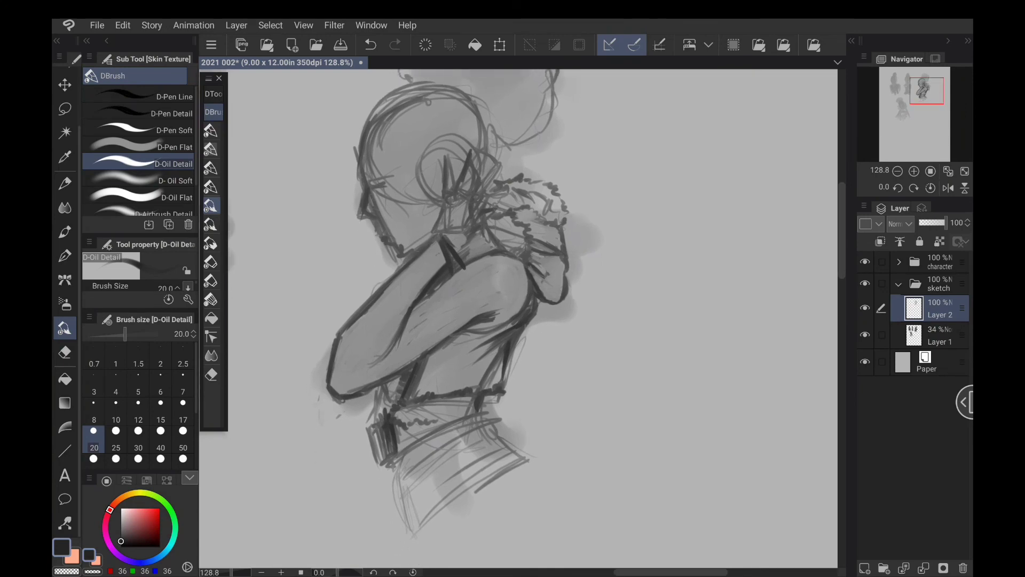
scroll(534, 315, "up", 2)
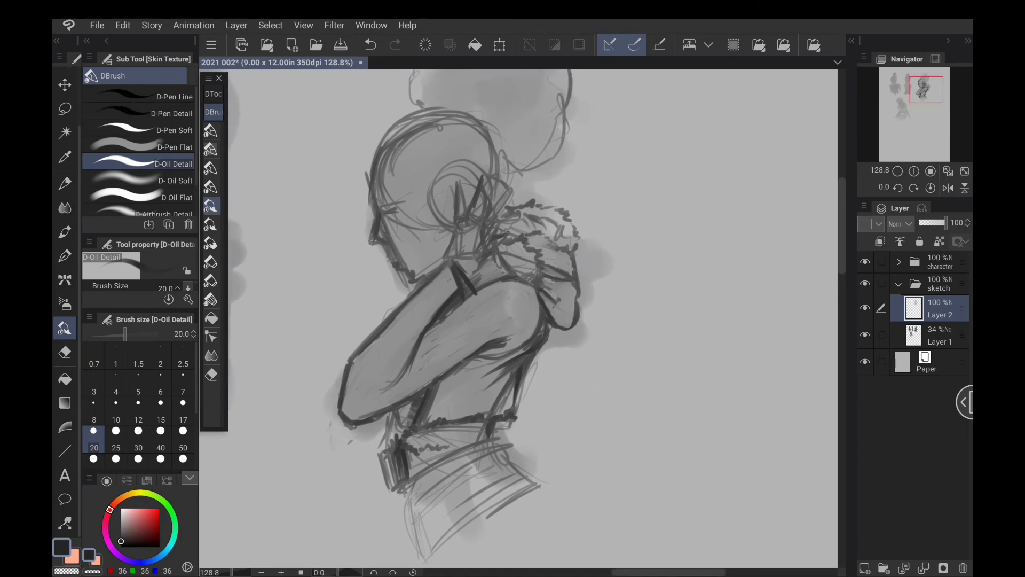
Mirror the canvas view horizontally and clean up the shoulder strap and inner arm contour with transparent colour.
left_click(948, 188)
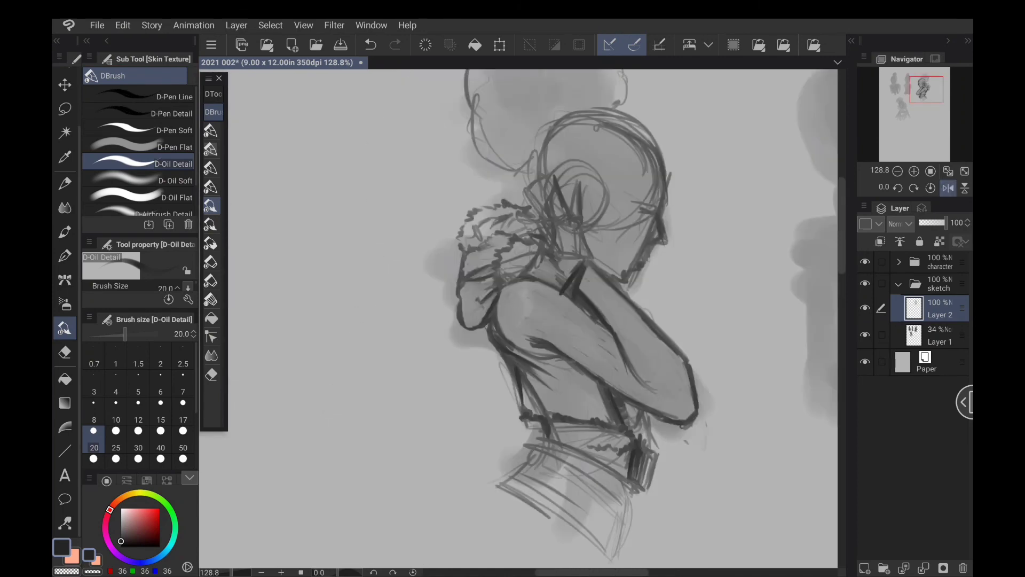
scroll(518, 321, "right", 3)
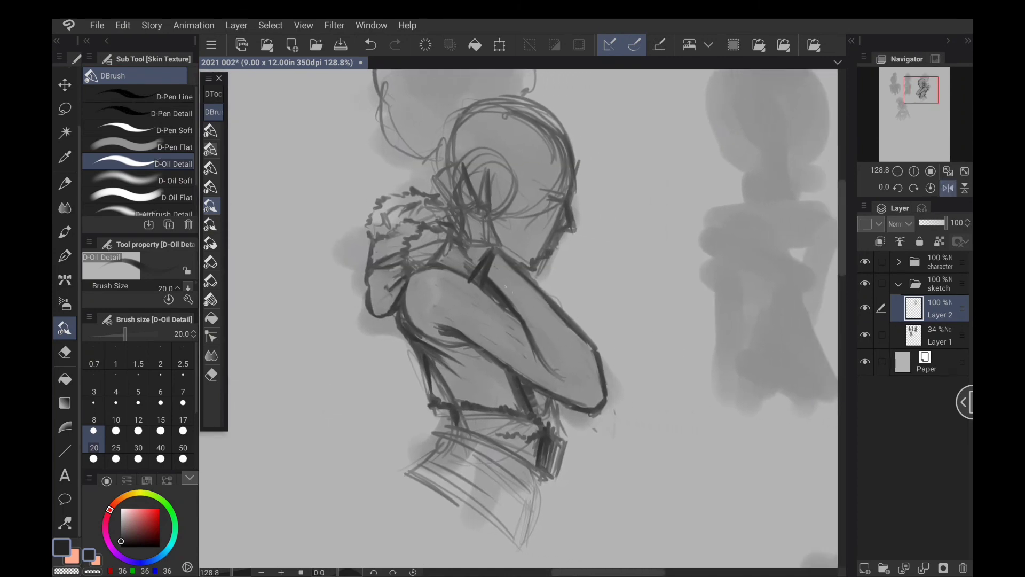
left_click_drag(495, 274, 488, 281)
left_click_drag(540, 358, 546, 365)
key("c")
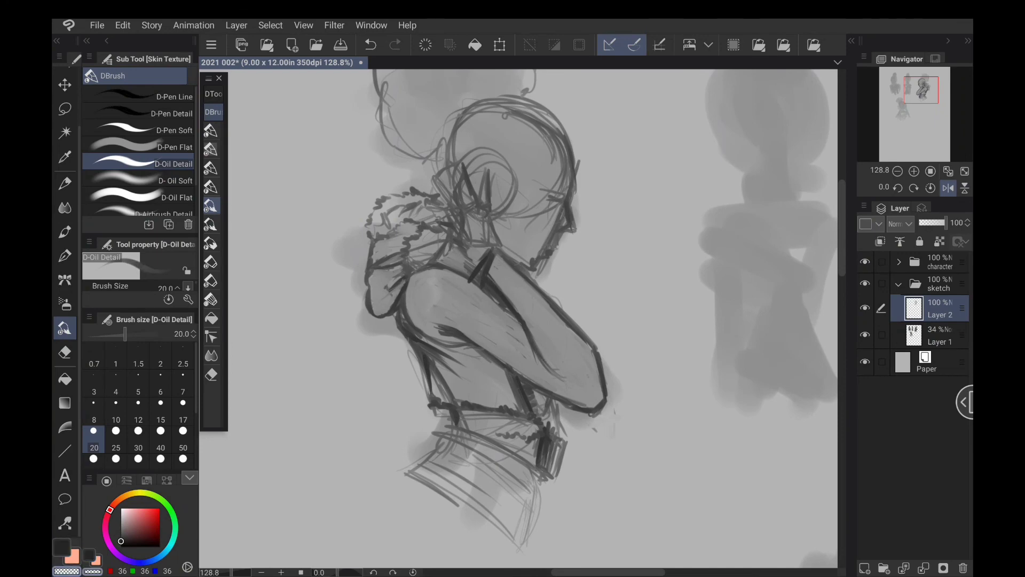
left_click_drag(522, 317, 530, 334)
left_click_drag(528, 339, 538, 364)
left_click_drag(520, 320, 482, 349)
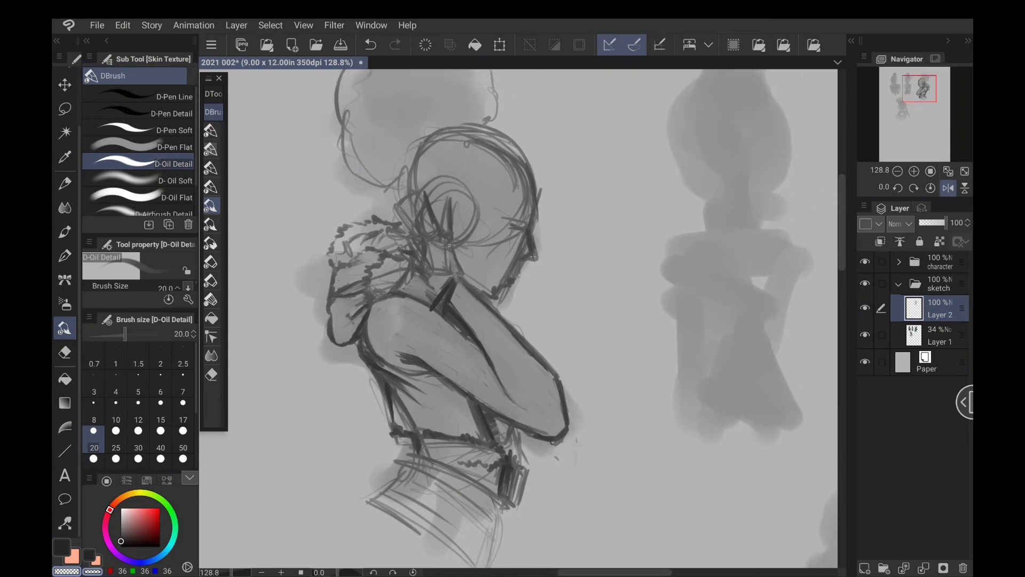
Draw a dark headphone ear cup around the ear circle and outline the wrist below it in dark grey.
key("c")
mouse_move(449, 246)
left_mouse_down()
mouse_move(460, 283)
mouse_move(452, 205)
mouse_move(442, 203)
mouse_move(436, 228)
mouse_move(481, 231)
mouse_move(485, 214)
mouse_move(469, 180)
left_mouse_up()
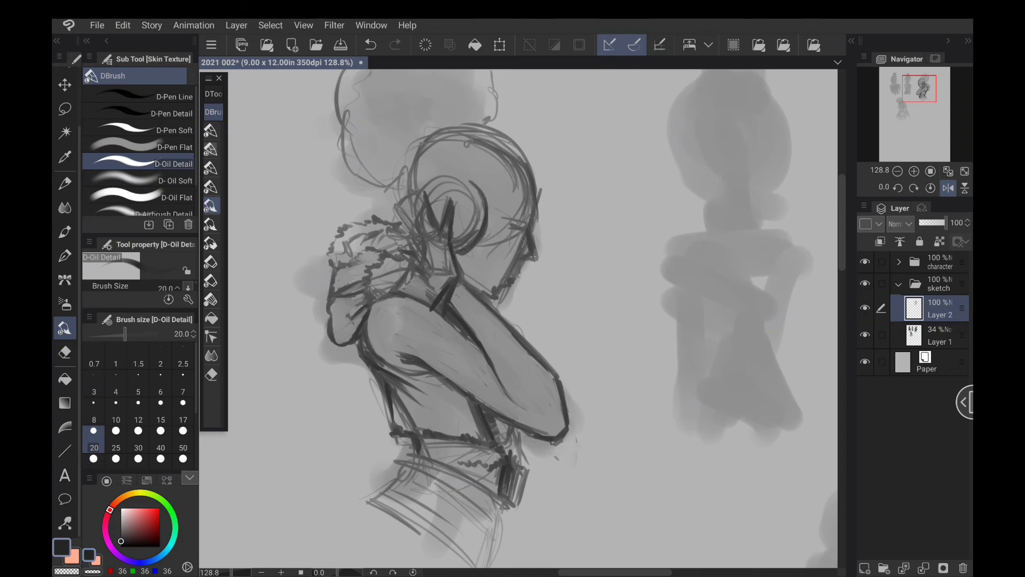
mouse_move(463, 238)
left_mouse_down()
mouse_move(475, 185)
mouse_move(459, 178)
mouse_move(419, 195)
mouse_move(428, 182)
left_mouse_up()
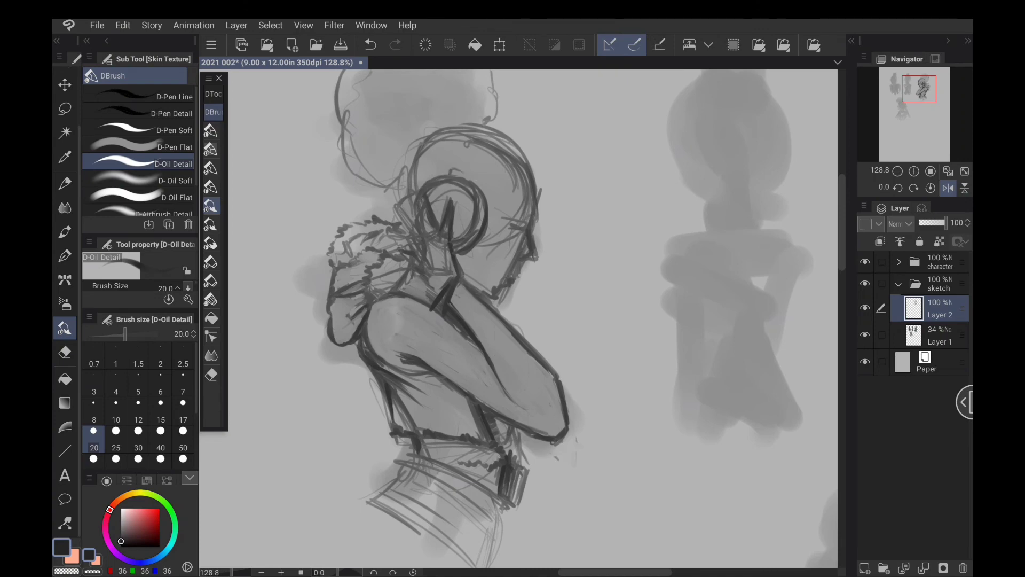
Draw the headphone's connector and thick banded headband over the head, and add a cushion edge to the ear cup.
left_click_drag(473, 177, 458, 174)
left_click_drag(478, 166, 461, 161)
left_click_drag(479, 163, 464, 159)
left_click_drag(470, 158, 501, 129)
mouse_move(469, 156)
left_mouse_down()
mouse_move(504, 130)
mouse_move(488, 150)
mouse_move(512, 138)
left_mouse_up()
mouse_move(479, 167)
left_mouse_down()
mouse_move(518, 128)
mouse_move(461, 162)
left_mouse_up()
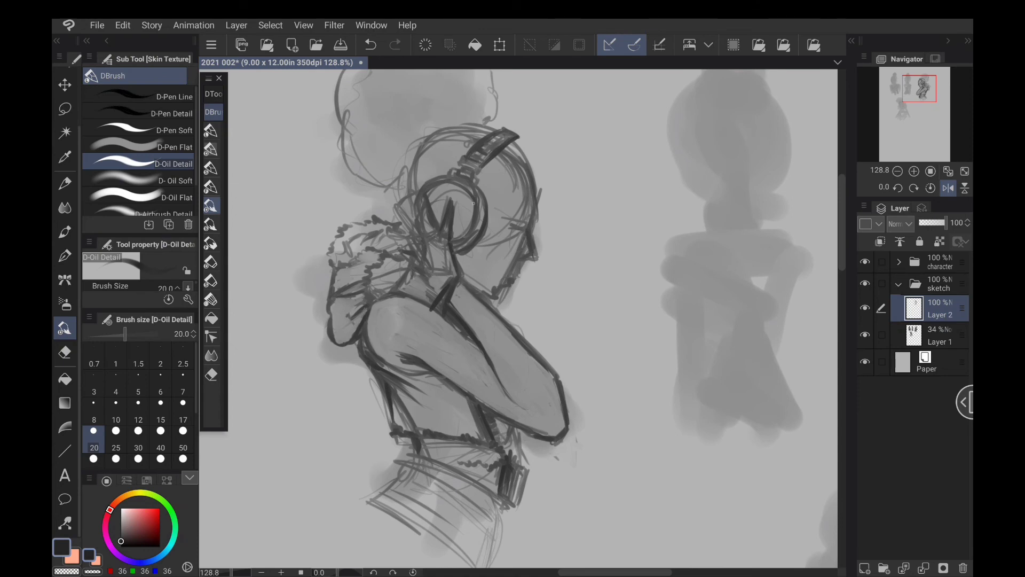
left_click_drag(474, 203, 469, 211)
left_click_drag(489, 213, 480, 246)
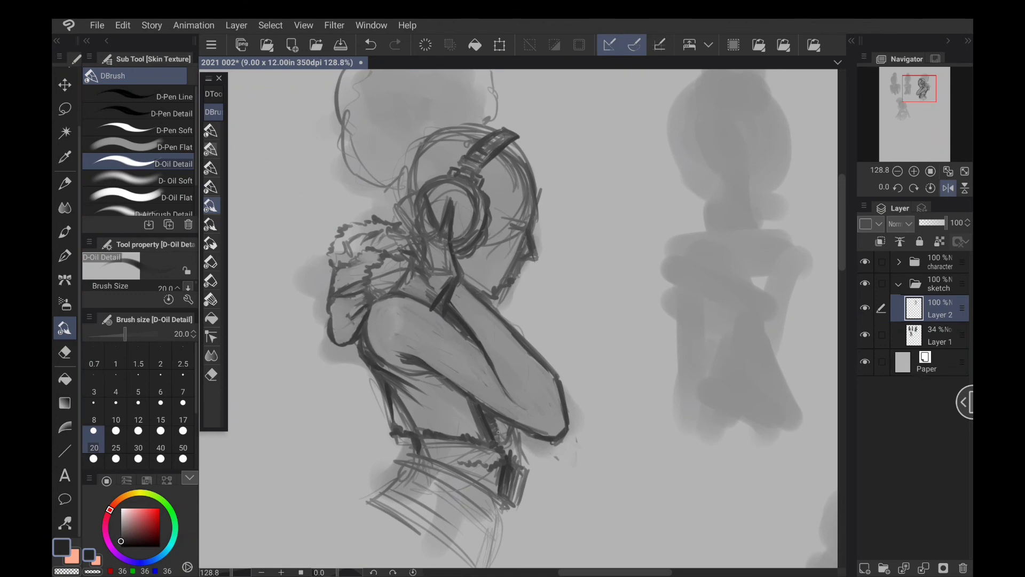
Rework the jacket's lower hem into a fluffy trim around the waist and break up the strap beneath the elbow.
left_click_drag(498, 432, 494, 425)
key("c")
left_click_drag(468, 400, 478, 431)
left_click_drag(386, 396, 387, 428)
mouse_move(377, 380)
left_mouse_down()
mouse_move(389, 456)
mouse_move(483, 462)
left_mouse_up()
mouse_move(525, 437)
left_mouse_down()
mouse_move(532, 449)
mouse_move(523, 454)
mouse_move(544, 458)
mouse_move(540, 473)
mouse_move(525, 469)
left_mouse_up()
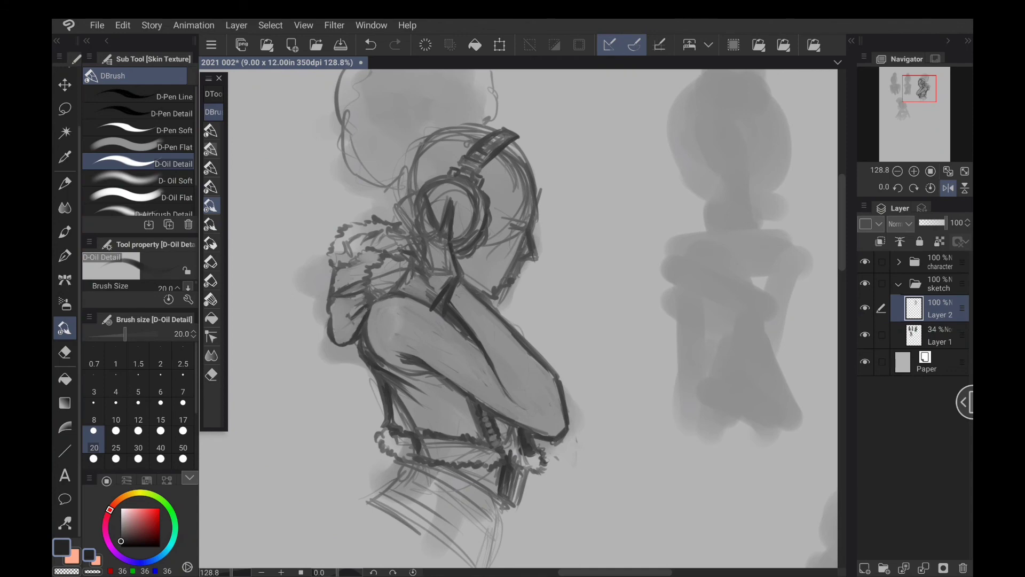
Tidy the lines under the elbow and redraw the dark block at the front of the belt as a rectangular buckle.
left_click_drag(503, 432, 508, 439)
left_click_drag(516, 432, 506, 468)
key("c")
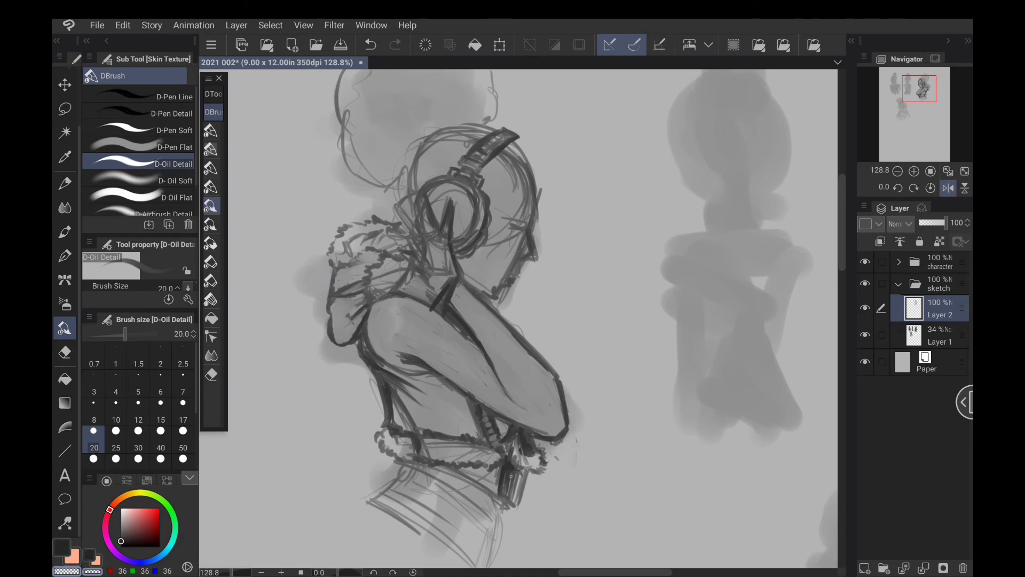
mouse_move(511, 476)
left_mouse_down()
mouse_move(500, 494)
mouse_move(521, 497)
mouse_move(501, 488)
left_mouse_up()
key("c")
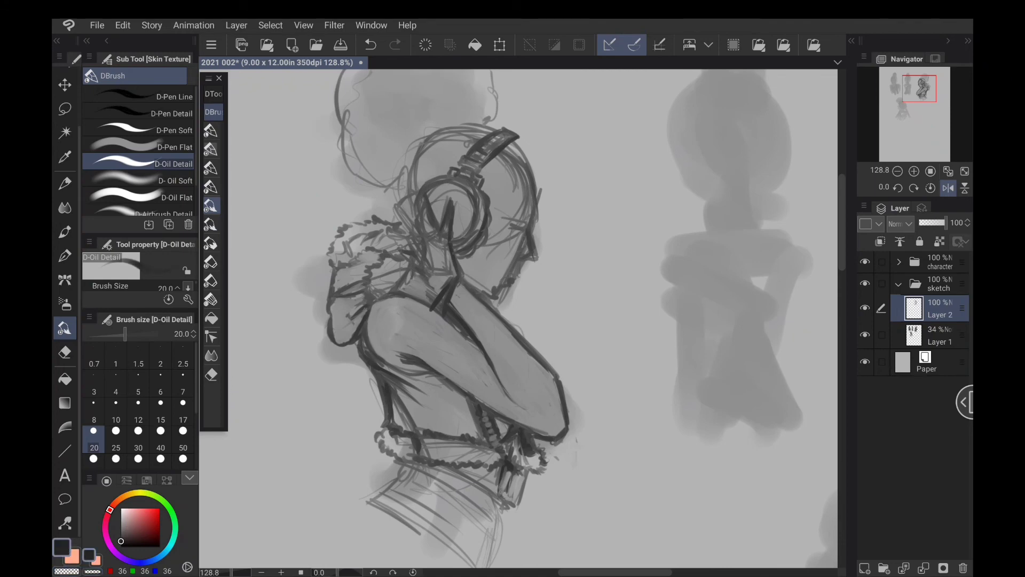
mouse_move(497, 467)
left_mouse_down()
mouse_move(494, 488)
mouse_move(518, 493)
left_mouse_up()
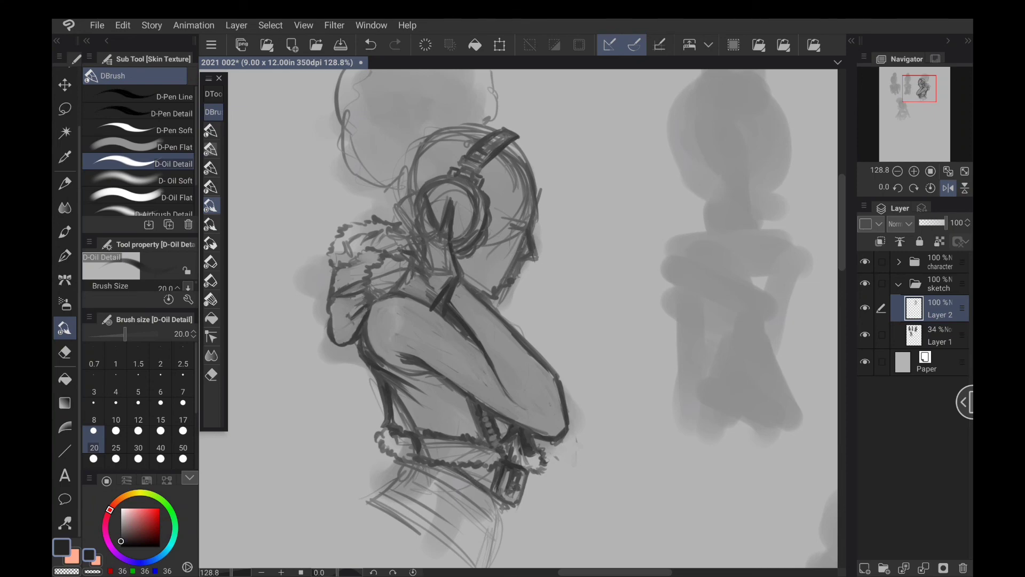
Darken the back of the waist, the belt's lower edge and the front contour below the buckle.
left_click_drag(513, 347, 517, 285)
left_click_drag(404, 406, 365, 444)
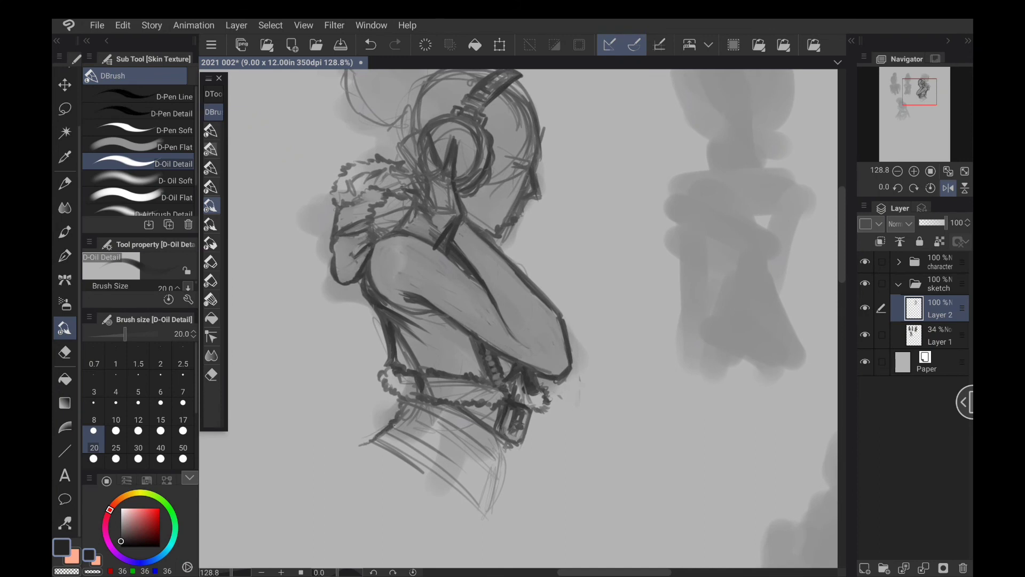
left_click_drag(505, 444, 488, 514)
left_click_drag(494, 458, 435, 411)
mouse_move(487, 433)
left_mouse_down()
mouse_move(414, 402)
mouse_move(468, 444)
left_mouse_up()
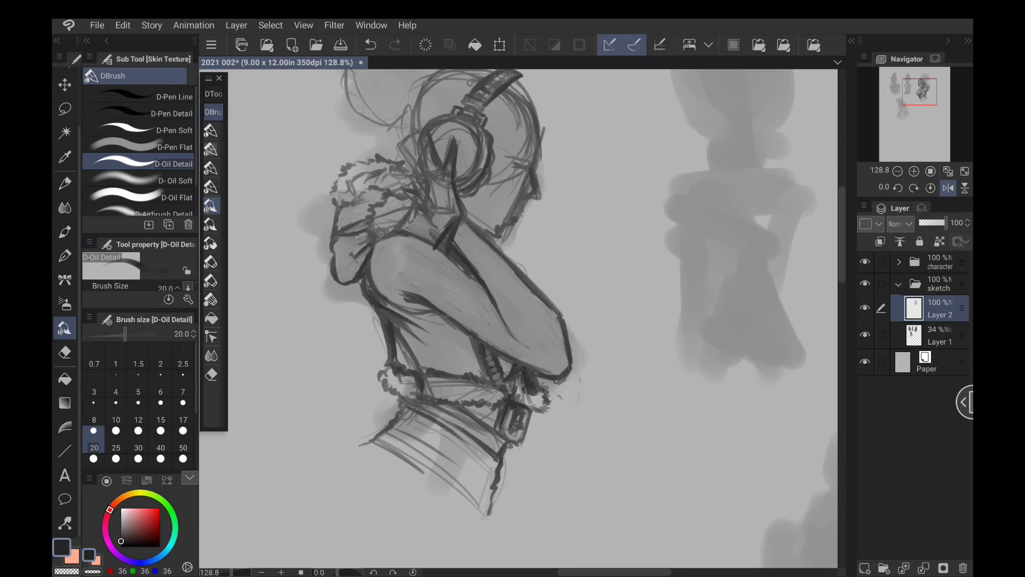
Draw parallel curved bands across the hips below the belt, down to the sketch's lower edge.
left_click_drag(418, 417, 490, 487)
left_click_drag(433, 439, 489, 491)
mouse_move(394, 429)
left_mouse_down()
mouse_move(482, 484)
mouse_move(428, 448)
mouse_move(464, 487)
mouse_move(438, 476)
mouse_move(450, 492)
left_mouse_up()
left_click_drag(406, 458, 466, 509)
mouse_move(437, 473)
left_mouse_down()
mouse_move(468, 511)
mouse_move(482, 508)
left_mouse_up()
left_click_drag(452, 481, 495, 518)
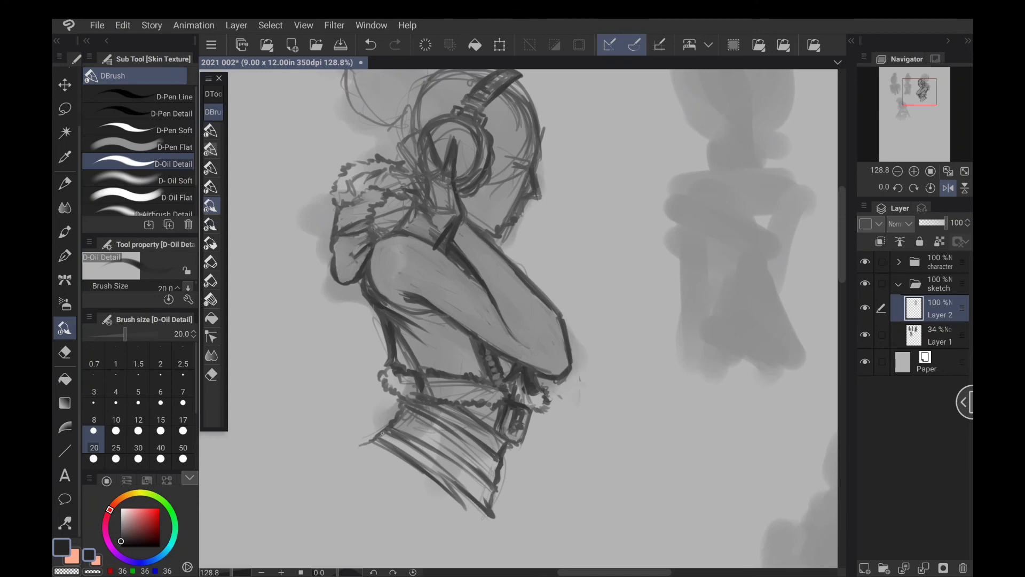
left_click_drag(365, 440, 397, 458)
Rough in the raised hand's fingers over the ear cup and erase the construction lines running through the hand.
scroll(540, 426, "up", 4)
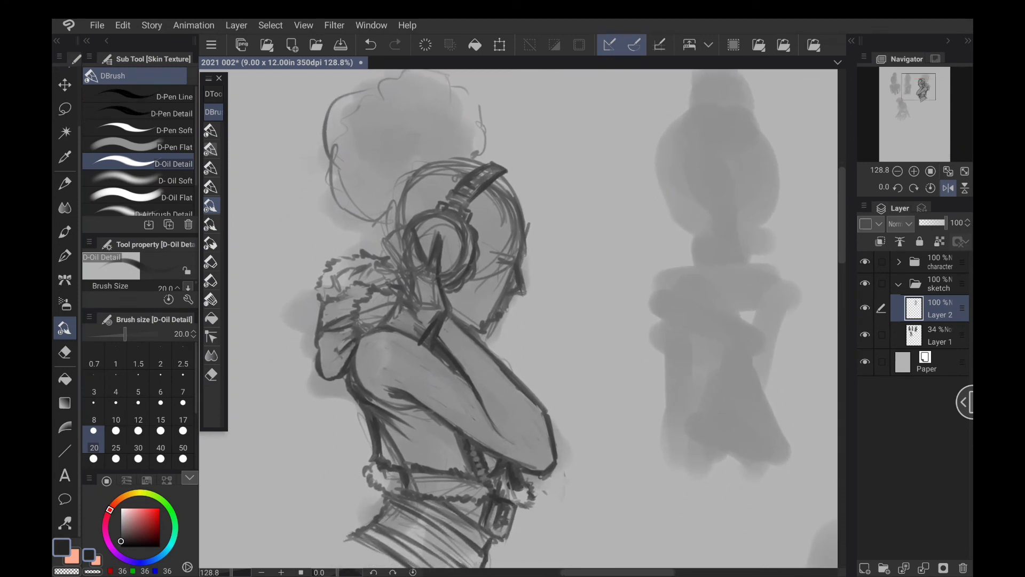
left_click_drag(426, 260, 418, 232)
key("c")
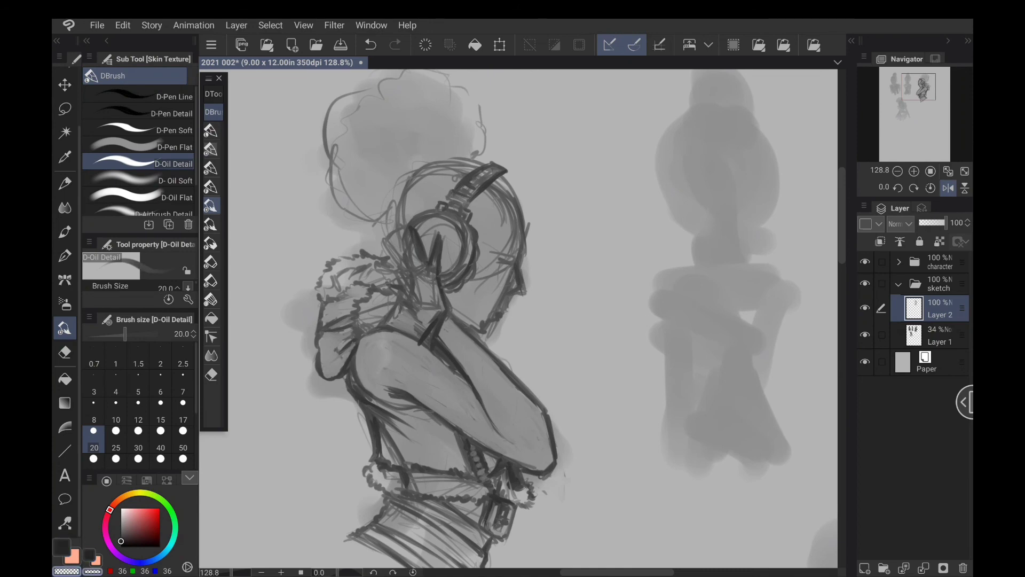
mouse_move(418, 244)
left_mouse_down()
mouse_move(416, 254)
mouse_move(414, 231)
mouse_move(409, 254)
mouse_move(389, 250)
mouse_move(404, 266)
left_mouse_up()
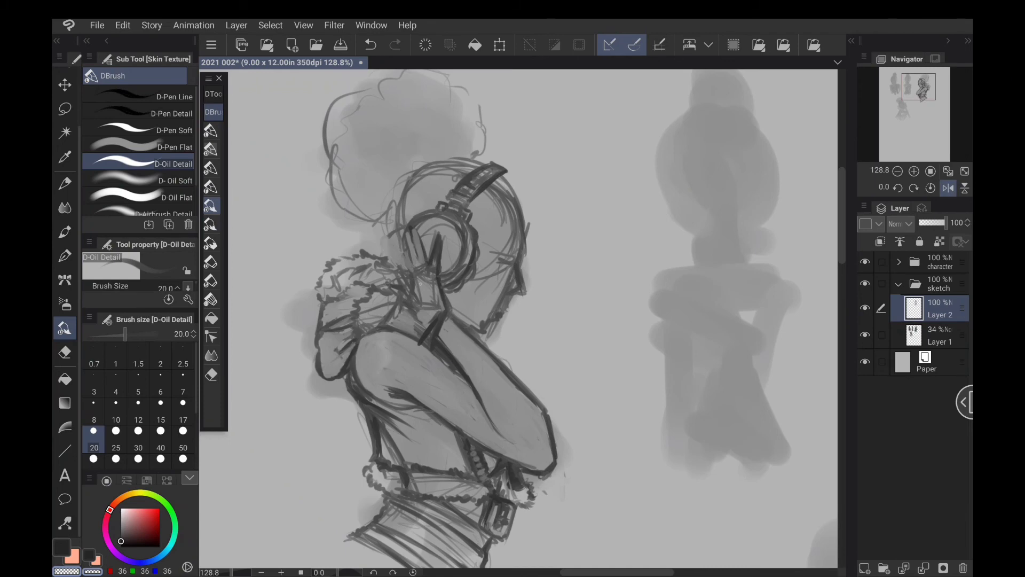
mouse_move(434, 247)
left_mouse_down()
mouse_move(437, 270)
mouse_move(415, 279)
mouse_move(426, 267)
mouse_move(432, 299)
mouse_move(424, 303)
mouse_move(417, 280)
mouse_move(410, 302)
mouse_move(406, 269)
left_mouse_up()
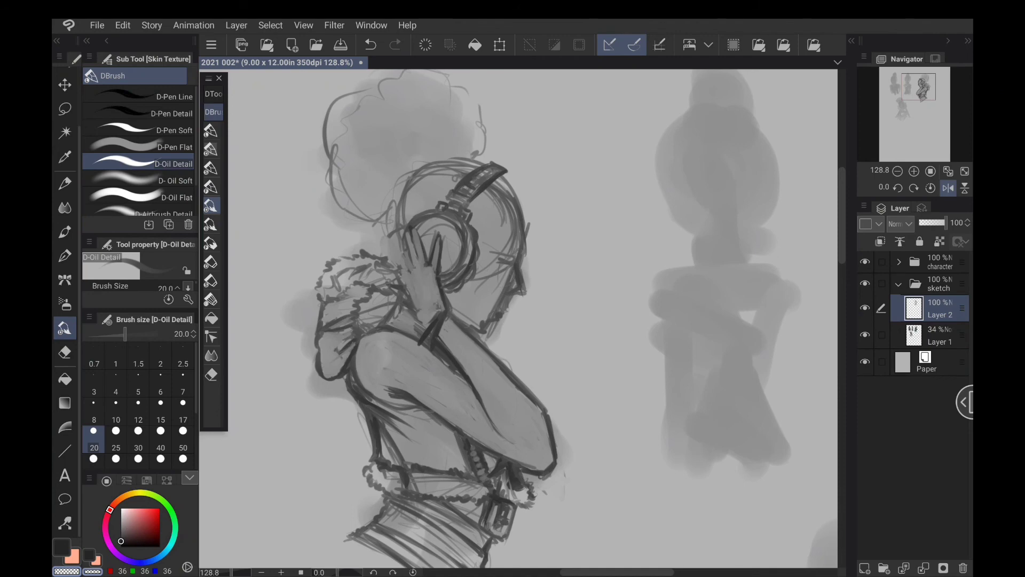
Outline the fingers and the back of the hand in dark grey down to the wrist.
key("c")
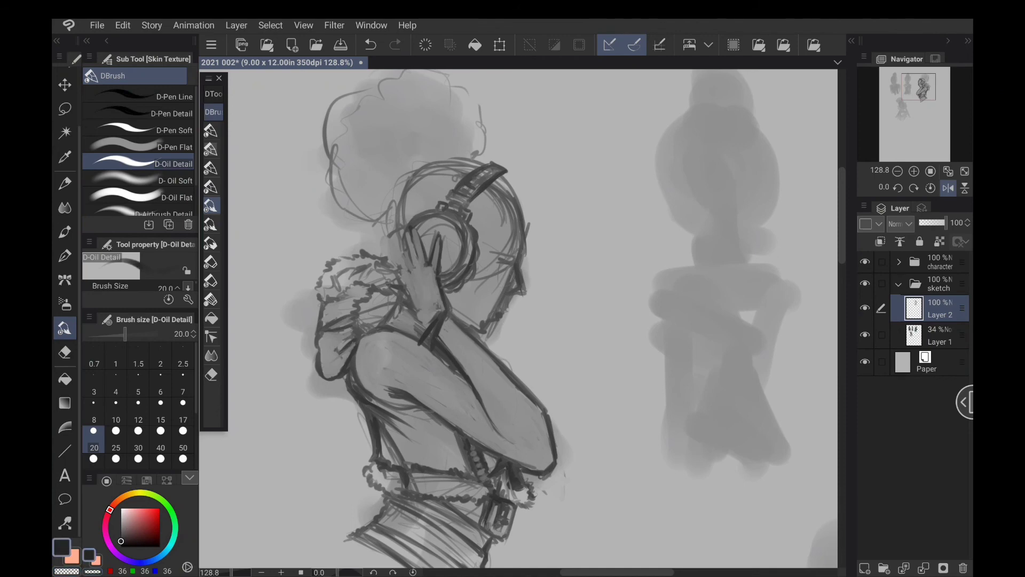
mouse_move(399, 250)
left_mouse_down()
mouse_move(393, 269)
mouse_move(405, 260)
left_mouse_up()
mouse_move(414, 232)
left_mouse_down()
mouse_move(414, 260)
mouse_move(394, 264)
mouse_move(419, 328)
left_mouse_up()
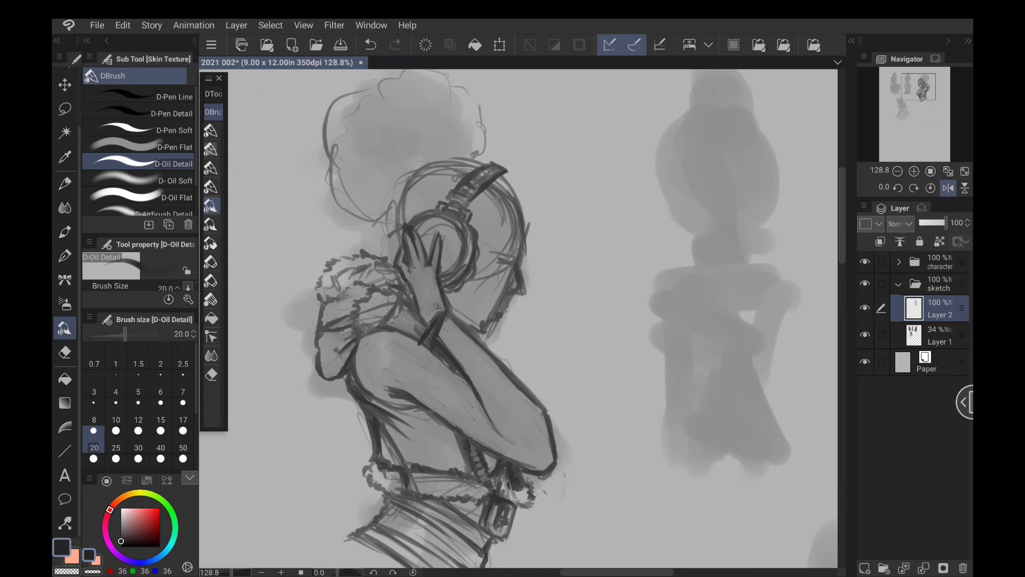
Erase the fur collar's inner lines with transparent colour and redraw its outer and lower edges with short fuzzy strokes.
key("c")
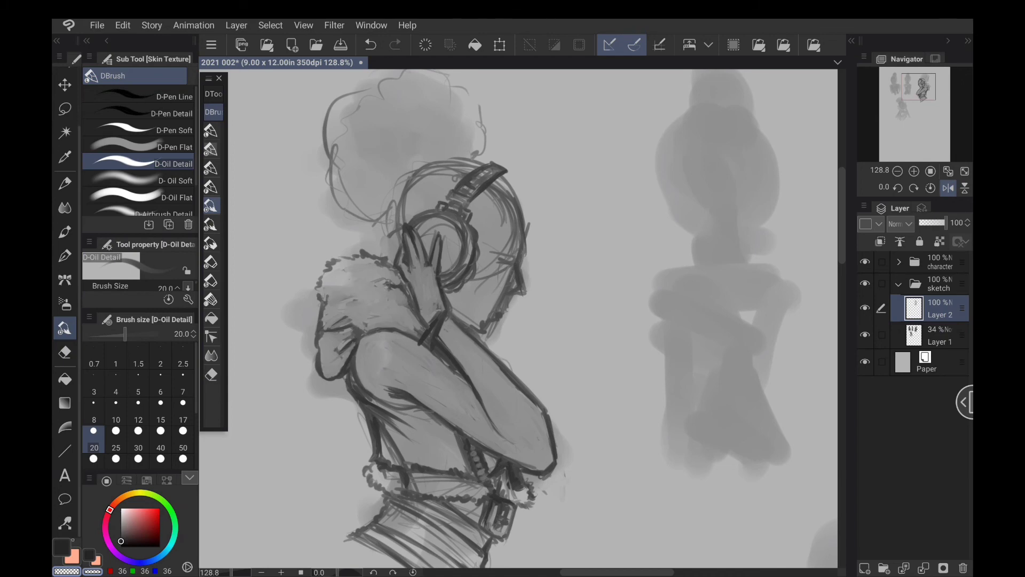
key("c")
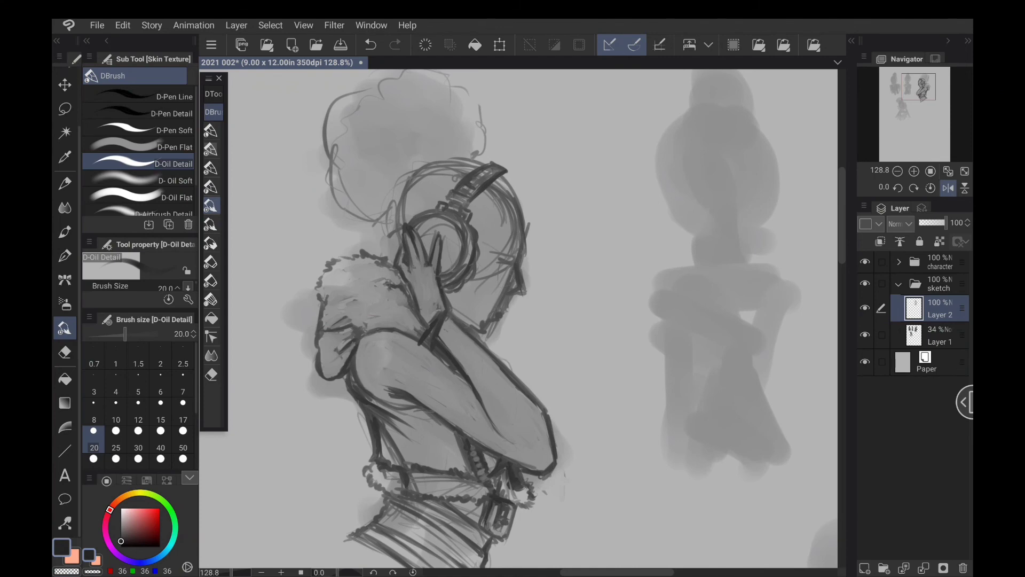
mouse_move(361, 327)
left_mouse_down()
mouse_move(316, 295)
mouse_move(326, 261)
mouse_move(353, 254)
mouse_move(396, 284)
mouse_move(371, 292)
mouse_move(375, 315)
mouse_move(404, 307)
left_mouse_up()
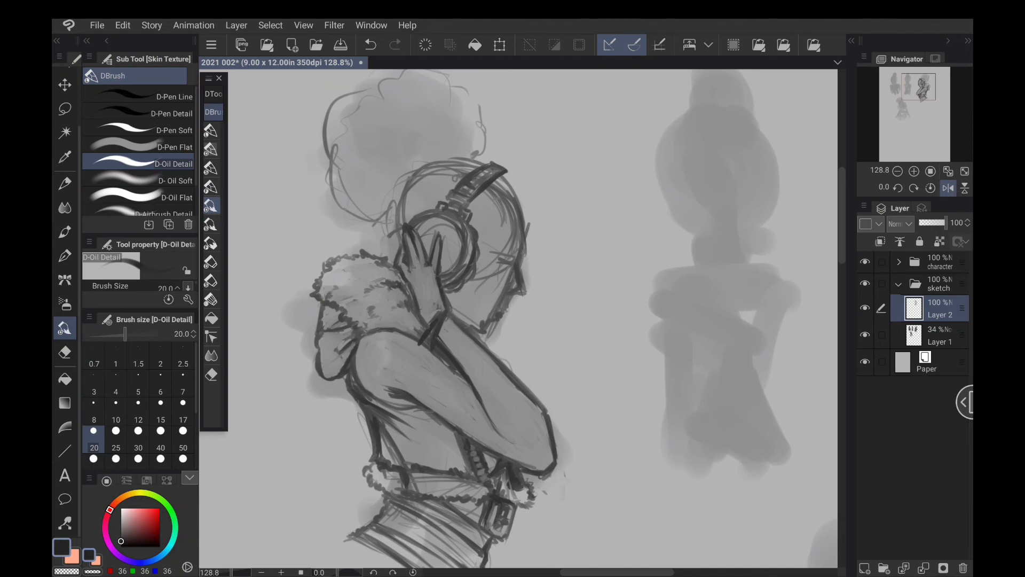
left_click_drag(322, 292, 327, 297)
left_click_drag(347, 248, 332, 264)
Erase the dark strap across the wrist, draw a wristwatch with a square face there, and save the file.
key("c")
mouse_move(441, 327)
left_mouse_down()
mouse_move(441, 289)
mouse_move(431, 326)
left_mouse_up()
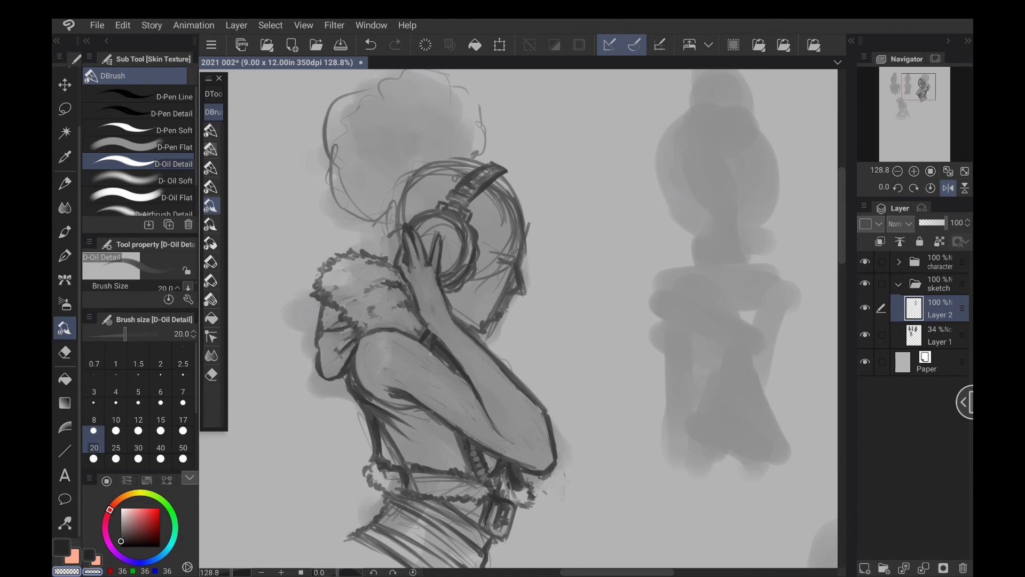
key("c")
mouse_move(448, 314)
left_mouse_down()
mouse_move(429, 328)
mouse_move(455, 315)
left_mouse_up()
mouse_move(450, 310)
left_mouse_down()
mouse_move(456, 318)
mouse_move(438, 327)
left_mouse_up()
mouse_move(440, 315)
left_mouse_down()
mouse_move(439, 342)
mouse_move(431, 338)
mouse_move(447, 341)
left_mouse_up()
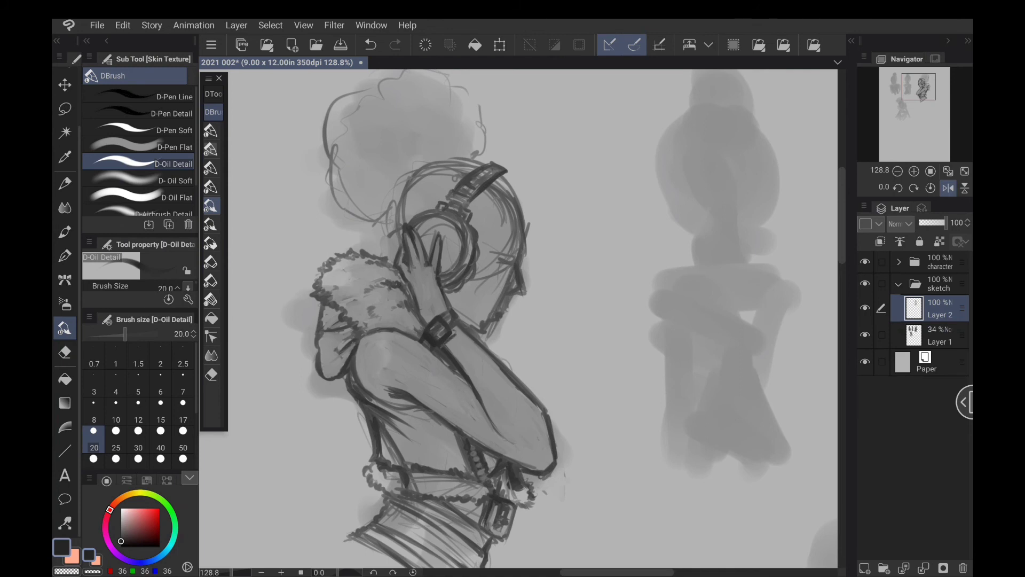
key("ctrl+s")
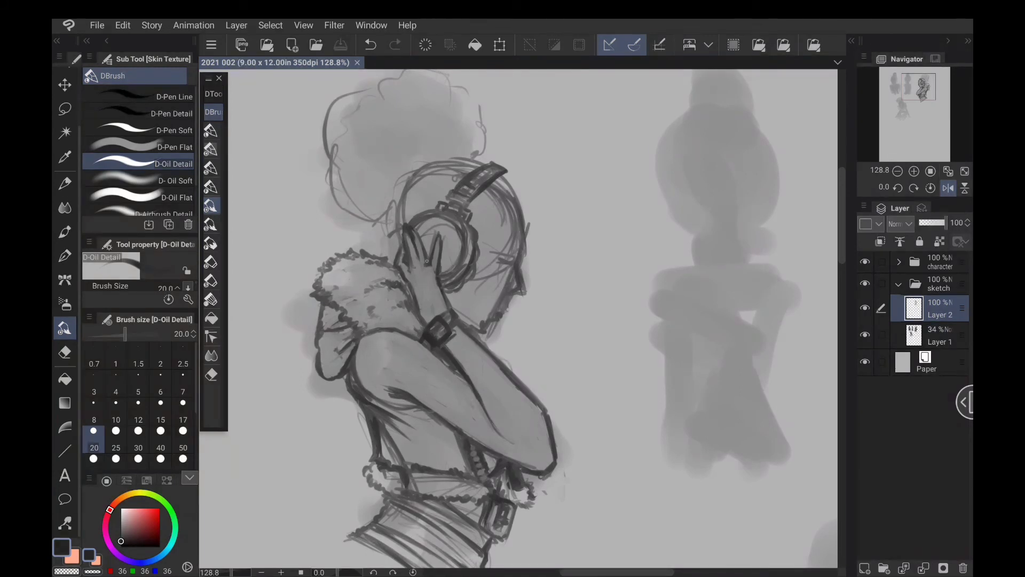
Sharpen the outlines of the wrist, the fingertip on the ear cup and the back of the hand.
left_click_drag(439, 280, 449, 299)
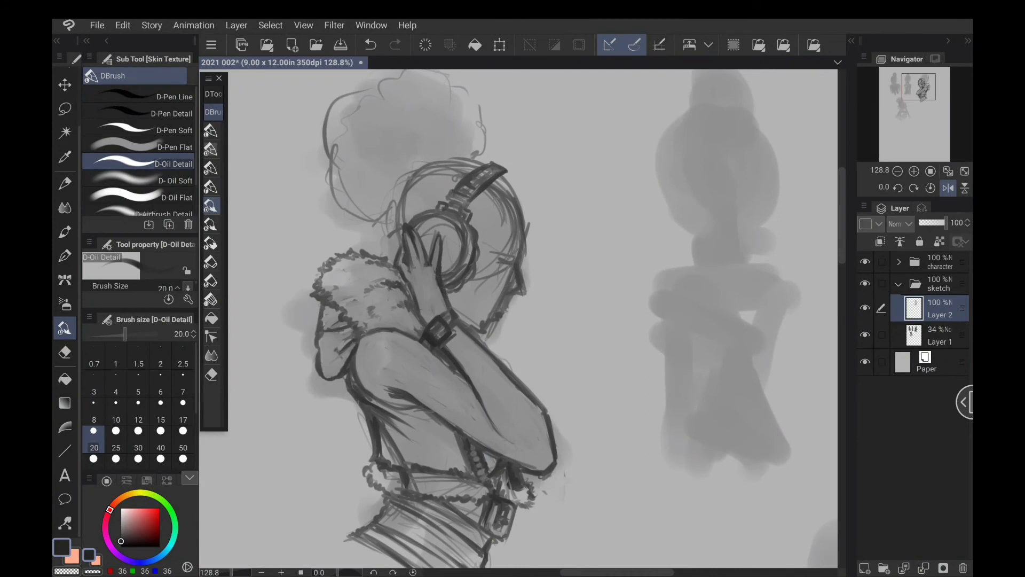
mouse_move(444, 239)
left_mouse_down()
mouse_move(441, 263)
mouse_move(434, 239)
left_mouse_up()
left_click_drag(406, 283, 412, 300)
Erase the construction lines inside the face and front of the head with transparent colour.
key("c")
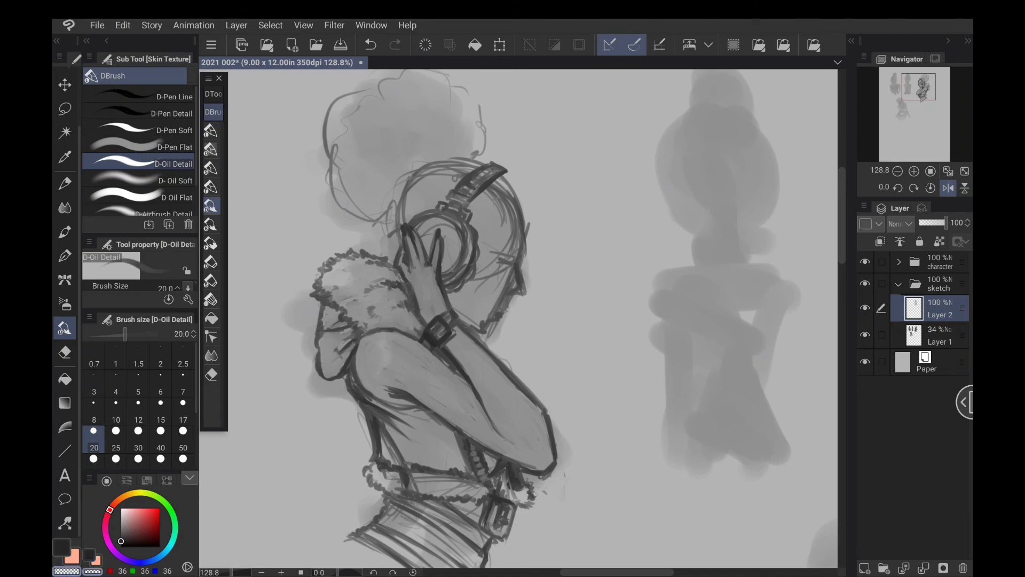
left_click_drag(496, 274, 478, 289)
mouse_move(501, 195)
left_mouse_down()
mouse_move(514, 250)
mouse_move(488, 191)
left_mouse_up()
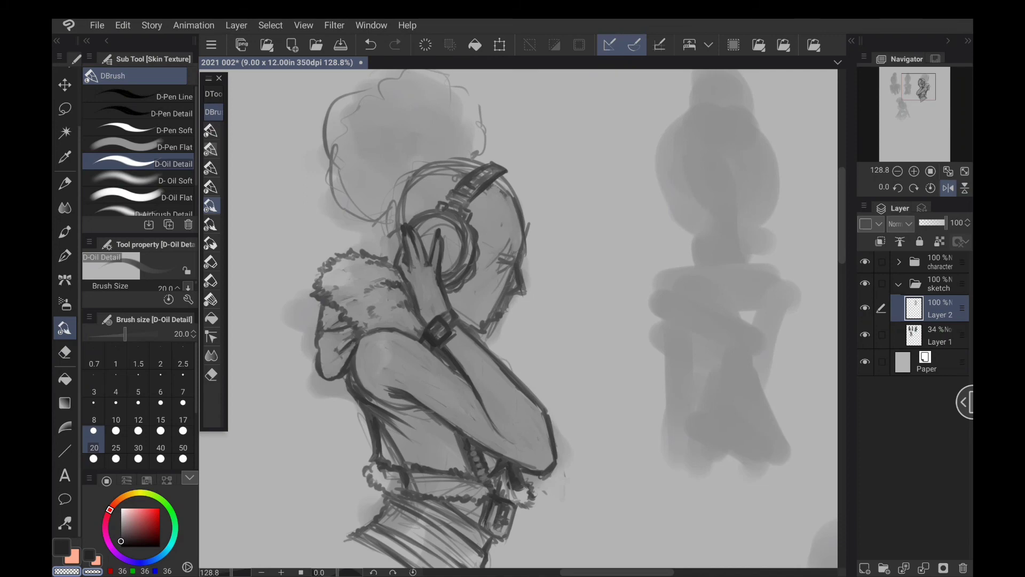
Clean up the forehead, nose and chin profile by trimming stray lines around the face with transparent colour.
left_click_drag(514, 250, 509, 256)
mouse_move(522, 211)
left_mouse_down()
mouse_move(525, 290)
mouse_move(508, 295)
mouse_move(500, 318)
left_mouse_up()
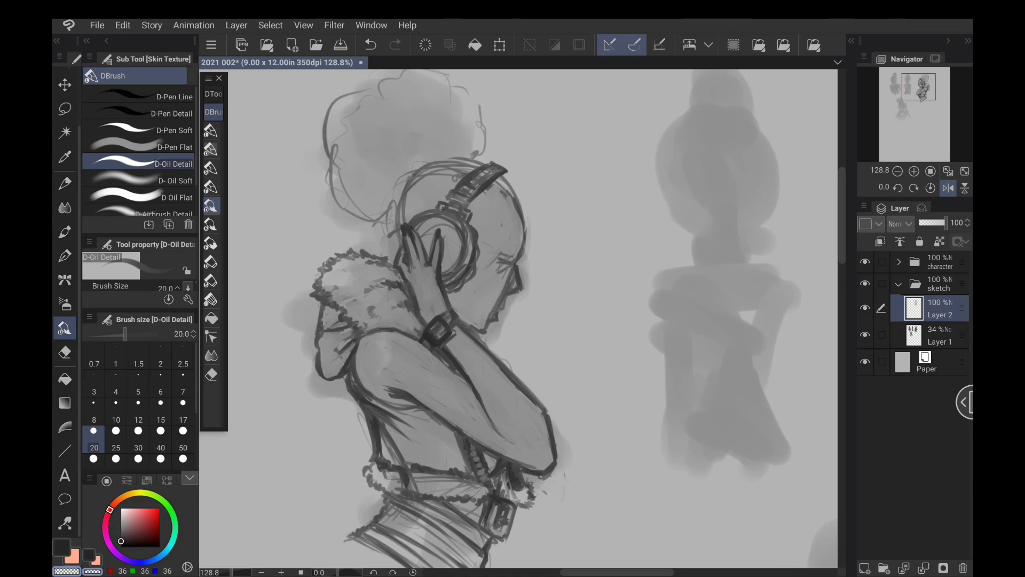
mouse_move(502, 291)
left_mouse_down()
mouse_move(491, 316)
mouse_move(505, 266)
left_mouse_up()
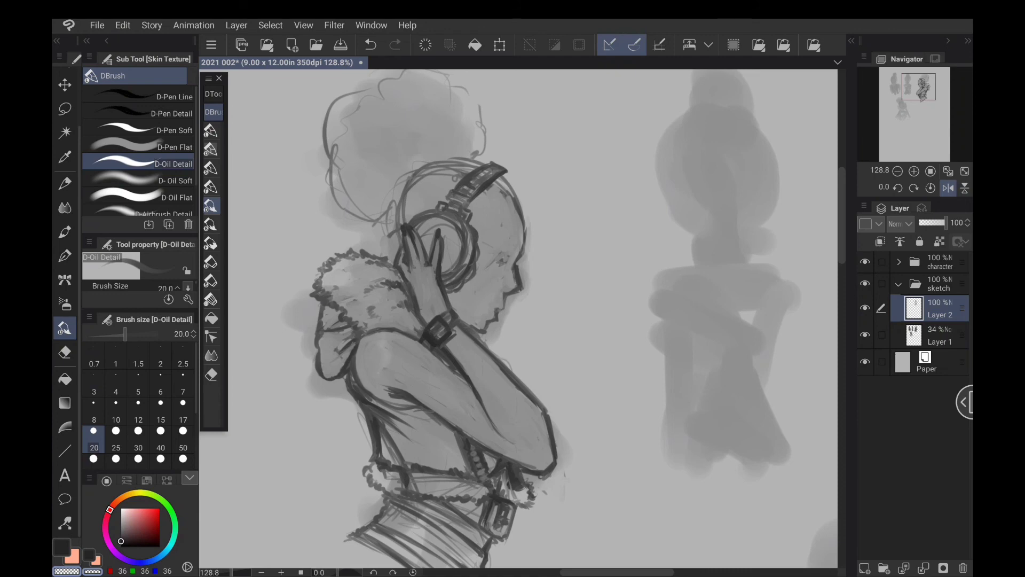
Draw swept-back hair strands from the hairline to the headband and a loose curl in front of the ear cup.
key("c")
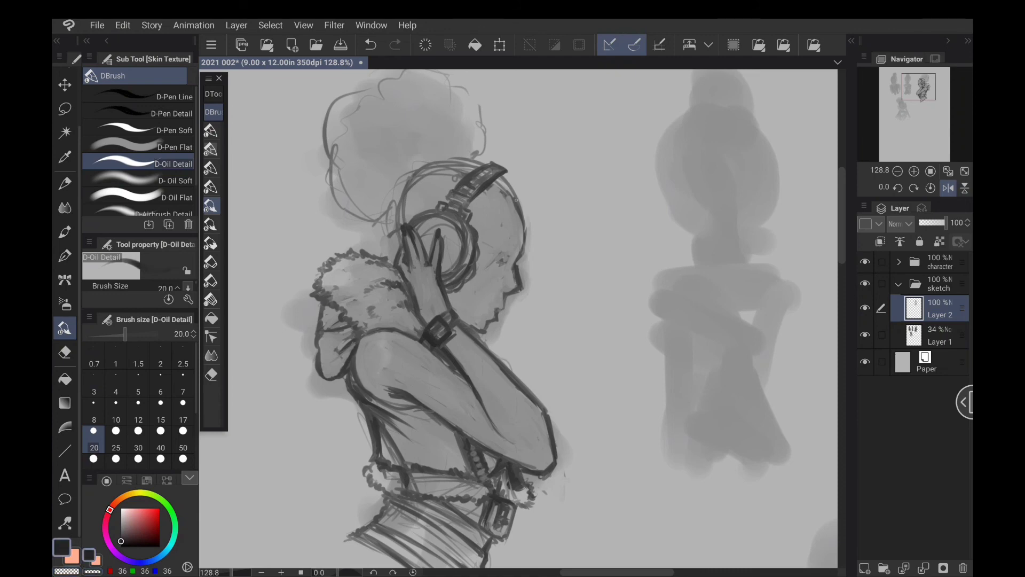
mouse_move(528, 211)
left_mouse_down()
mouse_move(523, 238)
mouse_move(522, 197)
mouse_move(505, 174)
mouse_move(499, 206)
mouse_move(479, 202)
mouse_move(469, 216)
left_mouse_up()
left_click_drag(479, 214, 469, 227)
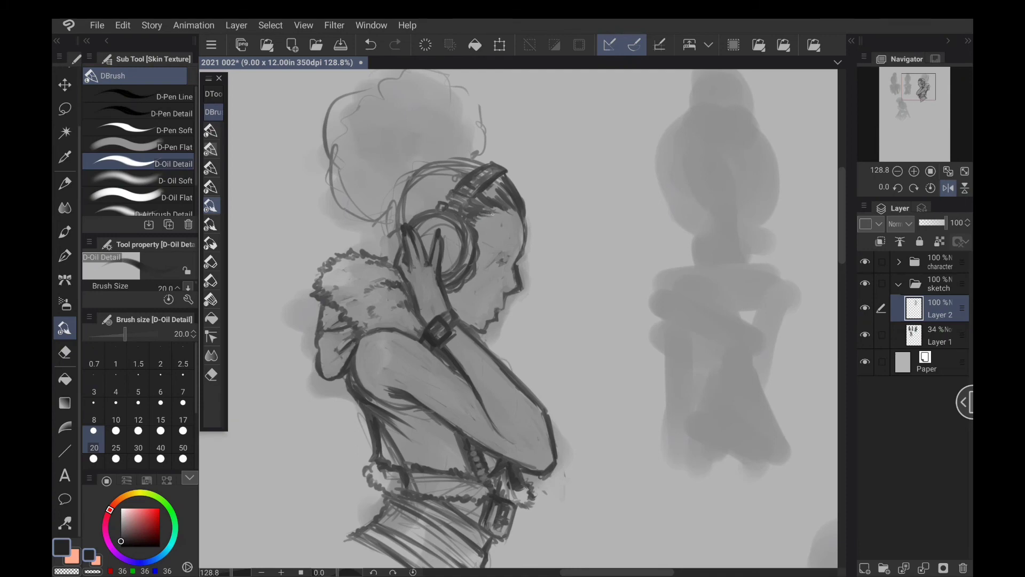
left_click_drag(488, 220, 479, 222)
left_click_drag(481, 257, 465, 314)
mouse_move(469, 289)
left_mouse_down()
mouse_move(459, 304)
mouse_move(464, 291)
mouse_move(475, 295)
left_mouse_up()
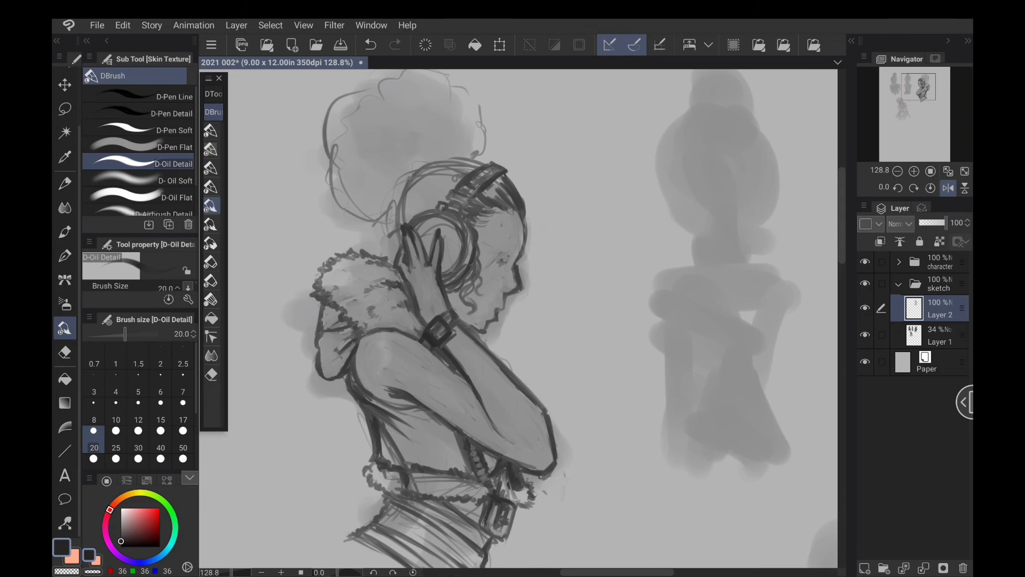
Draw the eyebrow, closed eye and mouth line, and refine the nose and forehead profile with transparent strokes.
left_click_drag(511, 250, 486, 244)
left_click_drag(526, 219, 523, 254)
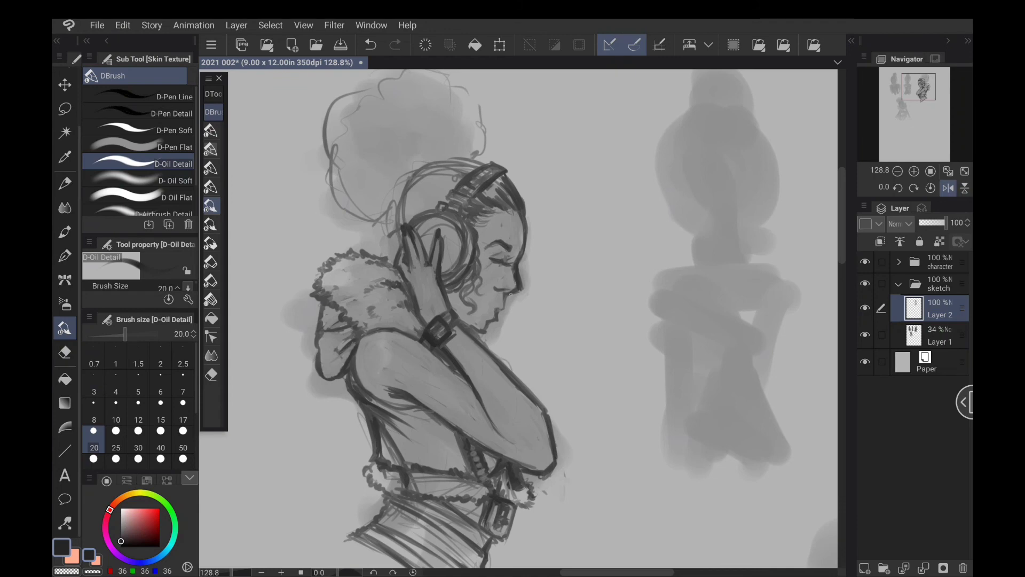
left_click_drag(510, 295, 517, 293)
key("c")
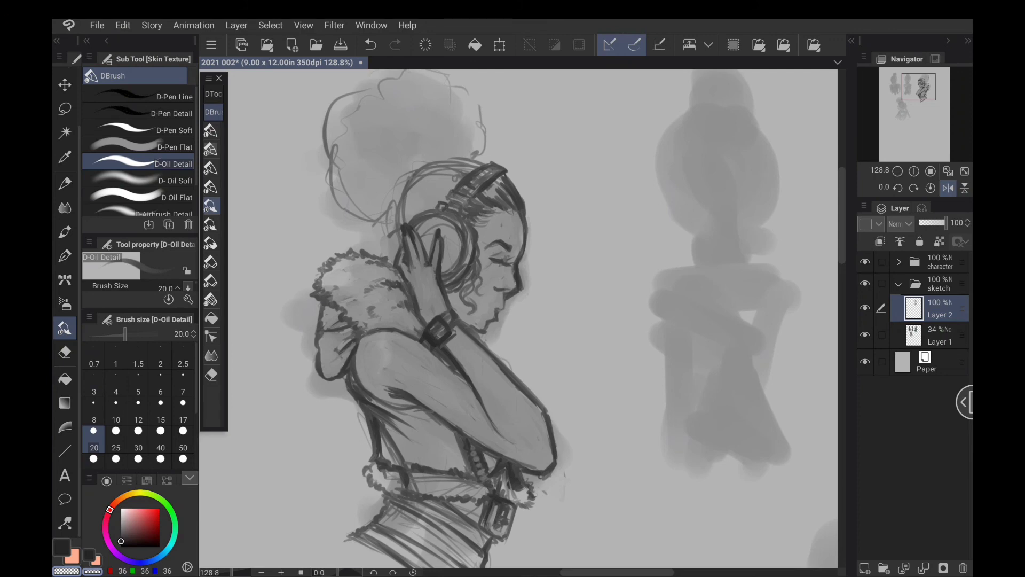
left_click_drag(523, 220, 523, 244)
Define the lips and the front of the chin with short dark strokes.
left_click(67, 543)
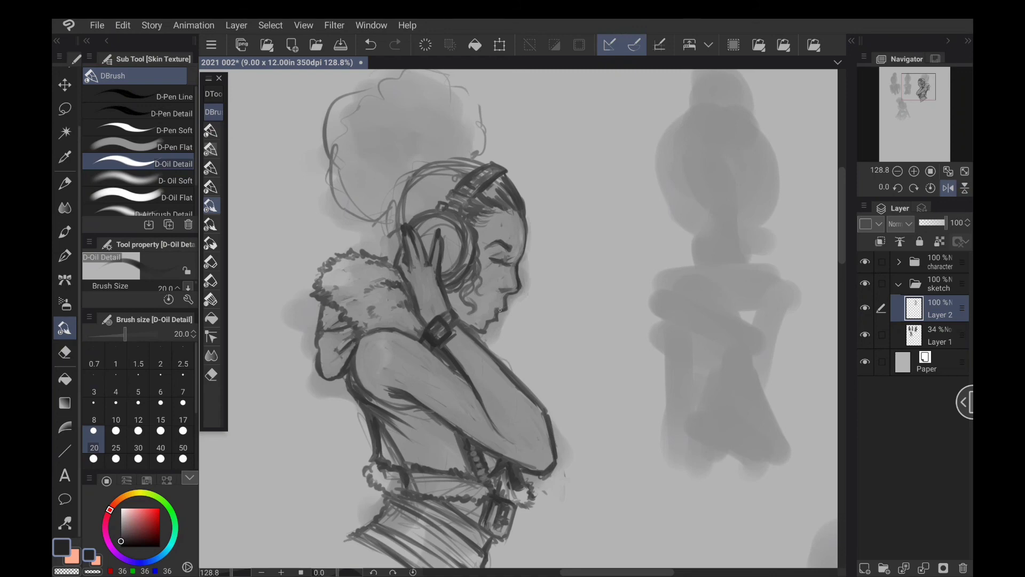
left_click_drag(489, 310, 502, 309)
left_click_drag(502, 313, 498, 321)
key("c")
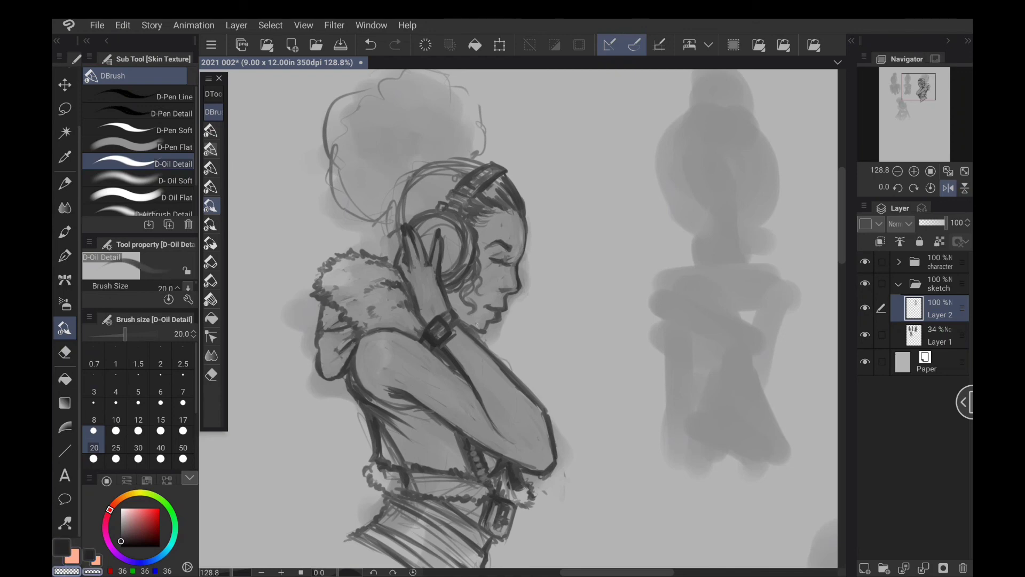
Tidy the jawline and the tip of the nose, alternating transparent and dark strokes.
left_click_drag(469, 322, 480, 336)
key("c")
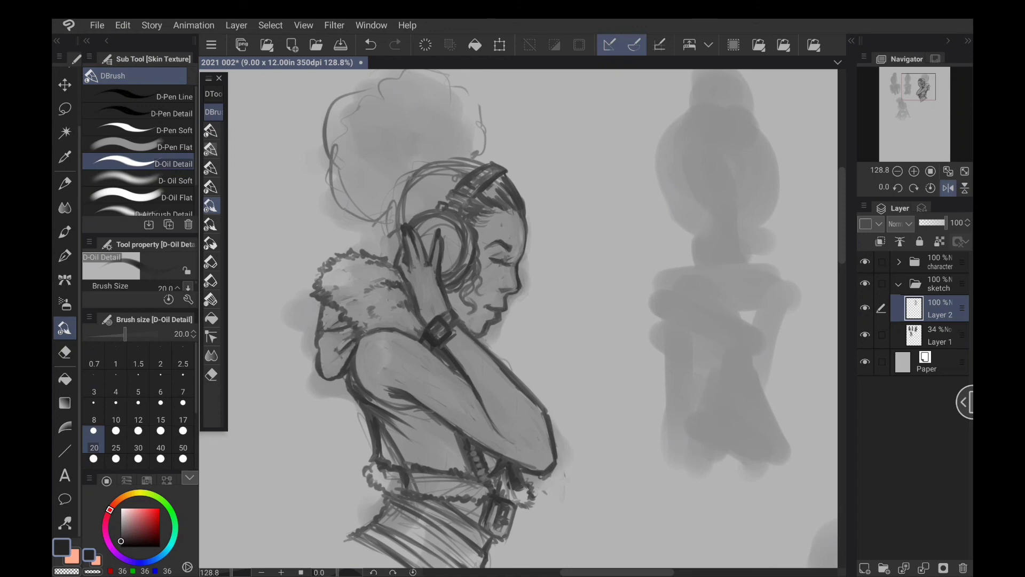
key("c")
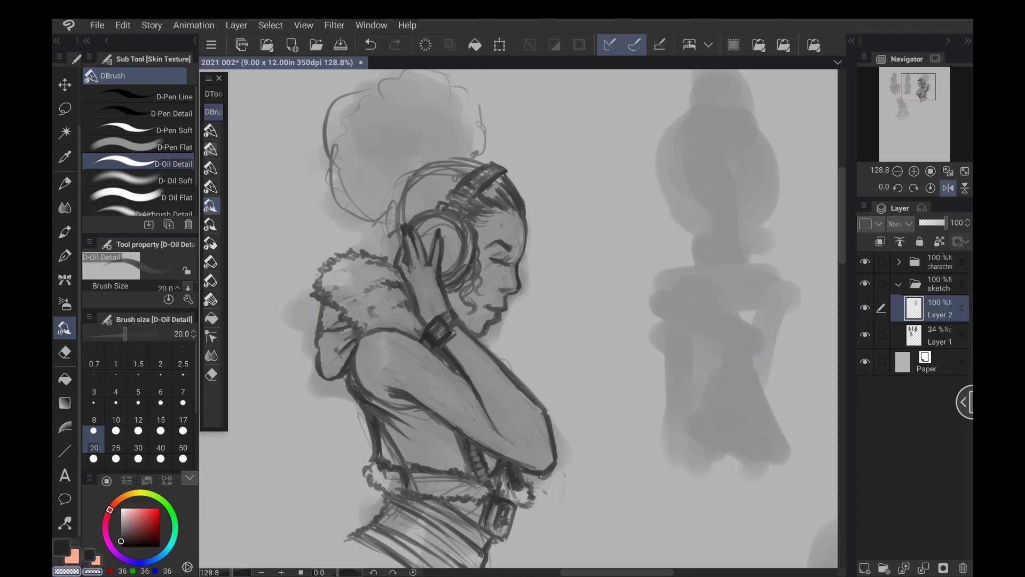
left_click_drag(523, 279, 521, 284)
key("c")
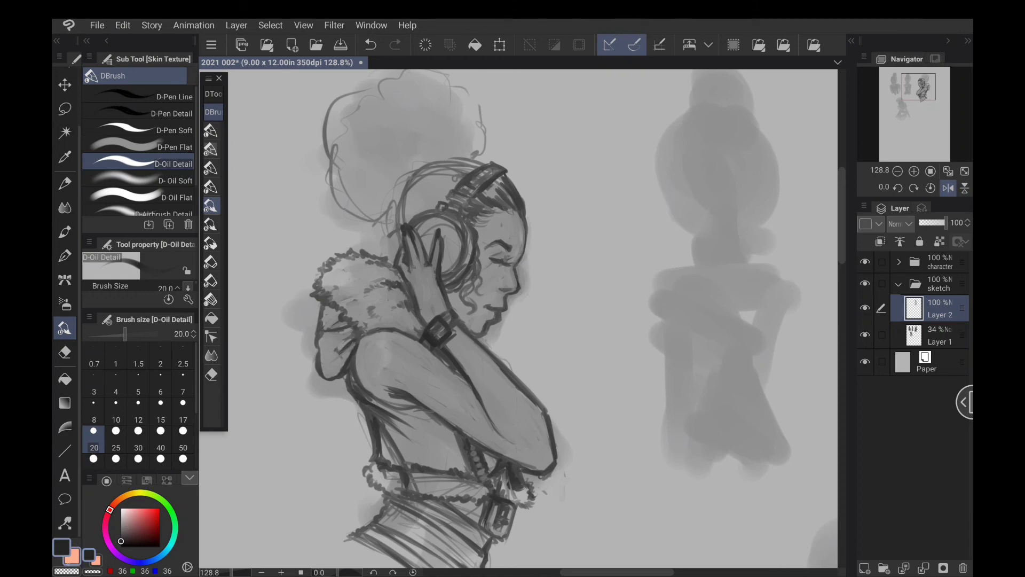
key("c")
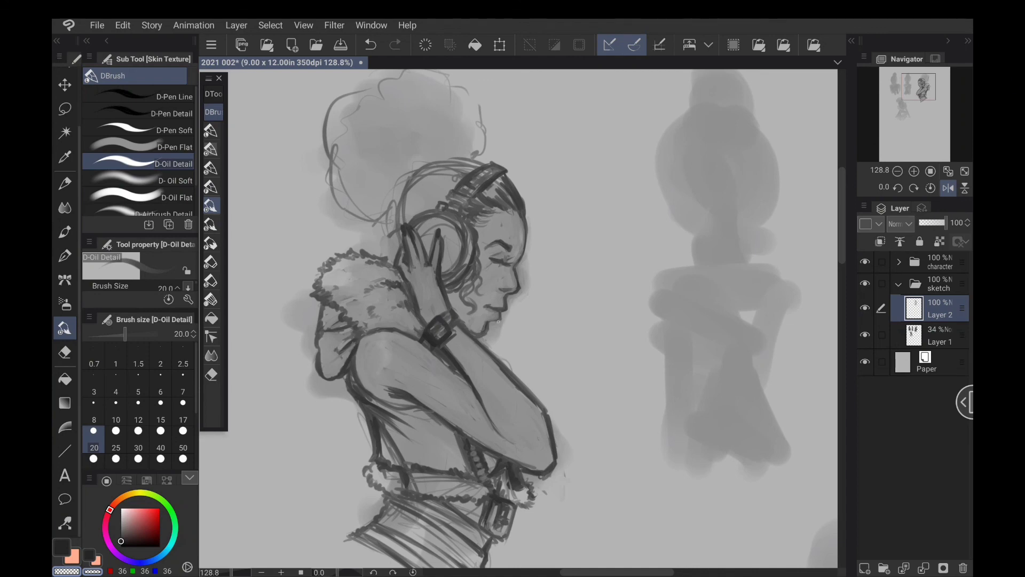
left_click(62, 547)
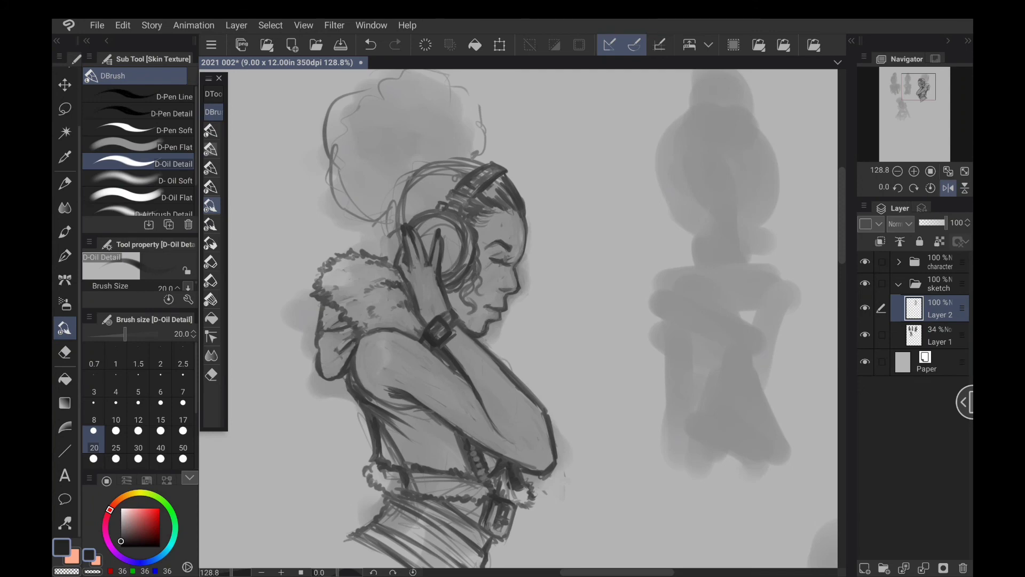
Fill the back and crown of the head with dark hair strands pulled back towards the bun.
left_click_drag(551, 253, 566, 334)
mouse_move(484, 244)
left_mouse_down()
mouse_move(495, 248)
mouse_move(438, 267)
mouse_move(407, 309)
mouse_move(412, 324)
left_mouse_up()
left_click_drag(411, 288, 403, 322)
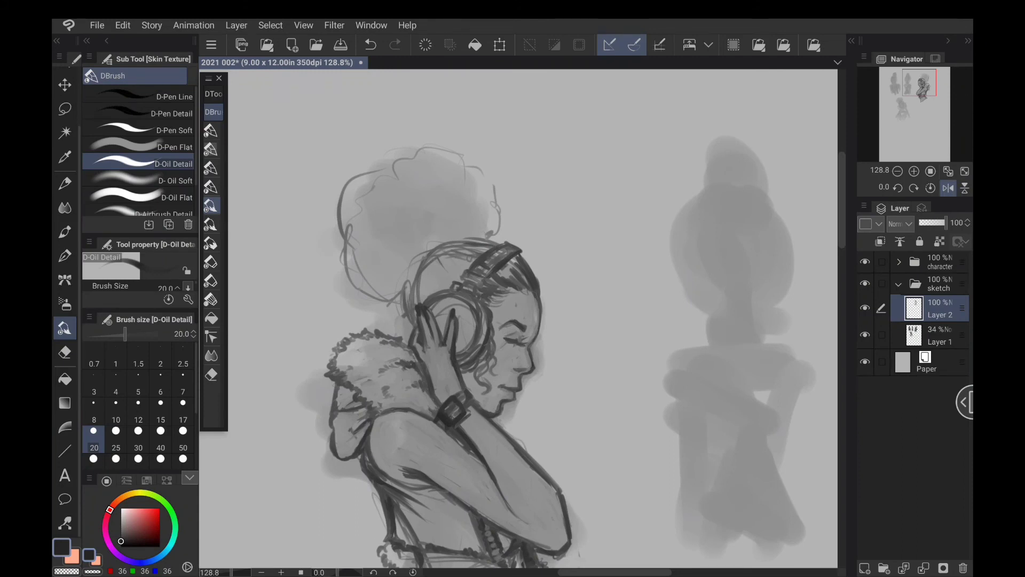
mouse_move(417, 269)
left_mouse_down()
mouse_move(408, 316)
mouse_move(430, 280)
left_mouse_up()
mouse_move(440, 264)
left_mouse_down()
mouse_move(434, 278)
mouse_move(413, 270)
left_mouse_up()
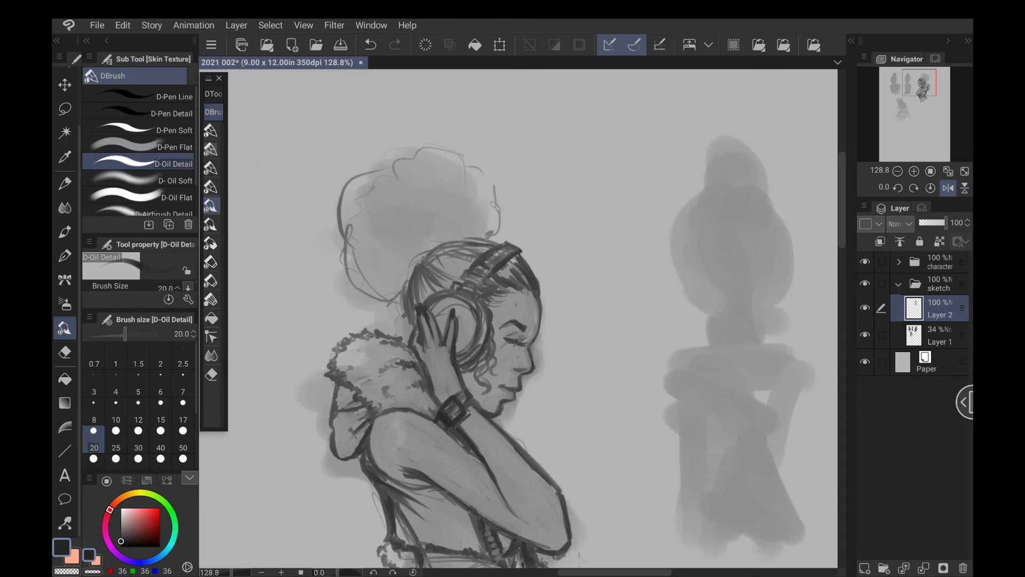
left_click_drag(411, 317, 403, 336)
left_click_drag(452, 267, 429, 273)
mouse_move(453, 262)
left_mouse_down()
mouse_move(422, 266)
mouse_move(439, 263)
left_mouse_up()
mouse_move(460, 258)
left_mouse_down()
mouse_move(429, 268)
mouse_move(439, 263)
left_mouse_up()
mouse_move(457, 253)
left_mouse_down()
mouse_move(426, 265)
mouse_move(424, 256)
left_mouse_up()
mouse_move(483, 246)
left_mouse_down()
mouse_move(443, 248)
mouse_move(458, 243)
left_mouse_up()
left_click_drag(489, 236, 450, 243)
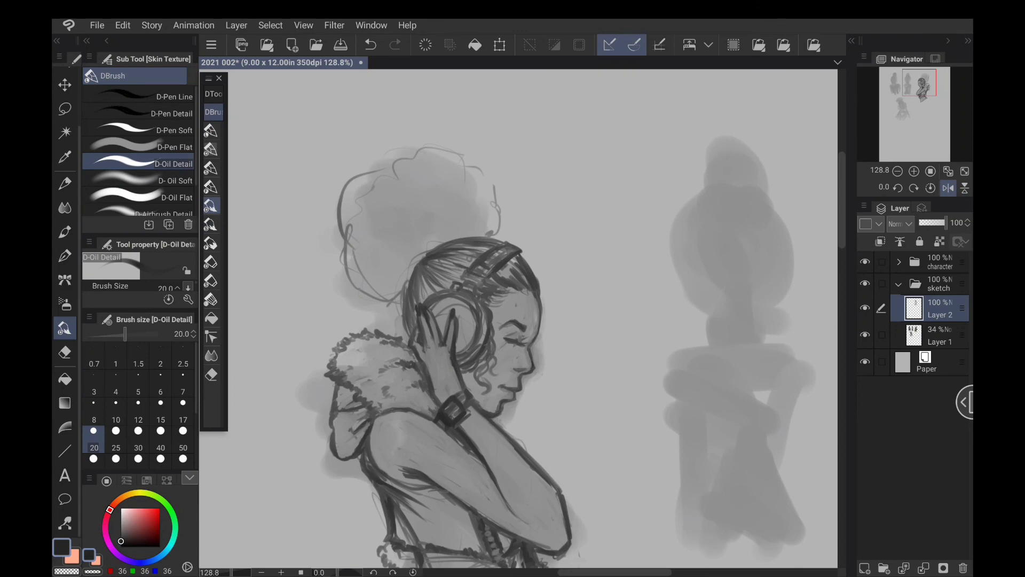
Darken the front hair beside the headband and thicken the headband's upper end and lower edge.
mouse_move(512, 264)
left_mouse_down()
mouse_move(526, 283)
mouse_move(522, 257)
mouse_move(537, 279)
left_mouse_up()
left_click_drag(521, 247, 508, 239)
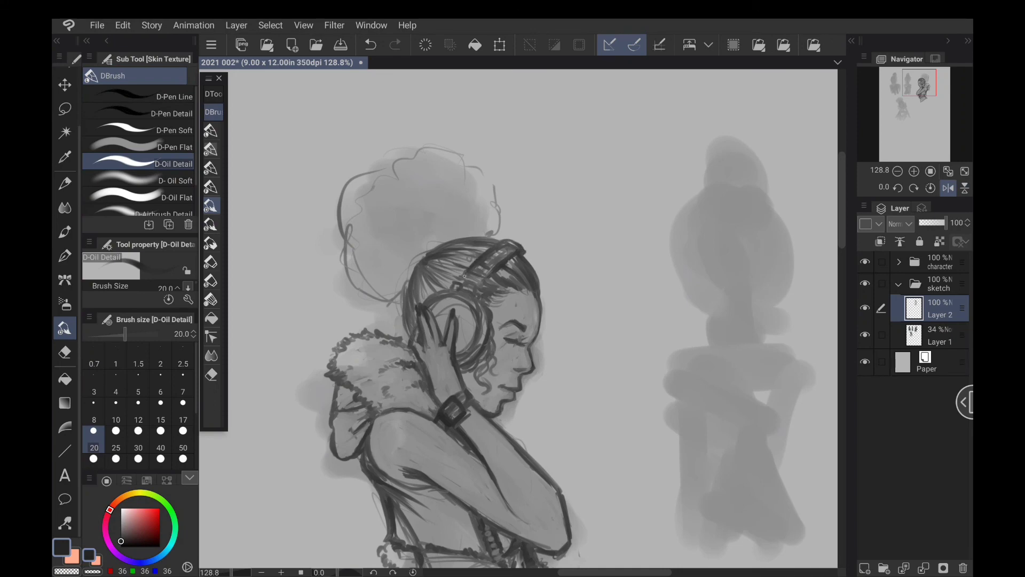
left_click_drag(467, 272, 461, 279)
mouse_move(525, 250)
left_mouse_down()
mouse_move(514, 238)
mouse_move(530, 248)
left_mouse_up()
Outline the large round hair bun with a continuous curly, frizzy edge over its rough construction lines.
left_click_drag(518, 320, 517, 344)
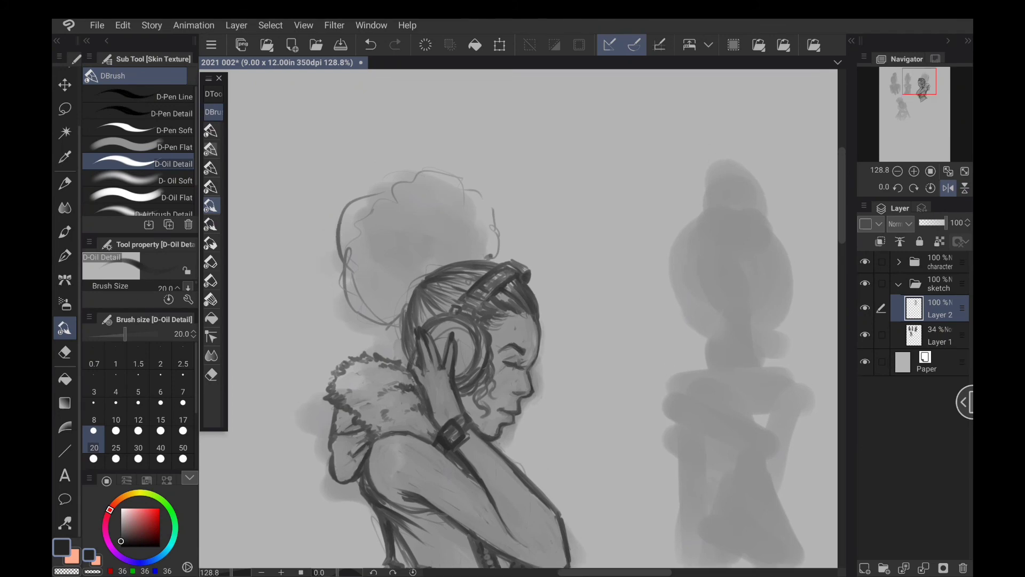
mouse_move(490, 263)
left_mouse_down()
mouse_move(499, 229)
mouse_move(488, 194)
mouse_move(458, 169)
mouse_move(414, 165)
mouse_move(339, 216)
left_mouse_up()
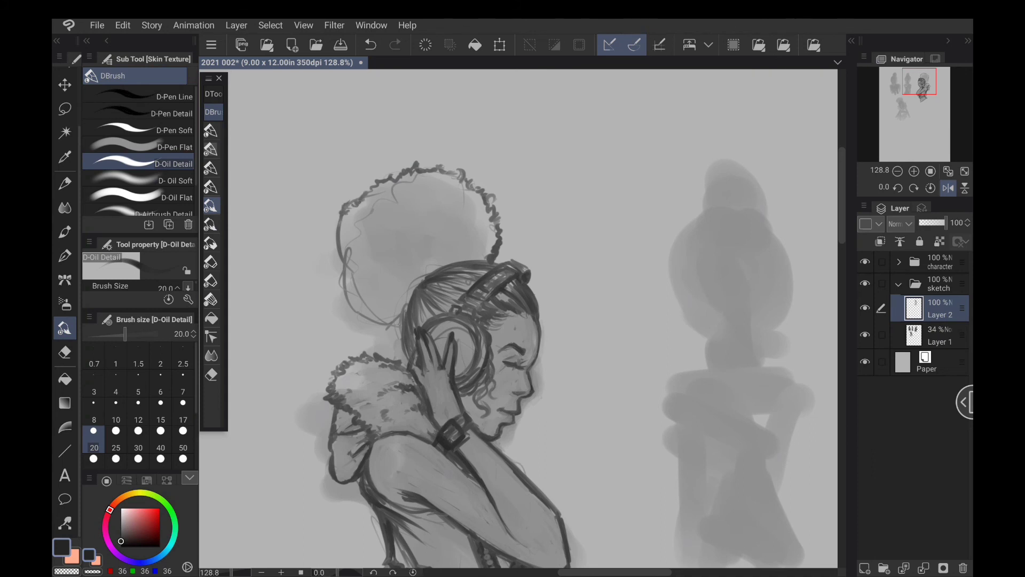
mouse_move(400, 324)
left_mouse_down()
mouse_move(357, 321)
mouse_move(335, 273)
mouse_move(331, 230)
mouse_move(373, 182)
left_mouse_up()
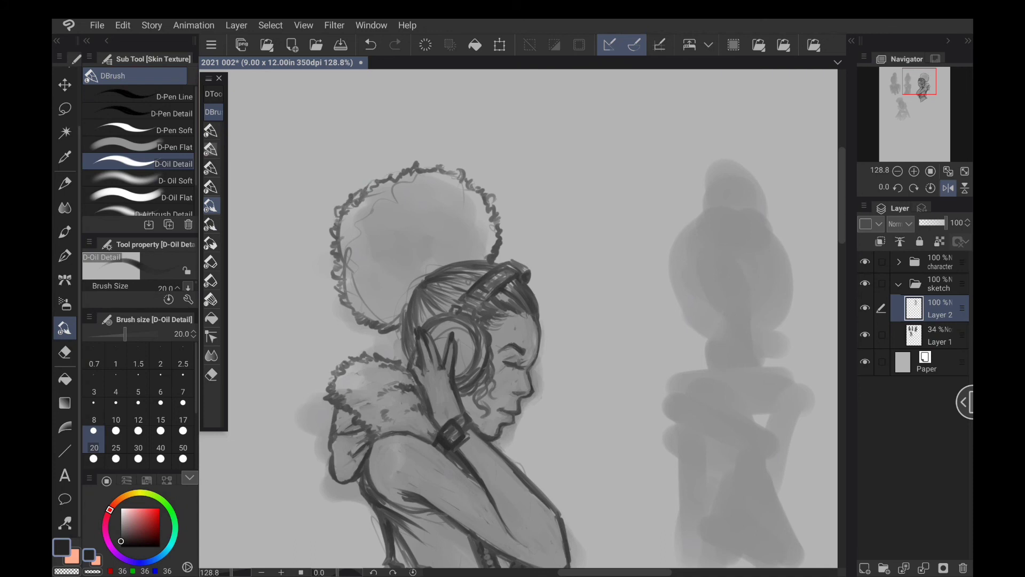
left_click_drag(331, 265, 337, 271)
left_click_drag(393, 326, 402, 331)
left_click_drag(343, 305, 353, 311)
left_click_drag(329, 265, 332, 237)
Flip the canvas view horizontally, strengthen the shoulder line and clean up the forearm edge near the wristwatch with transparent colour.
left_click(948, 188)
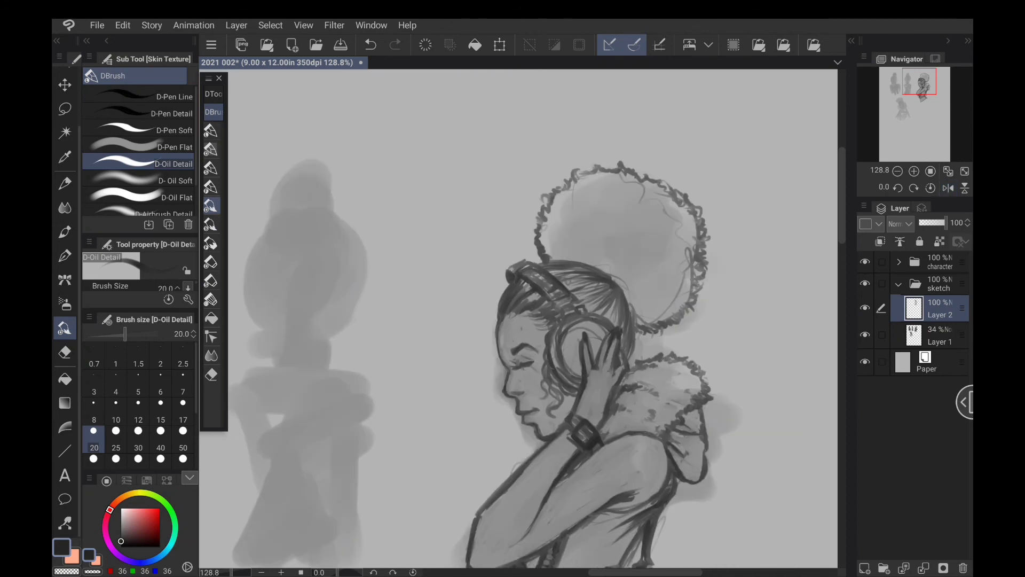
left_click_drag(587, 374, 444, 270)
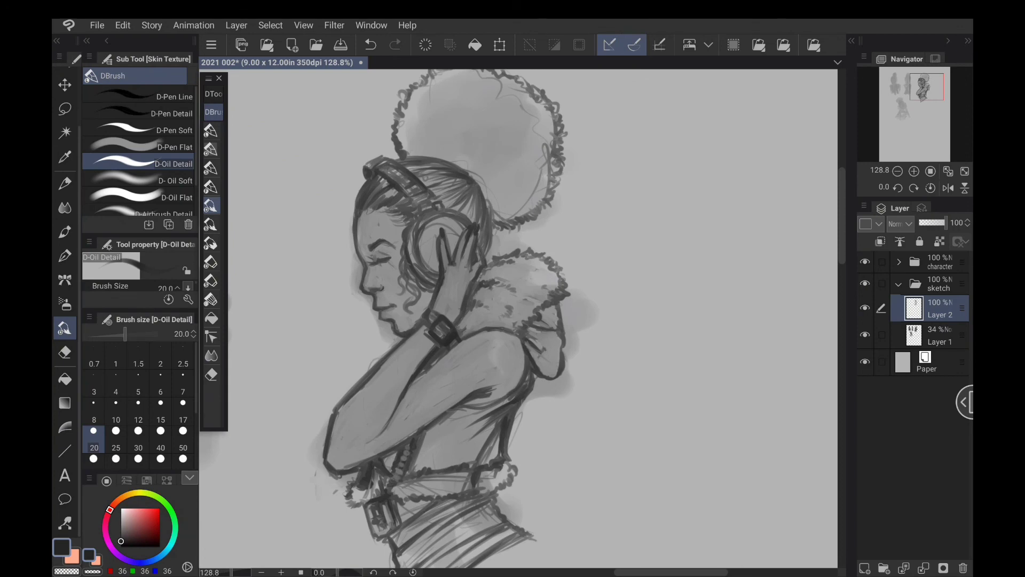
left_click_drag(454, 405, 395, 444)
scroll(608, 293, "down", 2)
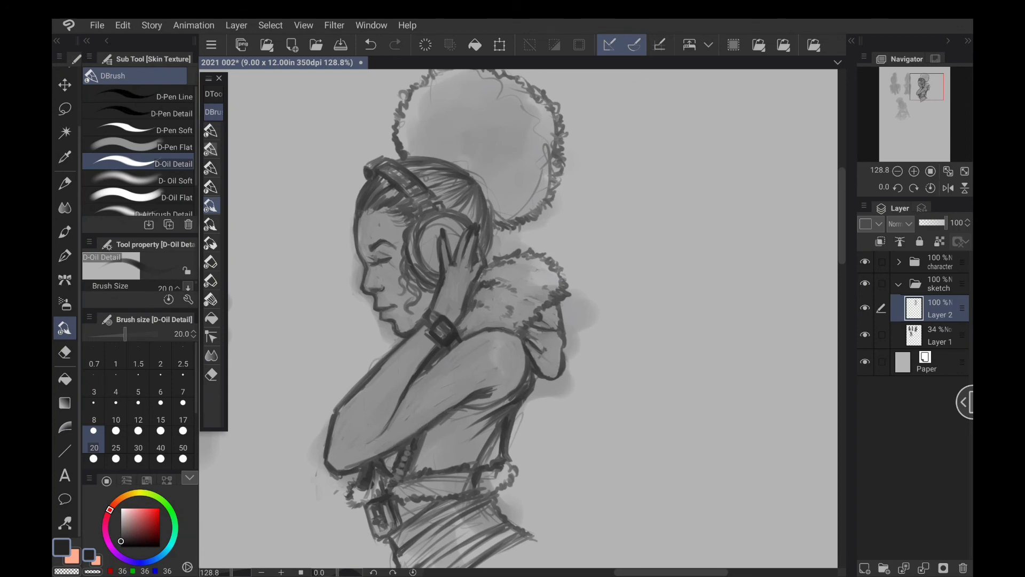
mouse_move(625, 332)
left_mouse_down()
mouse_move(604, 277)
mouse_move(611, 309)
left_mouse_up()
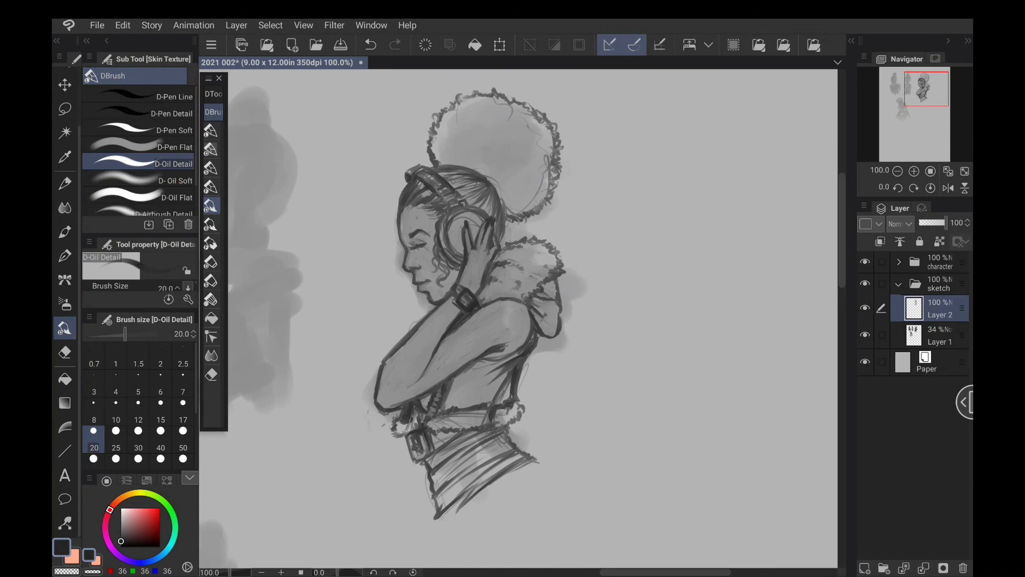
mouse_move(480, 305)
left_mouse_down()
mouse_move(518, 296)
mouse_move(484, 301)
left_mouse_up()
key("c")
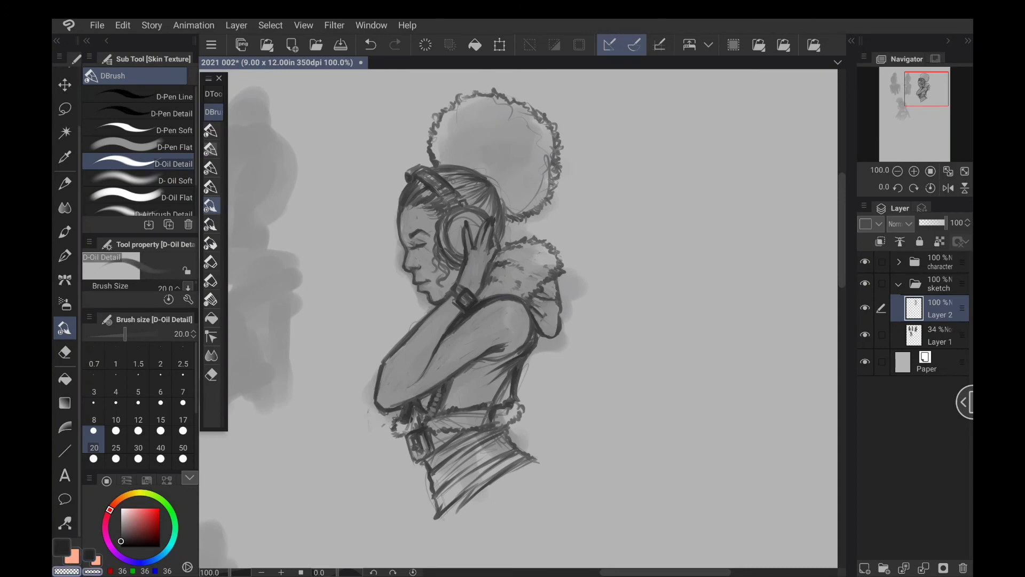
mouse_move(451, 323)
left_mouse_down()
mouse_move(464, 333)
mouse_move(500, 299)
mouse_move(524, 309)
mouse_move(467, 318)
mouse_move(484, 304)
left_mouse_up()
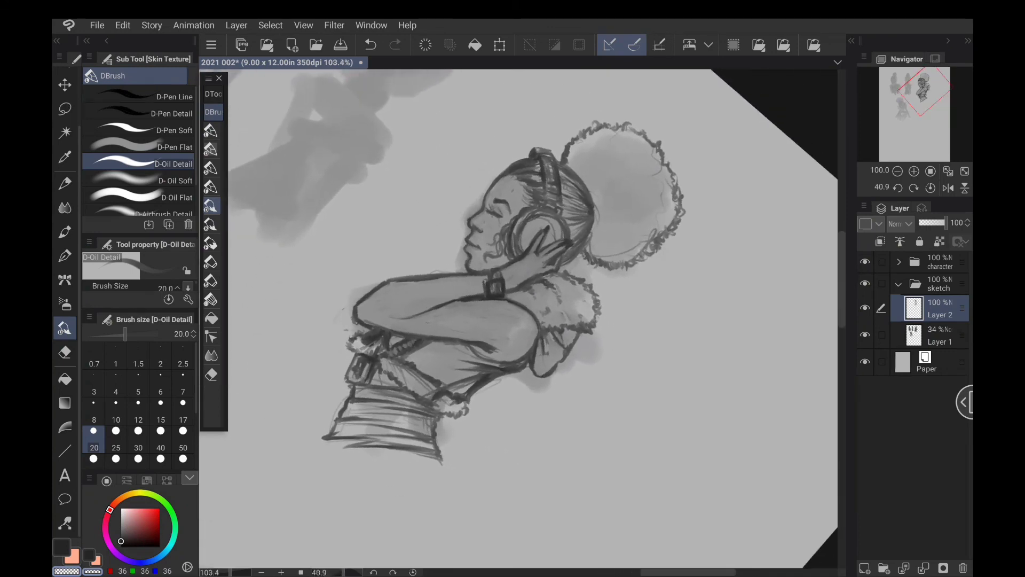
scroll(518, 318, "up", 3)
scroll(518, 318, "down", 3)
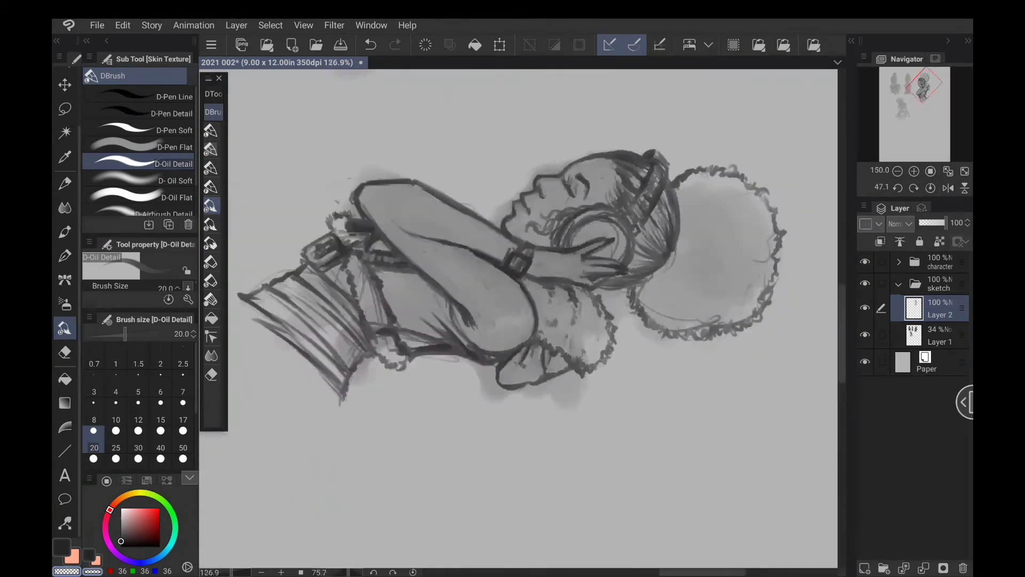
scroll(518, 318, "down", 3)
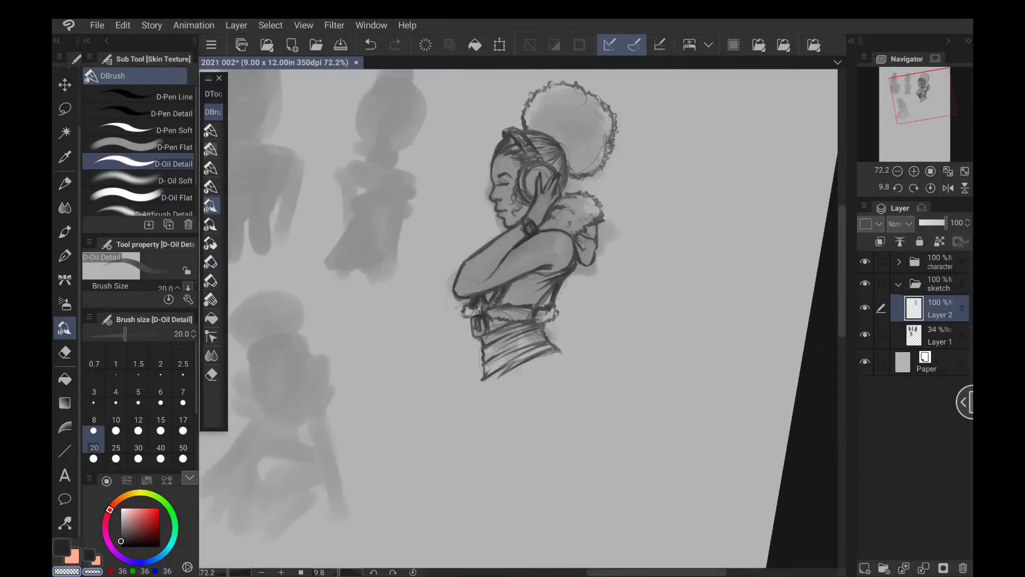
scroll(518, 318, "down", 3)
scroll(518, 318, "up", 3)
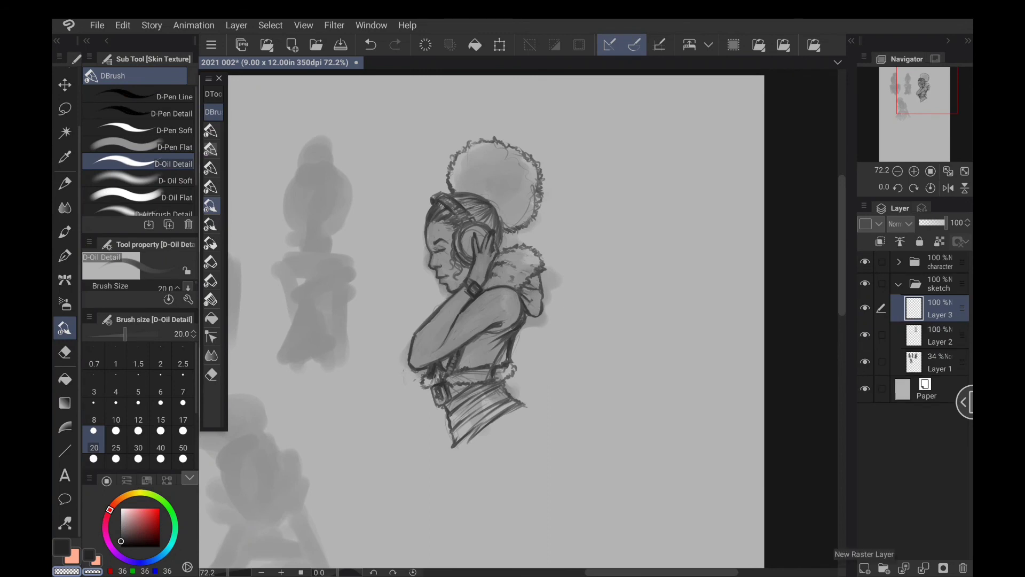
Add a new raster layer above Layer 2, lower Layer 2's opacity to 59% and make the new layer active.
left_click(864, 568)
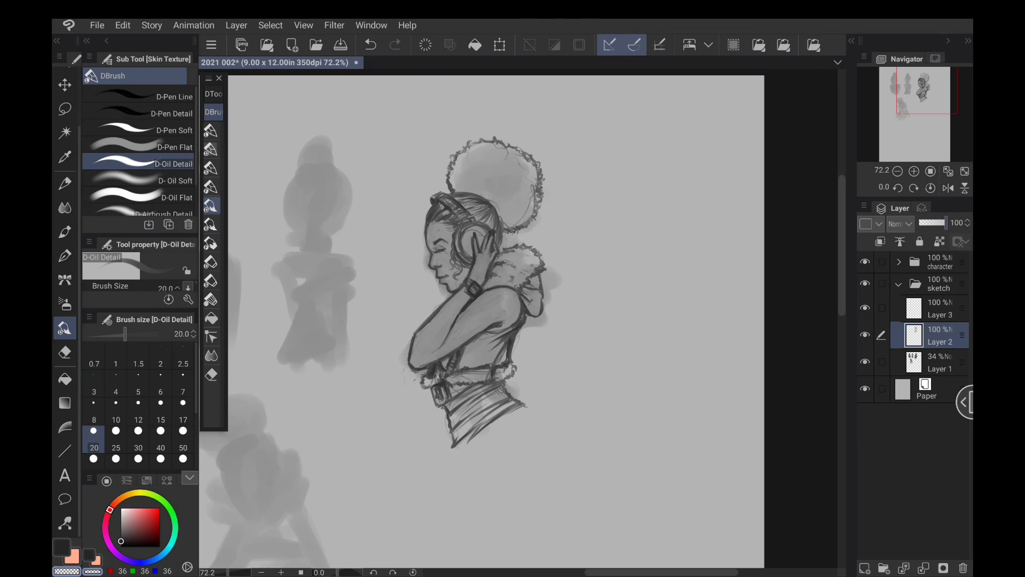
left_click(934, 223)
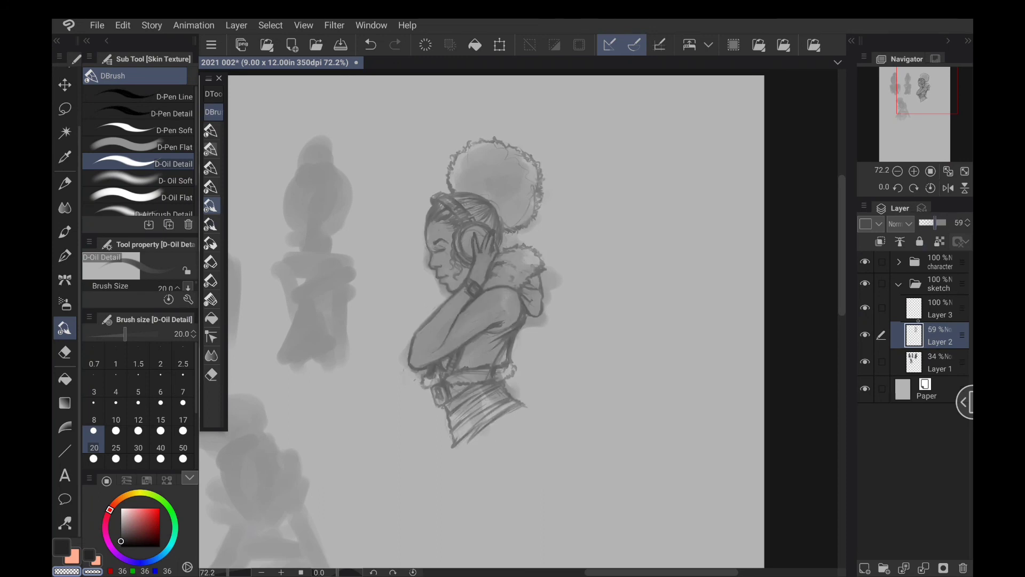
left_click(939, 309)
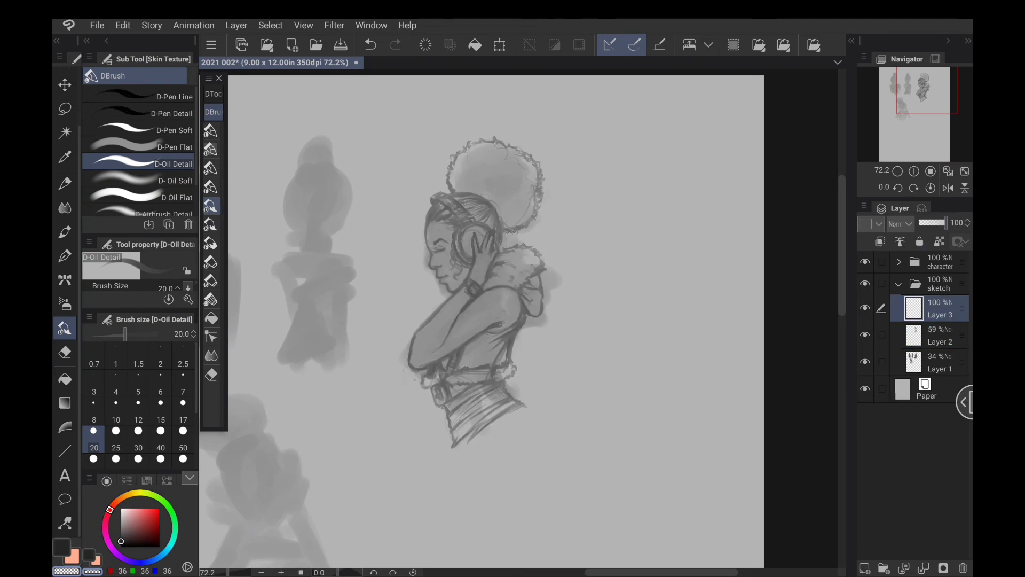
scroll(481, 160, "up", 10)
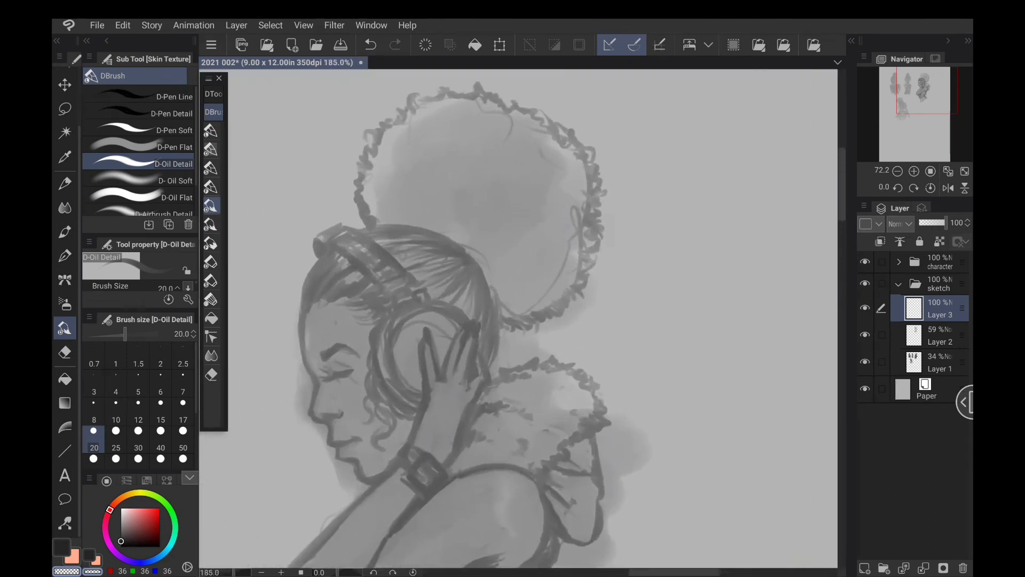
scroll(636, 214, "up", 3)
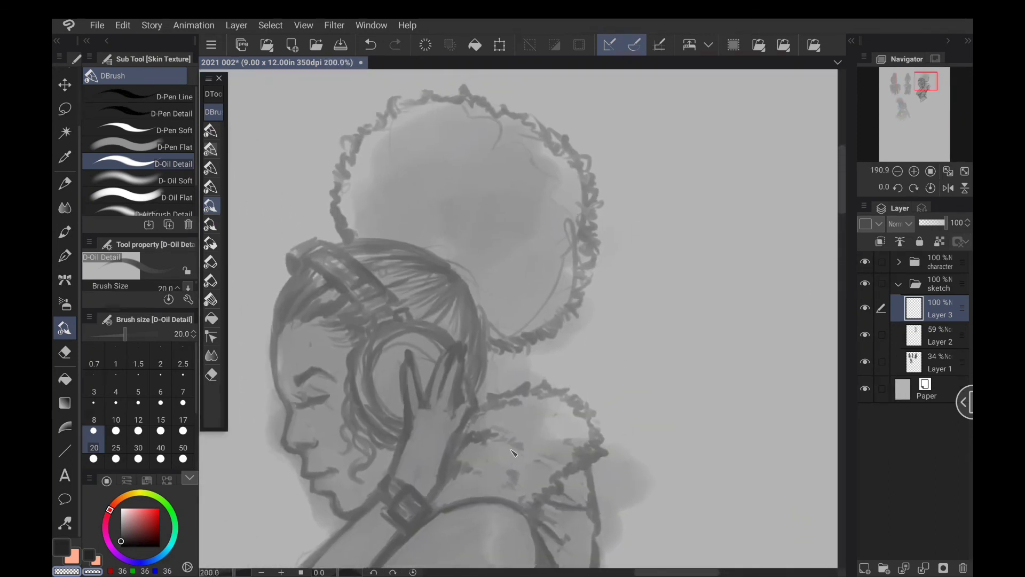
Ink the raised hand's fingers, dark nails and outer edges in black on Layer 3 with the D-Oil Detail brush at size 12.
left_click_drag(427, 321, 497, 267)
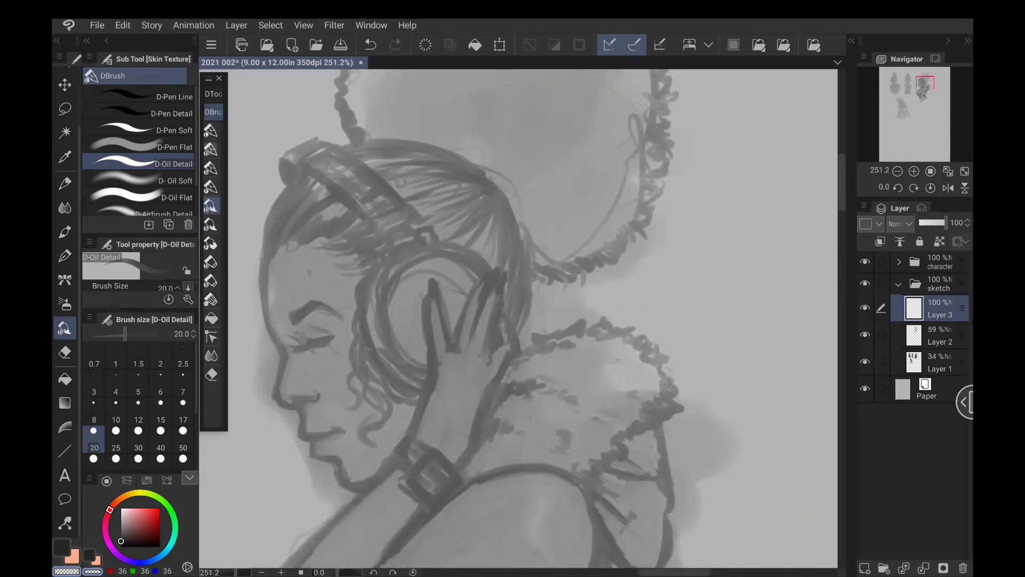
left_click(160, 411)
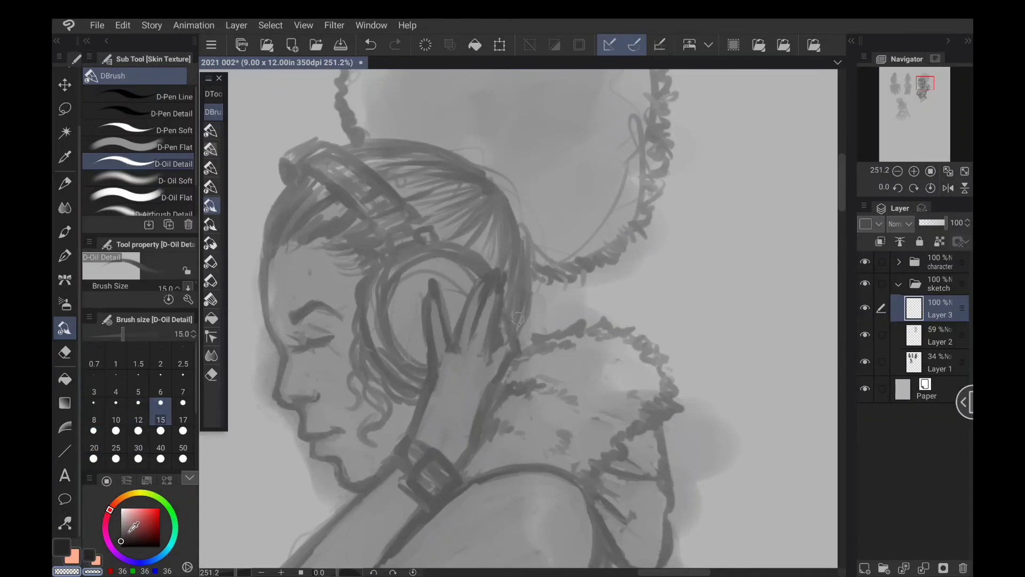
left_click_drag(130, 530, 120, 546)
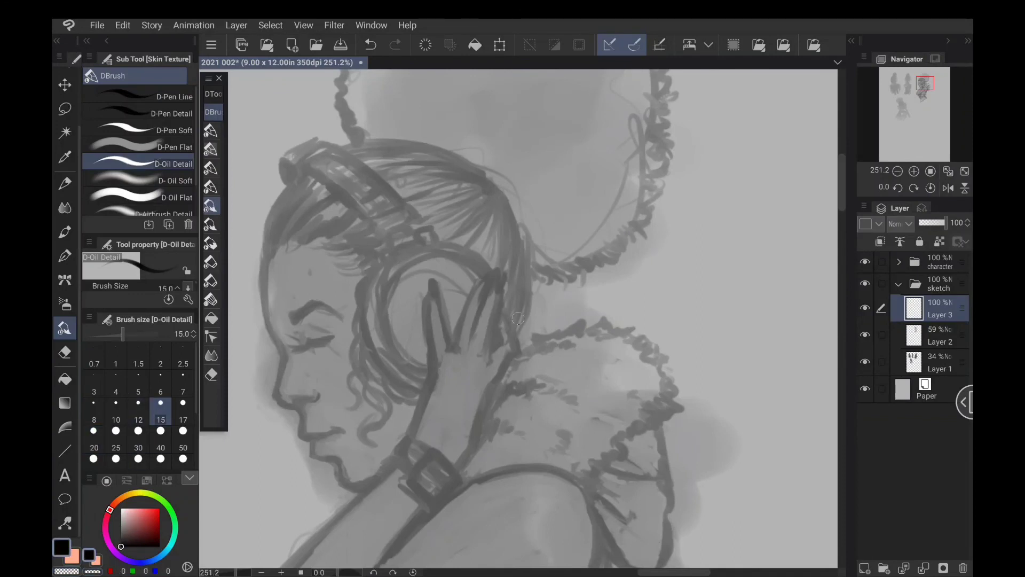
left_click(138, 412)
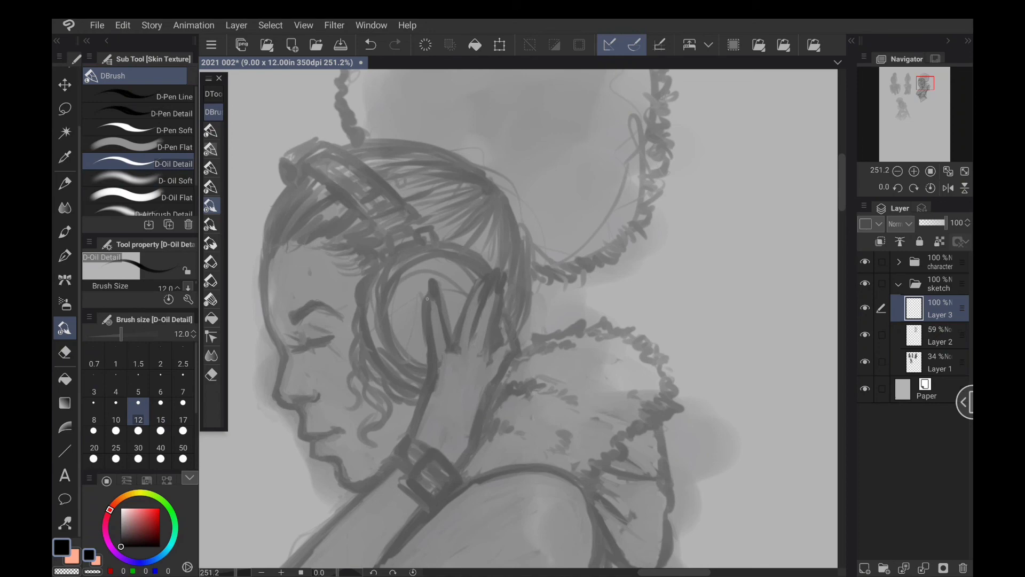
mouse_move(425, 294)
left_mouse_down()
mouse_move(430, 374)
mouse_move(412, 442)
mouse_move(421, 389)
left_mouse_up()
mouse_move(431, 281)
left_mouse_down()
mouse_move(454, 347)
mouse_move(458, 318)
mouse_move(492, 266)
mouse_move(473, 352)
left_mouse_up()
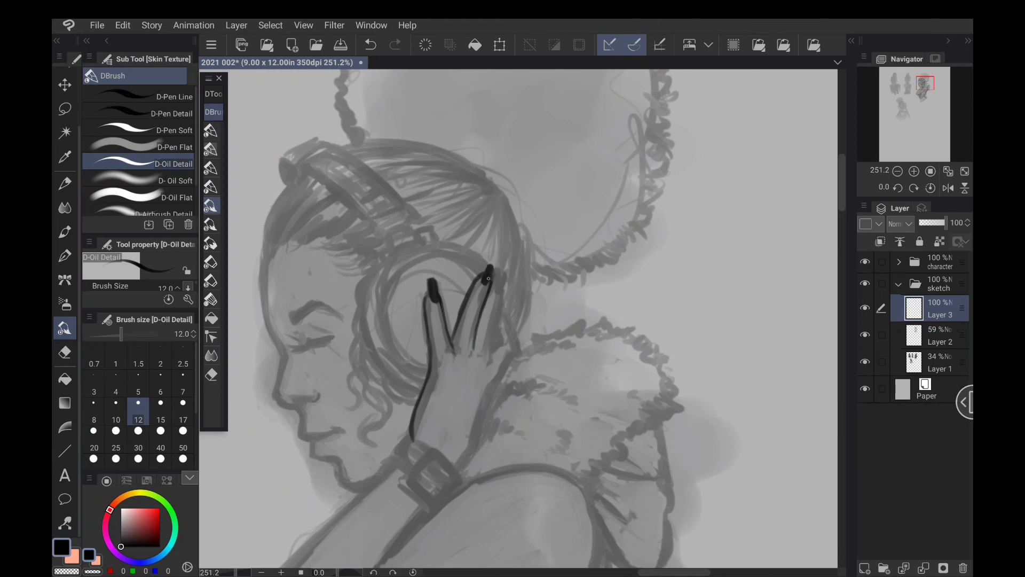
mouse_move(502, 267)
left_mouse_down()
mouse_move(505, 290)
mouse_move(491, 352)
left_mouse_up()
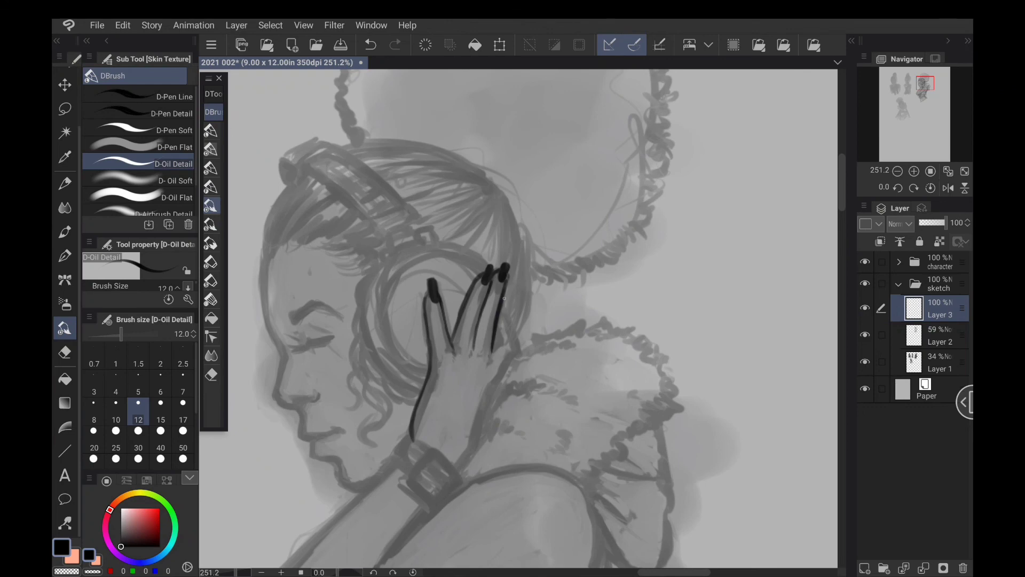
mouse_move(503, 307)
left_mouse_down()
mouse_move(501, 337)
mouse_move(517, 339)
mouse_move(467, 460)
mouse_move(488, 340)
mouse_move(505, 363)
mouse_move(480, 376)
mouse_move(505, 366)
mouse_move(502, 348)
mouse_move(513, 363)
mouse_move(484, 390)
left_mouse_up()
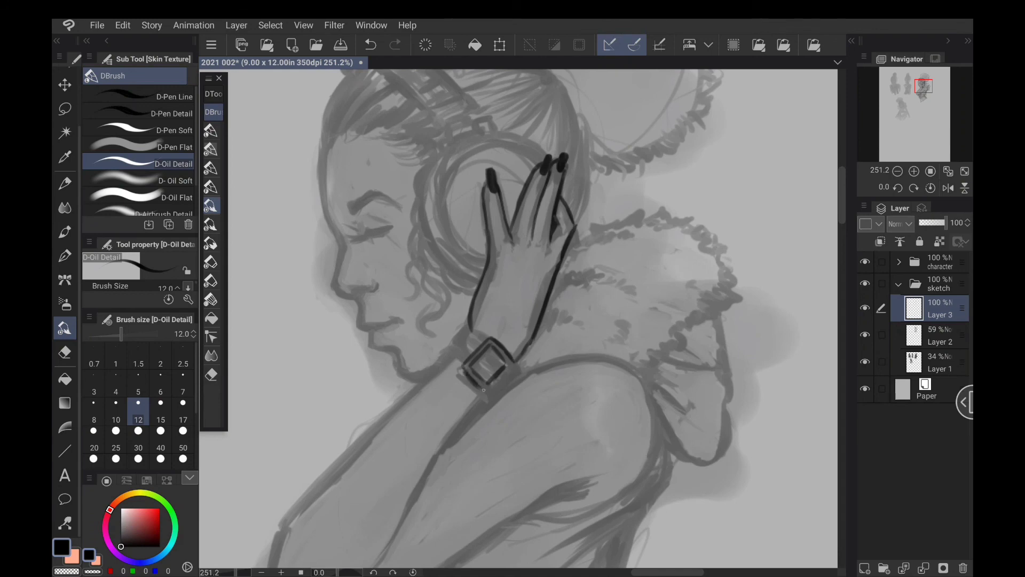
Ink the wristwatch with its square double-outlined face and the segmented strap around the wrist.
mouse_move(479, 345)
left_mouse_down()
mouse_move(462, 364)
mouse_move(513, 365)
mouse_move(508, 380)
left_mouse_up()
mouse_move(483, 340)
left_mouse_down()
mouse_move(461, 358)
mouse_move(479, 339)
mouse_move(443, 347)
mouse_move(443, 360)
mouse_move(447, 347)
left_mouse_up()
mouse_move(463, 331)
left_mouse_down()
mouse_move(448, 349)
mouse_move(536, 275)
mouse_move(505, 387)
mouse_move(489, 408)
left_mouse_up()
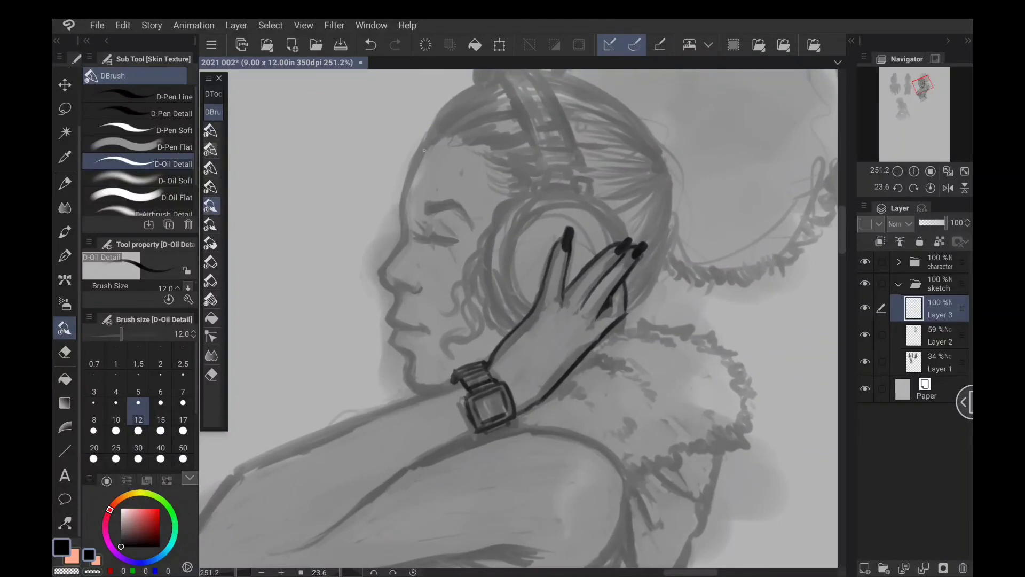
Ink the face profile from the forehead over the nose and lips down to the chin and jaw.
mouse_move(426, 143)
left_mouse_down()
mouse_move(402, 191)
mouse_move(396, 258)
mouse_move(379, 272)
mouse_move(388, 318)
left_mouse_up()
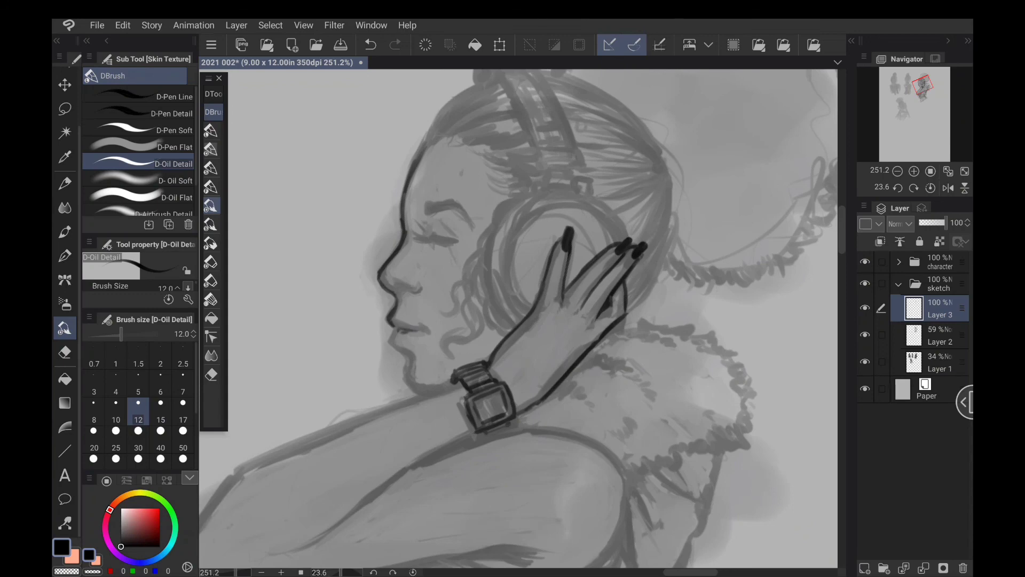
mouse_move(410, 330)
left_mouse_down()
mouse_move(398, 330)
mouse_move(430, 327)
left_mouse_up()
mouse_move(395, 330)
left_mouse_down()
mouse_move(391, 347)
mouse_move(413, 359)
mouse_move(407, 384)
left_mouse_up()
mouse_move(407, 380)
left_mouse_down()
mouse_move(423, 396)
mouse_move(411, 391)
left_mouse_up()
Ink the closed eye with its lashes and fill in the dark arched eyebrow.
scroll(518, 318, "down", 2)
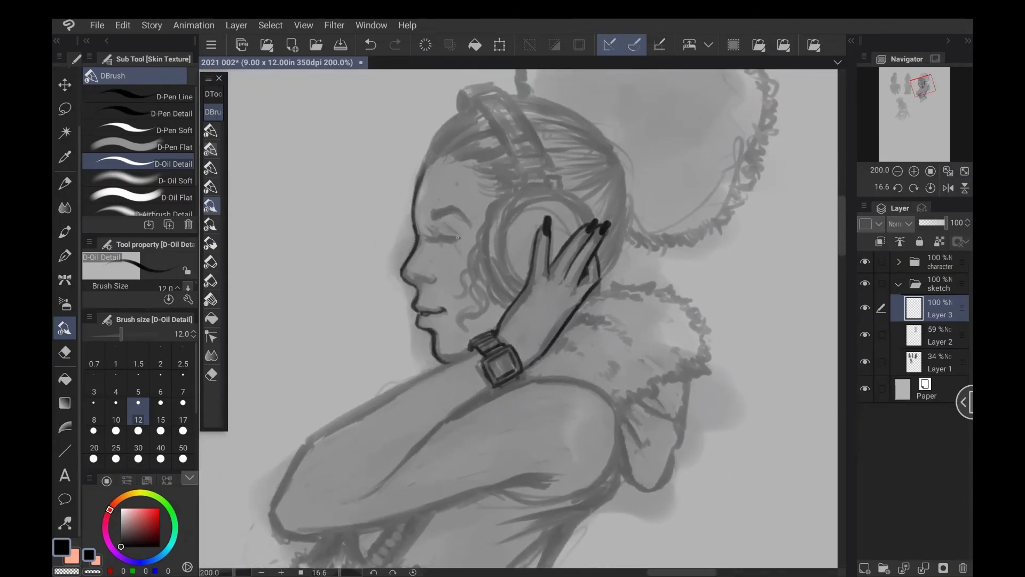
mouse_move(441, 243)
left_mouse_down()
mouse_move(461, 237)
mouse_move(432, 248)
left_mouse_up()
mouse_move(431, 224)
left_mouse_down()
mouse_move(453, 209)
mouse_move(472, 222)
left_mouse_up()
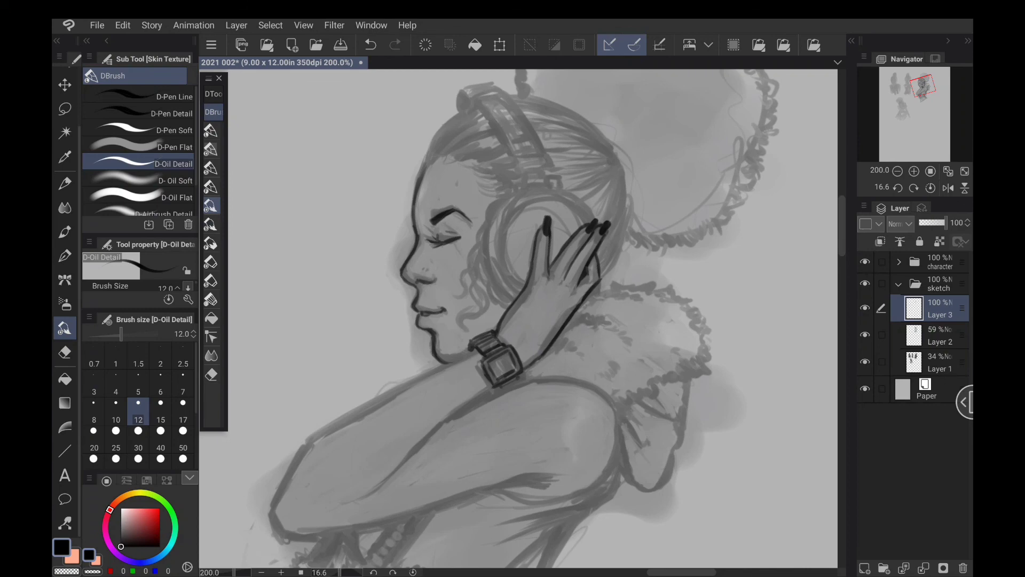
Outline the far arm as a rounded shape running from the chin down to the near elbow.
scroll(523, 319, "down", 1)
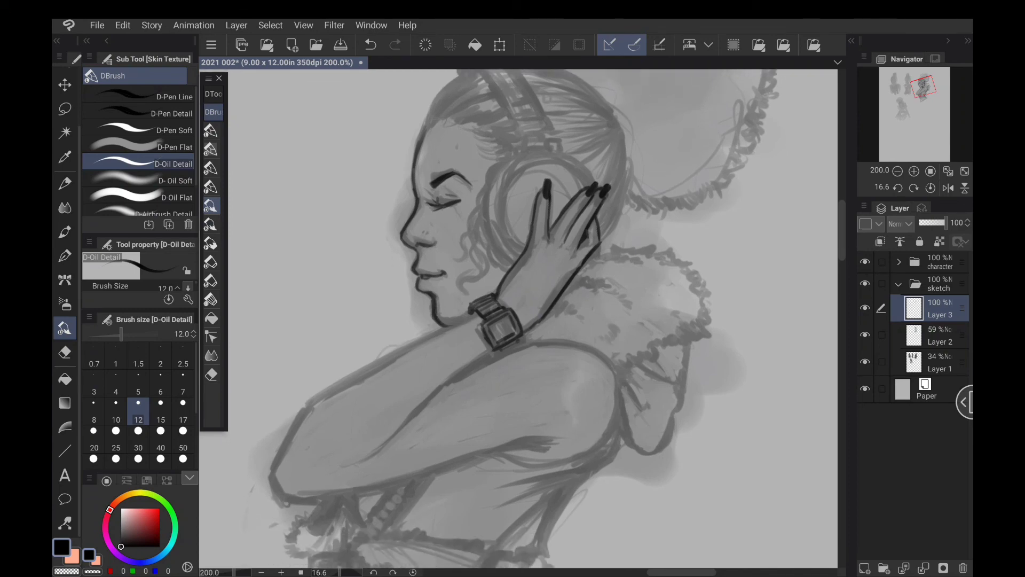
scroll(522, 319, "down", 4)
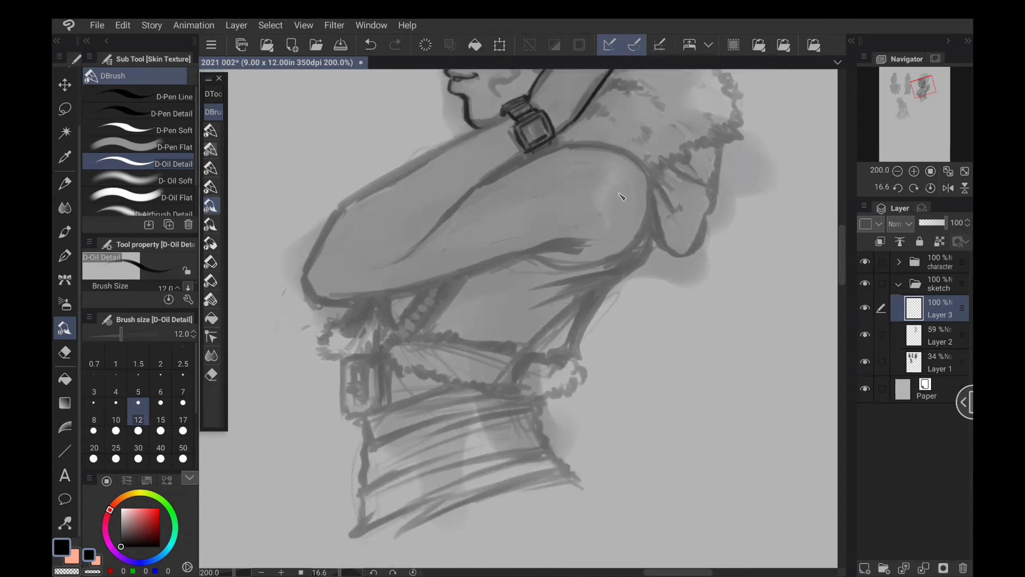
scroll(555, 341, "down", 1)
scroll(522, 319, "up", 3)
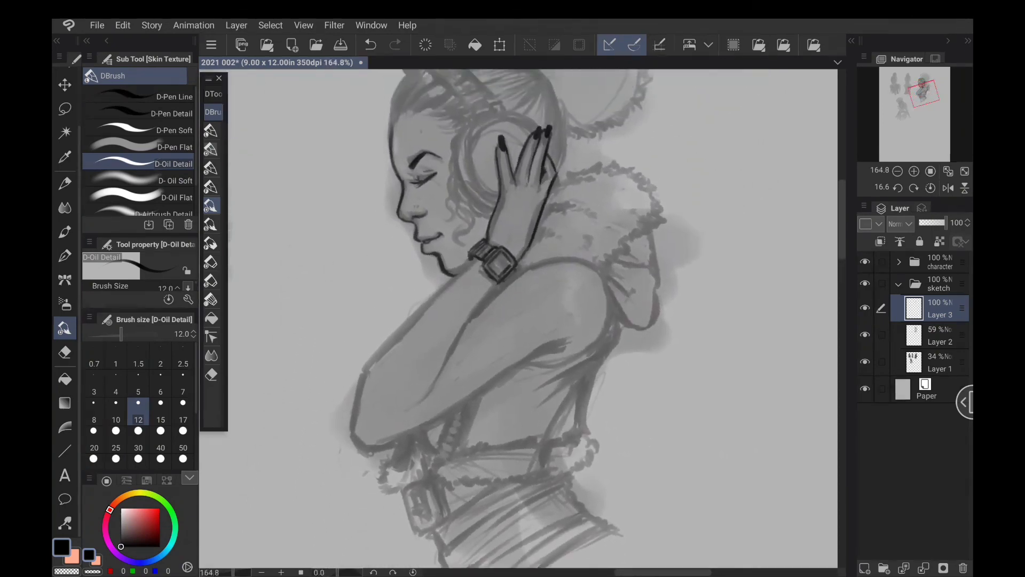
scroll(519, 318, "left", 1)
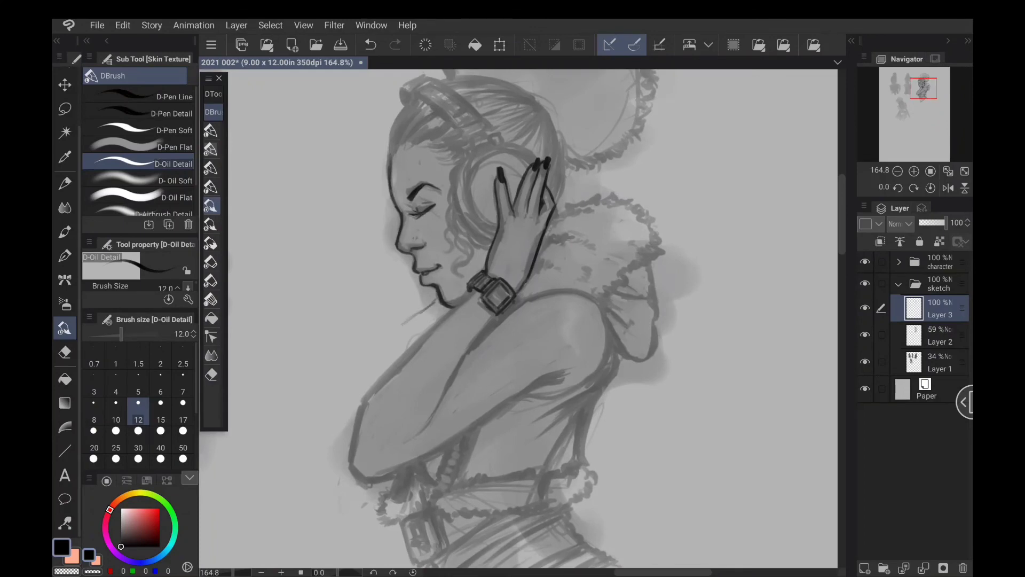
left_click_drag(436, 300, 342, 359)
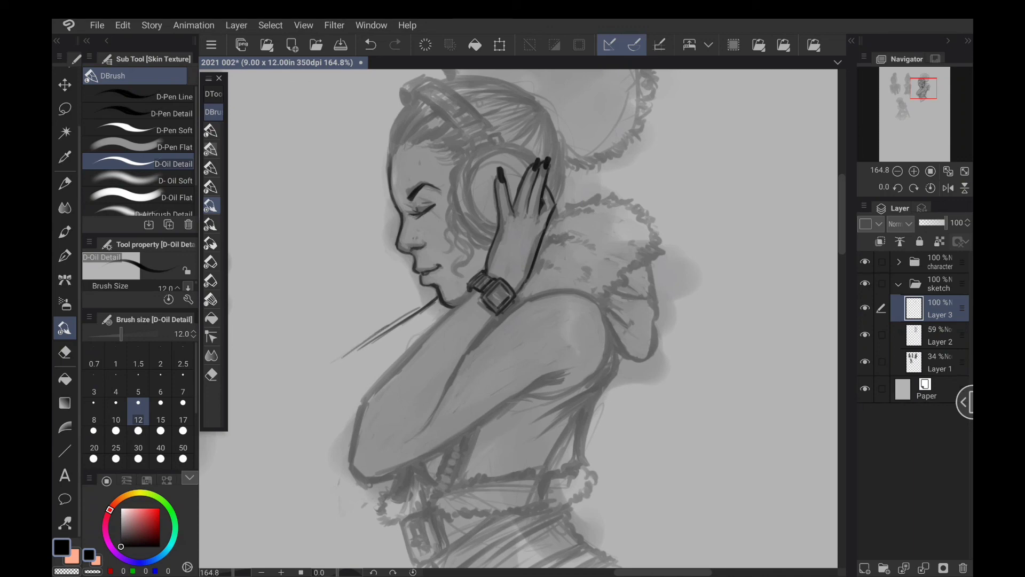
left_click_drag(418, 309, 321, 375)
mouse_move(324, 371)
left_mouse_down()
mouse_move(311, 405)
mouse_move(354, 430)
mouse_move(308, 415)
left_mouse_up()
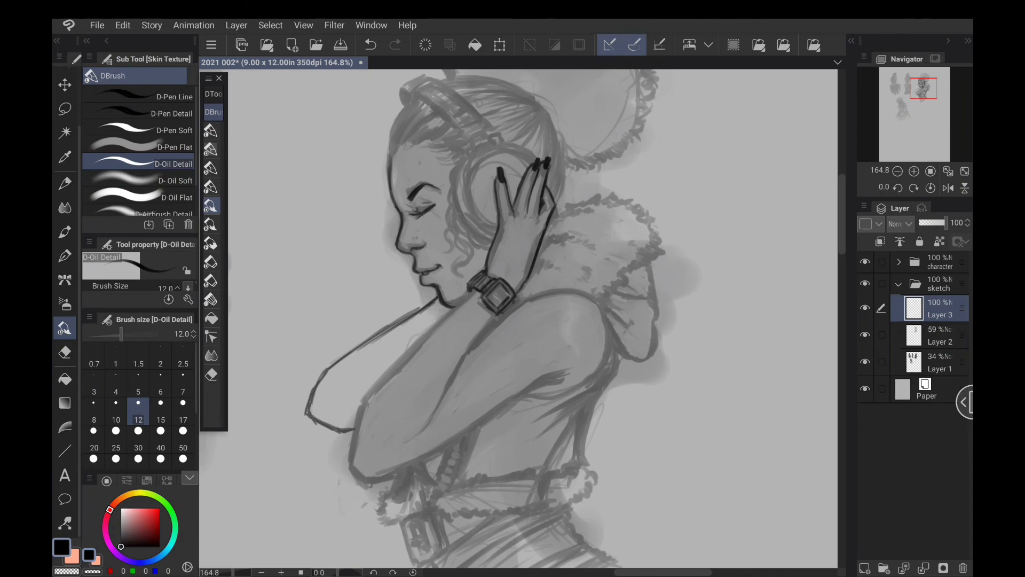
Shade beneath the chin and darken the near forearm's upper edge down around the elbow.
left_click_drag(438, 300, 378, 383)
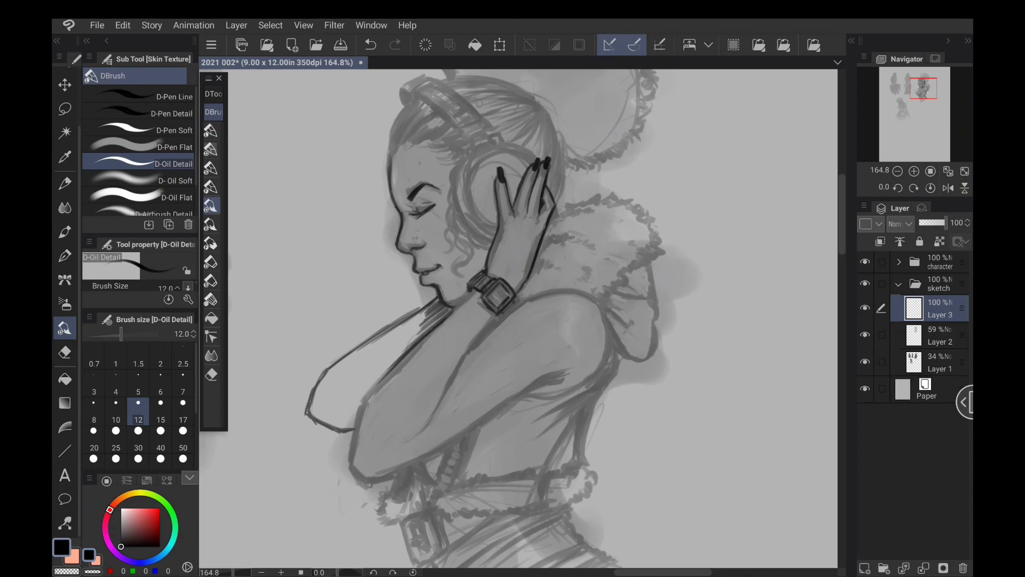
left_click_drag(466, 293, 384, 376)
left_click_drag(414, 342, 362, 396)
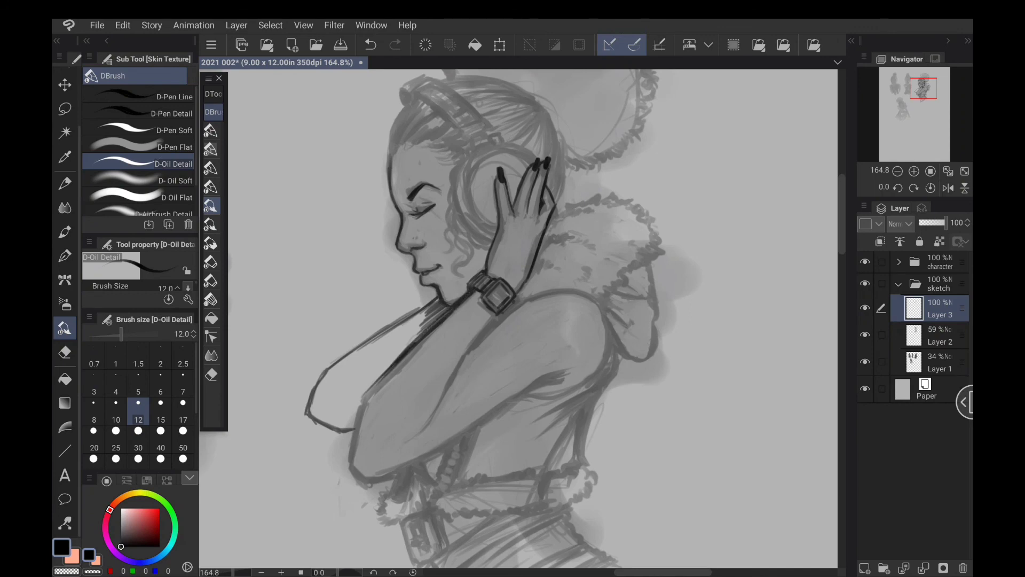
mouse_move(395, 364)
left_mouse_down()
mouse_move(349, 427)
mouse_move(351, 466)
mouse_move(369, 479)
left_mouse_up()
Fill the far arm with long parallel hatching lines following its length down to the lower edge.
mouse_move(427, 309)
left_mouse_down()
mouse_move(374, 346)
mouse_move(343, 388)
mouse_move(348, 397)
left_mouse_up()
left_click_drag(436, 318, 354, 406)
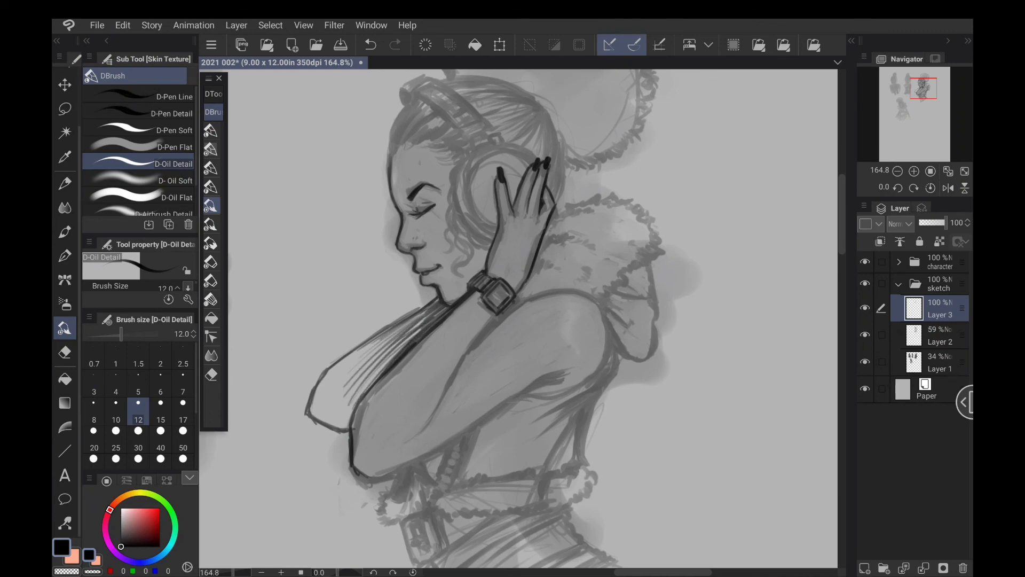
left_click_drag(401, 350, 348, 409)
mouse_move(431, 318)
left_mouse_down()
mouse_move(331, 411)
mouse_move(315, 408)
left_mouse_up()
mouse_move(402, 330)
left_mouse_down()
mouse_move(317, 393)
mouse_move(320, 385)
mouse_move(312, 411)
left_mouse_up()
mouse_move(350, 377)
left_mouse_down()
mouse_move(317, 418)
mouse_move(339, 426)
left_mouse_up()
left_click_drag(351, 416, 346, 425)
Bring the whole page into view and save the document.
scroll(602, 390, "down", 5)
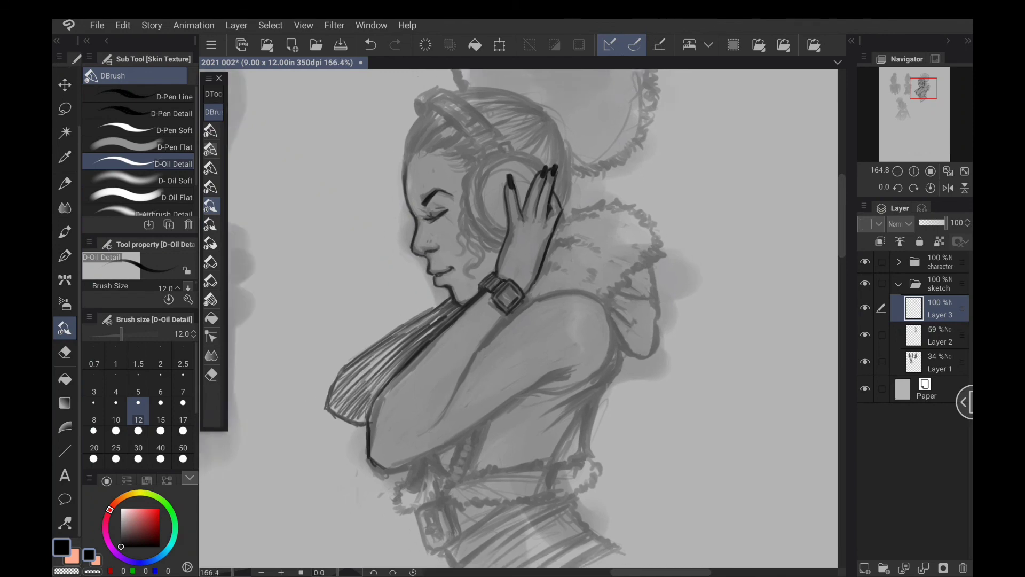
mouse_move(603, 390)
left_mouse_down()
mouse_move(530, 437)
mouse_move(519, 455)
mouse_move(531, 470)
left_mouse_up()
scroll(563, 286, "down", 2)
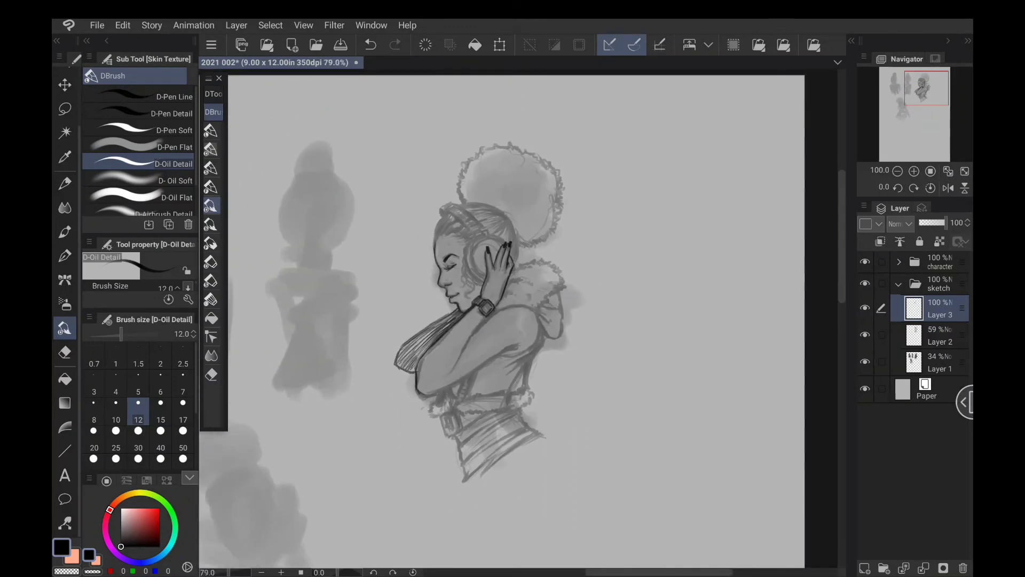
scroll(563, 285, "down", 2)
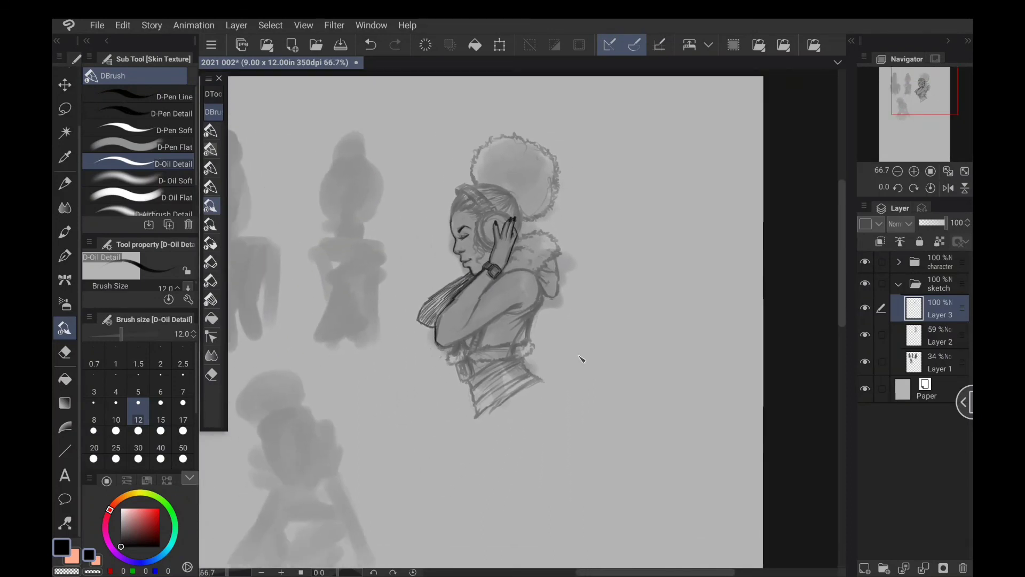
scroll(563, 286, "down", 1)
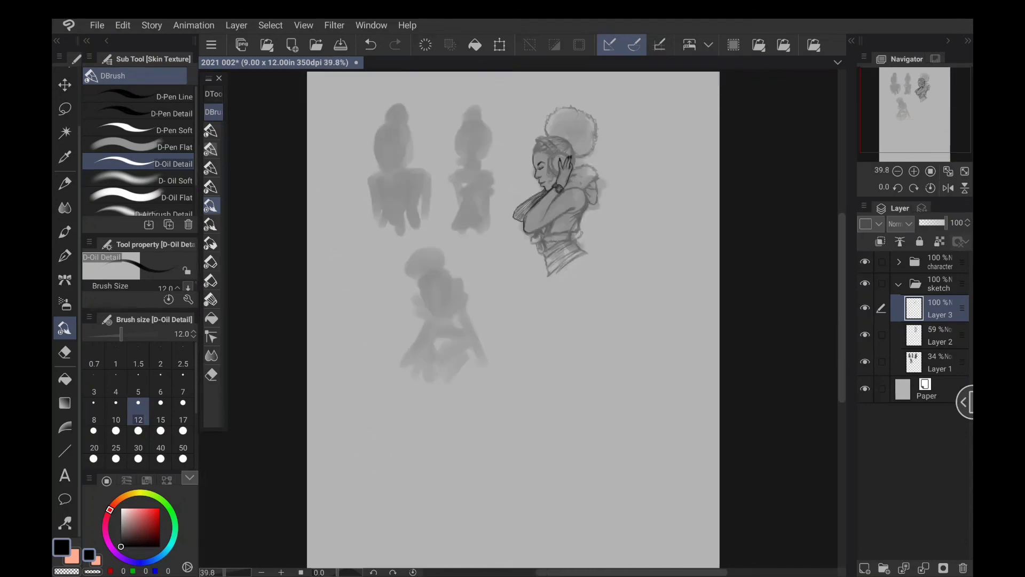
left_click_drag(513, 320, 489, 328)
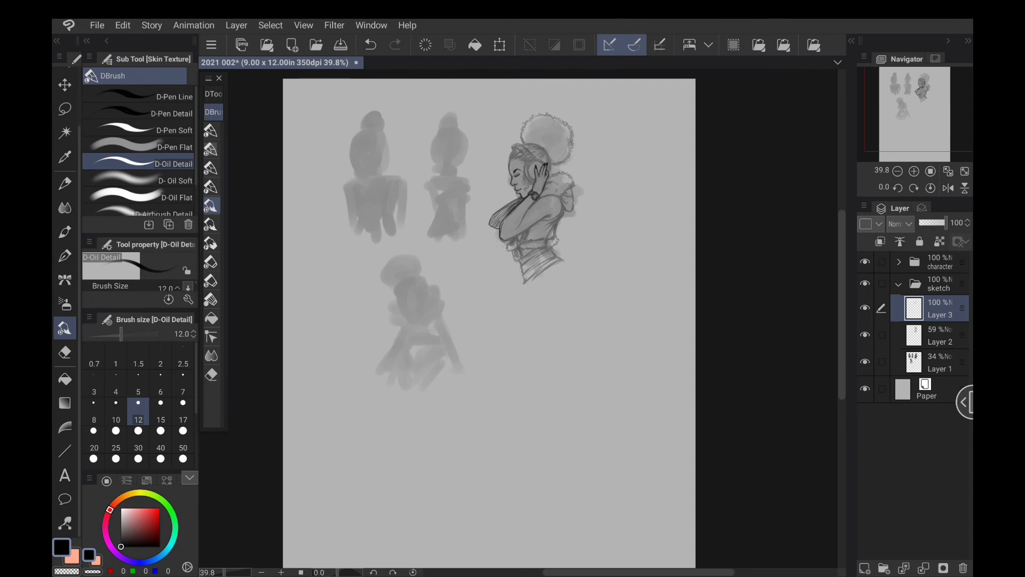
key("ctrl+s")
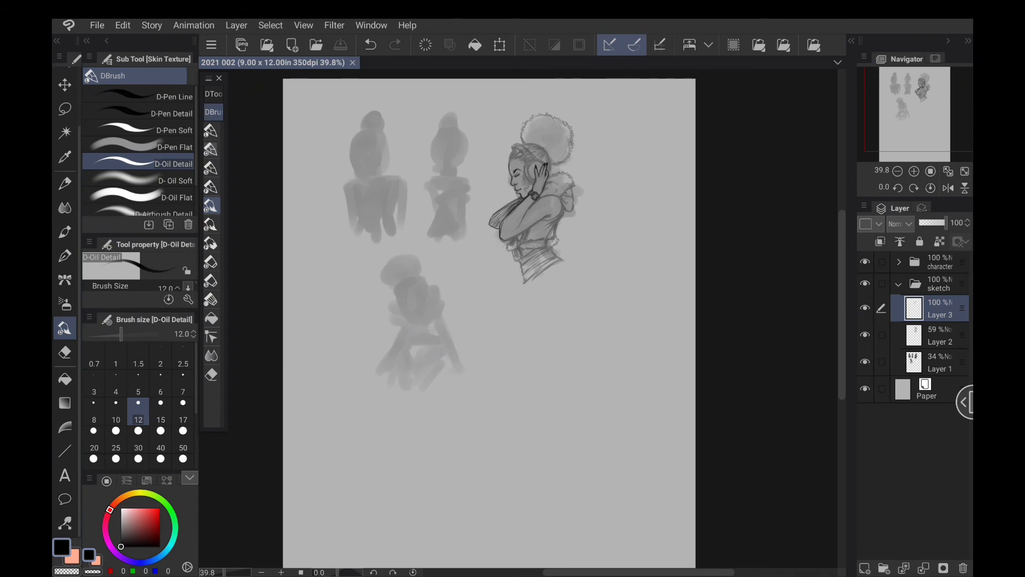
Clear all the rough grey silhouettes from Layer 1.
left_click(940, 362)
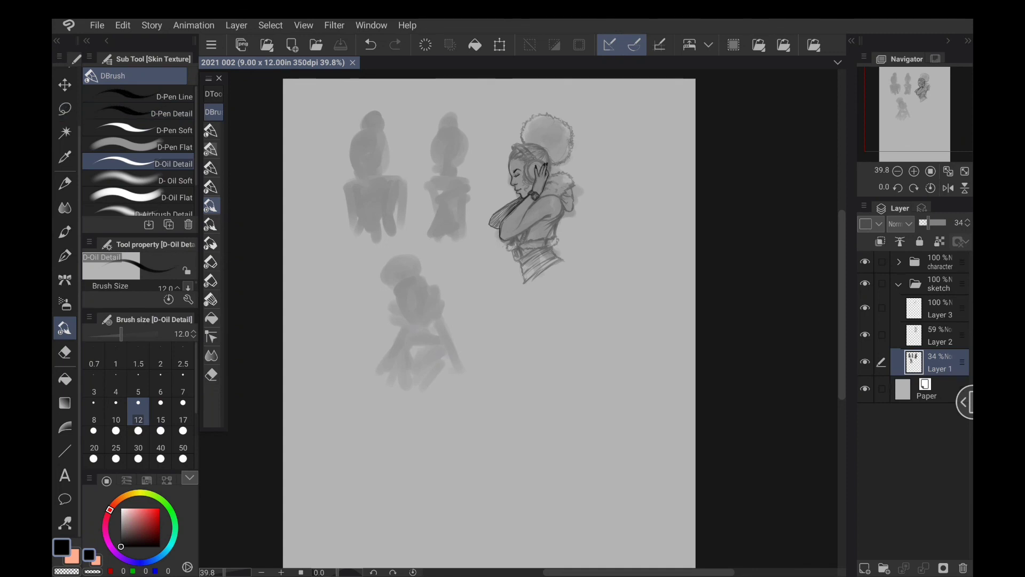
left_click_drag(427, 93, 329, 247)
left_click_drag(488, 153, 466, 283)
left_click(425, 44)
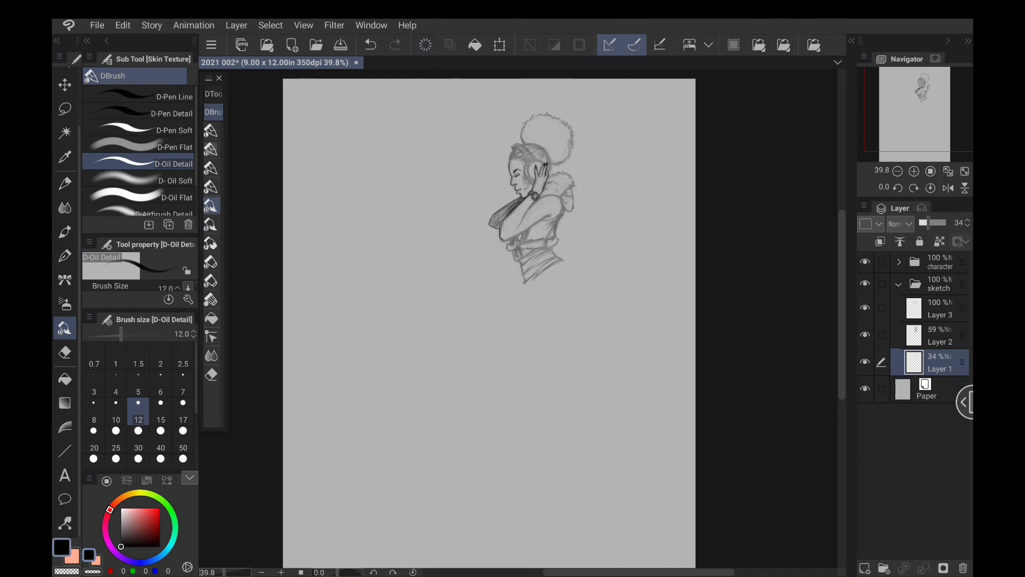
Scale up the whole sketch folder proportionally to nearly the page height and centre the figure horizontally on the page.
left_click(938, 283)
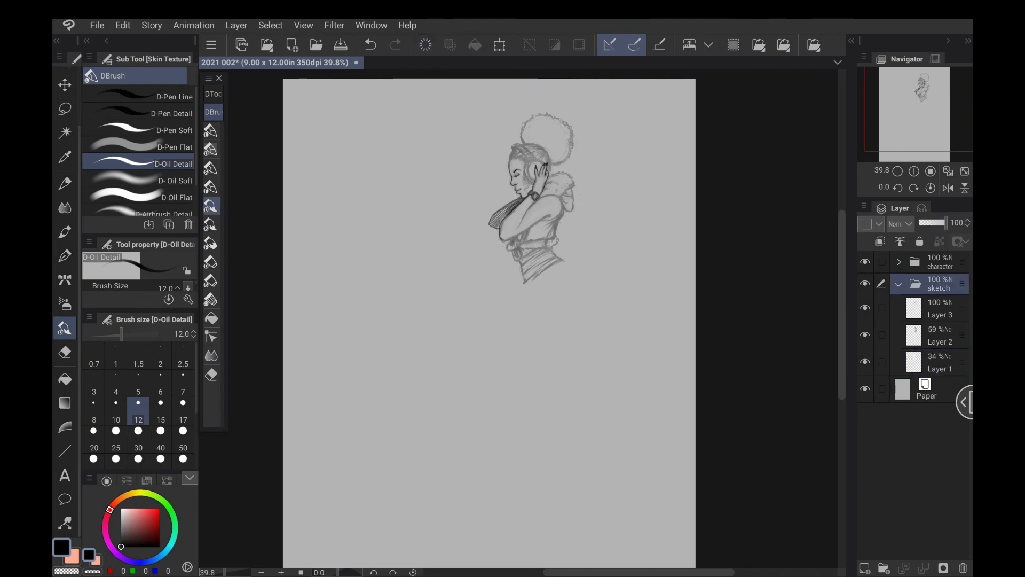
scroll(547, 232, "down", 5)
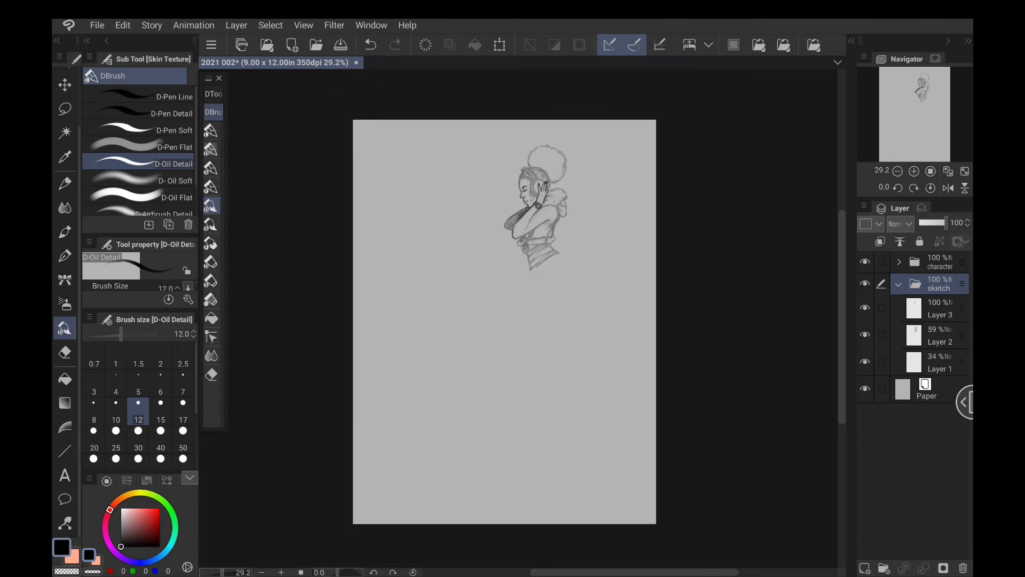
left_click(500, 45)
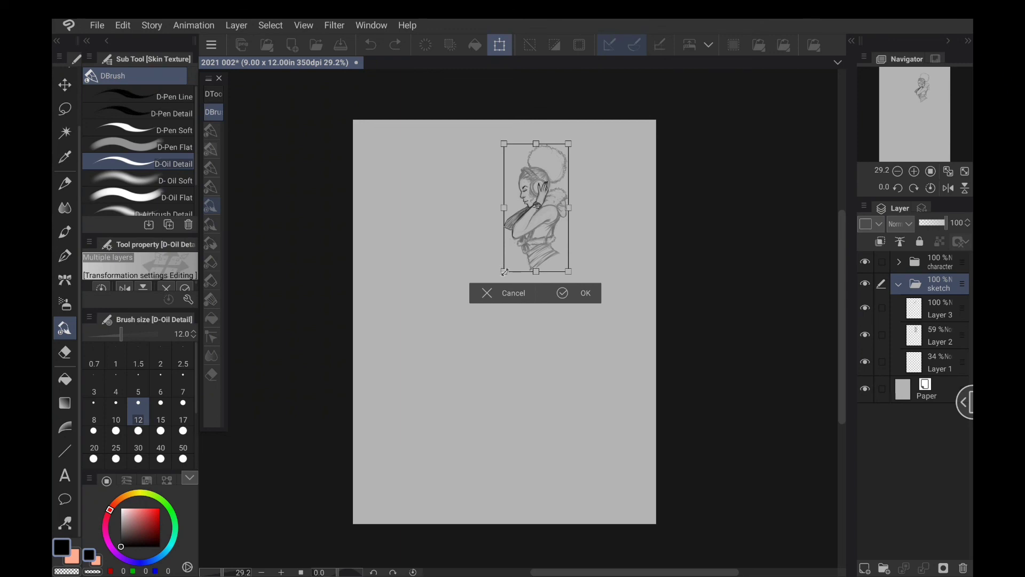
left_click_drag(505, 272, 297, 512)
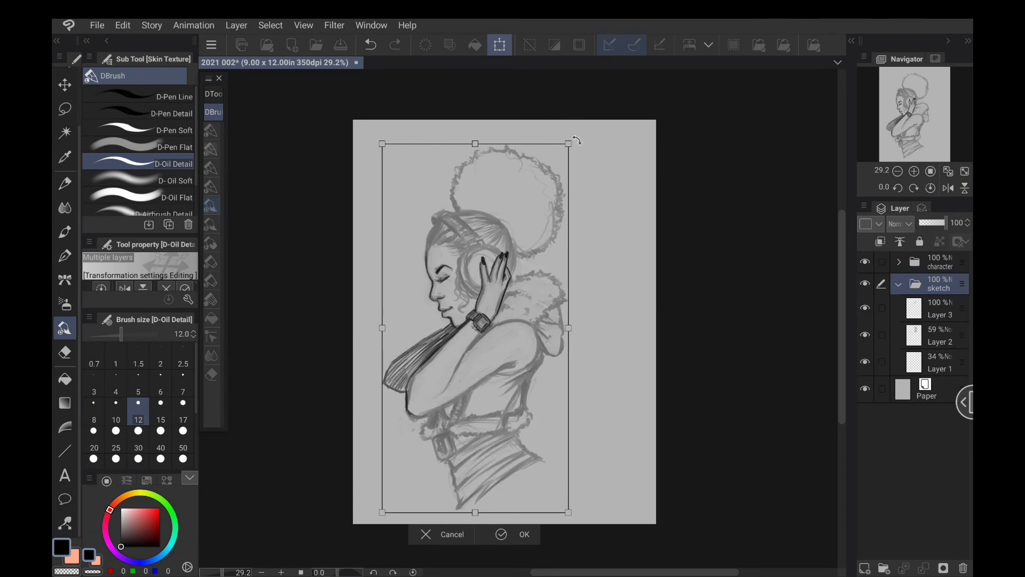
left_click_drag(569, 143, 590, 127)
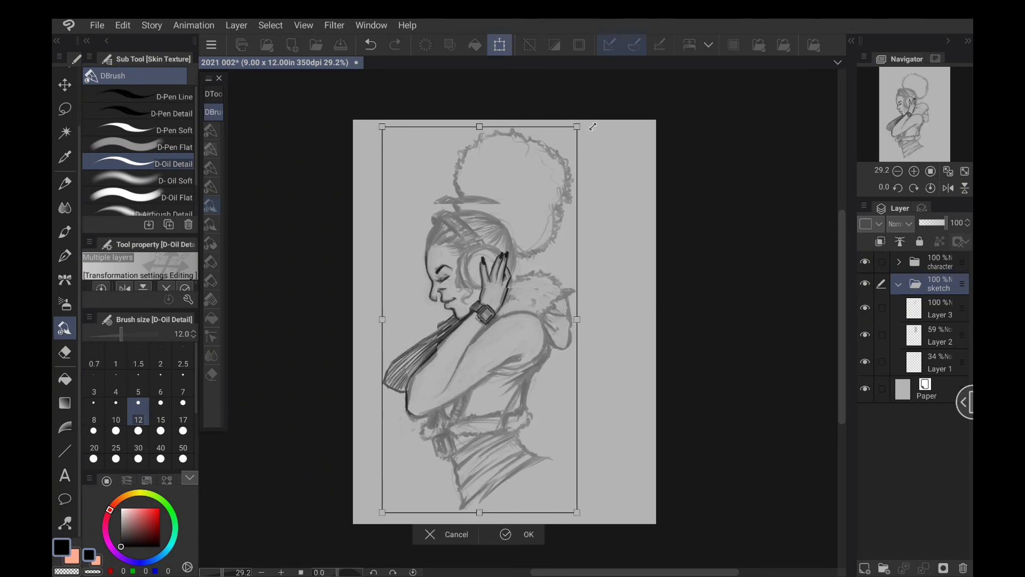
left_click_drag(541, 380, 557, 379)
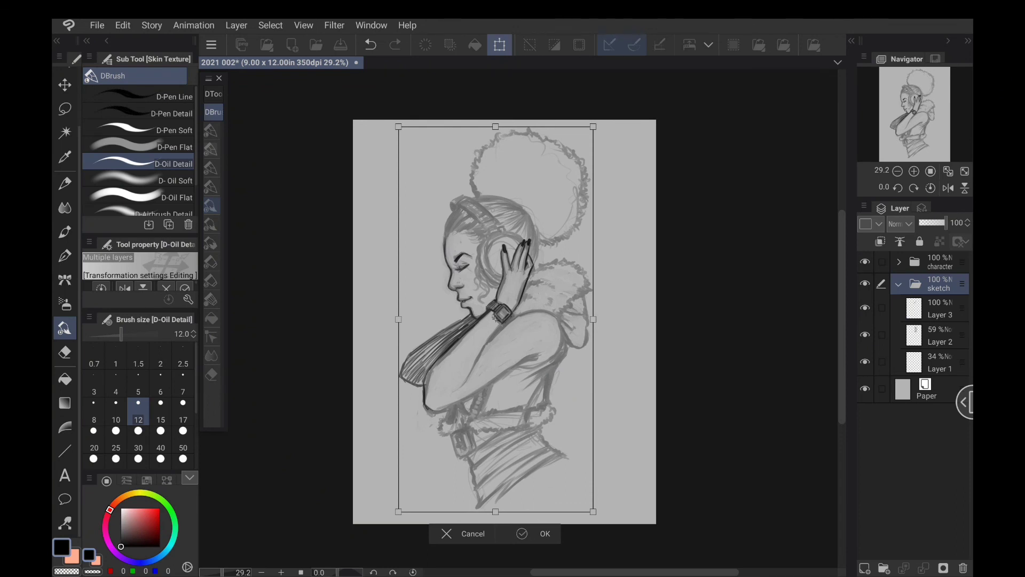
left_click(535, 536)
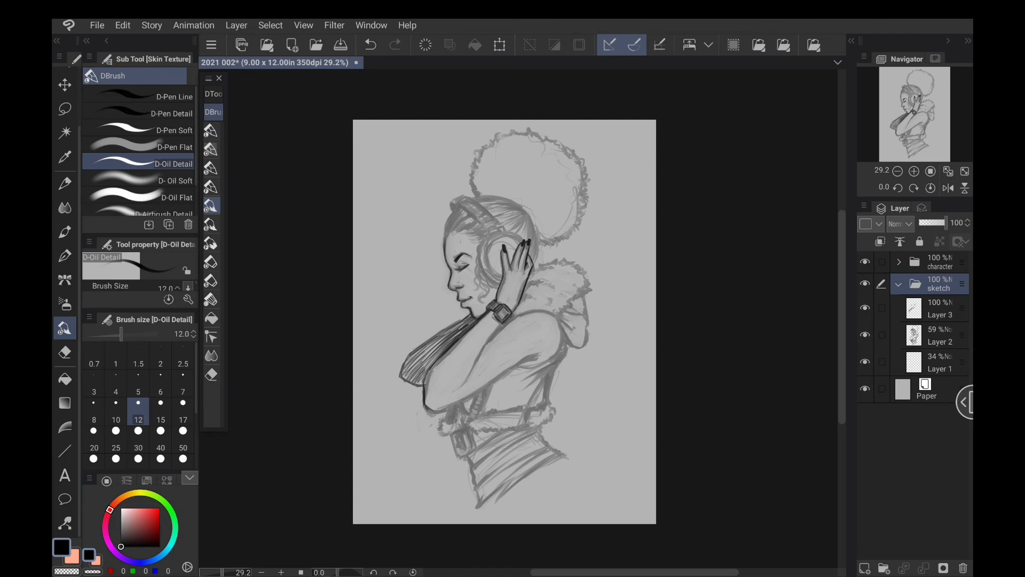
Lower the sketch folder's opacity to 24% and collapse the folder.
left_click_drag(946, 222, 926, 223)
left_click(899, 284)
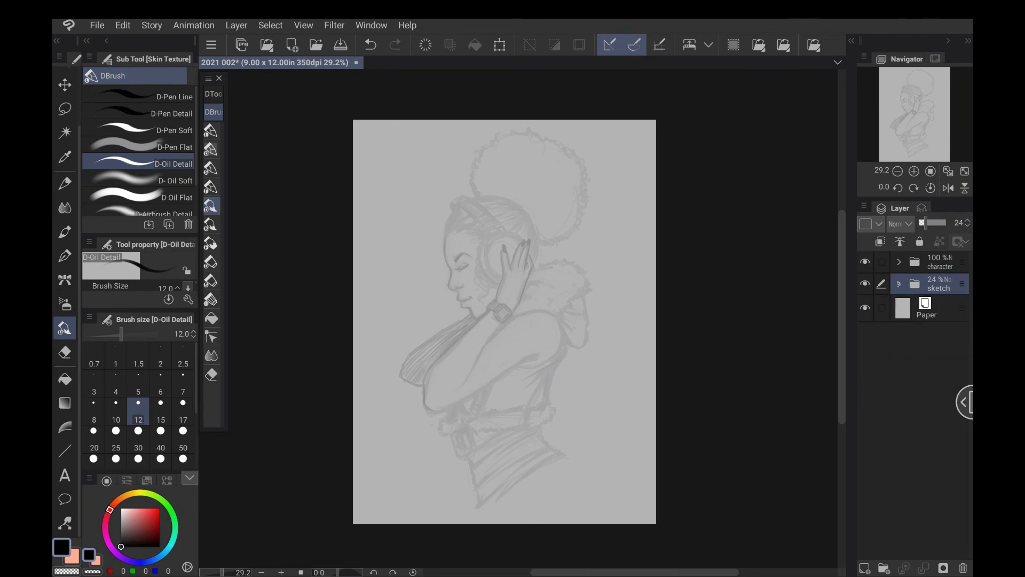
Make the ink layer inside the character folder the active layer and save the document.
left_click(899, 261)
left_click(935, 287)
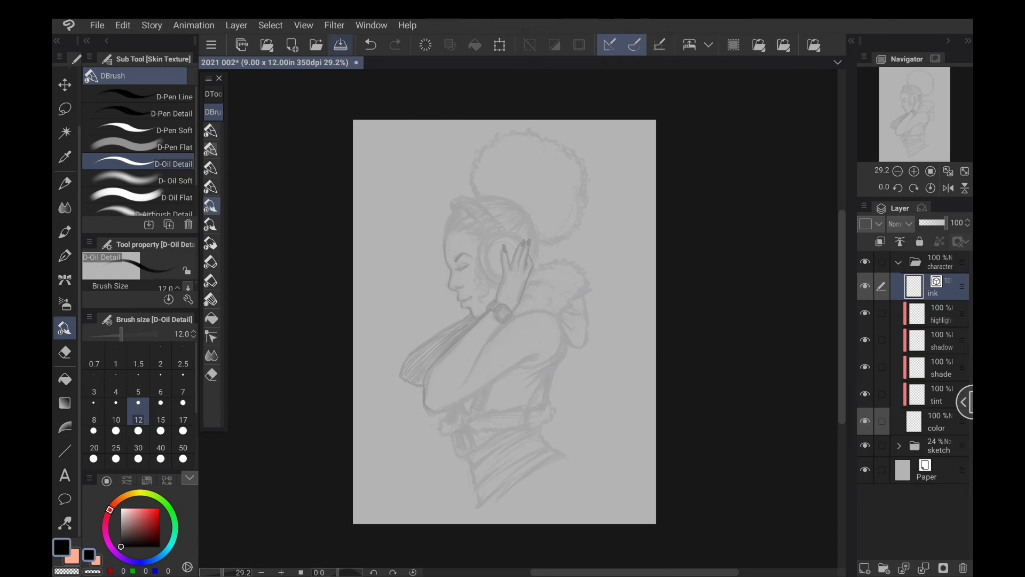
left_click(341, 44)
Try the D-Pen Soft brush with one looping test stroke across the face and hand, inspect it up close and undo it.
scroll(537, 241, "up", 3)
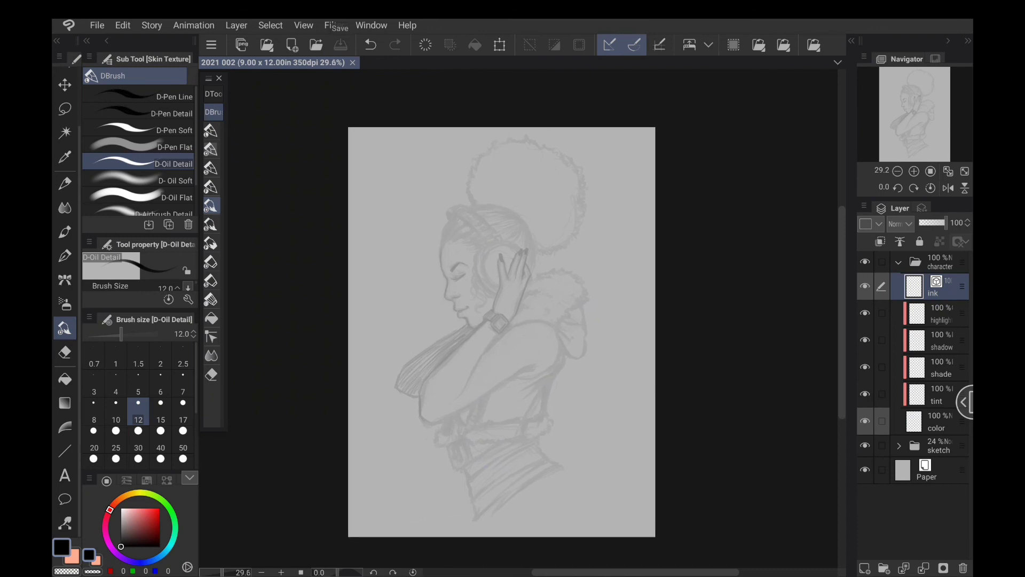
scroll(506, 280, "up", 3)
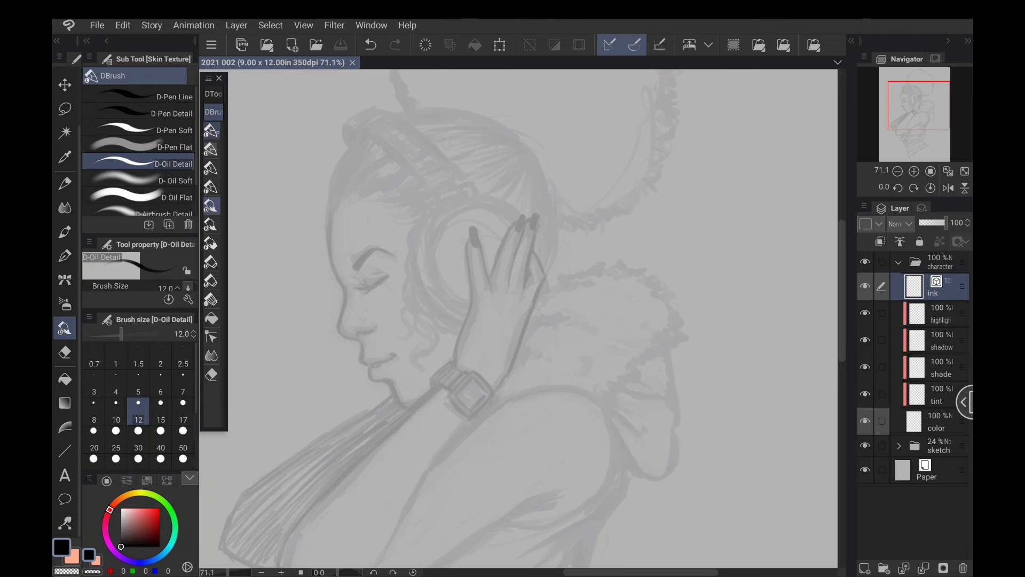
left_click(211, 130)
left_click_drag(228, 211, 300, 213)
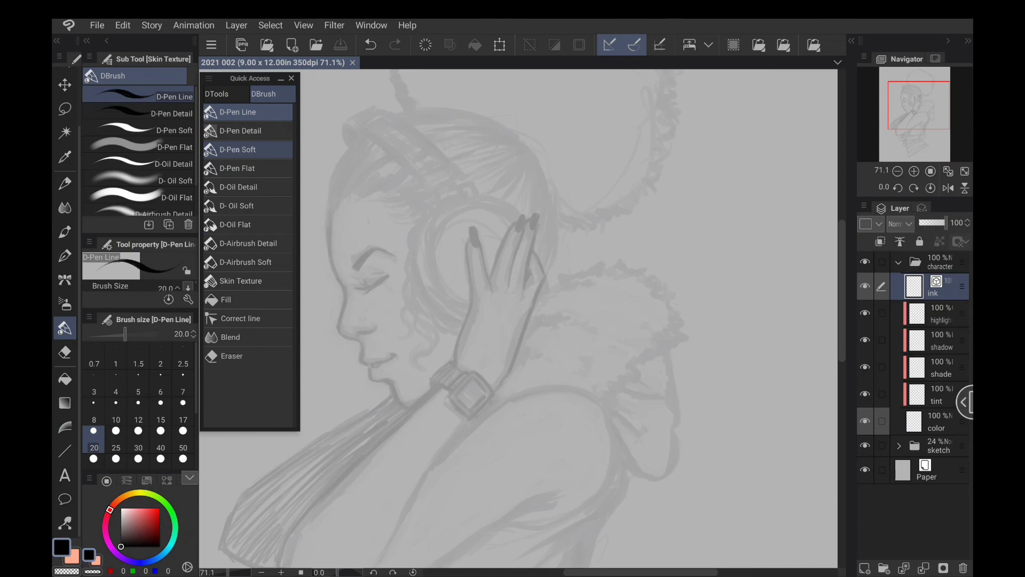
left_click(237, 150)
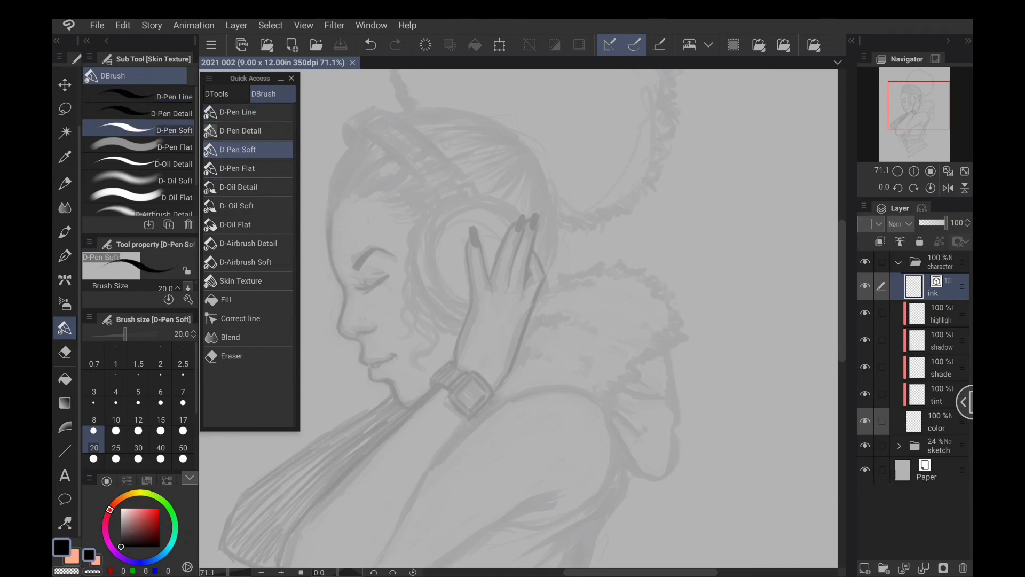
mouse_move(392, 319)
left_mouse_down()
mouse_move(453, 284)
mouse_move(395, 344)
mouse_move(433, 354)
mouse_move(516, 304)
mouse_move(470, 339)
mouse_move(477, 369)
left_mouse_up()
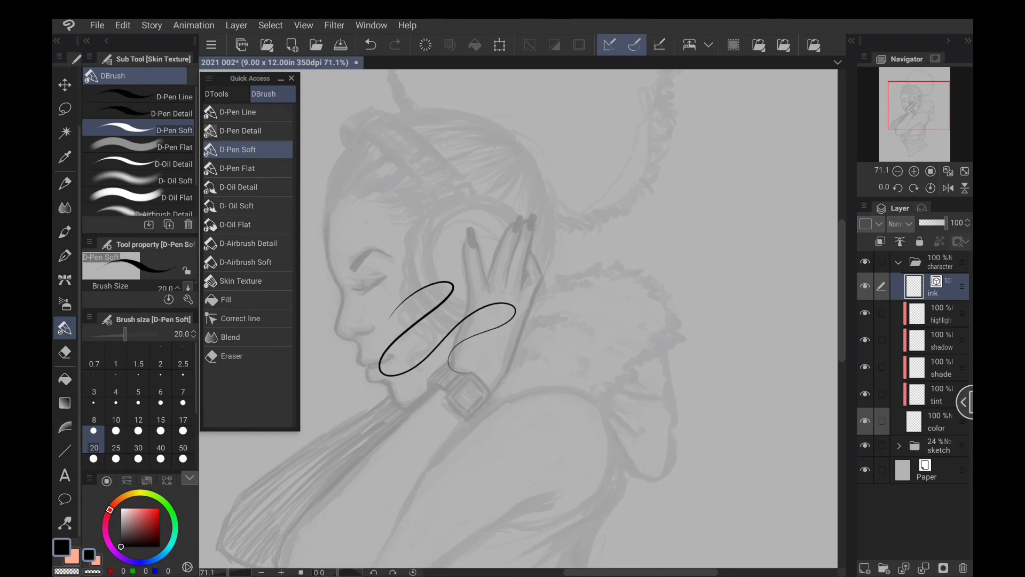
scroll(444, 328, "up", 3)
scroll(457, 291, "up", 2)
scroll(457, 291, "up", 3)
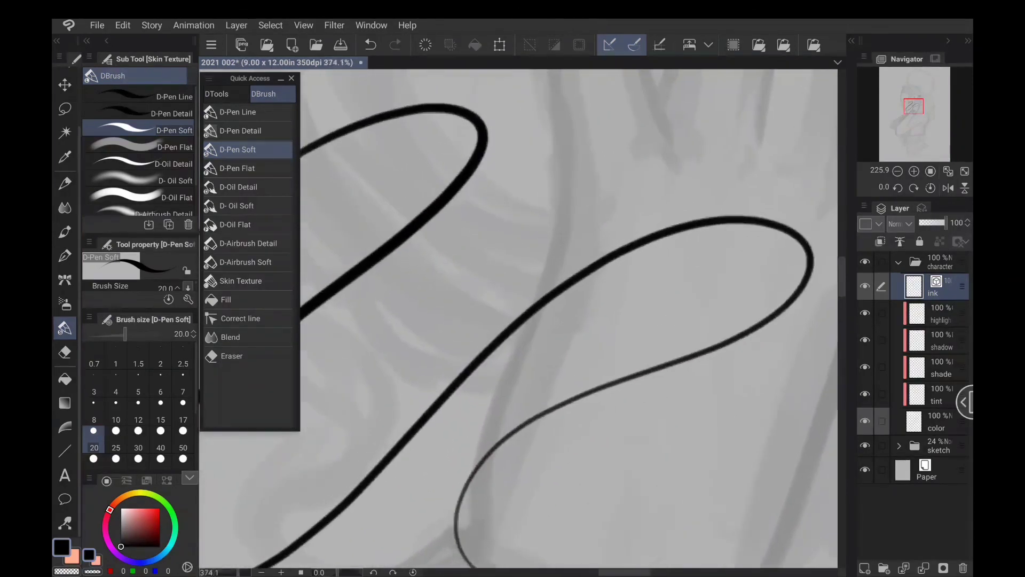
scroll(457, 291, "down", 5)
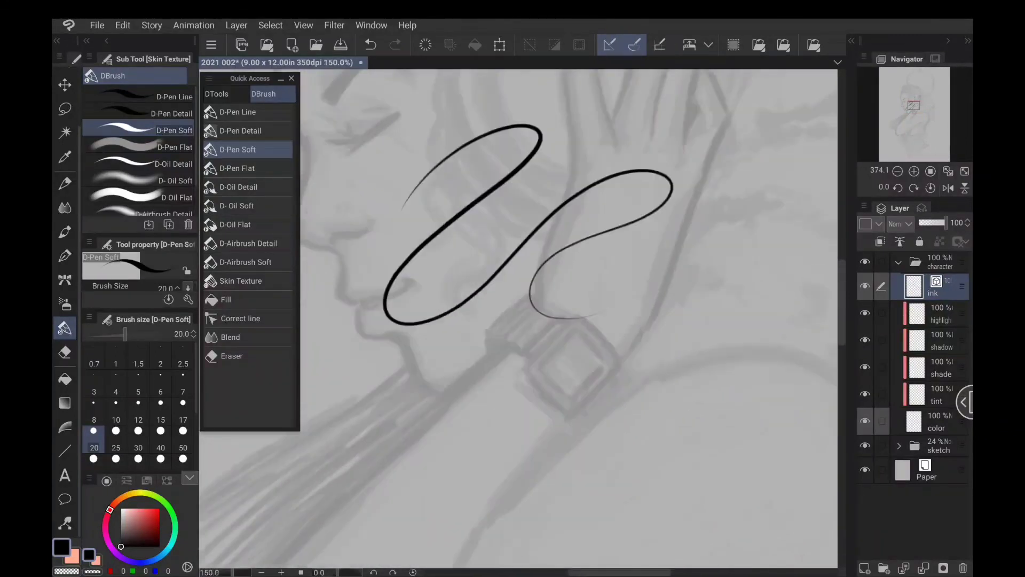
left_click_drag(481, 240, 542, 382)
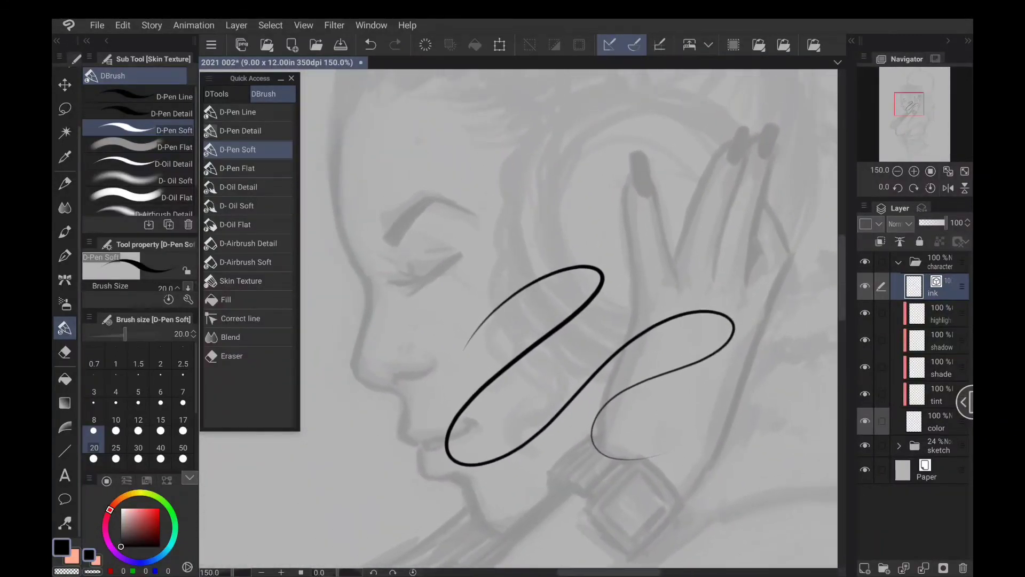
key("ctrl+z")
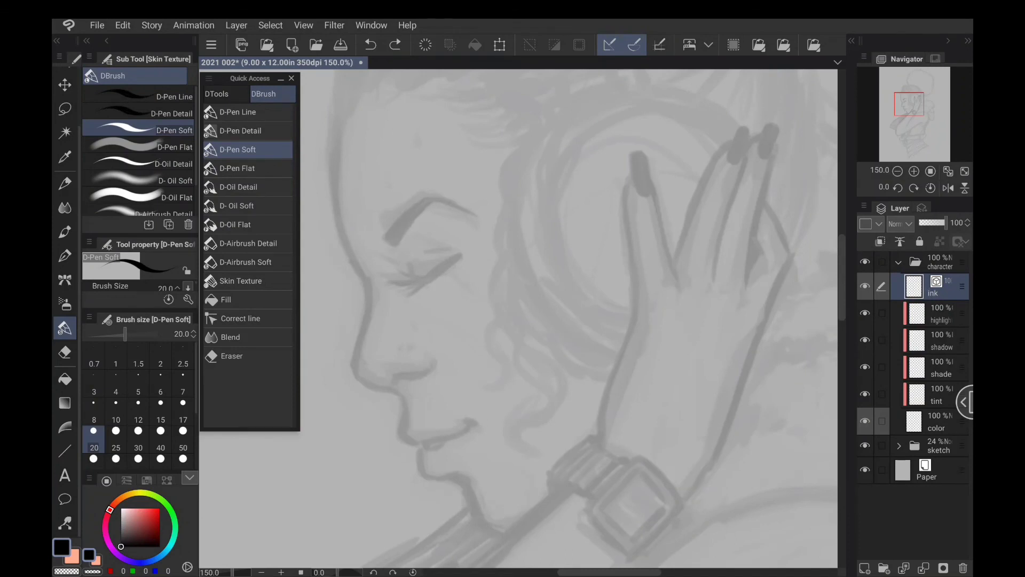
Switch to the D-Pen Line brush, try it with a few curved strokes over the face and clear the test marks.
left_click(251, 113)
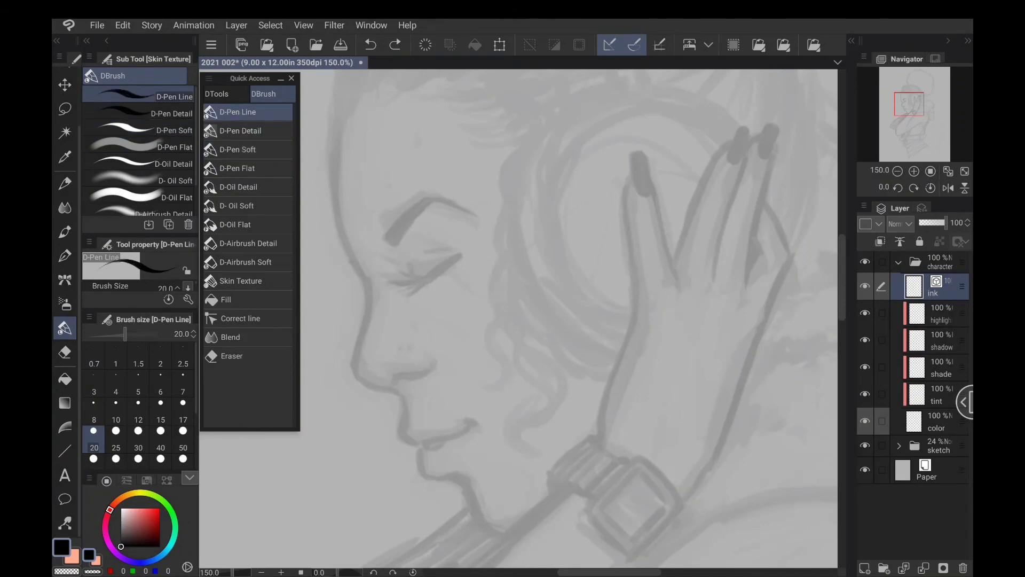
mouse_move(397, 382)
left_mouse_down()
mouse_move(418, 349)
mouse_move(465, 325)
mouse_move(479, 340)
mouse_move(457, 378)
mouse_move(464, 404)
mouse_move(515, 388)
mouse_move(554, 356)
mouse_move(602, 350)
left_mouse_up()
scroll(599, 389, "up", 5)
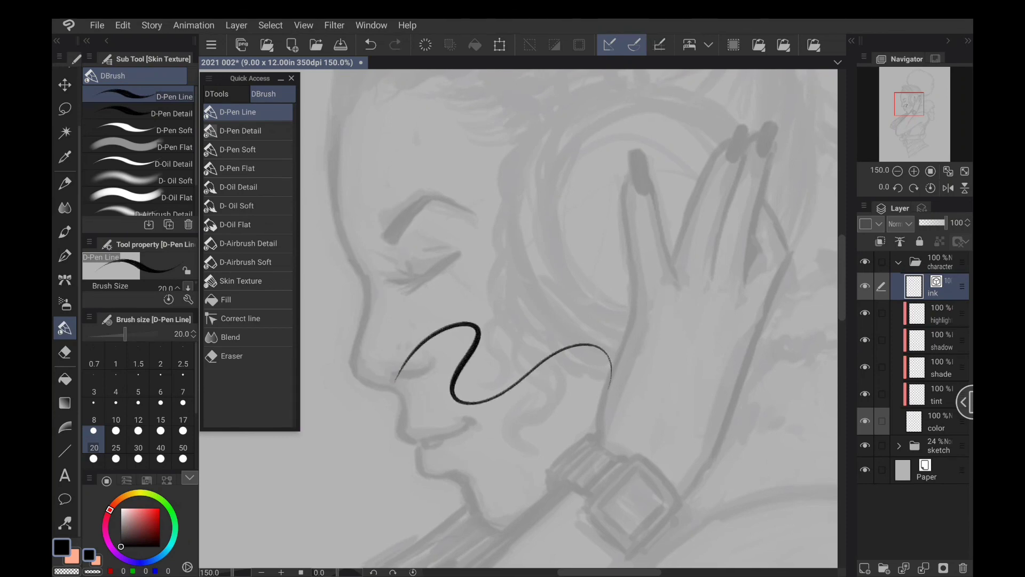
scroll(590, 296, "down", 3)
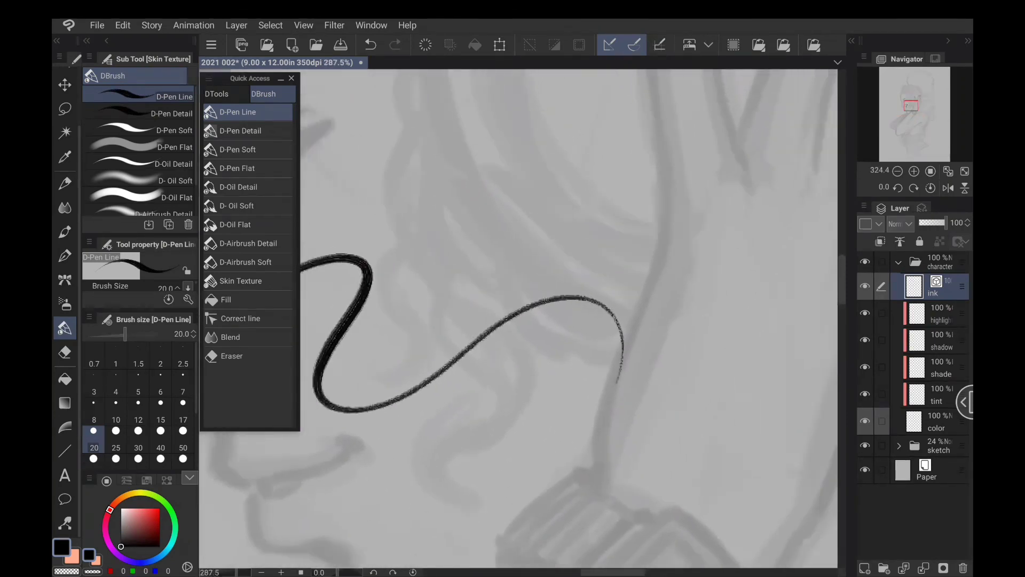
scroll(569, 318, "left", 2)
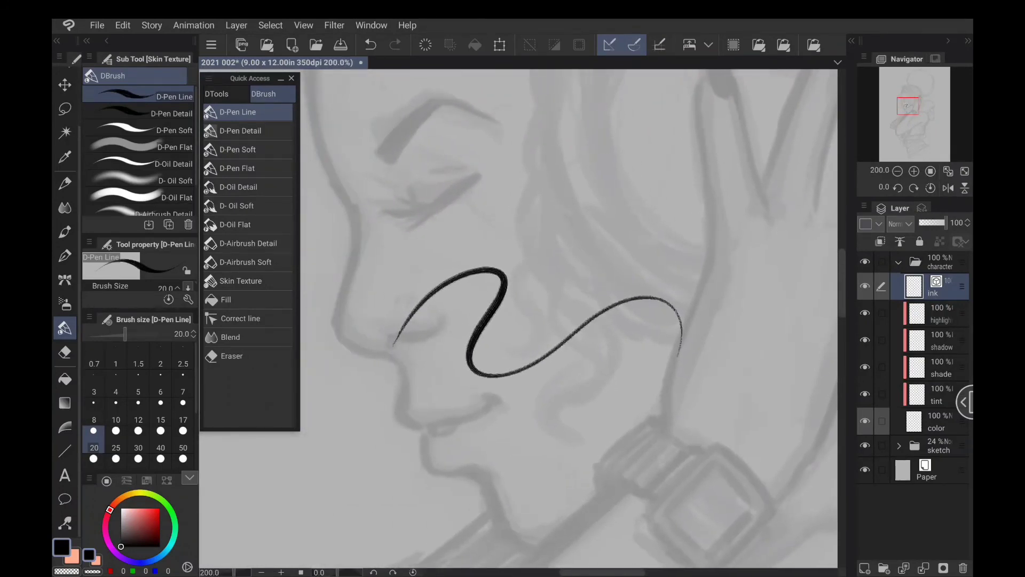
scroll(568, 326, "down", 3)
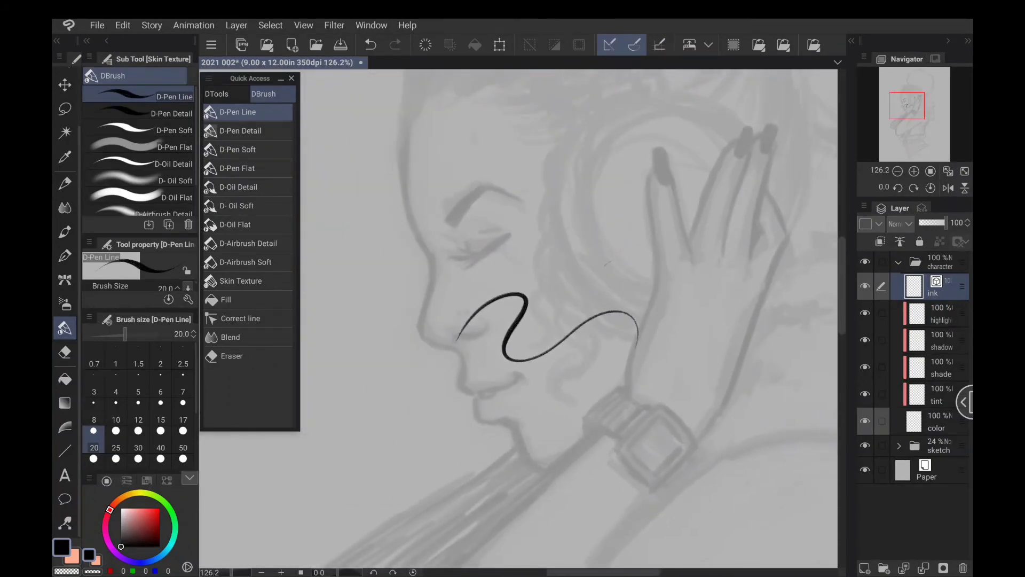
left_click_drag(612, 260, 583, 316)
mouse_move(636, 271)
left_mouse_down()
mouse_move(560, 347)
mouse_move(448, 394)
left_mouse_up()
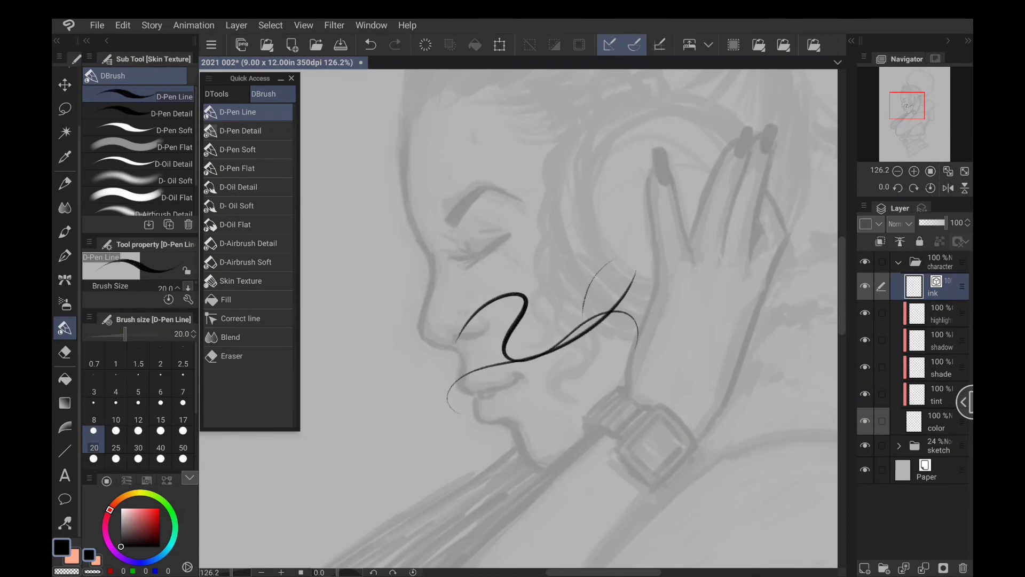
left_click(425, 45)
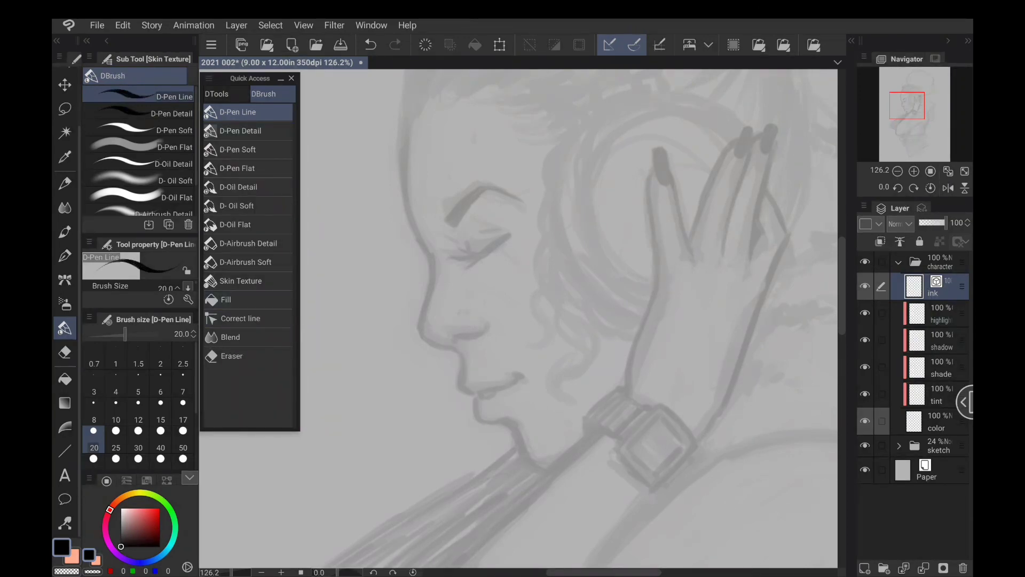
Ink the forehead contour from the hairline down to the bridge of the nose, with the canvas rotated to 21.2 degrees.
left_click_drag(298, 332, 228, 354)
mouse_move(518, 321)
left_mouse_down()
mouse_move(487, 337)
mouse_move(484, 387)
left_mouse_up()
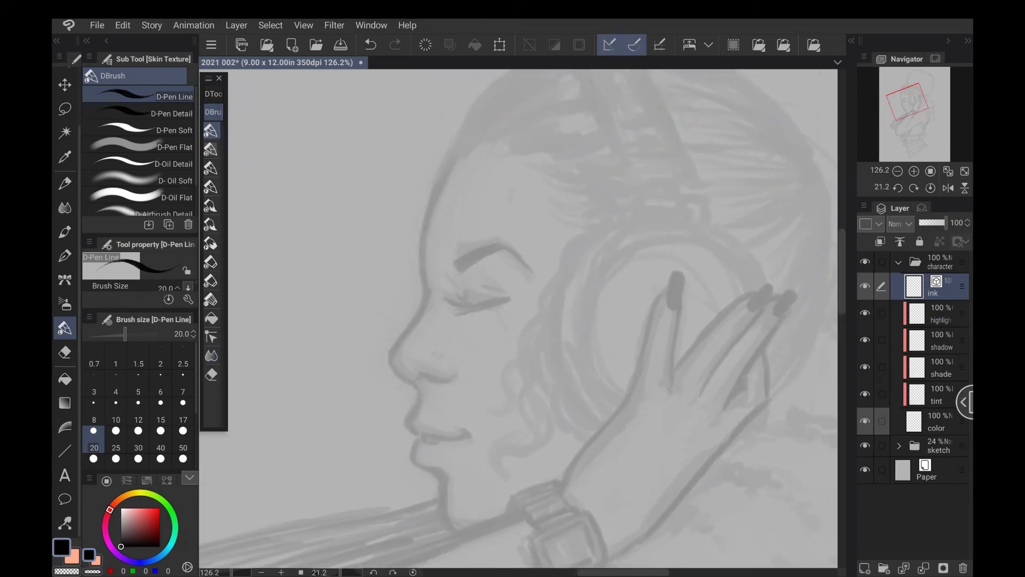
left_click_drag(556, 213, 553, 251)
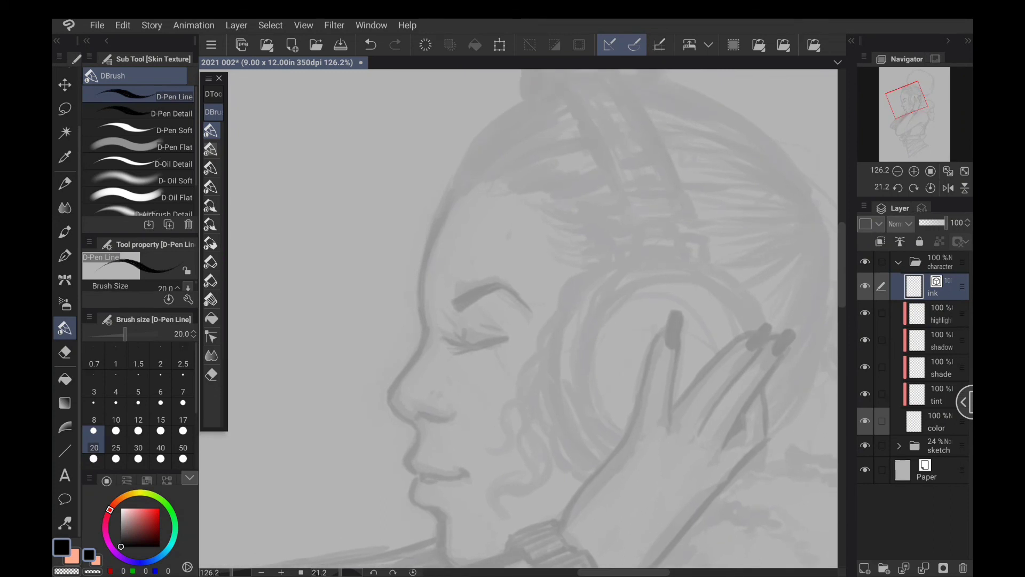
scroll(527, 296, "up", 3)
left_click_drag(518, 321, 543, 293)
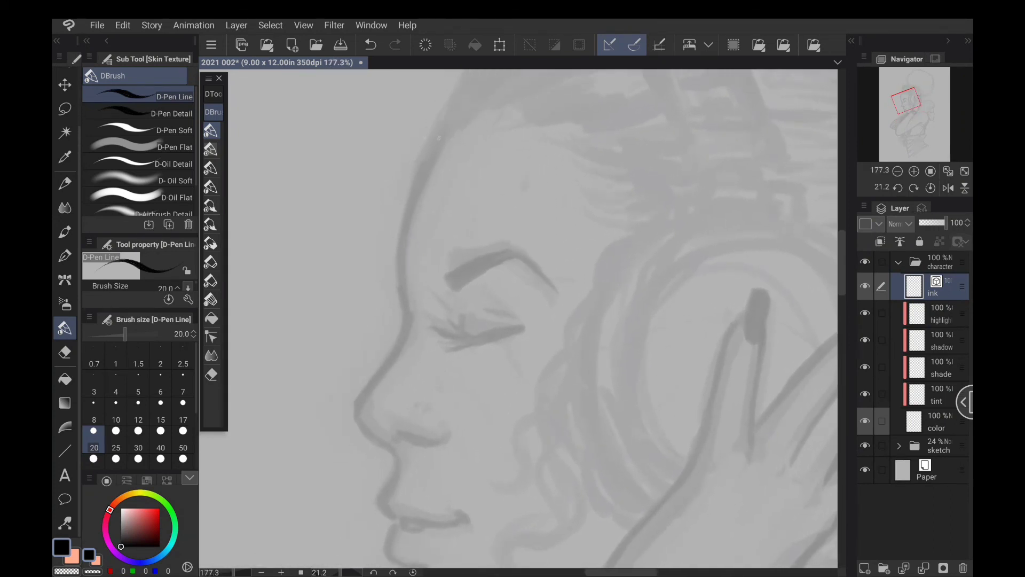
mouse_move(441, 134)
left_mouse_down()
mouse_move(406, 230)
mouse_move(404, 333)
left_mouse_up()
Ink a thick, tapering arched eyebrow and the closed eye with its lashes and lid crease.
mouse_move(440, 277)
left_mouse_down()
mouse_move(455, 291)
mouse_move(446, 281)
mouse_move(513, 255)
mouse_move(542, 274)
left_mouse_up()
mouse_move(456, 287)
left_mouse_down()
mouse_move(517, 258)
mouse_move(540, 273)
left_mouse_up()
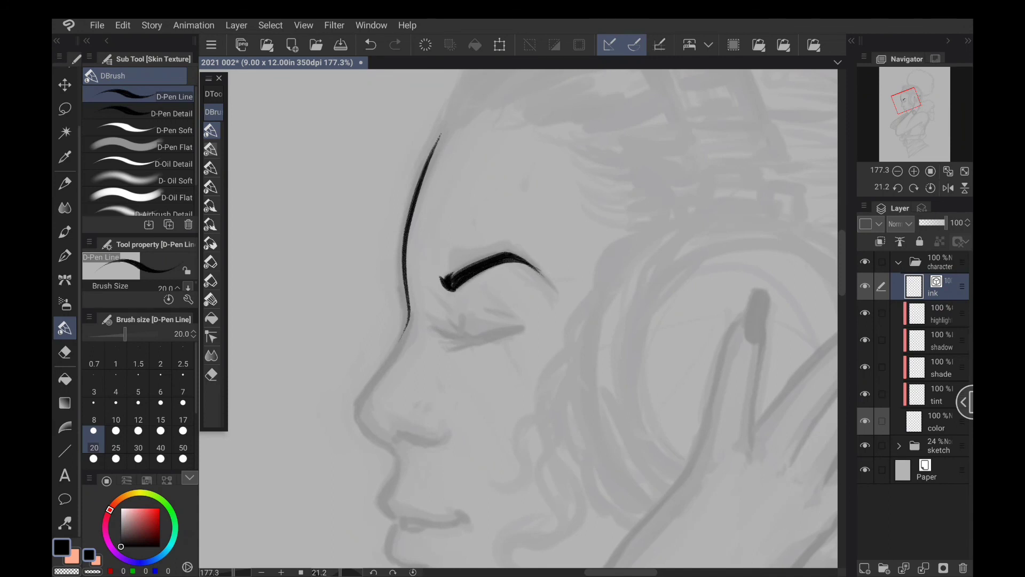
mouse_move(520, 328)
left_mouse_down()
mouse_move(458, 343)
mouse_move(432, 329)
mouse_move(515, 325)
left_mouse_up()
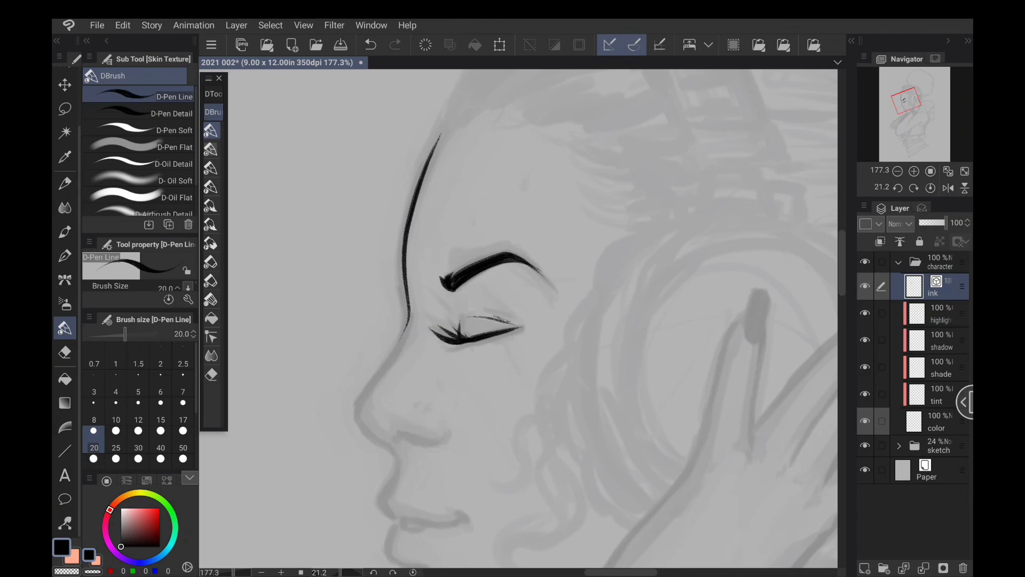
Ink the nose profile down to the upper lip and add the nostril line with small marks above it.
left_click_drag(557, 374, 579, 258)
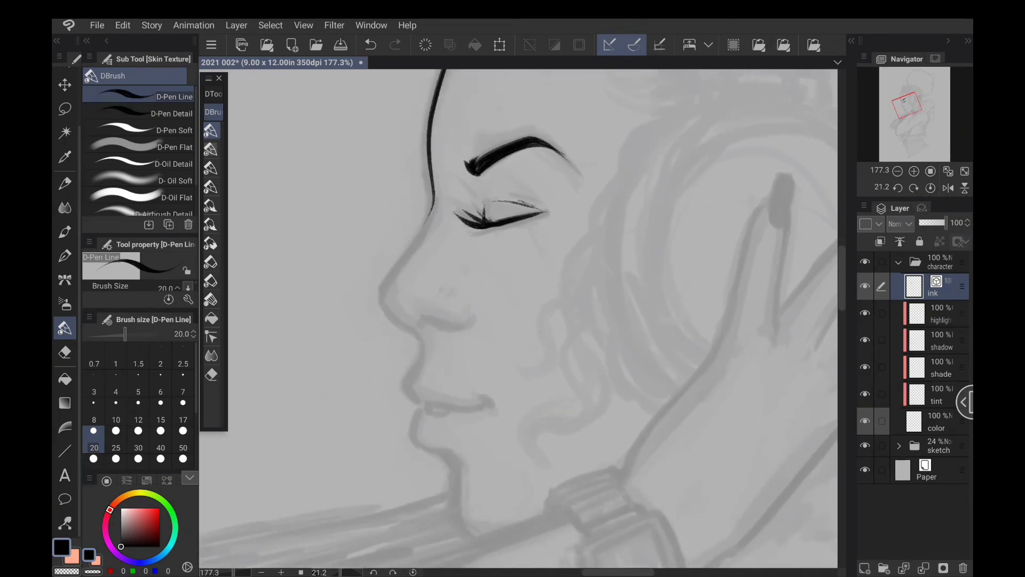
mouse_move(432, 206)
left_mouse_down()
mouse_move(381, 308)
mouse_move(415, 340)
mouse_move(418, 361)
left_mouse_up()
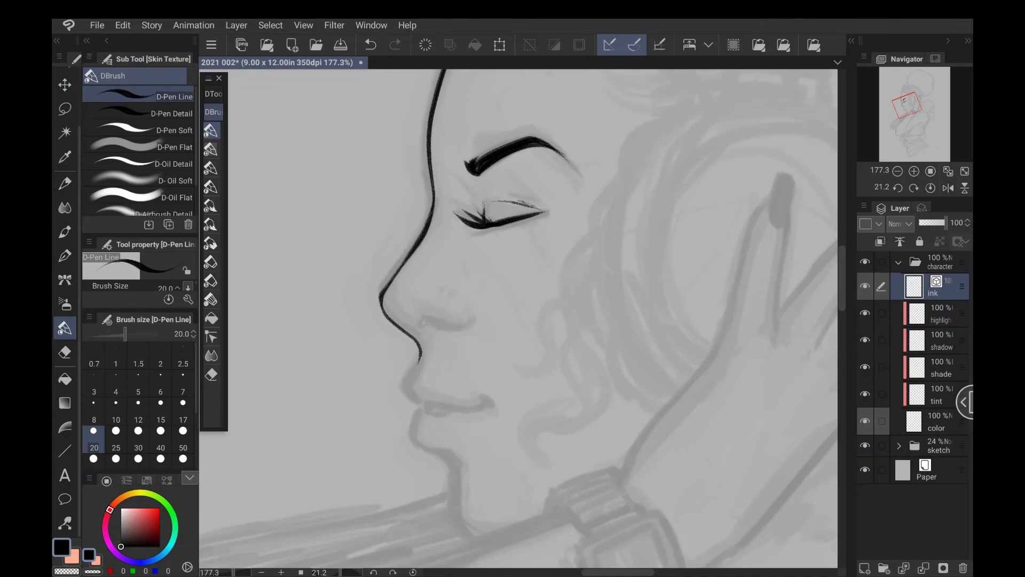
mouse_move(417, 321)
left_mouse_down()
mouse_move(441, 329)
mouse_move(468, 321)
left_mouse_up()
left_click(446, 301)
Ink the profile of the lips and chin down to the jaw and draw the line between the lips.
left_click_drag(584, 302, 535, 222)
mouse_move(371, 279)
left_mouse_down()
mouse_move(358, 309)
mouse_move(375, 324)
mouse_move(366, 355)
mouse_move(400, 371)
mouse_move(404, 431)
mouse_move(432, 454)
left_mouse_up()
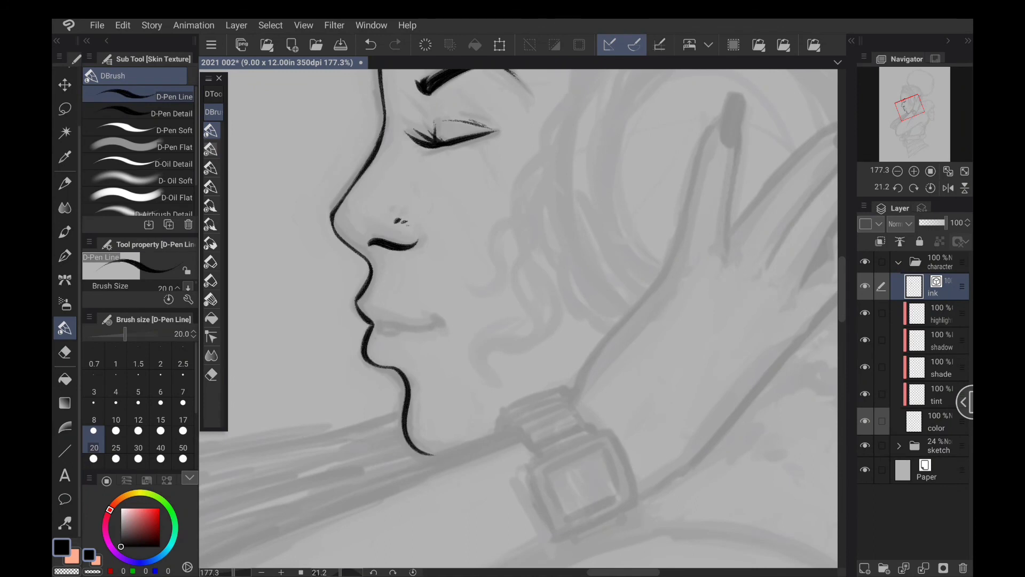
mouse_move(379, 323)
left_mouse_down()
mouse_move(443, 324)
mouse_move(383, 334)
left_mouse_up()
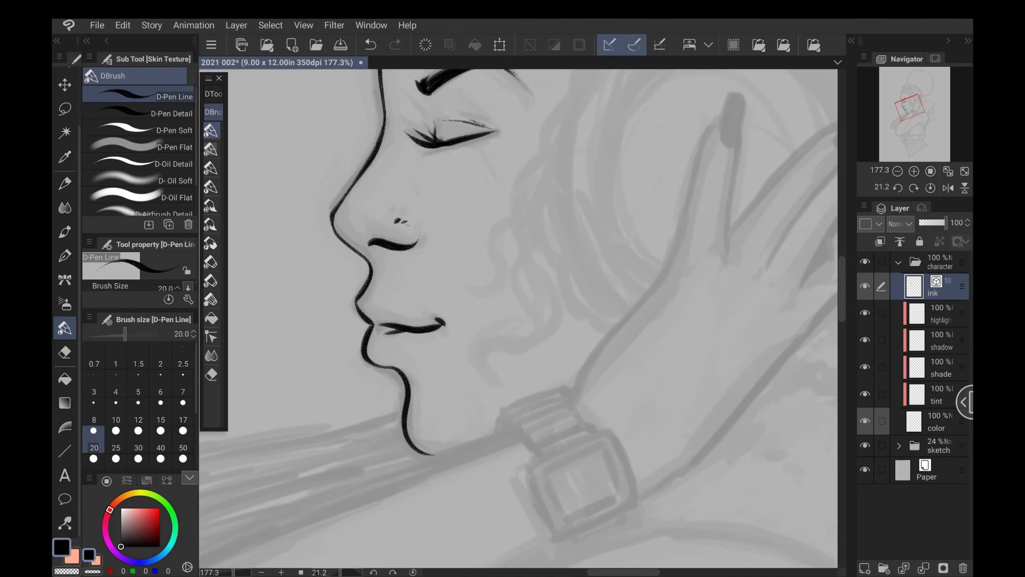
Ink the face-side edge of the raised hand from the wrist upward and both sides of the index finger.
left_click_drag(581, 396, 466, 468)
left_click_drag(518, 320, 421, 246)
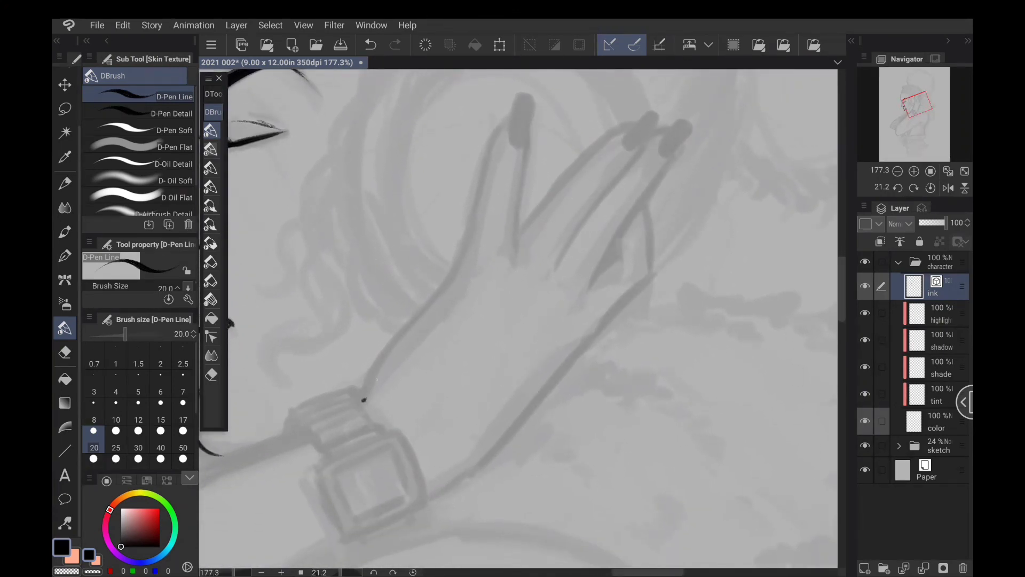
mouse_move(365, 399)
left_mouse_down()
mouse_move(389, 344)
mouse_move(464, 251)
left_mouse_up()
left_click_drag(532, 126, 511, 271)
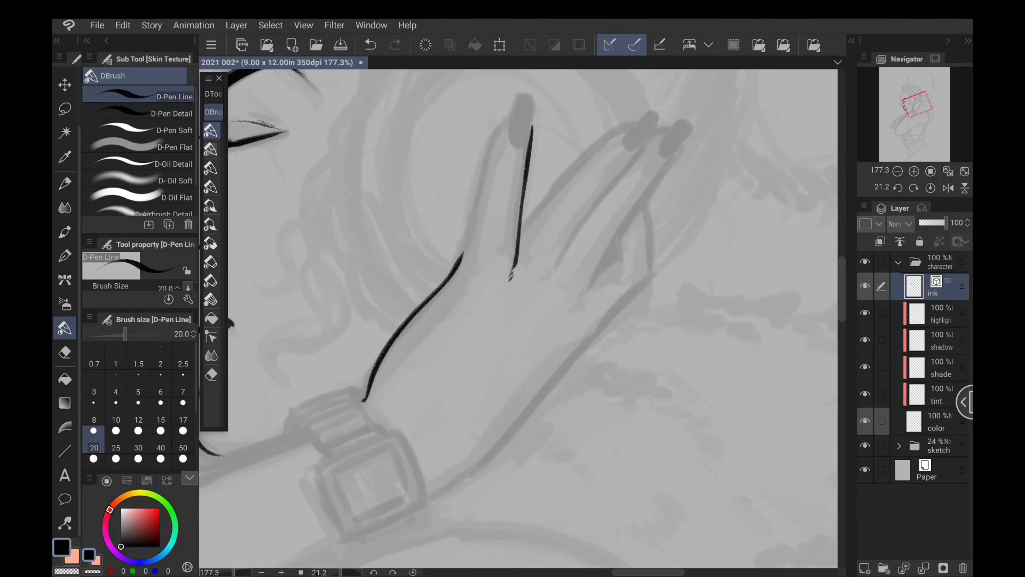
left_click_drag(508, 118, 454, 277)
Outline the rounded fingernails and ink the contours of the middle and ring fingers down to the knuckles.
left_click_drag(592, 214, 537, 345)
mouse_move(452, 270)
left_mouse_down()
mouse_move(455, 234)
mouse_move(472, 240)
mouse_move(470, 271)
mouse_move(451, 256)
left_mouse_up()
mouse_move(616, 267)
left_mouse_down()
mouse_move(536, 193)
mouse_move(522, 250)
left_mouse_up()
mouse_move(465, 422)
left_mouse_down()
mouse_move(465, 283)
mouse_move(494, 240)
mouse_move(500, 278)
mouse_move(486, 287)
mouse_move(483, 260)
mouse_move(514, 244)
mouse_move(517, 224)
mouse_move(531, 227)
mouse_move(530, 258)
mouse_move(521, 273)
mouse_move(515, 255)
mouse_move(503, 272)
mouse_move(509, 440)
left_mouse_up()
mouse_move(514, 238)
left_mouse_down()
mouse_move(530, 264)
mouse_move(533, 247)
mouse_move(553, 449)
left_mouse_up()
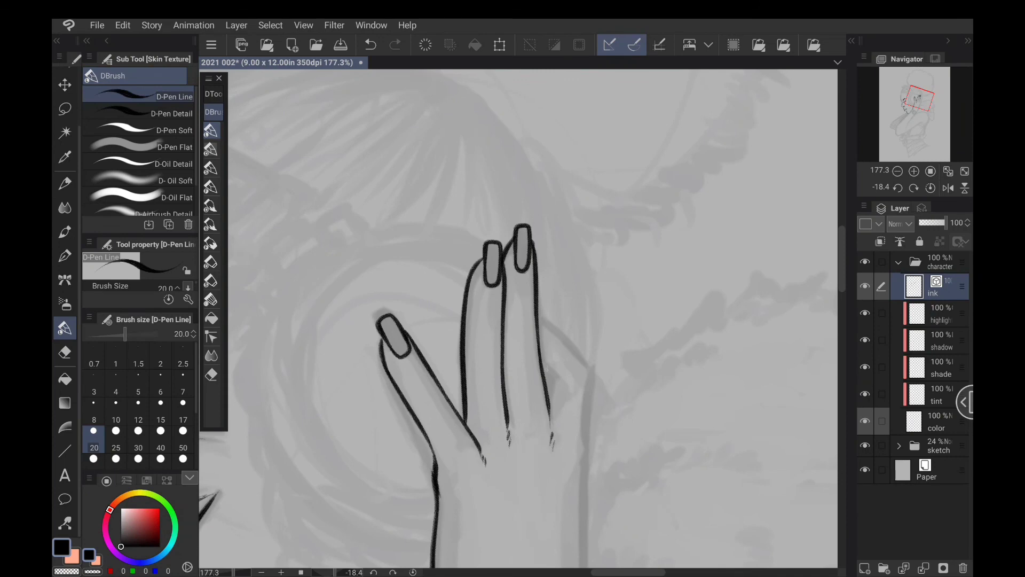
Ink the bent little finger behind the others and the outer edge of the hand down to the watch.
mouse_move(544, 371)
left_mouse_down()
mouse_move(557, 384)
mouse_move(552, 404)
left_mouse_up()
mouse_move(538, 315)
left_mouse_down()
mouse_move(588, 363)
mouse_move(590, 382)
left_mouse_up()
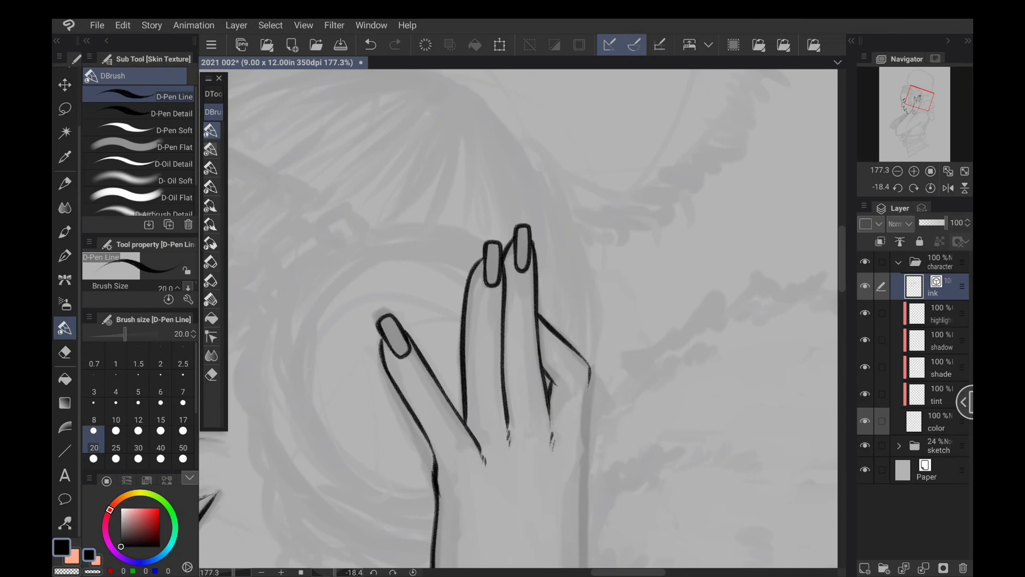
left_click_drag(637, 339, 560, 158)
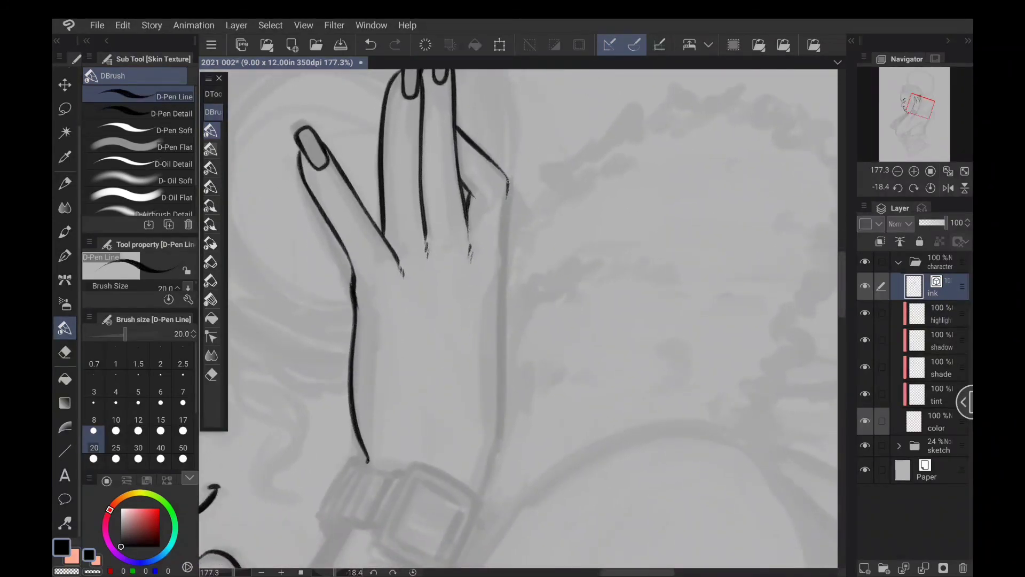
mouse_move(507, 182)
left_mouse_down()
mouse_move(499, 449)
mouse_move(479, 500)
left_mouse_up()
Ink the headphone ear cup behind the fingers as two concentric arcs with short cross marks near the hand.
mouse_move(382, 304)
left_mouse_down()
mouse_move(591, 303)
mouse_move(590, 278)
left_mouse_up()
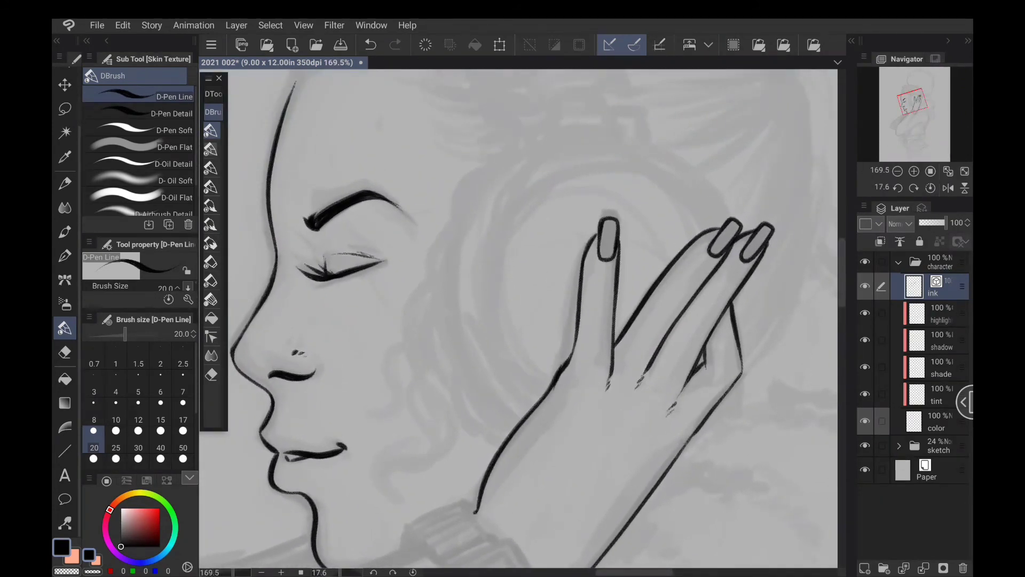
mouse_move(718, 221)
left_mouse_down()
mouse_move(681, 179)
mouse_move(626, 160)
mouse_move(555, 172)
mouse_move(508, 217)
mouse_move(490, 284)
mouse_move(502, 341)
mouse_move(550, 385)
left_mouse_up()
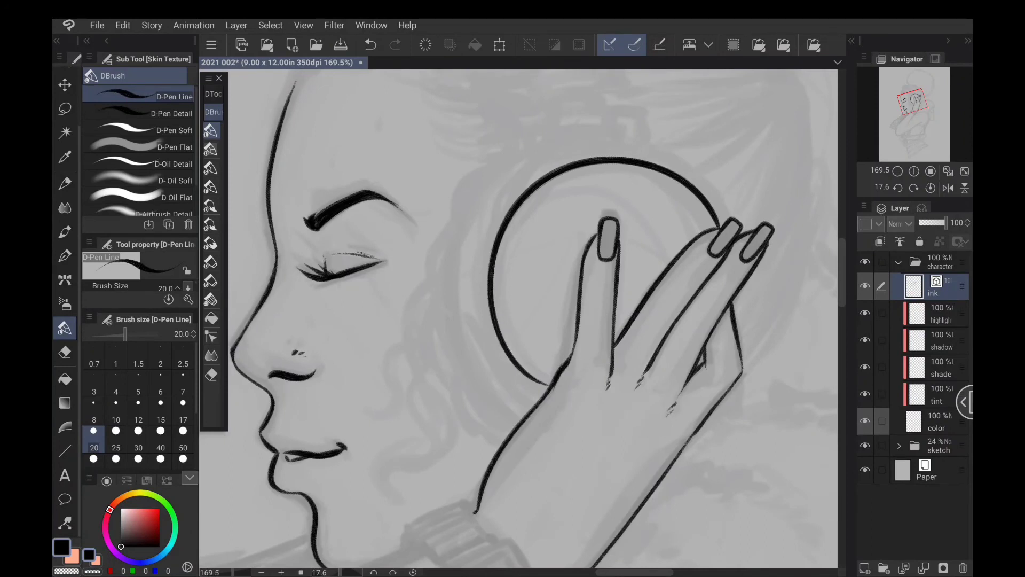
mouse_move(705, 195)
left_mouse_down()
mouse_move(635, 156)
mouse_move(517, 193)
mouse_move(480, 302)
mouse_move(526, 387)
mouse_move(543, 397)
mouse_move(524, 385)
left_mouse_up()
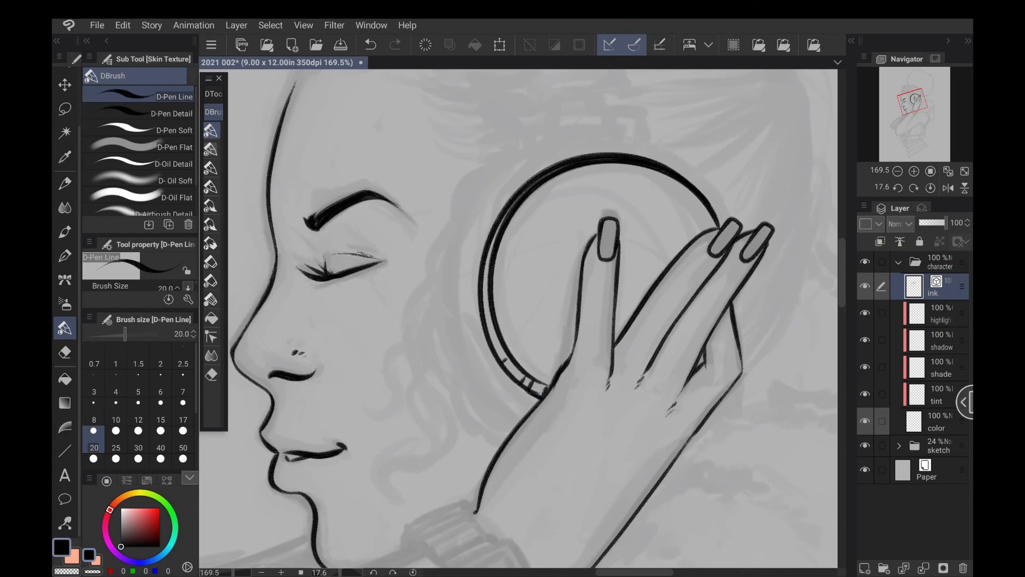
Ink the wavy outer edge of the ear cushion around the headphone cup and its short crease marks.
left_click_drag(499, 338, 491, 342)
mouse_move(638, 151)
left_mouse_down()
mouse_move(579, 148)
mouse_move(493, 191)
mouse_move(466, 230)
mouse_move(447, 328)
mouse_move(468, 381)
mouse_move(509, 434)
mouse_move(521, 412)
mouse_move(507, 408)
left_mouse_up()
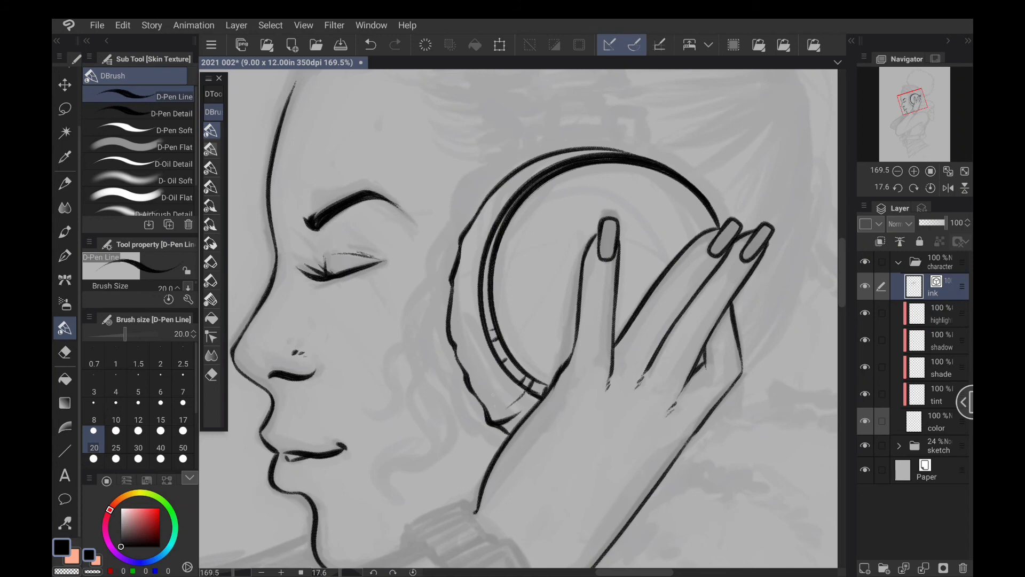
mouse_move(465, 360)
left_mouse_down()
mouse_move(487, 354)
mouse_move(471, 346)
left_mouse_up()
mouse_move(452, 283)
left_mouse_down()
mouse_move(475, 290)
mouse_move(477, 247)
left_mouse_up()
Ink the cluster of loose wavy curls hanging in front of the ear cushion beside the cheek.
left_click_drag(518, 321, 568, 327)
mouse_move(515, 217)
left_mouse_down()
mouse_move(468, 337)
mouse_move(484, 430)
mouse_move(461, 471)
mouse_move(483, 485)
left_mouse_up()
mouse_move(478, 402)
left_mouse_down()
mouse_move(489, 454)
mouse_move(467, 481)
mouse_move(490, 494)
left_mouse_up()
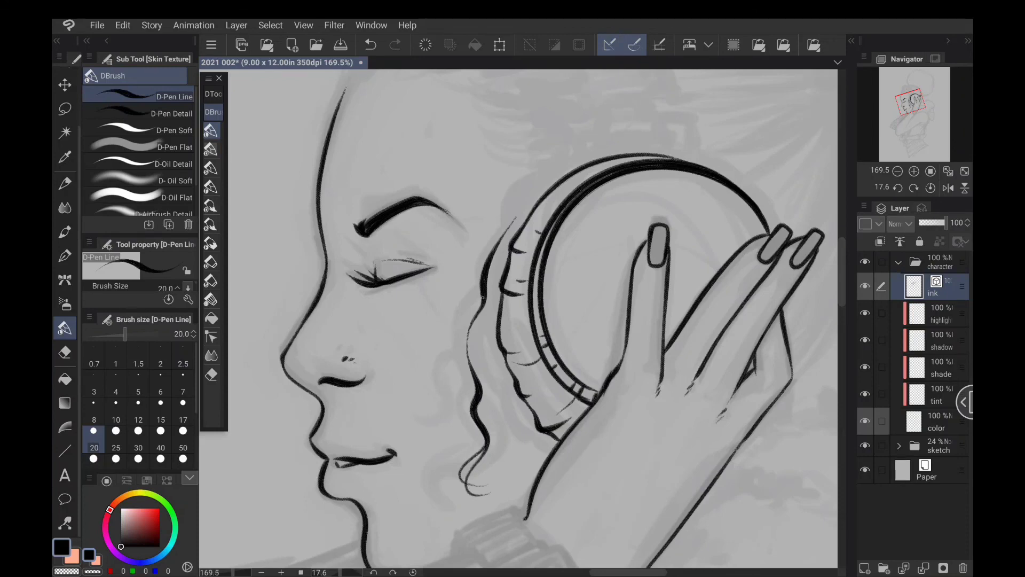
mouse_move(496, 266)
left_mouse_down()
mouse_move(463, 315)
mouse_move(477, 368)
mouse_move(459, 406)
mouse_move(459, 451)
left_mouse_up()
mouse_move(489, 281)
left_mouse_down()
mouse_move(454, 374)
mouse_move(451, 416)
mouse_move(429, 407)
left_mouse_up()
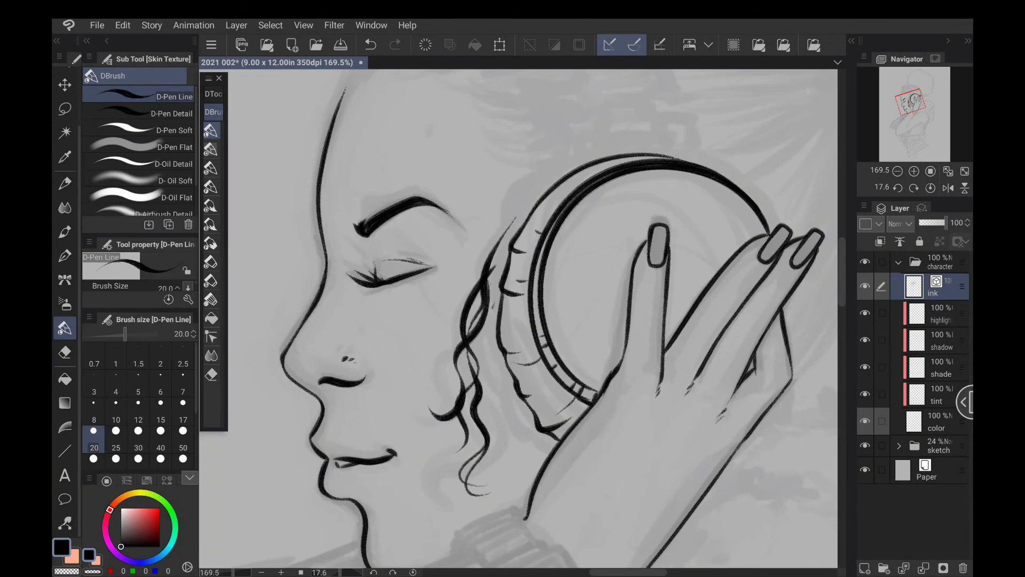
mouse_move(493, 309)
left_mouse_down()
mouse_move(477, 381)
mouse_move(512, 462)
mouse_move(501, 465)
mouse_move(505, 497)
mouse_move(493, 423)
mouse_move(512, 369)
mouse_move(511, 448)
left_mouse_up()
left_click_drag(519, 401, 509, 422)
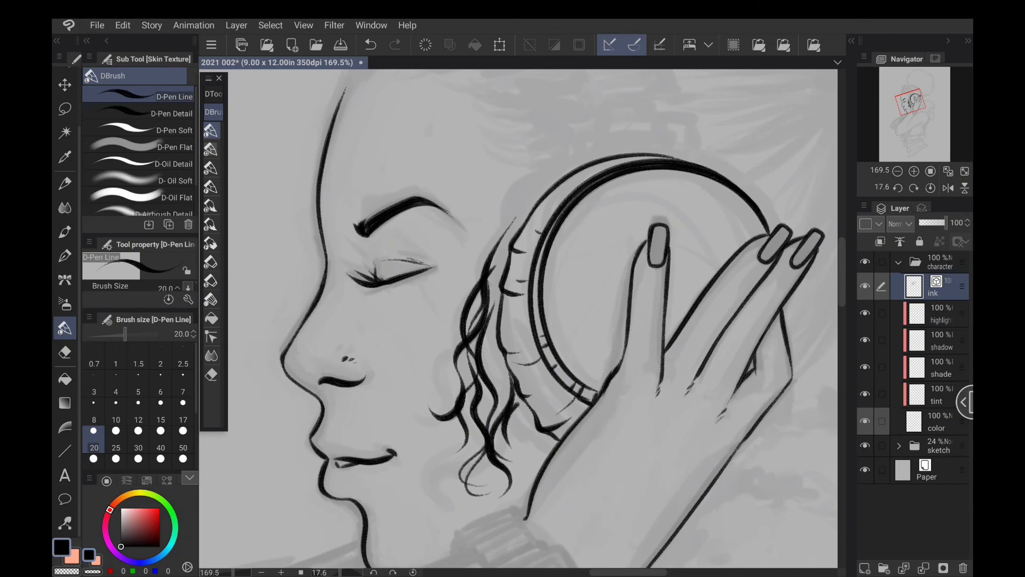
left_click_drag(515, 375, 510, 393)
left_click_drag(487, 431, 496, 347)
left_click_drag(501, 295, 488, 357)
Ink the hairline with short, dense D-Pen Detail strokes from the temple above the ear cushion across to the forehead.
mouse_move(518, 267)
left_mouse_down()
mouse_move(529, 422)
mouse_move(502, 398)
mouse_move(557, 302)
left_mouse_up()
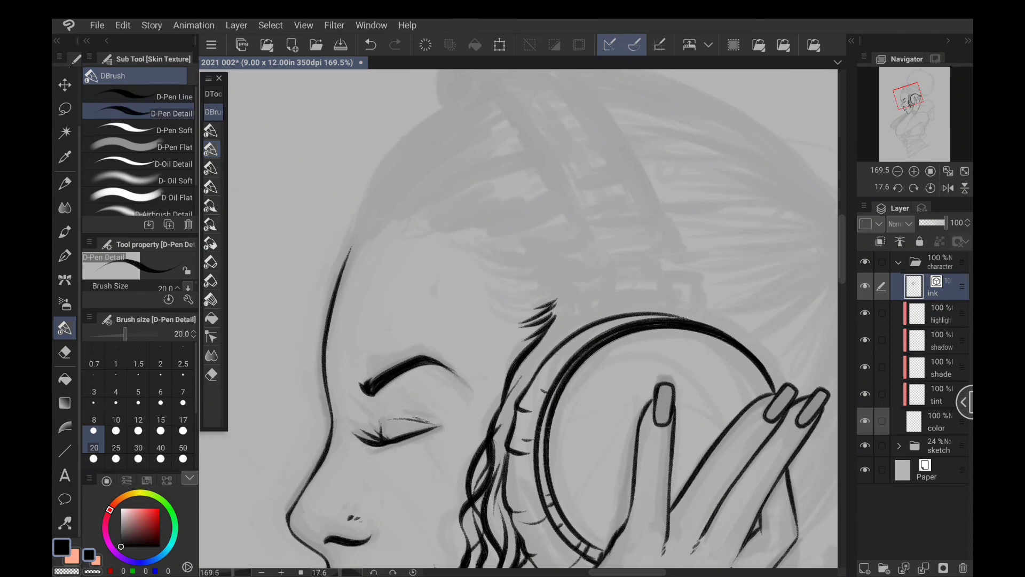
mouse_move(552, 295)
left_mouse_down()
mouse_move(519, 299)
mouse_move(533, 288)
mouse_move(512, 264)
mouse_move(525, 316)
mouse_move(552, 322)
mouse_move(539, 343)
mouse_move(557, 346)
left_mouse_up()
left_click_drag(612, 229, 658, 253)
left_click_drag(550, 297, 568, 289)
left_click_drag(546, 292, 570, 283)
left_click_drag(543, 288, 559, 277)
left_click_drag(533, 279, 554, 276)
left_click_drag(532, 278, 557, 276)
mouse_move(534, 281)
left_mouse_down()
mouse_move(559, 277)
mouse_move(549, 271)
left_mouse_up()
mouse_move(507, 265)
left_mouse_down()
mouse_move(543, 268)
mouse_move(481, 243)
left_mouse_up()
mouse_move(448, 253)
left_mouse_down()
mouse_move(484, 237)
mouse_move(470, 238)
left_mouse_up()
left_click_drag(436, 256, 468, 233)
left_click_drag(434, 251, 460, 233)
mouse_move(424, 257)
left_mouse_down()
mouse_move(458, 229)
mouse_move(446, 235)
left_mouse_up()
left_click_drag(411, 259, 434, 234)
left_click_drag(405, 265, 423, 240)
left_click_drag(402, 263, 417, 239)
mouse_move(398, 265)
left_mouse_down()
mouse_move(412, 241)
mouse_move(400, 258)
mouse_move(402, 238)
left_mouse_up()
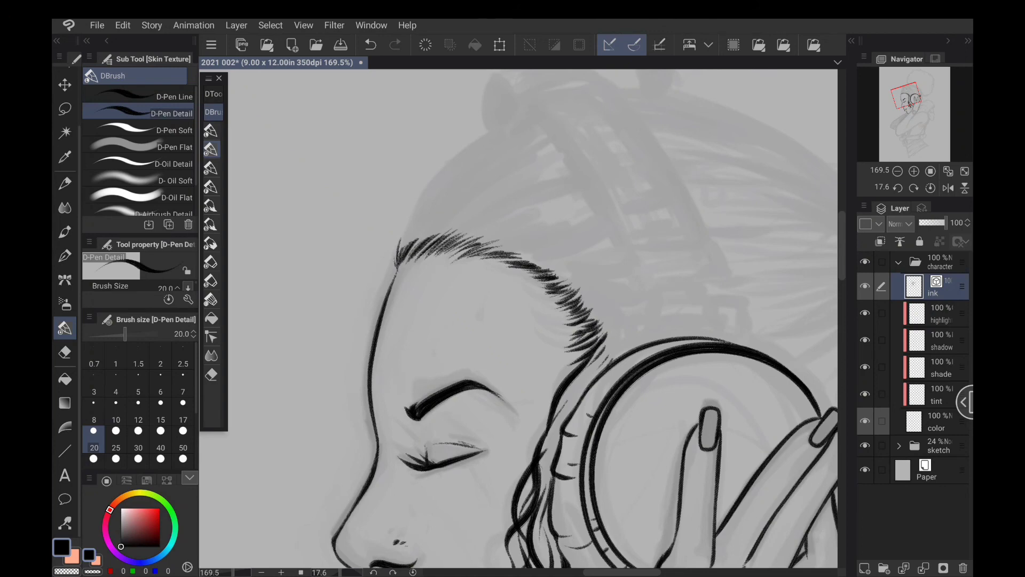
Ink the loose curl falling in front of the forehead with the D-Pen Line brush.
left_click_drag(518, 368, 542, 267)
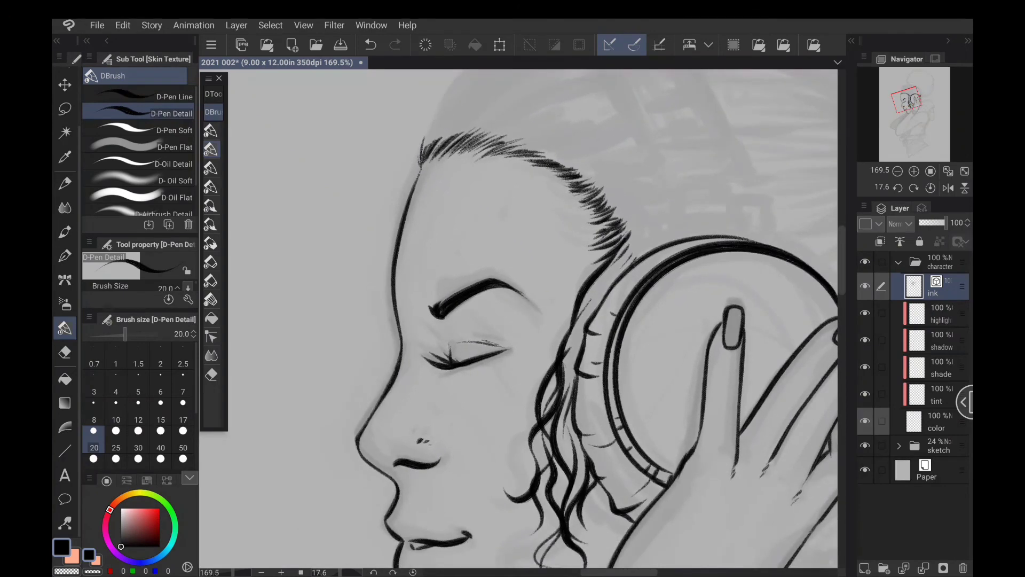
left_click(211, 131)
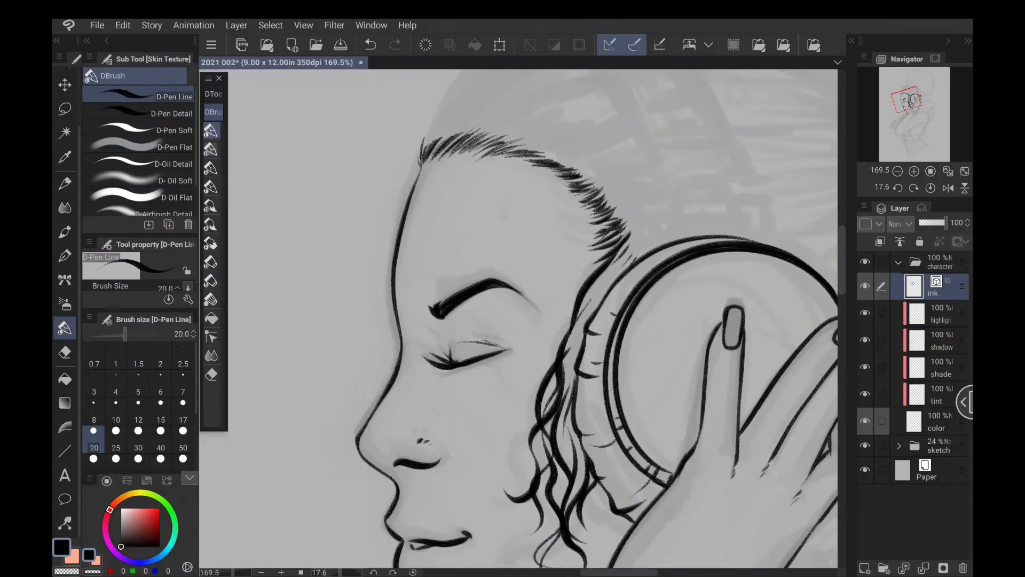
mouse_move(421, 161)
left_mouse_down()
mouse_move(372, 197)
mouse_move(377, 251)
mouse_move(362, 287)
mouse_move(382, 201)
mouse_move(402, 163)
mouse_move(421, 160)
mouse_move(403, 159)
mouse_move(368, 198)
left_mouse_up()
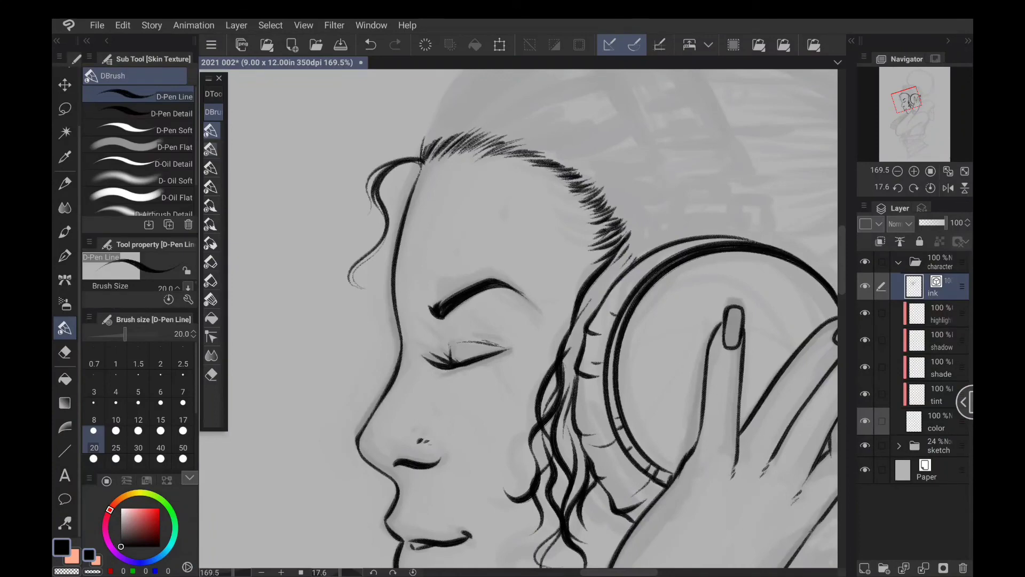
Ink the top contour of the front hair and tapered swept-back strands from the hairline toward the headband.
left_click_drag(534, 267, 444, 409)
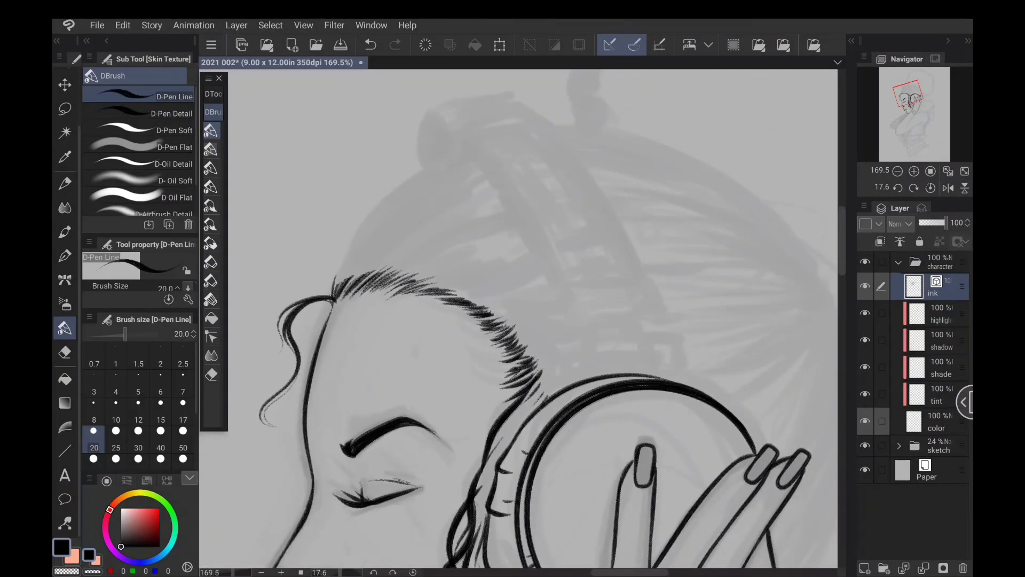
mouse_move(329, 297)
left_mouse_down()
mouse_move(347, 238)
mouse_move(470, 152)
left_mouse_up()
mouse_move(336, 291)
left_mouse_down()
mouse_move(375, 220)
mouse_move(376, 237)
mouse_move(419, 200)
left_mouse_up()
mouse_move(478, 167)
left_mouse_down()
mouse_move(390, 216)
mouse_move(433, 203)
left_mouse_up()
left_click_drag(352, 287, 450, 208)
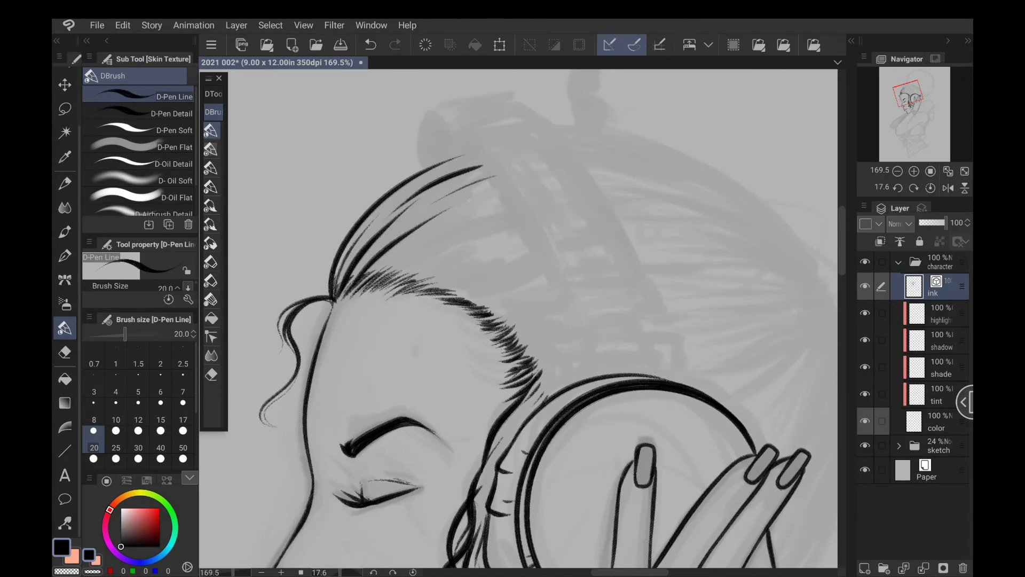
mouse_move(377, 278)
left_mouse_down()
mouse_move(470, 217)
mouse_move(510, 209)
mouse_move(405, 278)
mouse_move(497, 242)
left_mouse_up()
left_click_drag(443, 297, 523, 277)
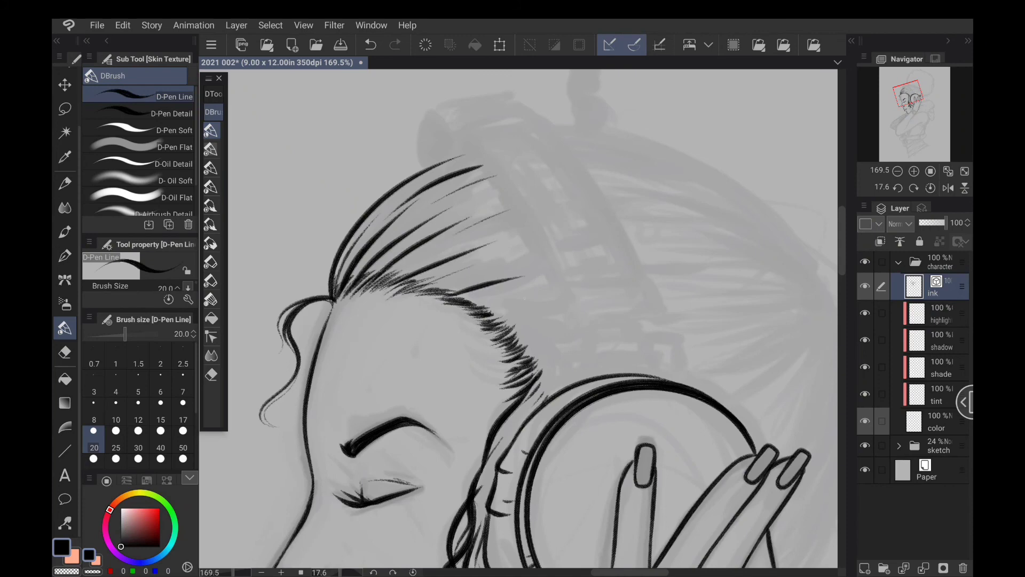
mouse_move(469, 302)
left_mouse_down()
mouse_move(563, 294)
mouse_move(557, 310)
mouse_move(494, 324)
left_mouse_up()
mouse_move(557, 324)
left_mouse_down()
mouse_move(500, 341)
mouse_move(514, 347)
left_mouse_up()
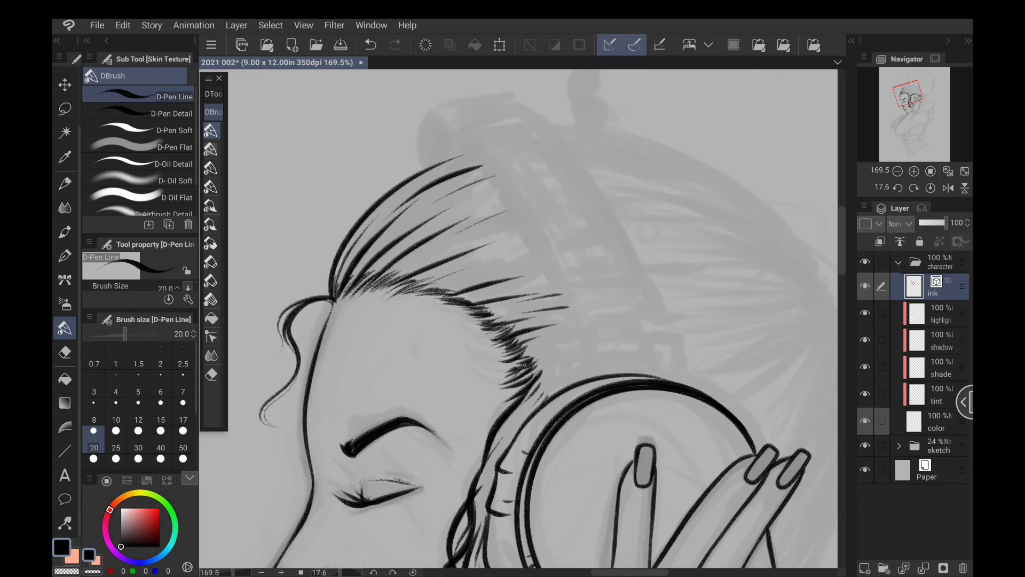
mouse_move(576, 347)
left_mouse_down()
mouse_move(525, 365)
mouse_move(545, 386)
left_mouse_up()
Ink the double-lined bracket on top of the ear cup and clean its overlap with the hard eraser at size 15.
left_click_drag(567, 332, 460, 280)
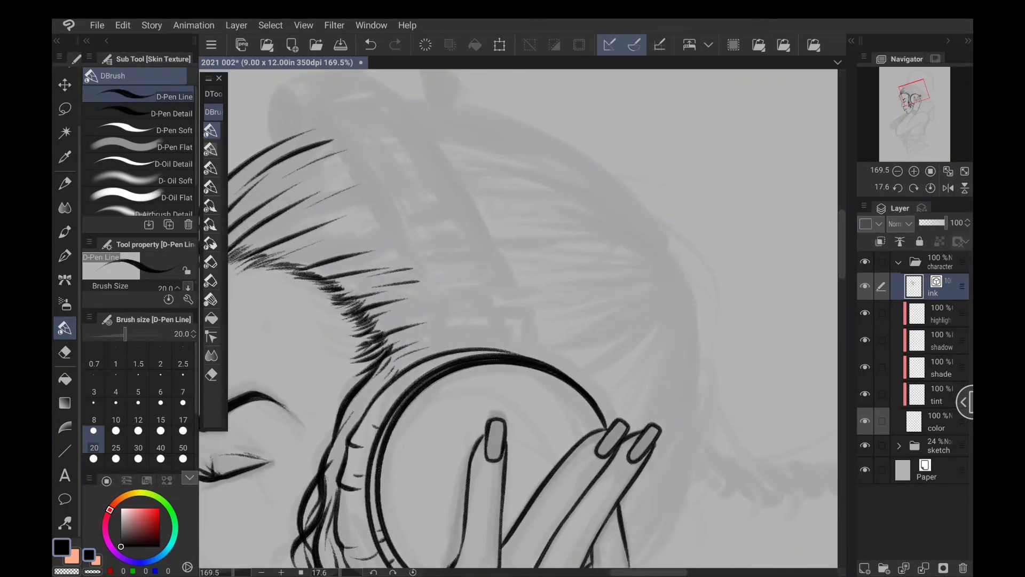
mouse_move(447, 362)
left_mouse_down()
mouse_move(445, 344)
mouse_move(524, 330)
mouse_move(523, 356)
left_mouse_up()
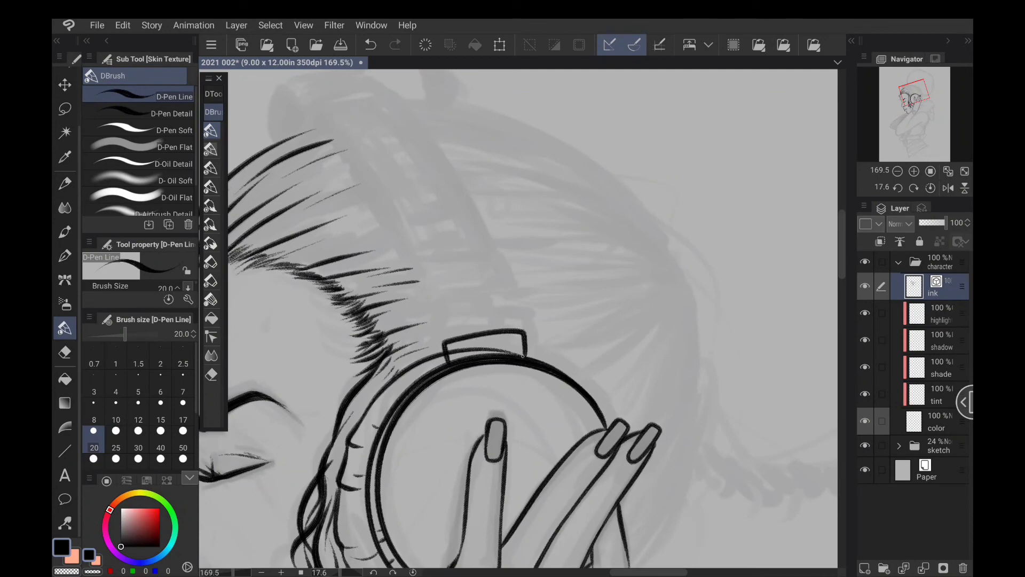
mouse_move(437, 368)
left_mouse_down()
mouse_move(431, 335)
mouse_move(499, 323)
mouse_move(534, 321)
mouse_move(535, 357)
left_mouse_up()
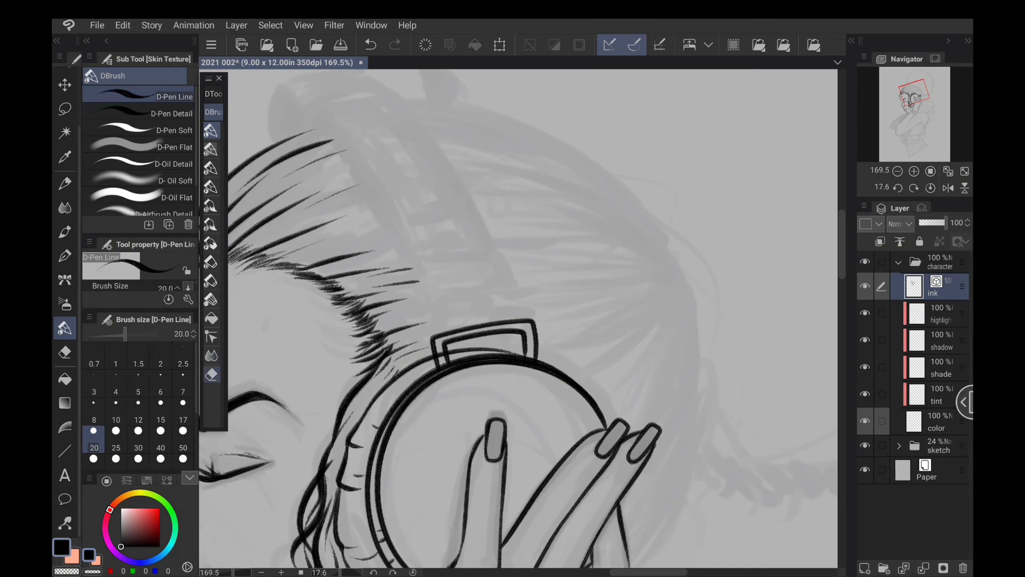
left_click(212, 375)
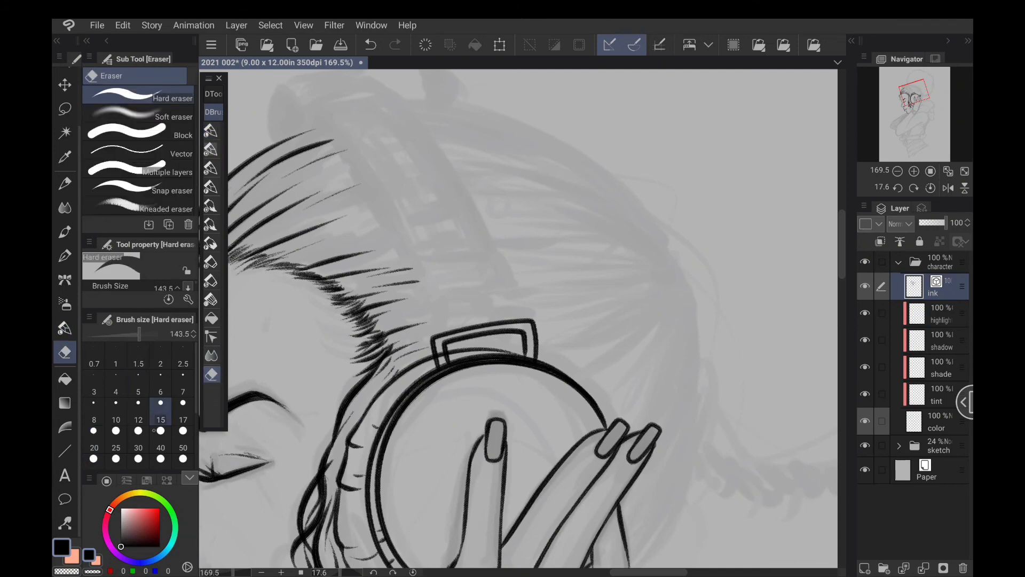
left_click(160, 416)
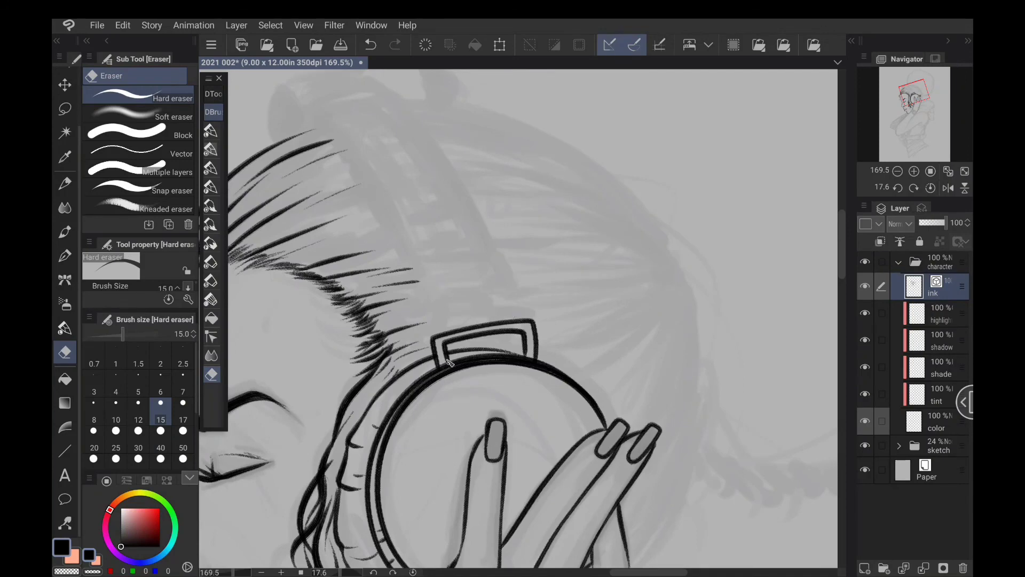
left_click(211, 130)
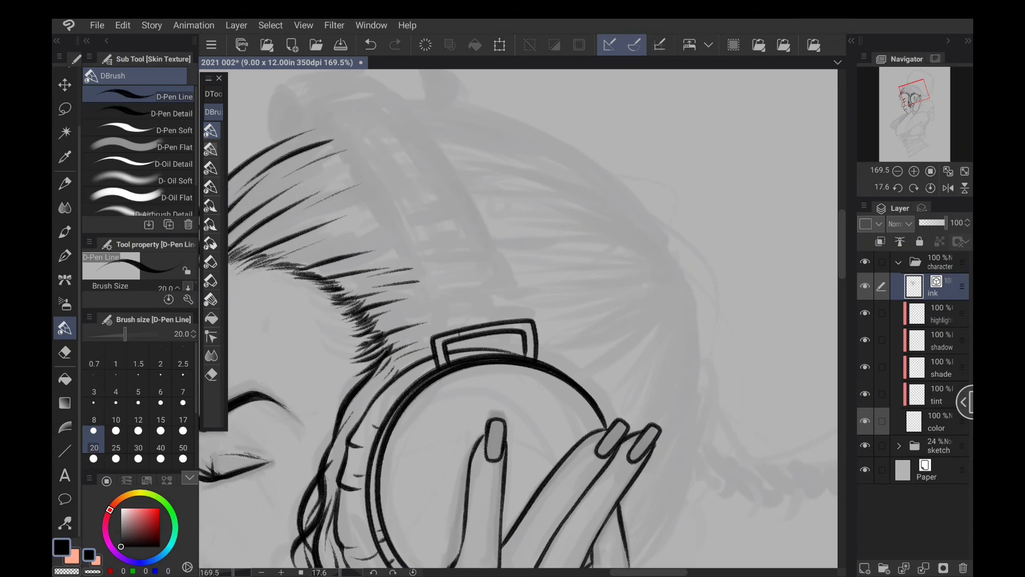
Ink the small hinge block over the bracket and the stacked connector pieces above it.
mouse_move(503, 323)
left_mouse_down()
mouse_move(459, 341)
mouse_move(478, 341)
mouse_move(485, 313)
mouse_move(457, 327)
mouse_move(501, 324)
mouse_move(461, 318)
mouse_move(493, 313)
left_mouse_up()
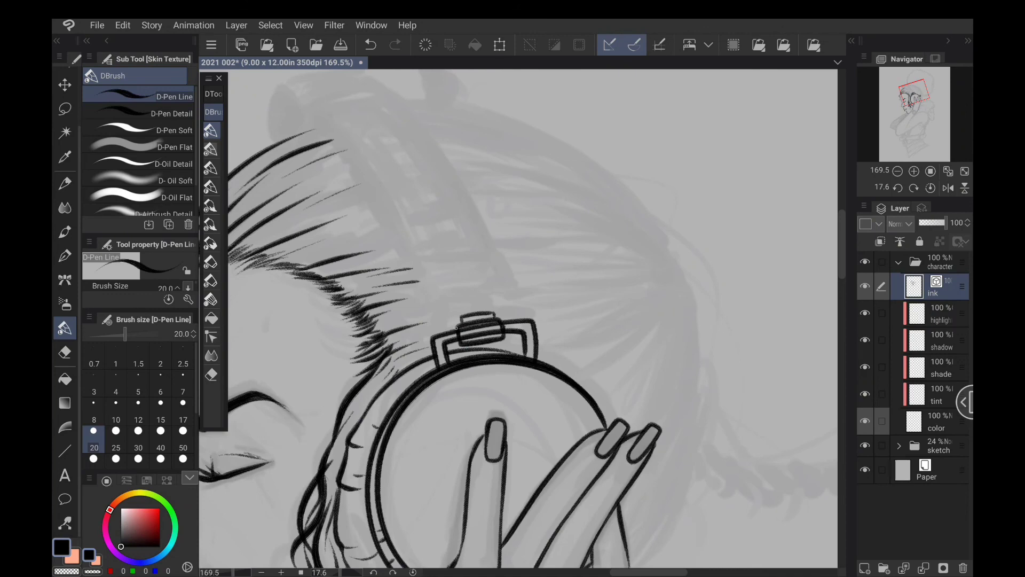
mouse_move(460, 324)
left_mouse_down()
mouse_move(443, 328)
mouse_move(442, 311)
mouse_move(511, 300)
mouse_move(502, 318)
mouse_move(489, 320)
mouse_move(494, 292)
mouse_move(514, 287)
left_mouse_up()
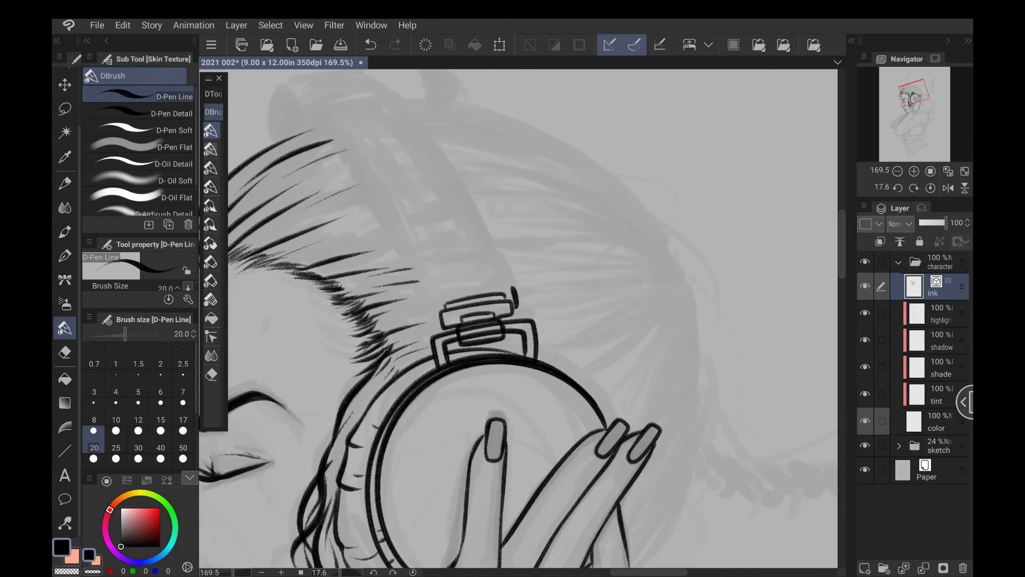
mouse_move(434, 323)
left_mouse_down()
mouse_move(427, 304)
mouse_move(514, 287)
left_mouse_up()
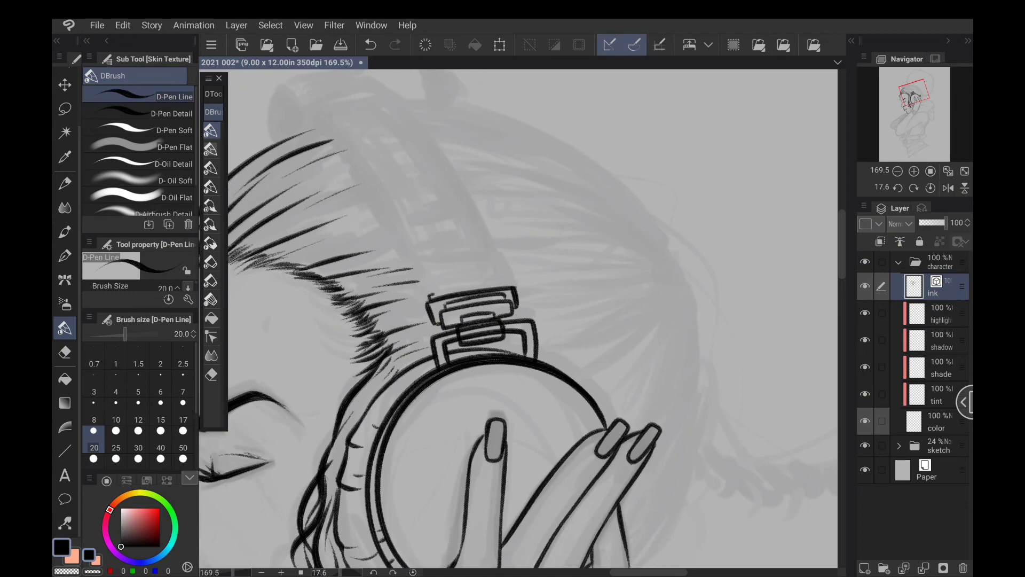
left_click_drag(432, 295, 516, 283)
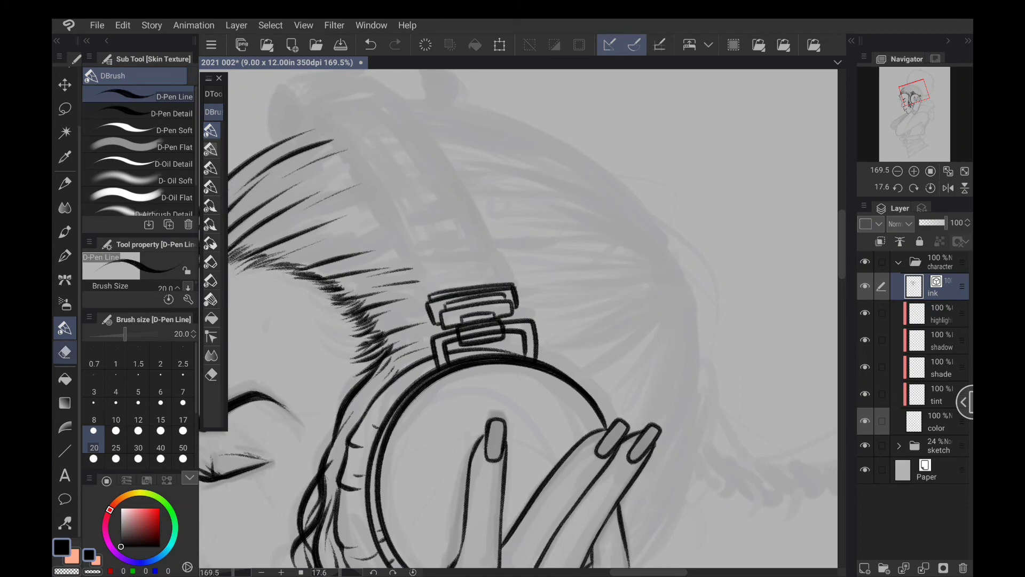
Erase the overlapping lines inside the hinge and ink a wider cap across the top of the connector.
key("e")
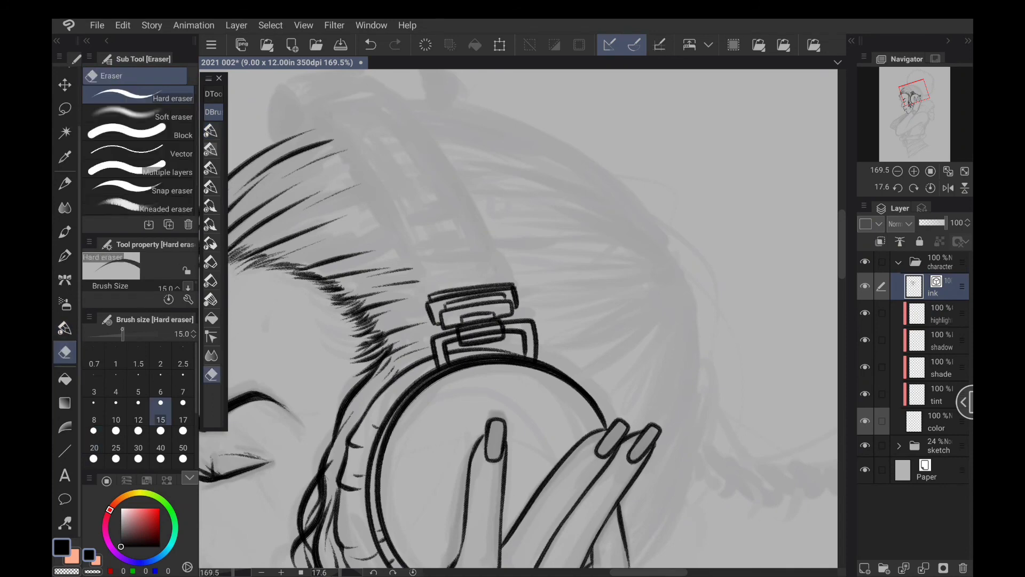
left_click_drag(143, 310, 142, 418)
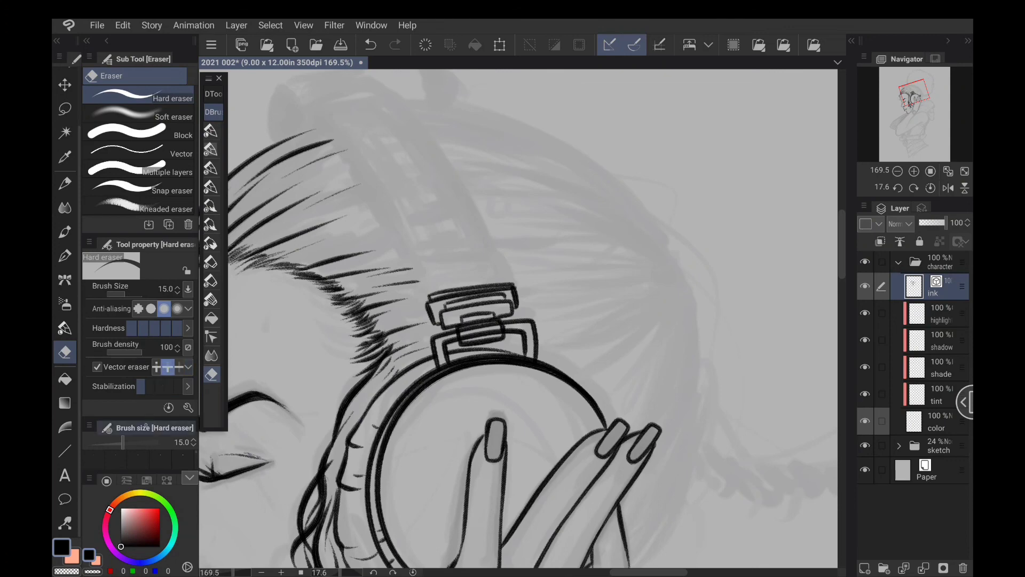
left_click_drag(143, 420, 144, 294)
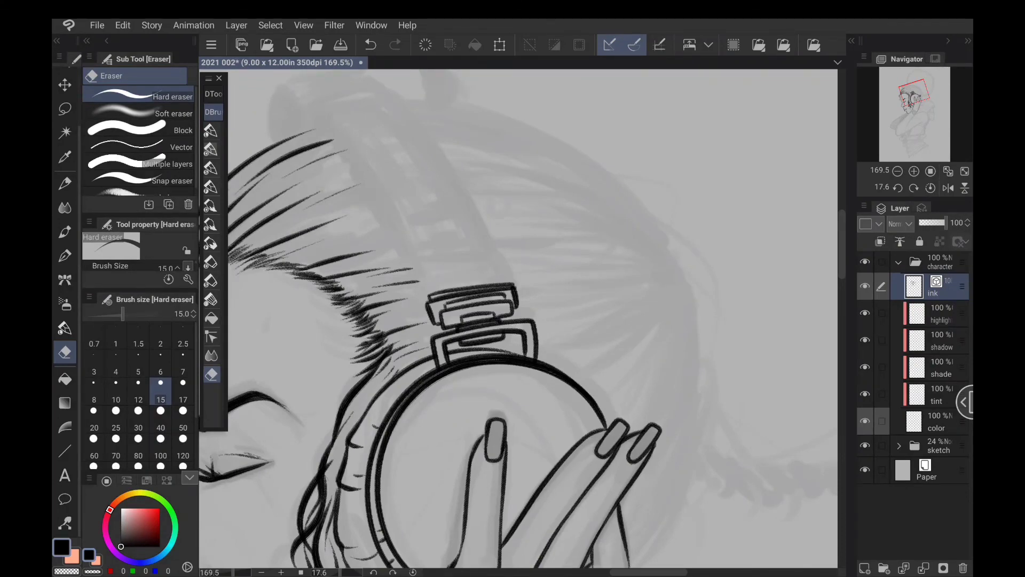
left_click(210, 130)
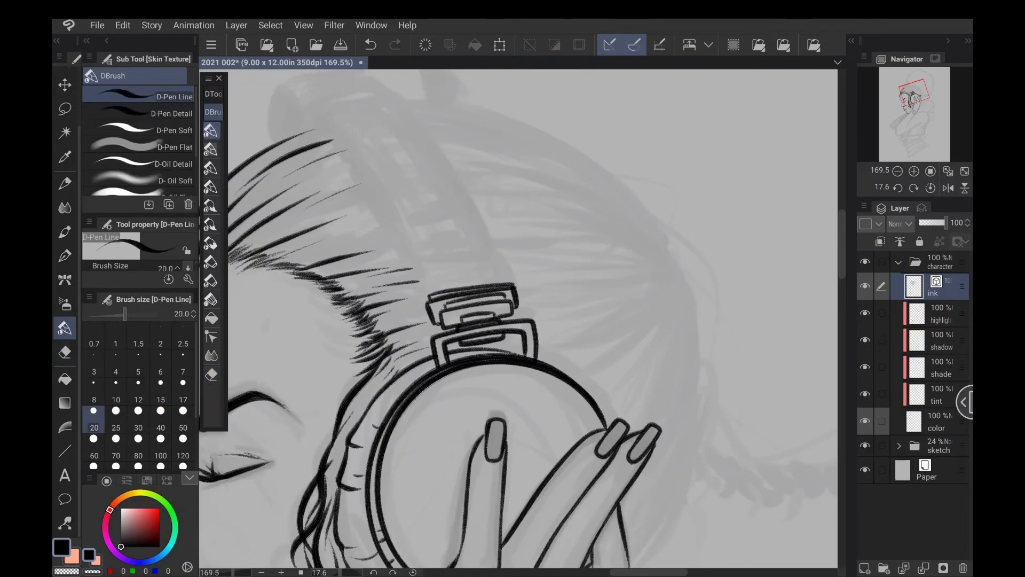
mouse_move(424, 302)
left_mouse_down()
mouse_move(420, 287)
mouse_move(440, 280)
mouse_move(512, 274)
mouse_move(515, 286)
left_mouse_up()
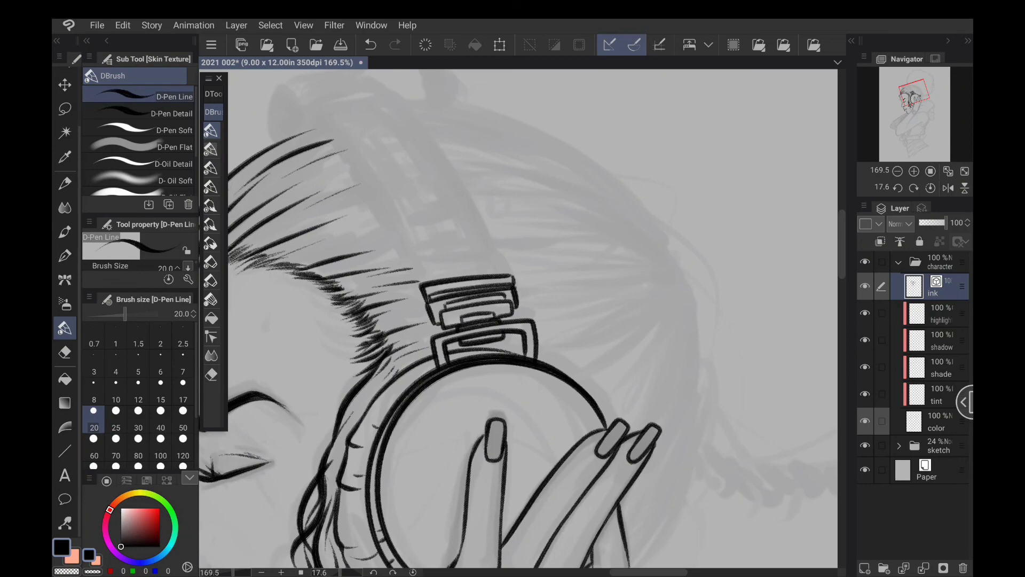
Ink the headband's double inner edge, outer curve and front end above the hair, and save the file.
mouse_move(454, 401)
left_mouse_down()
mouse_move(588, 231)
mouse_move(510, 222)
mouse_move(613, 339)
mouse_move(539, 232)
mouse_move(538, 192)
left_mouse_up()
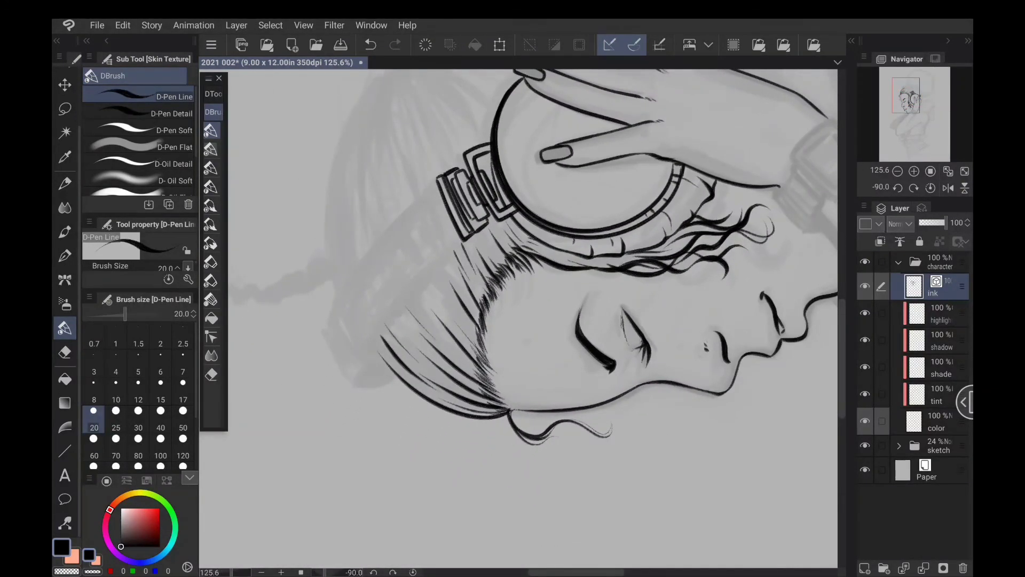
mouse_move(464, 240)
left_mouse_down()
mouse_move(420, 279)
mouse_move(372, 350)
mouse_move(365, 382)
mouse_move(362, 361)
mouse_move(398, 298)
mouse_move(459, 236)
left_mouse_up()
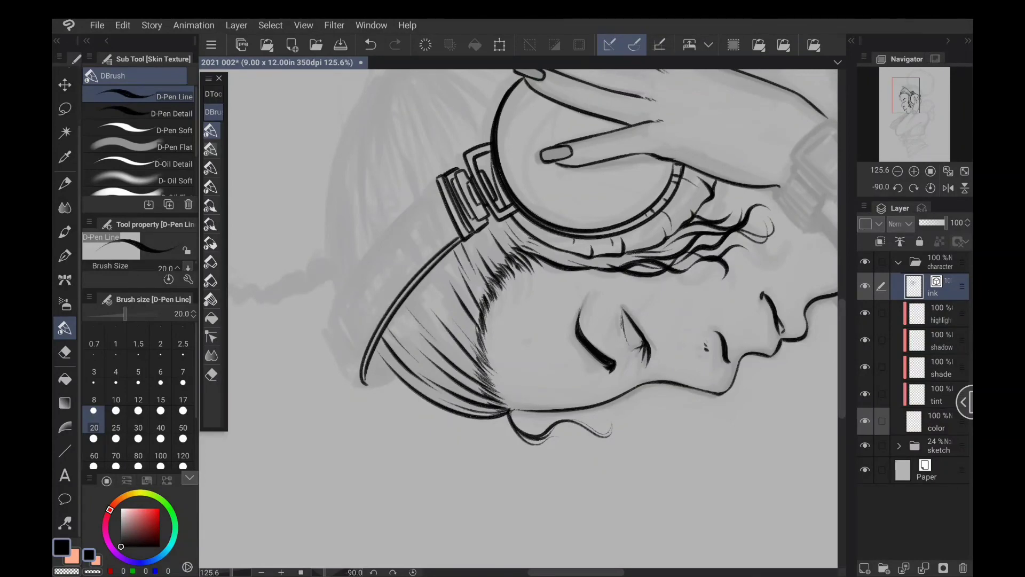
mouse_move(327, 328)
left_mouse_down()
mouse_move(363, 257)
mouse_move(435, 182)
left_mouse_up()
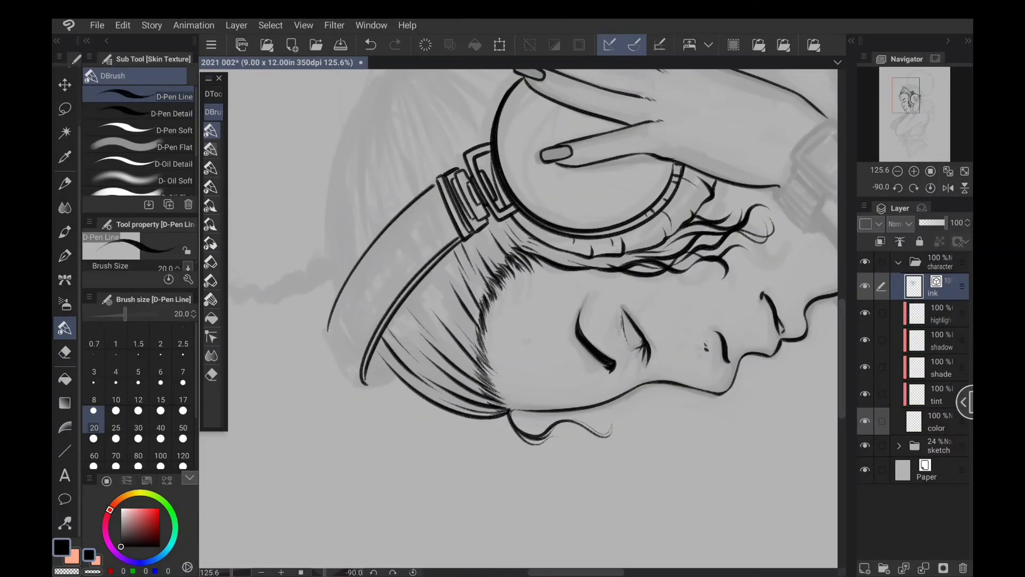
left_click_drag(327, 330, 361, 381)
mouse_move(556, 154)
left_mouse_down()
mouse_move(639, 288)
mouse_move(517, 312)
mouse_move(569, 235)
mouse_move(587, 243)
mouse_move(582, 470)
mouse_move(584, 462)
left_mouse_up()
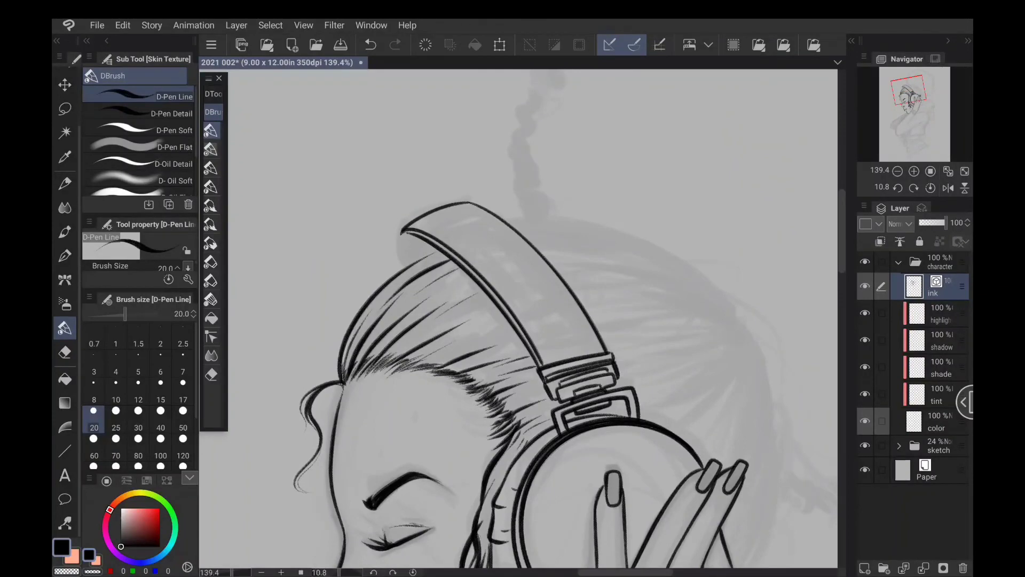
left_click_drag(404, 232, 402, 267)
key("ctrl+s")
Ink the outer contour of the back of the head and the hair strands running behind the fingers.
left_click_drag(777, 418, 627, 251)
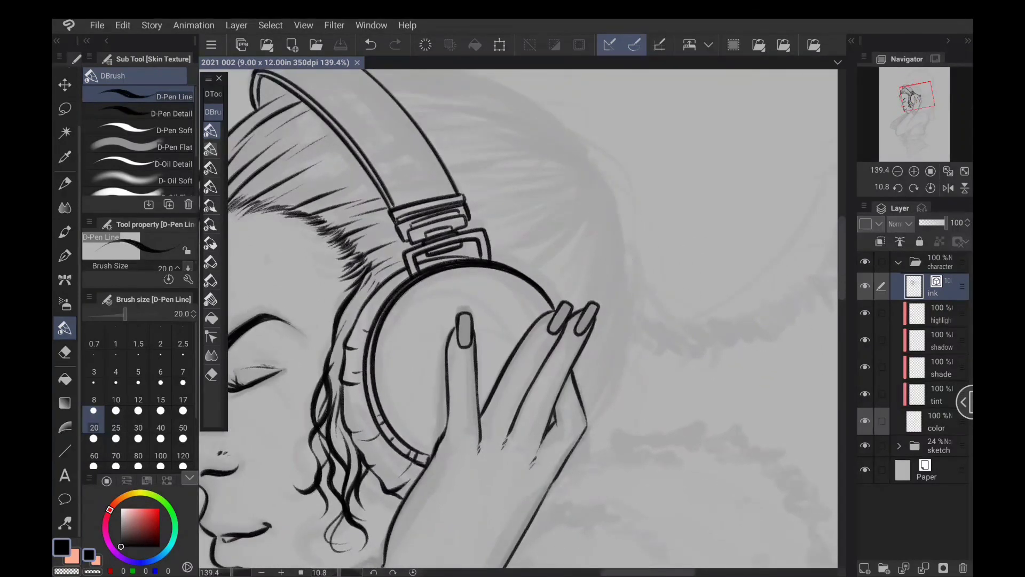
mouse_move(617, 214)
left_mouse_down()
mouse_move(618, 279)
mouse_move(590, 340)
left_mouse_up()
mouse_move(574, 375)
left_mouse_down()
mouse_move(621, 259)
mouse_move(623, 335)
mouse_move(586, 419)
mouse_move(582, 402)
left_mouse_up()
left_click_drag(624, 325, 588, 382)
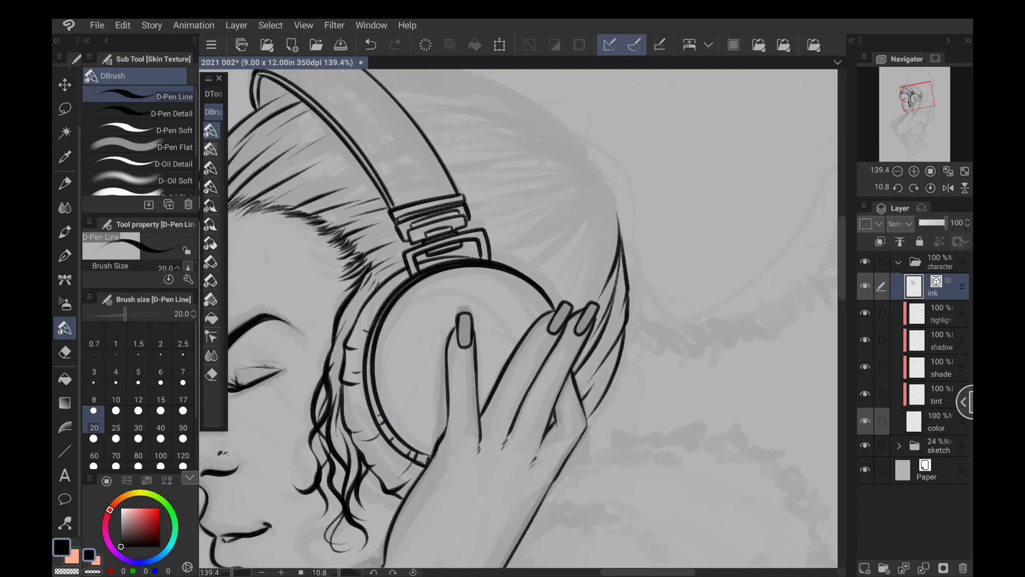
left_click_drag(616, 203, 576, 291)
left_click_drag(598, 246, 554, 307)
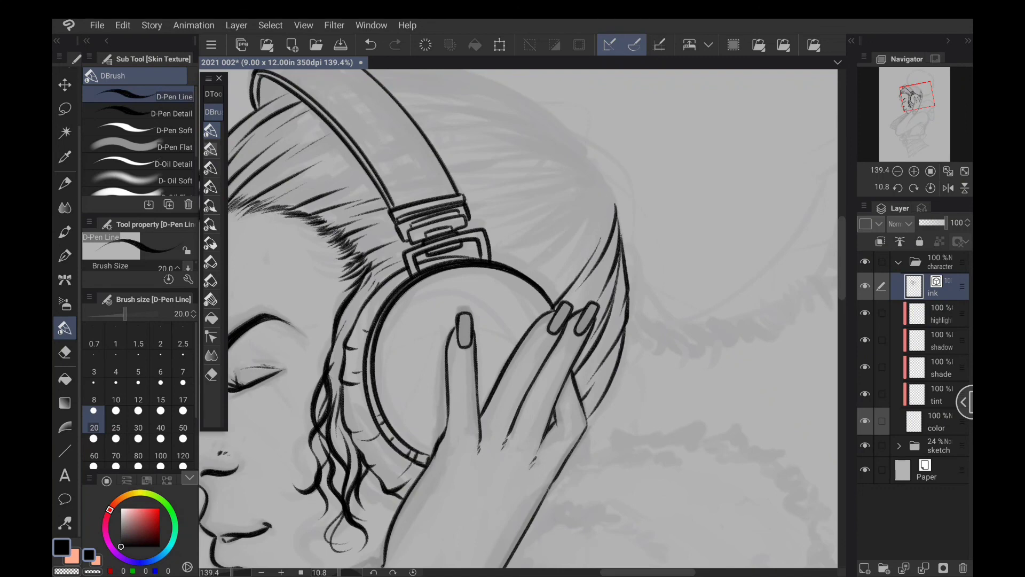
Ink the gathered hairline at the base of the bun and the strands sweeping from it toward the headphones.
mouse_move(506, 267)
left_mouse_down()
mouse_move(614, 194)
mouse_move(576, 150)
mouse_move(574, 176)
left_mouse_up()
left_click_drag(469, 226, 552, 198)
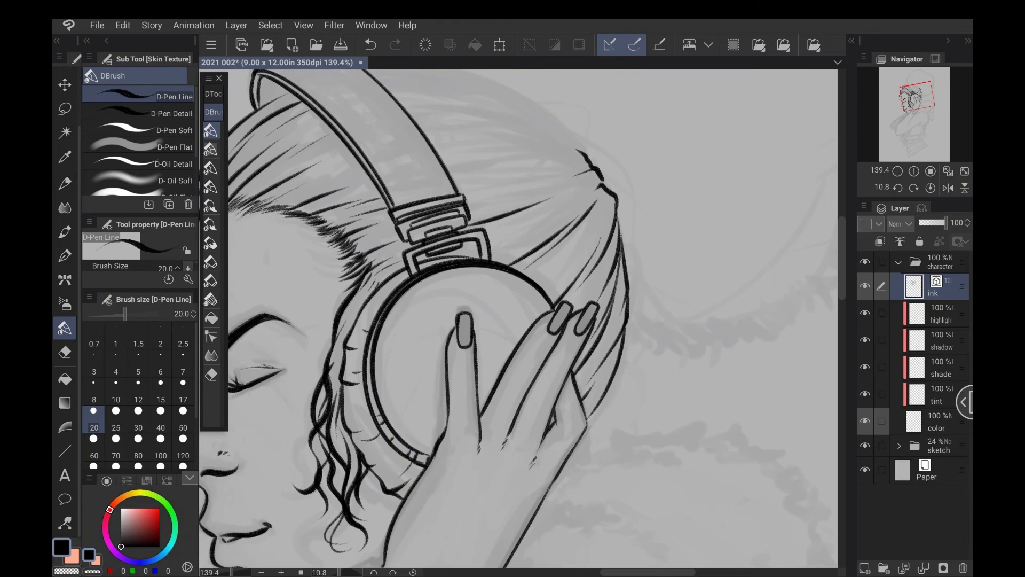
left_click_drag(488, 236, 556, 205)
left_click_drag(518, 299, 560, 434)
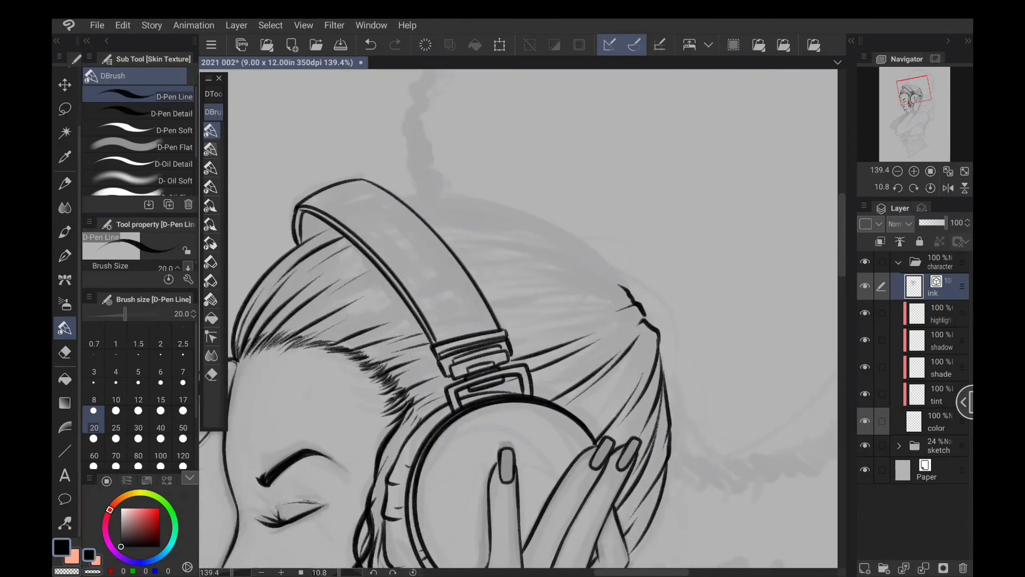
left_click_drag(585, 315, 509, 334)
left_click_drag(560, 307, 501, 320)
left_click_drag(604, 293, 527, 301)
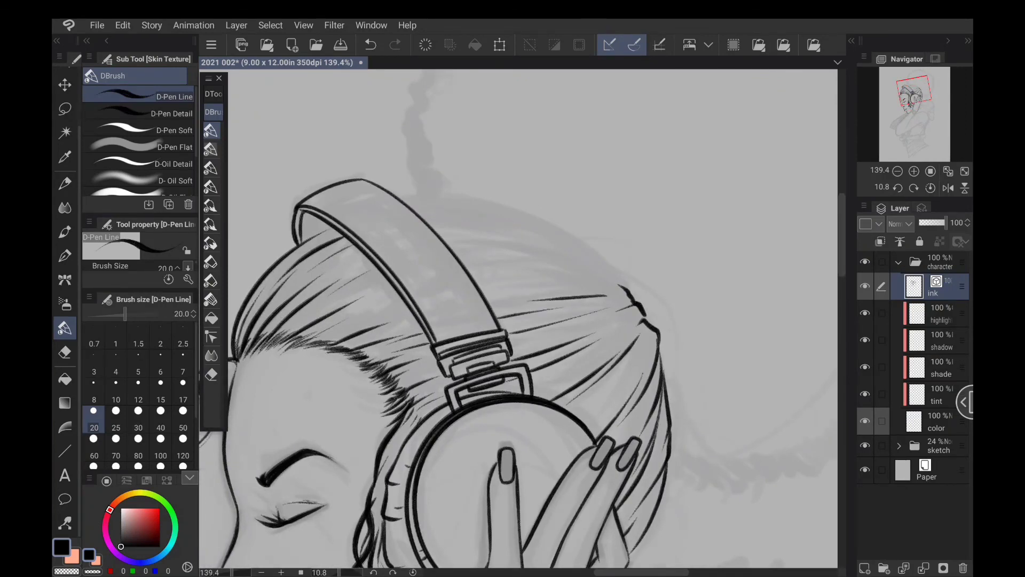
Ink the remaining strands behind the headband and the crown's outer contour up to the bun.
mouse_move(644, 318)
left_mouse_down()
mouse_move(607, 233)
mouse_move(534, 181)
left_mouse_up()
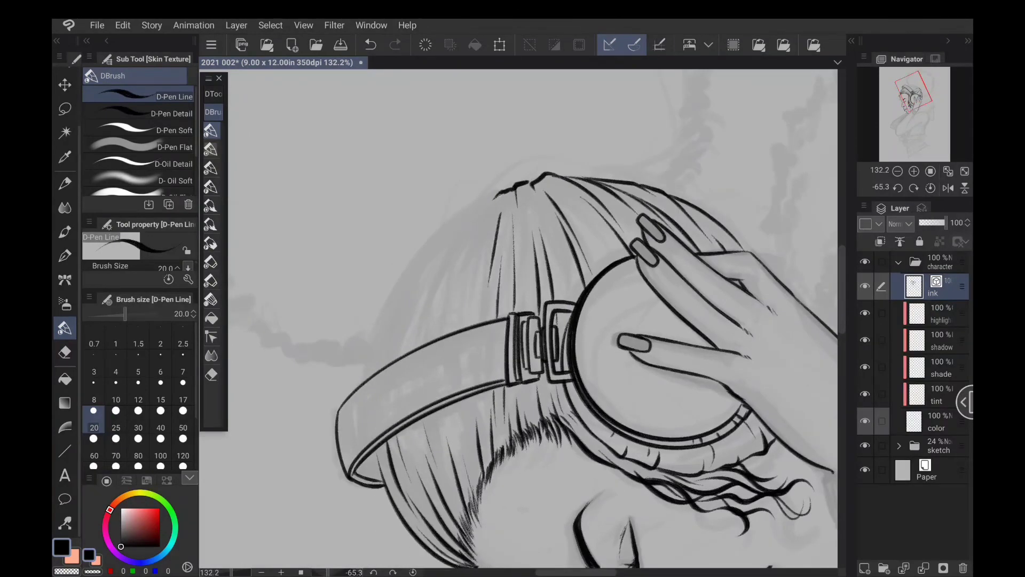
mouse_move(486, 236)
left_mouse_down()
mouse_move(465, 323)
mouse_move(437, 338)
left_mouse_up()
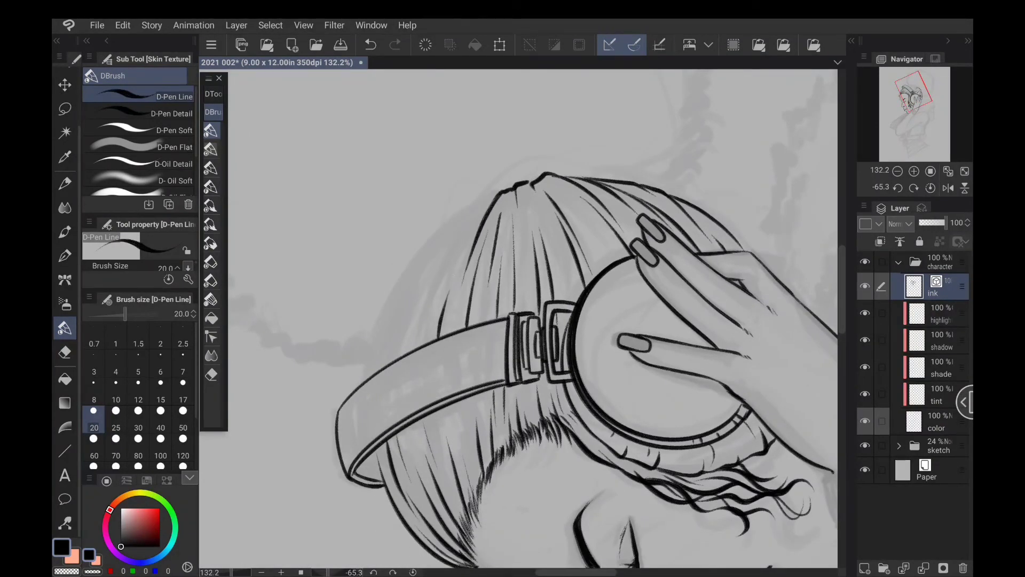
mouse_move(500, 192)
left_mouse_down()
mouse_move(467, 234)
mouse_move(441, 298)
mouse_move(488, 201)
mouse_move(437, 269)
mouse_move(407, 354)
left_mouse_up()
mouse_move(367, 380)
left_mouse_down()
mouse_move(407, 263)
mouse_move(432, 233)
left_mouse_up()
mouse_move(392, 319)
left_mouse_down()
mouse_move(432, 236)
mouse_move(472, 204)
left_mouse_up()
scroll(518, 318, "down", 2)
scroll(518, 318, "up", 3)
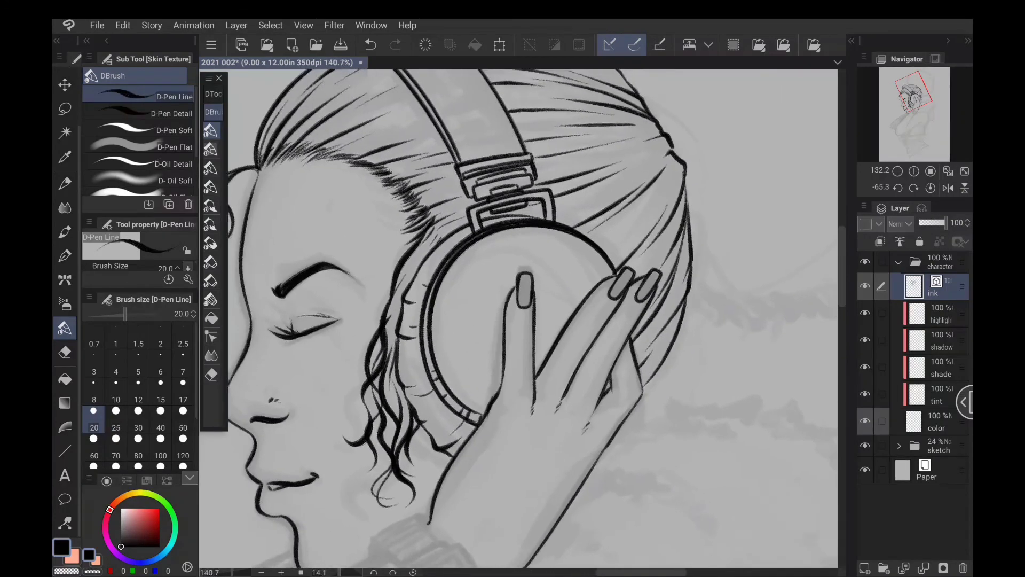
Ink the back edge of the bun with small curly strokes using D-Pen Detail, starting where it meets the back of the head.
scroll(518, 319, "down", 5)
scroll(518, 318, "down", 1)
mouse_move(587, 342)
left_mouse_down()
mouse_move(411, 403)
mouse_move(496, 454)
left_mouse_up()
scroll(518, 320, "up", 3)
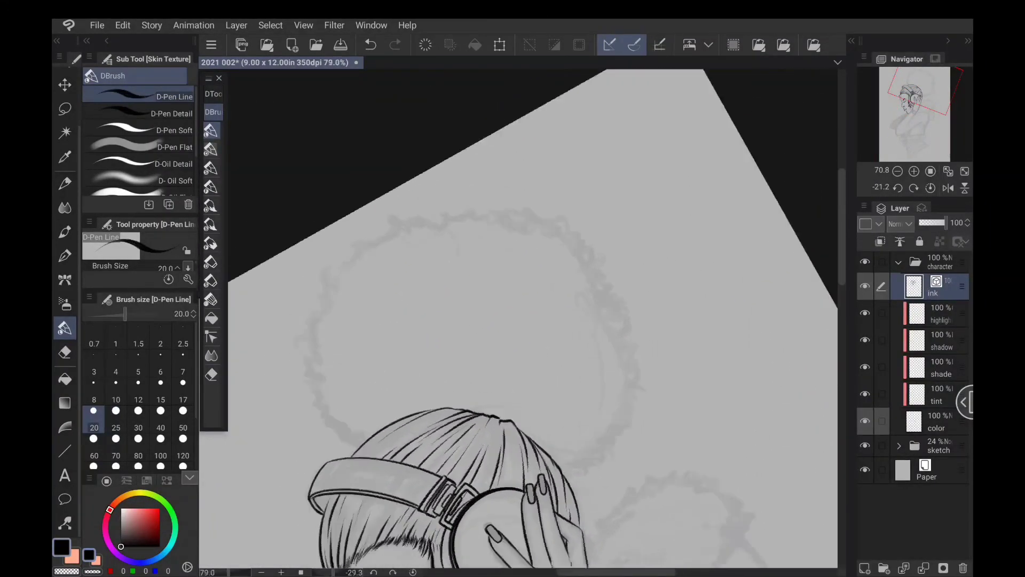
left_click_drag(627, 265, 569, 245)
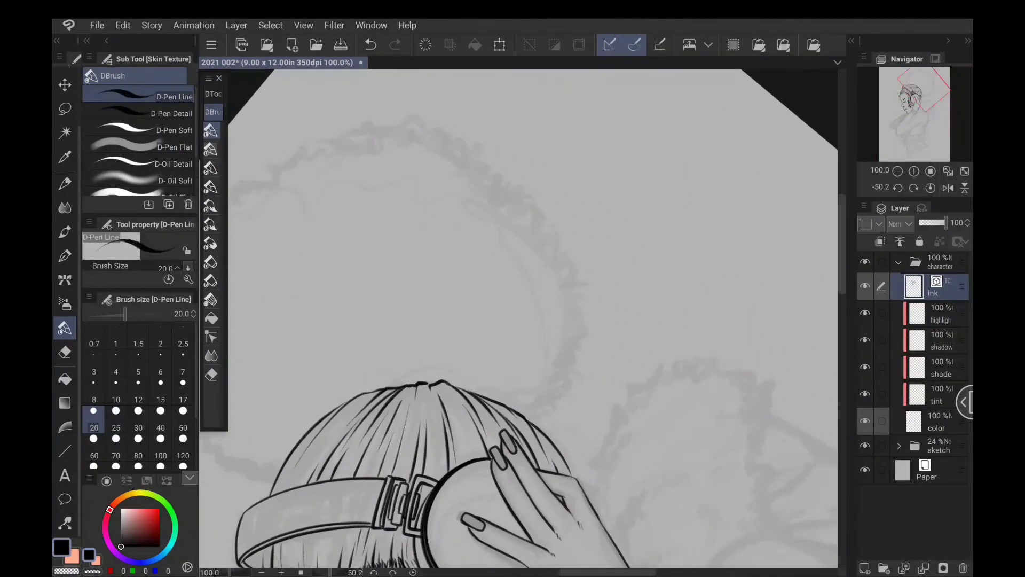
left_click(212, 149)
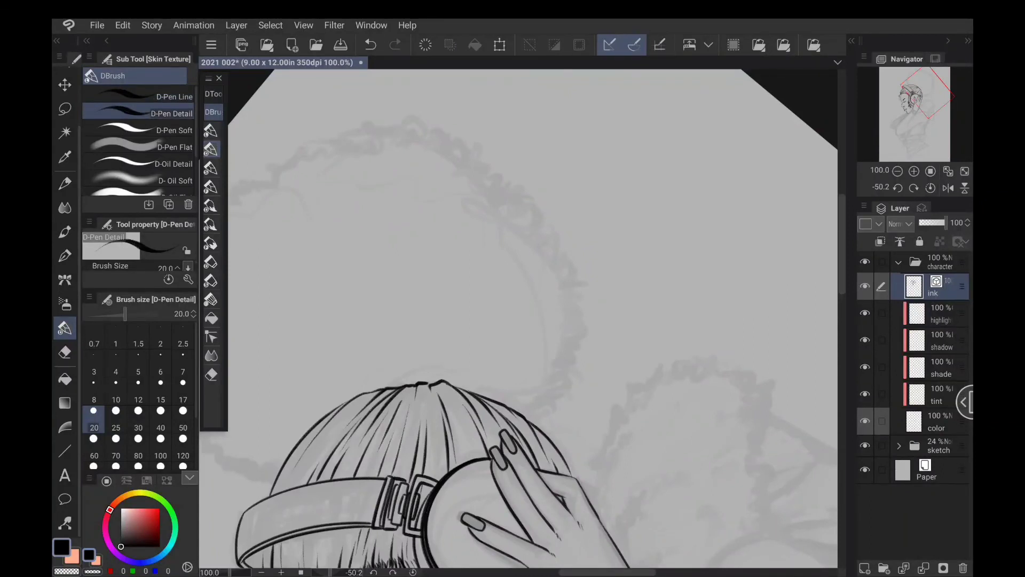
left_click_drag(537, 419, 559, 409)
mouse_move(562, 387)
left_mouse_down()
mouse_move(576, 371)
mouse_move(582, 318)
mouse_move(564, 246)
mouse_move(557, 256)
mouse_move(556, 234)
mouse_move(512, 178)
mouse_move(488, 171)
mouse_move(464, 144)
left_mouse_up()
left_click_drag(466, 150, 424, 127)
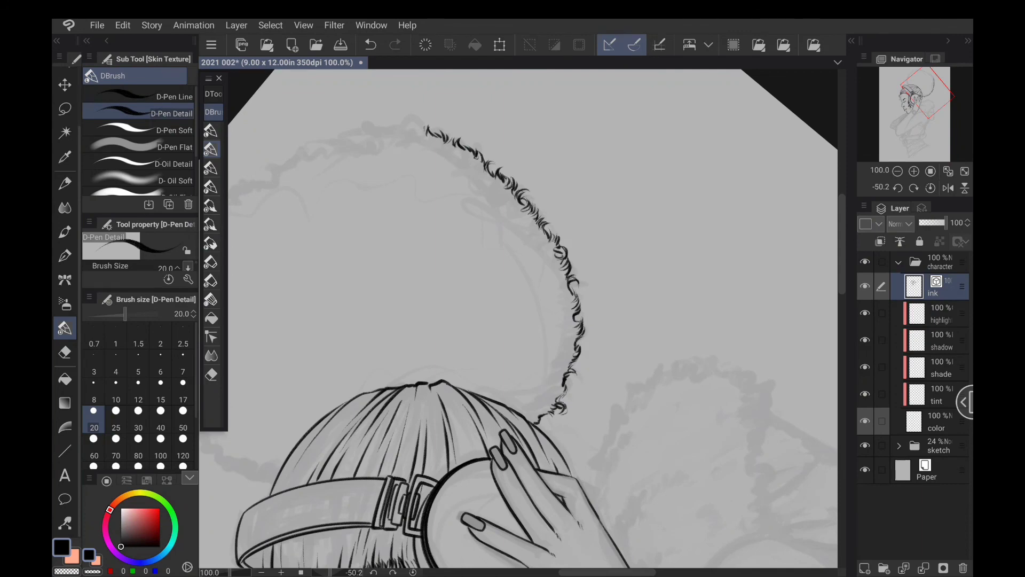
Continue the curly outline over the top of the bun and down its front side.
left_click_drag(518, 321, 628, 323)
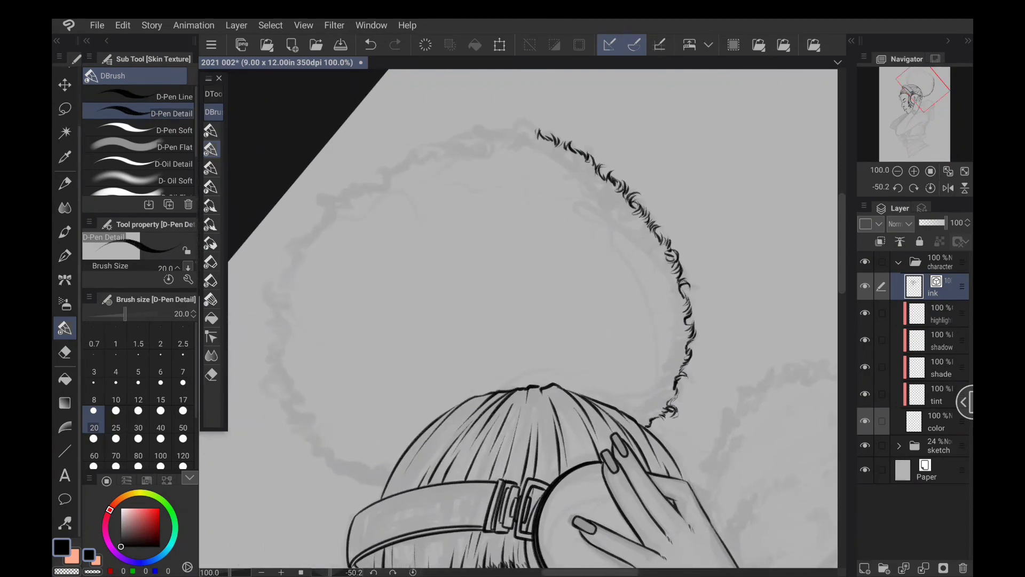
mouse_move(536, 136)
left_mouse_down()
mouse_move(523, 124)
mouse_move(460, 127)
mouse_move(402, 154)
left_mouse_up()
mouse_move(404, 160)
left_mouse_down()
mouse_move(383, 160)
mouse_move(364, 176)
left_mouse_up()
mouse_move(367, 182)
left_mouse_down()
mouse_move(331, 186)
mouse_move(312, 217)
left_mouse_up()
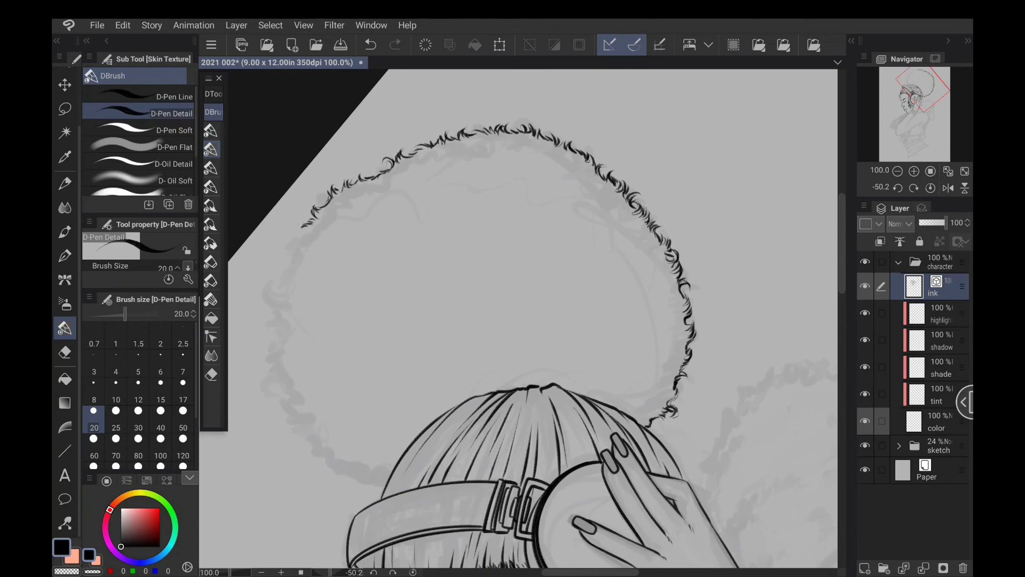
mouse_move(311, 226)
left_mouse_down()
mouse_move(288, 244)
mouse_move(263, 338)
mouse_move(268, 380)
mouse_move(295, 427)
left_mouse_up()
Close the bun's curly outline along its lower front edge to meet the hair above the headband.
left_click_drag(534, 342, 467, 286)
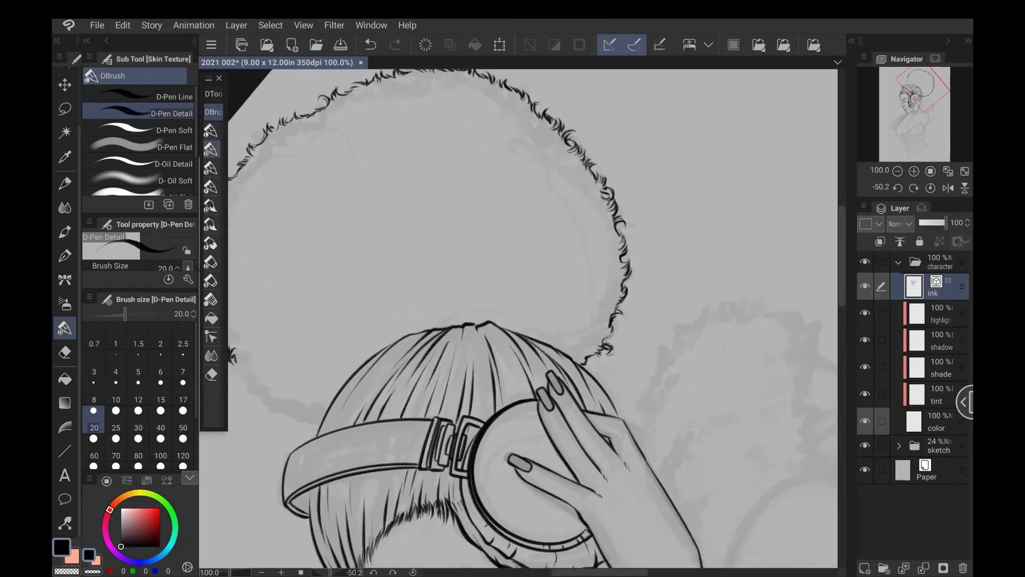
left_click_drag(481, 331, 536, 309)
mouse_move(295, 345)
left_mouse_down()
mouse_move(294, 366)
mouse_move(325, 394)
left_mouse_up()
mouse_move(334, 385)
left_mouse_down()
mouse_move(329, 396)
mouse_move(370, 409)
left_mouse_up()
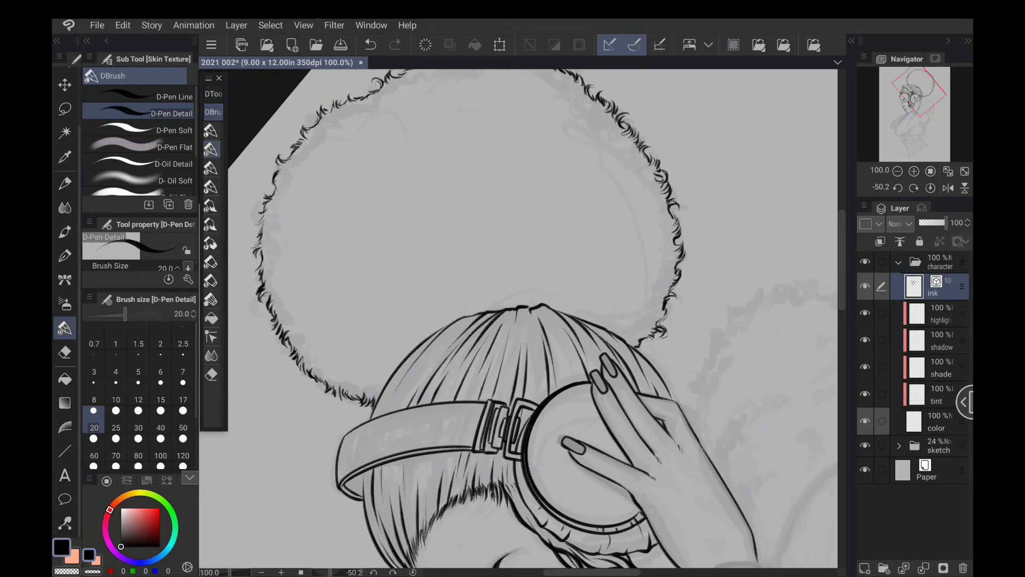
Ink the upper edge of the fur collar with short hair strokes from the hand around to its back corner.
left_click_drag(588, 267, 404, 321)
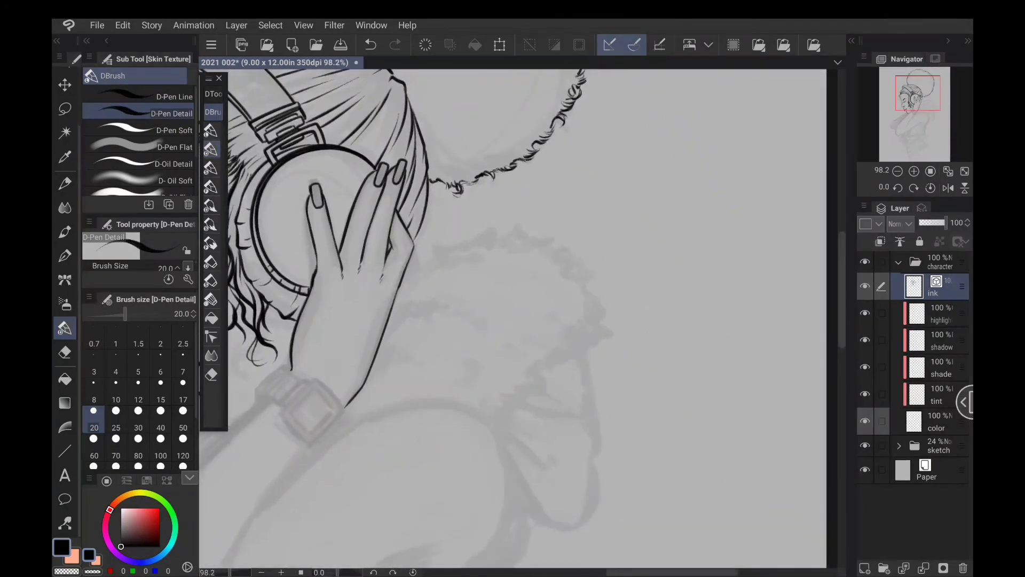
left_click_drag(619, 353, 579, 380)
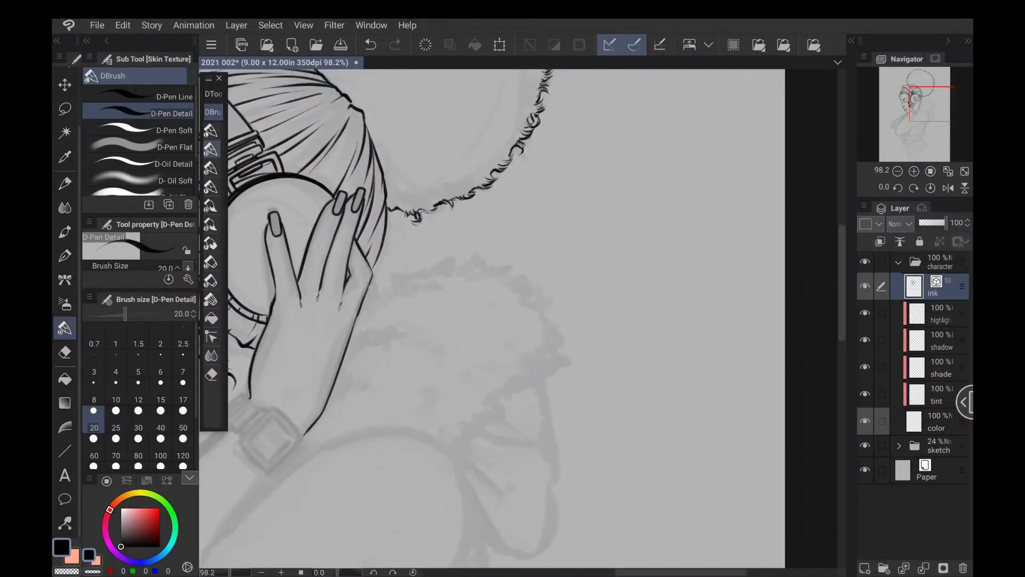
mouse_move(377, 281)
left_mouse_down()
mouse_move(368, 292)
mouse_move(415, 280)
left_mouse_up()
mouse_move(448, 263)
left_mouse_down()
mouse_move(418, 279)
mouse_move(435, 274)
left_mouse_up()
mouse_move(466, 257)
left_mouse_down()
mouse_move(444, 274)
mouse_move(510, 273)
mouse_move(521, 293)
left_mouse_up()
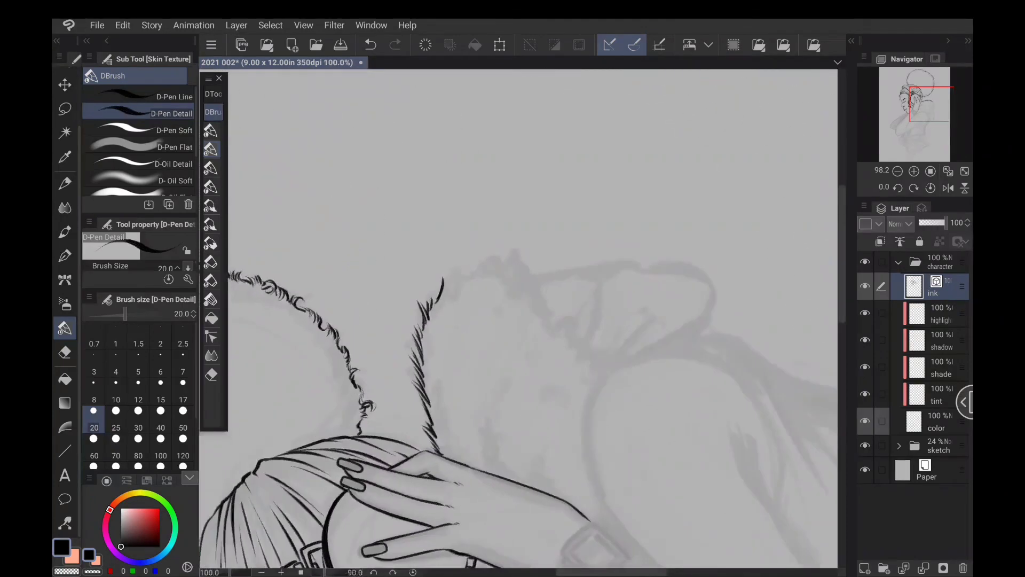
left_click_drag(440, 294, 454, 276)
mouse_move(451, 288)
left_mouse_down()
mouse_move(458, 269)
mouse_move(523, 257)
left_mouse_up()
Ink the lower edge of the fur collar from the shoulder to its back corner with short hair strokes.
left_click_drag(641, 321, 518, 197)
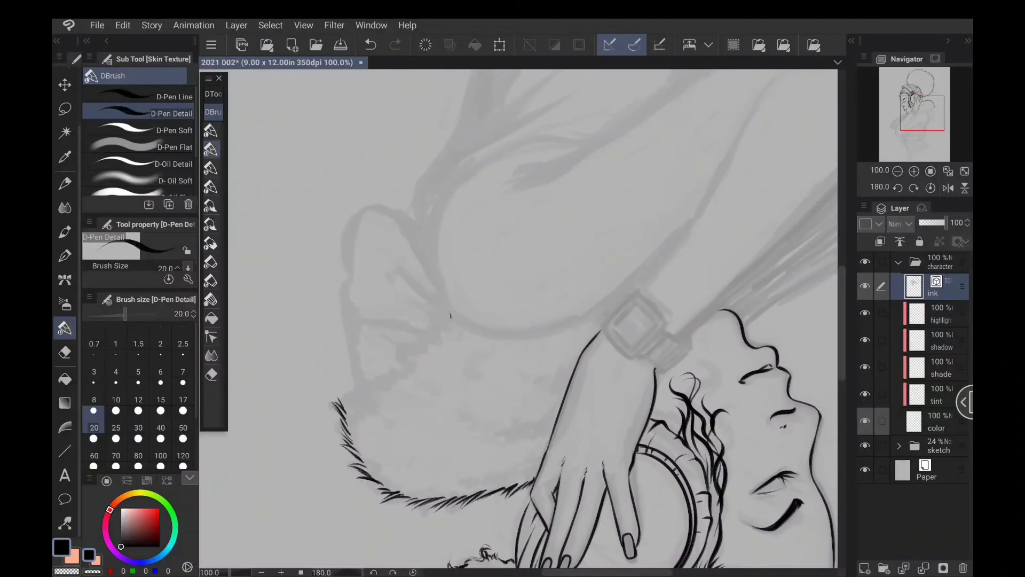
mouse_move(451, 304)
left_mouse_down()
mouse_move(411, 361)
mouse_move(363, 382)
left_mouse_up()
left_click_drag(534, 481, 569, 251)
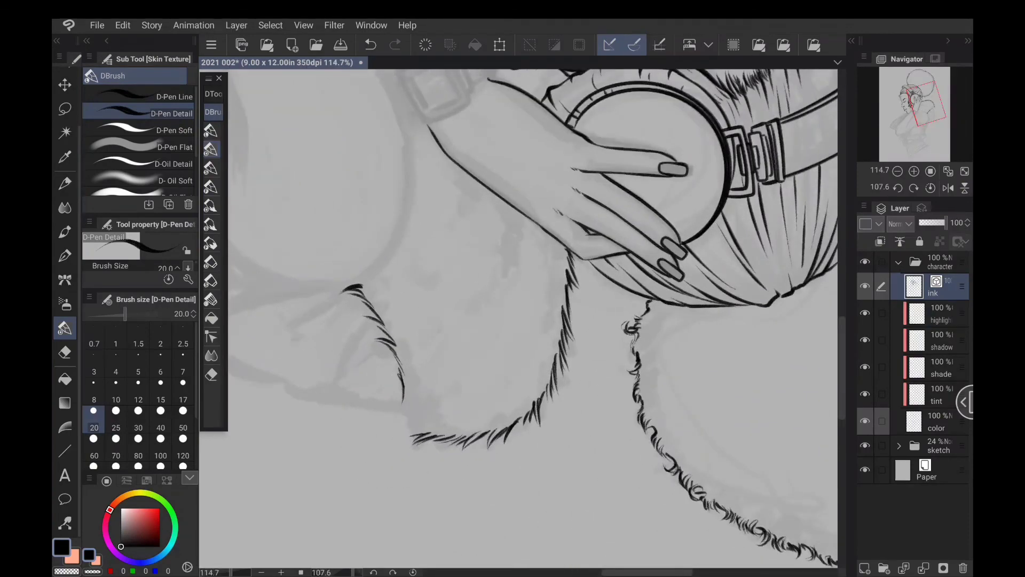
mouse_move(405, 386)
left_mouse_down()
mouse_move(397, 416)
mouse_move(408, 446)
left_mouse_up()
Add small clusters of fur strokes inside the collar, along the wrist and near its edges.
mouse_move(458, 271)
left_mouse_down()
mouse_move(466, 380)
mouse_move(502, 379)
mouse_move(508, 315)
left_mouse_up()
left_click_drag(407, 331, 425, 314)
left_click_drag(419, 325, 435, 309)
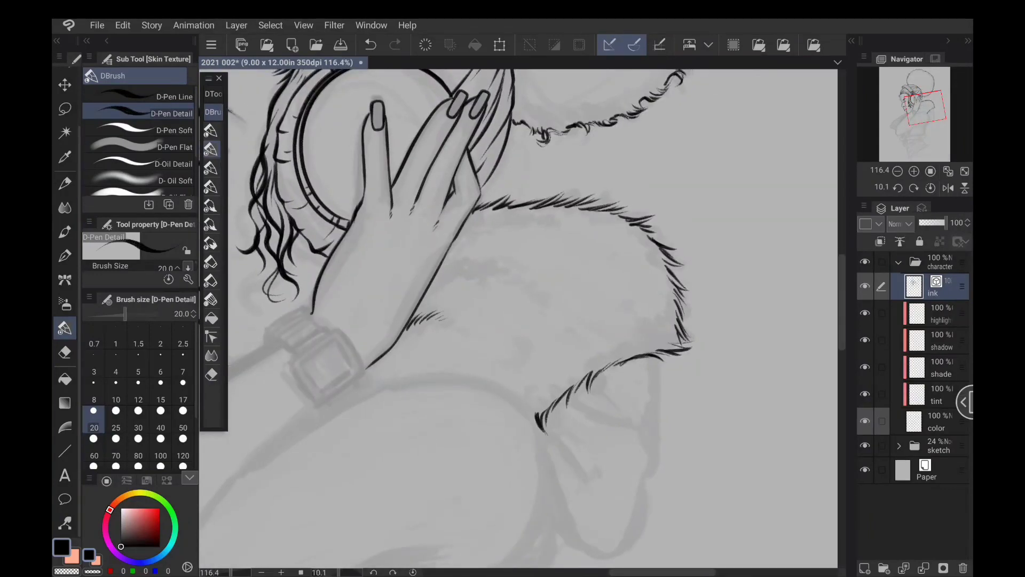
left_click_drag(439, 269, 459, 257)
left_click_drag(542, 226, 556, 220)
left_click_drag(551, 225, 566, 219)
left_click_drag(517, 342, 534, 357)
left_click_drag(521, 354, 523, 370)
left_click_drag(585, 336, 595, 340)
mouse_move(657, 307)
left_mouse_down()
mouse_move(663, 296)
mouse_move(654, 313)
left_mouse_up()
left_click_drag(641, 331, 646, 321)
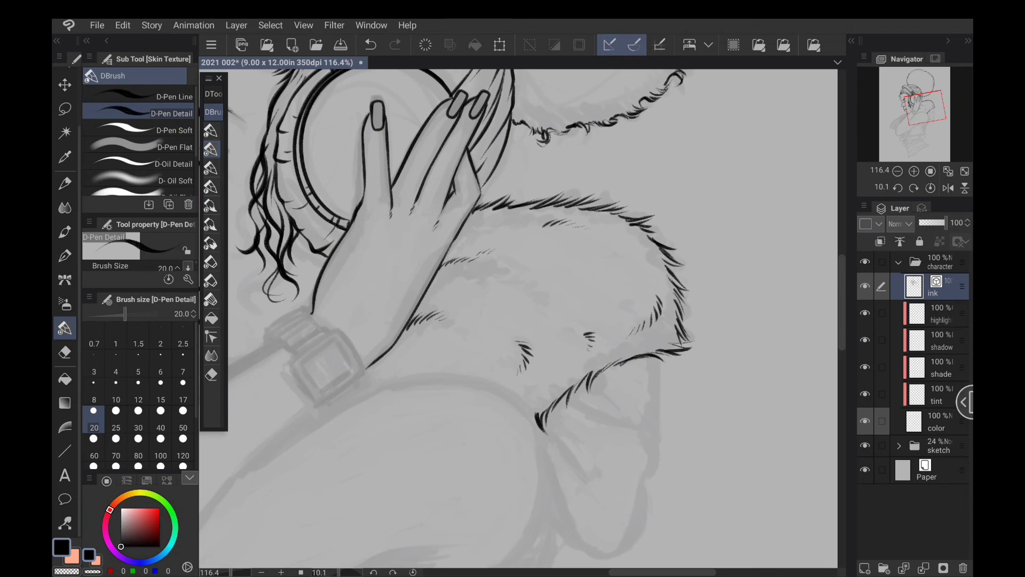
left_click_drag(375, 373, 385, 368)
Ink the outline of the jacket's hanging fabric below the fur collar with D-Pen Line.
mouse_move(641, 454)
left_mouse_down()
mouse_move(588, 407)
mouse_move(563, 314)
mouse_move(746, 192)
left_mouse_up()
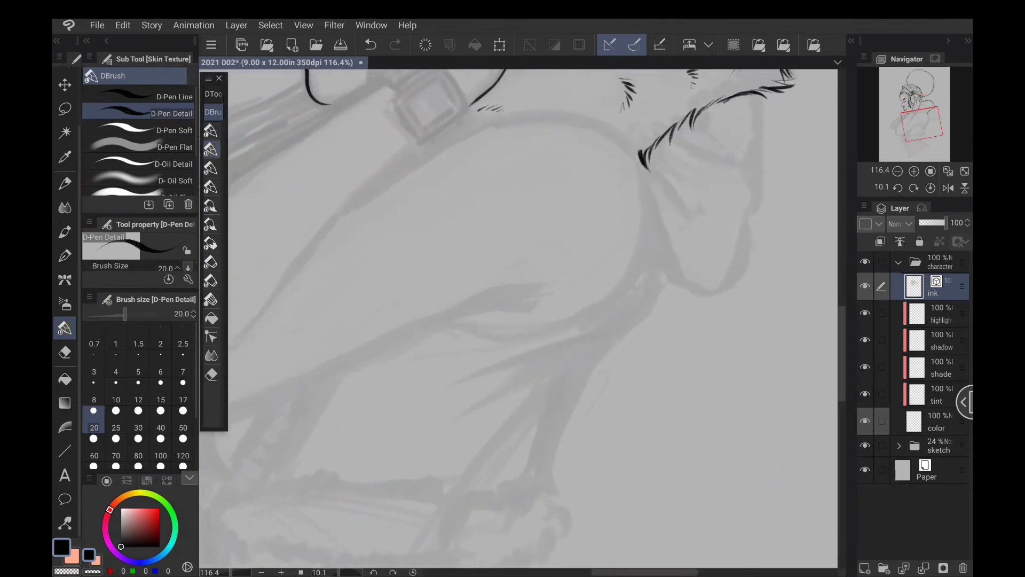
left_click_drag(622, 216, 473, 420)
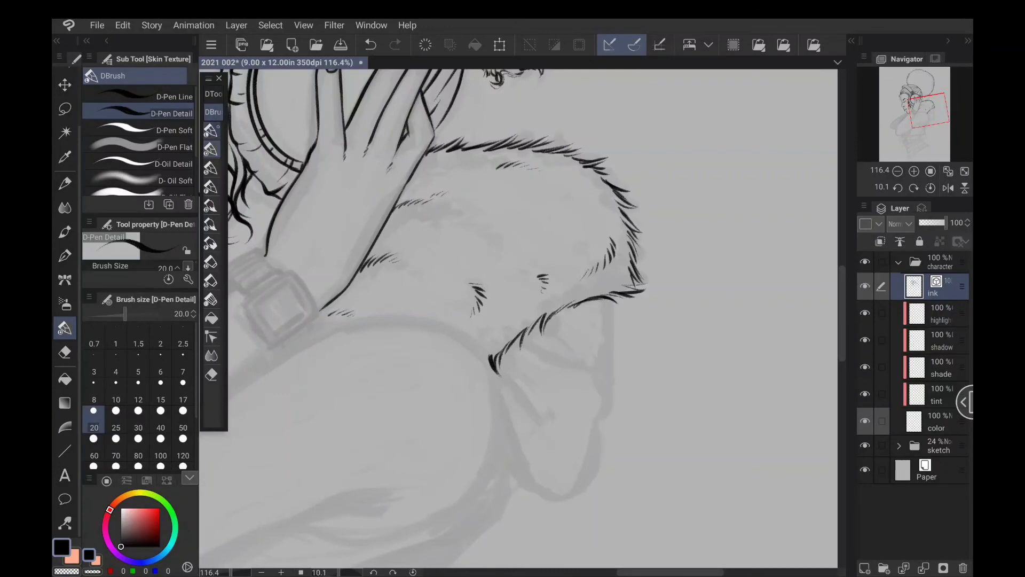
left_click(211, 130)
left_click_drag(655, 390, 553, 345)
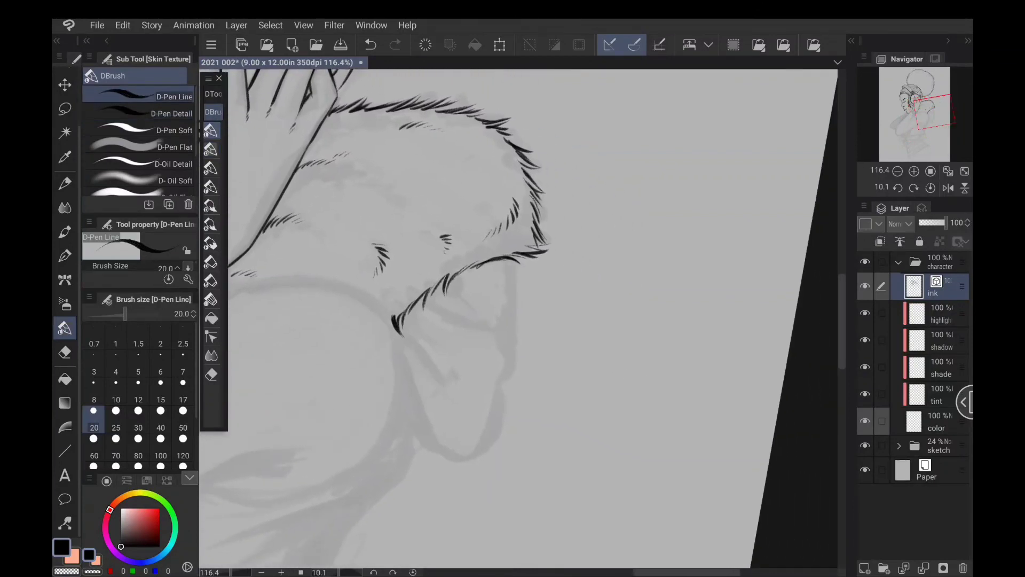
mouse_move(512, 261)
left_mouse_down()
mouse_move(510, 355)
mouse_move(487, 444)
mouse_move(456, 456)
mouse_move(425, 444)
mouse_move(401, 412)
left_mouse_up()
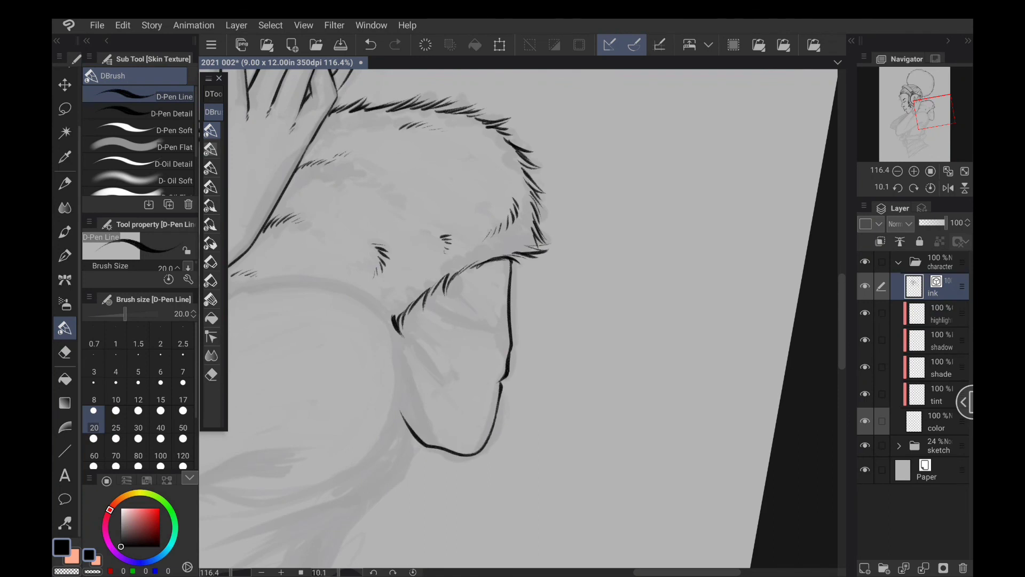
Ink the inner edge, overlap and fold lines of the fabric hanging below the fur collar.
mouse_move(395, 331)
left_mouse_down()
mouse_move(431, 427)
mouse_move(449, 441)
left_mouse_up()
left_click_drag(403, 334, 459, 383)
left_click_drag(423, 300, 459, 323)
mouse_move(501, 382)
left_mouse_down()
mouse_move(449, 361)
mouse_move(425, 337)
left_mouse_up()
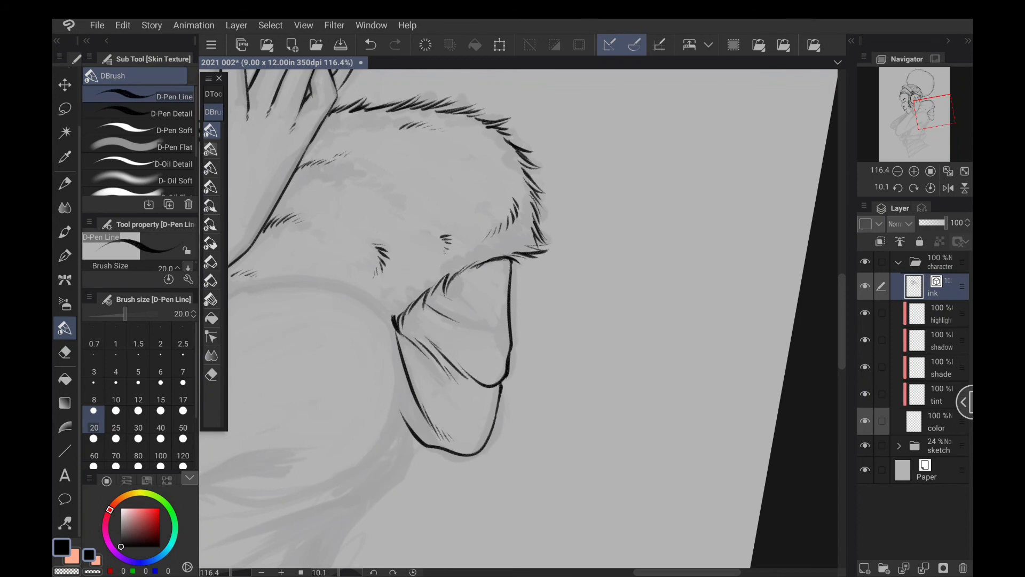
left_click_drag(570, 301, 654, 309)
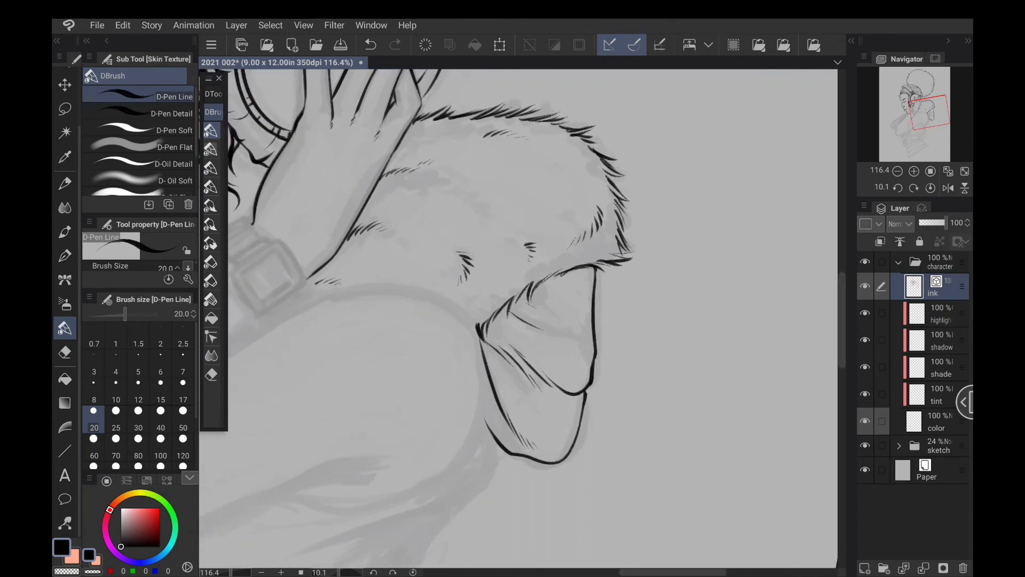
mouse_move(533, 306)
left_mouse_down()
mouse_move(574, 304)
mouse_move(578, 295)
left_mouse_up()
Ink the rounded shoulder and upper arm contour, plus the jacket edge and folds wrapping beneath it.
mouse_move(476, 326)
left_mouse_down()
mouse_move(575, 201)
mouse_move(586, 203)
mouse_move(590, 266)
mouse_move(567, 332)
mouse_move(514, 369)
mouse_move(435, 378)
mouse_move(400, 369)
mouse_move(516, 333)
mouse_move(545, 350)
left_mouse_up()
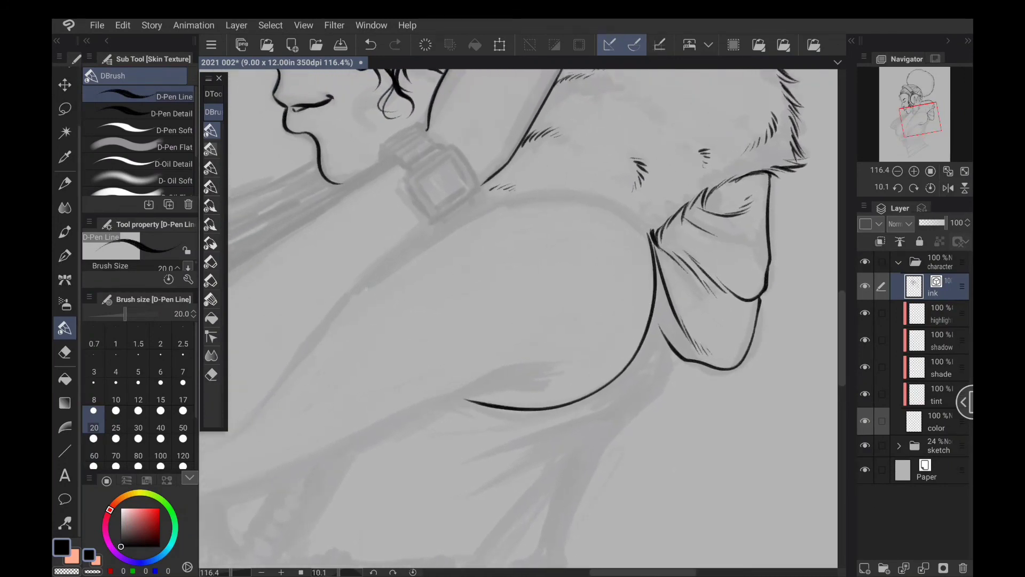
mouse_move(353, 293)
left_mouse_down()
mouse_move(470, 219)
mouse_move(558, 191)
mouse_move(634, 215)
mouse_move(647, 235)
mouse_move(566, 246)
mouse_move(474, 295)
mouse_move(490, 329)
left_mouse_up()
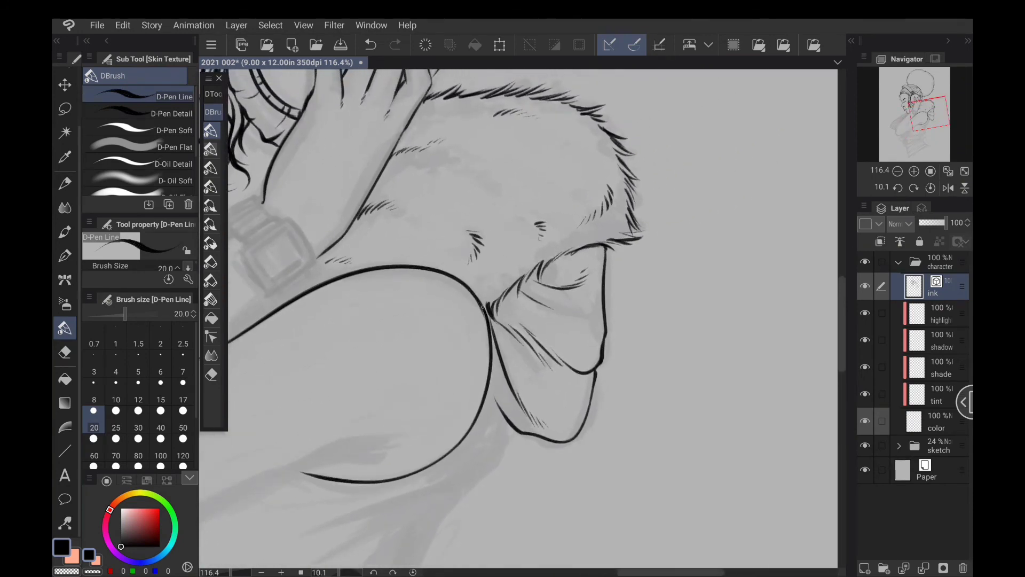
left_click_drag(589, 429, 670, 358)
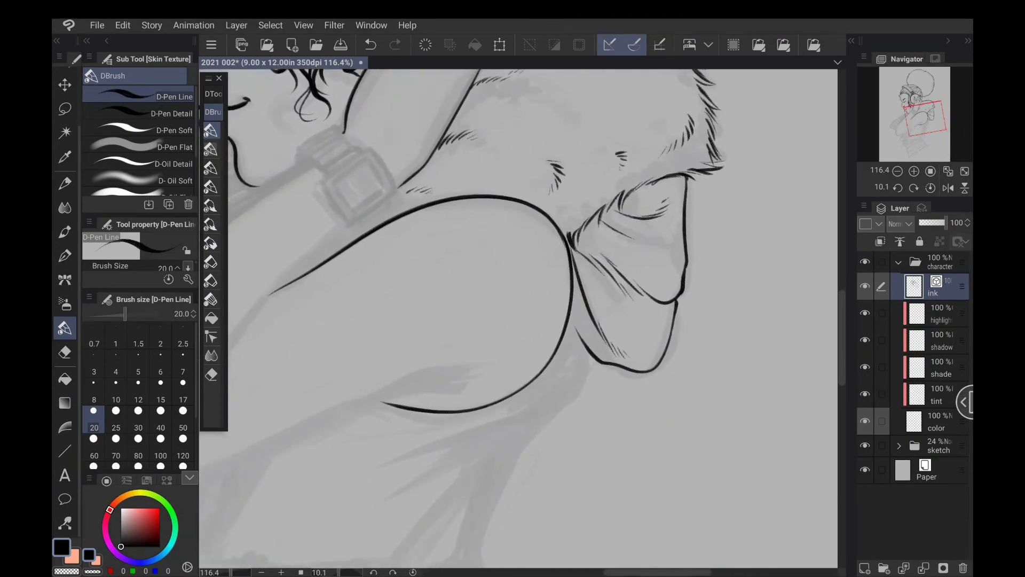
mouse_move(569, 247)
left_mouse_down()
mouse_move(578, 330)
mouse_move(533, 389)
left_mouse_up()
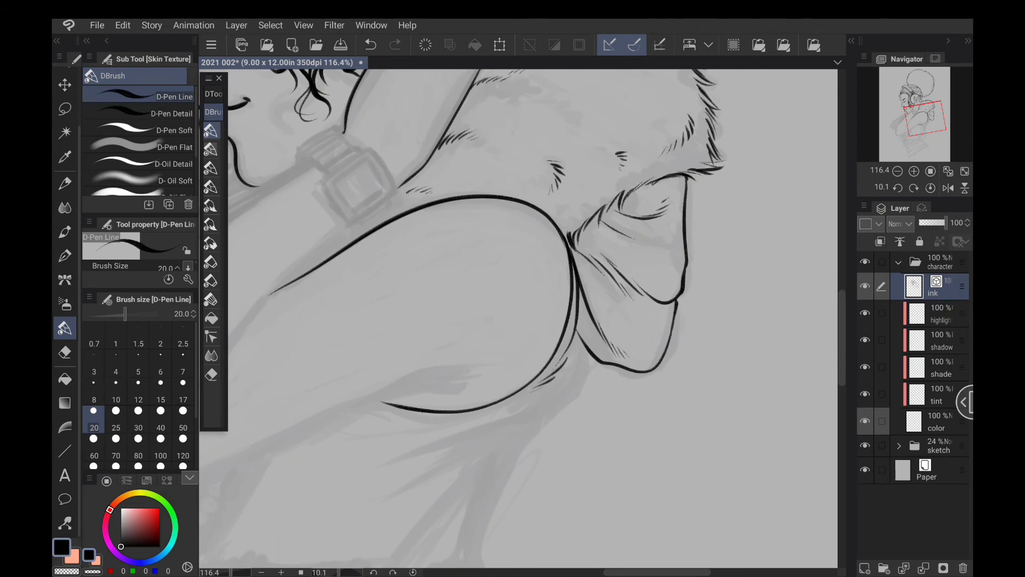
left_click_drag(539, 342, 497, 322)
mouse_move(548, 333)
left_mouse_down()
mouse_move(540, 365)
mouse_move(616, 332)
mouse_move(582, 356)
mouse_move(438, 399)
mouse_move(409, 427)
left_mouse_up()
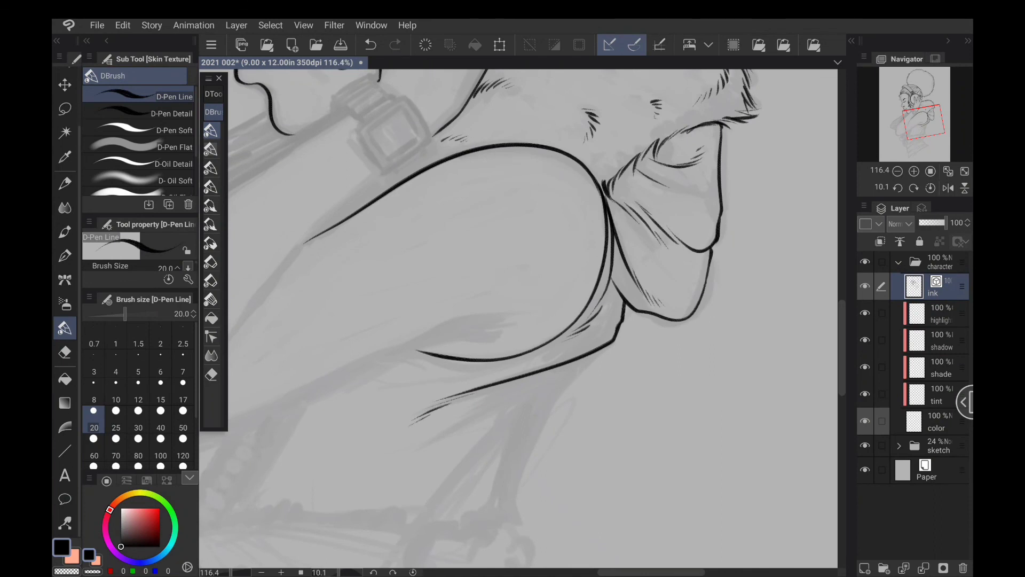
Ink the second fold line under the upper arm and the jacket's back contour curving down to the fur hem.
mouse_move(619, 357)
left_mouse_down()
mouse_move(655, 323)
mouse_move(624, 327)
mouse_move(491, 395)
left_mouse_up()
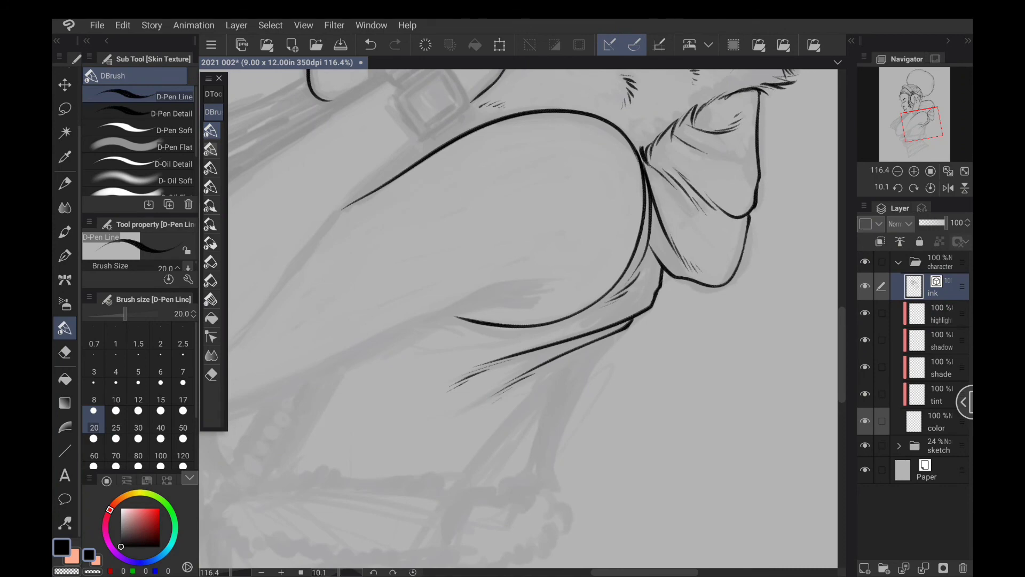
left_click_drag(378, 365, 362, 373)
left_click_drag(644, 384, 606, 338)
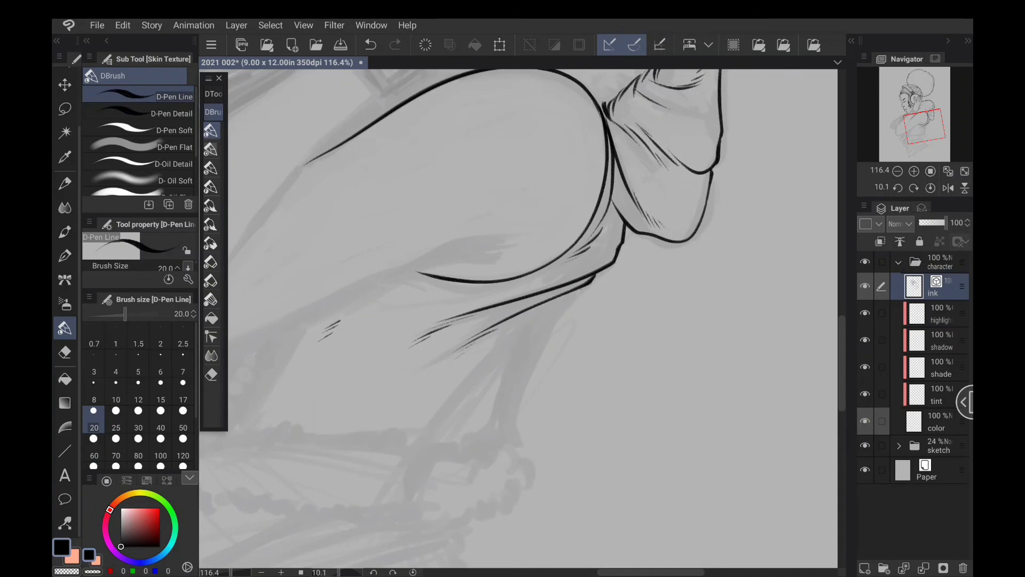
mouse_move(582, 288)
left_mouse_down()
mouse_move(526, 376)
mouse_move(511, 442)
left_mouse_up()
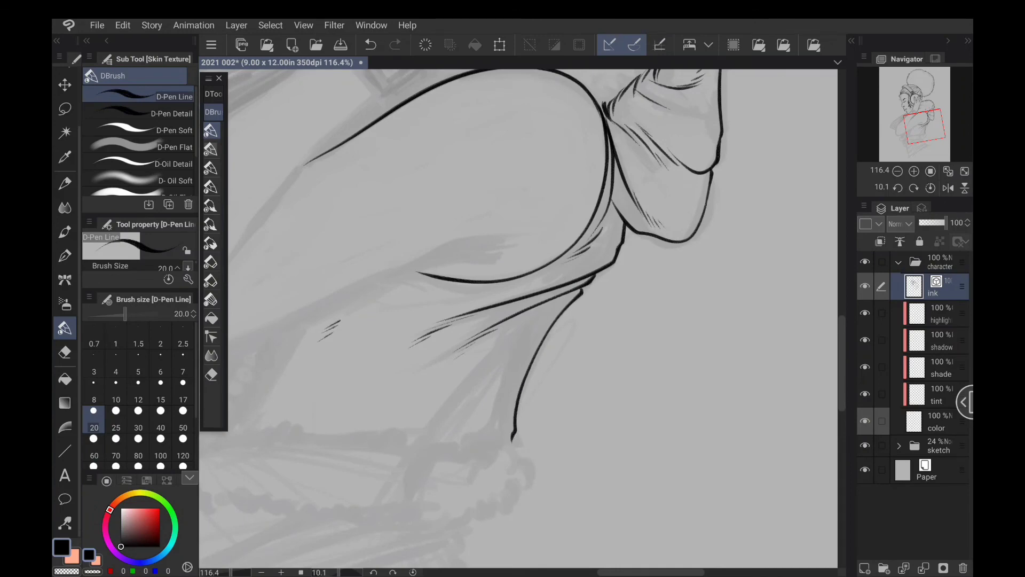
Add small clusters of short crease strokes across the jacket body, near its back contour and above the hem.
left_click_drag(513, 382, 507, 385)
left_click_drag(440, 424, 436, 431)
left_click_drag(470, 321, 565, 331)
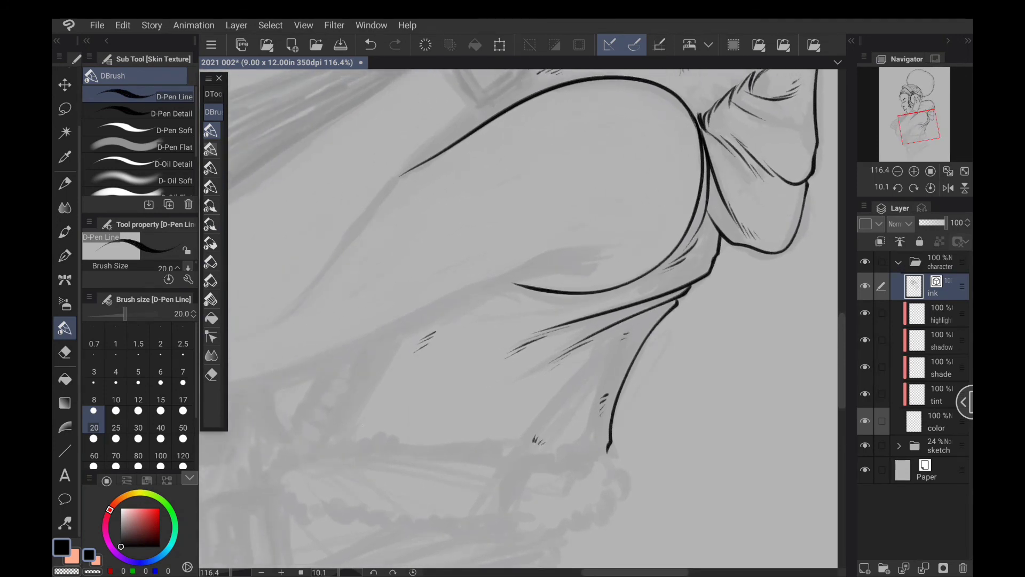
left_click_drag(368, 421, 361, 433)
left_click_drag(647, 450, 707, 464)
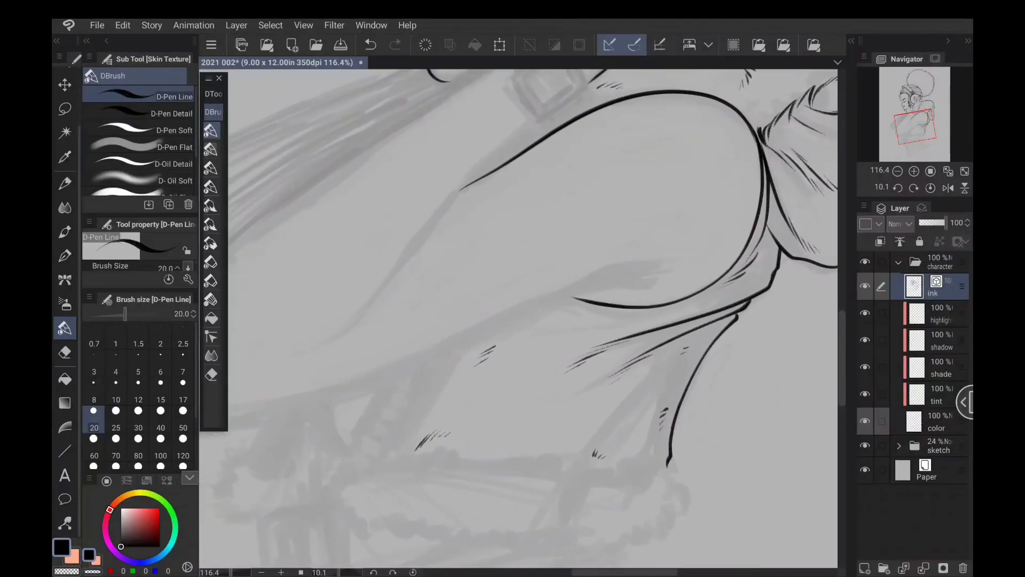
Ink the slanted double edge line of the zipper on the jacket's front, with small stitch marks beside it.
left_click_drag(443, 359, 377, 469)
left_click_drag(444, 359, 373, 469)
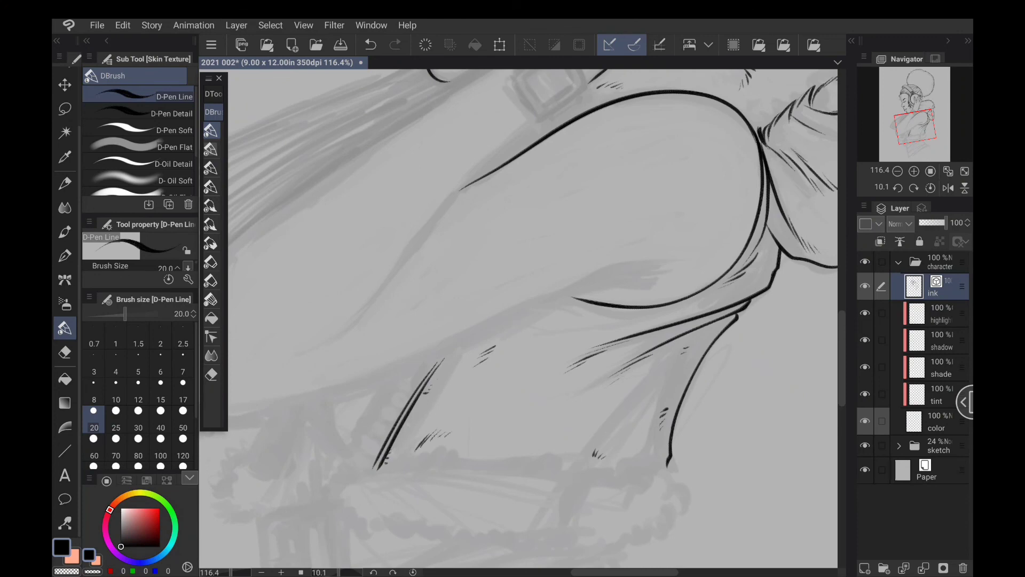
scroll(518, 320, "up", 2)
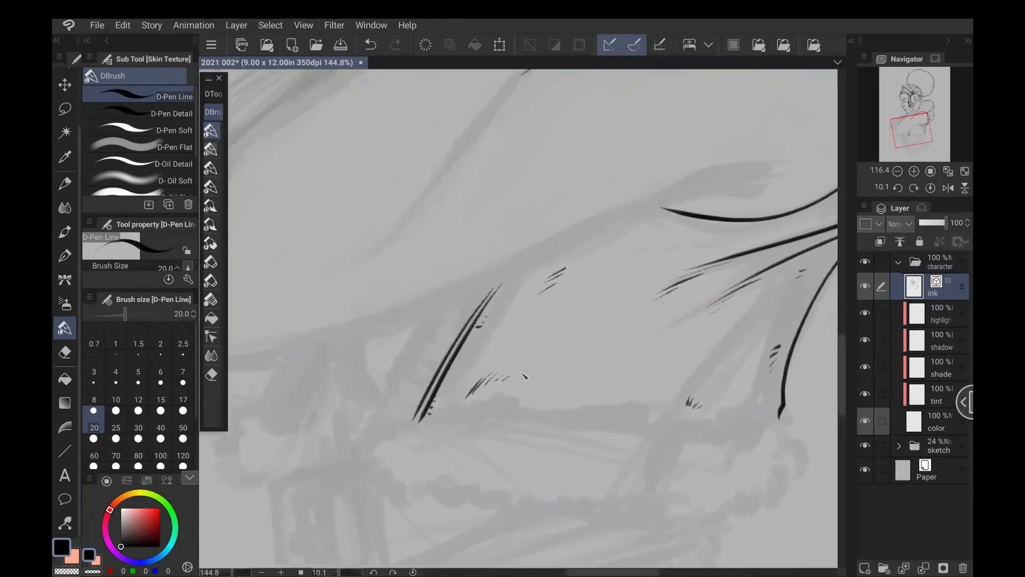
left_click_drag(524, 376, 517, 391)
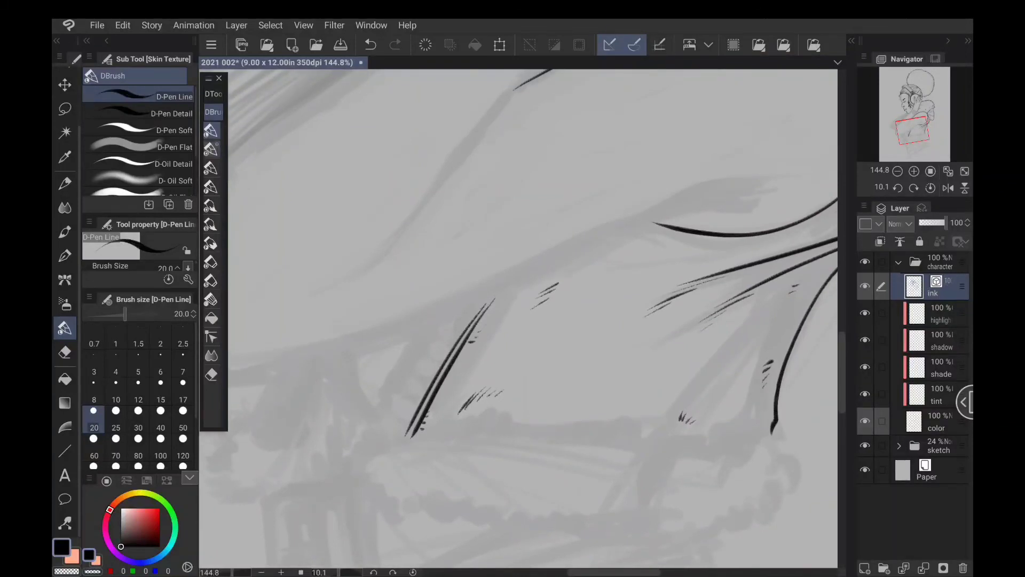
Draw the zipper's bumpy outer edge and individual teeth along the slanted jacket edge with D-Pen Detail.
left_click(211, 150)
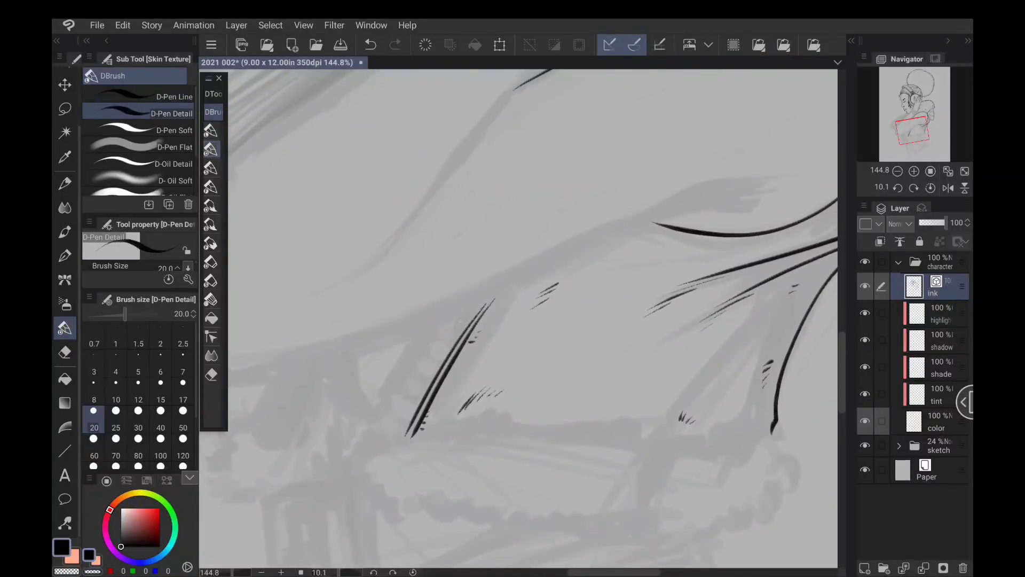
left_click_drag(463, 316, 393, 431)
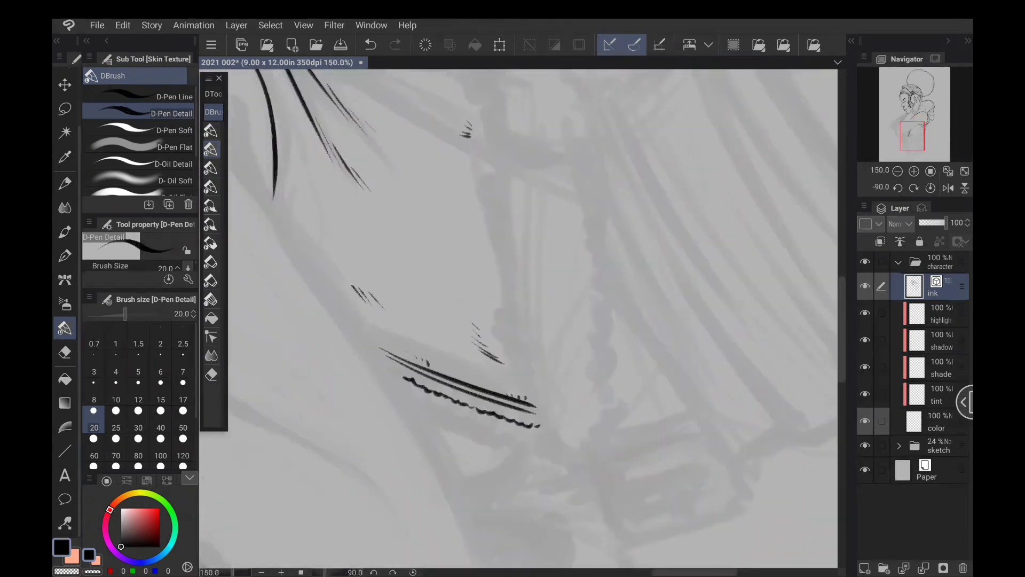
mouse_move(401, 365)
left_mouse_down()
mouse_move(404, 379)
mouse_move(461, 401)
left_mouse_up()
mouse_move(469, 394)
left_mouse_down()
mouse_move(466, 404)
mouse_move(535, 429)
left_mouse_up()
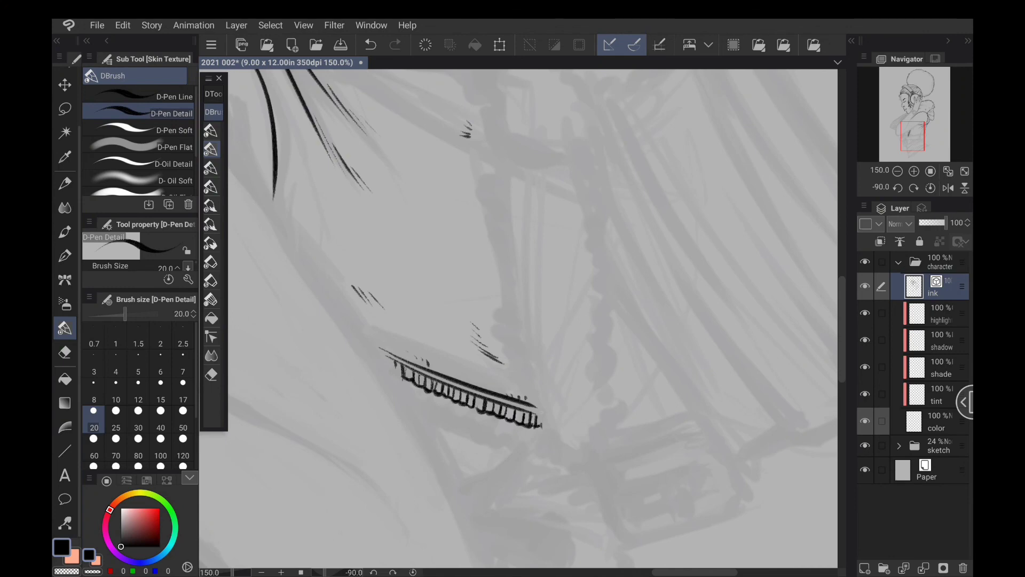
mouse_move(465, 388)
left_mouse_down()
mouse_move(447, 337)
mouse_move(458, 236)
mouse_move(499, 198)
mouse_move(453, 335)
left_mouse_up()
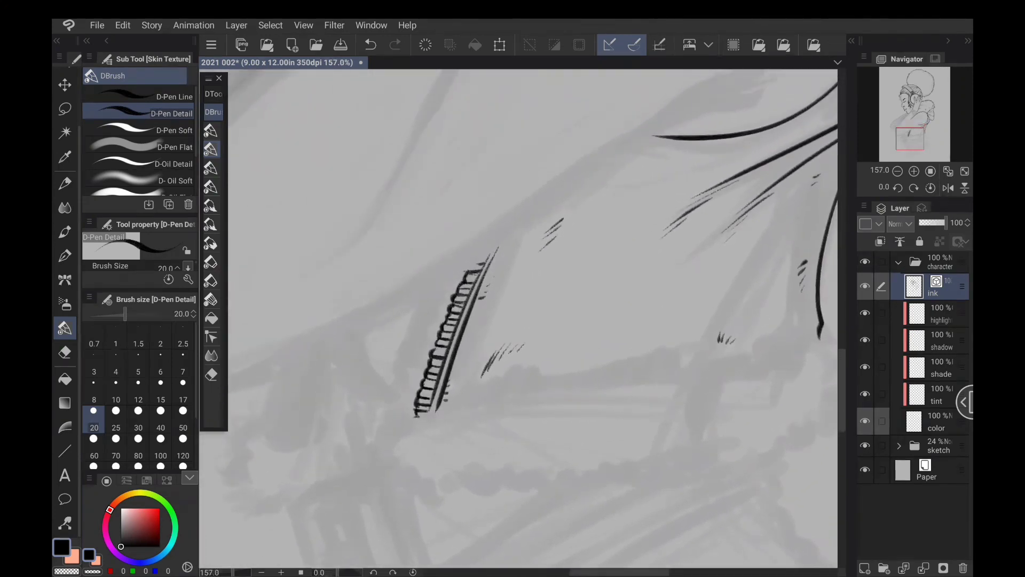
left_click(211, 130)
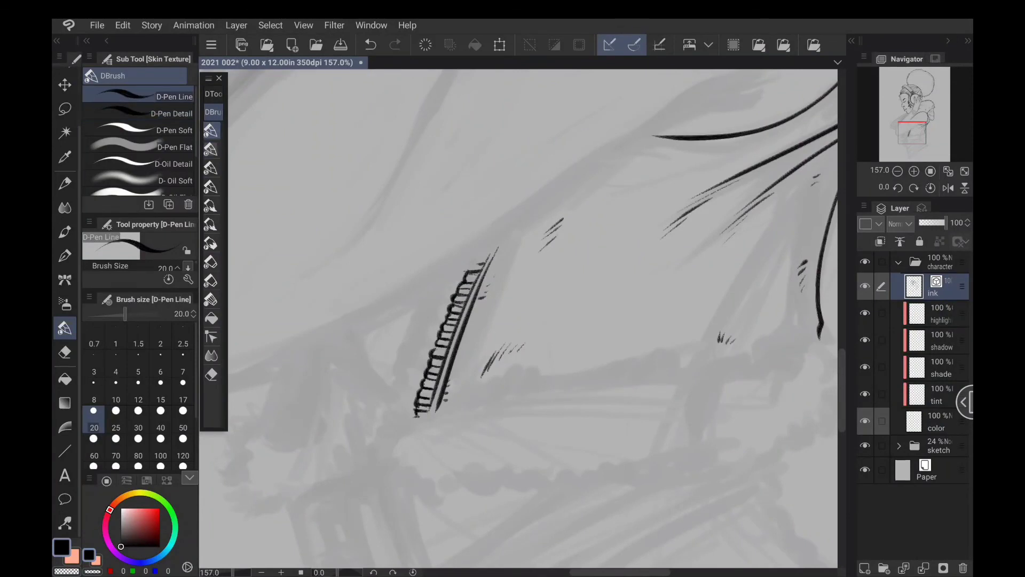
left_click_drag(464, 321, 414, 248)
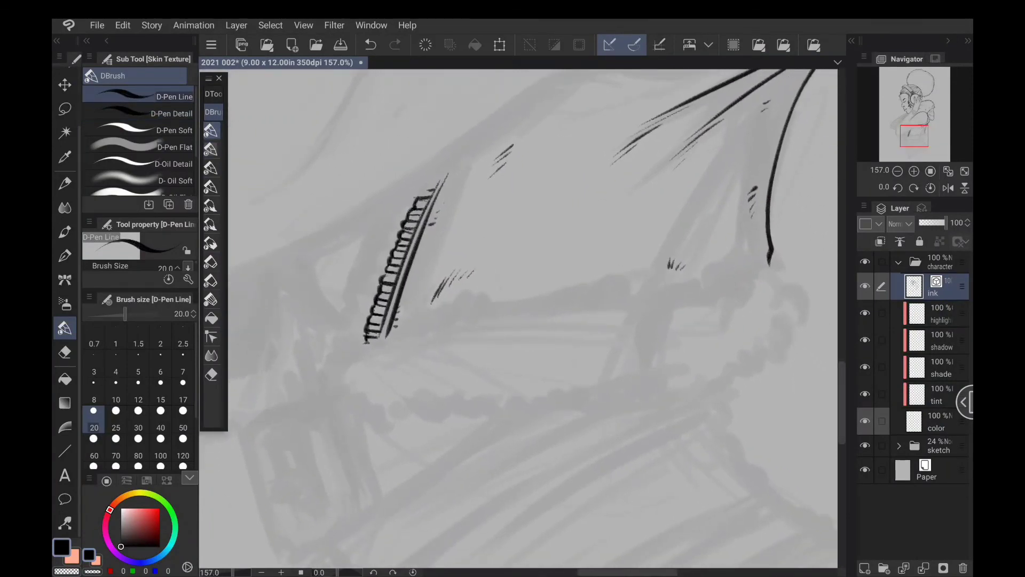
left_click_drag(427, 299, 510, 343)
mouse_move(383, 311)
left_mouse_down()
mouse_move(392, 343)
mouse_move(419, 364)
left_mouse_up()
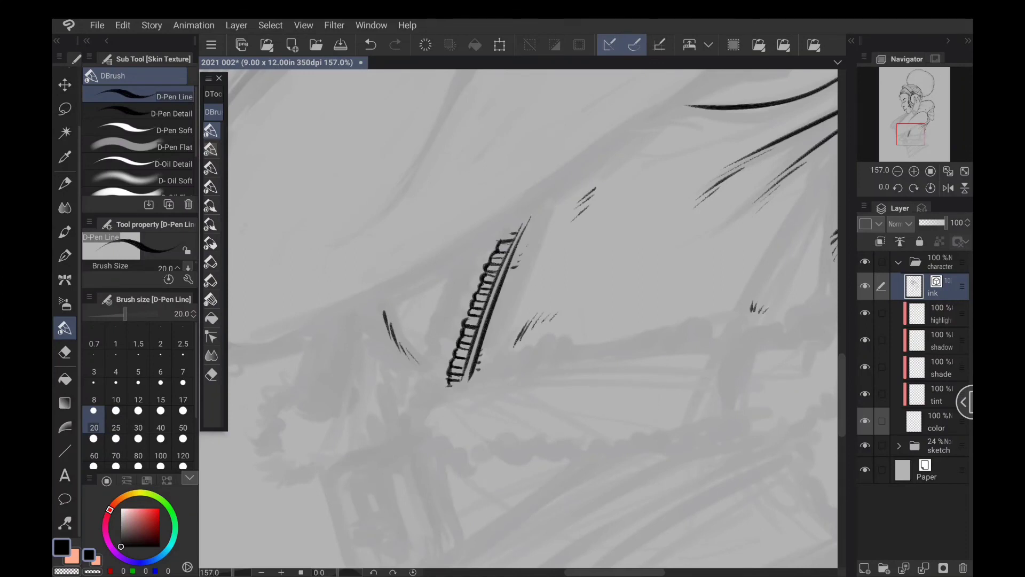
scroll(526, 309, "down", 3)
mouse_move(697, 313)
left_mouse_down()
mouse_move(708, 256)
mouse_move(605, 484)
mouse_move(621, 345)
left_mouse_up()
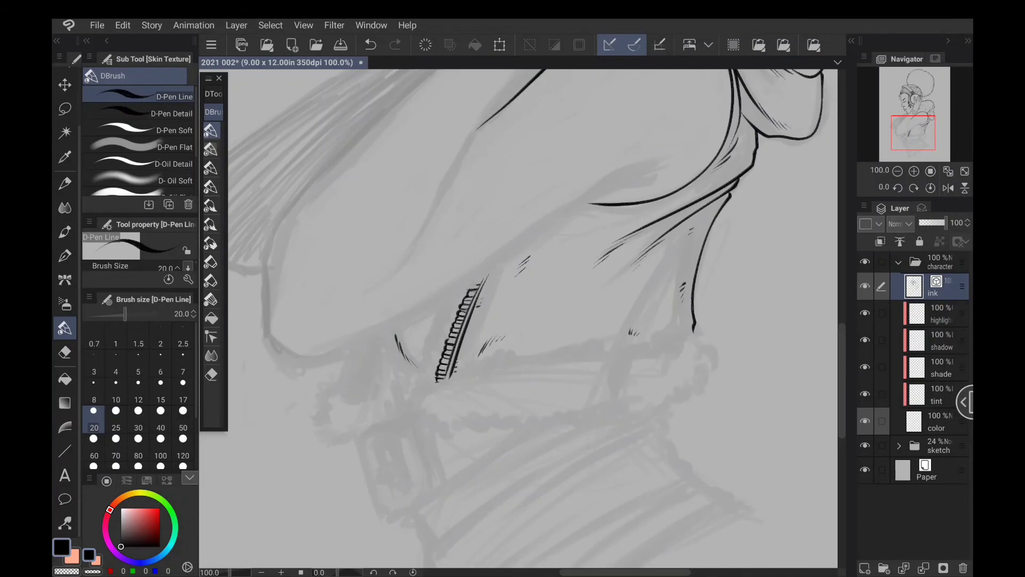
key("ctrl+z")
left_click_drag(534, 321, 502, 490)
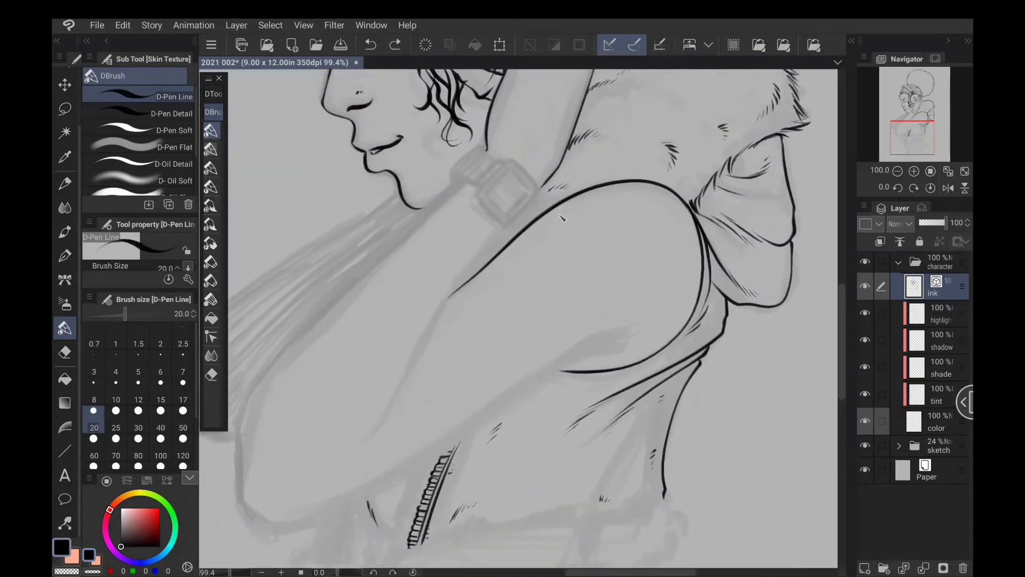
mouse_move(562, 218)
left_mouse_down()
mouse_move(569, 139)
mouse_move(667, 74)
mouse_move(621, 178)
mouse_move(610, 165)
left_mouse_up()
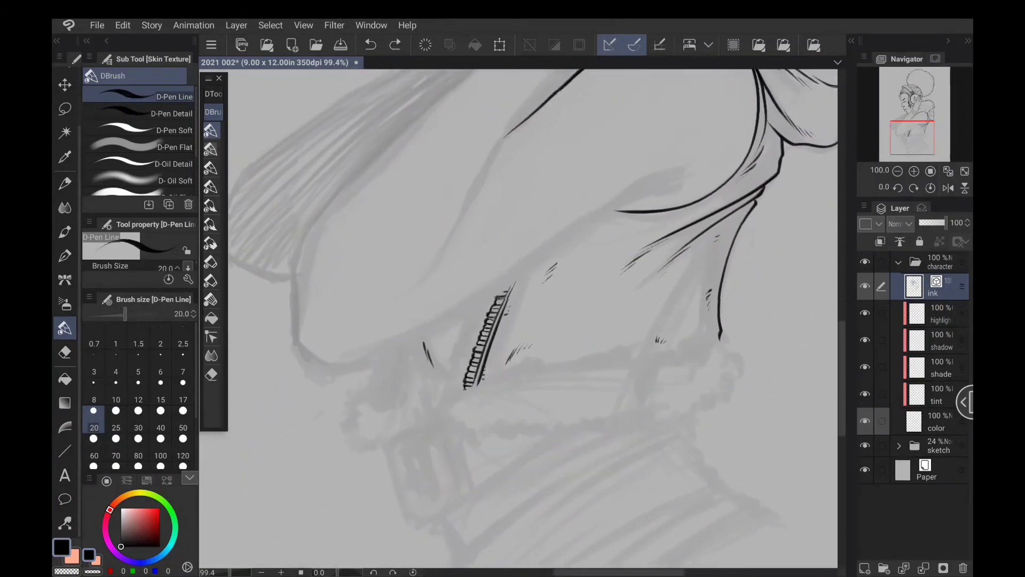
left_click_drag(534, 321, 533, 315)
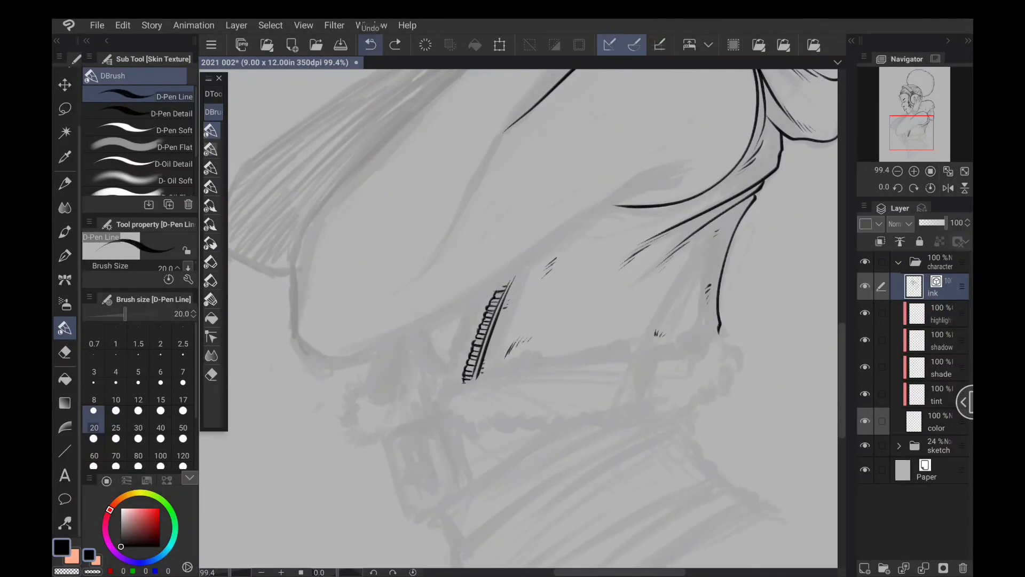
Ink the forked fold between the jacket fronts and the short zipper section on the far front with D-Pen Line, and save the file.
mouse_move(419, 338)
left_mouse_down()
mouse_move(445, 379)
mouse_move(419, 350)
mouse_move(430, 415)
left_mouse_up()
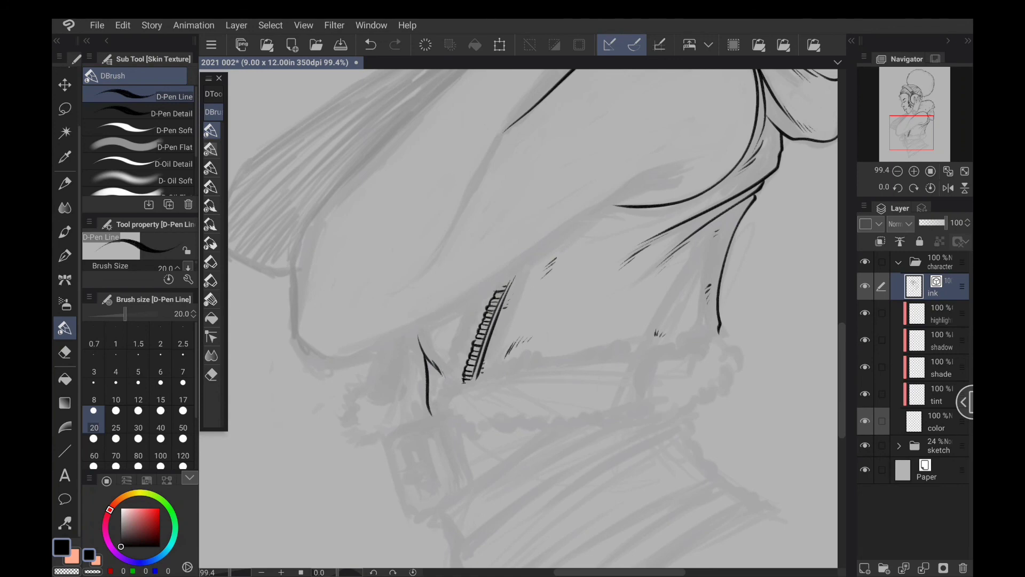
left_click_drag(382, 351, 363, 388)
key("ctrl+s")
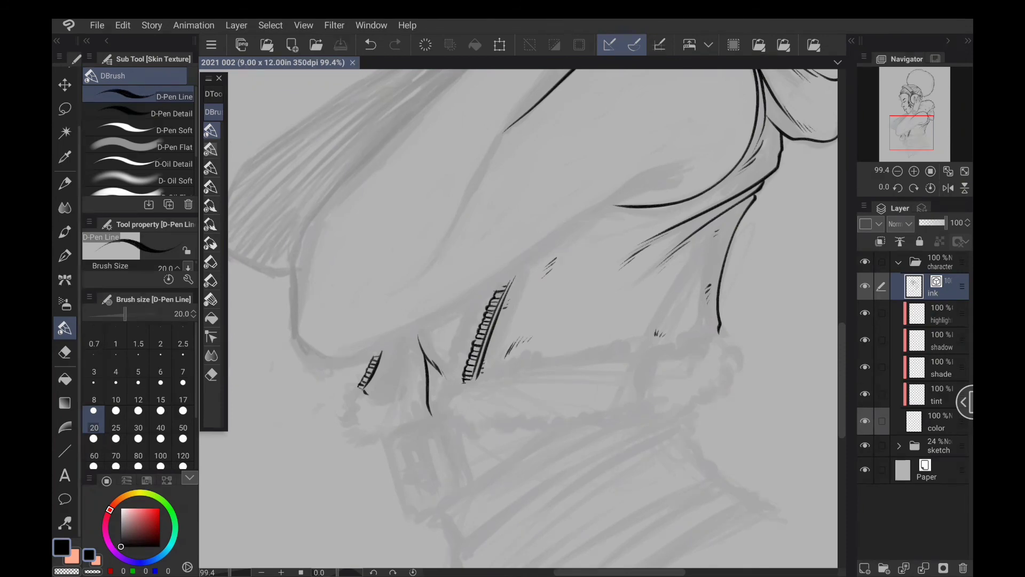
Ink the rounded outer end of the far jacket front's fur hem with short D-Pen Detail fur strokes.
left_click(211, 149)
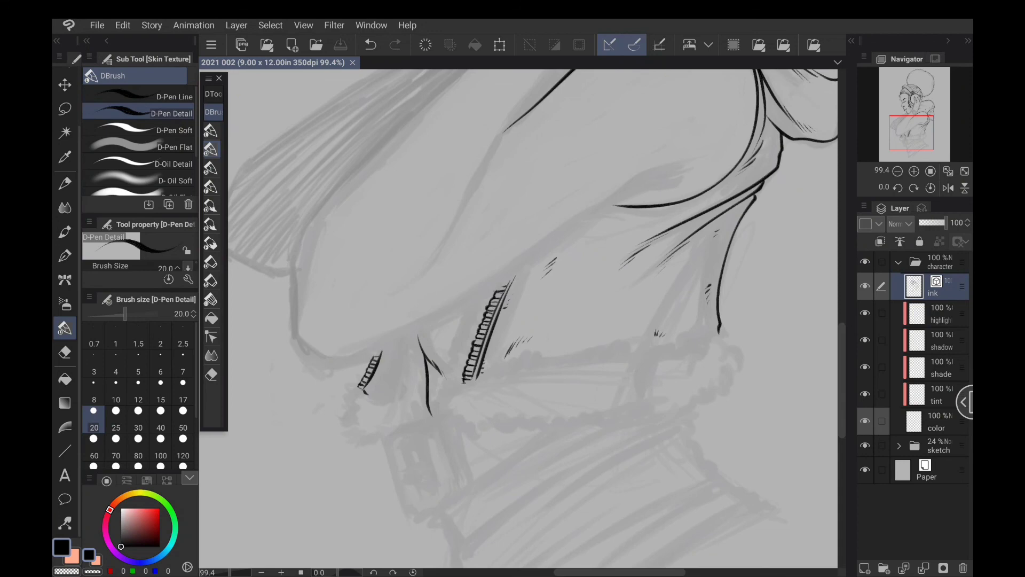
left_click_drag(363, 391, 347, 422)
mouse_move(354, 416)
left_mouse_down()
mouse_move(347, 431)
mouse_move(357, 435)
left_mouse_up()
left_click_drag(353, 431, 371, 447)
left_click_drag(367, 437, 377, 447)
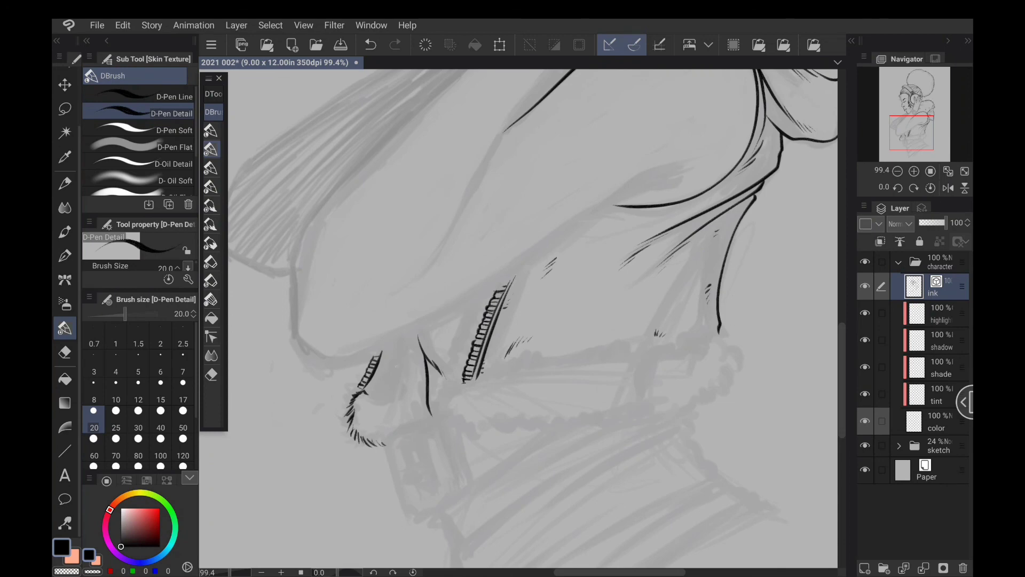
Add fur strokes along the upper edge of the far front's hem and around the near hem's rounded front end.
mouse_move(368, 390)
left_mouse_down()
mouse_move(399, 401)
mouse_move(426, 385)
mouse_move(474, 381)
left_mouse_up()
left_click_drag(447, 389, 462, 386)
left_click_drag(444, 396, 455, 393)
mouse_move(441, 404)
left_mouse_down()
mouse_move(455, 396)
mouse_move(442, 419)
mouse_move(460, 434)
left_mouse_up()
Ink the near fur hem's upper edge from the zipper to the jacket's back, and start its rounded back end.
left_click_drag(477, 380, 507, 362)
left_click_drag(490, 381, 517, 365)
left_click_drag(505, 373, 534, 361)
left_click_drag(525, 366, 557, 355)
mouse_move(538, 365)
left_mouse_down()
mouse_move(608, 341)
mouse_move(653, 346)
mouse_move(738, 326)
mouse_move(709, 309)
mouse_move(414, 257)
mouse_move(372, 353)
mouse_move(363, 337)
left_mouse_up()
mouse_move(370, 349)
left_mouse_down()
mouse_move(371, 327)
mouse_move(383, 320)
mouse_move(433, 316)
left_mouse_up()
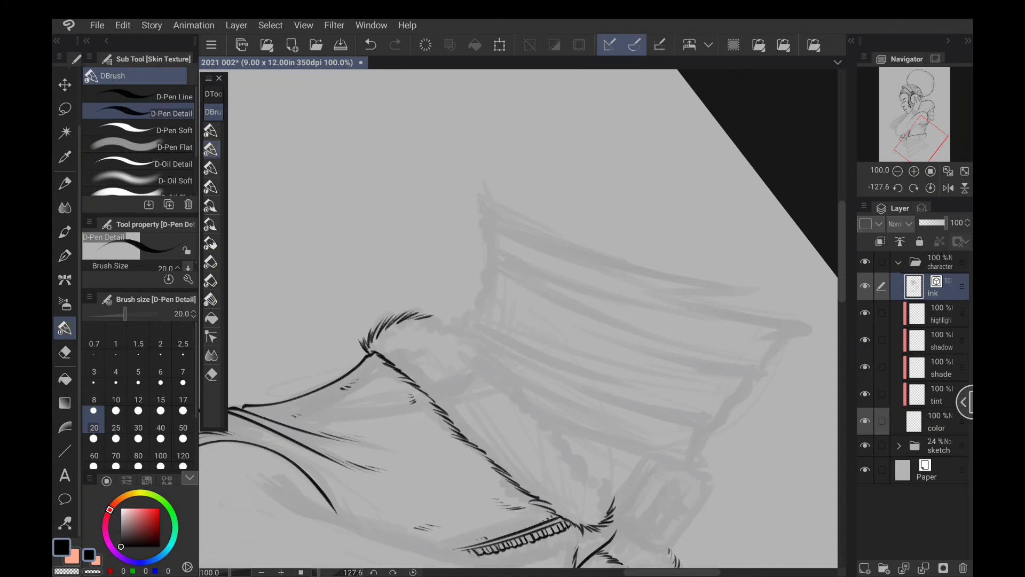
Ink the lower edge of the near fur hem with short fur strokes, joining its back and front ends.
mouse_move(374, 352)
left_mouse_down()
mouse_move(416, 466)
mouse_move(454, 521)
left_mouse_up()
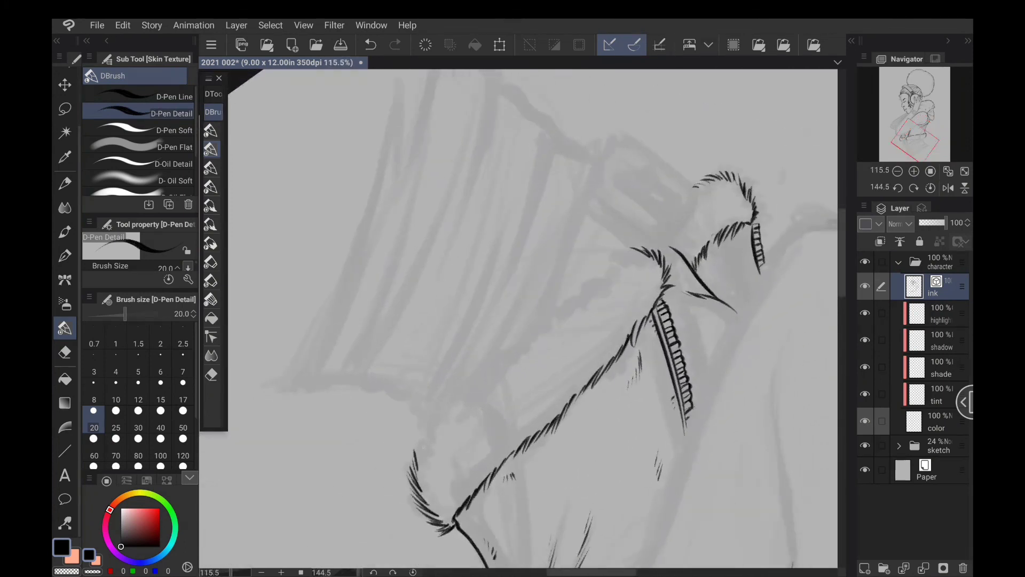
left_click_drag(417, 463, 425, 443)
mouse_move(420, 459)
left_mouse_down()
mouse_move(467, 390)
mouse_move(553, 316)
left_mouse_up()
left_click_drag(540, 338, 578, 302)
left_click_drag(568, 316, 610, 273)
left_click_drag(606, 283, 635, 249)
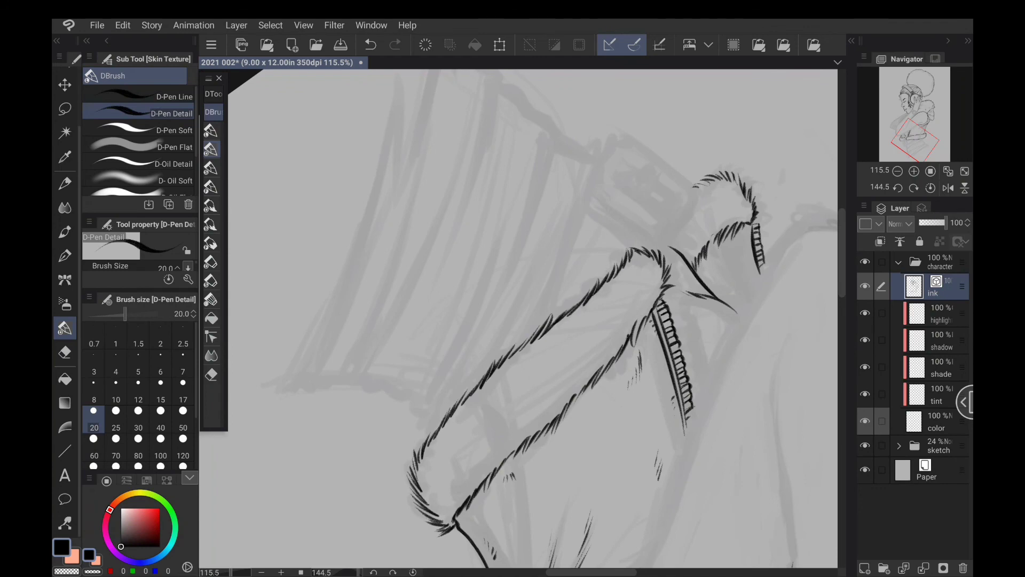
Ink the belt buckle's rounded rectangular outer frame below the fur hem with D-Pen Line.
mouse_move(454, 524)
left_mouse_down()
mouse_move(572, 531)
mouse_move(727, 458)
mouse_move(737, 435)
mouse_move(774, 454)
left_mouse_up()
left_click(212, 131)
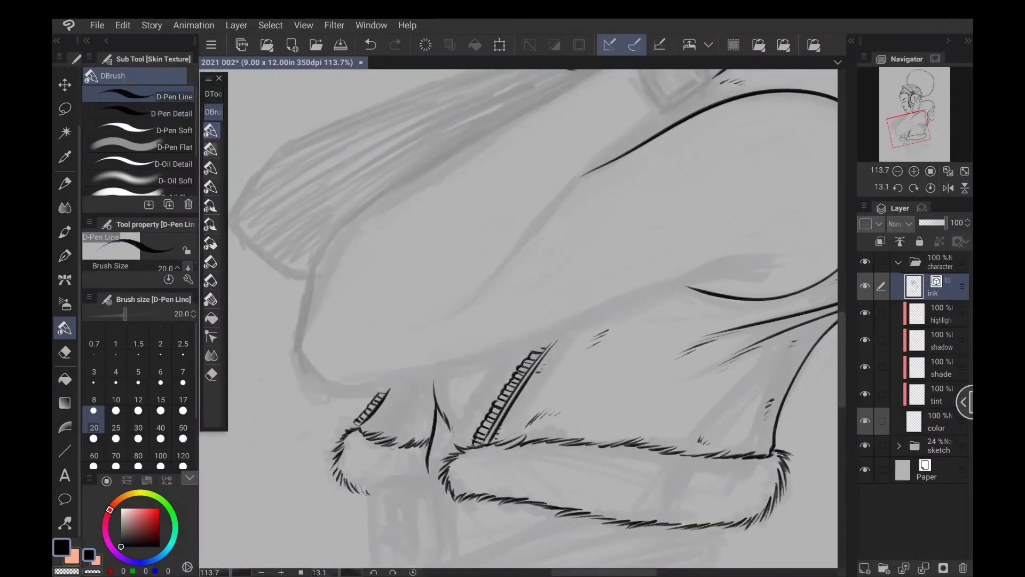
mouse_move(587, 395)
left_mouse_down()
mouse_move(550, 258)
mouse_move(567, 242)
left_mouse_up()
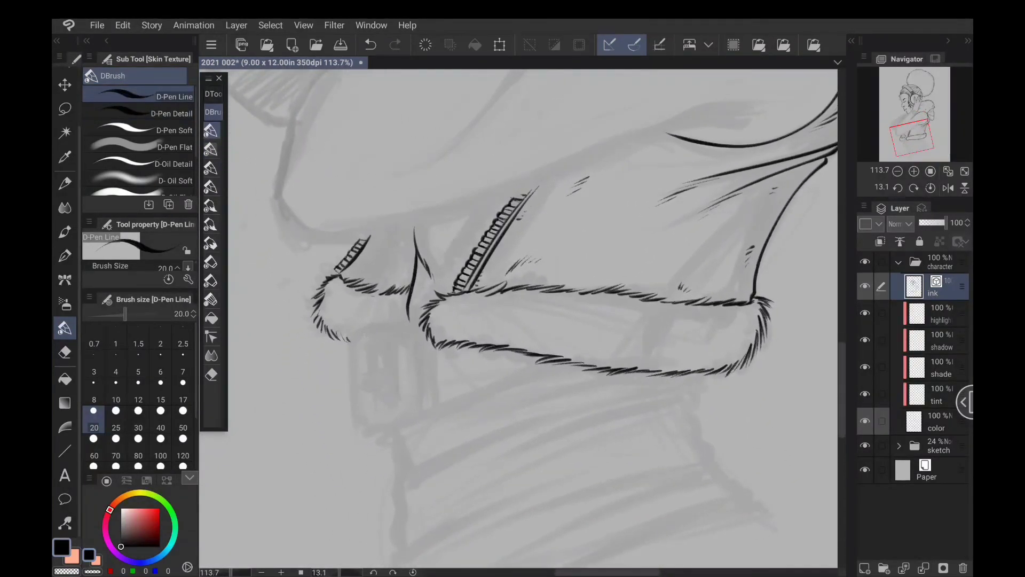
mouse_move(350, 338)
left_mouse_down()
mouse_move(412, 321)
mouse_move(419, 411)
left_mouse_up()
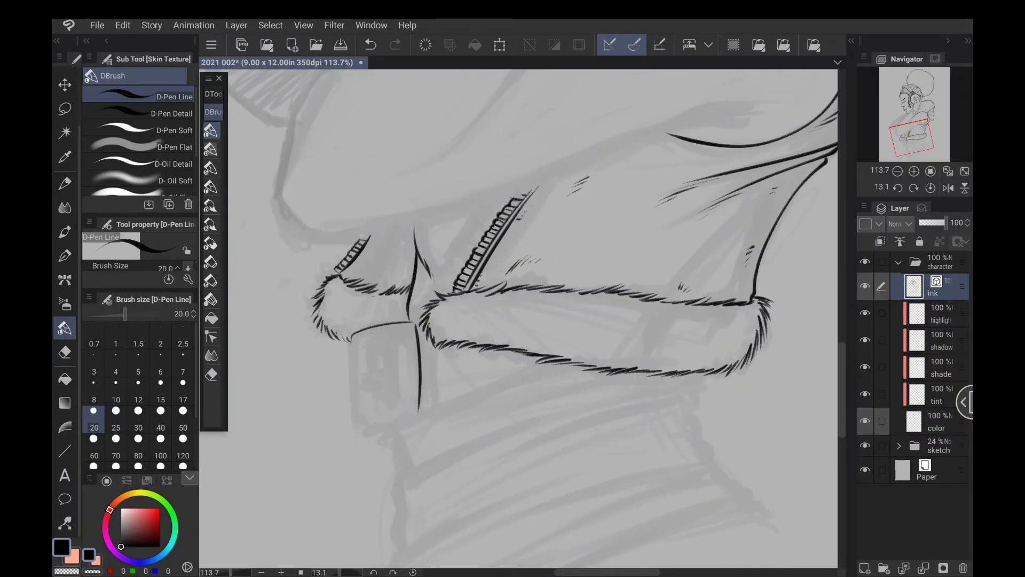
mouse_move(350, 337)
left_mouse_down()
mouse_move(356, 427)
mouse_move(417, 409)
left_mouse_up()
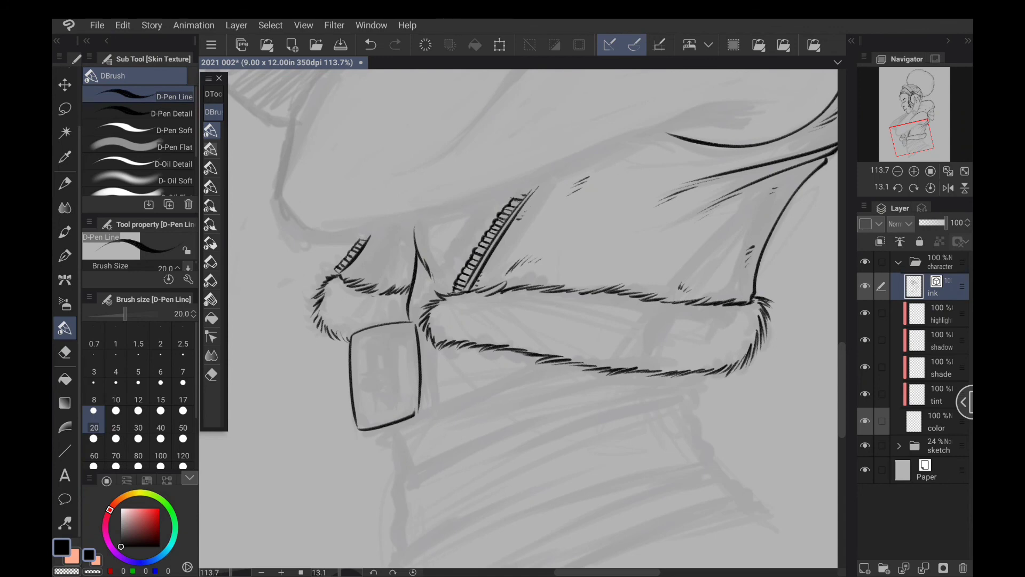
Ink the buckle's inner frame and the small prong loop, and add the round belt holes.
mouse_move(397, 335)
left_mouse_down()
mouse_move(402, 402)
mouse_move(368, 416)
mouse_move(358, 342)
mouse_move(397, 332)
left_mouse_up()
left_click_drag(419, 402, 416, 416)
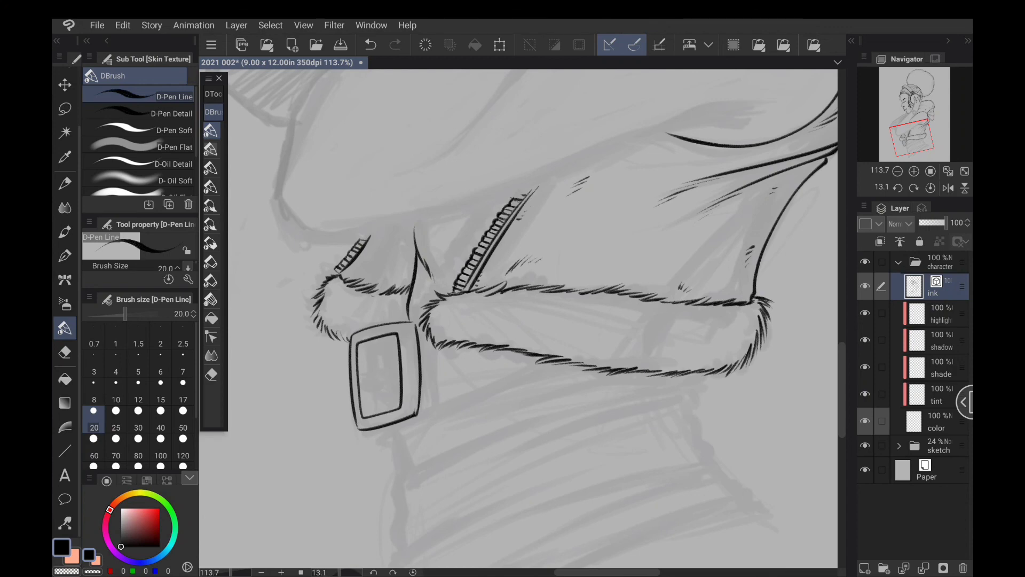
left_click_drag(363, 343, 370, 416)
mouse_move(359, 386)
left_mouse_down()
mouse_move(372, 374)
mouse_move(358, 371)
mouse_move(442, 368)
mouse_move(435, 361)
mouse_move(433, 370)
mouse_move(474, 354)
mouse_move(465, 361)
left_mouse_up()
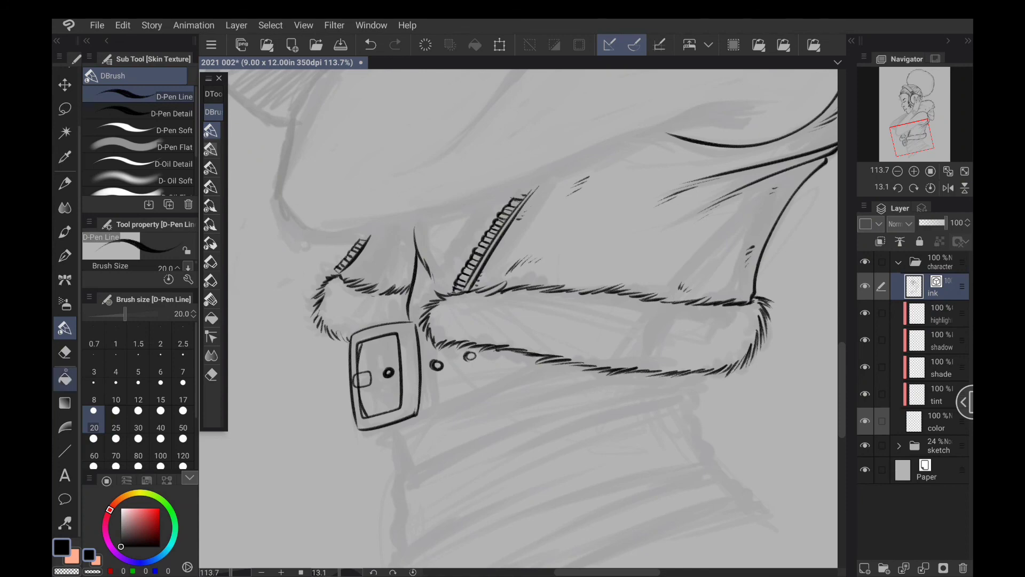
Erase the frame line crossing the buckle's prong loop with the Hard eraser, and switch back to D-Pen Line.
left_click(65, 352)
left_click_drag(358, 382, 364, 384)
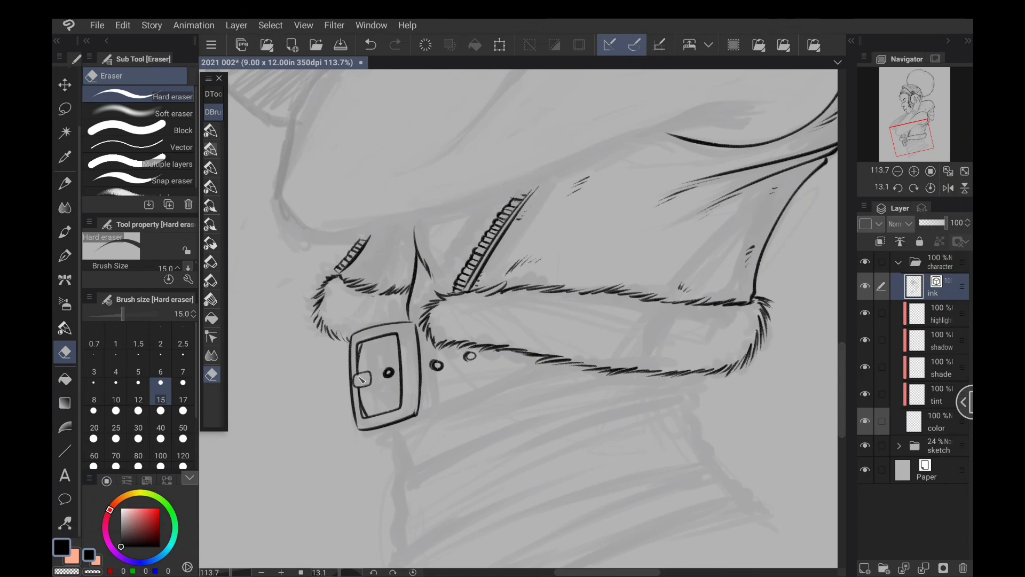
key("p")
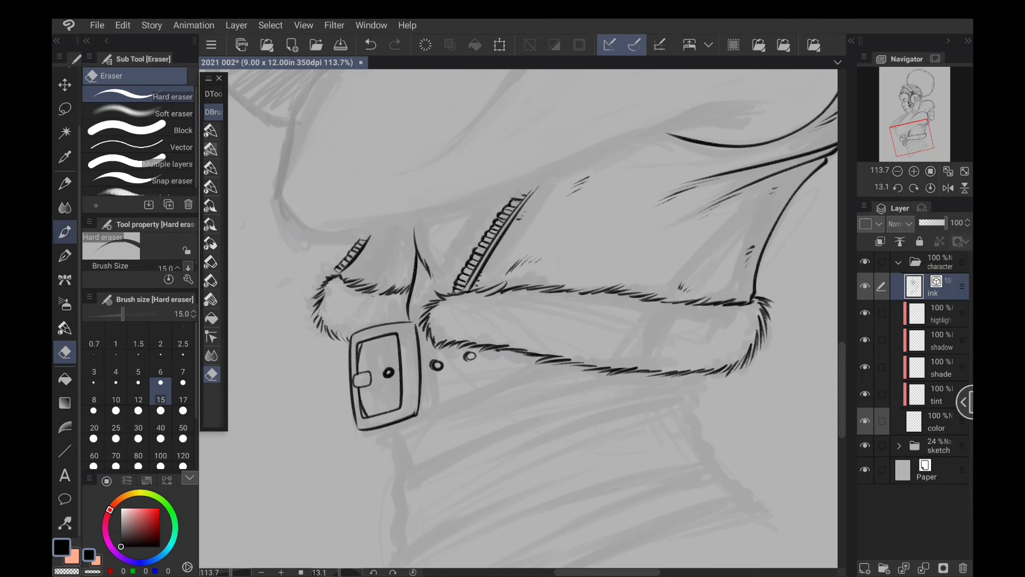
left_click(211, 131)
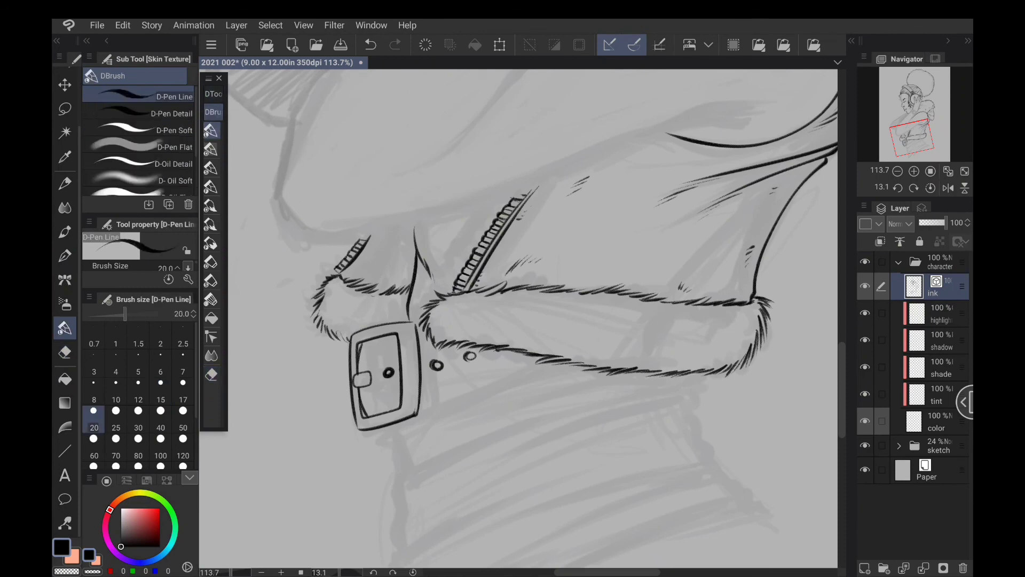
Ink the belt strap's lower edge from the buckle to the fur hem, and close the line beside the buckle.
left_click_drag(518, 320, 484, 284)
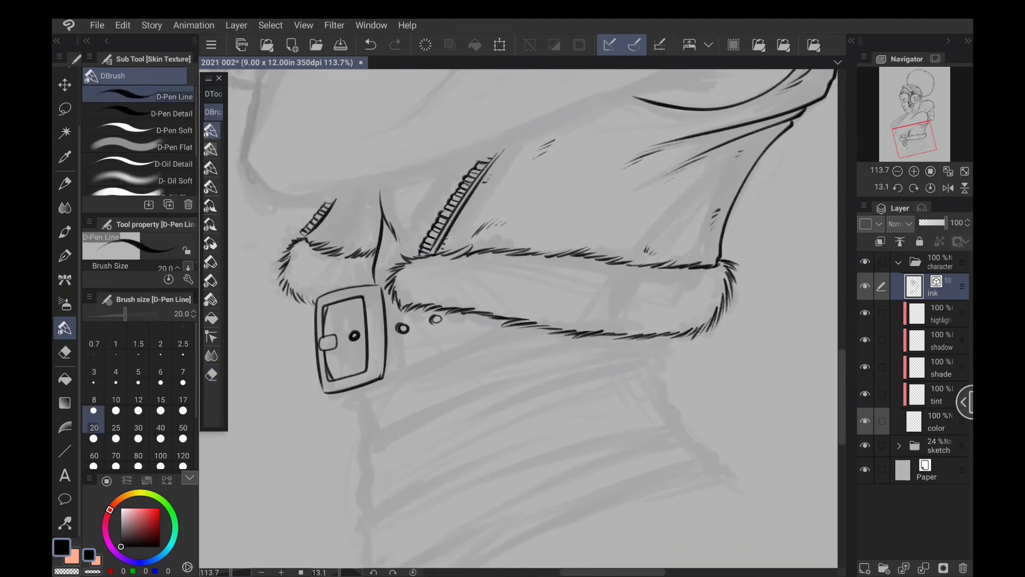
left_click_drag(376, 285, 384, 337)
left_click_drag(386, 374, 531, 323)
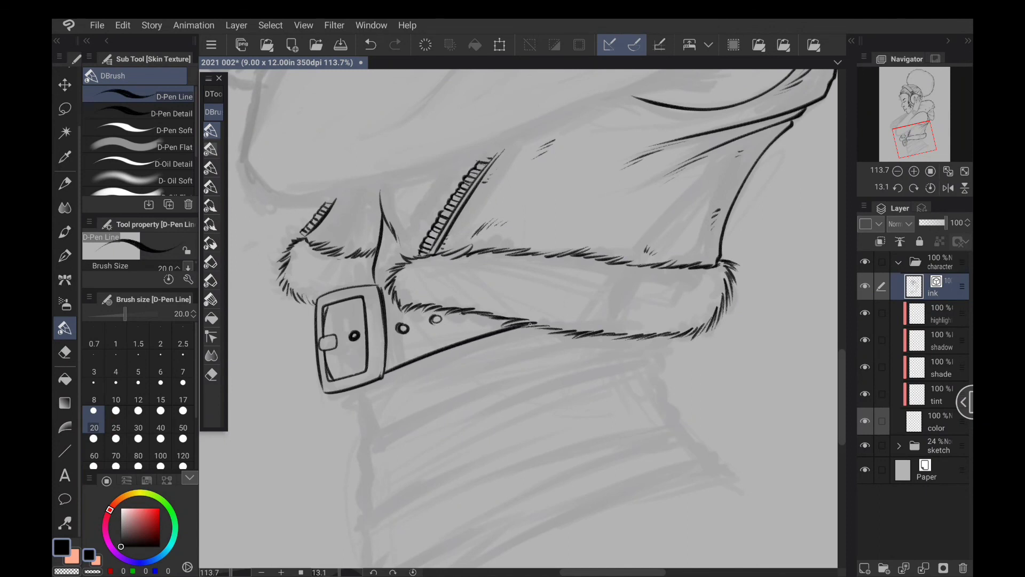
left_click_drag(382, 288, 392, 286)
Ink the wrinkled front edge of the shirt below the buckle and its curved bottom hem with D-Pen Line.
left_click_drag(354, 390, 362, 454)
mouse_move(478, 406)
left_mouse_down()
mouse_move(475, 193)
mouse_move(492, 196)
left_mouse_up()
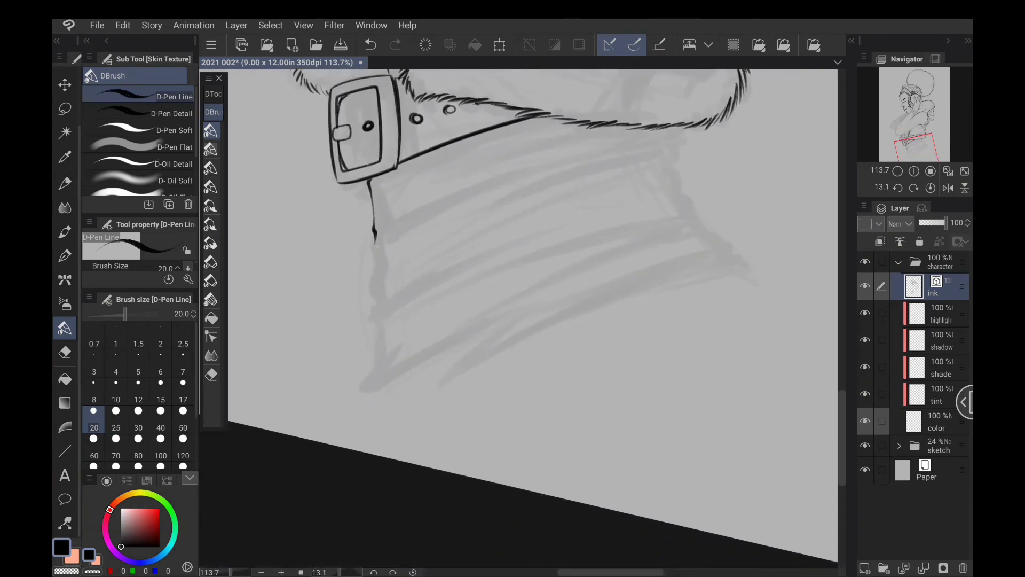
mouse_move(374, 245)
left_mouse_down()
mouse_move(372, 384)
mouse_move(552, 303)
left_mouse_up()
mouse_move(603, 281)
left_mouse_down()
mouse_move(499, 332)
mouse_move(435, 380)
mouse_move(607, 298)
mouse_move(748, 263)
left_mouse_up()
left_click_drag(636, 287, 610, 348)
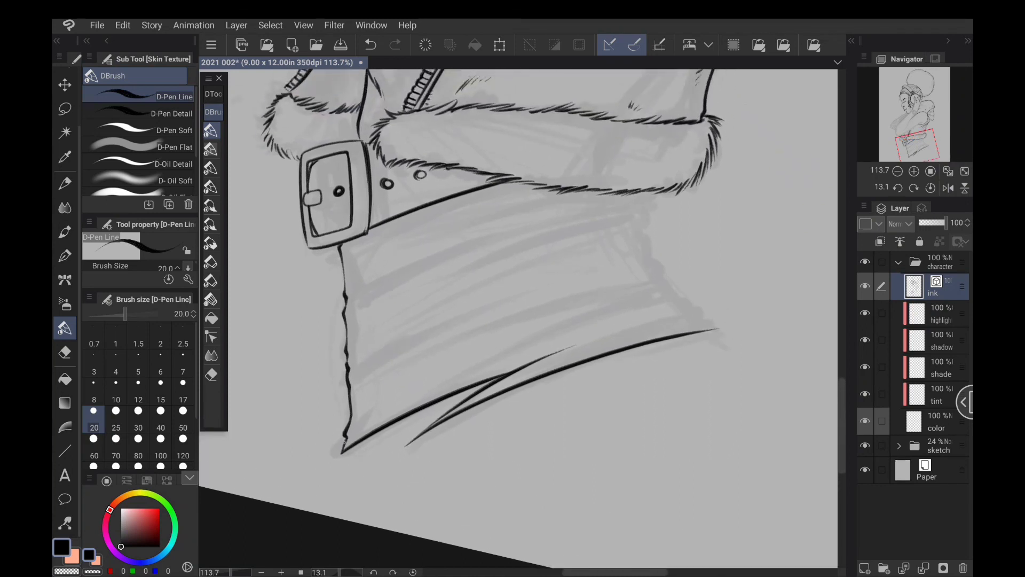
Ink long folds across the lower shirt and its wrinkled back edge below the fur hem.
mouse_move(342, 450)
left_mouse_down()
mouse_move(387, 411)
mouse_move(511, 352)
left_mouse_up()
mouse_move(349, 388)
left_mouse_down()
mouse_move(422, 351)
mouse_move(398, 372)
mouse_move(538, 316)
mouse_move(657, 289)
left_mouse_up()
left_click_drag(588, 240, 429, 309)
mouse_move(486, 263)
left_mouse_down()
mouse_move(495, 338)
mouse_move(512, 363)
mouse_move(556, 393)
mouse_move(488, 381)
mouse_move(411, 410)
left_mouse_up()
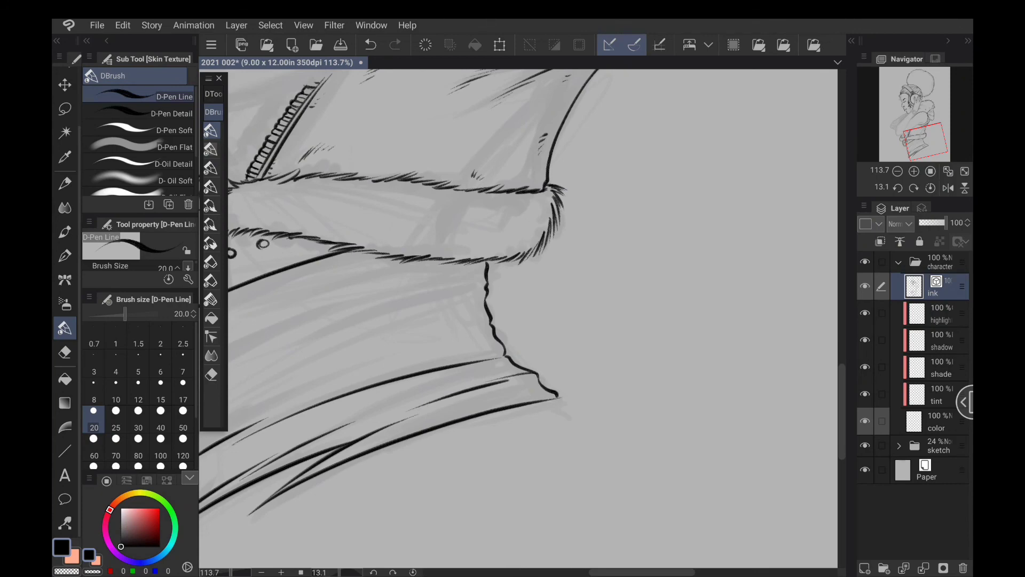
mouse_move(492, 324)
left_mouse_down()
mouse_move(430, 341)
mouse_move(574, 322)
mouse_move(674, 324)
left_mouse_up()
Ink sweeping fold lines from both side edges across the middle and upper shirt, up to the belt.
mouse_move(353, 440)
left_mouse_down()
mouse_move(416, 402)
mouse_move(369, 410)
mouse_move(486, 351)
left_mouse_up()
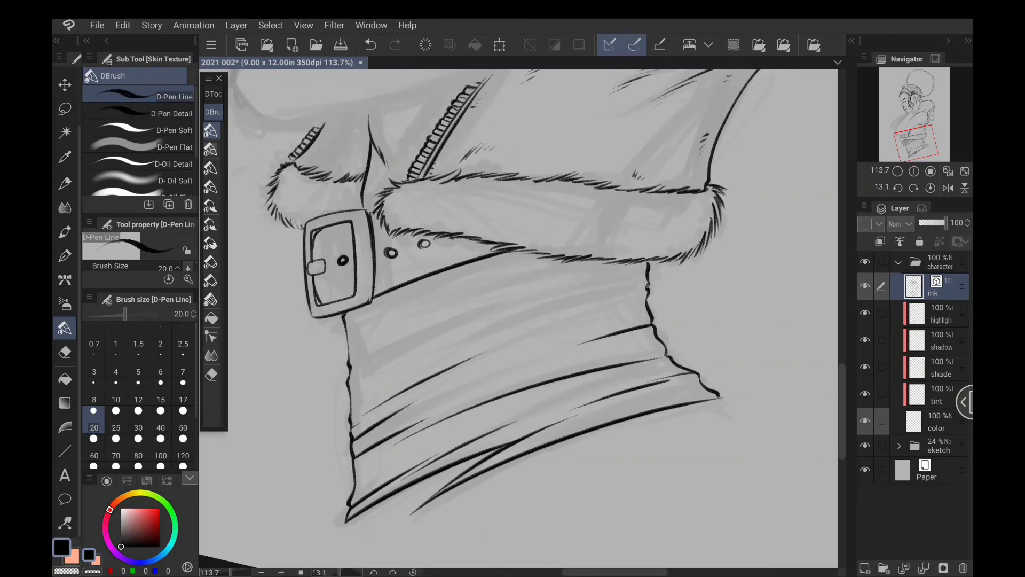
left_click_drag(648, 284, 444, 367)
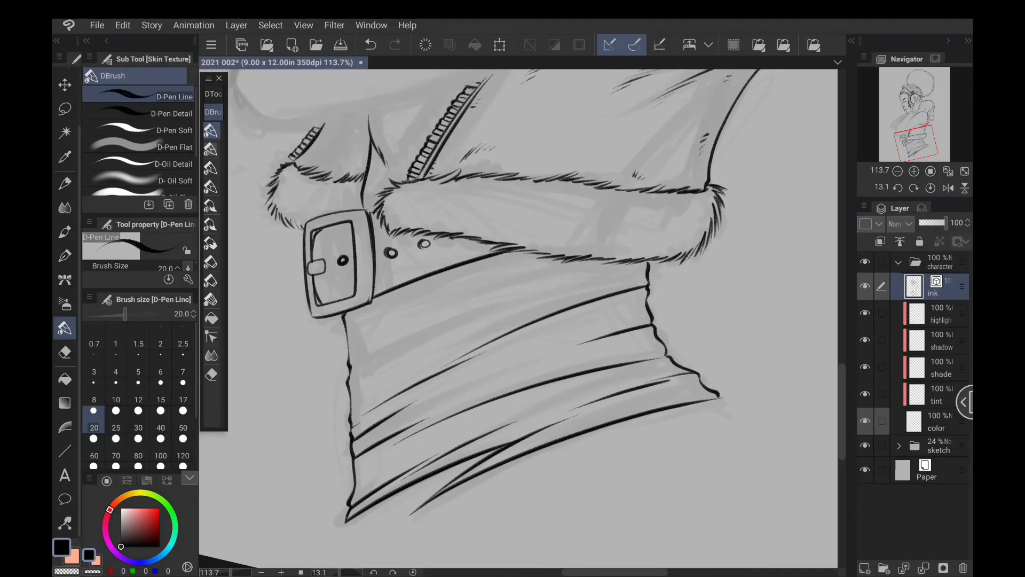
left_click_drag(348, 372, 517, 303)
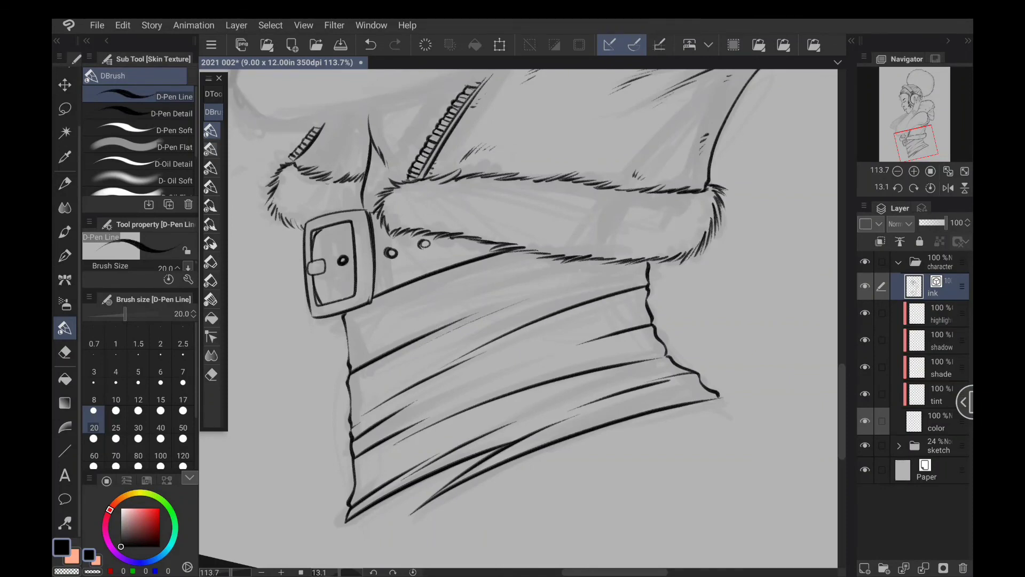
left_click_drag(590, 259, 441, 315)
left_click_drag(351, 326, 541, 253)
left_click_drag(560, 289, 649, 260)
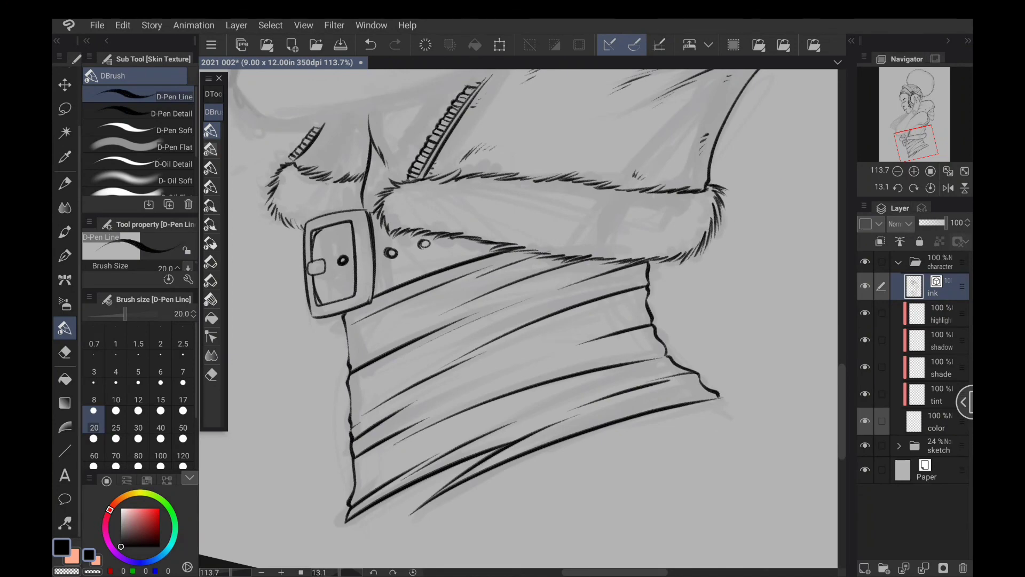
Ink both contours of the near forearm, running from the watch down to the elbow.
scroll(588, 342, "down", 5)
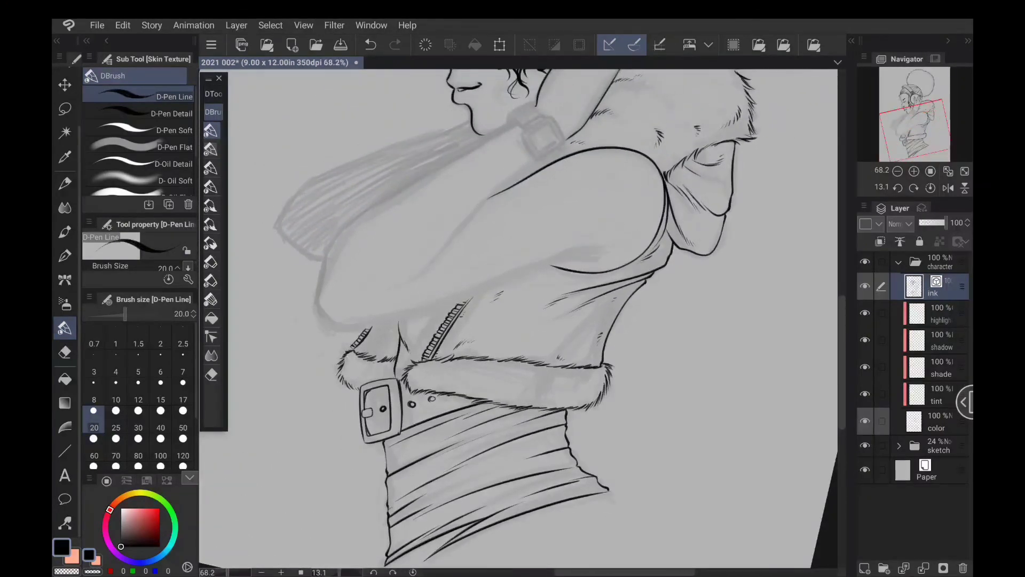
left_click_drag(535, 338, 559, 326)
scroll(518, 320, "up", 5)
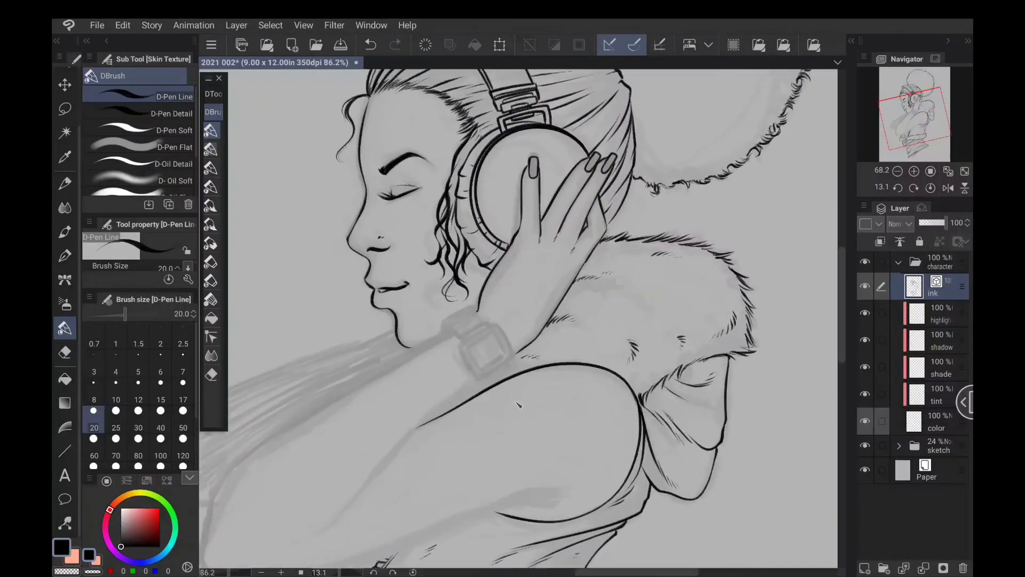
scroll(518, 317, "down", 5)
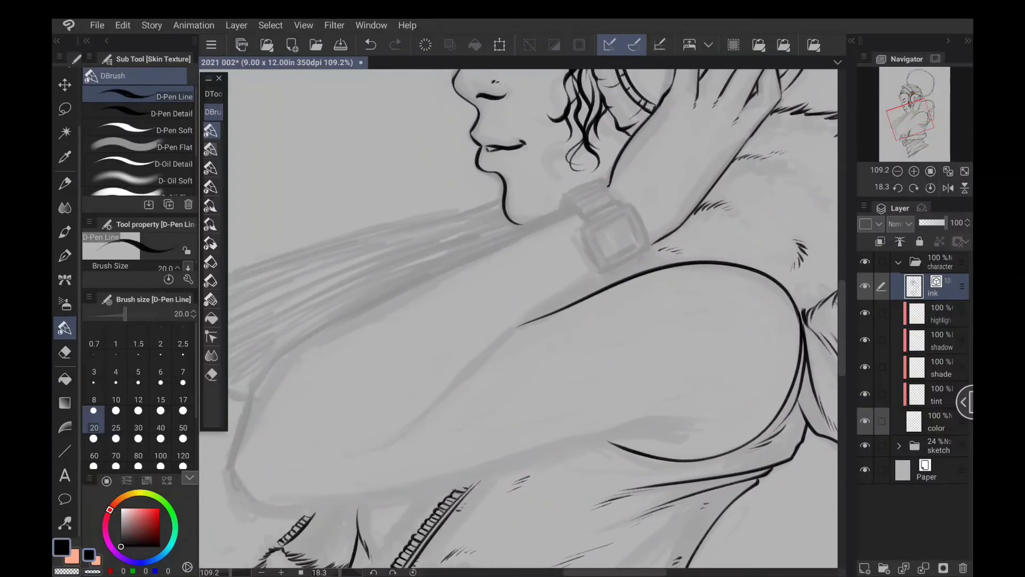
mouse_move(600, 276)
left_mouse_down()
mouse_move(504, 340)
mouse_move(391, 448)
left_mouse_up()
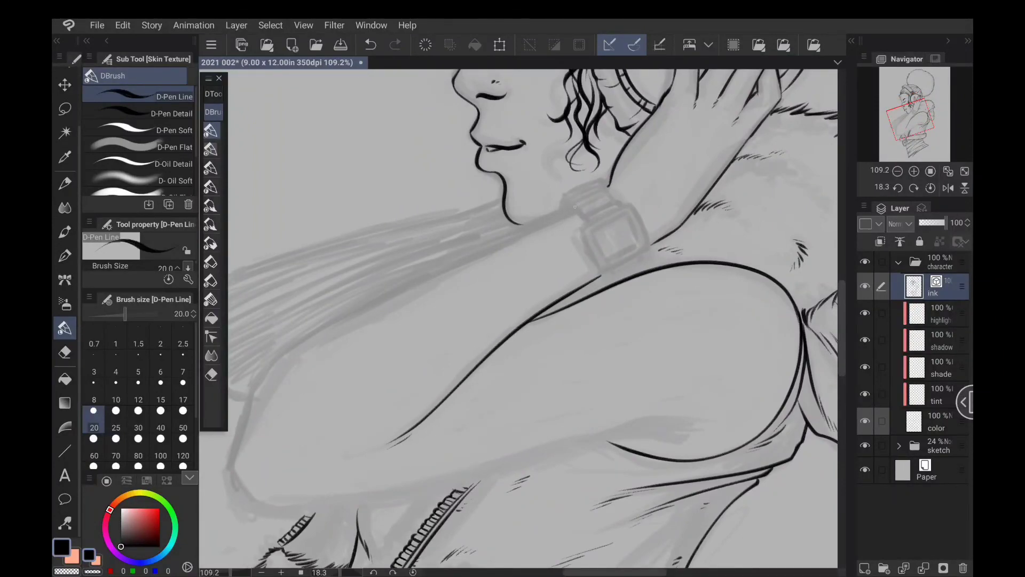
mouse_move(572, 209)
left_mouse_down()
mouse_move(360, 306)
mouse_move(277, 357)
mouse_move(245, 401)
mouse_move(227, 458)
mouse_move(237, 492)
left_mouse_up()
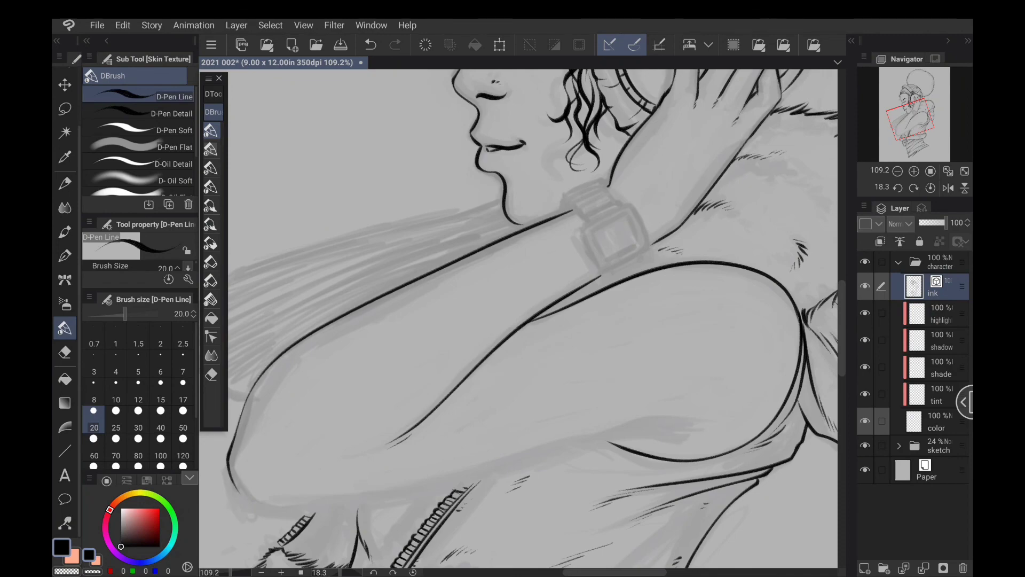
Ink the near arm's underside from the elbow to the armpit crease, and outline the far arm behind it.
left_click_drag(679, 320, 390, 395)
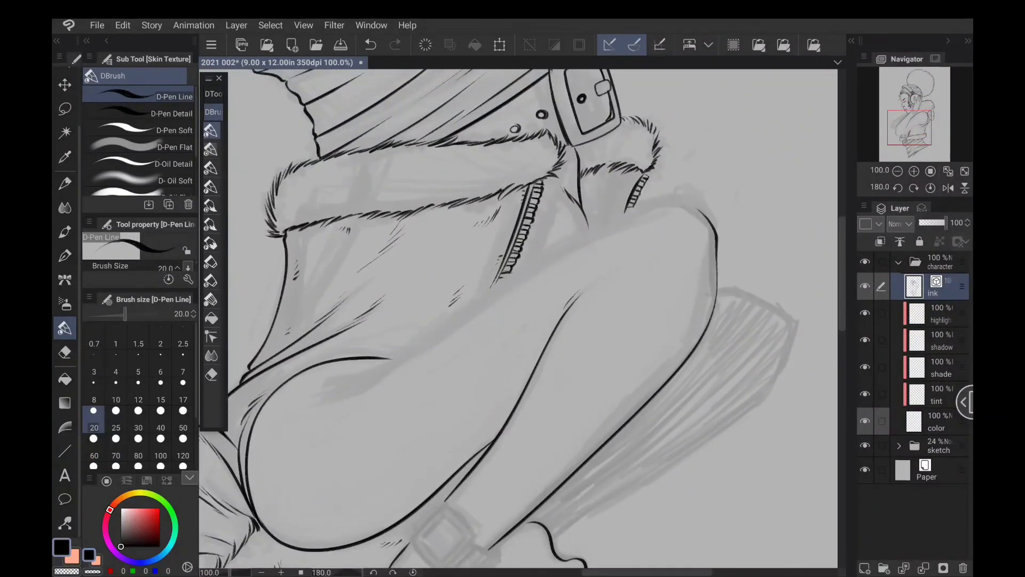
mouse_move(699, 208)
left_mouse_down()
mouse_move(669, 206)
mouse_move(492, 292)
mouse_move(328, 401)
mouse_move(357, 384)
mouse_move(336, 389)
left_mouse_up()
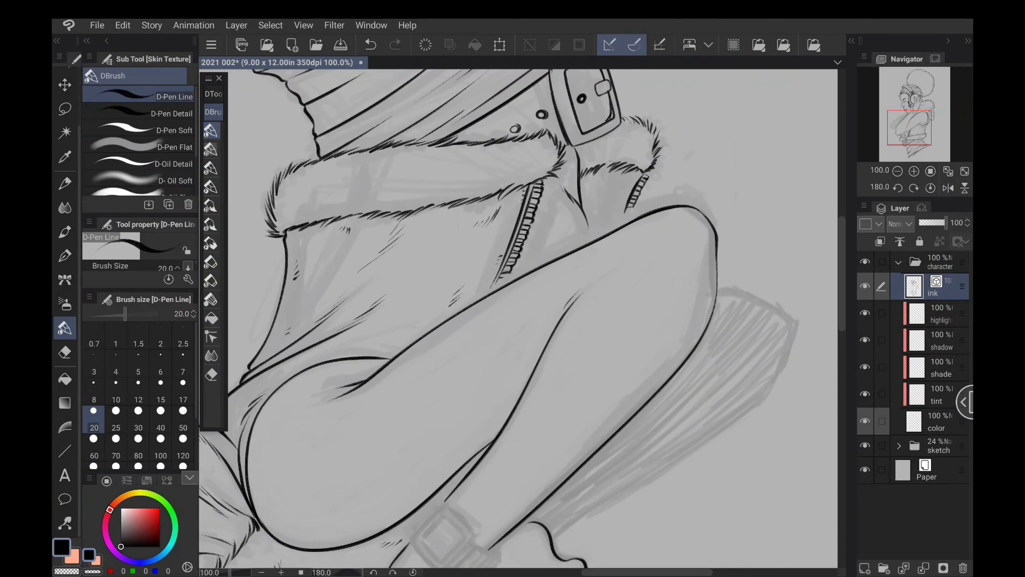
scroll(518, 321, "down", 1)
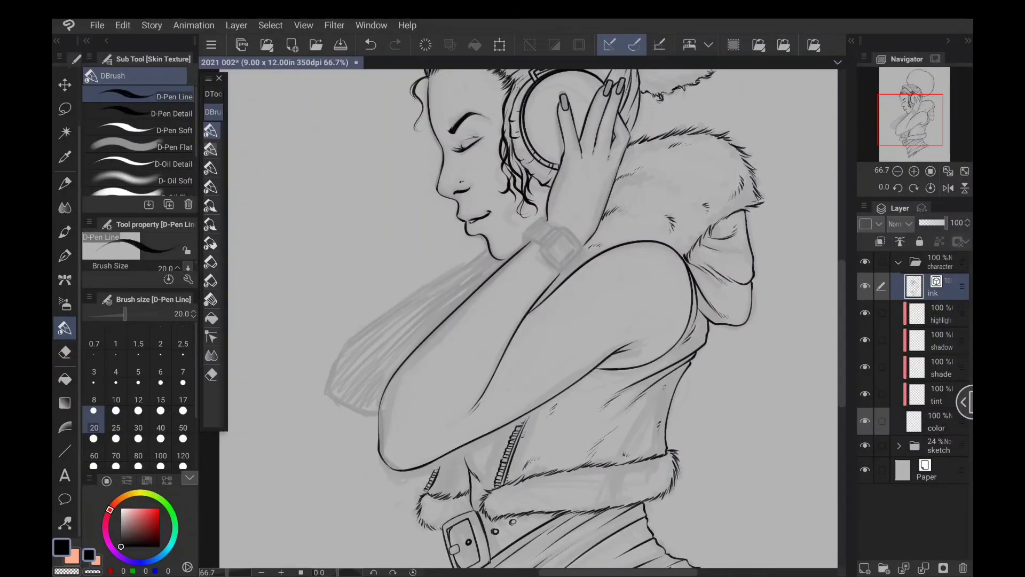
mouse_move(490, 250)
left_mouse_down()
mouse_move(356, 336)
mouse_move(331, 393)
mouse_move(344, 410)
mouse_move(375, 415)
left_mouse_up()
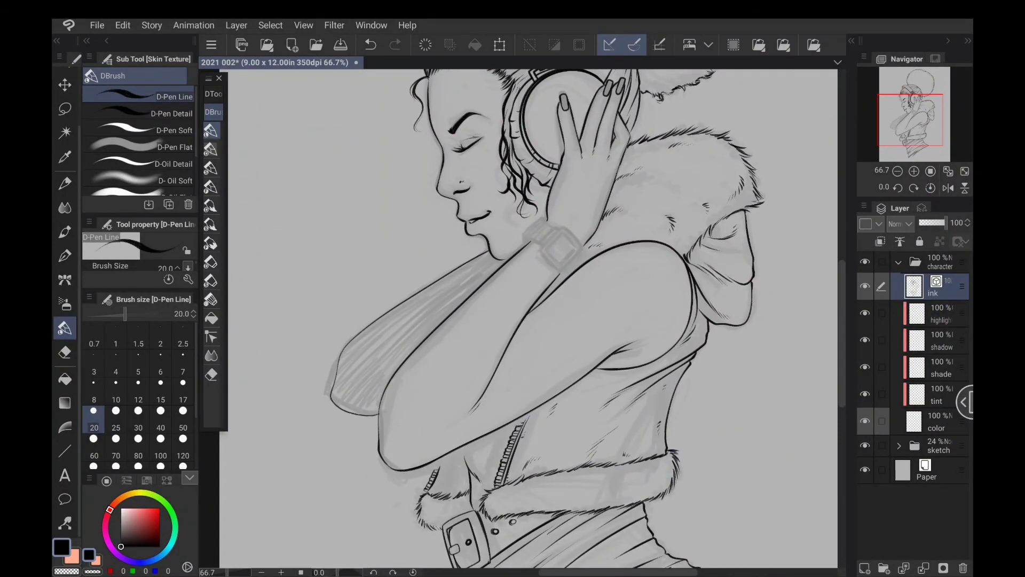
Ink the wristwatch's square case and inner screen frame over the sketch.
left_click_drag(560, 248, 507, 299)
scroll(507, 299, "up", 5)
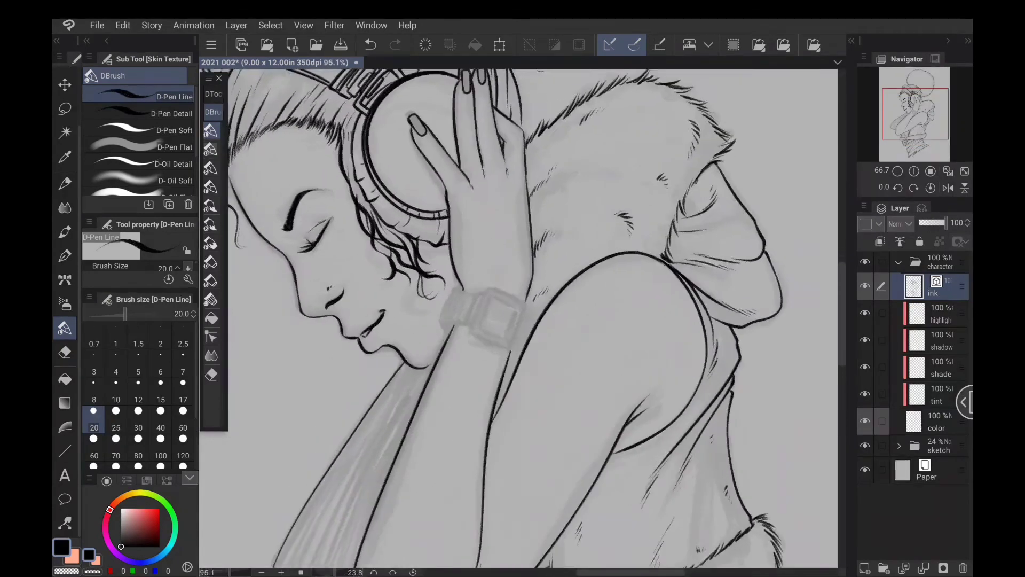
scroll(507, 299, "up", 1)
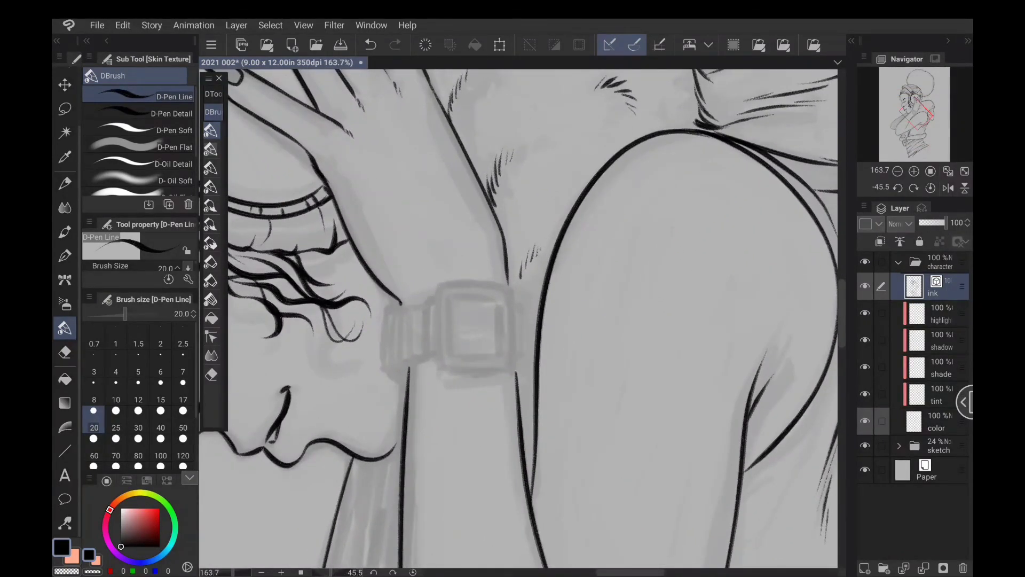
left_click_drag(440, 289, 438, 368)
left_click_drag(512, 289, 513, 371)
left_click_drag(501, 298, 501, 360)
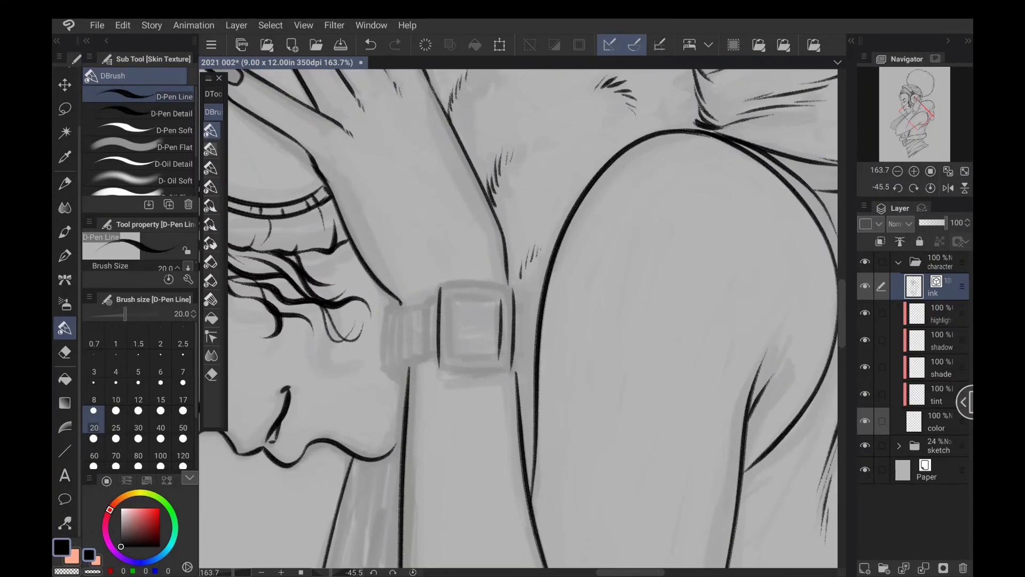
mouse_move(454, 301)
left_mouse_down()
mouse_move(445, 367)
mouse_move(506, 368)
mouse_move(468, 356)
mouse_move(498, 358)
left_mouse_up()
left_click_drag(455, 300, 500, 300)
mouse_move(441, 284)
left_mouse_down()
mouse_move(516, 293)
mouse_move(514, 384)
mouse_move(518, 345)
left_mouse_up()
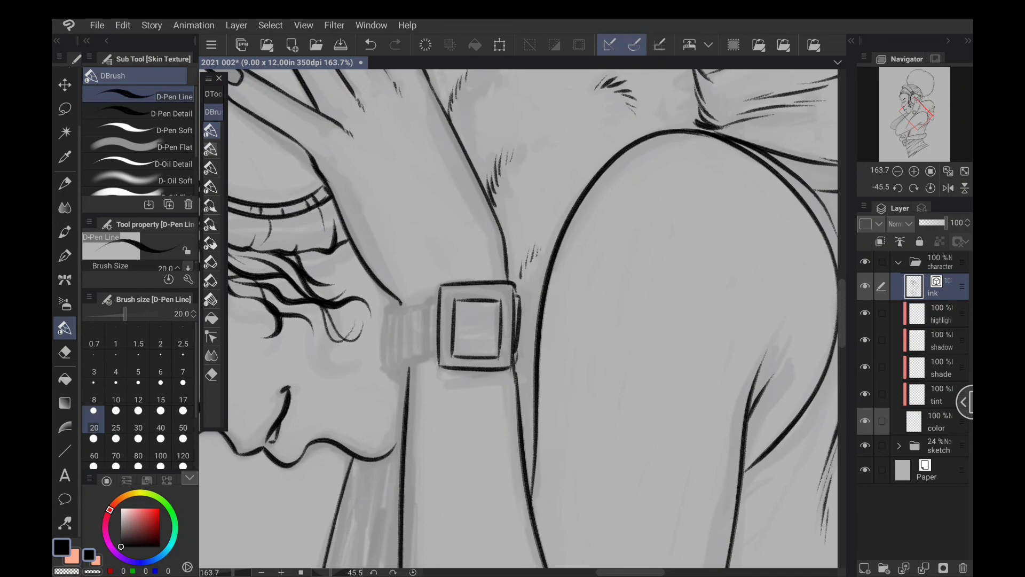
Ink the segmented watch strap around the wrist and the narrow strap edge on the other side of the case.
left_click_drag(521, 306, 517, 361)
left_click_drag(436, 296, 433, 359)
mouse_move(434, 297)
left_mouse_down()
mouse_move(421, 305)
mouse_move(422, 353)
mouse_move(435, 357)
mouse_move(411, 334)
mouse_move(410, 309)
mouse_move(421, 306)
mouse_move(401, 325)
mouse_move(413, 363)
mouse_move(394, 346)
mouse_move(401, 312)
mouse_move(389, 348)
mouse_move(396, 375)
mouse_move(405, 377)
mouse_move(404, 365)
left_mouse_up()
scroll(518, 320, "down", 6)
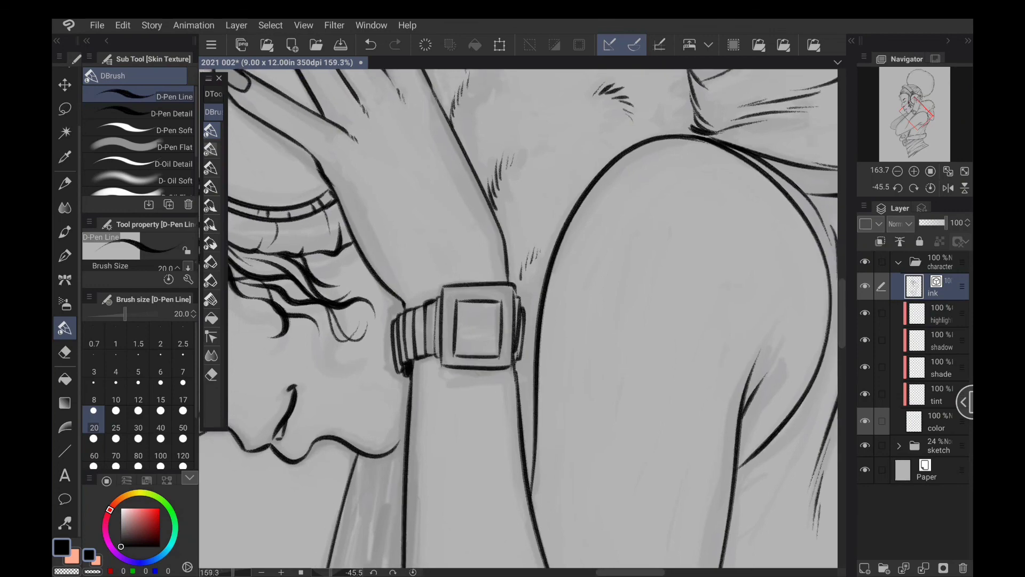
scroll(518, 320, "down", 1)
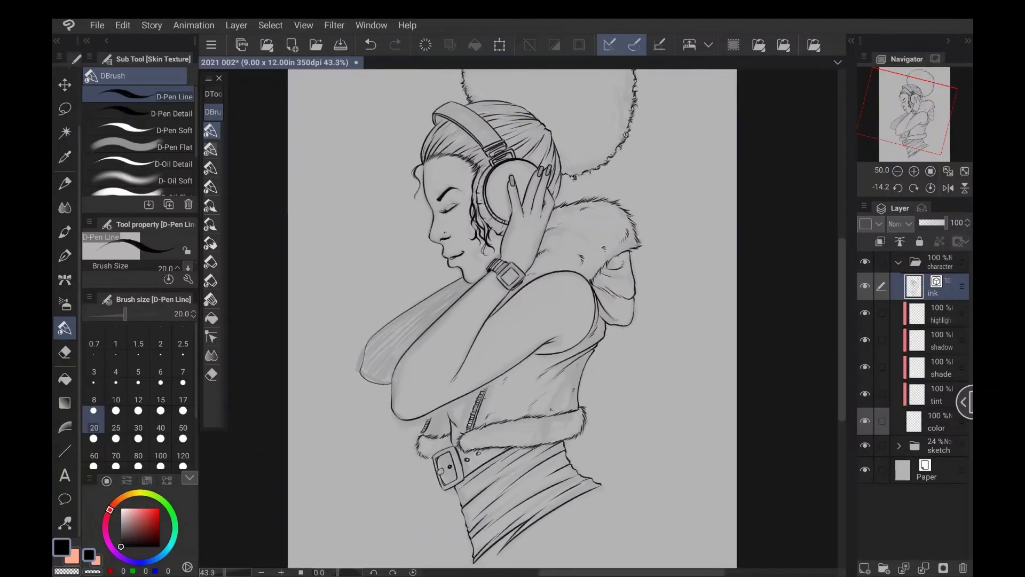
Extend the jacket's front opening and zipper lines up to the underside of the inked arm.
scroll(507, 492, "up", 5)
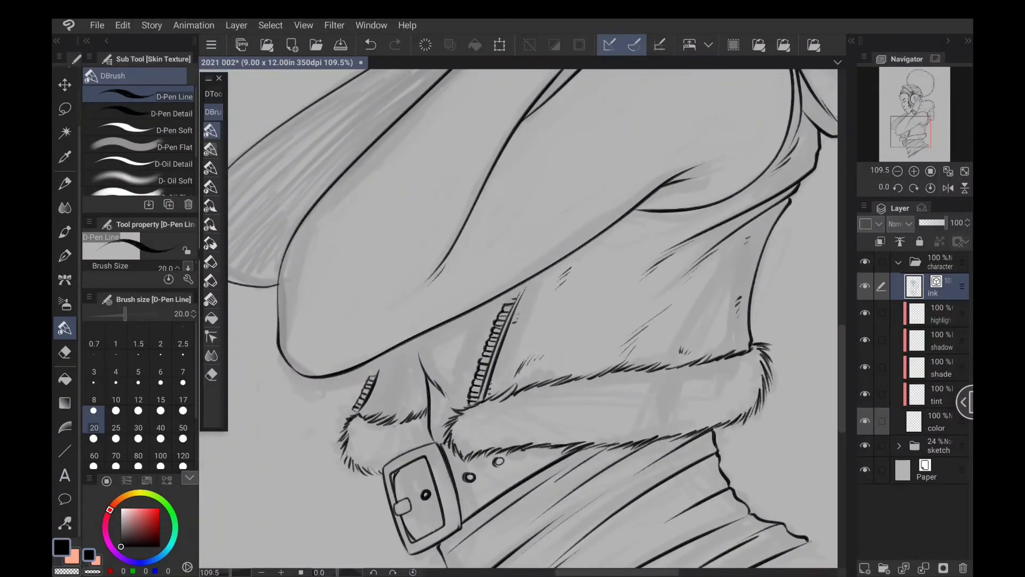
mouse_move(428, 375)
left_mouse_down()
mouse_move(413, 339)
mouse_move(374, 380)
left_mouse_up()
mouse_move(511, 291)
left_mouse_down()
mouse_move(526, 287)
mouse_move(516, 306)
left_mouse_up()
left_click_drag(588, 267, 453, 376)
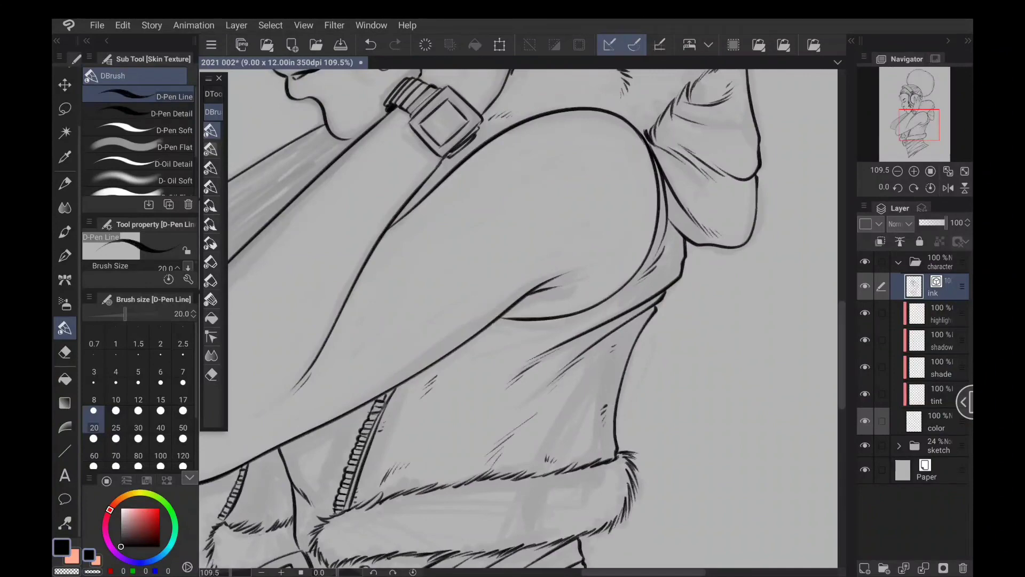
Add short fold strokes to the jacket just below the armhole.
left_click_drag(492, 325, 559, 334)
mouse_move(472, 352)
left_mouse_down()
mouse_move(492, 341)
mouse_move(482, 350)
left_mouse_up()
left_click_drag(470, 375, 481, 360)
Check the finished line art over the whole figure and save the illustration.
scroll(518, 320, "up", 4)
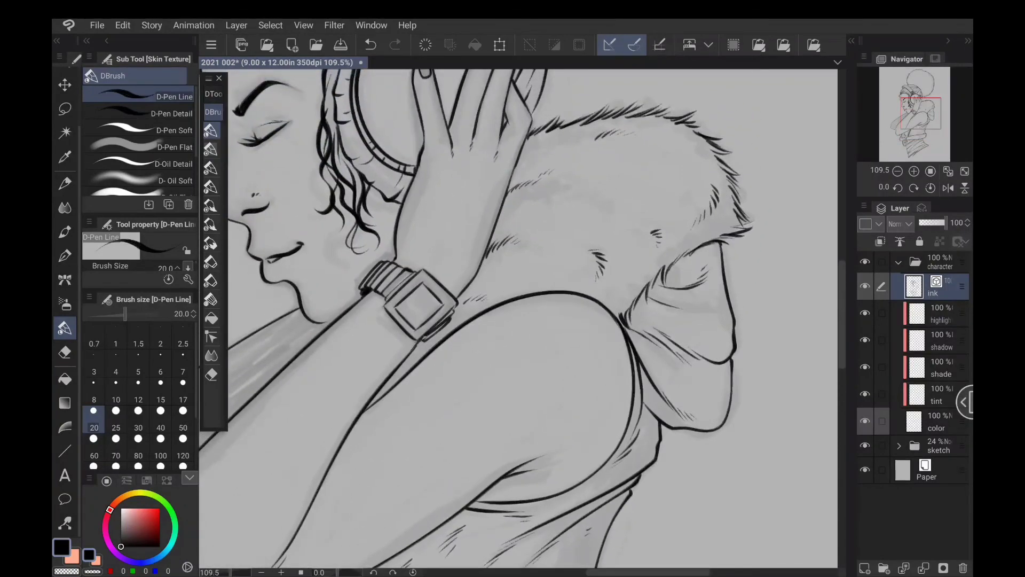
scroll(518, 321, "down", 4)
scroll(512, 321, "down", 5)
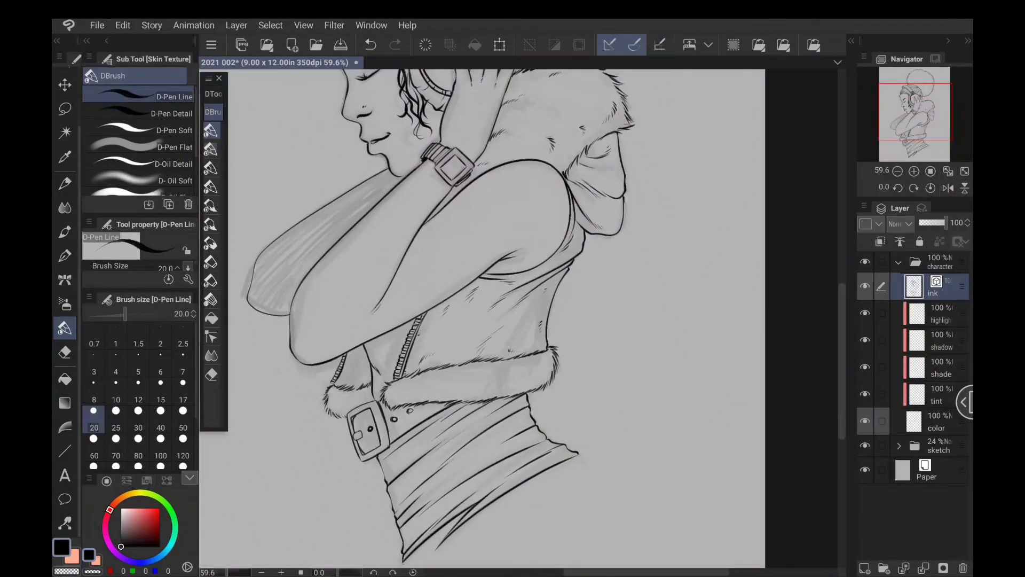
scroll(481, 321, "down", 3)
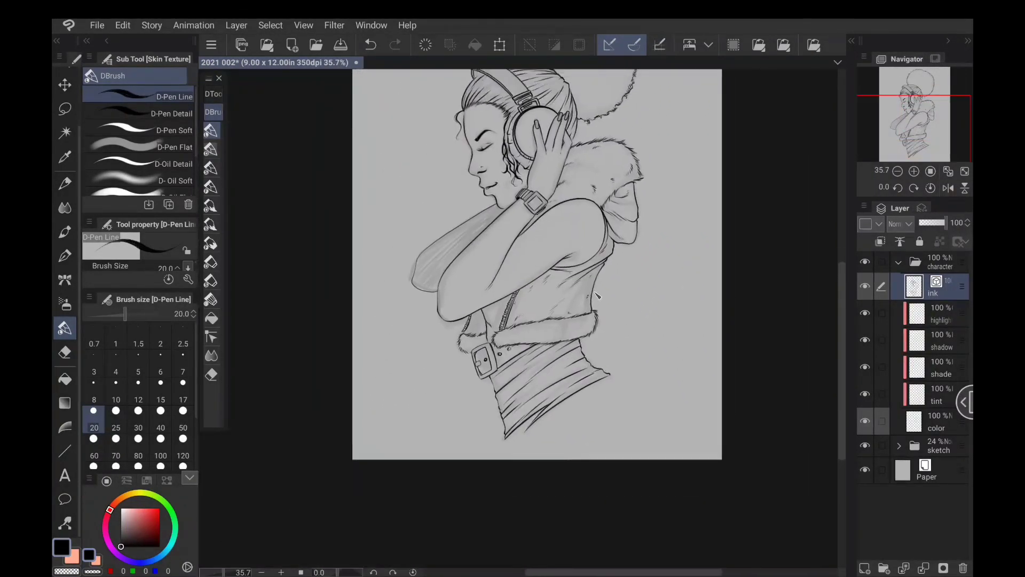
scroll(481, 321, "up", 3)
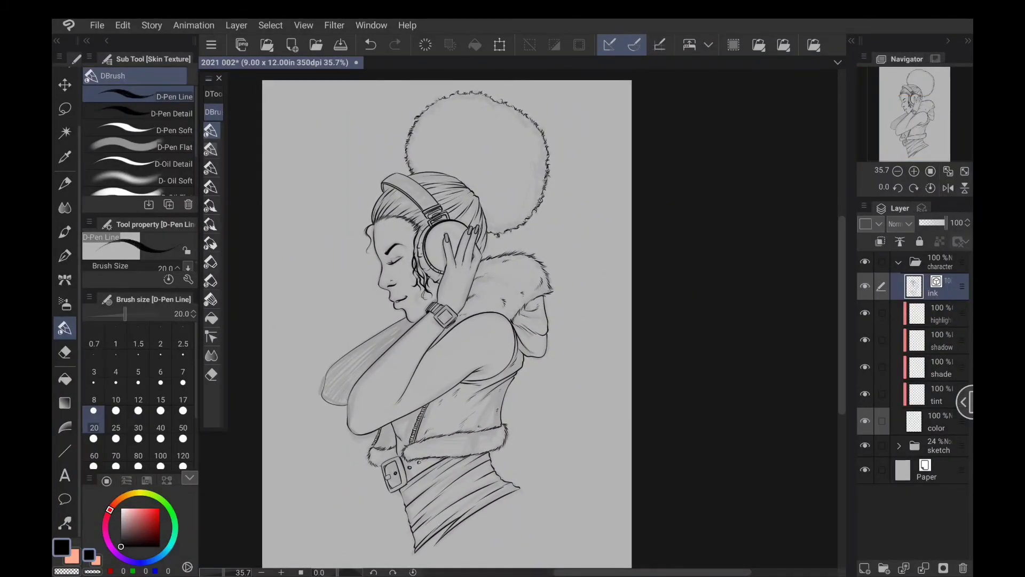
key("ctrl+s")
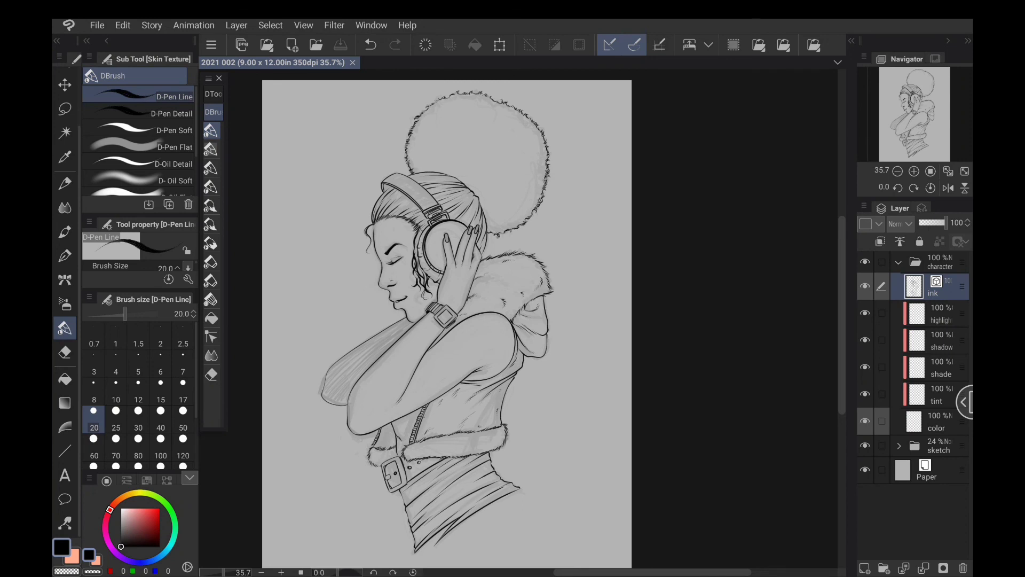
Hide the sketch folder and prepare the color layer for filling with the Refer other layers Fill tool.
left_click(940, 422)
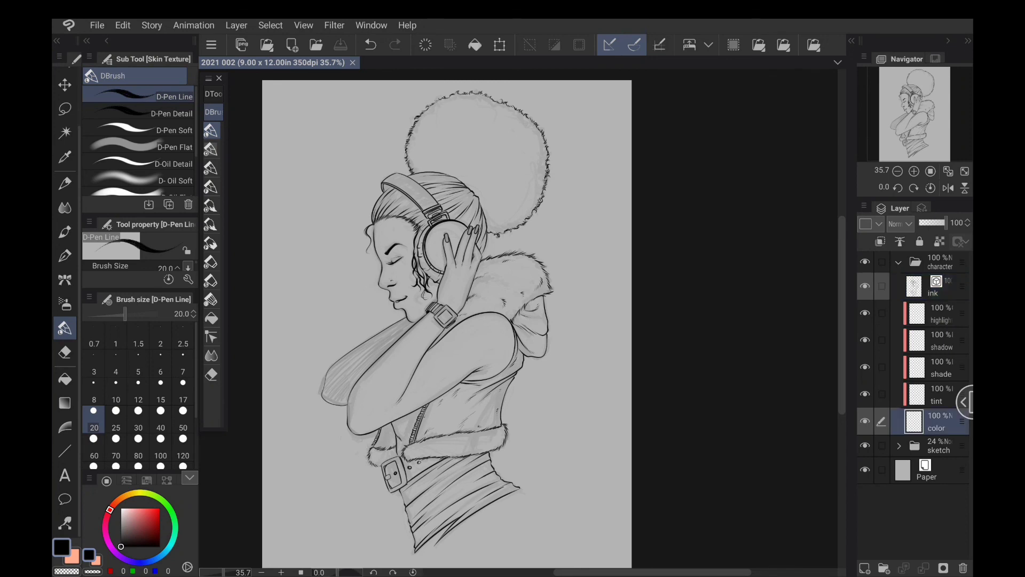
left_click(865, 445)
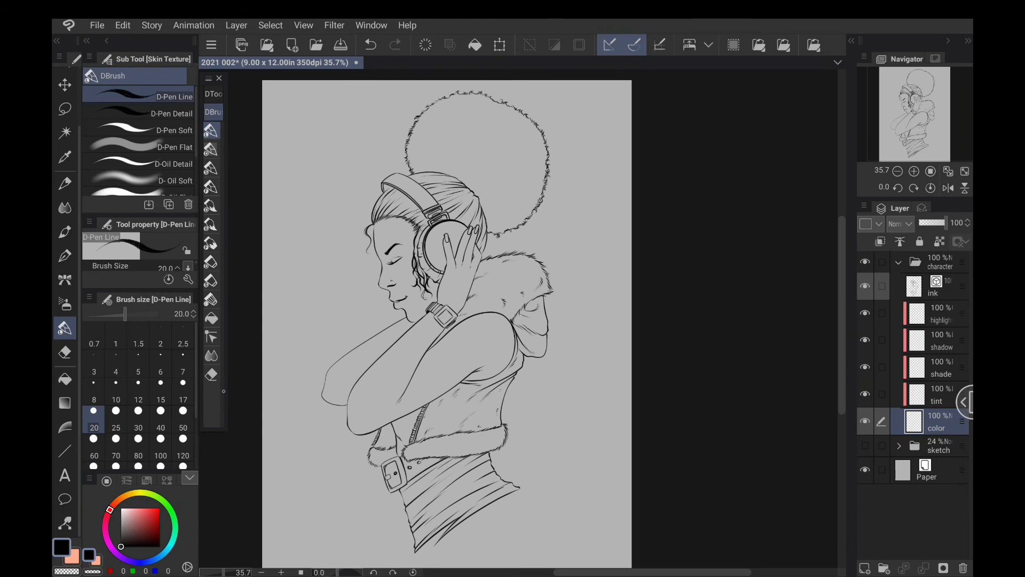
left_click_drag(224, 391, 298, 378)
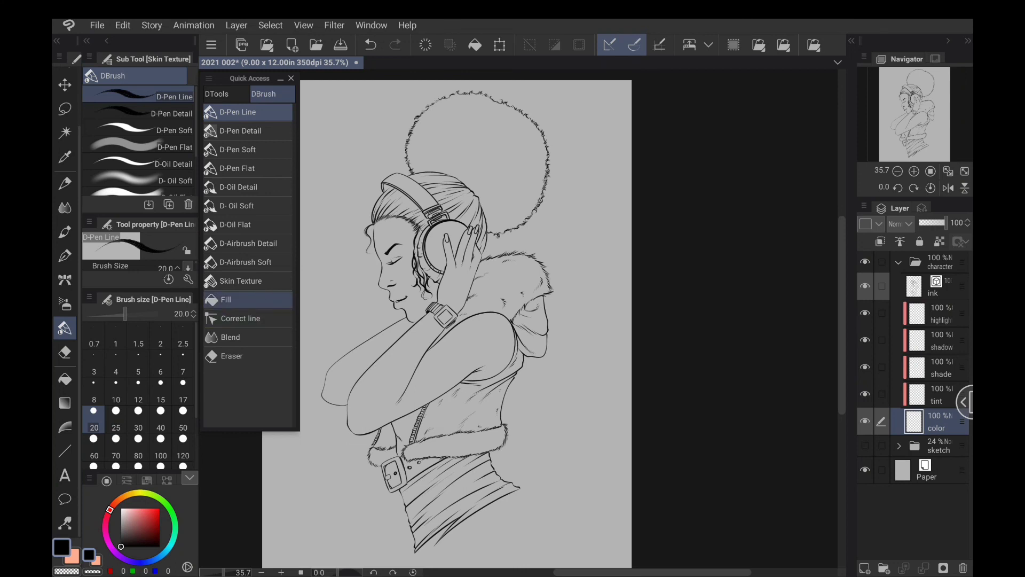
left_click(235, 300)
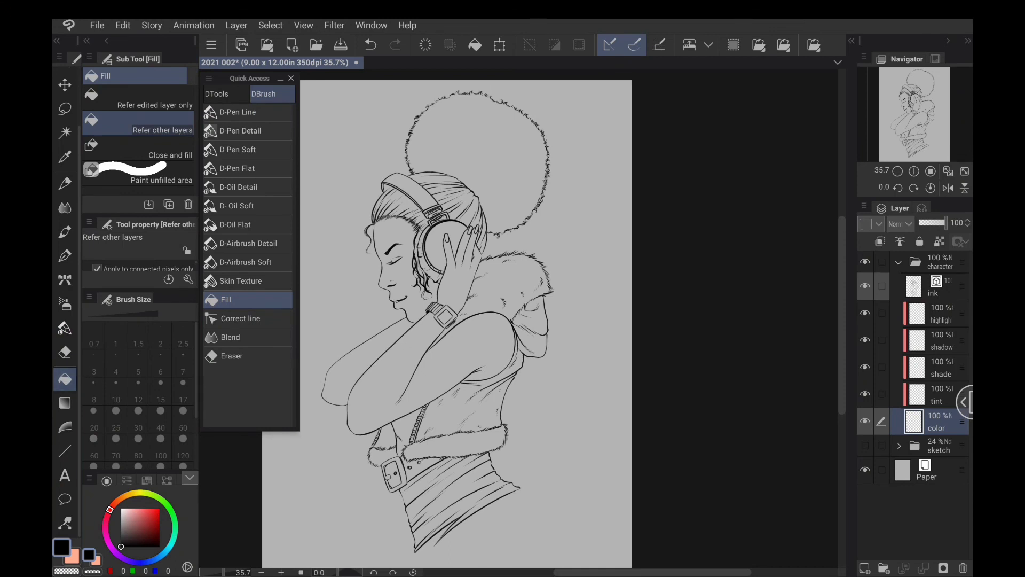
Pick a light tan (RGB 219, 176, 141) and fill the face, both arms and the raised hand with it.
scroll(459, 320, "up", 2)
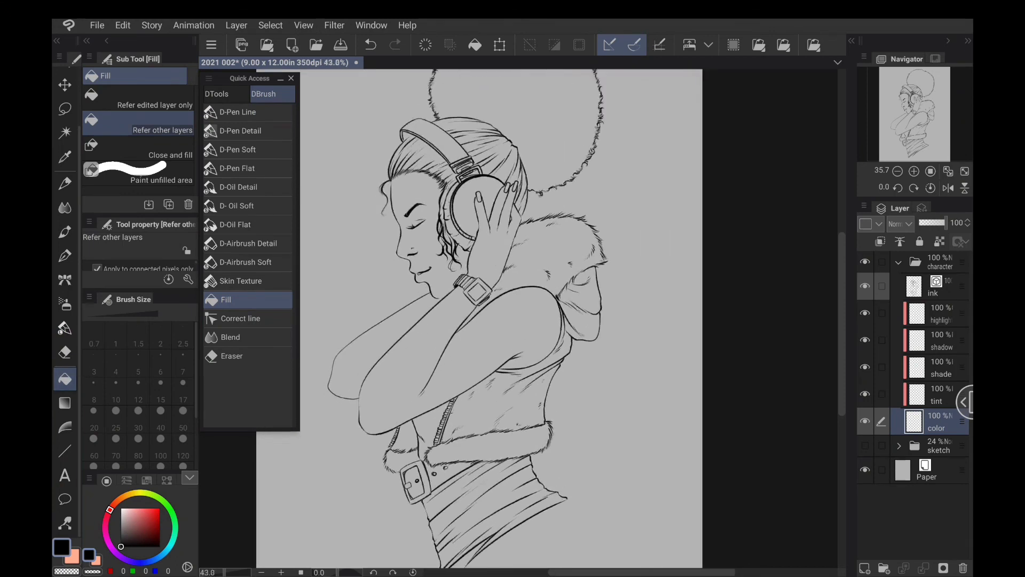
left_click(121, 498)
left_click(140, 516)
left_click_drag(141, 514, 135, 513)
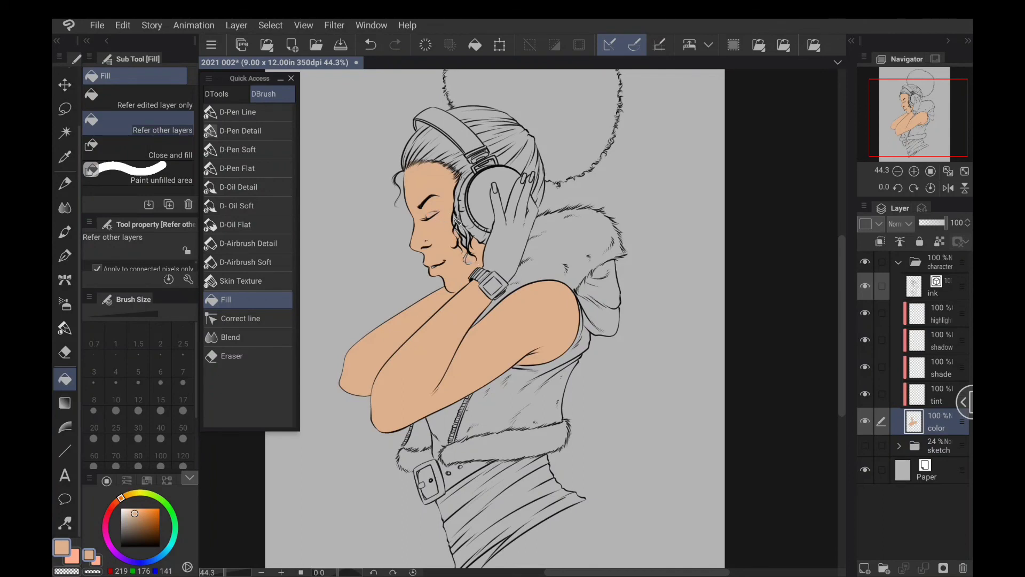
left_click(502, 242)
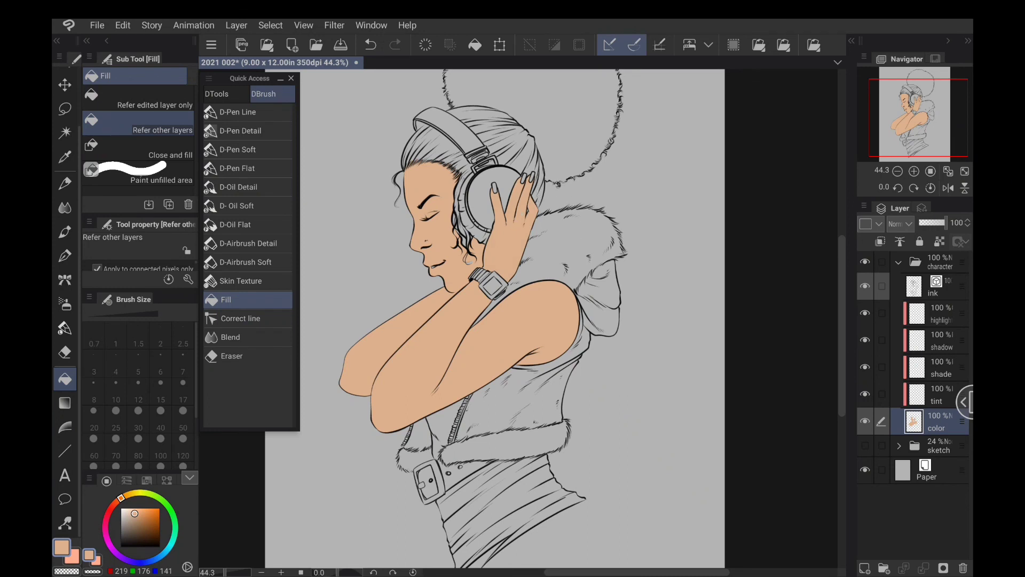
Pick a reddish brown (RGB 128, 79, 56) and fill the large curly bun with it.
left_click_drag(524, 320, 521, 392)
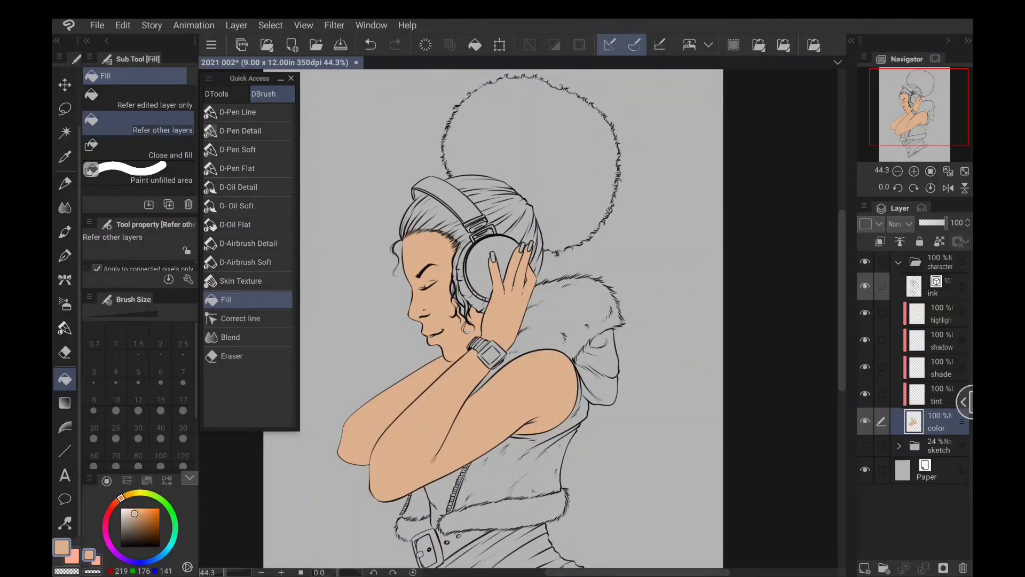
left_click(118, 500)
left_click_drag(148, 513, 142, 527)
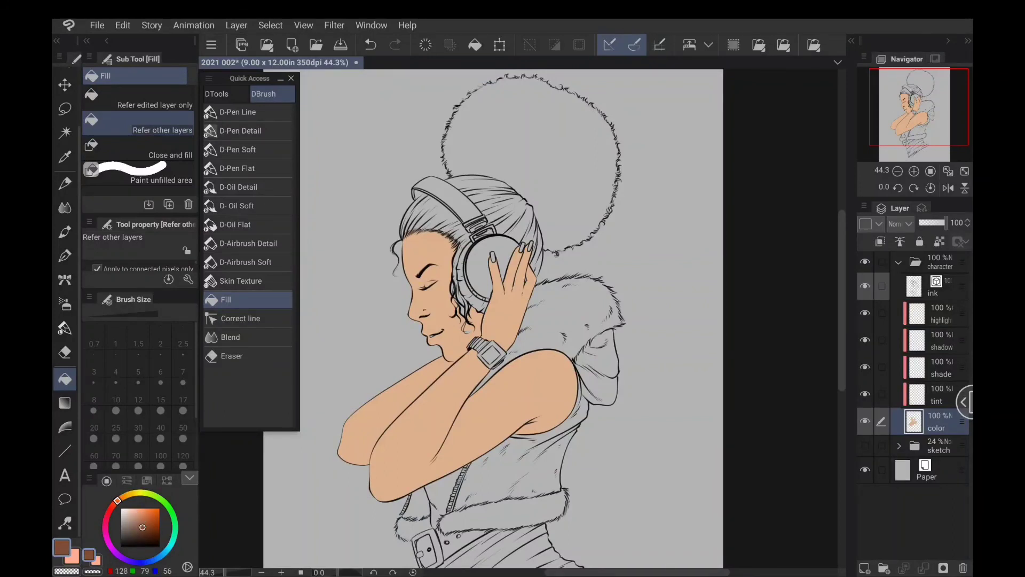
left_click(578, 196)
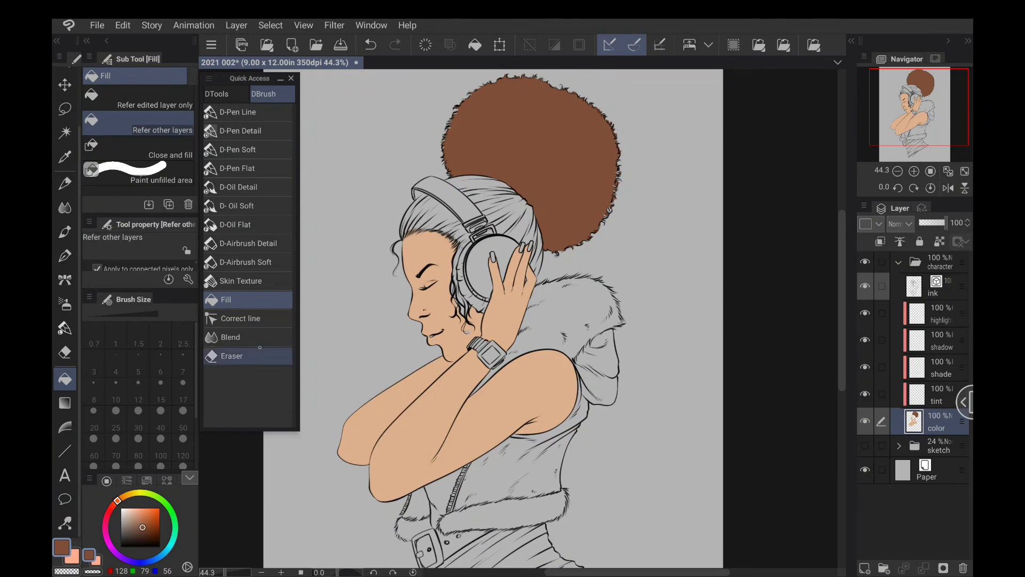
Enlarge the Fill tool's property area to show its gap, margin, area scaling and layer reference options.
left_click_drag(148, 293, 143, 404)
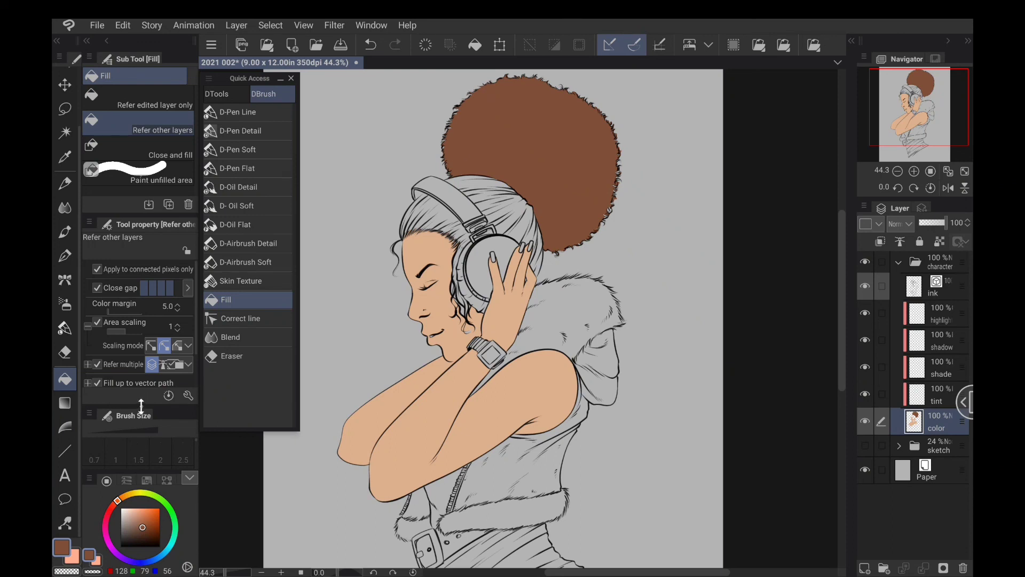
Fill the pulled-back hair, the front section before the headphone band and the loose strands beside the ear with the afro's brown.
left_click_drag(143, 407, 161, 291)
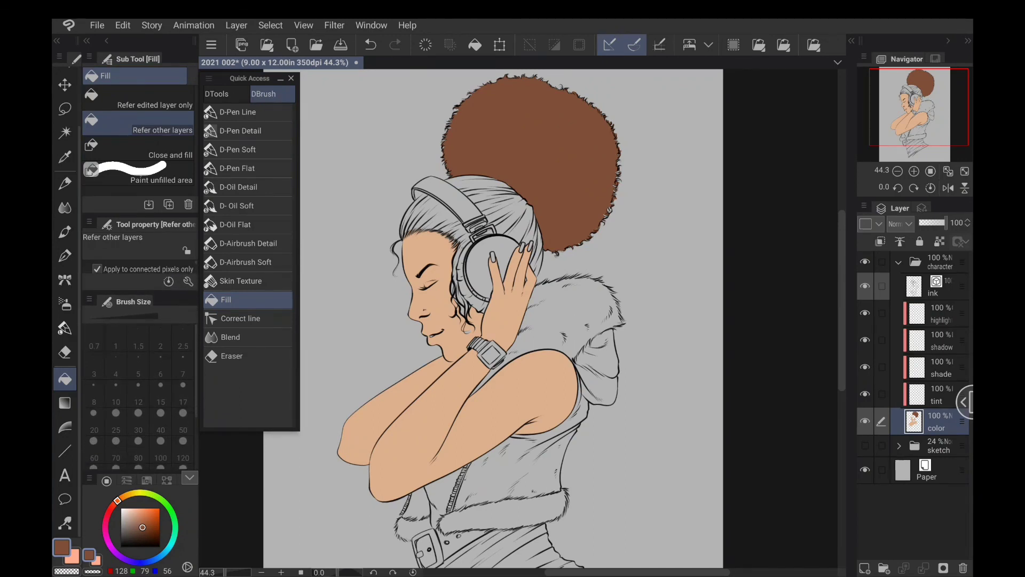
scroll(484, 152, "up", 4)
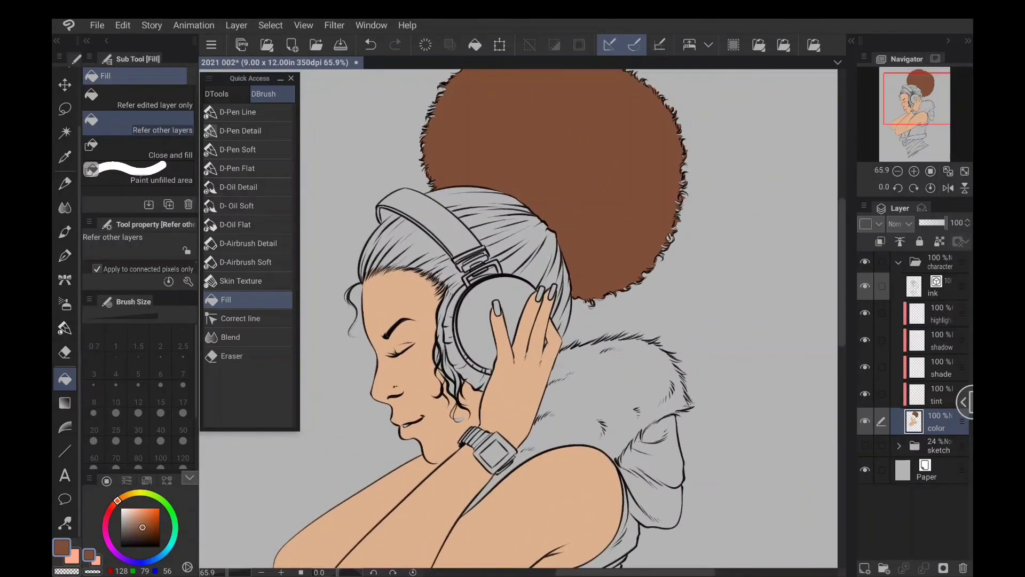
left_click(478, 202)
left_click(484, 211)
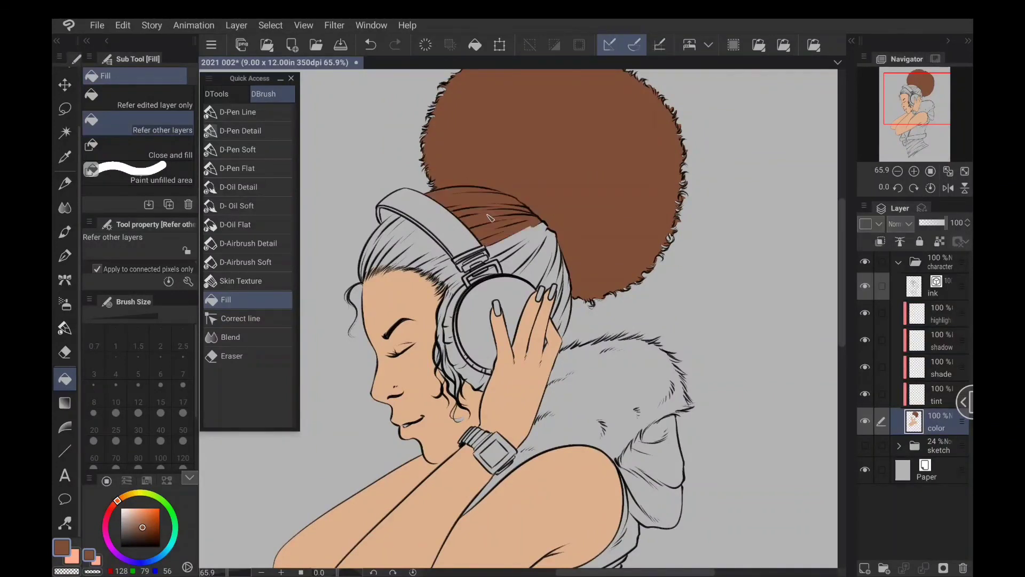
left_click(510, 238)
left_click(550, 267)
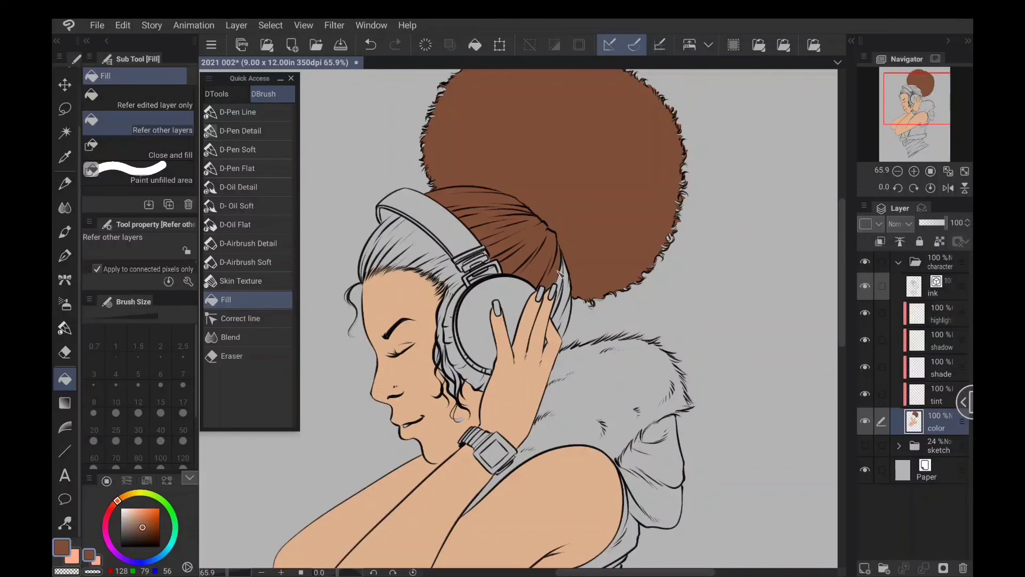
left_click(565, 297)
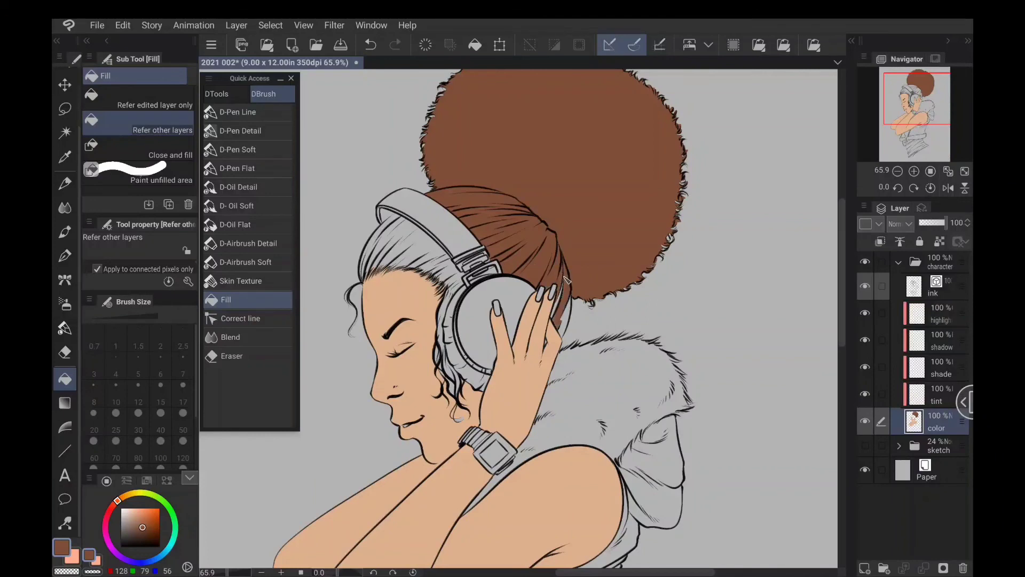
left_click(564, 330)
left_click(564, 325)
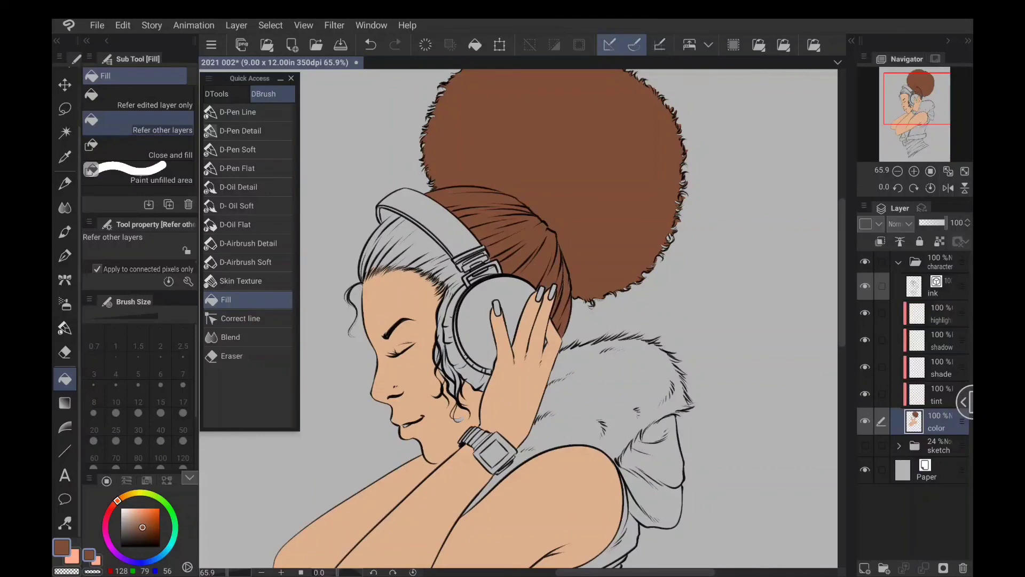
mouse_move(374, 244)
left_mouse_down()
mouse_move(398, 248)
mouse_move(377, 262)
mouse_move(419, 259)
mouse_move(398, 262)
mouse_move(448, 275)
mouse_move(441, 280)
left_mouse_up()
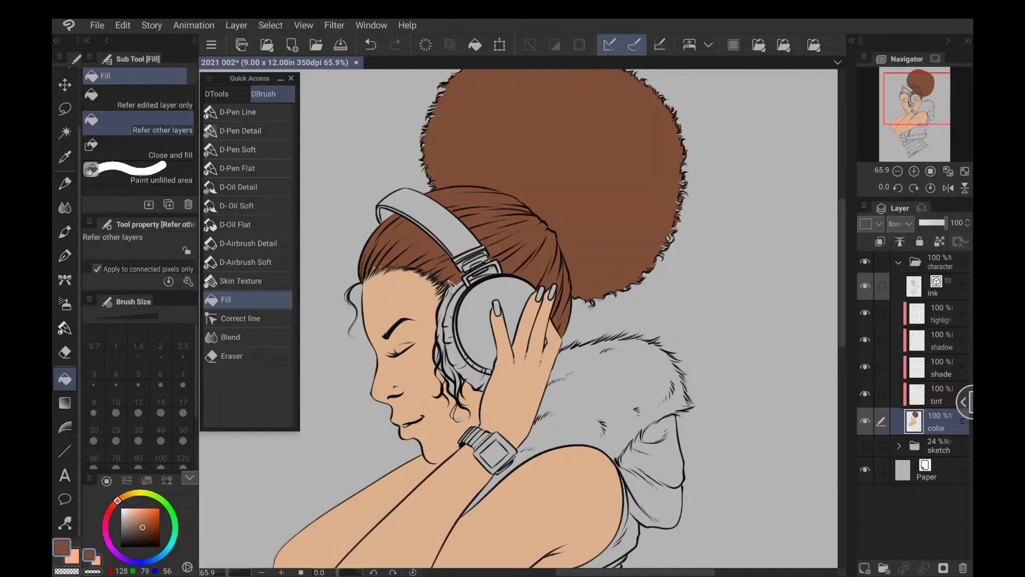
mouse_move(460, 288)
left_mouse_down()
mouse_move(439, 361)
mouse_move(463, 384)
left_mouse_up()
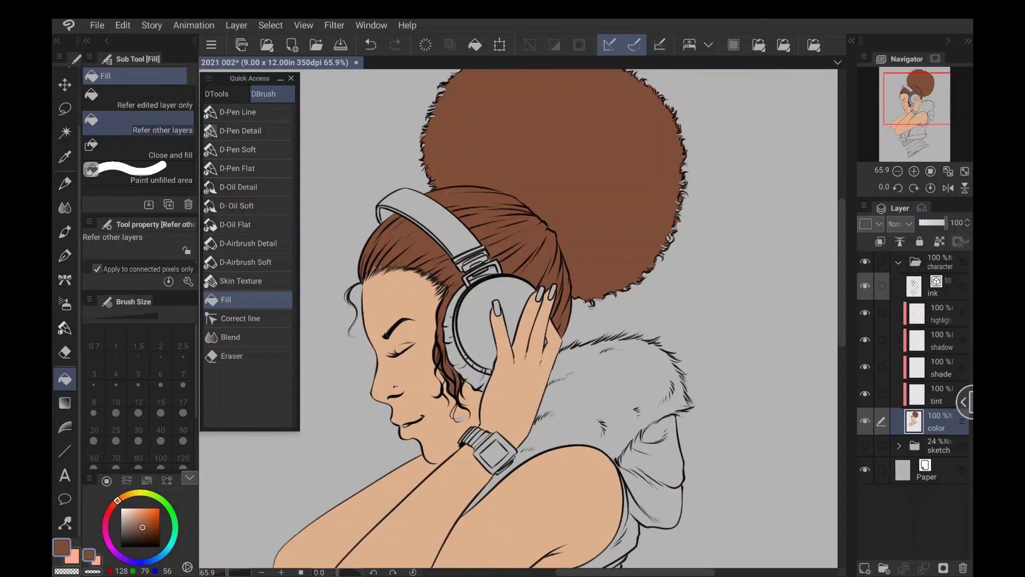
Sample the skin tone and the hair brown to touch up unfilled gaps around the loose curl and the afro's edge.
scroll(518, 321, "down", 3)
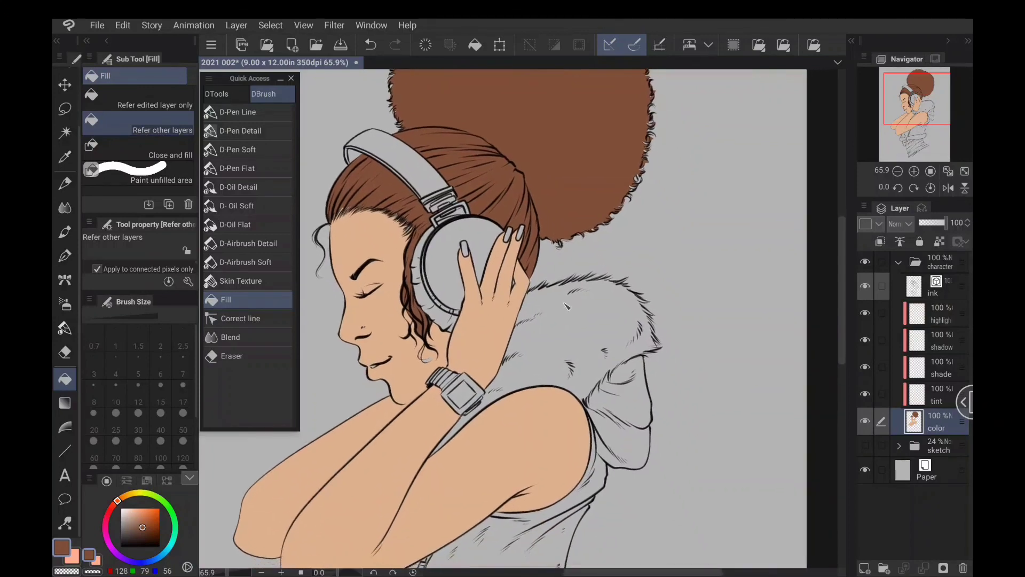
scroll(518, 321, "down", 1)
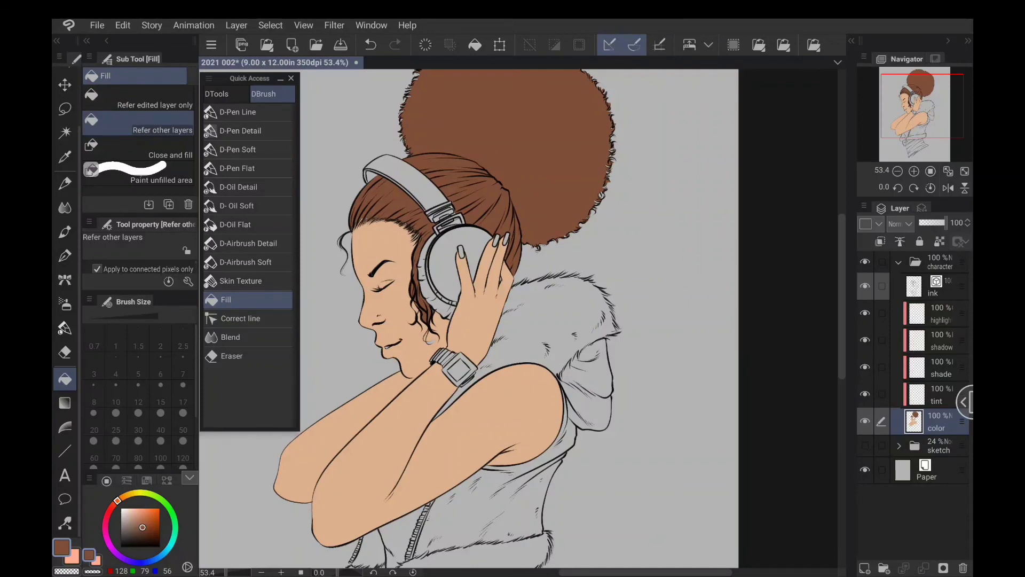
scroll(398, 274, "up", 5)
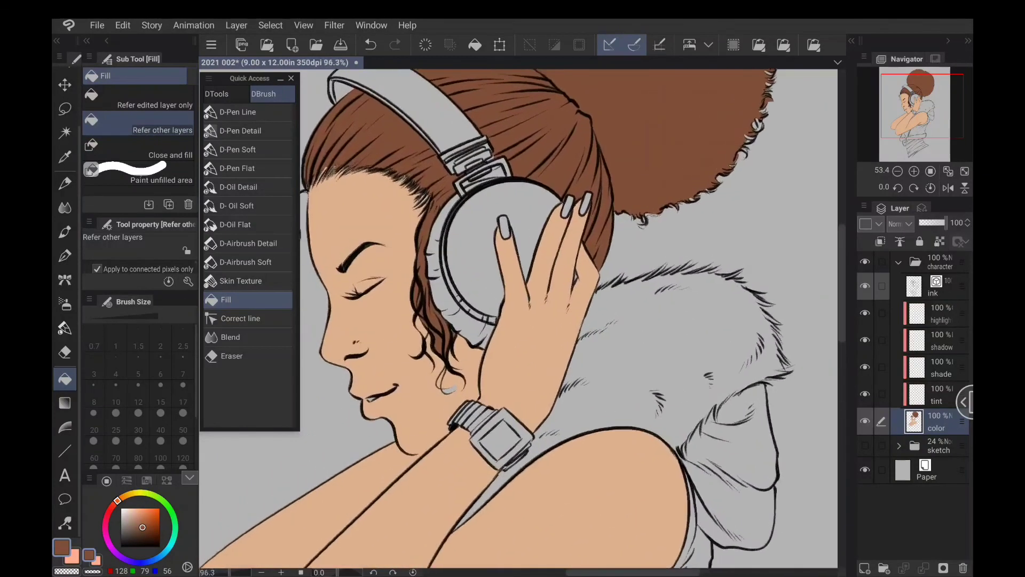
left_click(426, 420, "alt")
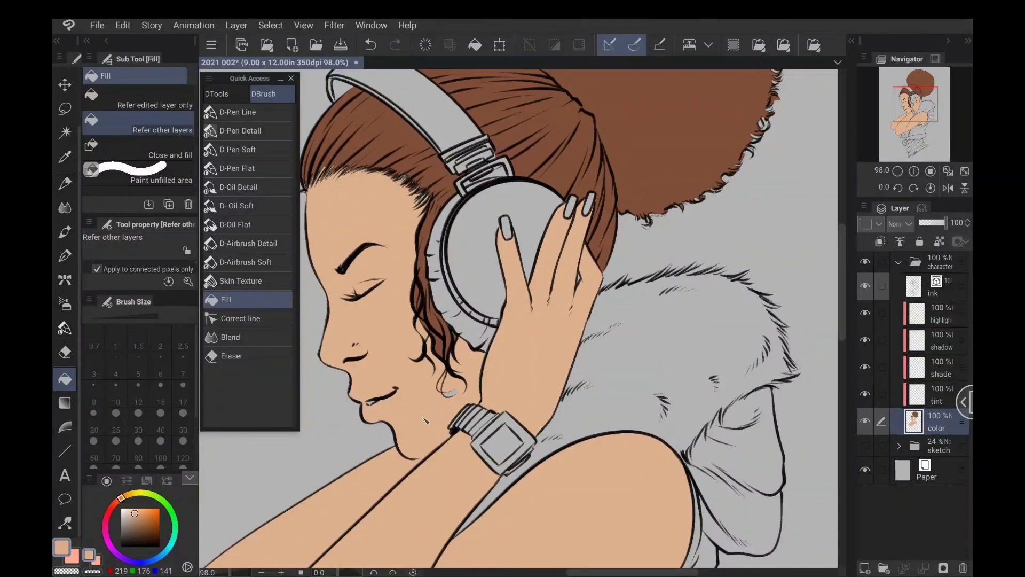
left_click_drag(509, 251, 593, 401)
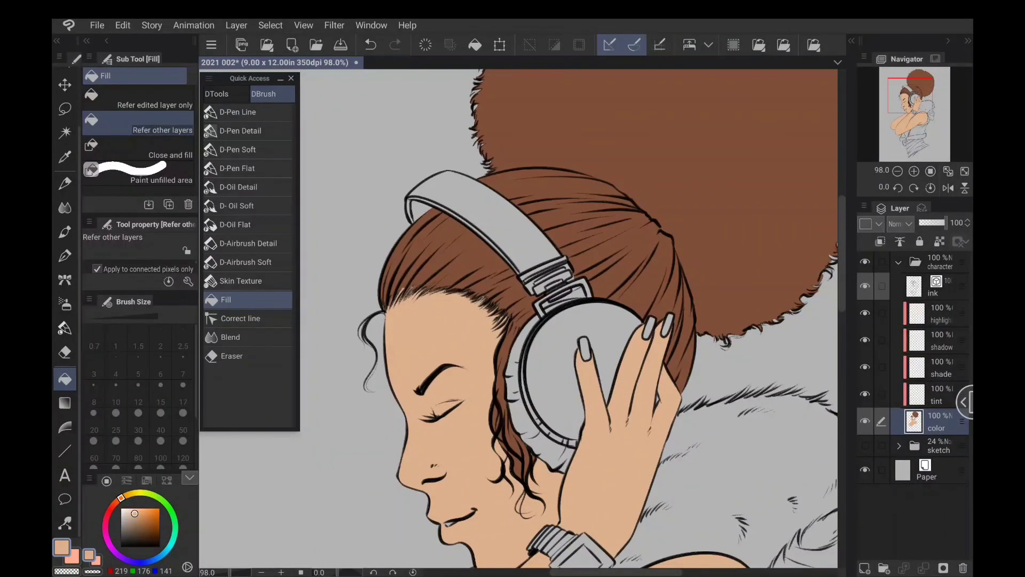
left_click_drag(582, 368, 384, 459)
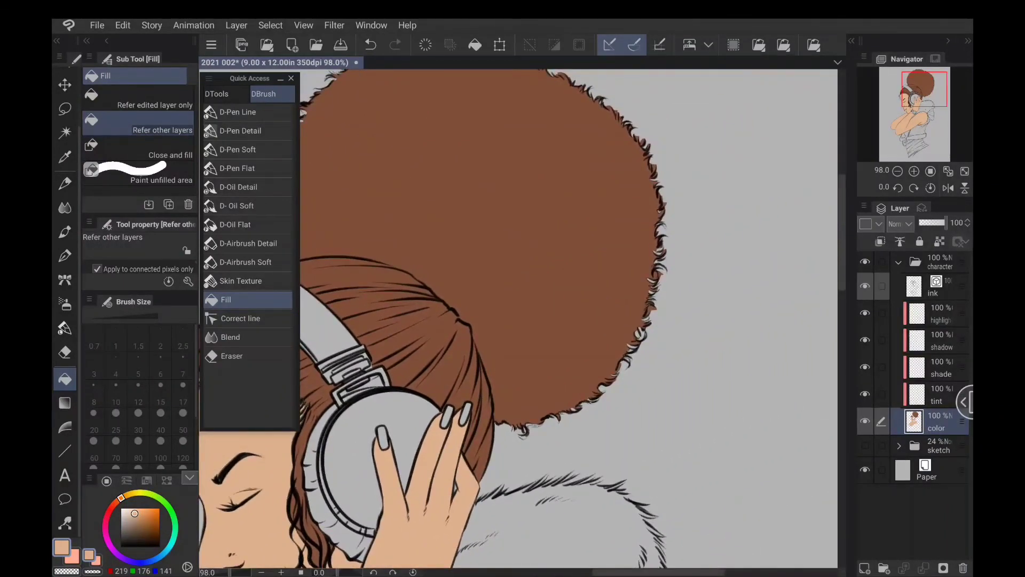
left_click(567, 361, "alt")
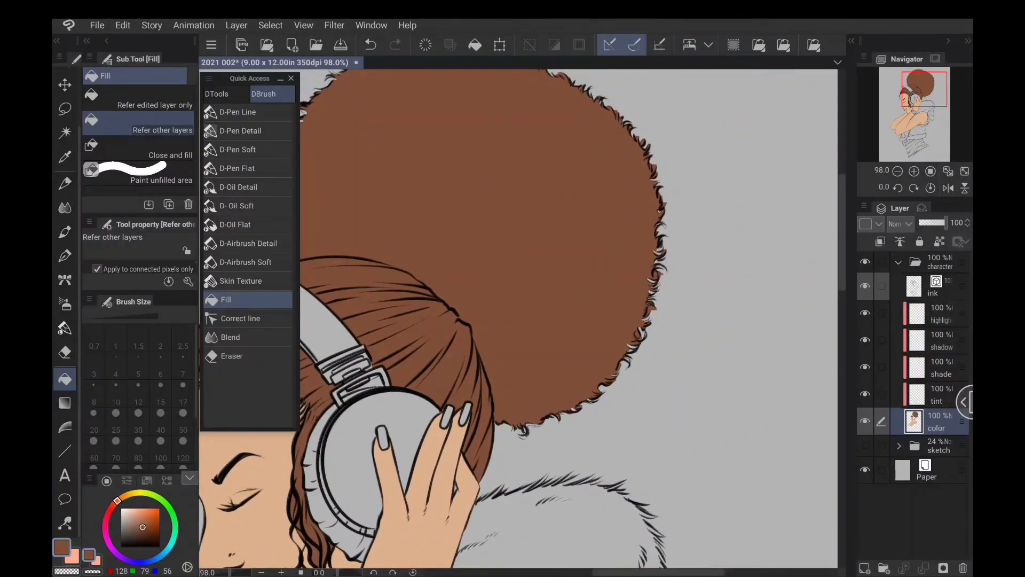
left_click_drag(569, 244, 651, 323)
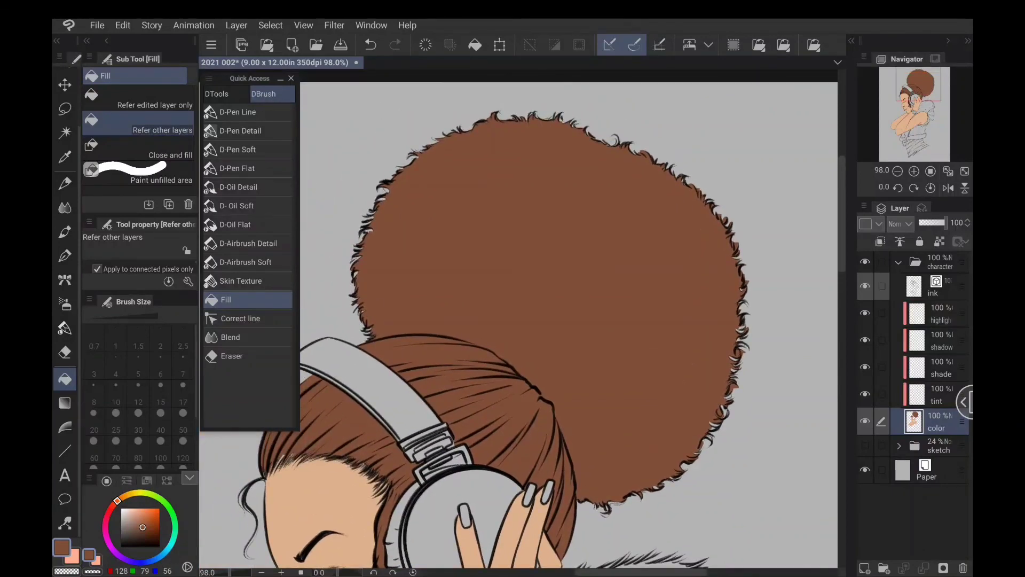
left_click_drag(636, 402, 663, 166)
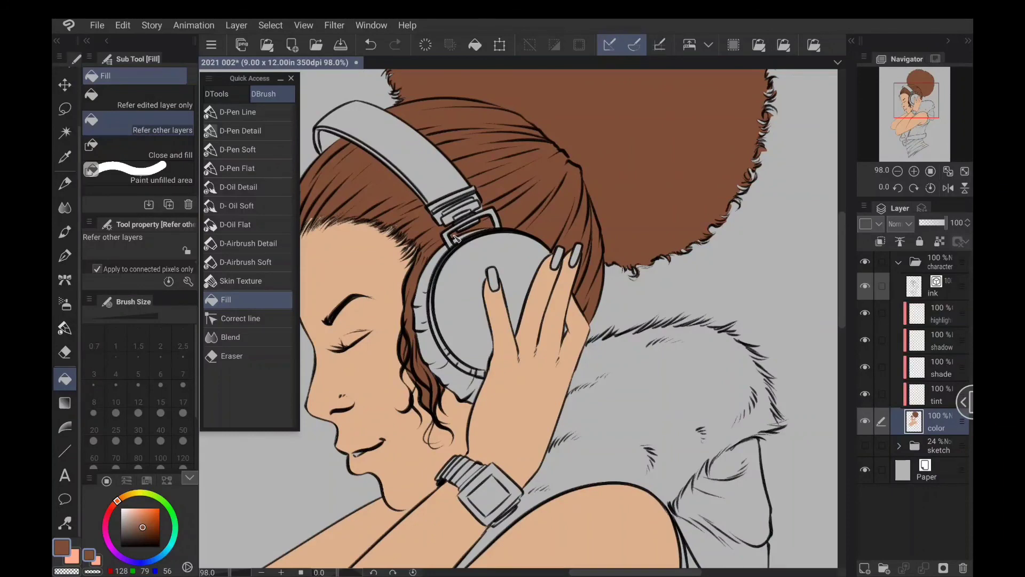
scroll(660, 309, "down", 3)
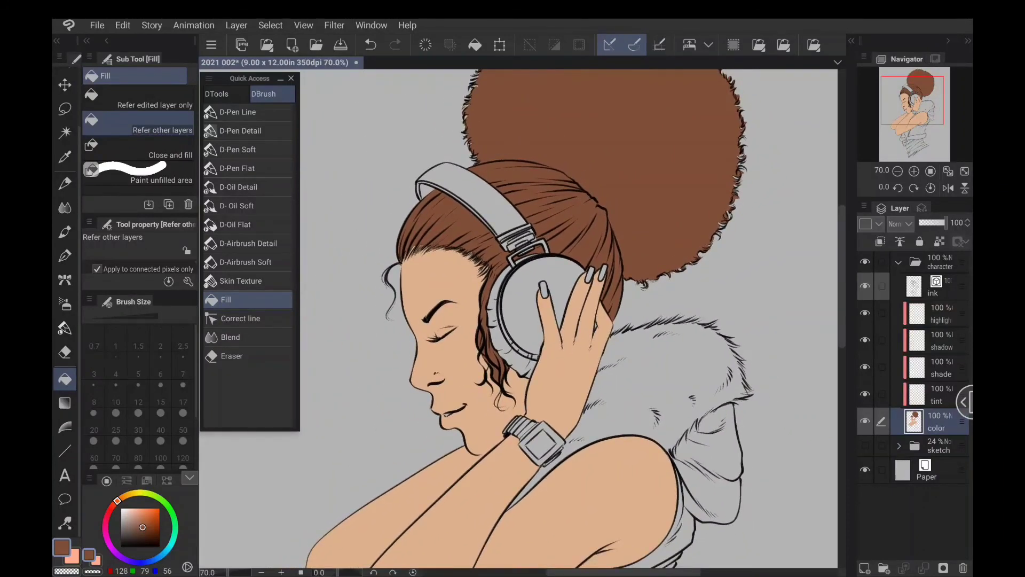
Choose a neon green (about RGB 148, 255, 82) and fill the three visible fingernails.
left_click(162, 498)
left_click_drag(156, 514, 148, 504)
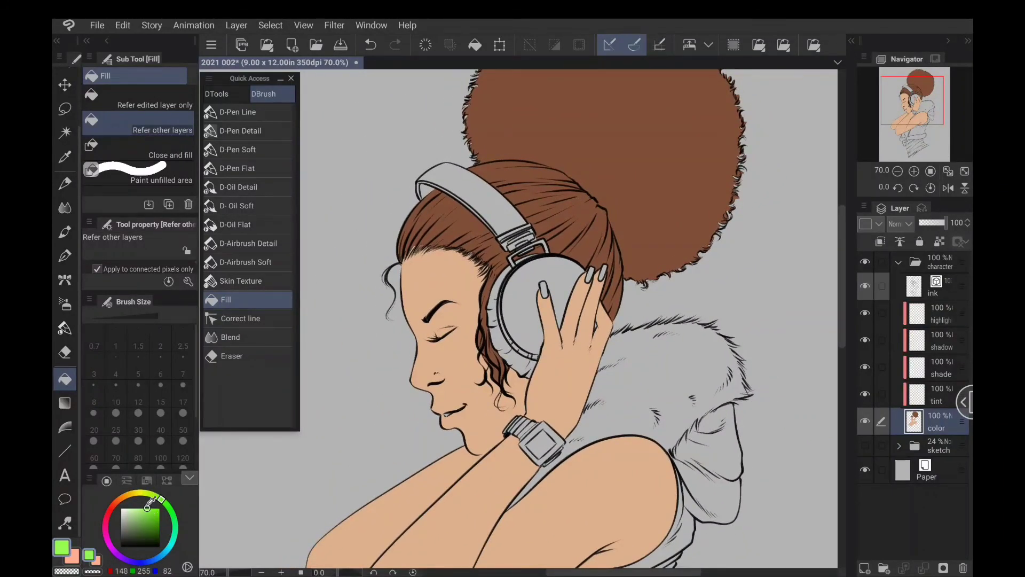
left_click(603, 273)
left_click(591, 275)
left_click(544, 291)
Choose a pale cream (RGB 236, 225, 211) and fill the shirt below the belt and between the vest's front edges.
scroll(519, 319, "down", 4)
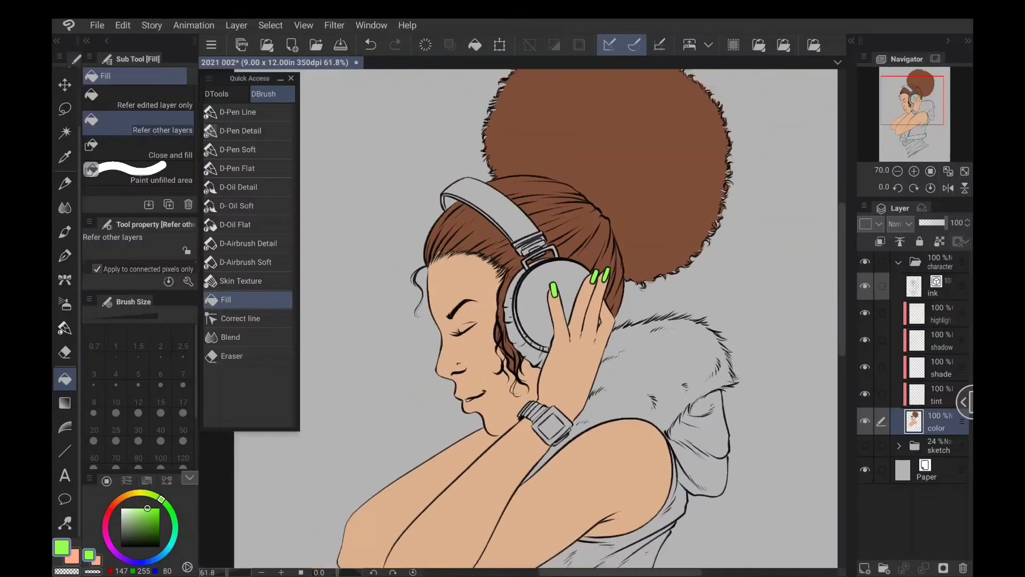
left_click_drag(519, 320, 512, 292)
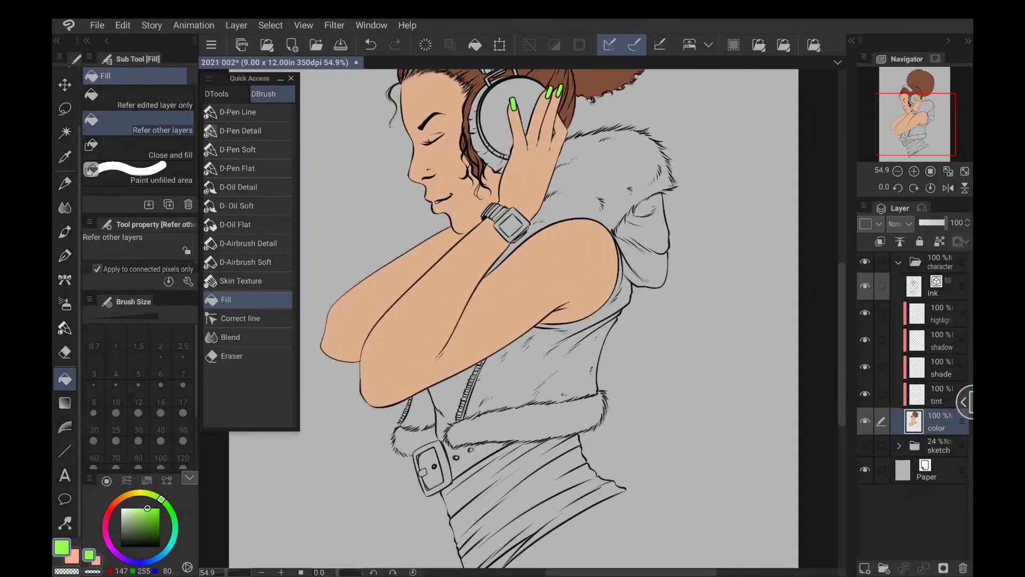
left_click_drag(161, 499, 125, 495)
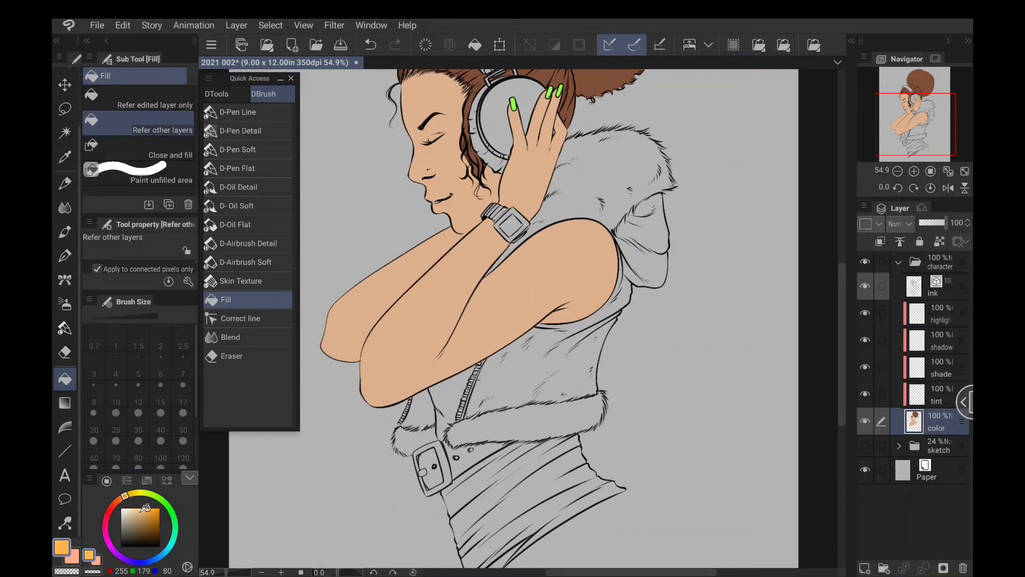
left_click_drag(620, 379, 620, 350)
left_click_drag(135, 513, 125, 510)
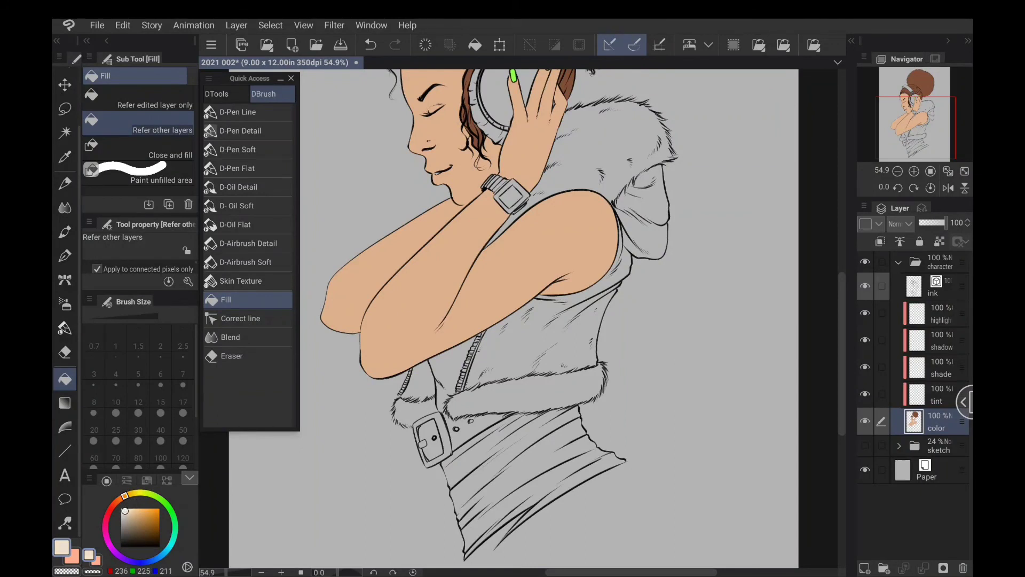
left_click(484, 448)
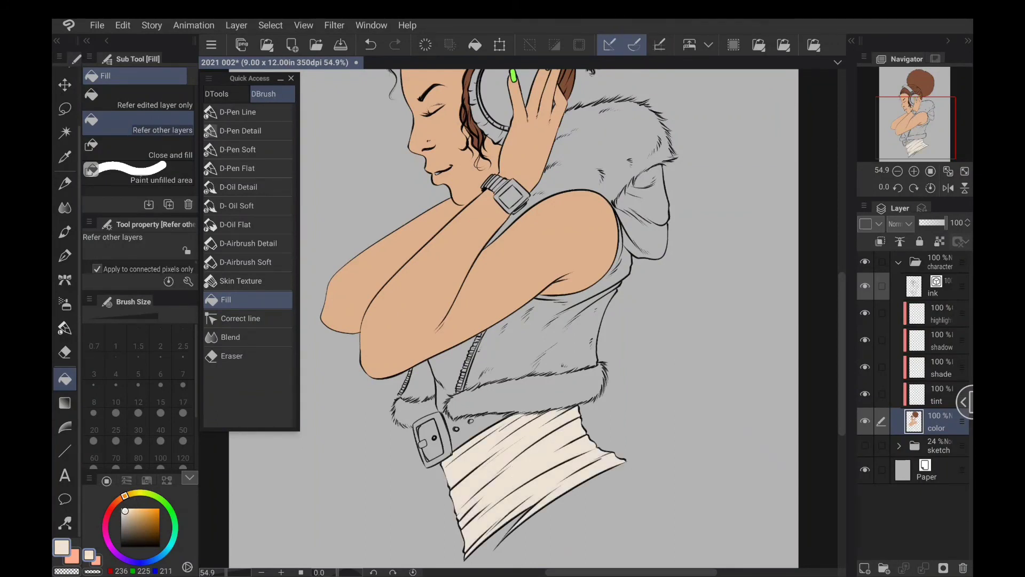
scroll(491, 320, "up", 2)
left_click(433, 436)
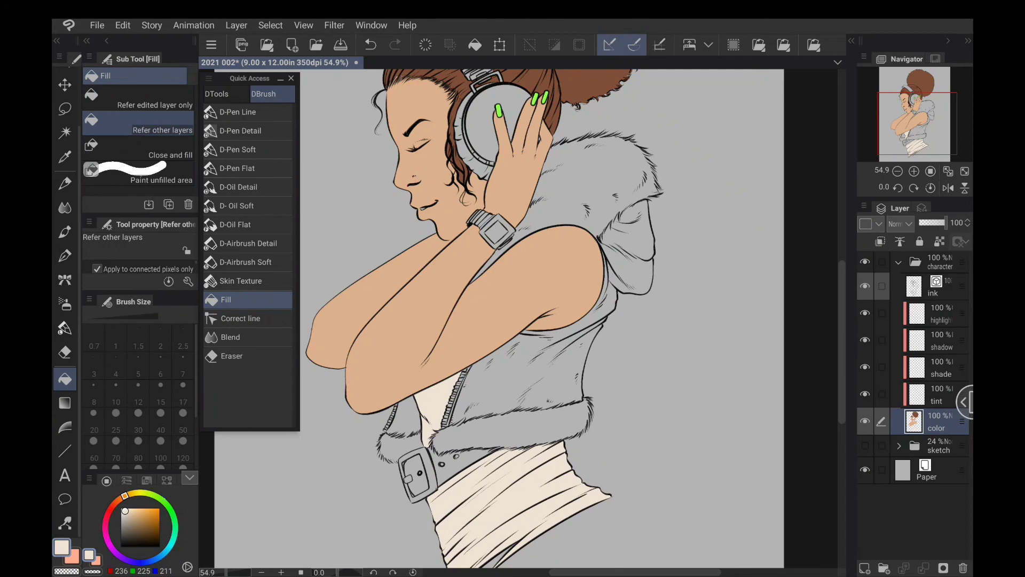
Choose a pale lime (RGB 238, 255, 202) and fill the vest's fur hem on both sides and the fur collar.
mouse_move(163, 499)
left_mouse_down()
mouse_move(152, 494)
mouse_move(140, 514)
mouse_move(129, 508)
left_mouse_up()
left_click(141, 513)
left_click(508, 425)
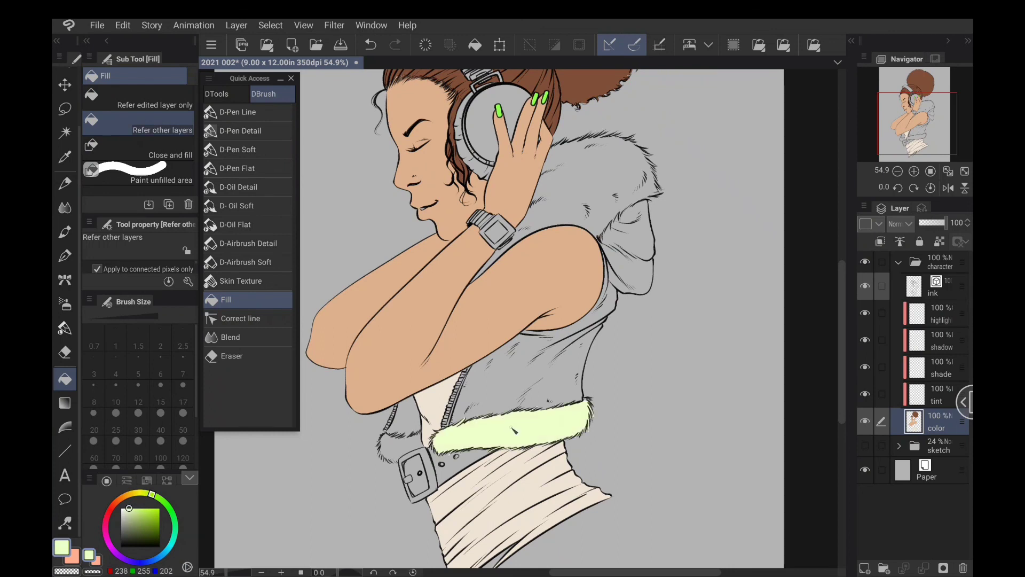
left_click(401, 447)
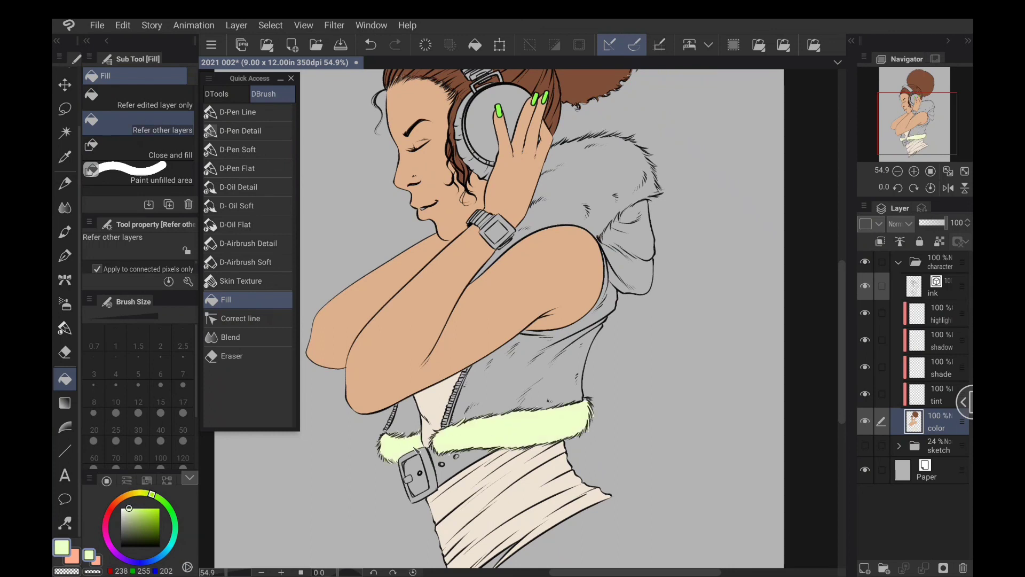
left_click(585, 206)
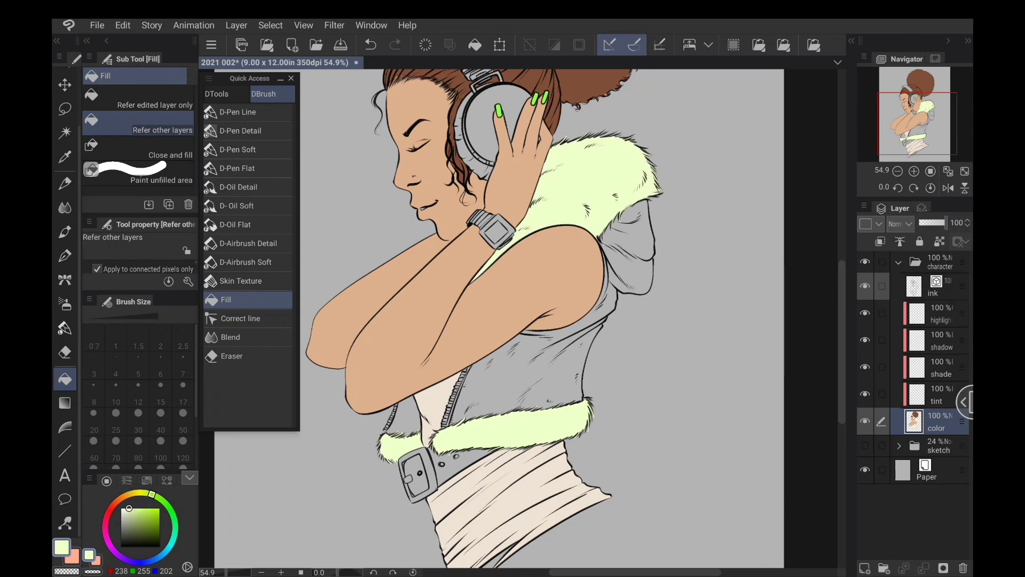
Choose a dark brown (RGB 104, 89, 75) and fill the vest body, armhole edge, hood and front panel.
left_click(123, 496)
left_click_drag(144, 515, 131, 530)
left_click(493, 390)
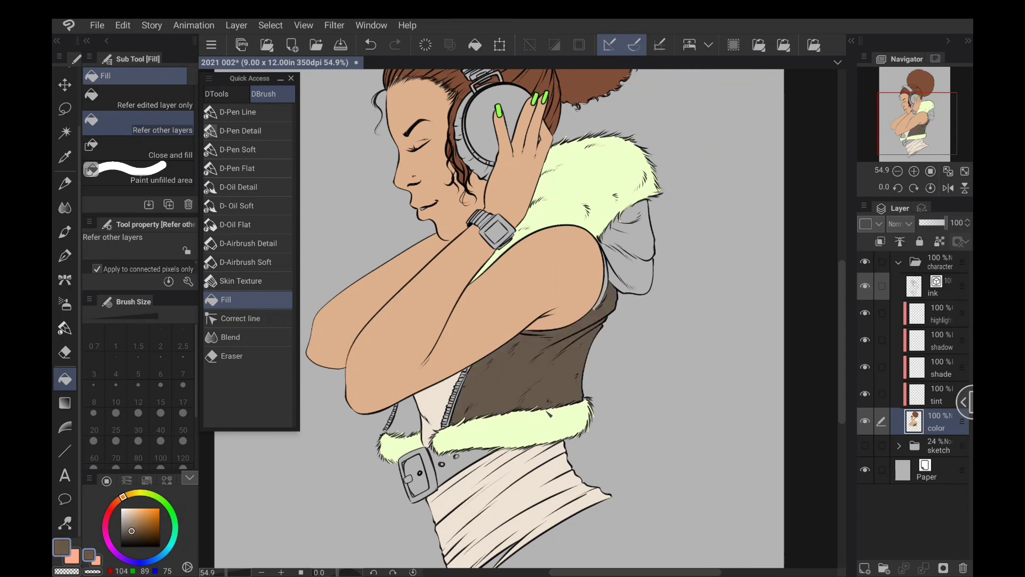
left_click(601, 307)
left_click(612, 283)
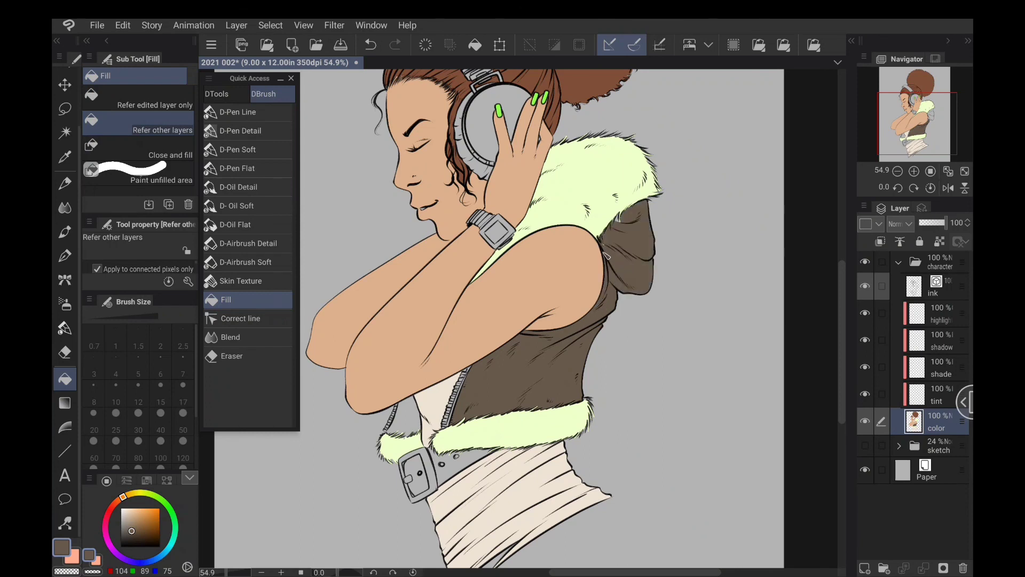
left_click(409, 423)
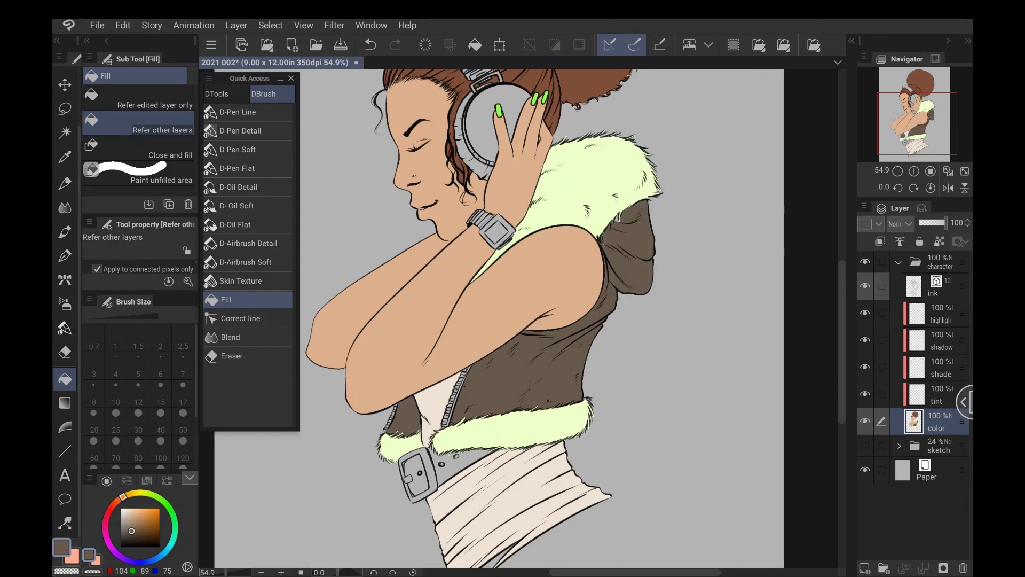
Darken the colour to RGB 67, 61, 54 and fill the belt strap and the area inside the buckle.
scroll(437, 412, "down", 3)
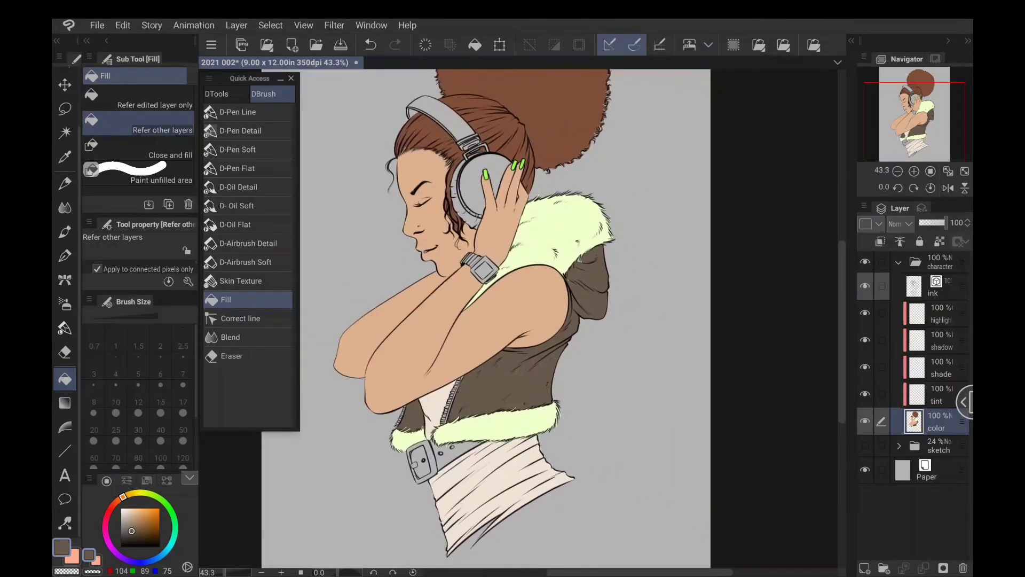
left_click_drag(132, 530, 128, 536)
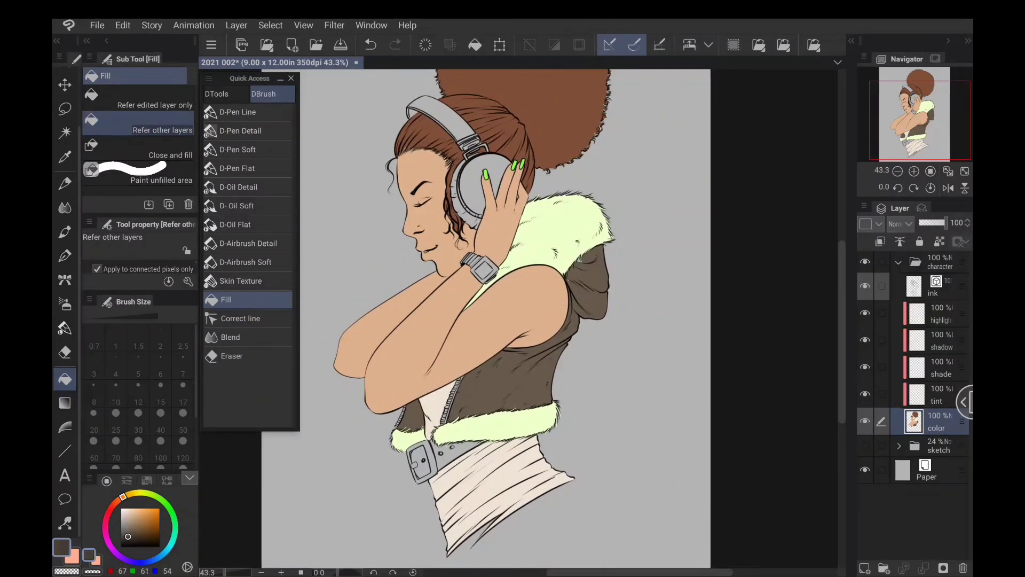
left_click(451, 454)
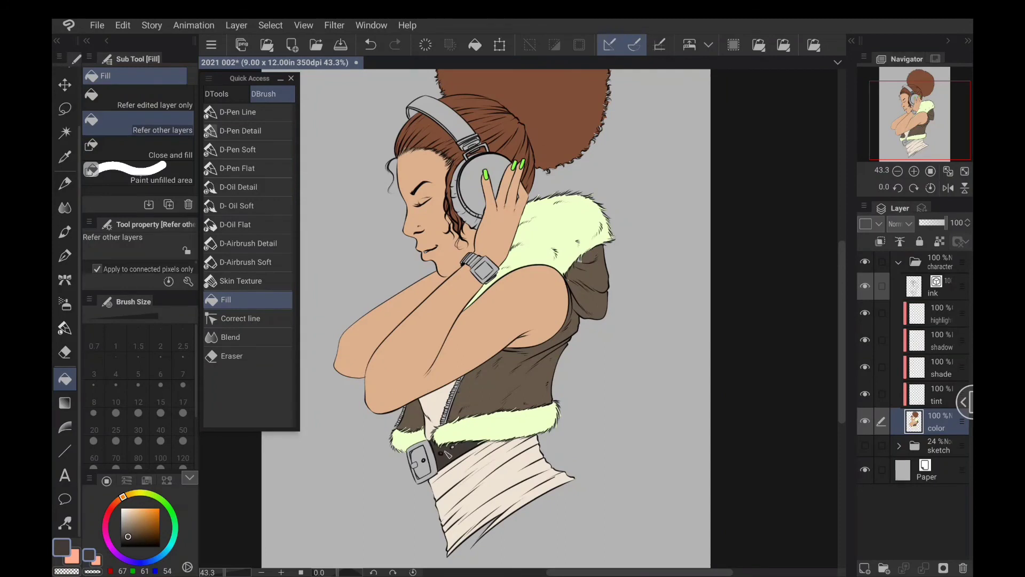
left_click(423, 460)
Choose a very pale cream (RGB 252, 231, 210) and fill the belt buckle's frame and prong.
left_click(124, 521)
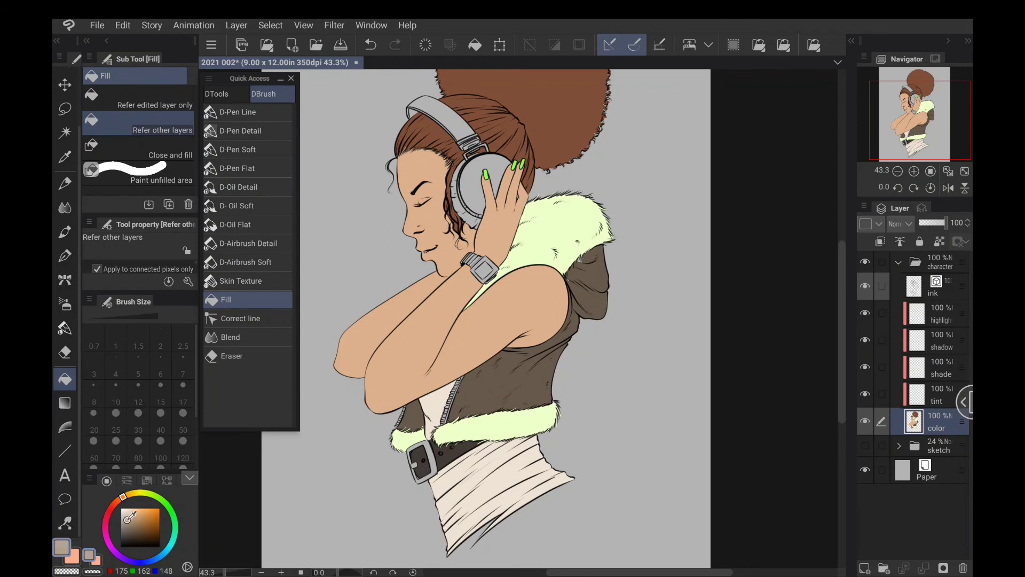
left_click_drag(129, 516, 127, 508)
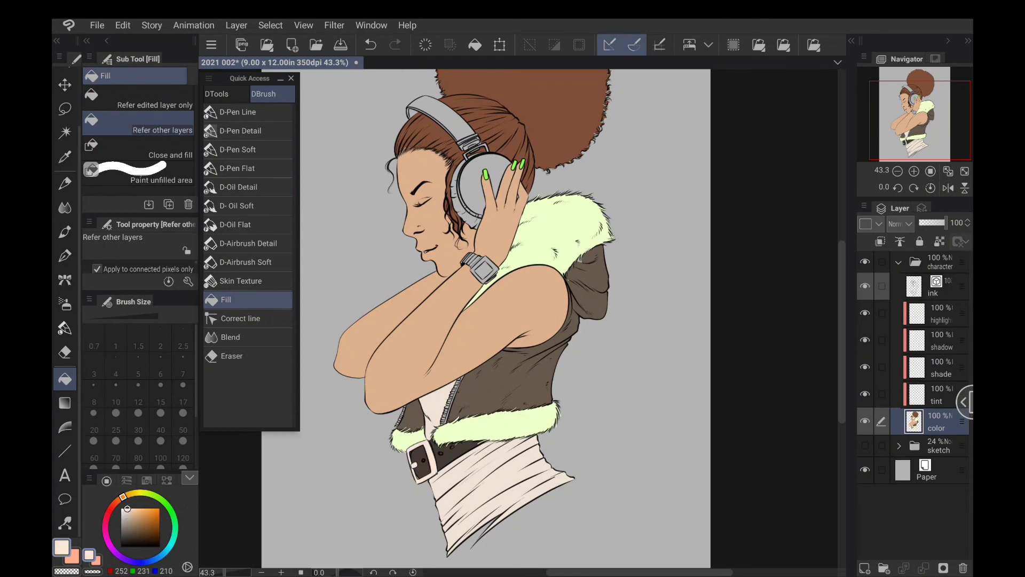
left_click_drag(616, 343, 598, 374)
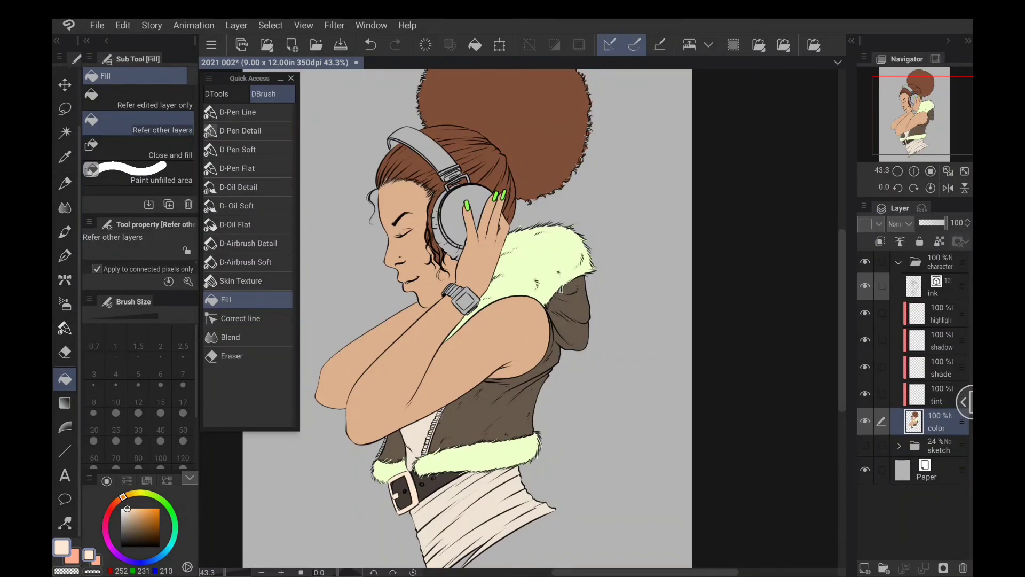
scroll(420, 481, "up", 5)
scroll(387, 409, "up", 1)
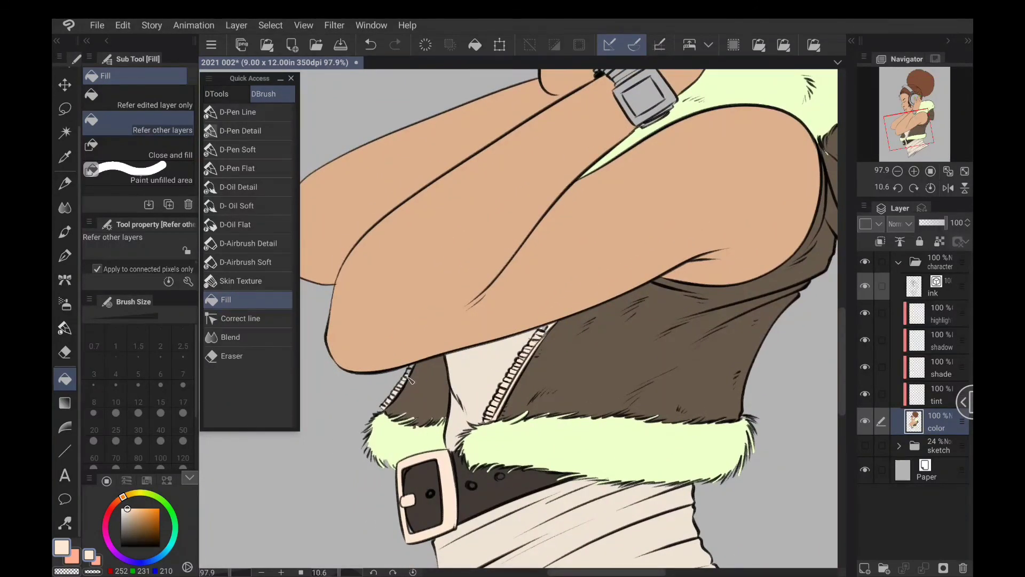
scroll(585, 411, "down", 3)
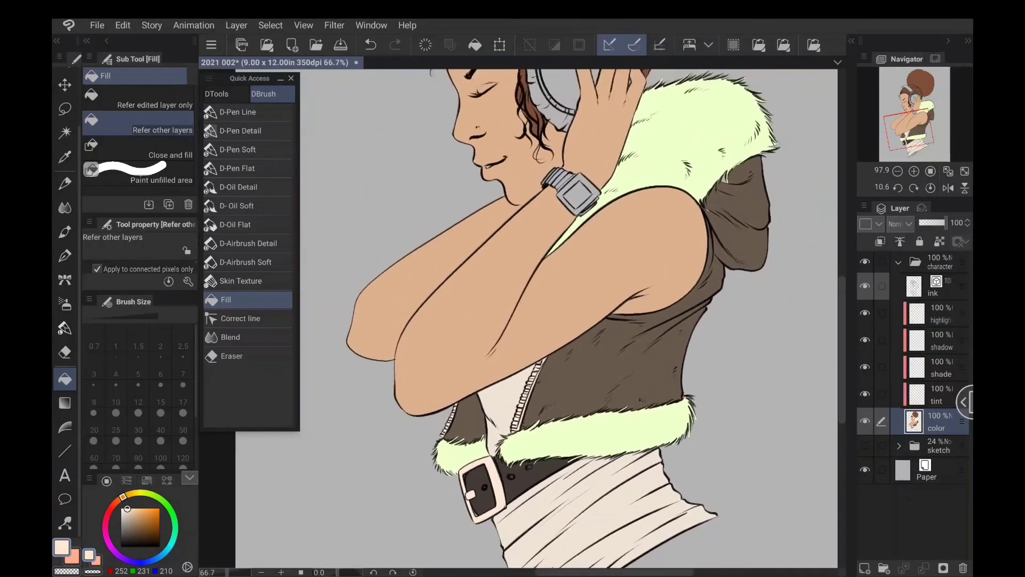
left_click_drag(585, 411, 568, 409)
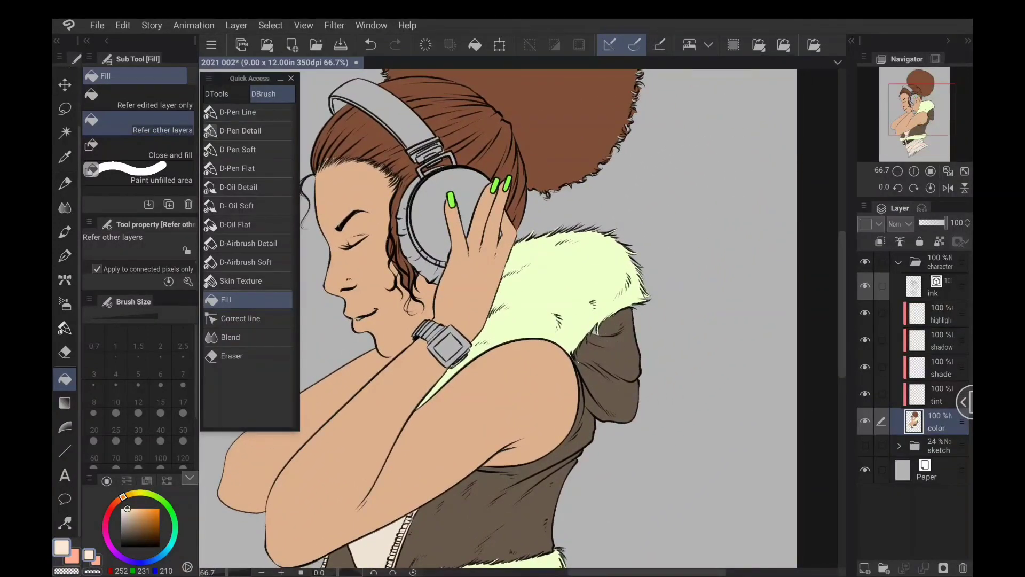
Sample the hood's brown, darken it to RGB 58, 56, 54, and fill the headphones' band, joint and ear cup.
left_click(615, 347, "alt")
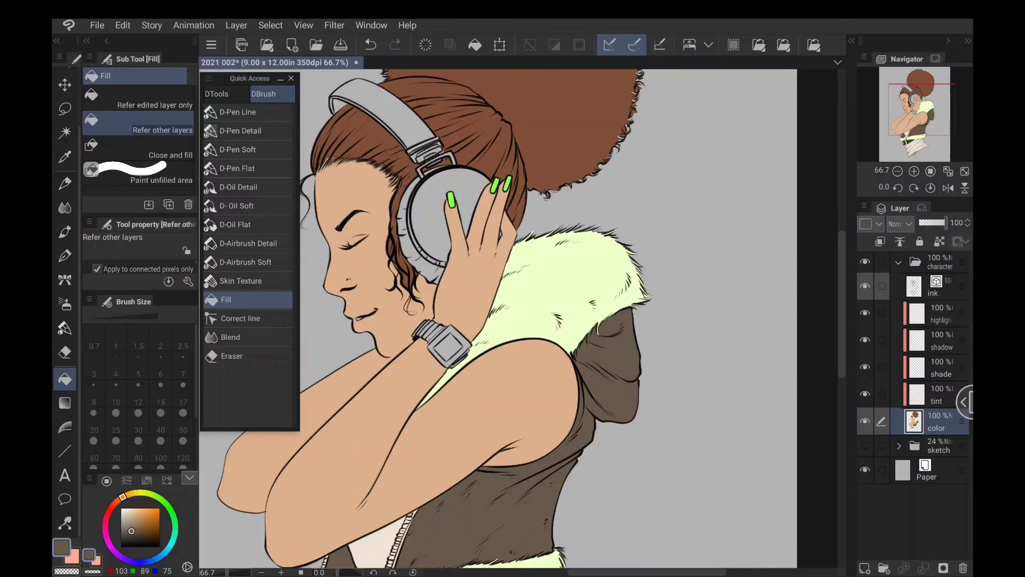
left_click_drag(582, 367, 646, 447)
left_click_drag(132, 531, 123, 537)
left_click(409, 188)
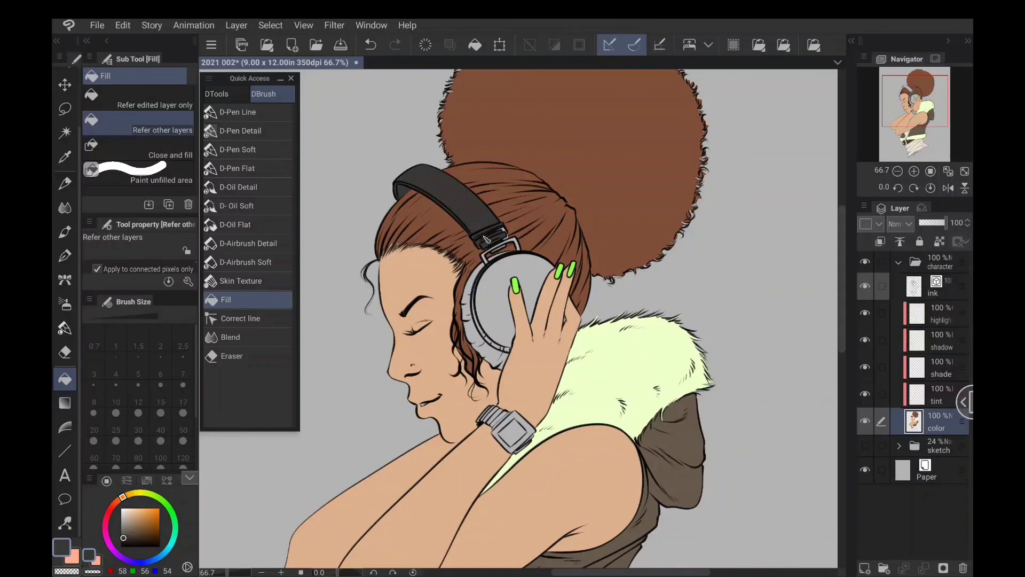
left_click(494, 251)
left_click(531, 259)
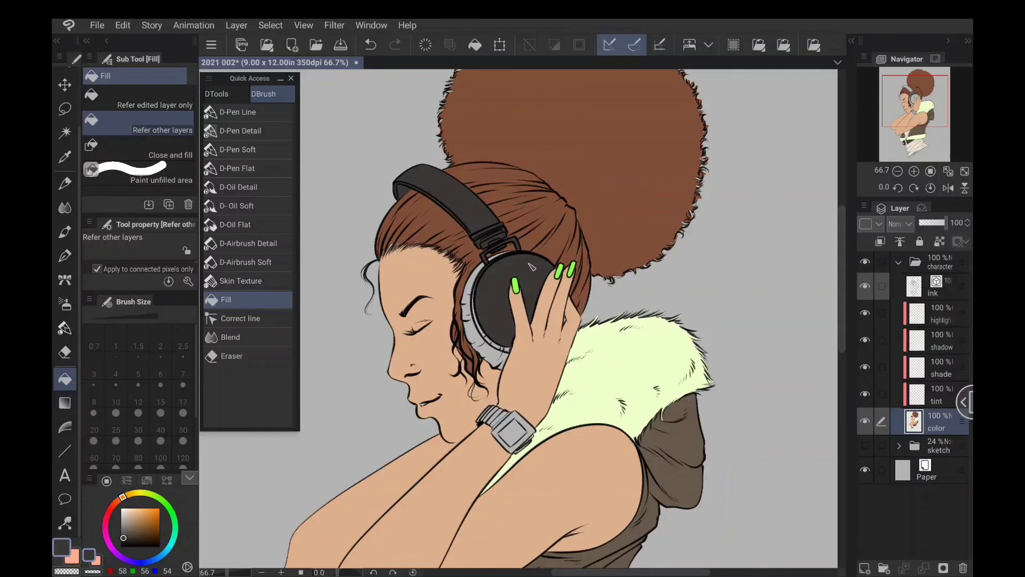
left_click(483, 332)
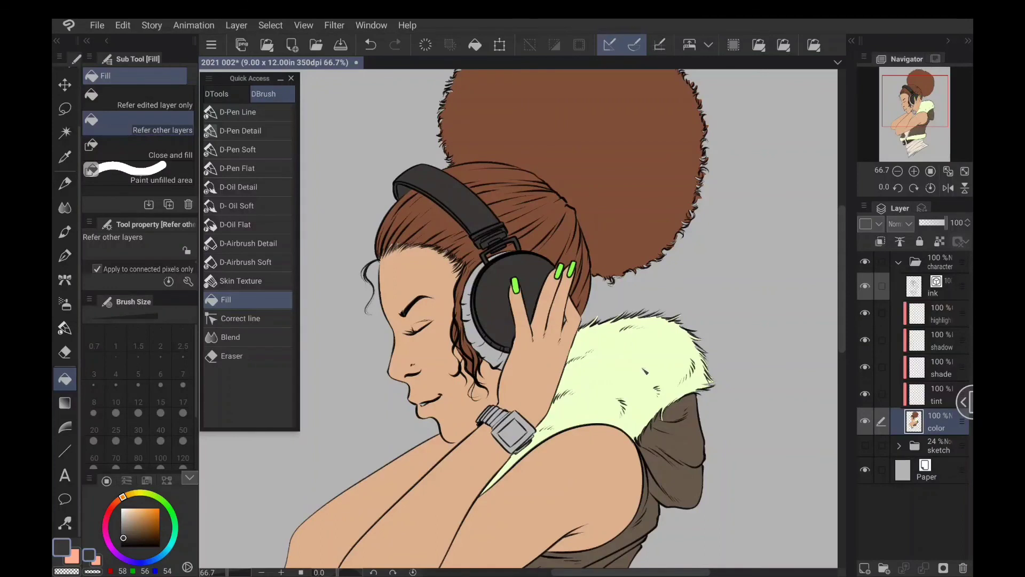
Sample the fur collar's pale lime (RGB 238, 255, 202) and fill all sections of the headphones' ear cushion.
left_click(643, 370, "alt")
left_click(497, 368)
left_click(505, 365)
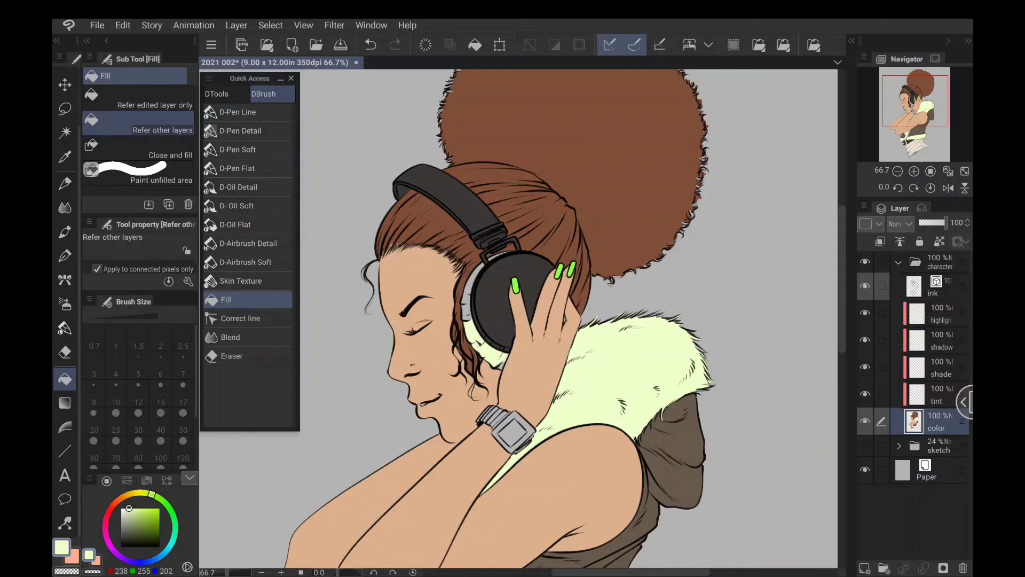
left_click(473, 291)
left_click(499, 256)
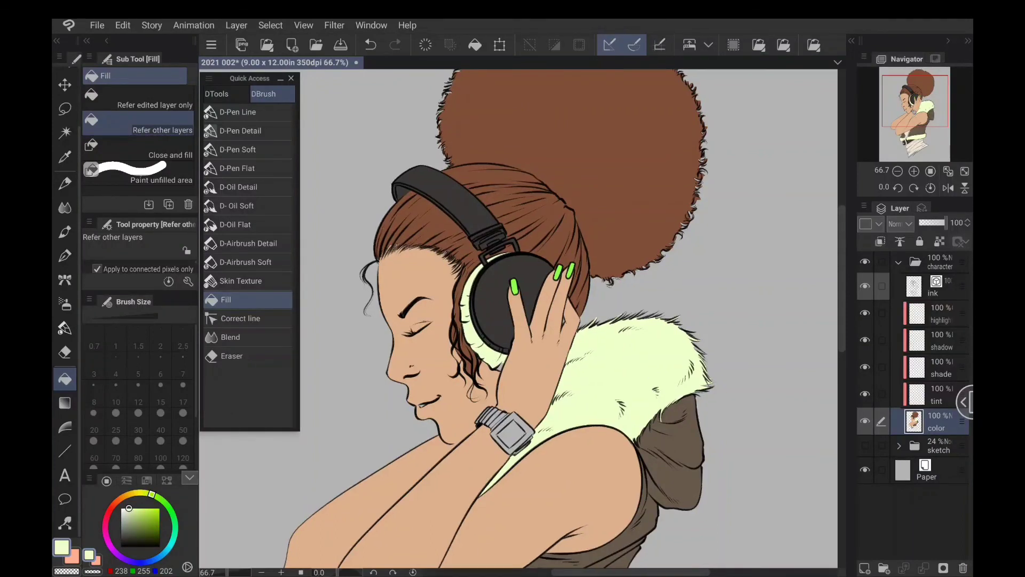
Sample the belt's dark brown (RGB 66, 60, 54) and fill the wristwatch's strap and case.
scroll(514, 314, "down", 2)
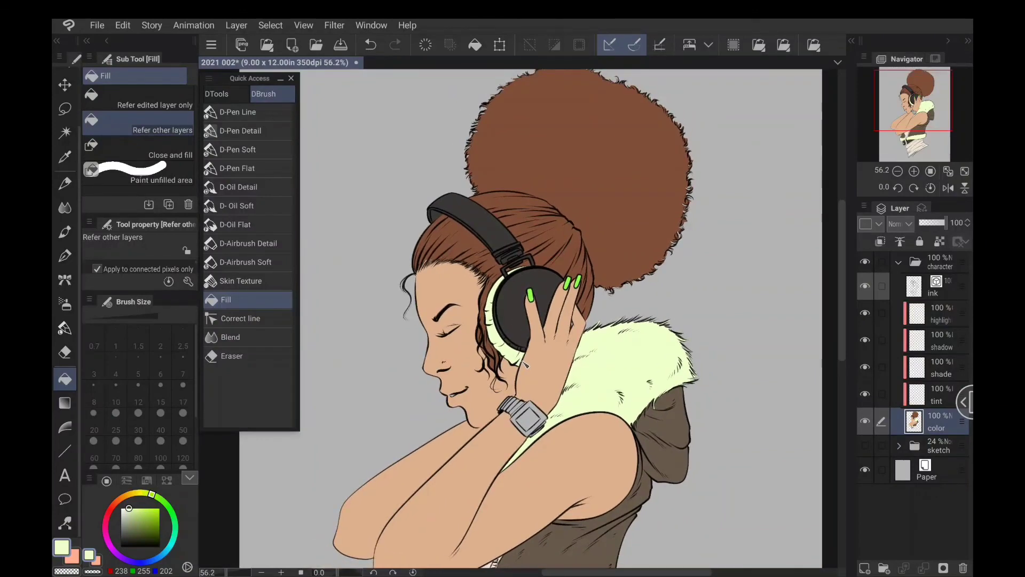
scroll(529, 321, "down", 3)
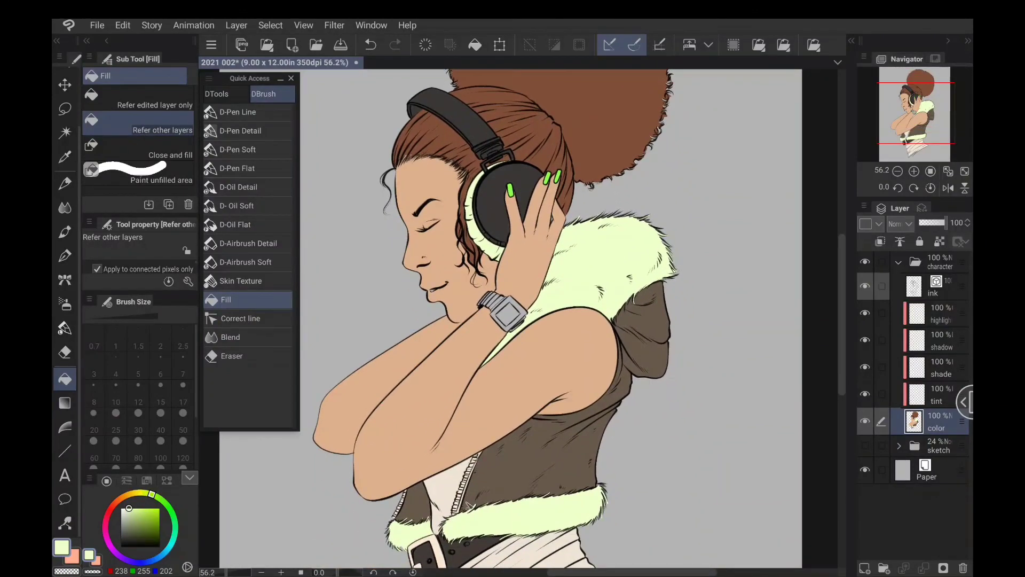
left_click(483, 544, "alt")
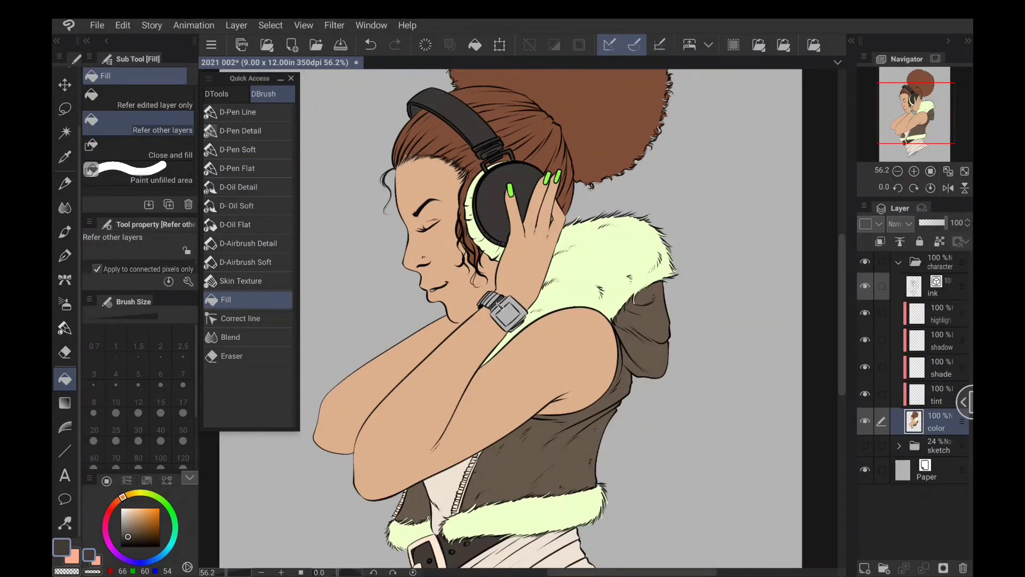
left_click(501, 305)
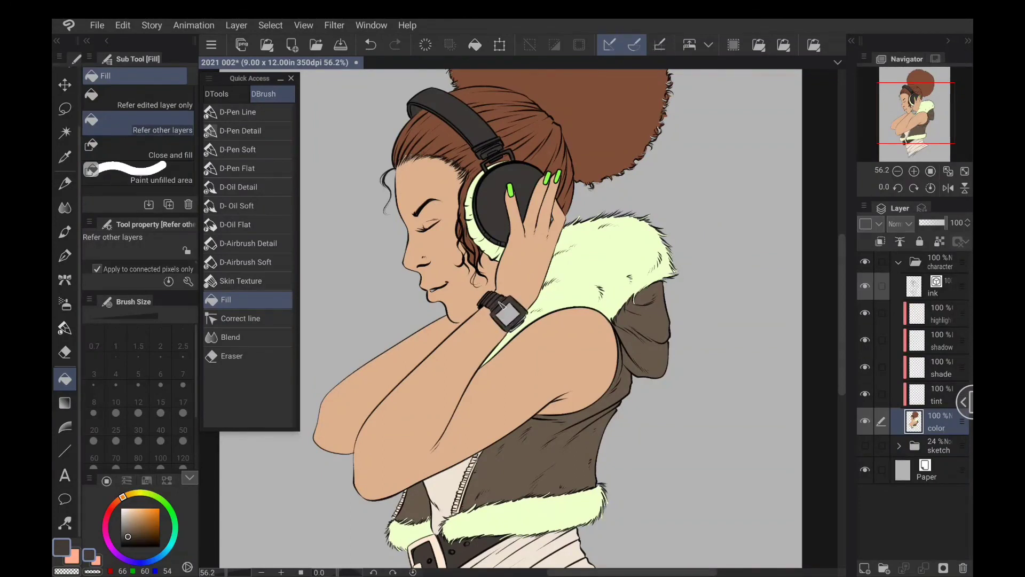
left_click(512, 324)
Sample the nails' bright green (RGB 147, 255, 79) and fill the watch face, then pick white as the colour.
left_click(511, 189, "alt")
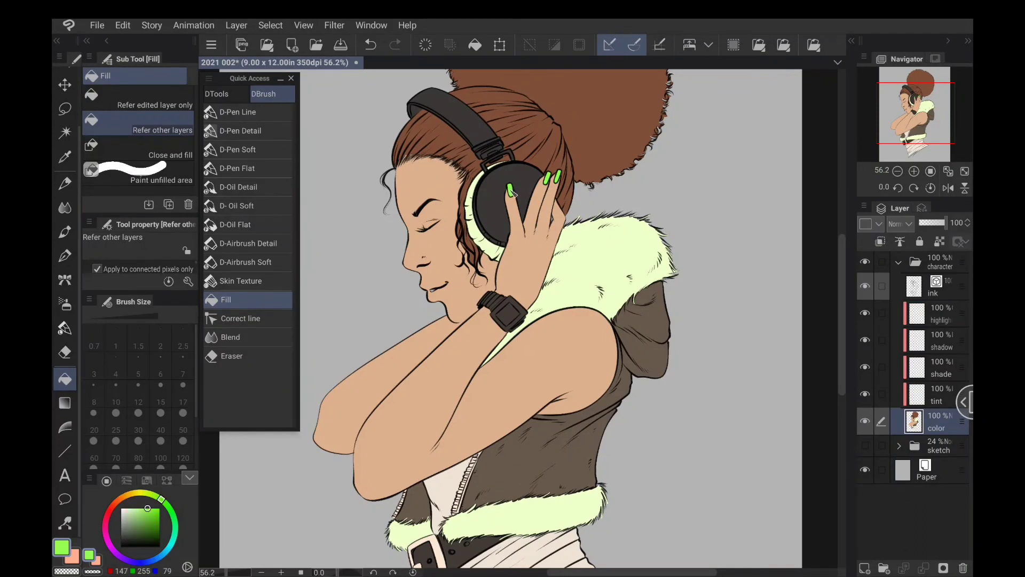
left_click(512, 316)
left_click(365, 314, "alt")
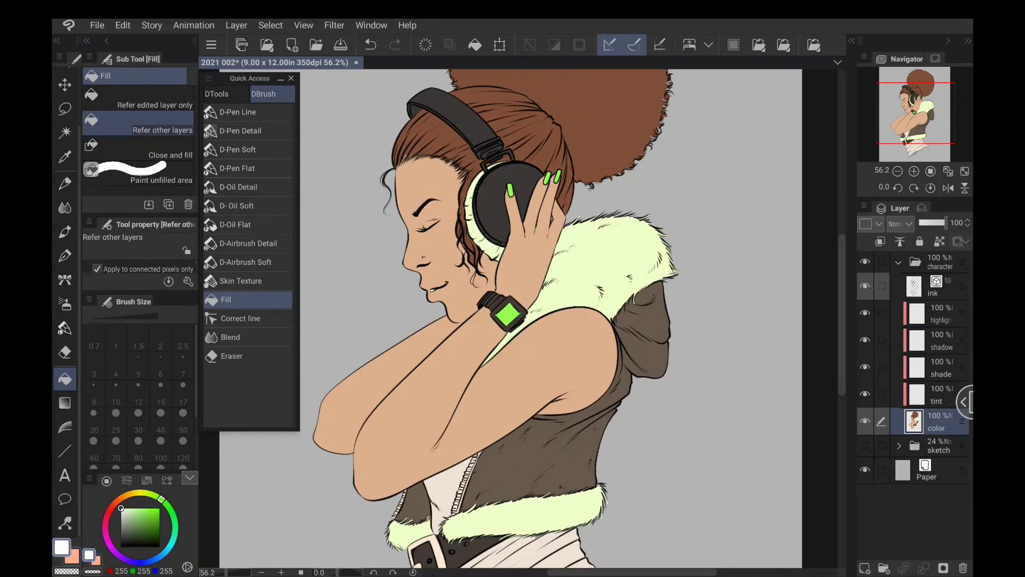
scroll(512, 315, "down", 3)
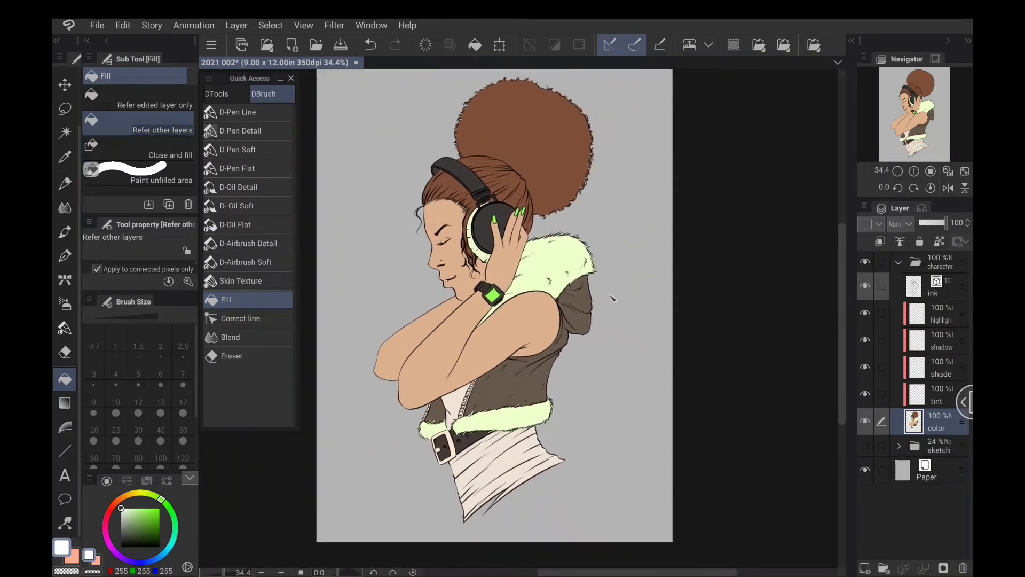
scroll(487, 308, "up", 1)
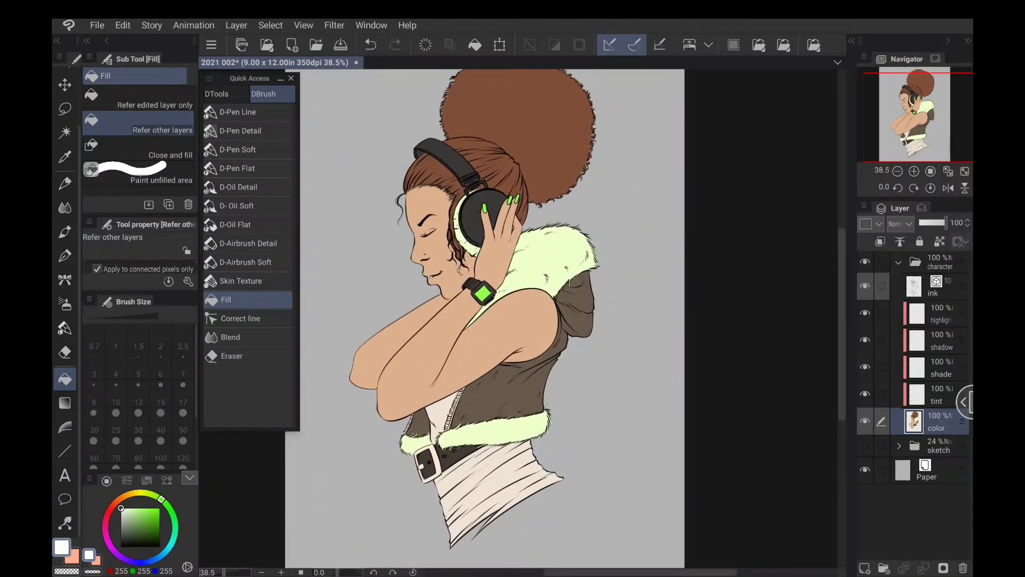
scroll(631, 226, "up", 5)
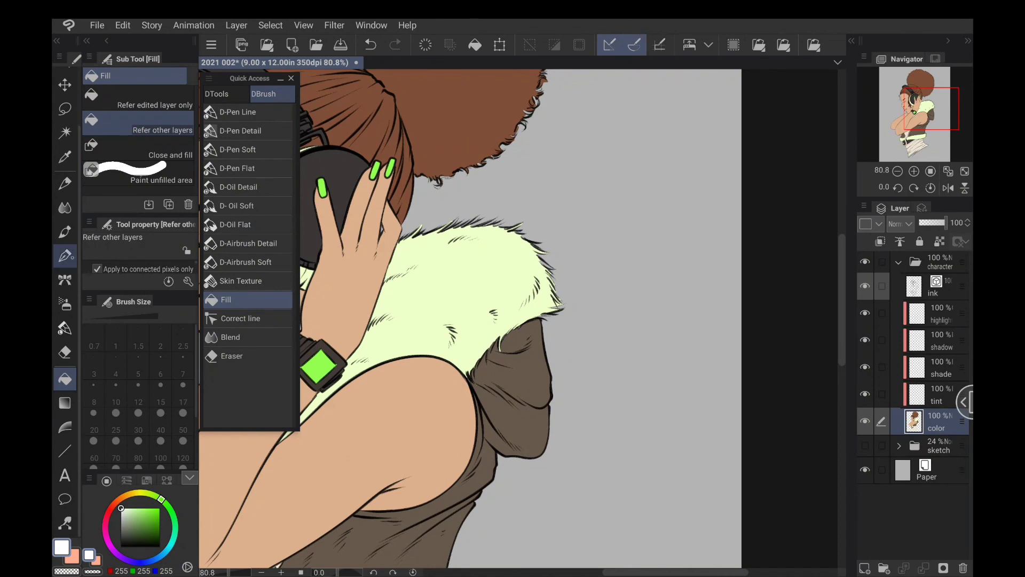
Try to touch up the hood beside the fur collar with the D-Pen Line brush in the vest's brown (RGB 103, 89, 75).
left_click(238, 112)
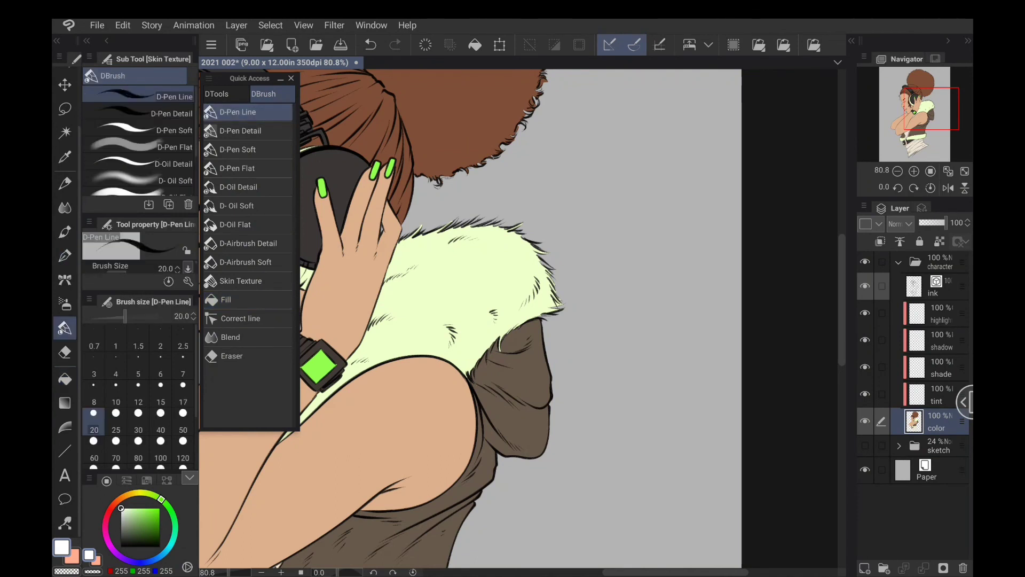
left_click(518, 356, "alt")
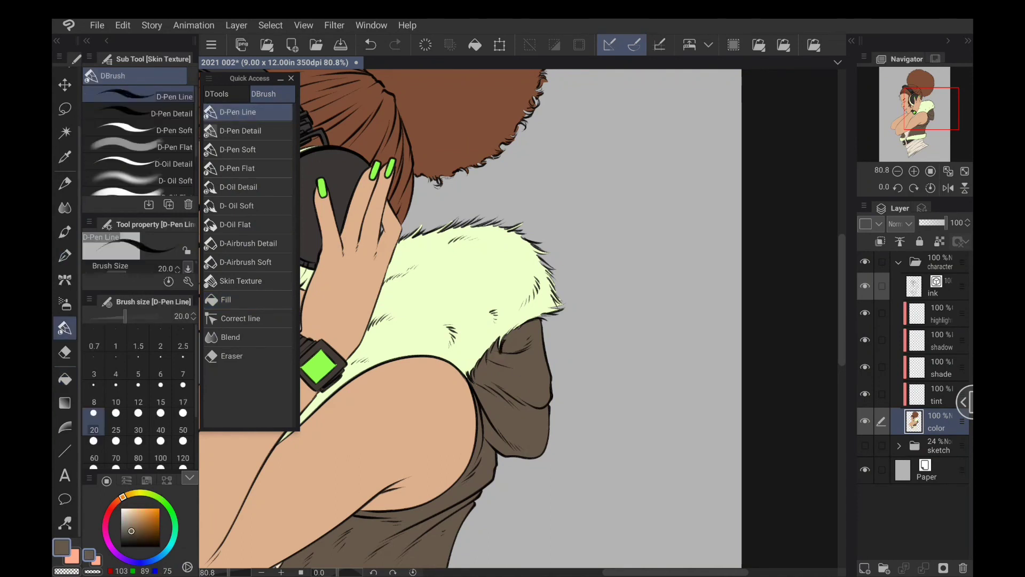
key("ctrl+z")
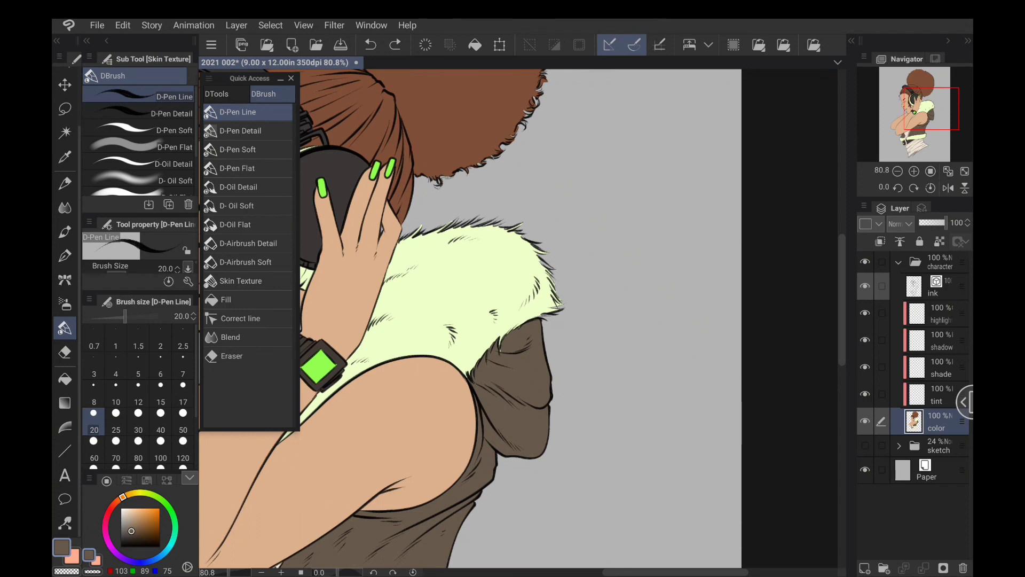
left_click_drag(498, 342, 503, 356)
scroll(523, 317, "down", 3)
key("ctrl+z")
left_click_drag(515, 328, 590, 304)
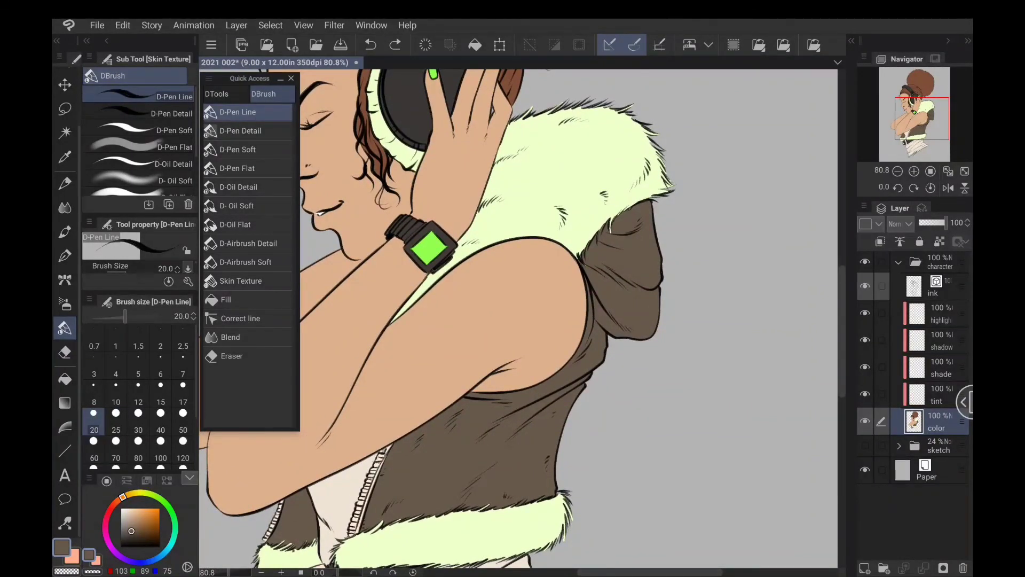
Touch up the hood and vest with the D-Pen Soft brush in the sampled vest brown (RGB 103, 89, 75) and save the drawing.
key("x")
left_click_drag(187, 245, 186, 220)
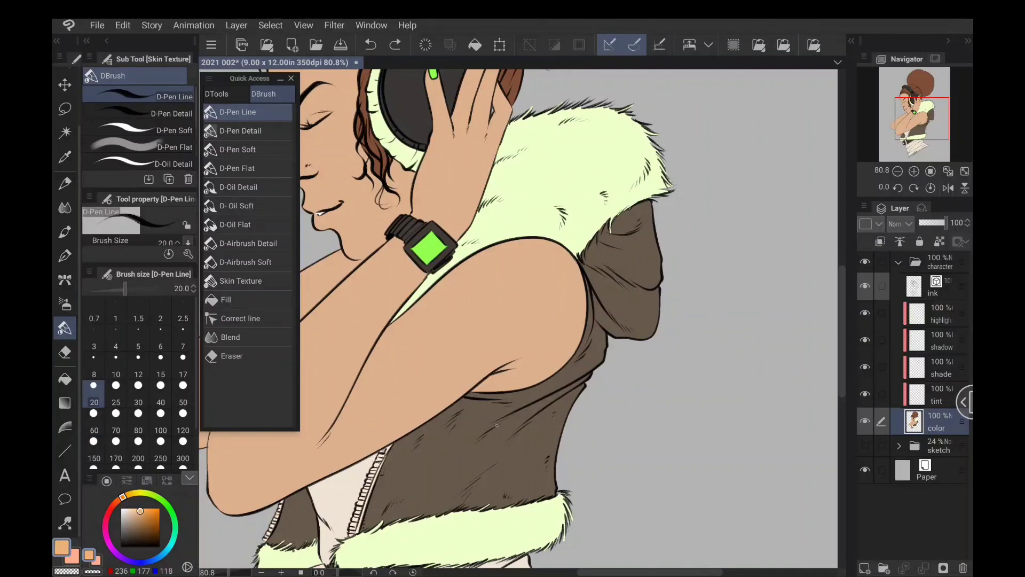
left_click(513, 466, "alt")
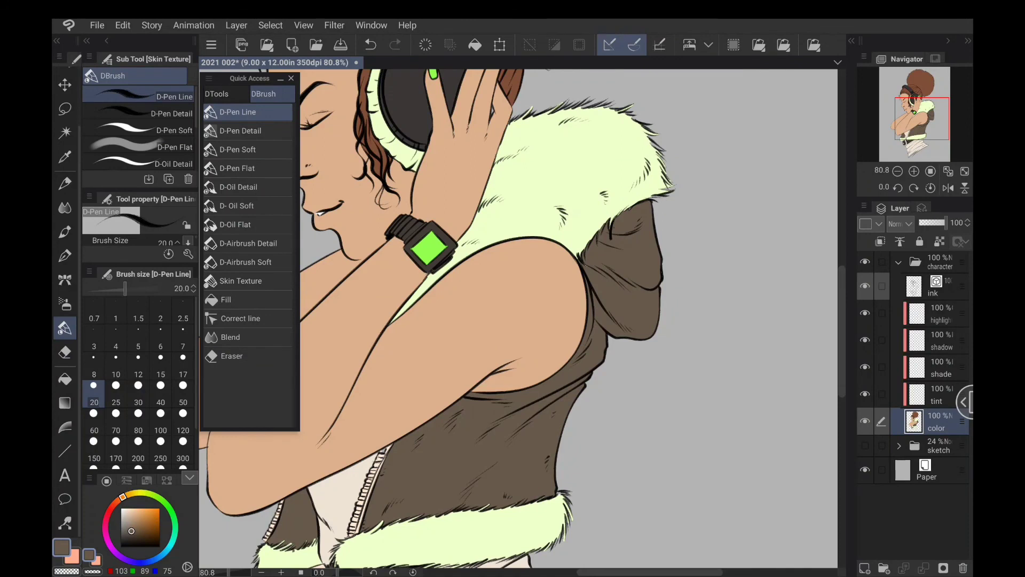
key("ctrl+z")
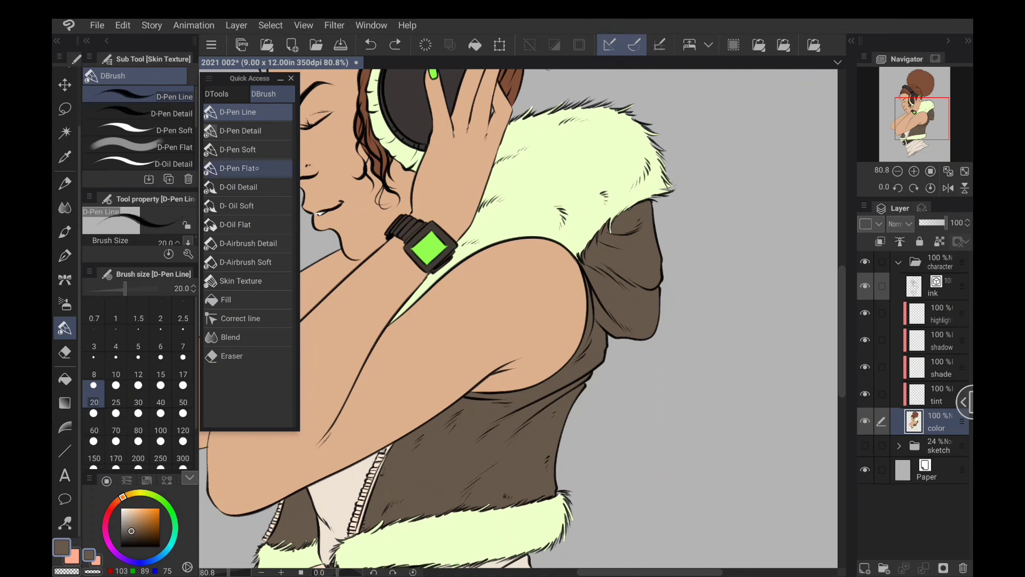
left_click(238, 149)
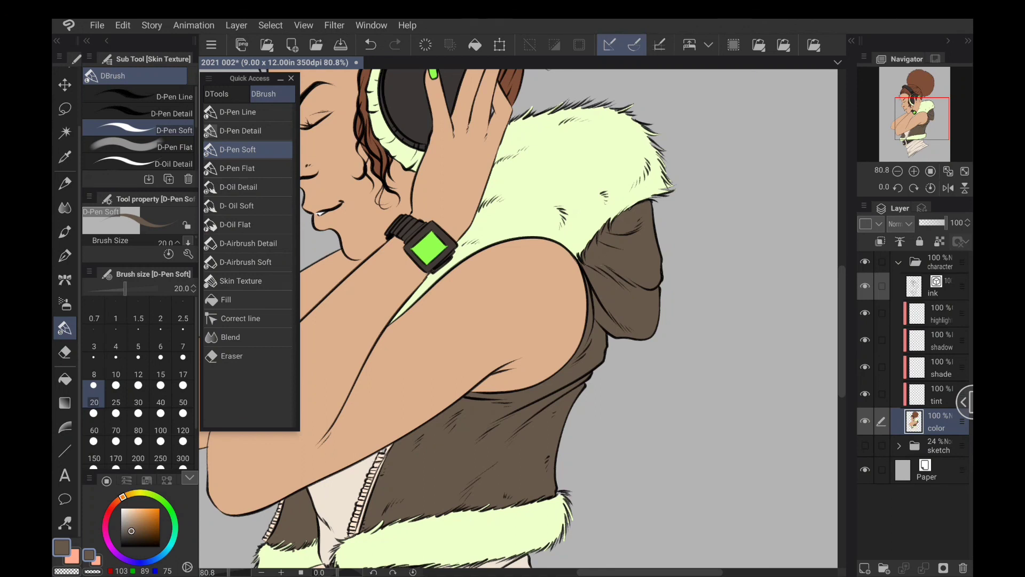
left_click_drag(604, 279, 666, 289)
left_click_drag(578, 260, 516, 312)
scroll(602, 328, "down", 6)
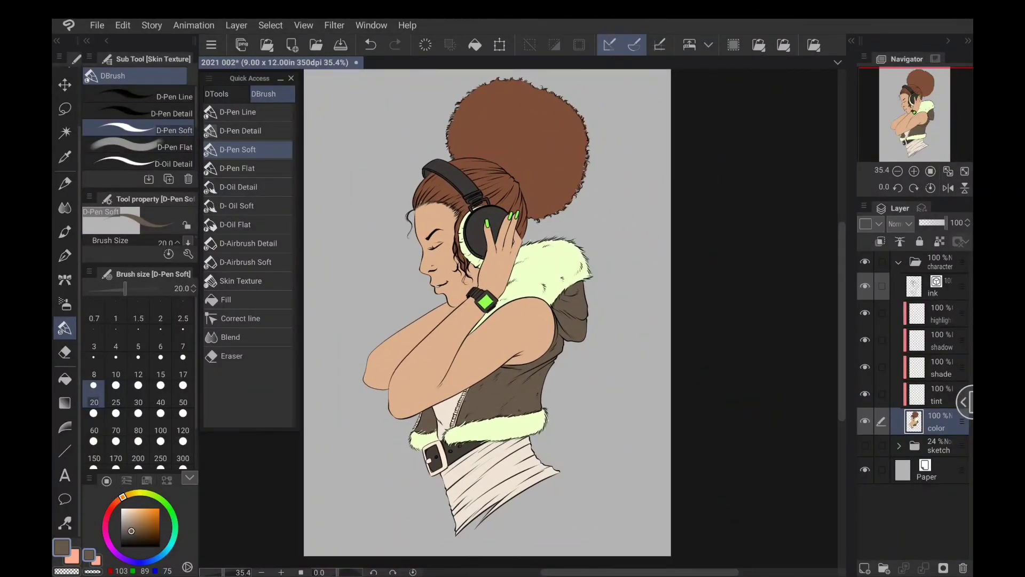
key("ctrl+s")
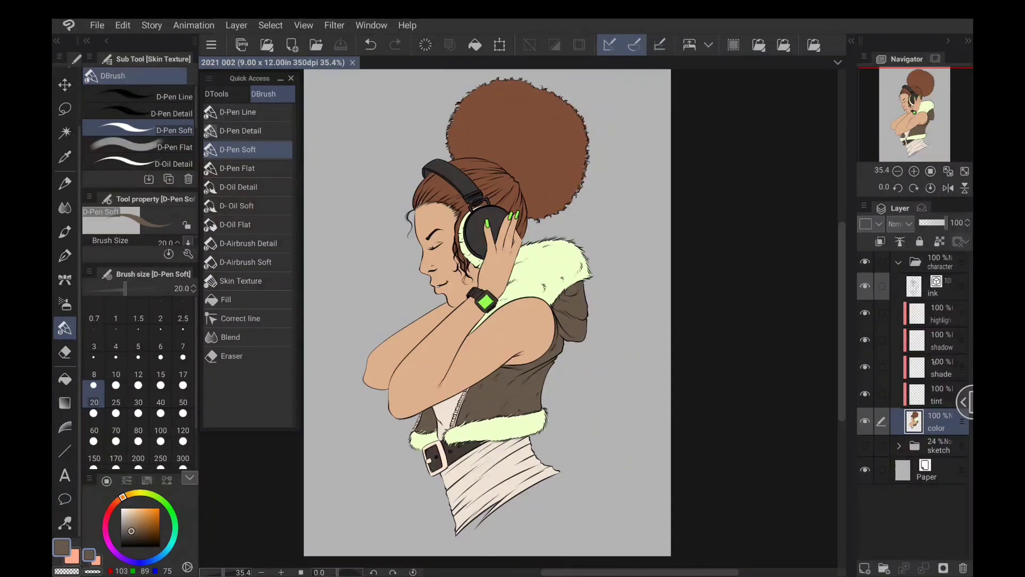
Make the shade layer active and choose the D-Oil Flat brush for shading.
left_click(934, 366)
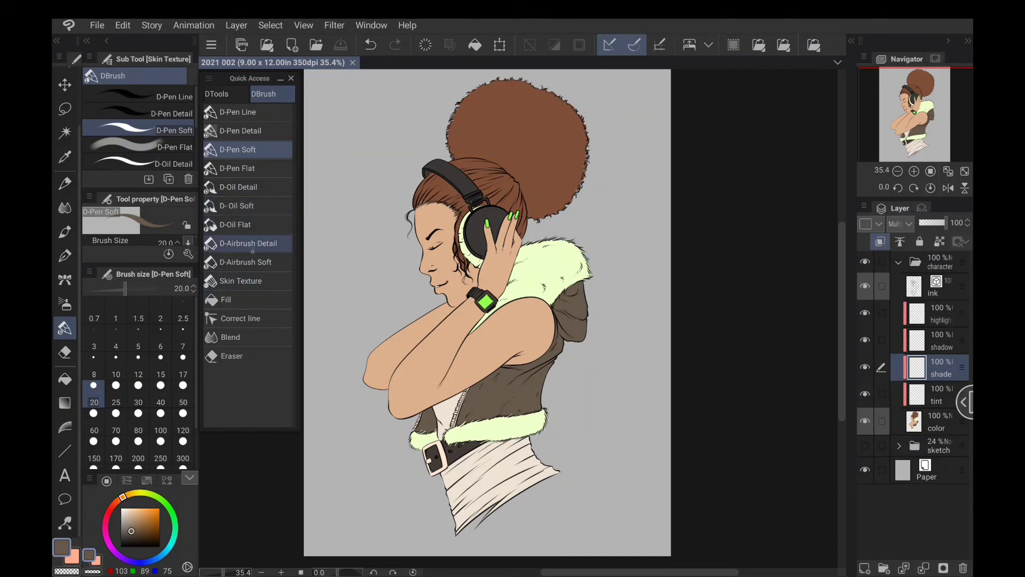
left_click(252, 245)
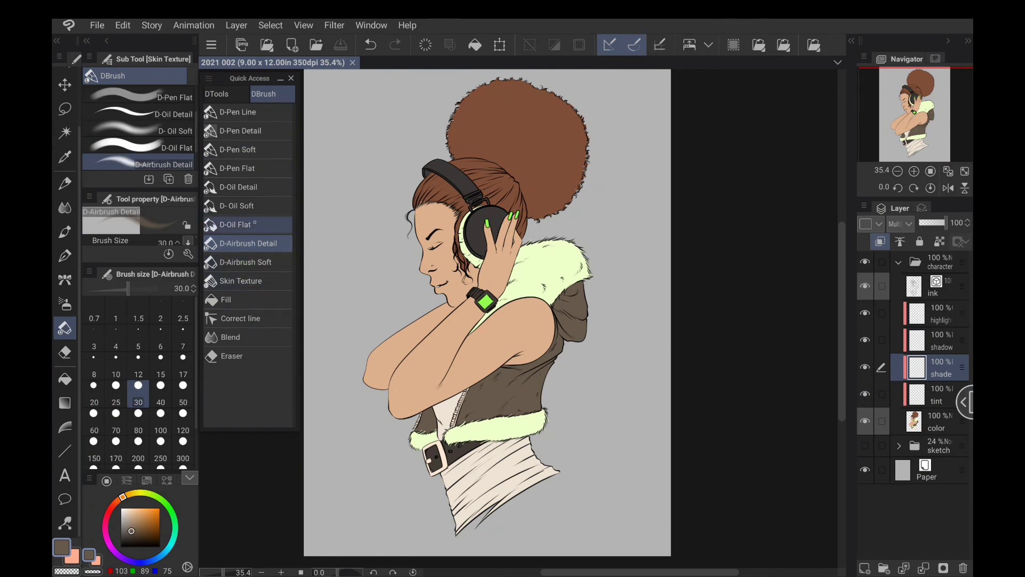
left_click(245, 262)
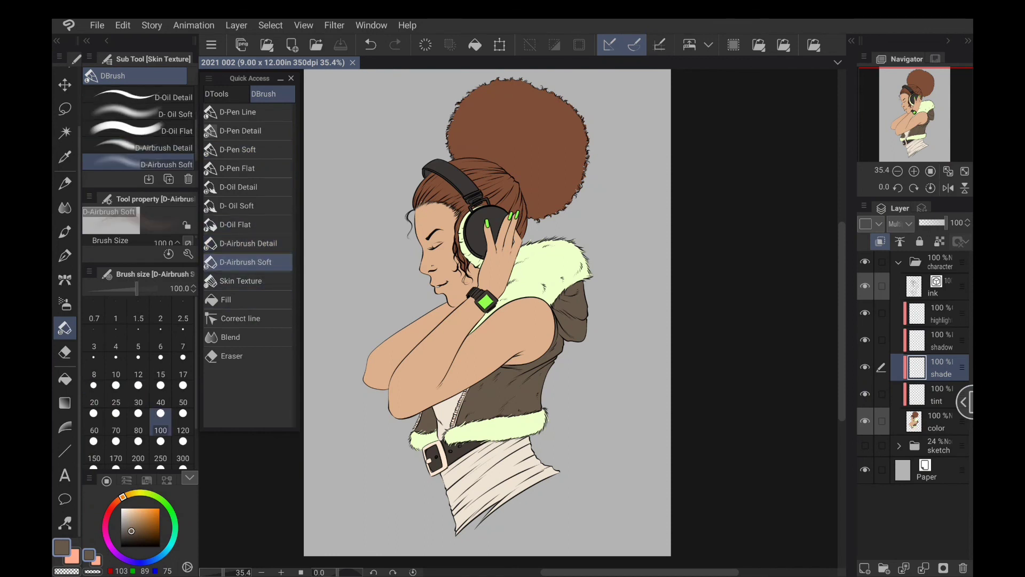
left_click(245, 225)
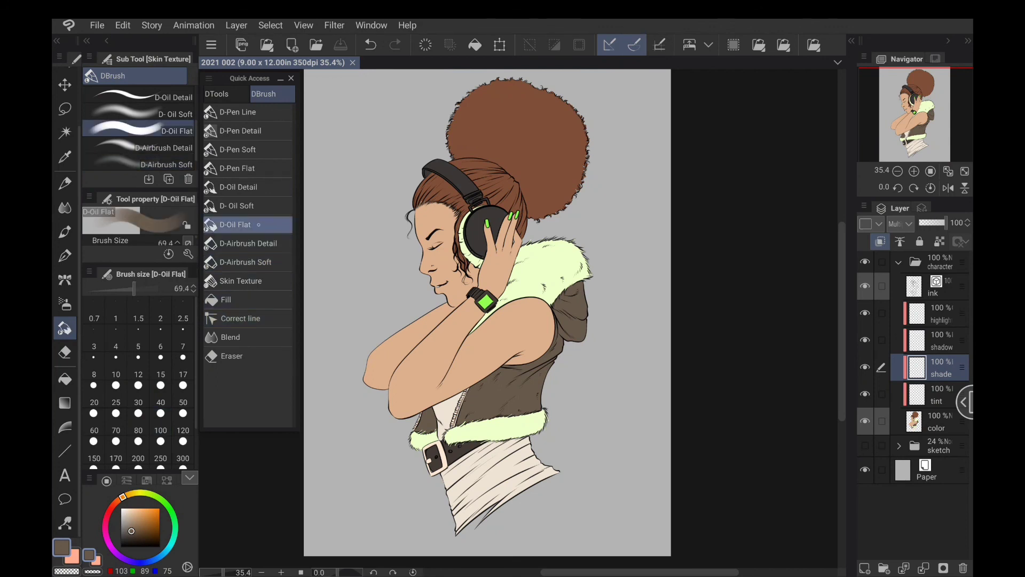
Try to shade the rear of the upper arm with the D-Oil Flat brush in brown (RGB 103, 89, 75).
left_click(251, 207)
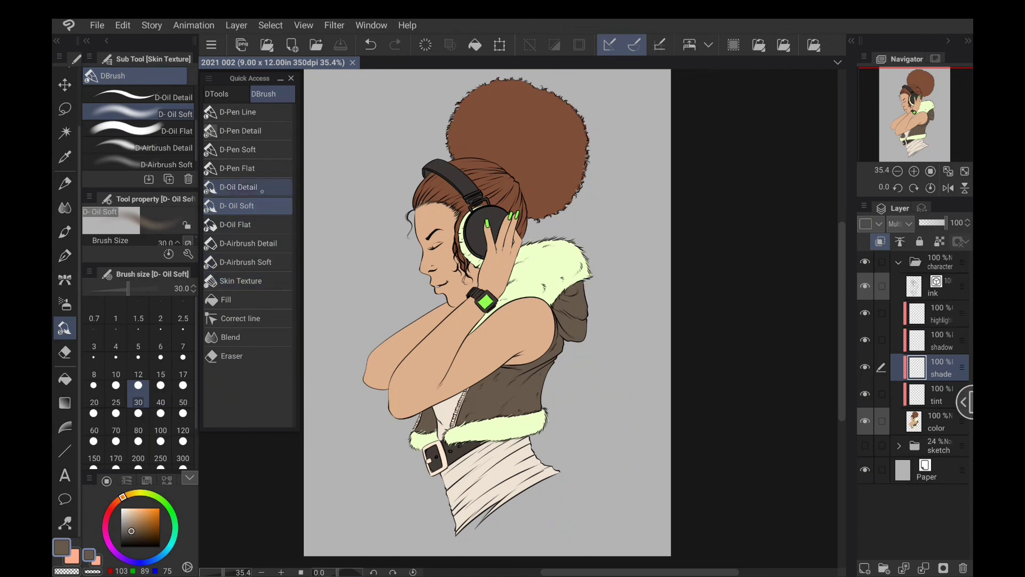
left_click(246, 224)
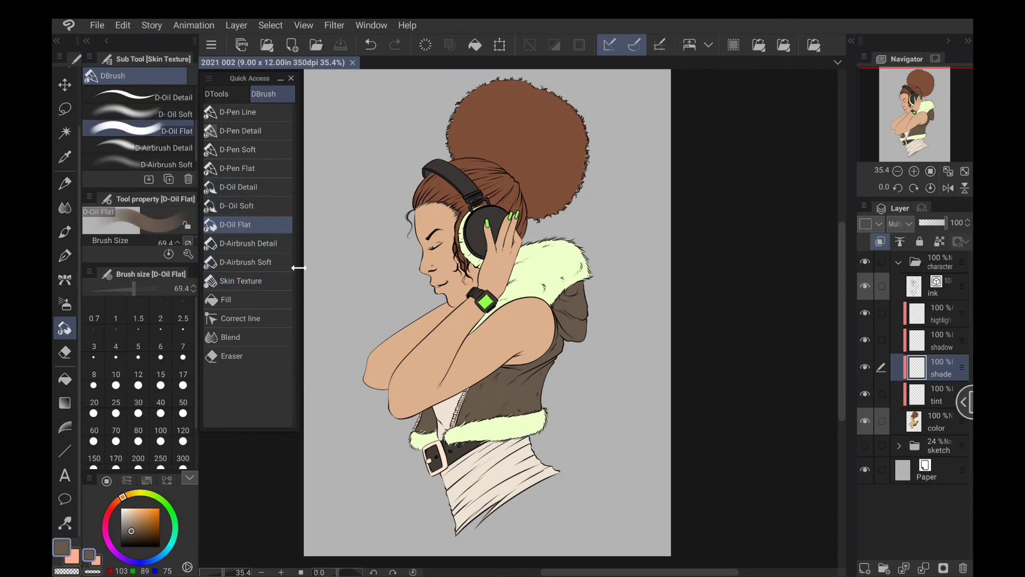
scroll(522, 304, "up", 3)
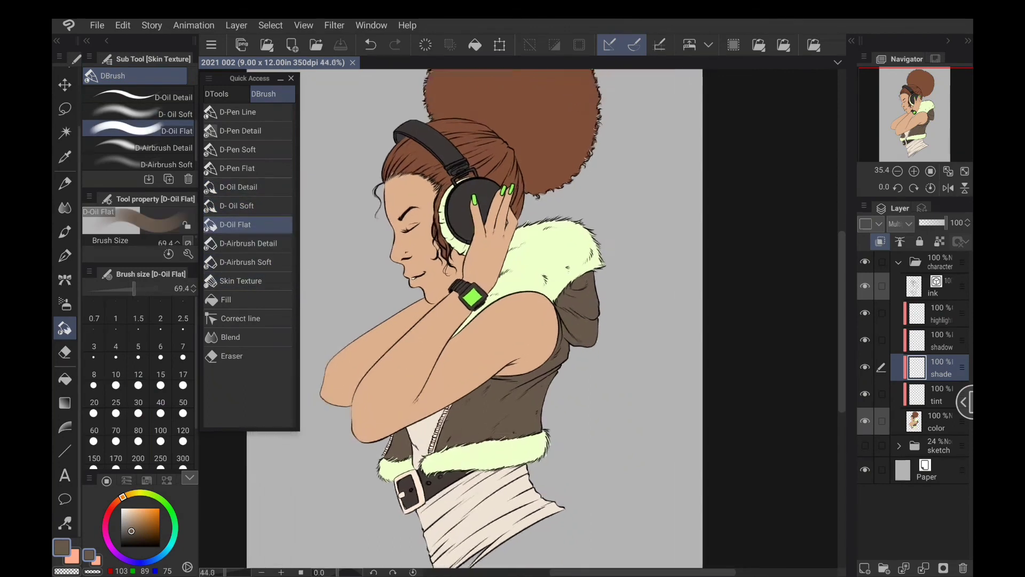
mouse_move(511, 297)
left_mouse_down()
mouse_move(540, 307)
mouse_move(534, 364)
mouse_move(498, 383)
mouse_move(544, 374)
mouse_move(561, 355)
mouse_move(555, 307)
mouse_move(521, 298)
mouse_move(499, 309)
left_mouse_up()
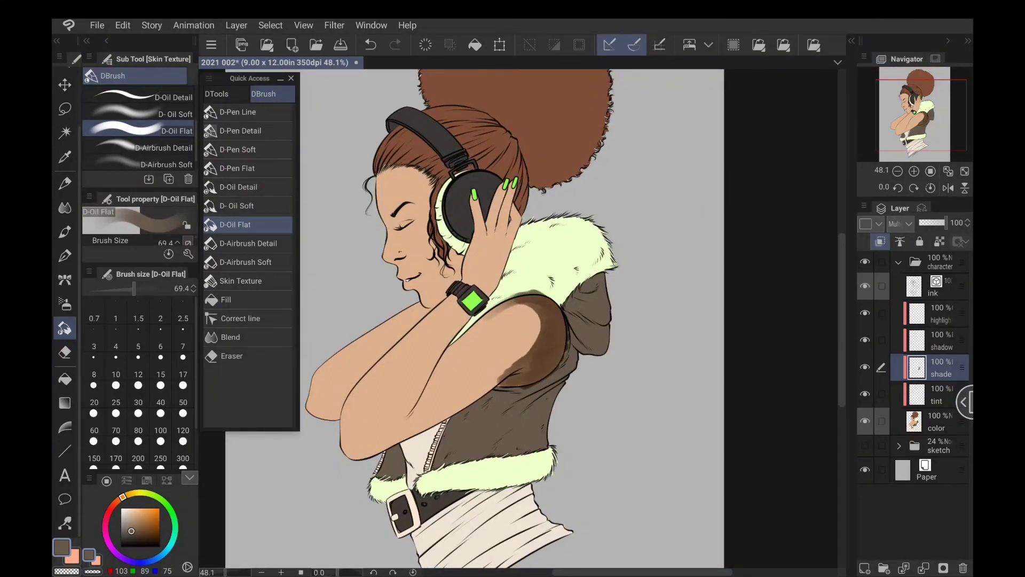
Sample the skin tone (RGB 219, 176, 141) and try shading the forearm and upper arm with it.
mouse_move(454, 340)
left_mouse_down()
mouse_move(525, 303)
mouse_move(541, 333)
mouse_move(484, 392)
mouse_move(381, 446)
mouse_move(531, 352)
mouse_move(510, 376)
mouse_move(473, 384)
mouse_move(362, 451)
left_mouse_up()
left_click(481, 358, "alt")
mouse_move(480, 398)
left_mouse_down()
mouse_move(537, 368)
mouse_move(561, 334)
mouse_move(553, 321)
mouse_move(510, 297)
mouse_move(465, 331)
mouse_move(529, 307)
mouse_move(528, 341)
mouse_move(513, 363)
mouse_move(397, 425)
mouse_move(467, 316)
mouse_move(531, 312)
mouse_move(534, 330)
mouse_move(504, 363)
left_mouse_up()
Switch to transparent colour and try to soften the oil shading on the shoulder, upper arm and elbow.
key("c")
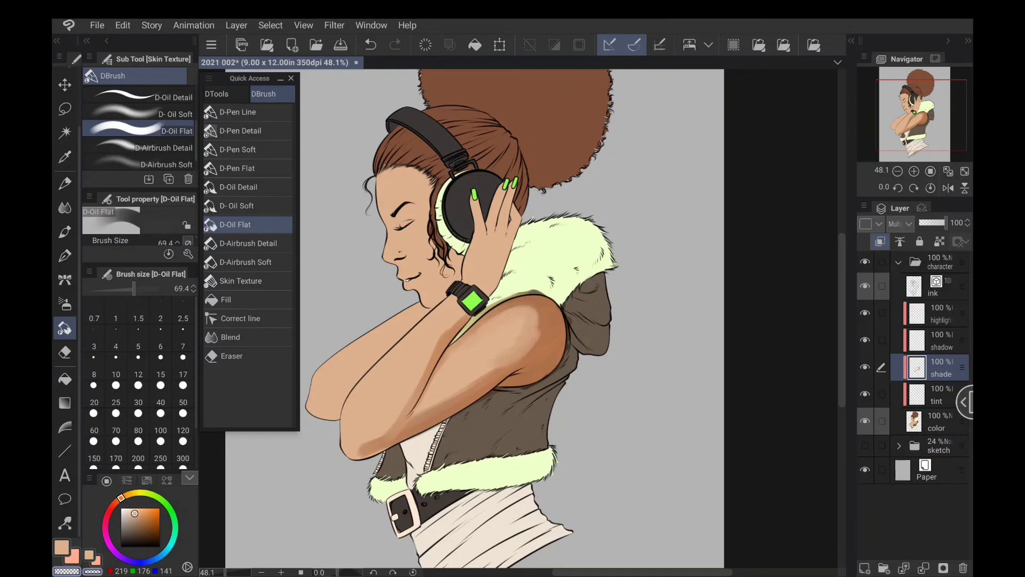
mouse_move(538, 312)
left_mouse_down()
mouse_move(537, 348)
mouse_move(525, 357)
left_mouse_up()
left_click_drag(536, 309, 546, 326)
left_click_drag(476, 377, 501, 371)
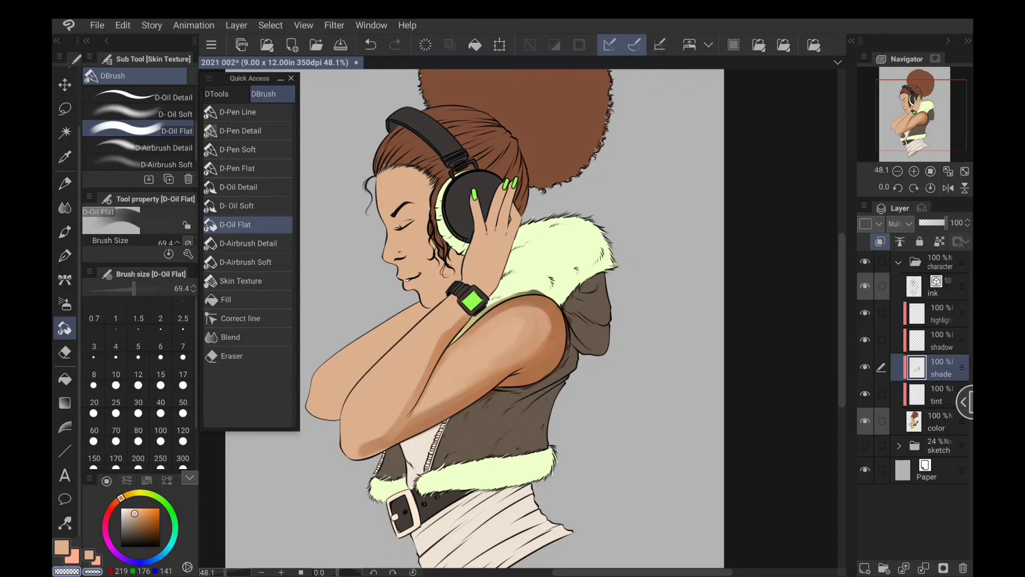
mouse_move(413, 419)
left_mouse_down()
mouse_move(487, 379)
mouse_move(554, 365)
mouse_move(562, 337)
mouse_move(552, 320)
left_mouse_up()
mouse_move(522, 363)
left_mouse_down()
mouse_move(545, 305)
mouse_move(508, 309)
left_mouse_up()
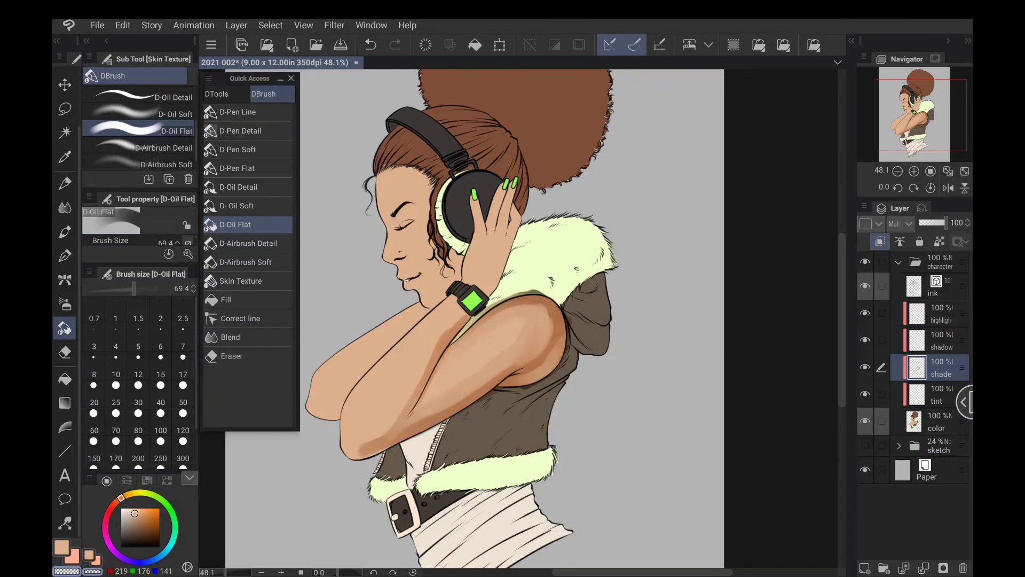
left_click_drag(363, 449, 381, 437)
left_click_drag(439, 342, 454, 327)
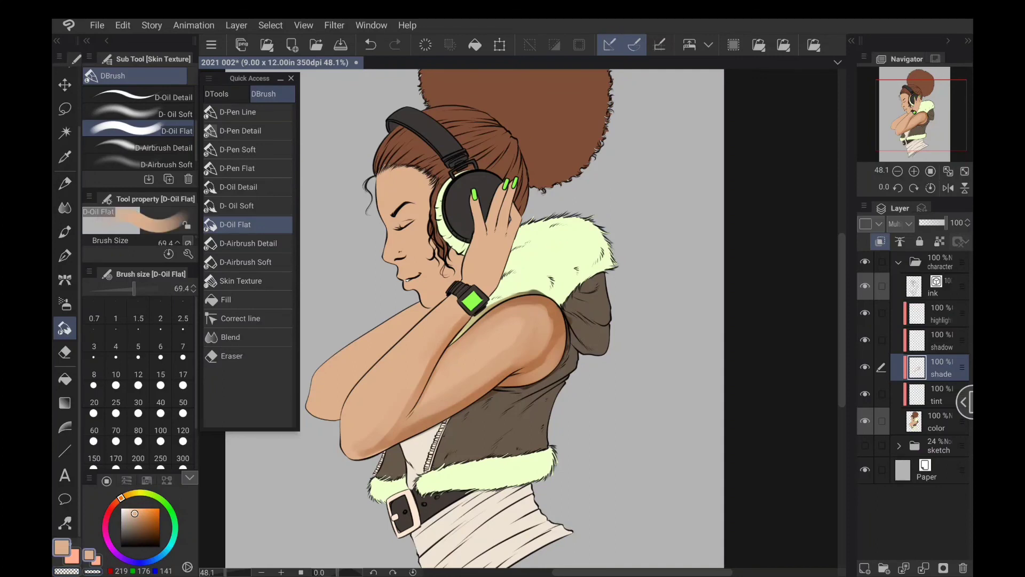
Try further oil shading along the forearm and shoulder, and clear the shade layer.
mouse_move(346, 399)
left_mouse_down()
mouse_move(347, 454)
mouse_move(366, 449)
mouse_move(408, 396)
mouse_move(430, 413)
mouse_move(529, 357)
left_mouse_up()
mouse_move(560, 350)
left_mouse_down()
mouse_move(564, 323)
mouse_move(540, 308)
left_mouse_up()
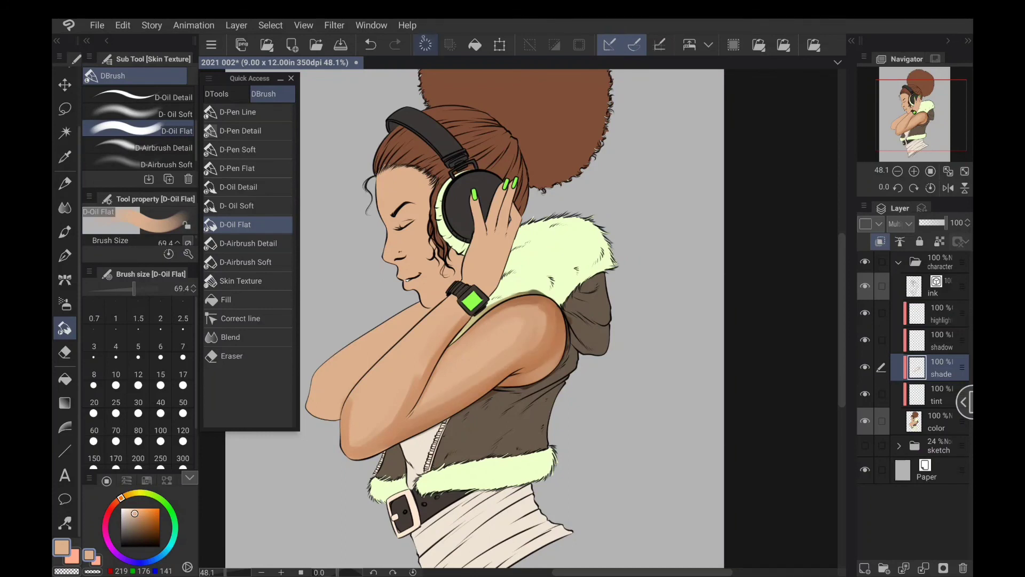
left_click(426, 45)
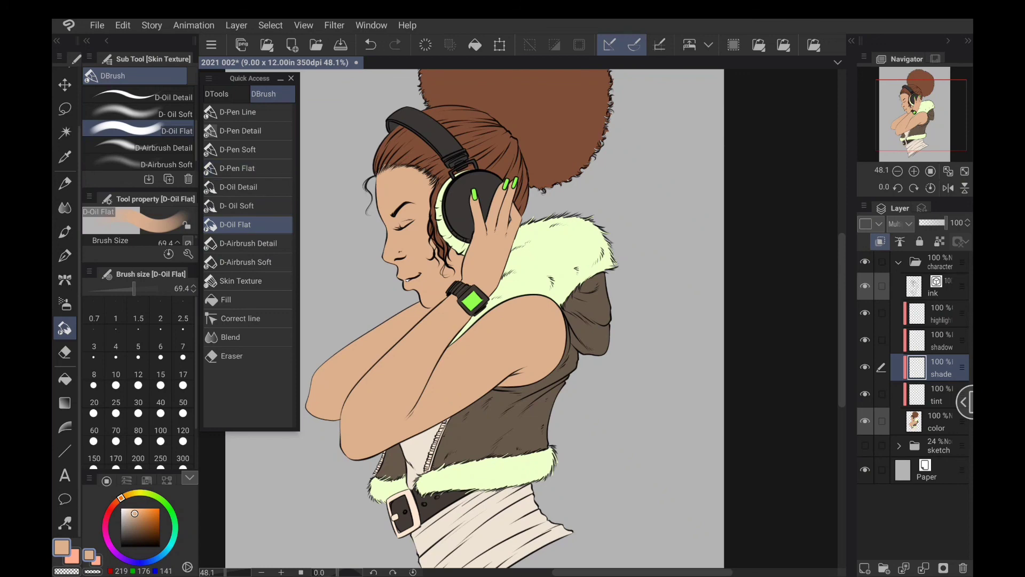
Outline the shade areas on the forearm and upper arm with the D-Pen Soft brush at size 20 in the skin tone.
left_click(251, 150)
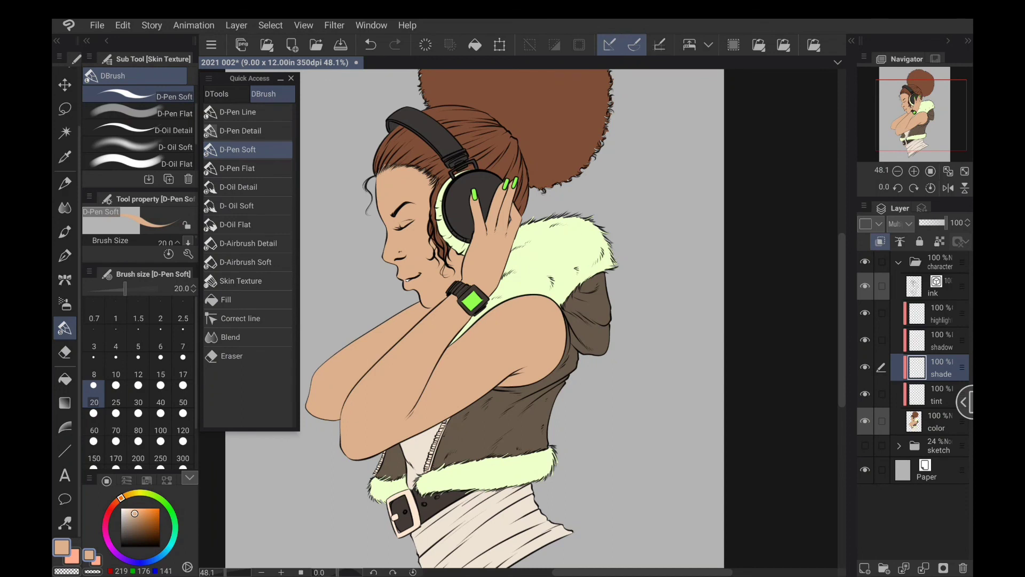
mouse_move(427, 316)
left_mouse_down()
mouse_move(397, 346)
mouse_move(346, 440)
mouse_move(413, 410)
left_mouse_up()
mouse_move(419, 409)
left_mouse_down()
mouse_move(475, 337)
mouse_move(534, 309)
mouse_move(556, 328)
mouse_move(482, 390)
mouse_move(421, 419)
left_mouse_up()
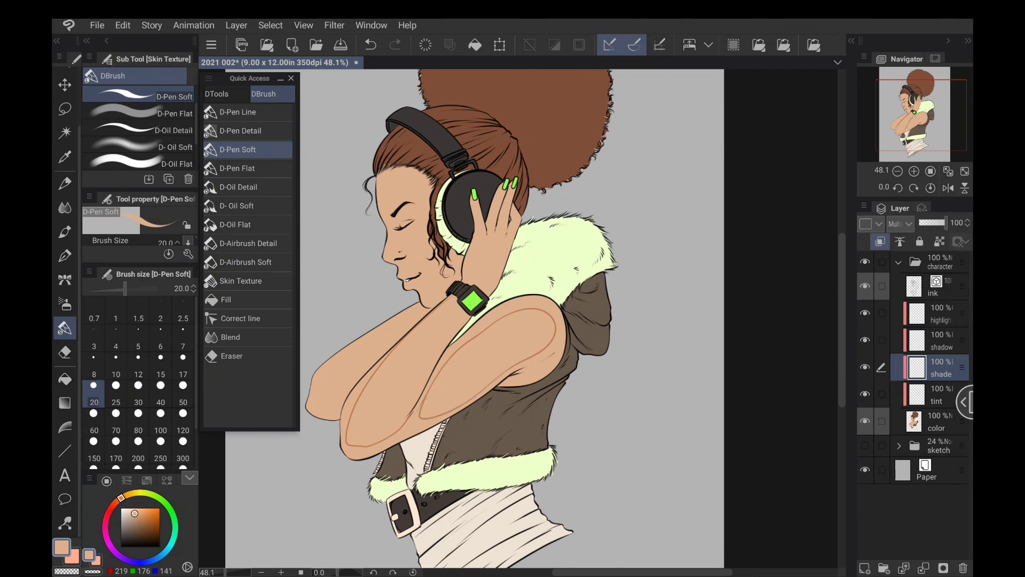
mouse_move(550, 363)
left_mouse_down()
mouse_move(527, 374)
mouse_move(550, 357)
left_mouse_up()
left_click_drag(380, 436, 452, 323)
Outline the shading on the back of the hand and wrist, and shade the fingers at brush size 40.
scroll(478, 124, "up", 5)
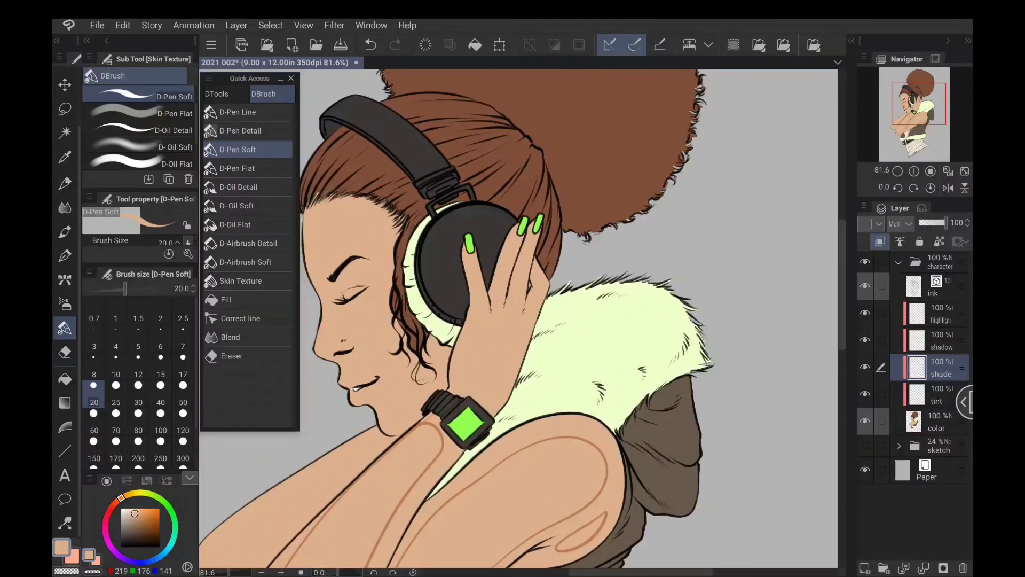
mouse_move(452, 349)
left_mouse_down()
mouse_move(457, 385)
mouse_move(504, 371)
mouse_move(541, 278)
mouse_move(526, 311)
left_mouse_up()
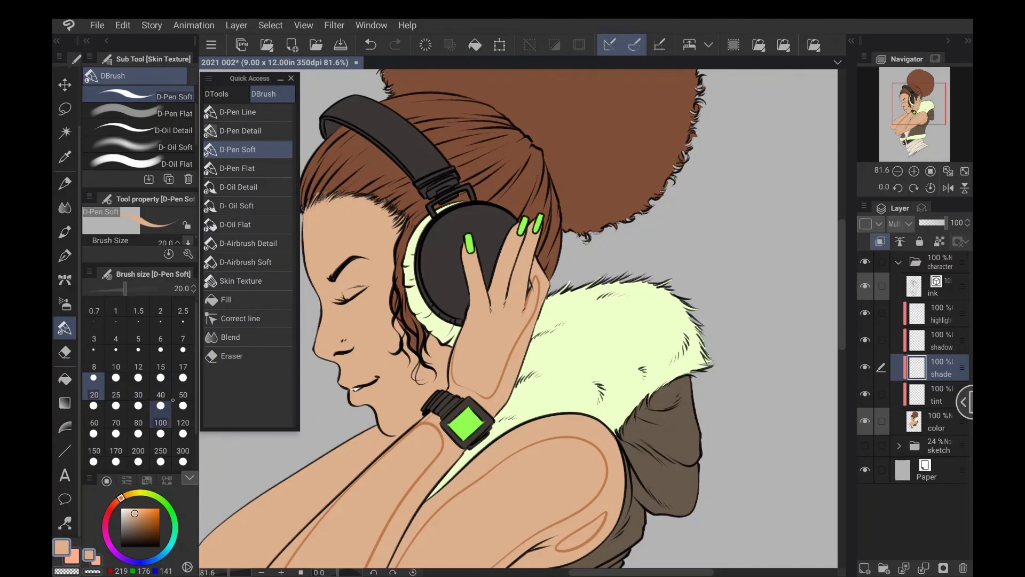
left_click(160, 409)
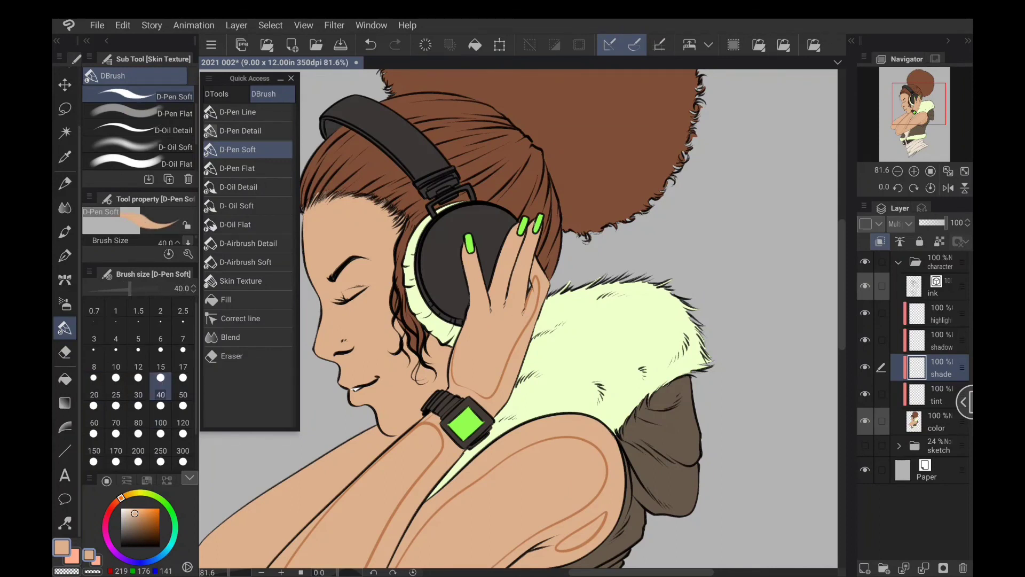
mouse_move(532, 224)
left_mouse_down()
mouse_move(511, 286)
mouse_move(536, 239)
mouse_move(524, 307)
mouse_move(493, 282)
mouse_move(505, 242)
mouse_move(519, 236)
mouse_move(504, 309)
mouse_move(477, 251)
mouse_move(464, 259)
mouse_move(470, 312)
mouse_move(593, 320)
left_mouse_up()
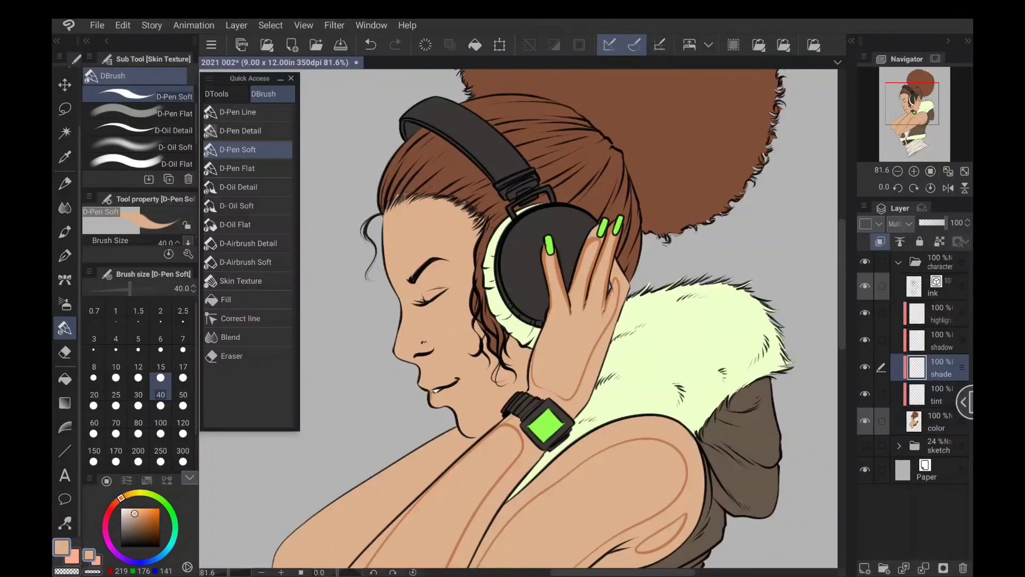
Draw the face shading along the jaw, cheek, nose, lips, eye and forehead with the D-Pen Soft brush.
mouse_move(430, 398)
left_mouse_down()
mouse_move(489, 425)
mouse_move(505, 366)
mouse_move(489, 381)
left_mouse_up()
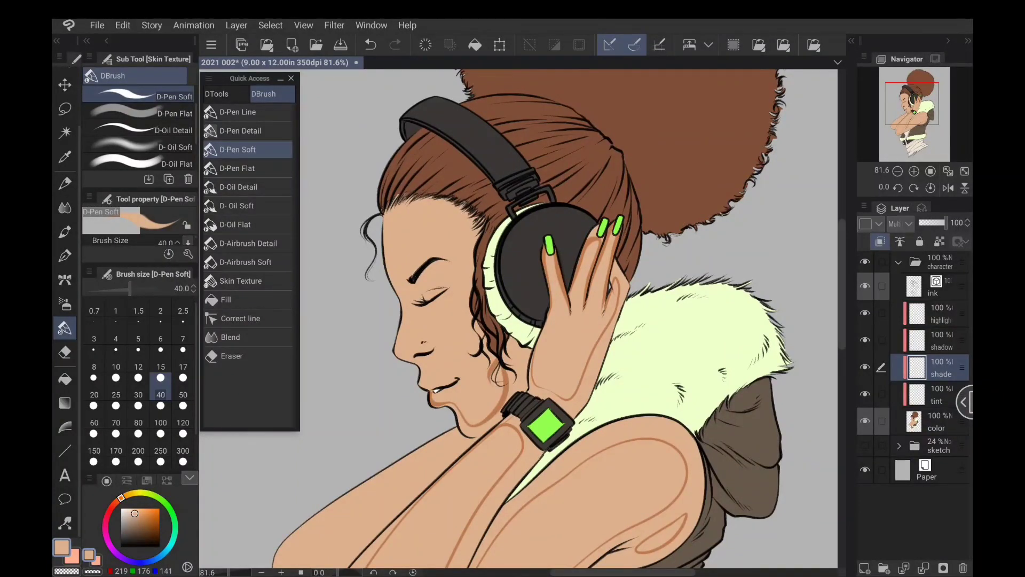
left_click_drag(486, 337, 483, 356)
left_click_drag(471, 283, 468, 298)
mouse_move(395, 342)
left_mouse_down()
mouse_move(398, 356)
mouse_move(417, 359)
mouse_move(435, 344)
left_mouse_up()
left_click_drag(462, 376, 444, 390)
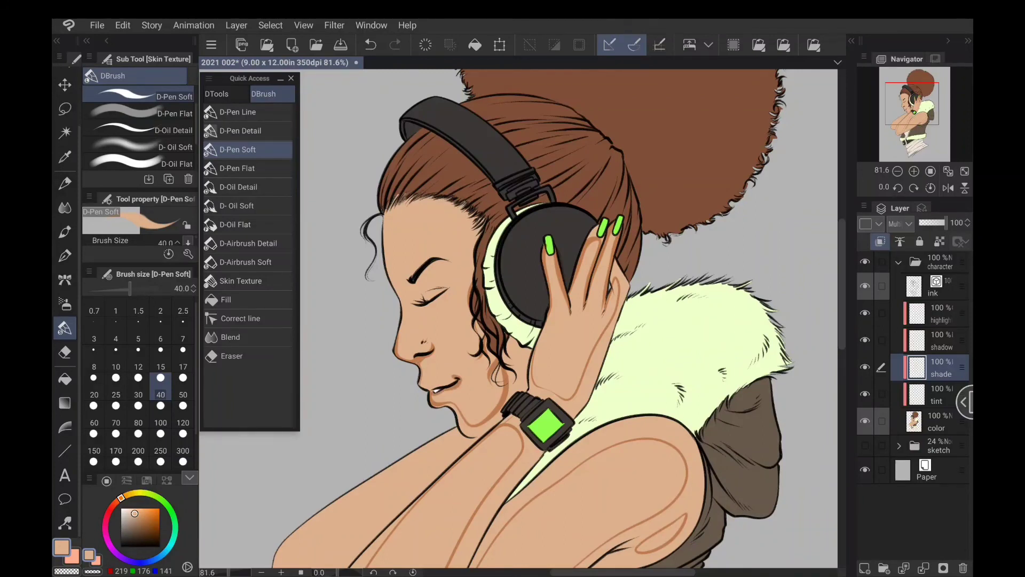
mouse_move(421, 302)
left_mouse_down()
mouse_move(447, 289)
mouse_move(435, 264)
mouse_move(451, 260)
left_mouse_up()
mouse_move(502, 396)
left_mouse_down()
mouse_move(478, 324)
mouse_move(440, 292)
mouse_move(448, 283)
mouse_move(434, 269)
mouse_move(437, 210)
mouse_move(409, 199)
mouse_move(387, 209)
left_mouse_up()
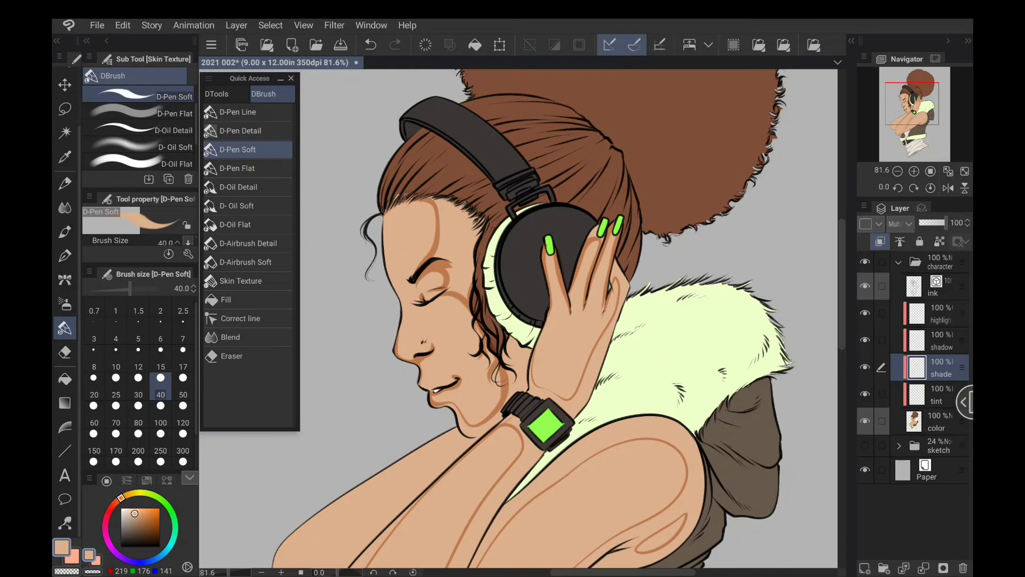
Shade the headphones' cushion, ear cup and headband, the loose curls and the hair in front of the band.
left_click_drag(544, 267, 499, 336)
mouse_move(494, 273)
left_mouse_down()
mouse_move(453, 298)
mouse_move(437, 337)
mouse_move(459, 297)
mouse_move(436, 349)
mouse_move(484, 399)
left_mouse_up()
left_click_drag(476, 395, 489, 409)
left_click_drag(491, 406, 482, 420)
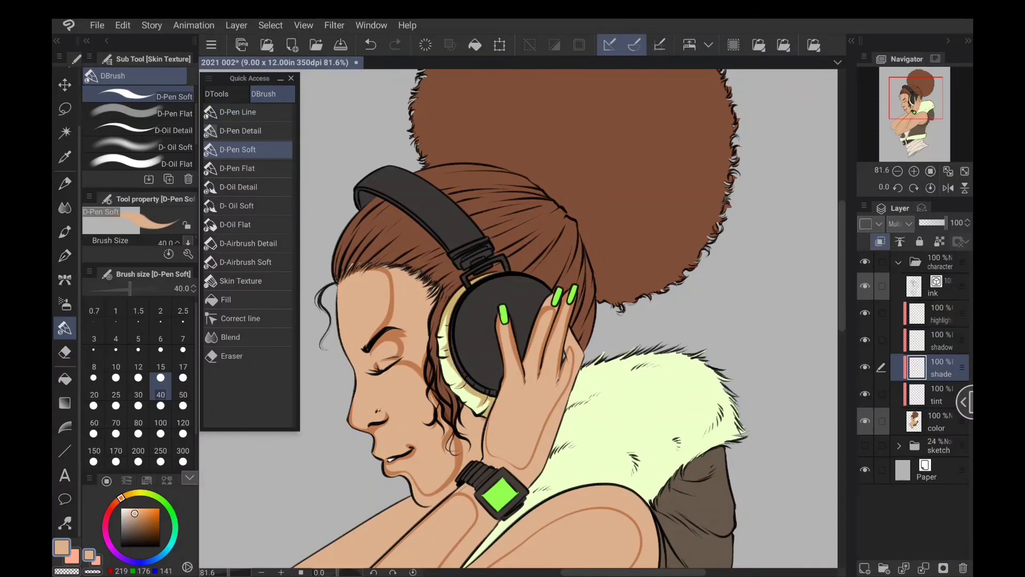
mouse_move(501, 386)
left_mouse_down()
mouse_move(479, 380)
mouse_move(464, 299)
mouse_move(518, 312)
mouse_move(498, 386)
left_mouse_up()
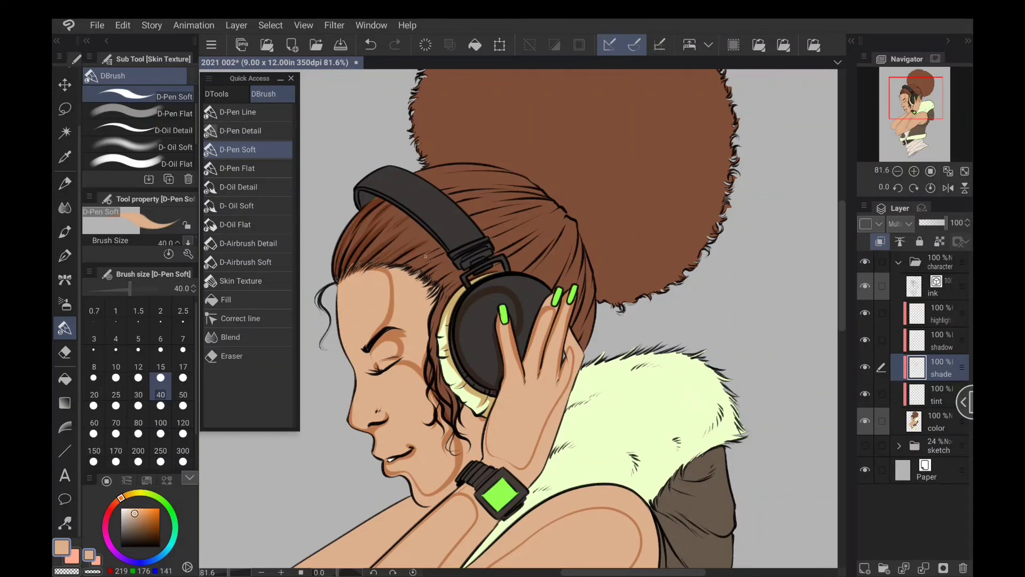
mouse_move(407, 260)
left_mouse_down()
mouse_move(442, 248)
mouse_move(462, 274)
mouse_move(393, 209)
left_mouse_up()
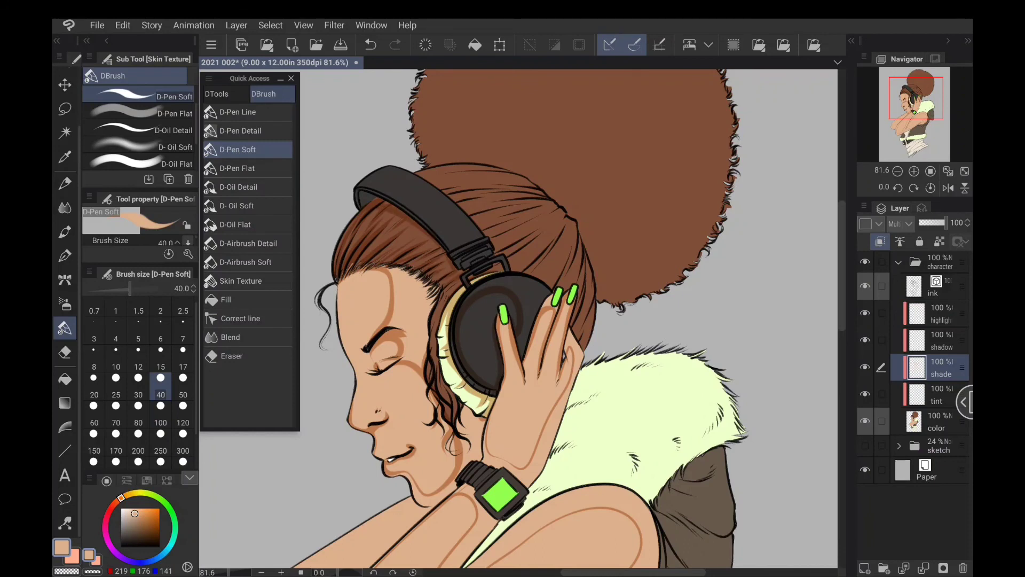
mouse_move(427, 174)
left_mouse_down()
mouse_move(487, 235)
mouse_move(463, 243)
mouse_move(441, 203)
mouse_move(374, 172)
left_mouse_up()
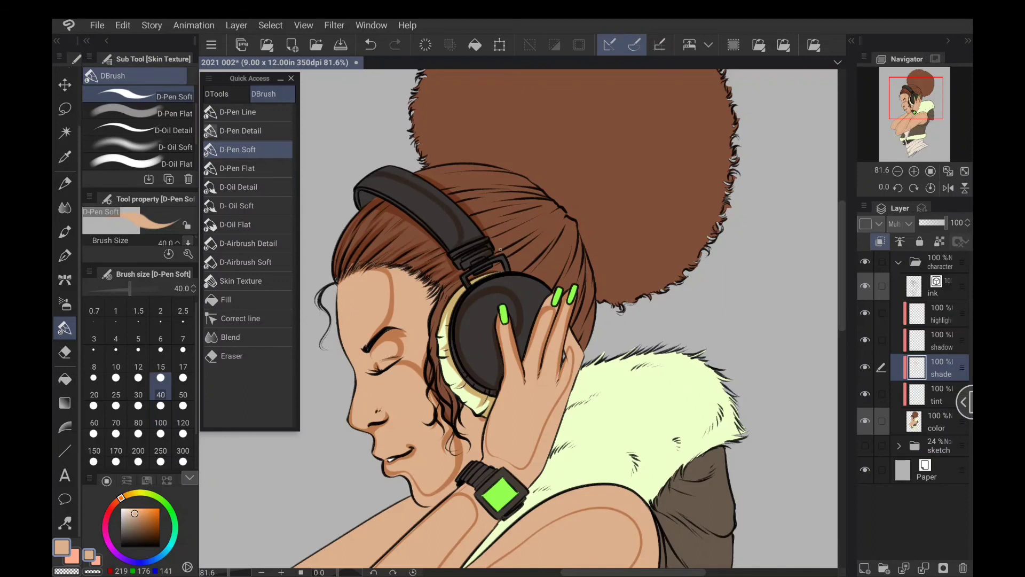
Shade the pulled-back hair behind the headband with strokes that follow the strands towards the bun.
left_click_drag(530, 233, 496, 251)
mouse_move(559, 209)
left_mouse_down()
mouse_move(488, 236)
mouse_move(532, 208)
mouse_move(485, 203)
mouse_move(474, 213)
mouse_move(493, 210)
left_mouse_up()
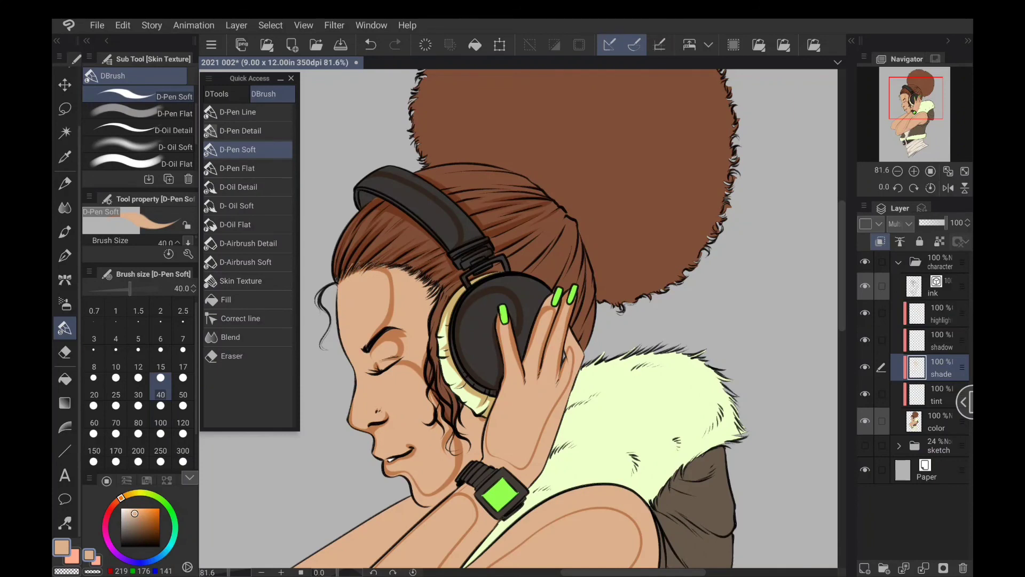
left_click_drag(544, 191, 447, 190)
left_click_drag(537, 186, 453, 176)
left_click_drag(524, 179, 428, 169)
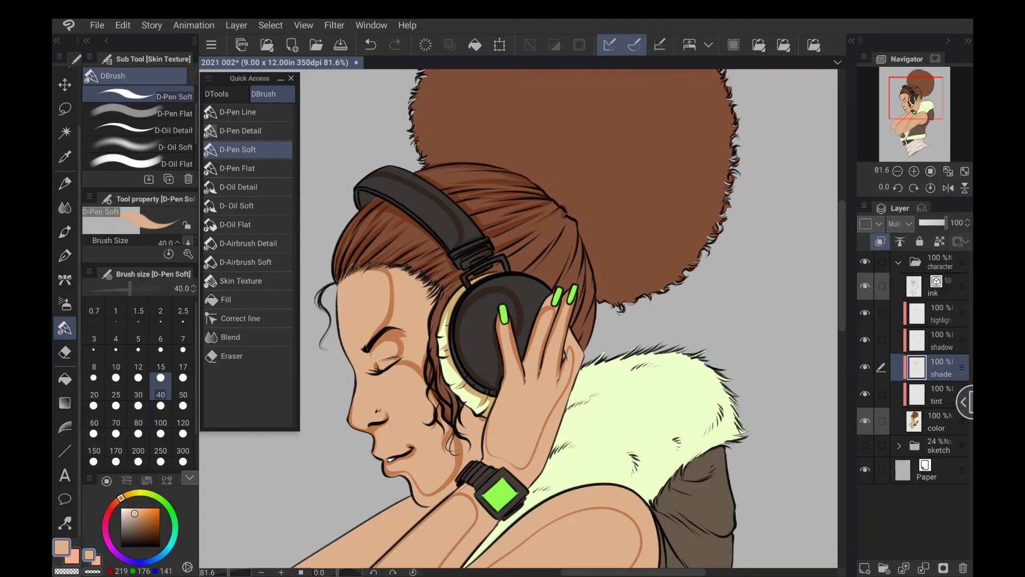
mouse_move(564, 214)
left_mouse_down()
mouse_move(536, 249)
mouse_move(556, 287)
left_mouse_up()
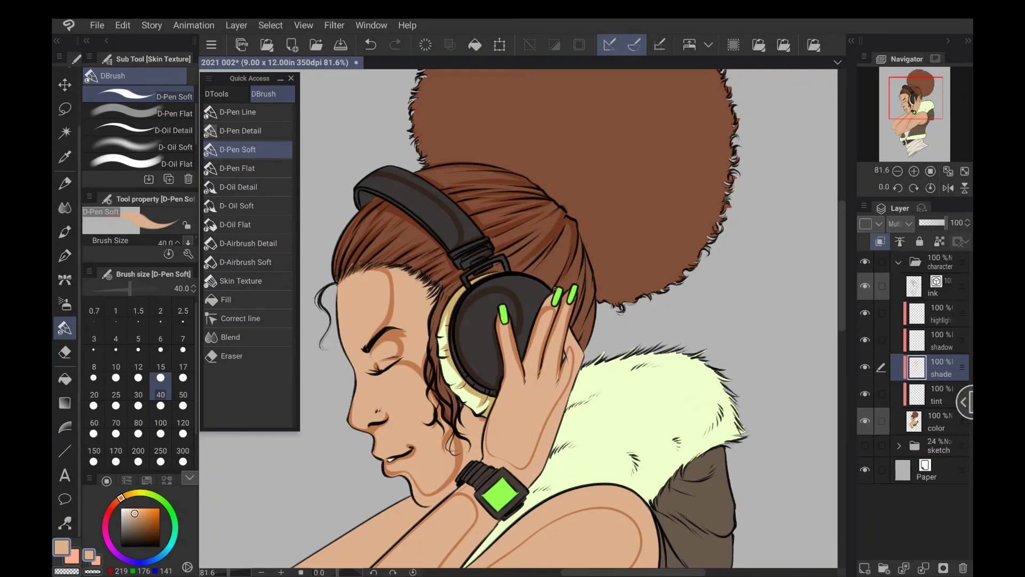
mouse_move(580, 239)
left_mouse_down()
mouse_move(576, 330)
mouse_move(572, 322)
left_mouse_up()
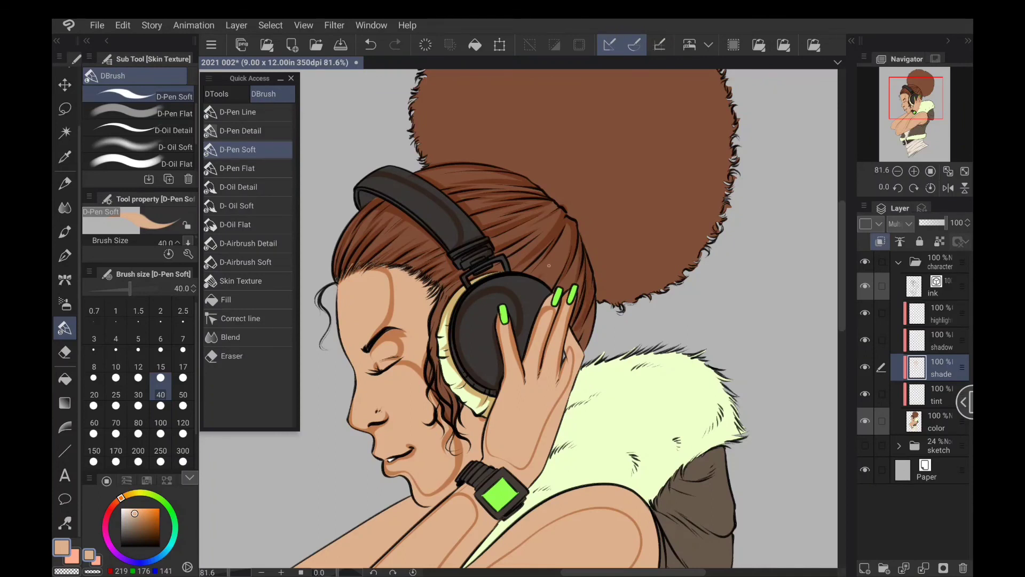
mouse_move(562, 256)
left_mouse_down()
mouse_move(549, 288)
mouse_move(555, 278)
left_mouse_up()
Set the D-Pen Soft brush size to 100 and draw a jagged shade boundary inside the afro puff.
left_click_drag(621, 225, 520, 340)
key("ctrl+minus")
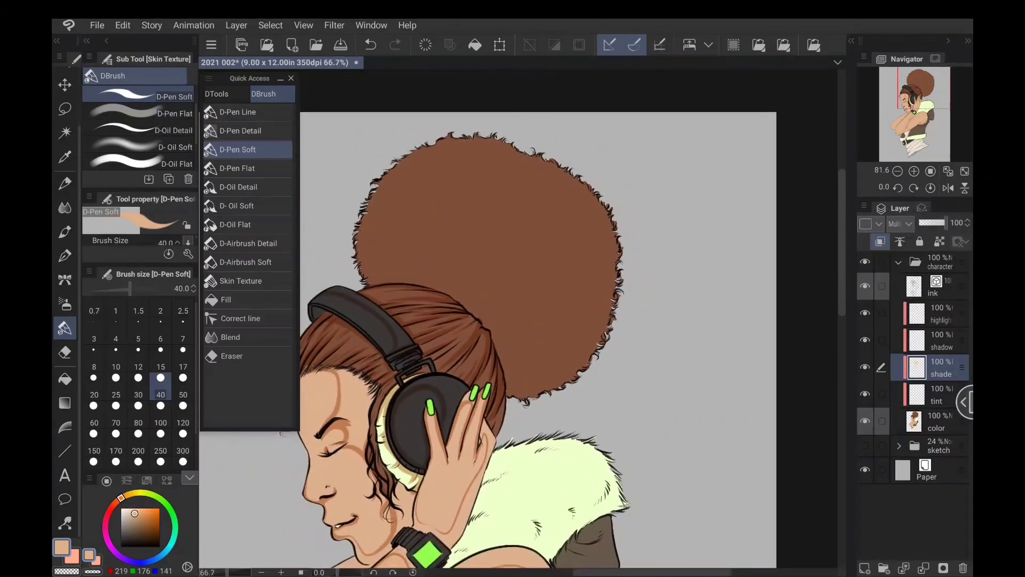
left_click(160, 443)
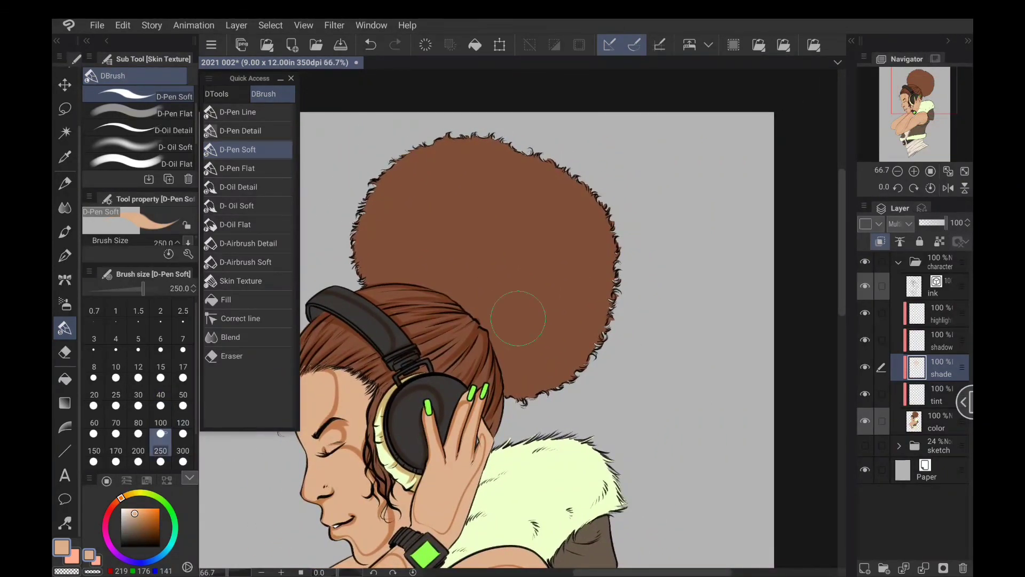
left_click(161, 415)
mouse_move(474, 316)
left_mouse_down()
mouse_move(489, 331)
mouse_move(532, 315)
mouse_move(554, 290)
mouse_move(567, 246)
mouse_move(526, 162)
mouse_move(504, 146)
mouse_move(435, 142)
mouse_move(379, 182)
mouse_move(357, 236)
mouse_move(370, 280)
left_mouse_up()
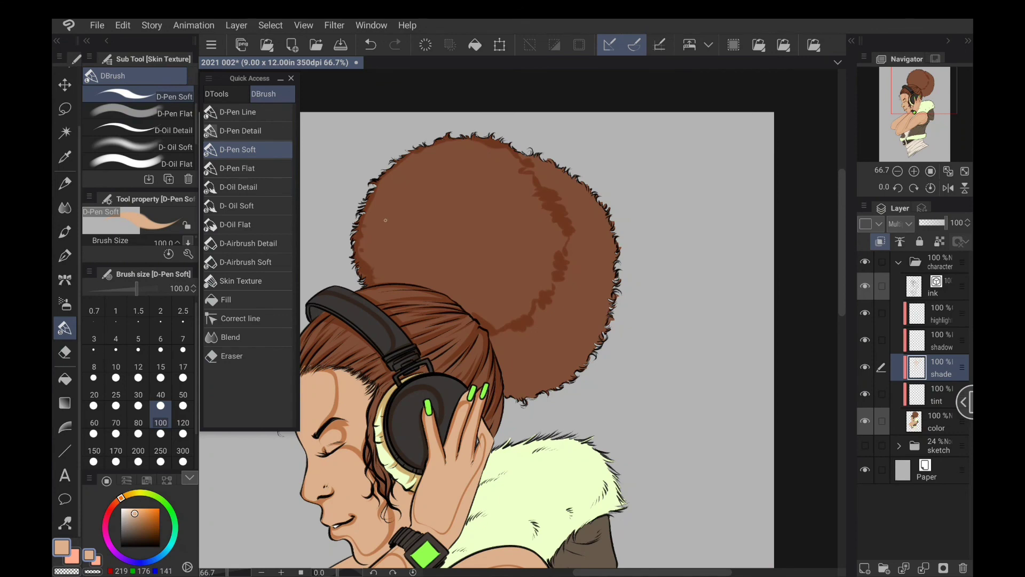
left_click_drag(532, 316, 492, 320)
Shade the upper and rear edges of the hood's fur collar with short fur-like strokes.
scroll(534, 320, "down", 5)
left_click_drag(535, 264, 474, 315)
mouse_move(490, 277)
left_mouse_down()
mouse_move(473, 316)
mouse_move(491, 307)
left_mouse_up()
mouse_move(541, 271)
left_mouse_down()
mouse_move(523, 283)
mouse_move(535, 282)
left_mouse_up()
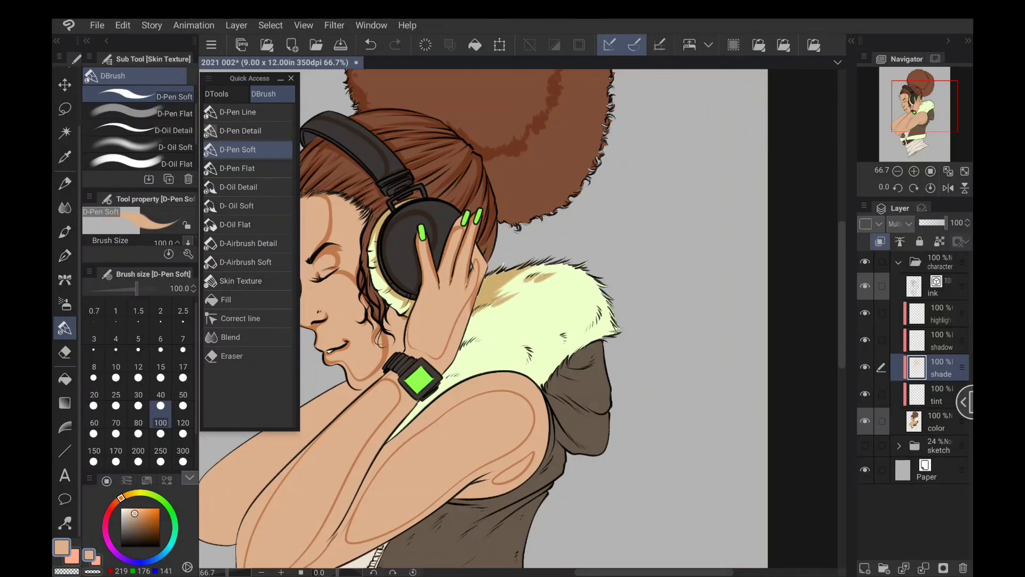
mouse_move(607, 275)
left_mouse_down()
mouse_move(591, 303)
mouse_move(596, 336)
mouse_move(581, 346)
left_mouse_up()
mouse_move(597, 301)
left_mouse_down()
mouse_move(589, 333)
mouse_move(593, 314)
mouse_move(546, 372)
left_mouse_up()
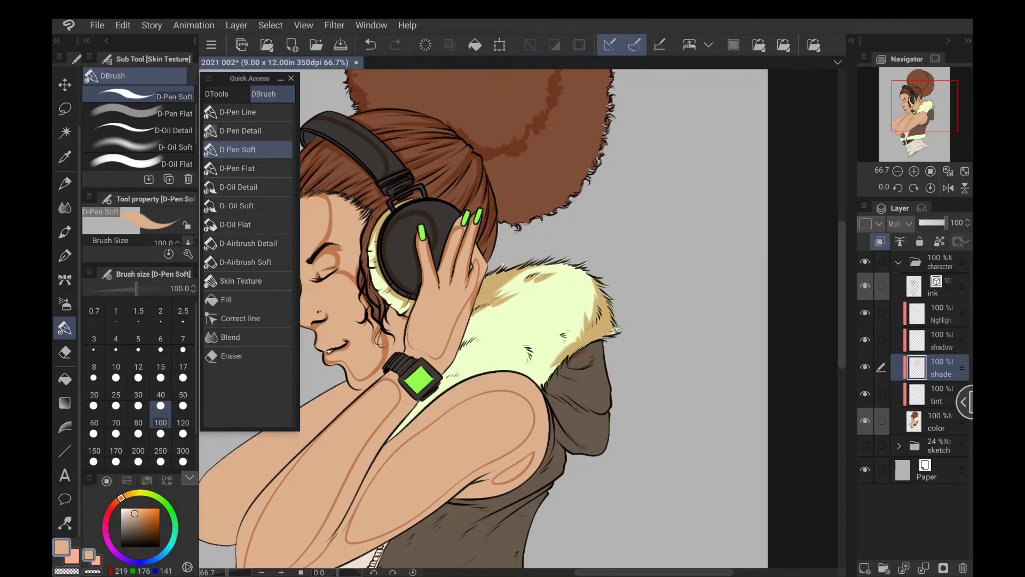
Shade the fur collar's lower edge down to the watch and add shaded tufts within the fur.
mouse_move(569, 328)
left_mouse_down()
mouse_move(541, 370)
mouse_move(525, 375)
mouse_move(533, 390)
left_mouse_up()
mouse_move(537, 370)
left_mouse_down()
mouse_move(524, 386)
mouse_move(483, 374)
mouse_move(434, 398)
mouse_move(382, 450)
left_mouse_up()
left_click_drag(435, 387, 481, 309)
mouse_move(471, 348)
left_mouse_down()
mouse_move(484, 325)
mouse_move(492, 339)
left_mouse_up()
left_click_drag(451, 380, 487, 359)
left_click_drag(484, 364, 542, 349)
left_click_drag(507, 365, 536, 356)
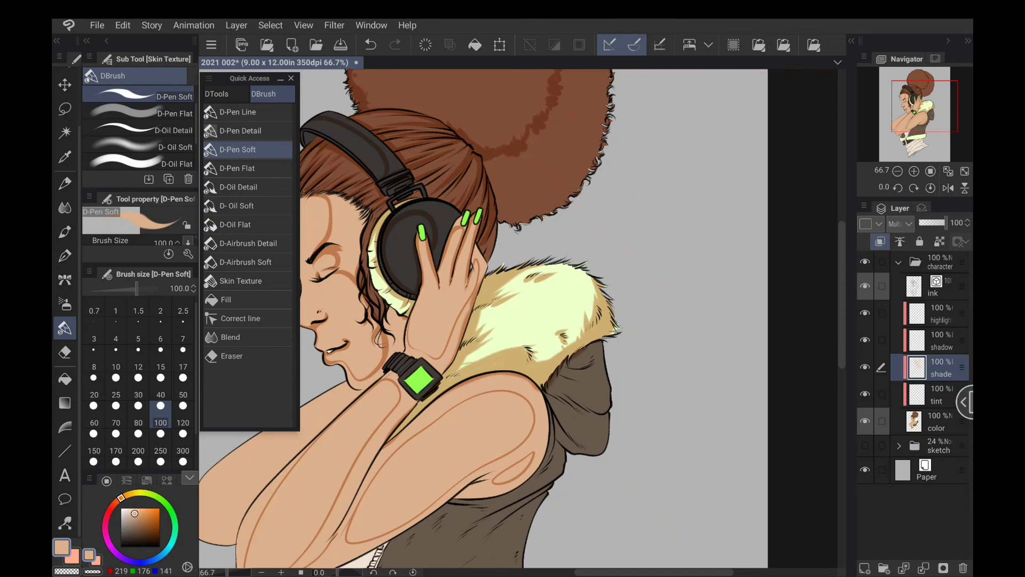
Shade the folds of the brown hood beneath the fur collar and the vest edge behind the shoulder.
left_click_drag(601, 343, 576, 358)
left_click_drag(578, 360, 547, 395)
mouse_move(582, 413)
left_mouse_down()
mouse_move(548, 388)
mouse_move(605, 394)
mouse_move(594, 347)
mouse_move(549, 398)
mouse_move(581, 451)
mouse_move(601, 453)
mouse_move(607, 415)
left_mouse_up()
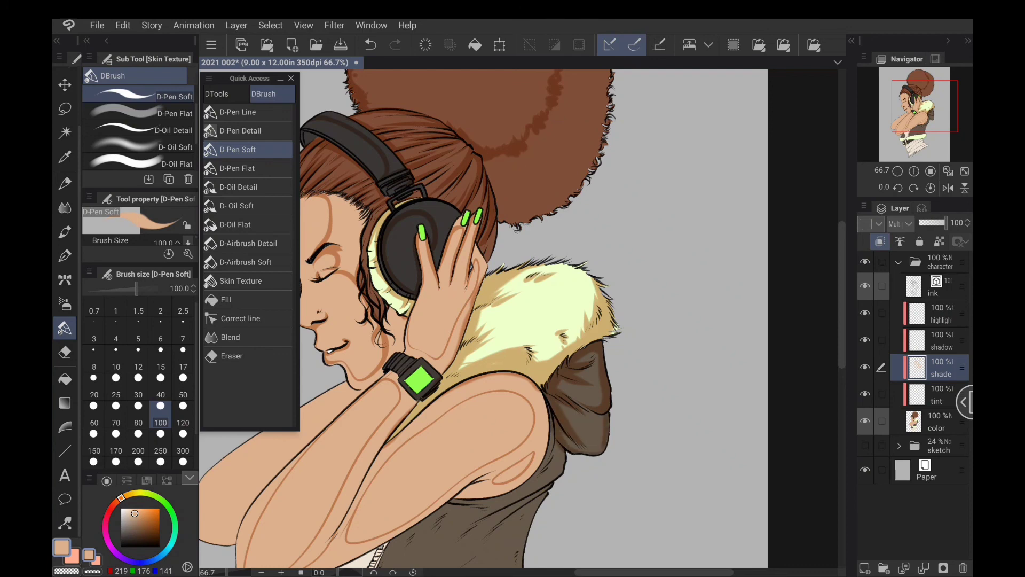
mouse_move(550, 431)
left_mouse_down()
mouse_move(634, 279)
mouse_move(617, 328)
mouse_move(590, 339)
left_mouse_up()
Fill the outlined shade area across the forehead and cheek using the Fill tool on the shade layer.
left_click_drag(550, 256, 607, 369)
key("g")
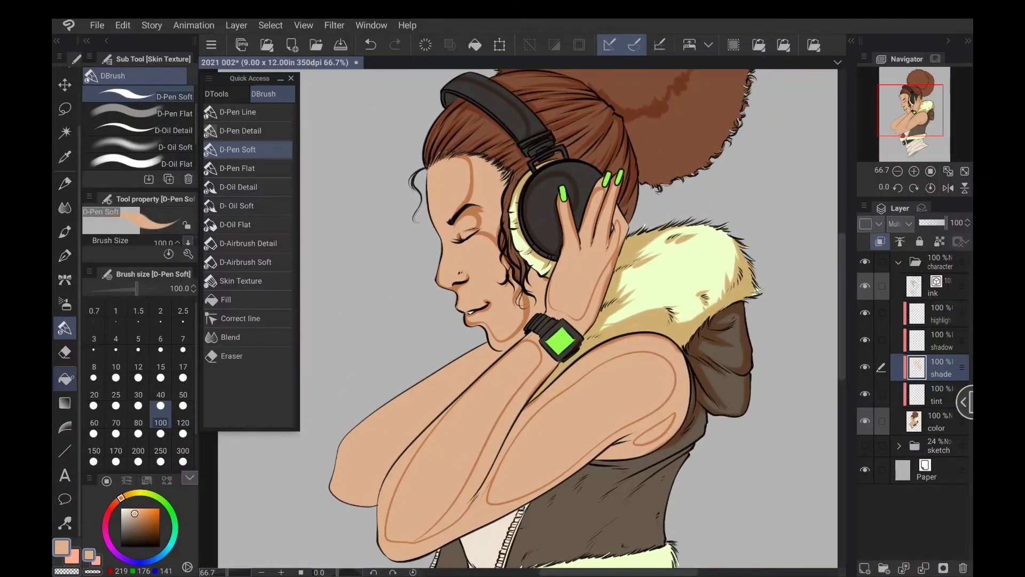
left_click_drag(561, 256, 488, 384)
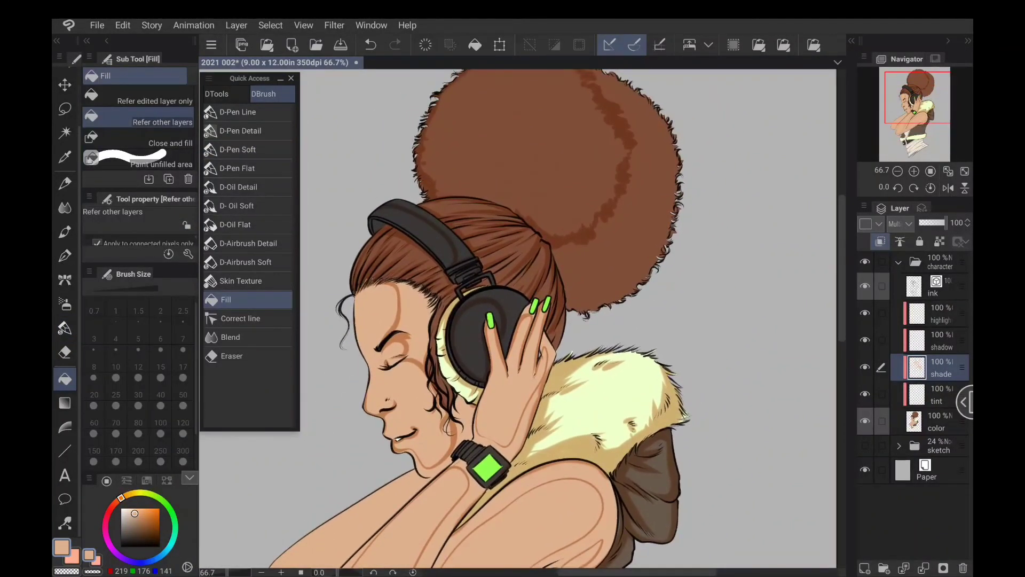
left_click(418, 323)
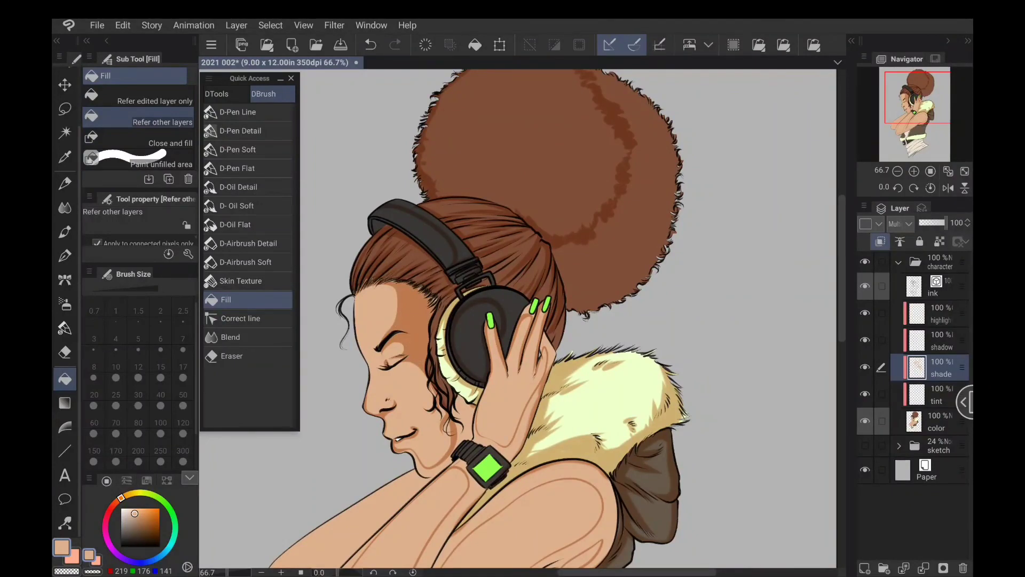
scroll(387, 321, "up", 5)
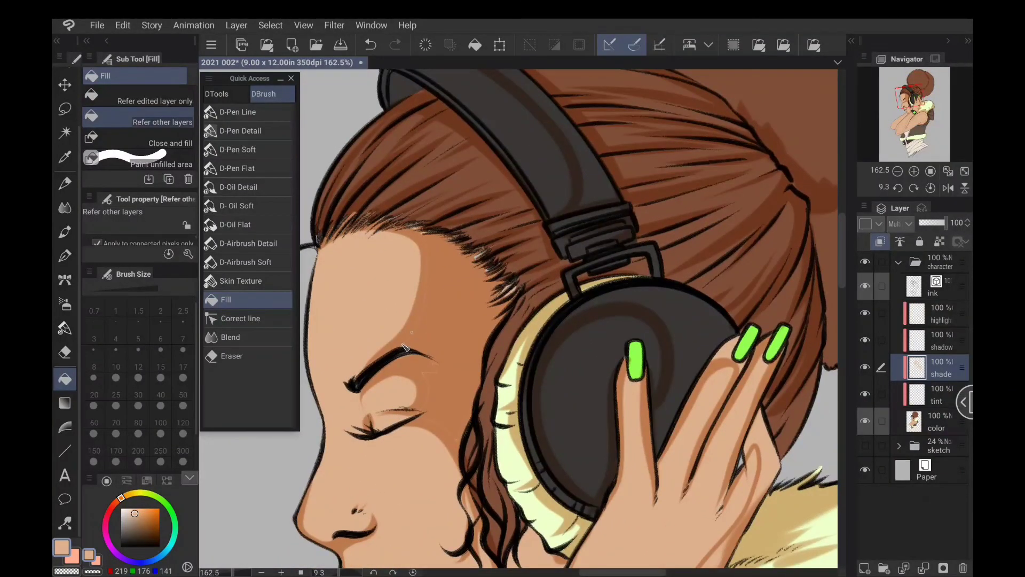
scroll(571, 333, "down", 3)
left_click_drag(581, 341, 608, 284)
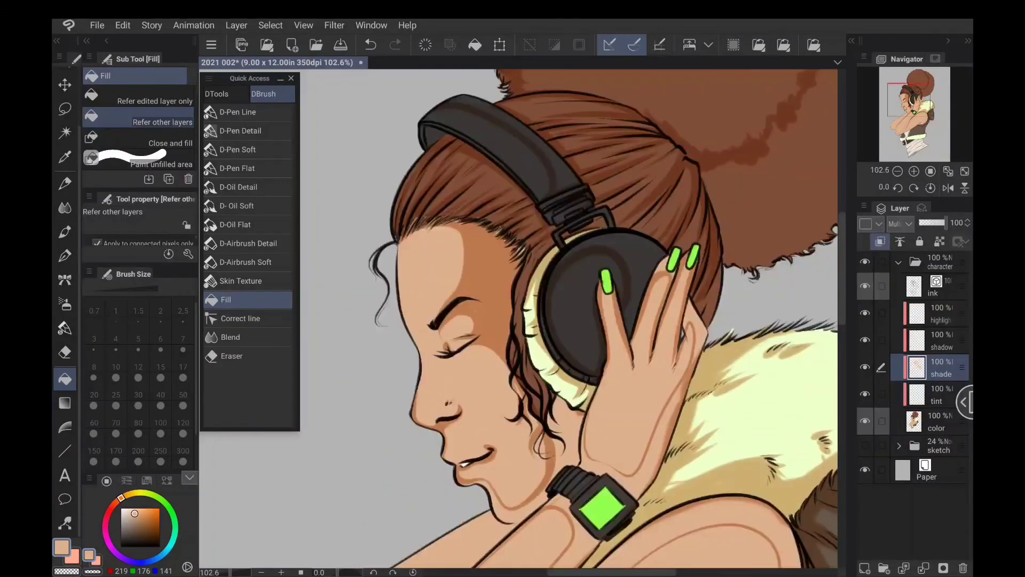
scroll(571, 321, "up", 2)
scroll(570, 320, "up", 1)
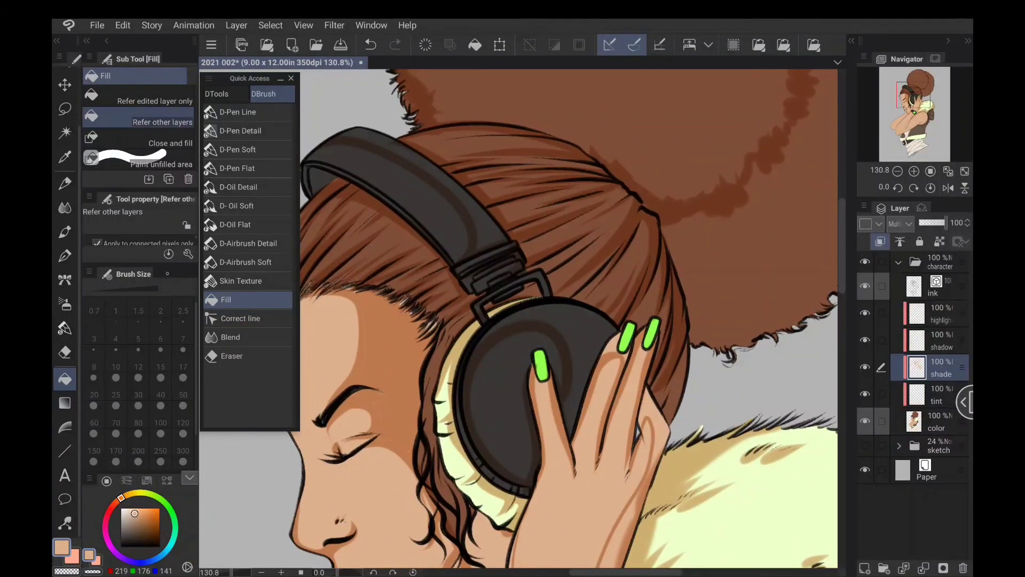
Undo the face fill, set the Fill tool's area scaling to 3, and fill the face shade area again.
left_click_drag(168, 270, 169, 385)
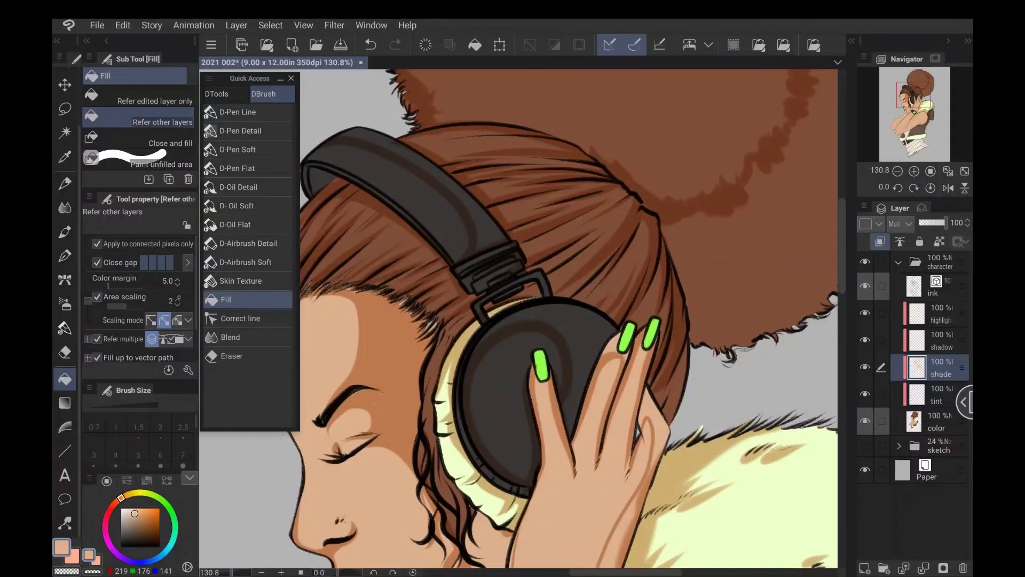
left_click(371, 44)
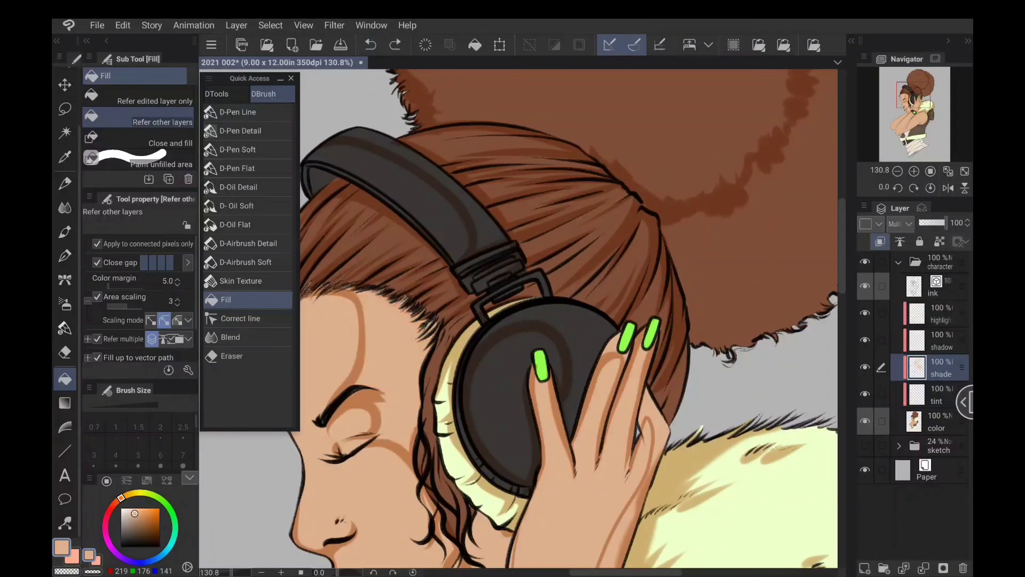
left_click(409, 364)
scroll(613, 314, "down", 5)
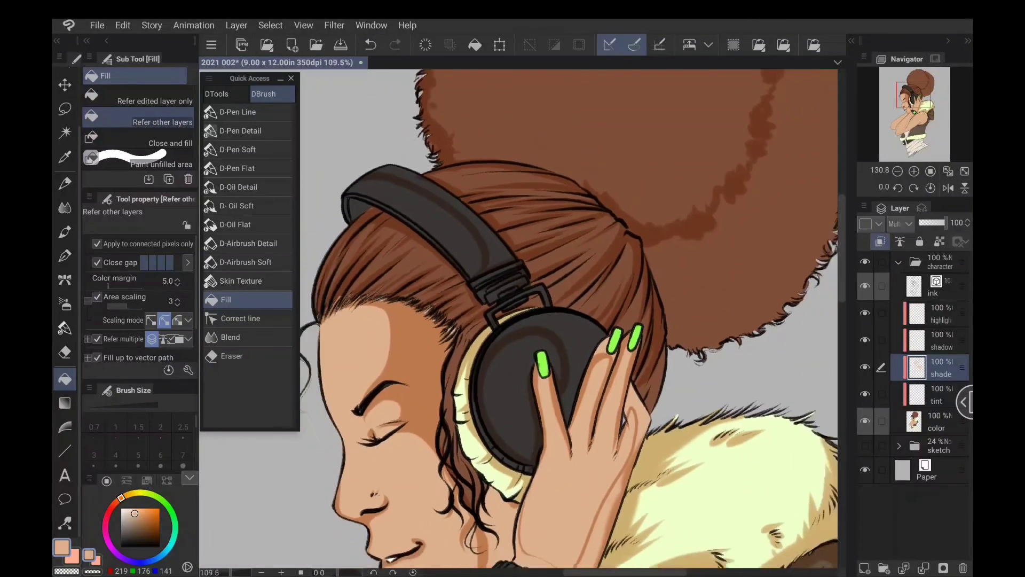
Try filling shade on the headphone band, undo the last fill, and fill the outer shade area of the afro puff.
left_click_drag(613, 314, 540, 339)
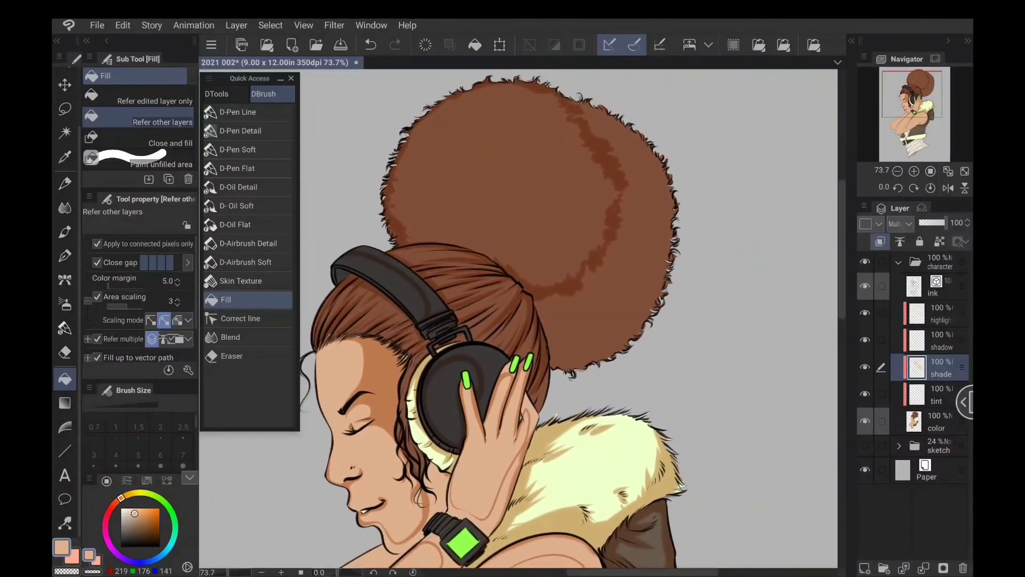
left_click(441, 304)
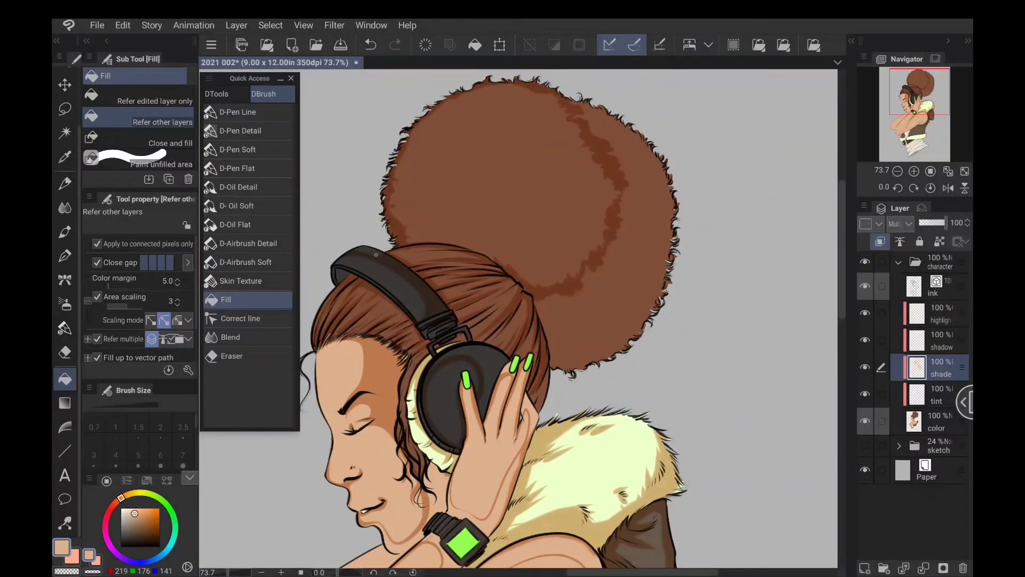
left_click(377, 255)
key("ctrl+z")
left_click(584, 316)
scroll(632, 360, "down", 3)
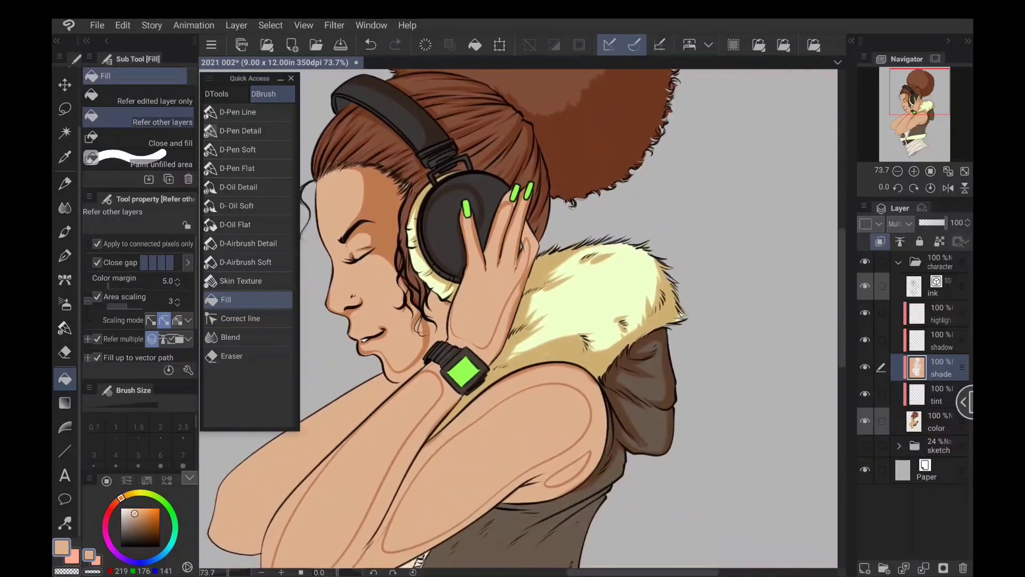
Fill the outlined shade areas on the raised hand, the neck and the jaw.
left_click(444, 340)
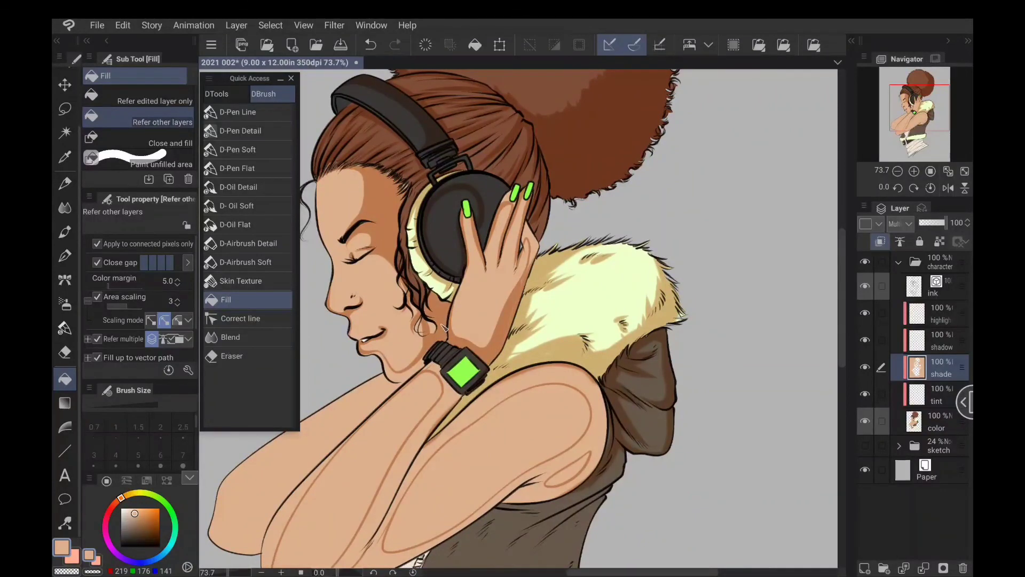
left_click(433, 329)
left_click(420, 367)
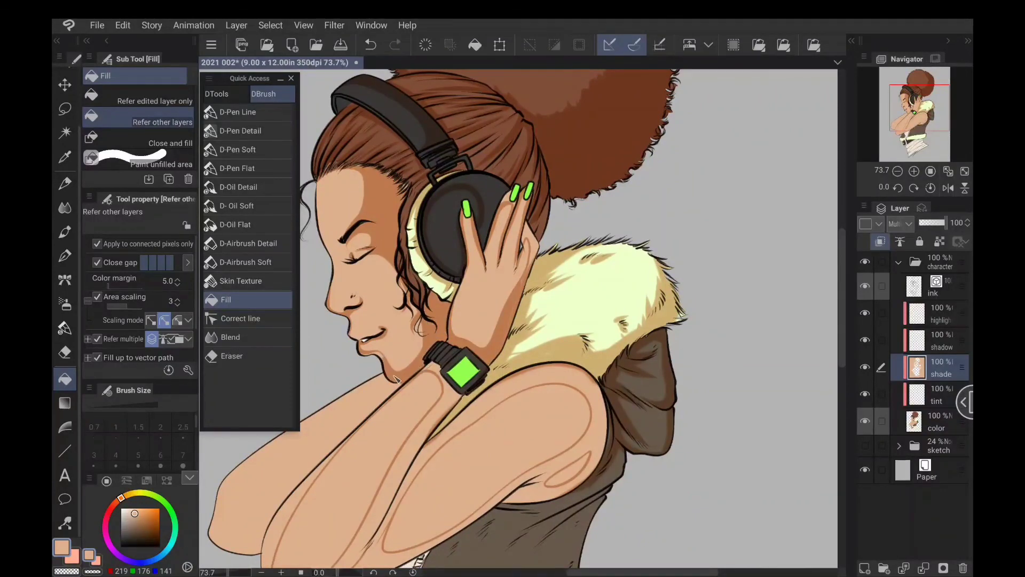
Fill the whole far arm with shade, plus the outlined shade areas around the near forearm and upper arm.
left_click(365, 399)
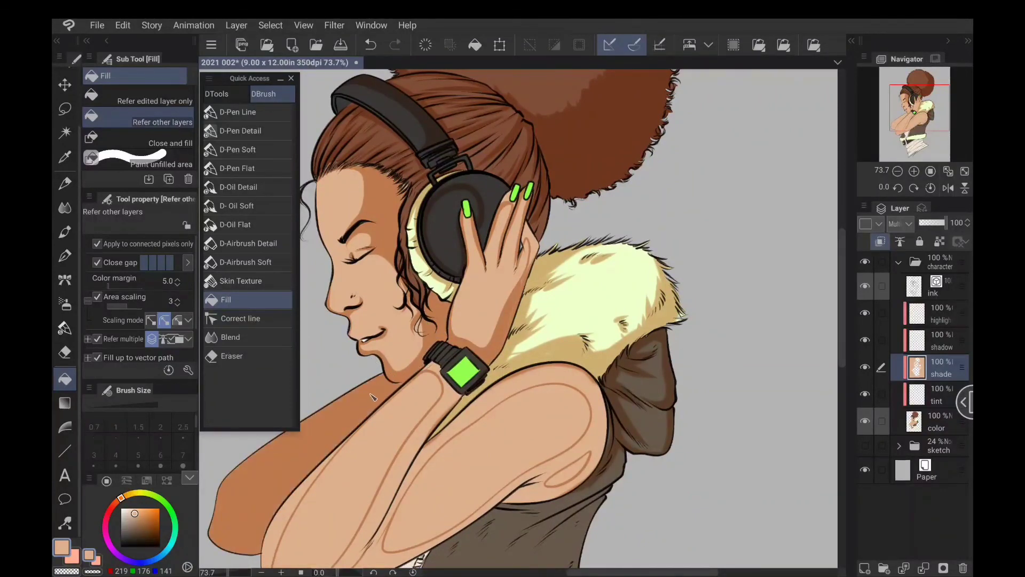
left_click(452, 395)
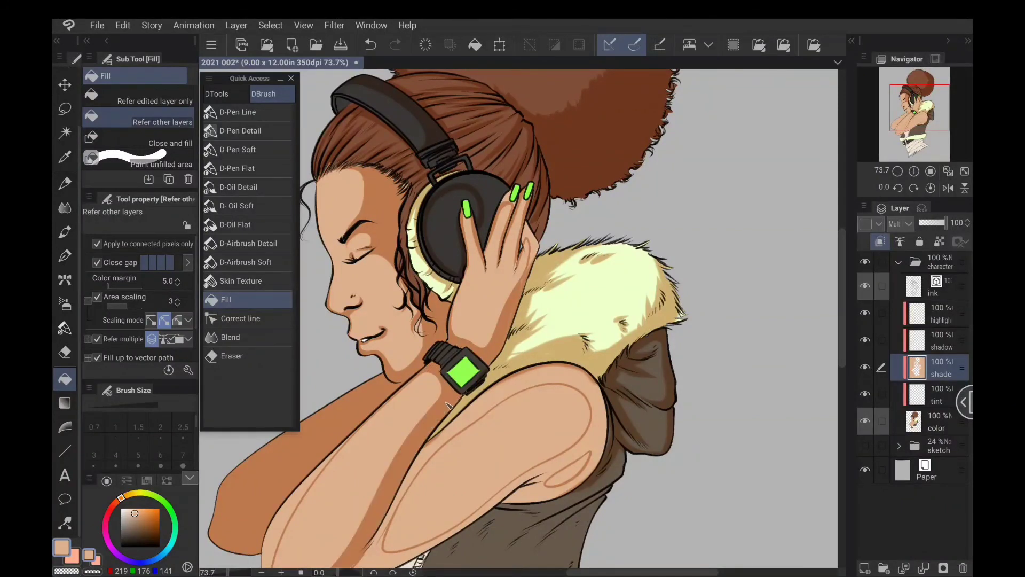
left_click_drag(464, 371, 497, 249)
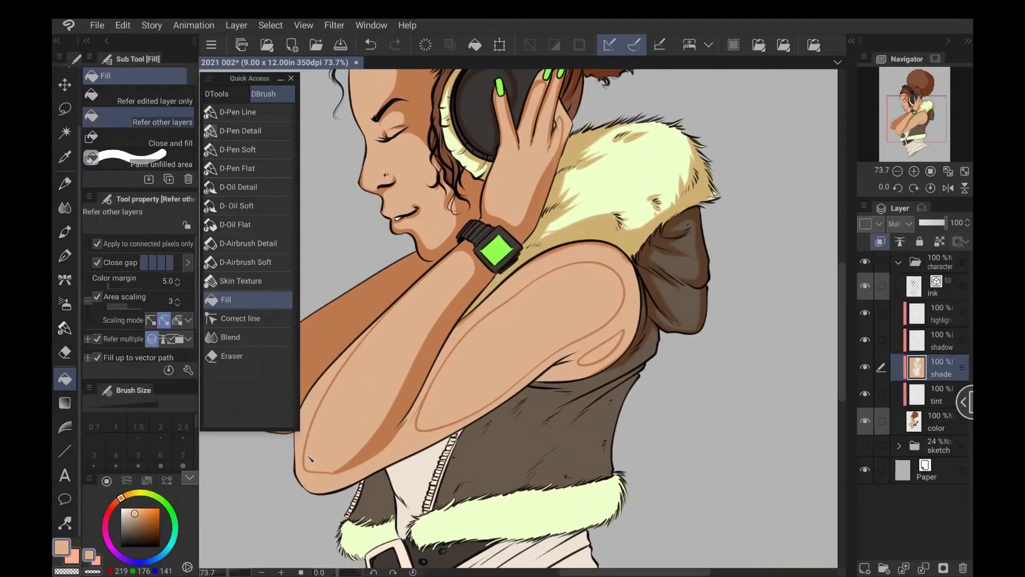
left_click(339, 485)
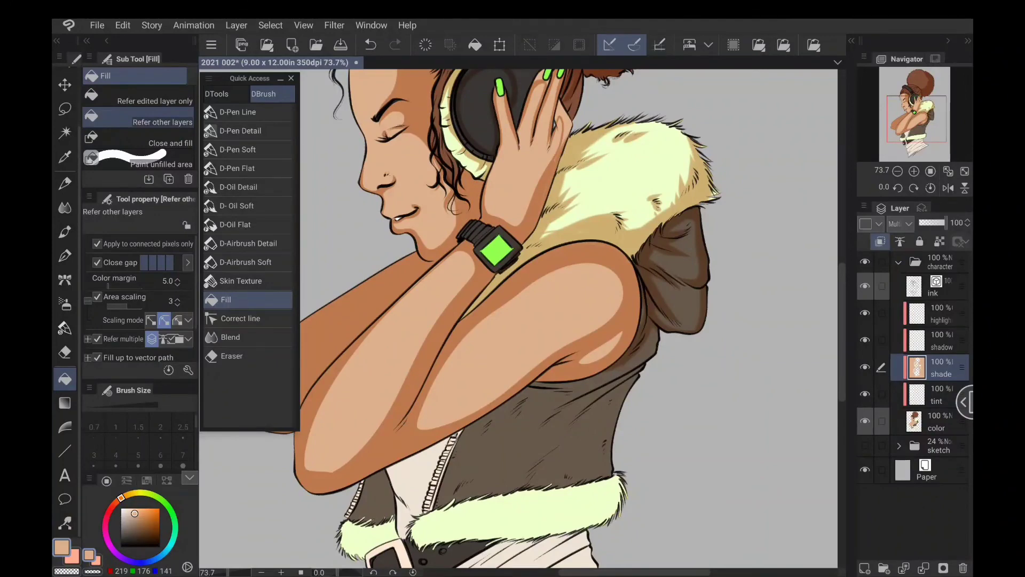
left_click_drag(497, 250, 483, 295)
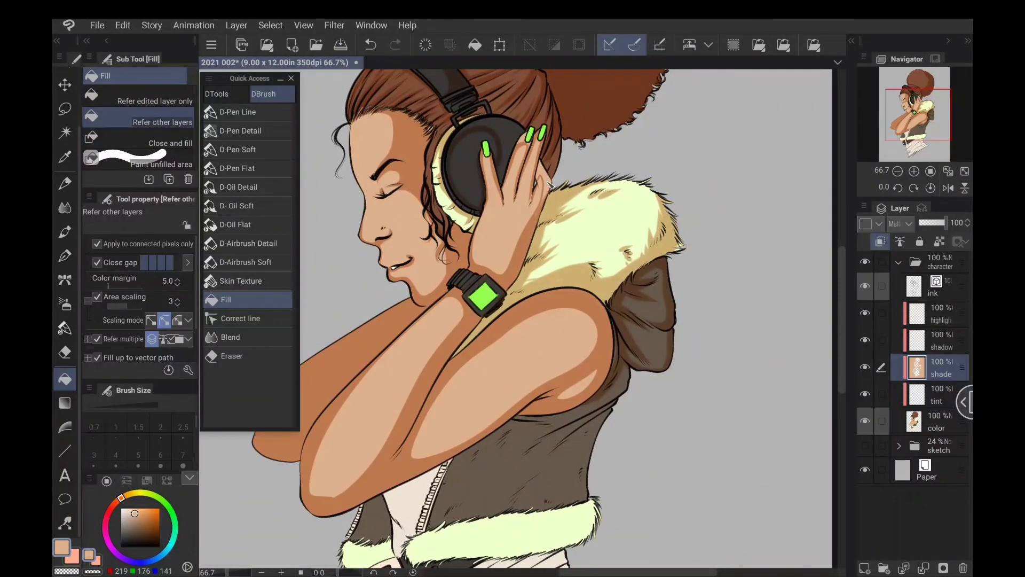
left_click(539, 225)
key("ctrl+z")
scroll(481, 267, "up", 3)
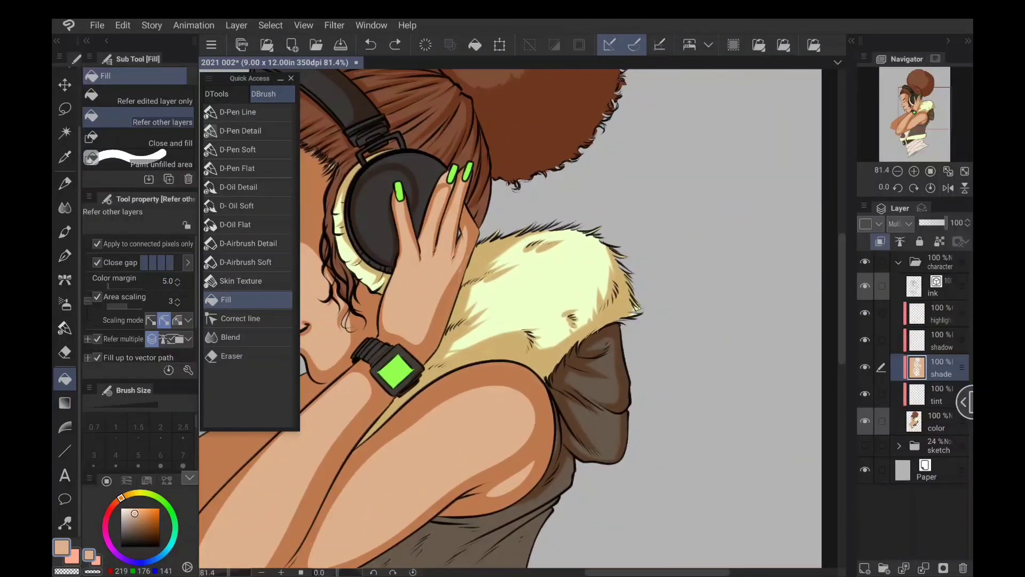
Shade the vest and shirt beneath the arm, plus the vest's rear lower edge and folds, using D-Pen Soft at size 100.
left_click(238, 149)
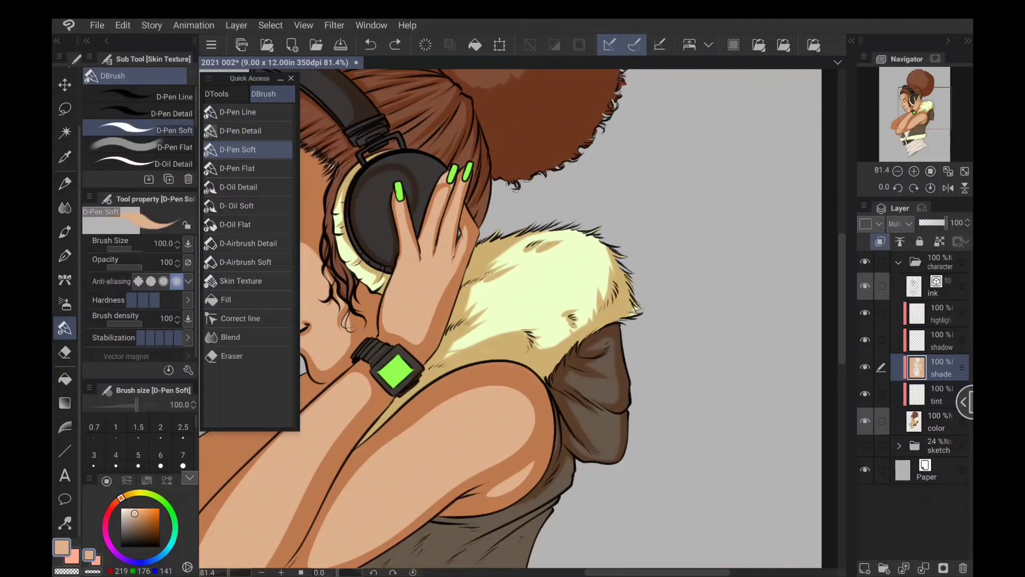
left_click_drag(481, 427, 607, 196)
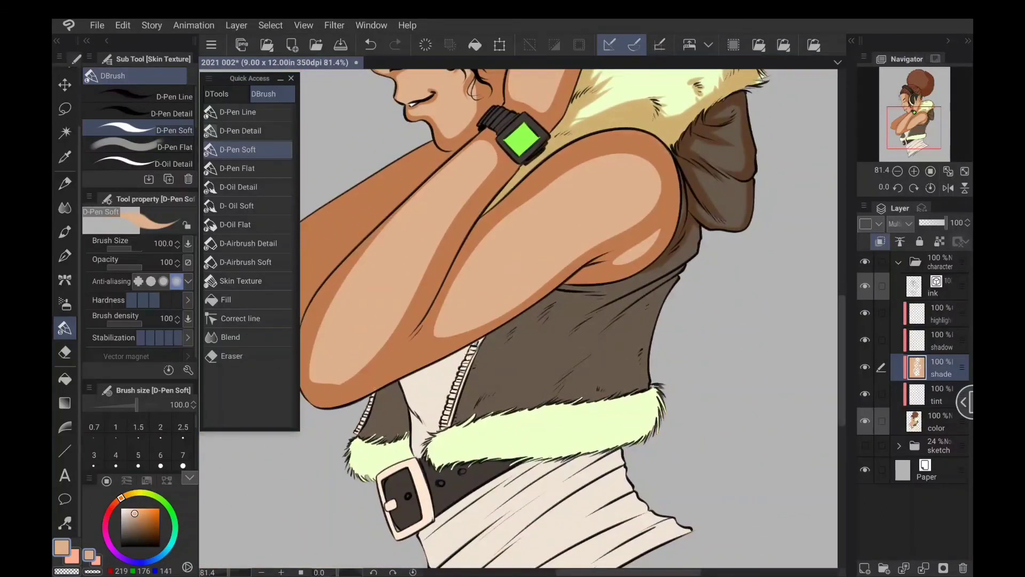
mouse_move(369, 403)
left_mouse_down()
mouse_move(524, 321)
mouse_move(565, 286)
mouse_move(612, 292)
left_mouse_up()
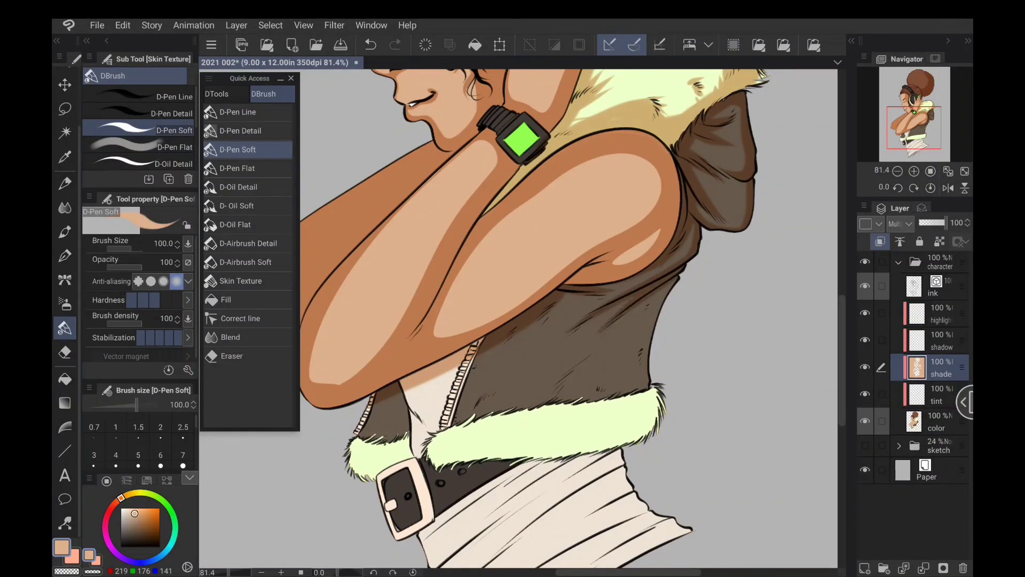
left_click_drag(644, 389, 612, 383)
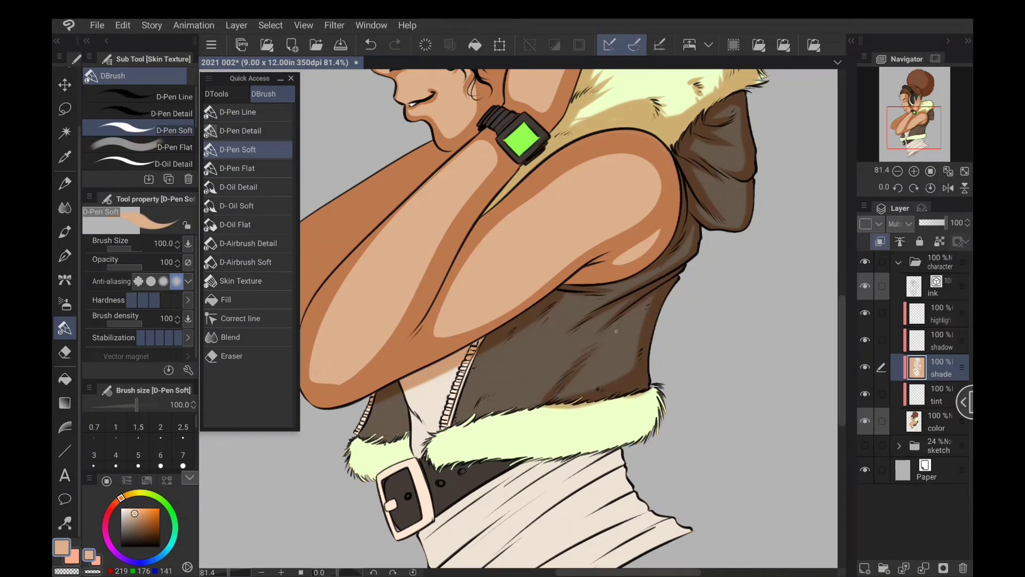
left_click_drag(537, 362, 515, 383)
Shade along the vest zippers and the shirt opening, and shade the far front panel with its fur trim.
left_click_drag(524, 328, 449, 424)
left_click_drag(474, 359, 432, 439)
left_click_drag(402, 392, 424, 454)
mouse_move(407, 426)
left_mouse_down()
mouse_move(416, 457)
mouse_move(385, 452)
mouse_move(392, 464)
mouse_move(362, 481)
left_mouse_up()
mouse_move(369, 462)
left_mouse_down()
mouse_move(349, 478)
mouse_move(353, 465)
mouse_move(361, 473)
left_mouse_up()
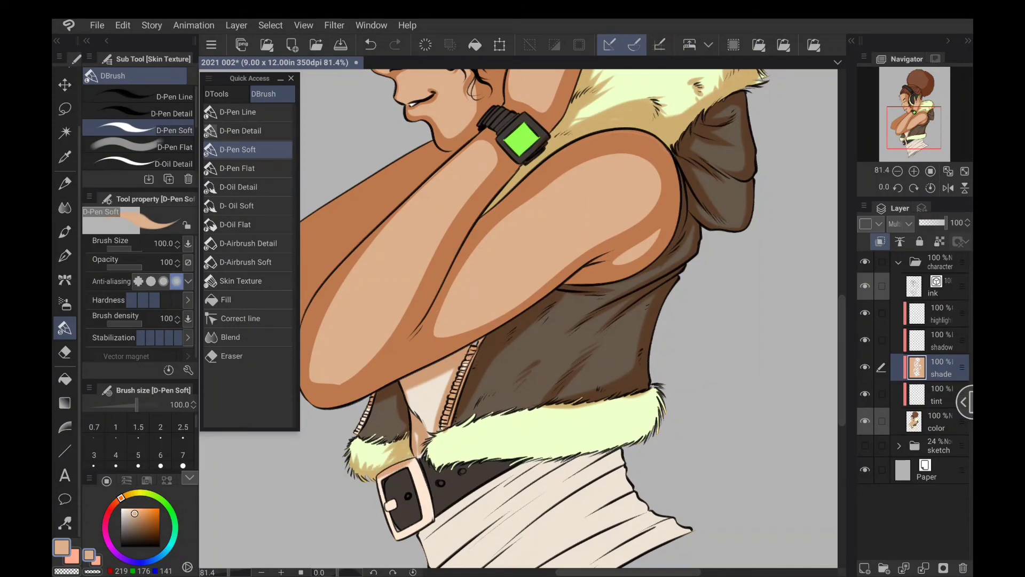
mouse_move(384, 432)
left_mouse_down()
mouse_move(359, 441)
mouse_move(383, 439)
left_mouse_up()
left_click_drag(377, 404, 358, 431)
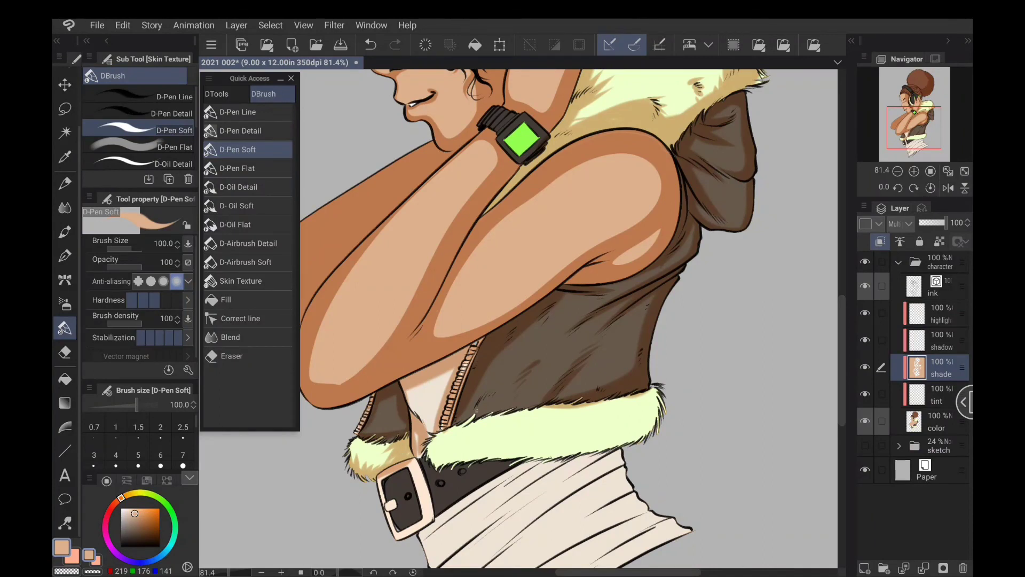
Add fold shading to the vest's lower front and shade the upper and lower edges of its fur hem with fur-like strokes.
left_click_drag(473, 405, 454, 423)
left_click_drag(496, 385, 470, 410)
mouse_move(540, 402)
left_mouse_down()
mouse_move(450, 430)
mouse_move(426, 455)
left_mouse_up()
mouse_move(439, 452)
left_mouse_down()
mouse_move(427, 468)
mouse_move(640, 426)
mouse_move(654, 391)
mouse_move(638, 438)
left_mouse_up()
mouse_move(567, 432)
left_mouse_down()
mouse_move(534, 441)
mouse_move(588, 429)
left_mouse_up()
left_click_drag(582, 439, 619, 423)
scroll(518, 321, "down", 5)
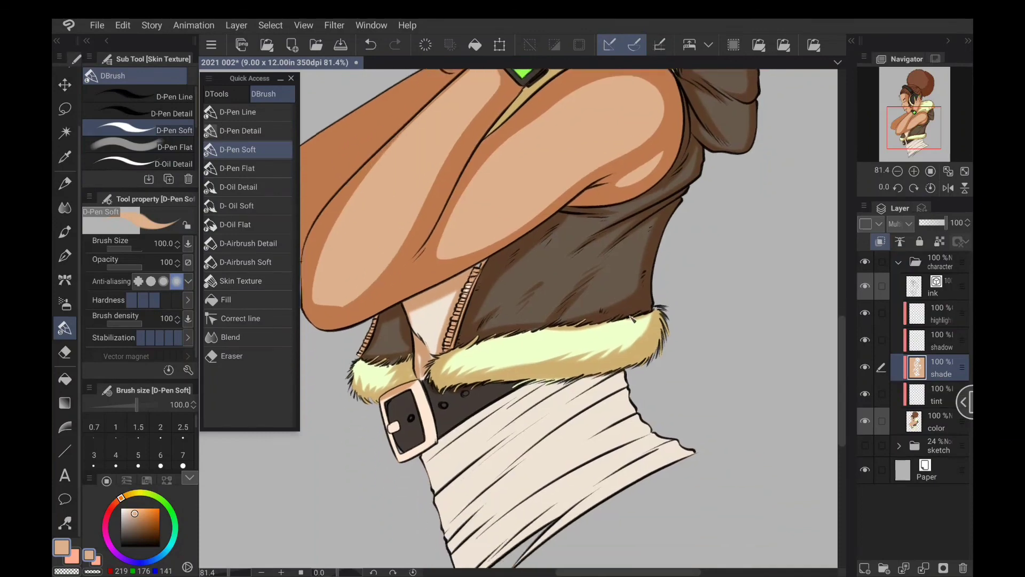
Shade the belt beneath the fur hem and the frame and prong of its buckle.
left_click_drag(532, 360, 442, 415)
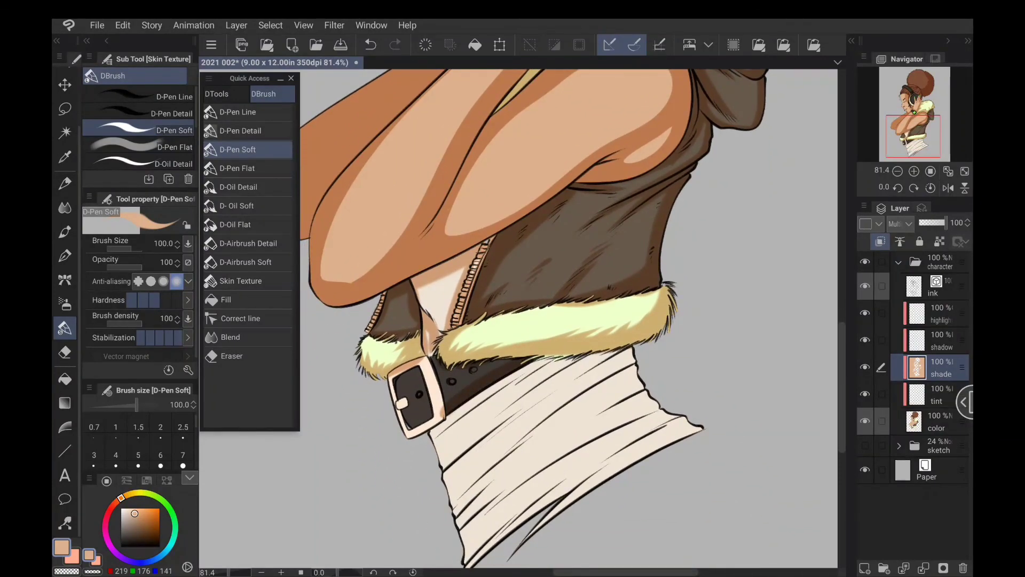
mouse_move(433, 357)
left_mouse_down()
mouse_move(436, 427)
mouse_move(403, 437)
mouse_move(401, 383)
mouse_move(414, 369)
mouse_move(425, 423)
mouse_move(411, 427)
mouse_move(406, 403)
left_mouse_up()
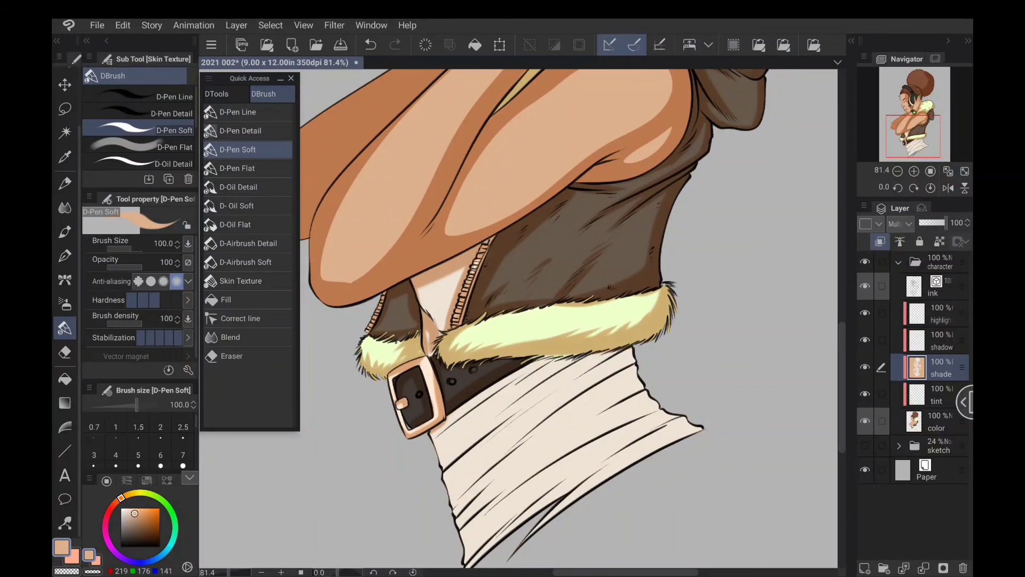
mouse_move(423, 365)
left_mouse_down()
mouse_move(430, 399)
mouse_move(478, 399)
mouse_move(557, 357)
mouse_move(490, 403)
left_mouse_up()
Shade the upper folds of the white shirt beneath the fur hem and along its rear edge with tapered strokes.
left_click_drag(593, 355, 473, 431)
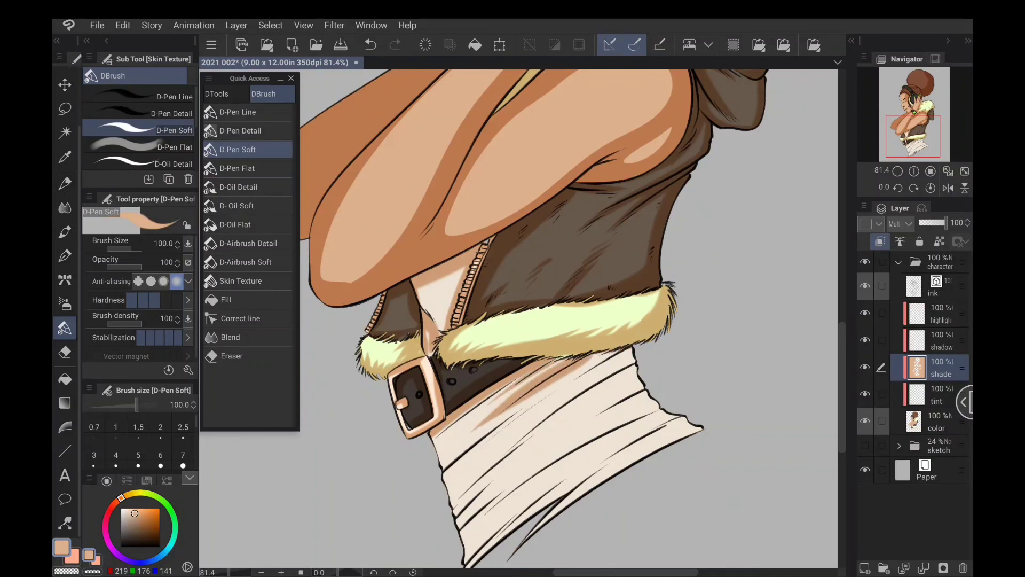
left_click_drag(630, 350, 553, 385)
left_click_drag(622, 355, 558, 390)
left_click_drag(562, 385, 507, 429)
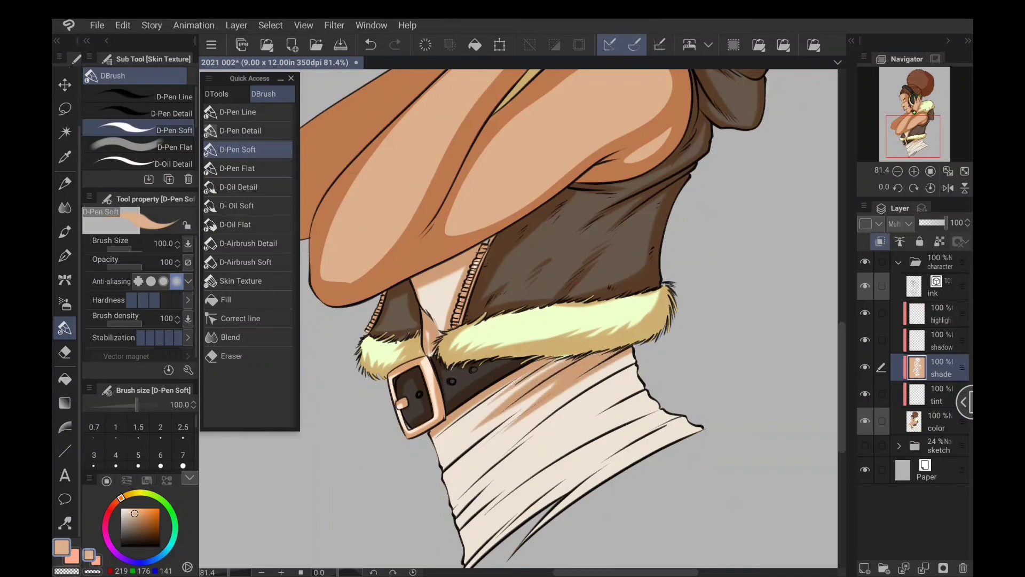
mouse_move(630, 352)
left_mouse_down()
mouse_move(660, 411)
mouse_move(702, 430)
left_mouse_up()
left_click_drag(642, 390, 553, 444)
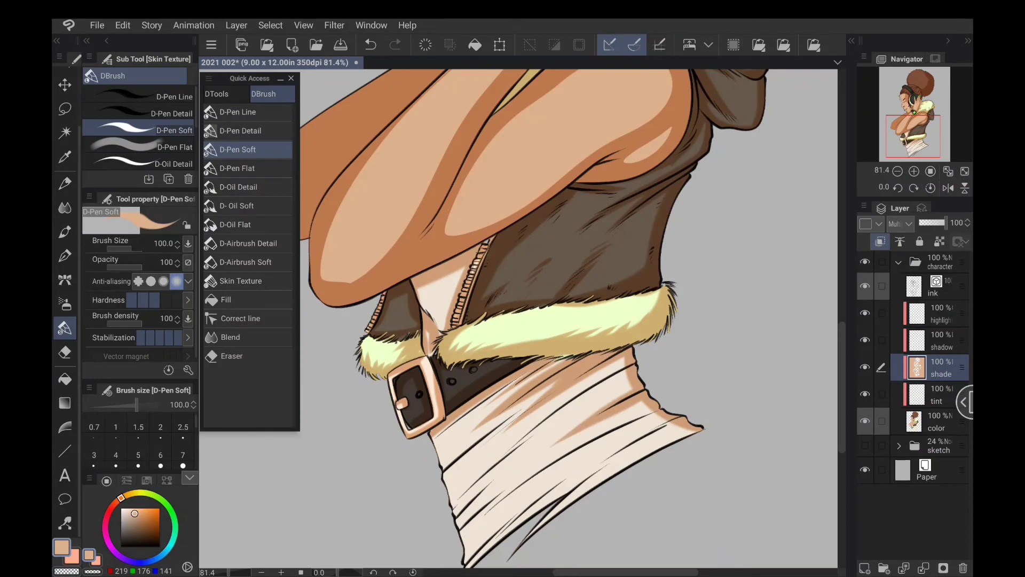
Shade the middle and lower folds of the white shirt with long diagonal strokes following the creases.
left_click_drag(626, 363, 478, 473)
left_click_drag(507, 417, 442, 476)
left_click_drag(627, 370, 564, 304)
mouse_move(382, 408)
left_mouse_down()
mouse_move(394, 453)
mouse_move(453, 380)
left_mouse_up()
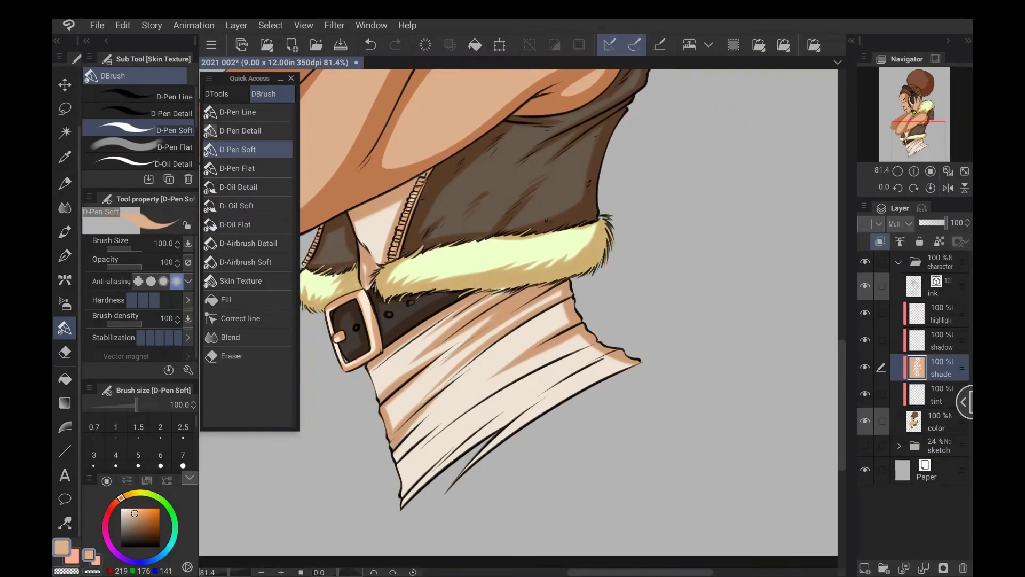
mouse_move(401, 444)
left_mouse_down()
mouse_move(505, 362)
mouse_move(400, 465)
mouse_move(486, 391)
left_mouse_up()
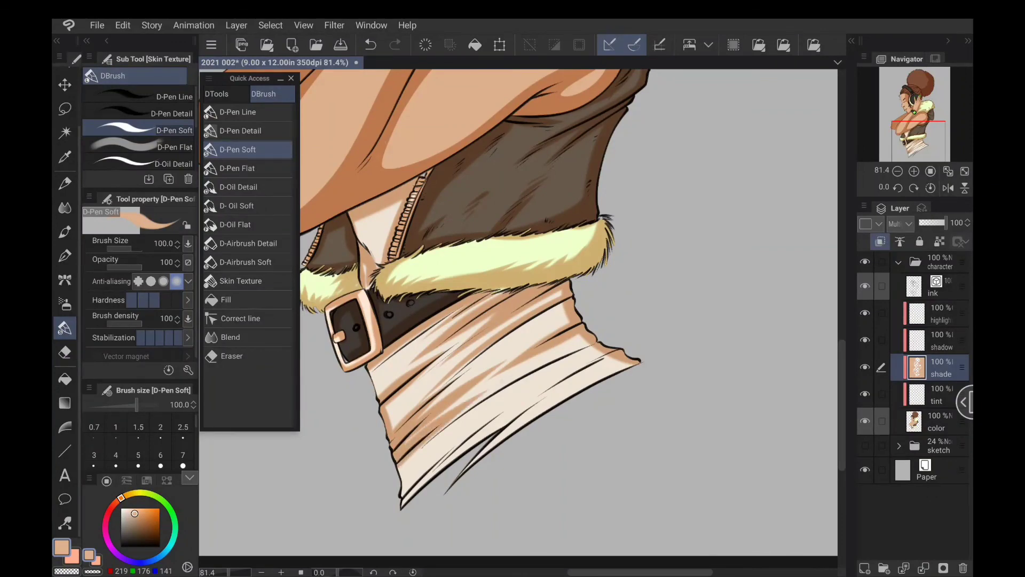
mouse_move(430, 451)
left_mouse_down()
mouse_move(601, 343)
mouse_move(469, 435)
left_mouse_up()
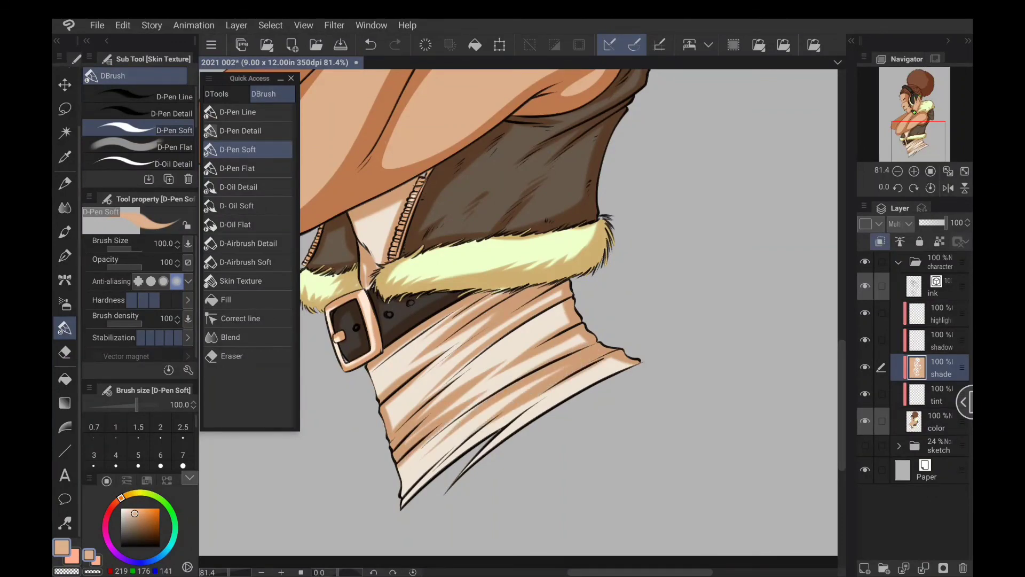
Add the remaining fold shading strokes to the lower end and hanging tail of the white shirt.
left_click_drag(462, 473, 575, 383)
mouse_move(400, 464)
left_mouse_down()
mouse_move(404, 505)
mouse_move(455, 449)
left_mouse_up()
scroll(595, 349, "down", 5)
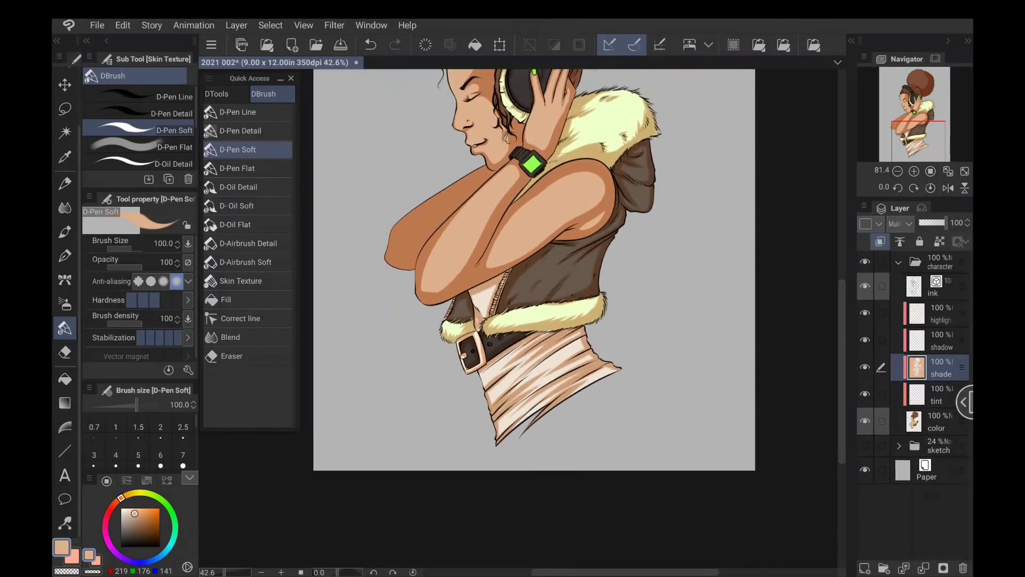
scroll(597, 369, "down", 2)
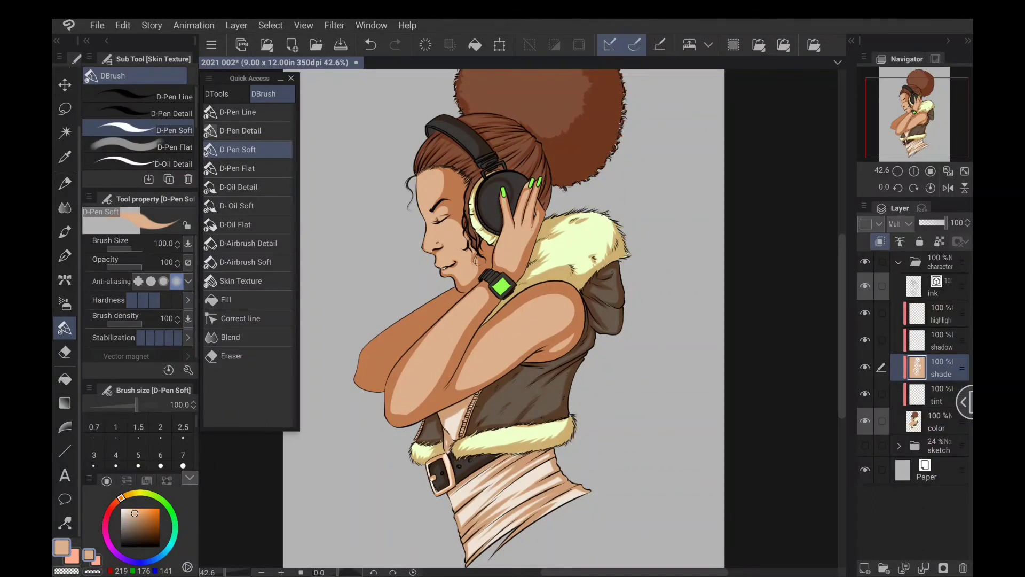
On the shadow layer, fill the whole far arm with light pink (RGB 243, 190, 234).
left_click(941, 341)
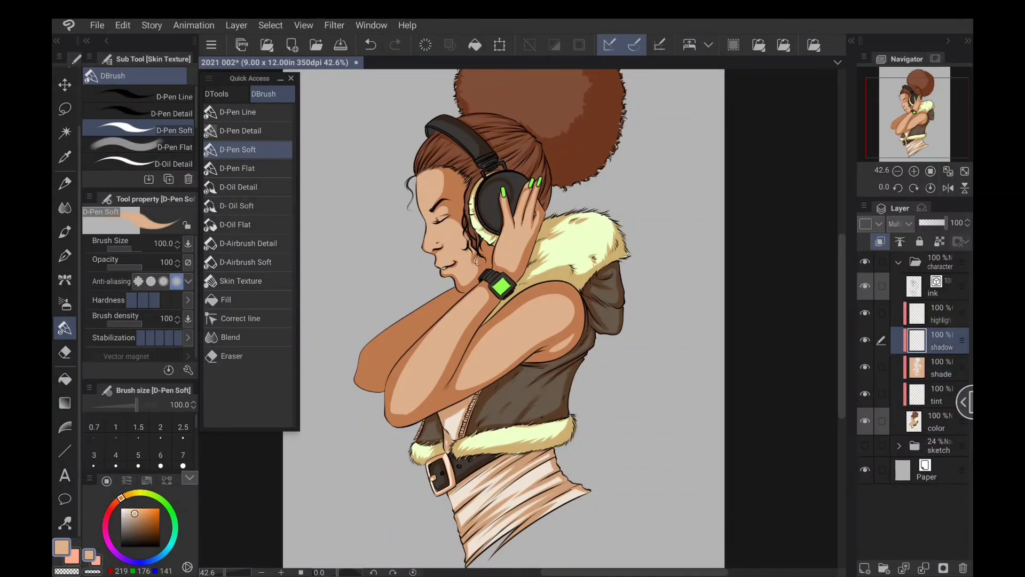
scroll(561, 319, "up", 2)
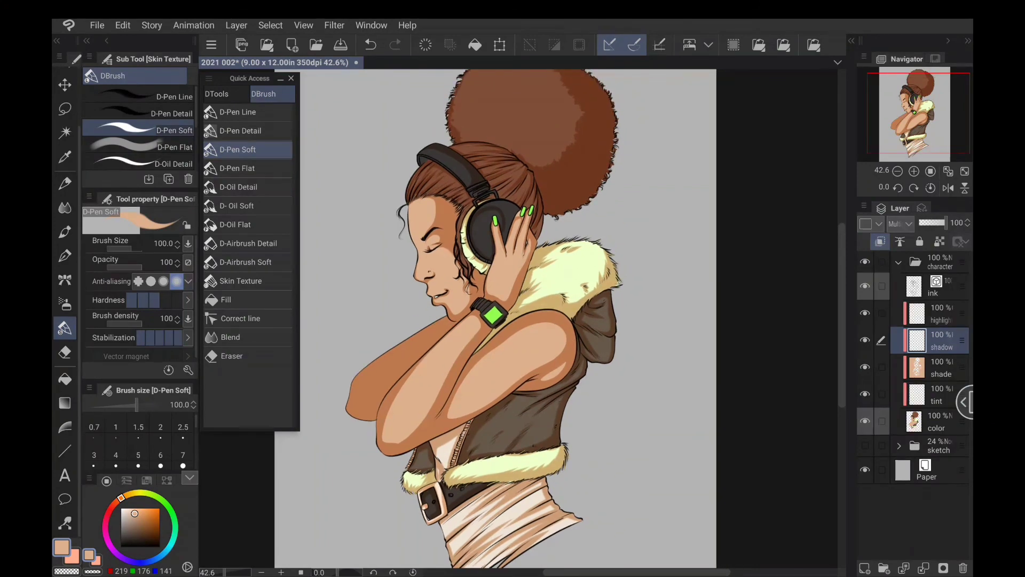
left_click_drag(113, 549, 107, 539)
left_click_drag(142, 509, 130, 509)
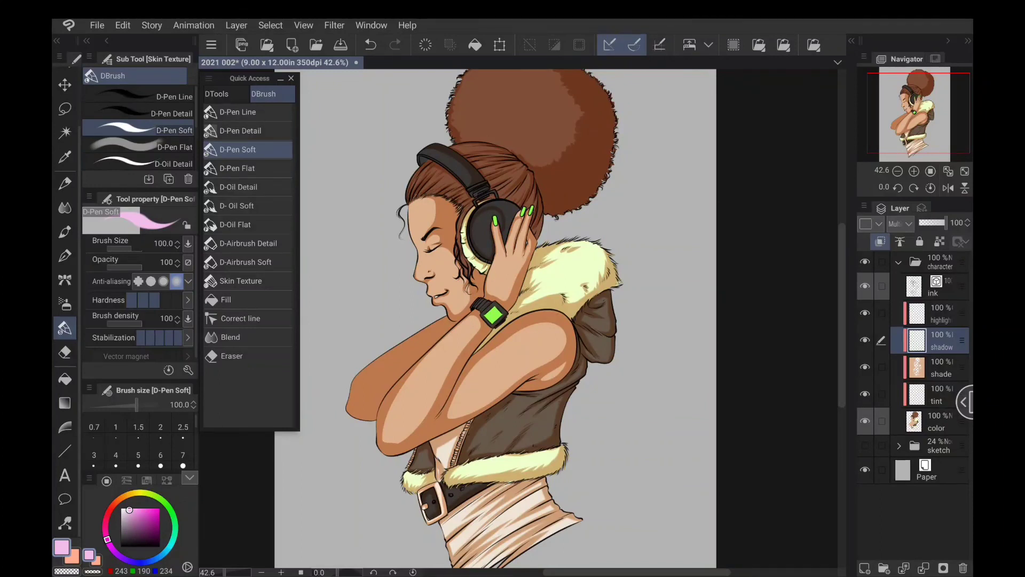
left_click(65, 378)
left_click(400, 374)
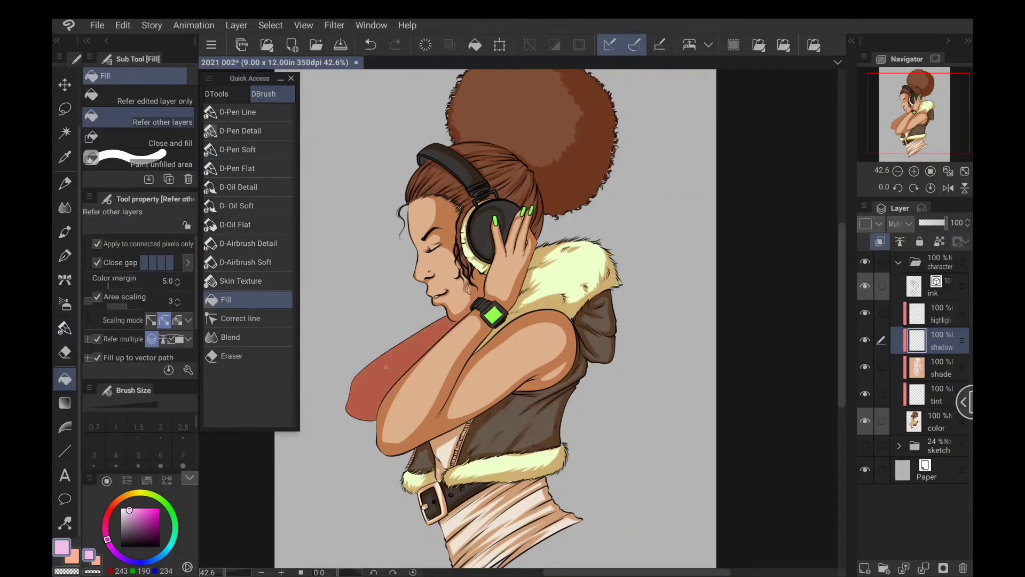
Narrow the Quick Access palette to icons only and switch to the D-Pen Soft brush.
left_click_drag(299, 318, 227, 318)
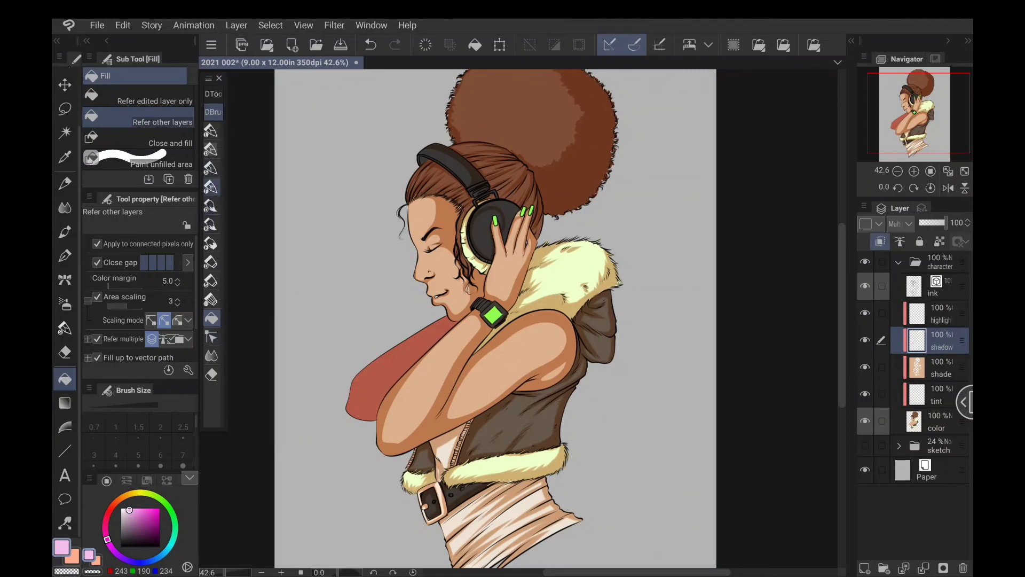
left_click(210, 186)
left_click(211, 168)
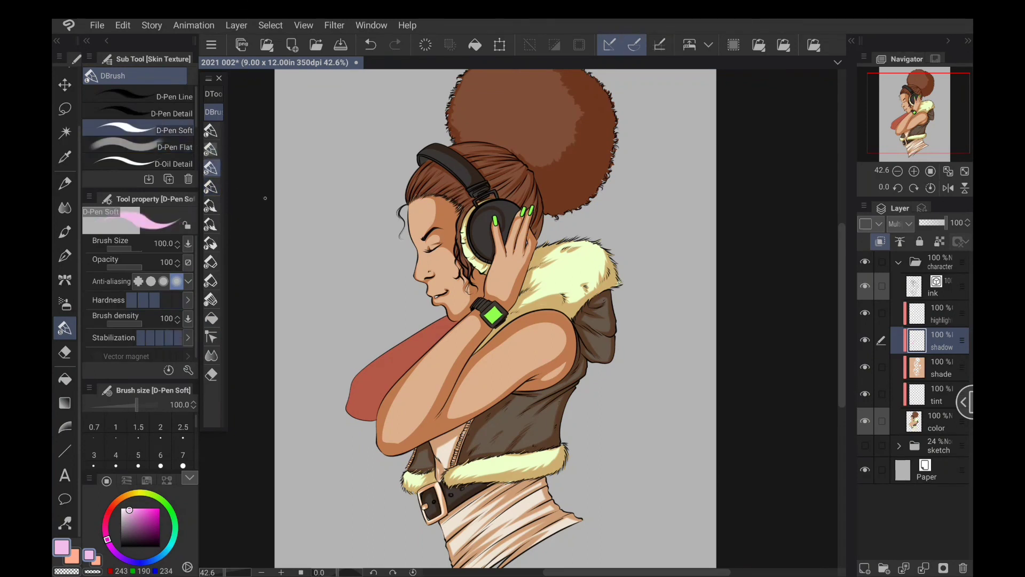
left_click_drag(598, 245, 427, 444)
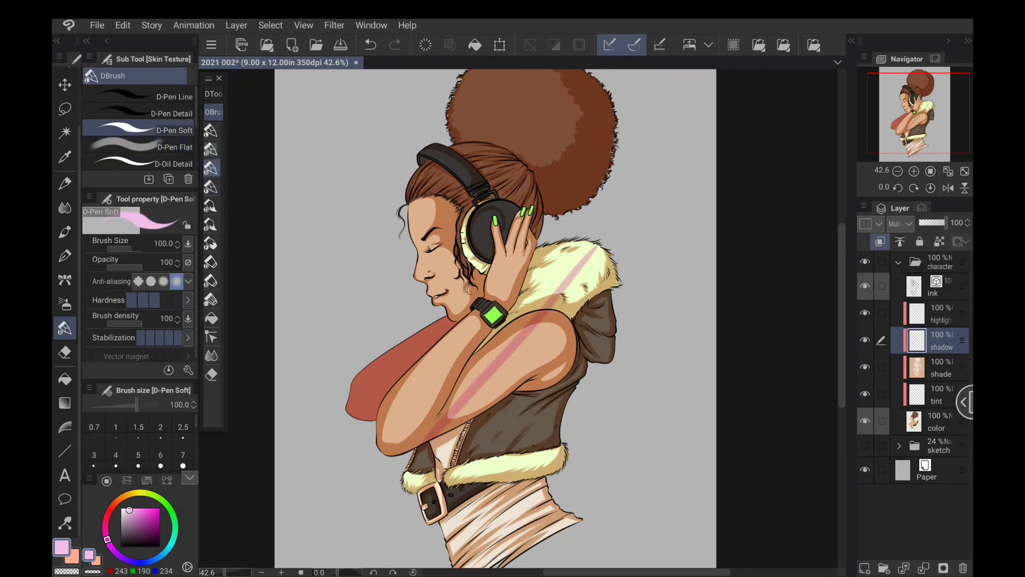
mouse_move(567, 136)
left_mouse_down()
mouse_move(483, 238)
mouse_move(454, 307)
left_mouse_up()
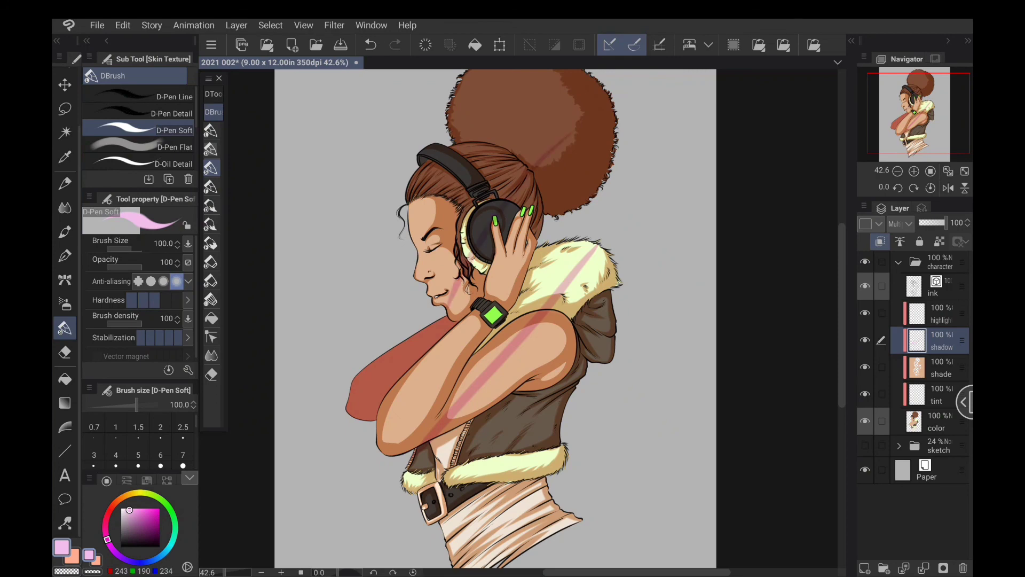
key("ctrl+z")
key("ctrl+z")
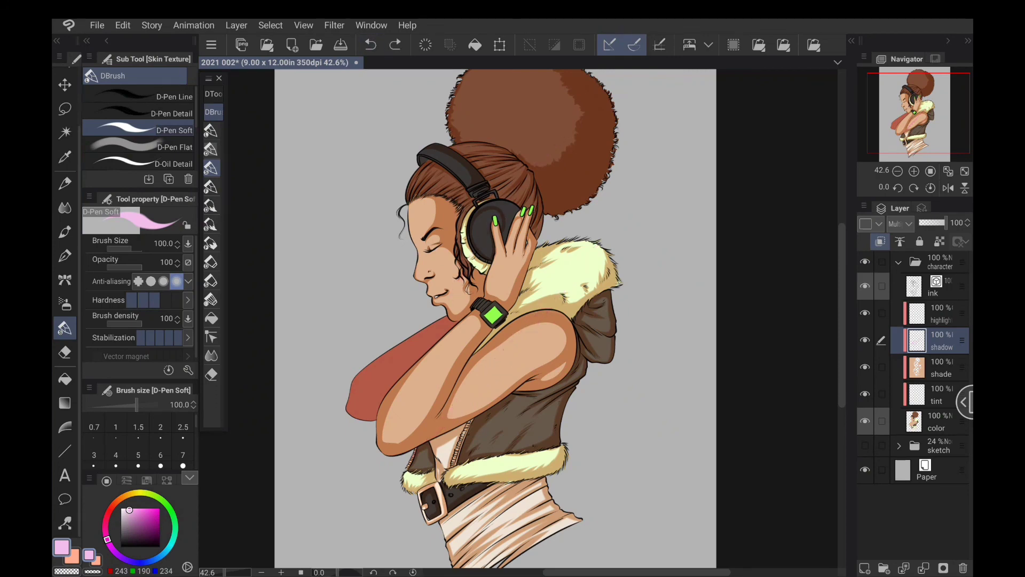
Paint pink shadows along the near forearm's inner edge, the elbow and upper arm's underside, and the top of the shoulder.
scroll(575, 373, "up", 1)
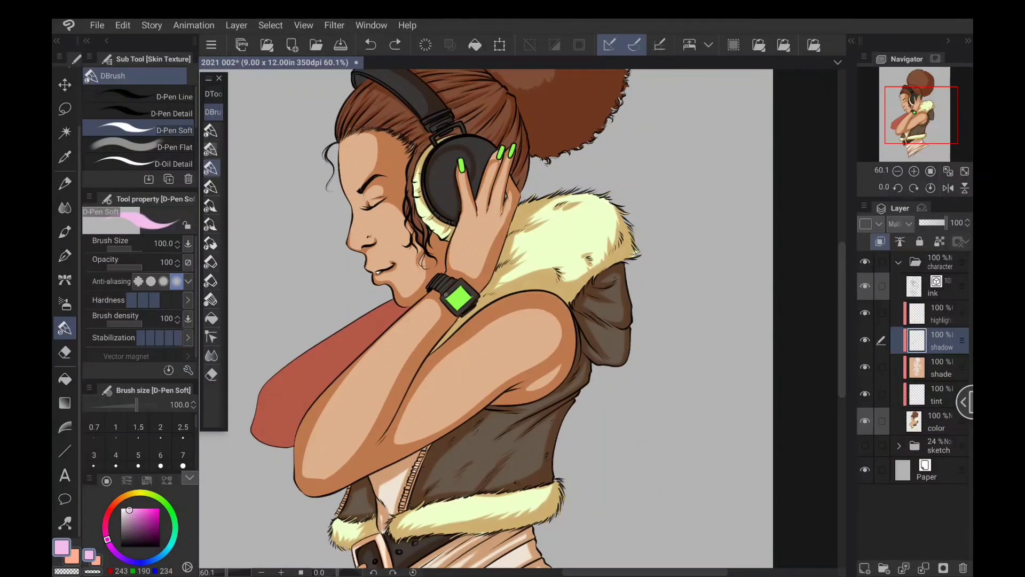
mouse_move(436, 294)
left_mouse_down()
mouse_move(448, 331)
mouse_move(370, 449)
left_mouse_up()
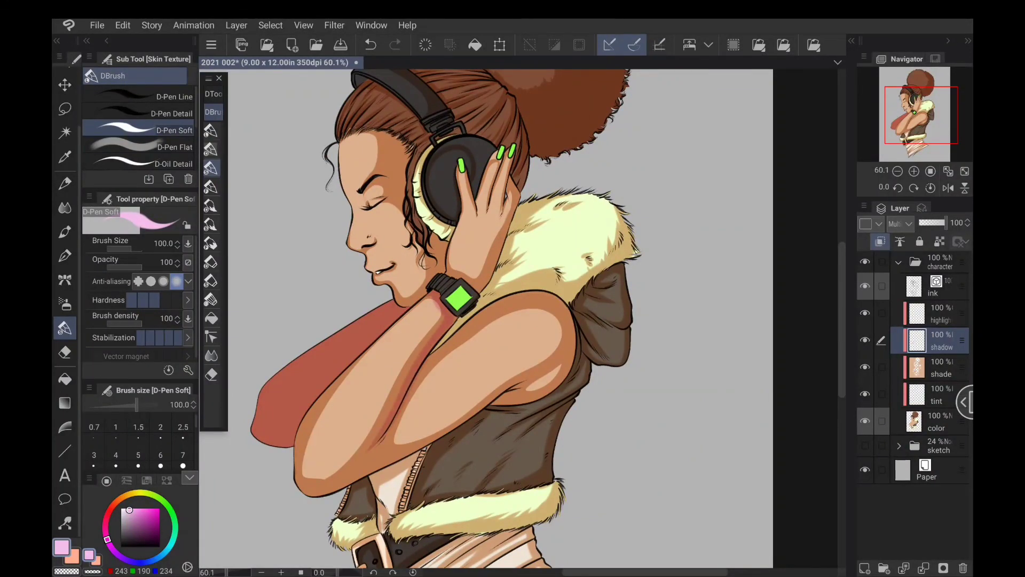
mouse_move(303, 496)
left_mouse_down()
mouse_move(402, 460)
mouse_move(544, 363)
left_mouse_up()
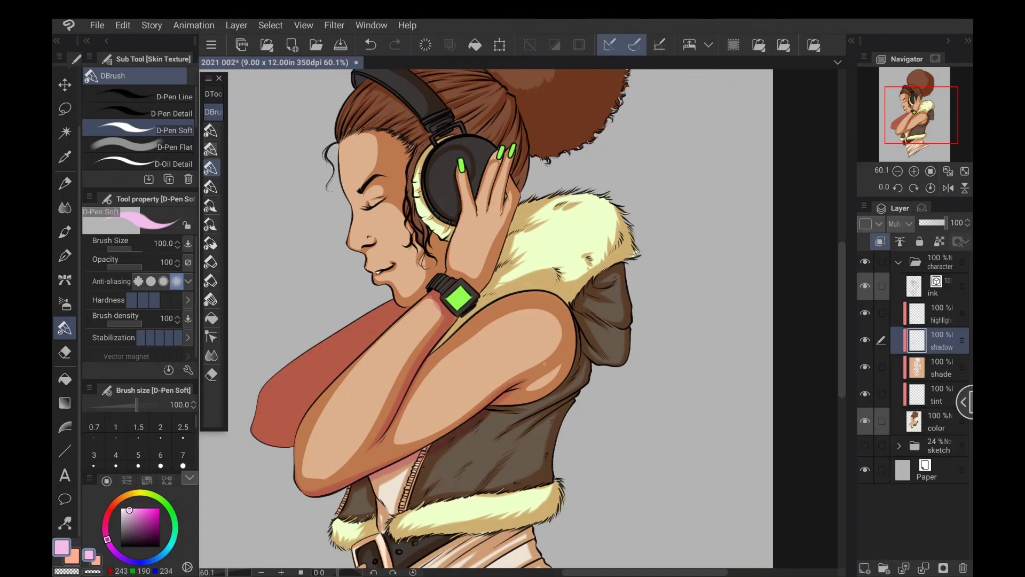
mouse_move(500, 404)
left_mouse_down()
mouse_move(538, 398)
mouse_move(577, 356)
mouse_move(570, 301)
mouse_move(497, 300)
mouse_move(444, 342)
left_mouse_up()
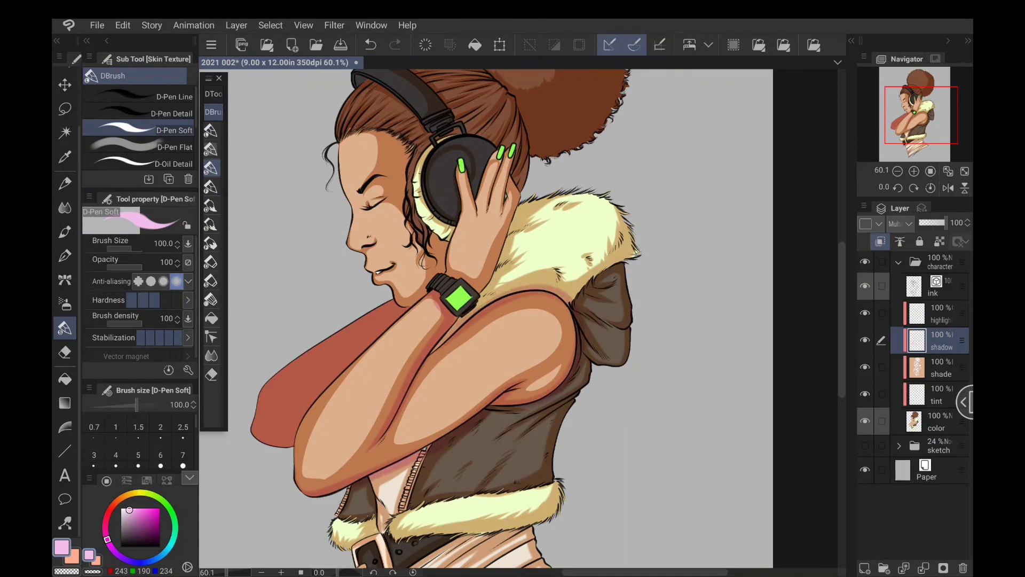
Add pink shadows along the lower edge of the fur collar and along the vest's zipper edge.
mouse_move(473, 307)
left_mouse_down()
mouse_move(534, 282)
mouse_move(570, 283)
mouse_move(569, 294)
mouse_move(633, 234)
left_mouse_up()
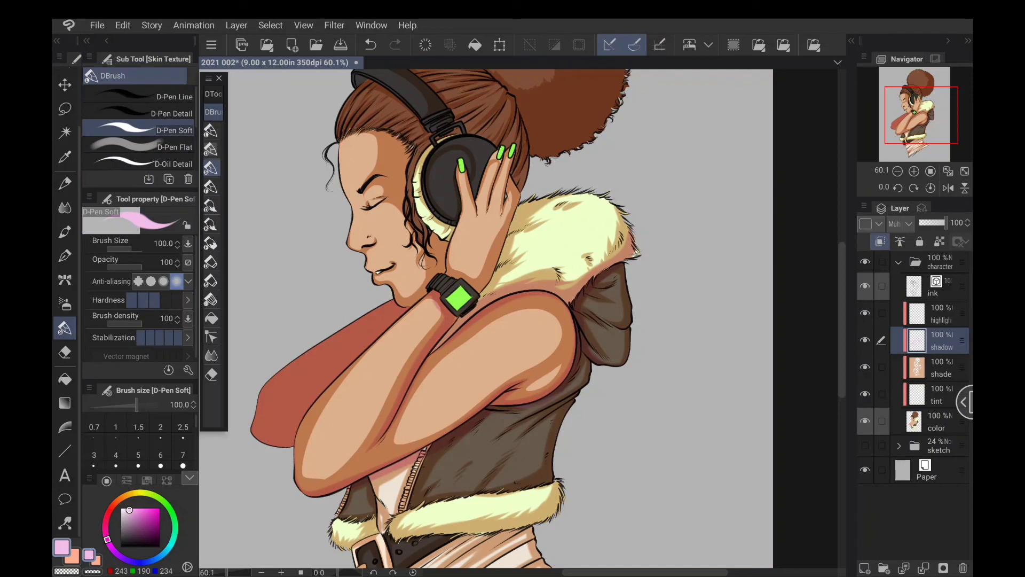
left_click_drag(423, 460, 405, 514)
mouse_move(403, 304)
left_mouse_down()
mouse_move(425, 293)
mouse_move(434, 238)
mouse_move(476, 370)
mouse_move(470, 399)
mouse_move(492, 387)
mouse_move(515, 336)
mouse_move(507, 358)
mouse_move(521, 355)
left_mouse_up()
Outline the inner boundary of a shadow band along the rear side of the afro bun with a jagged stroke.
mouse_move(533, 283)
left_mouse_down()
mouse_move(458, 354)
mouse_move(470, 372)
mouse_move(506, 336)
left_mouse_up()
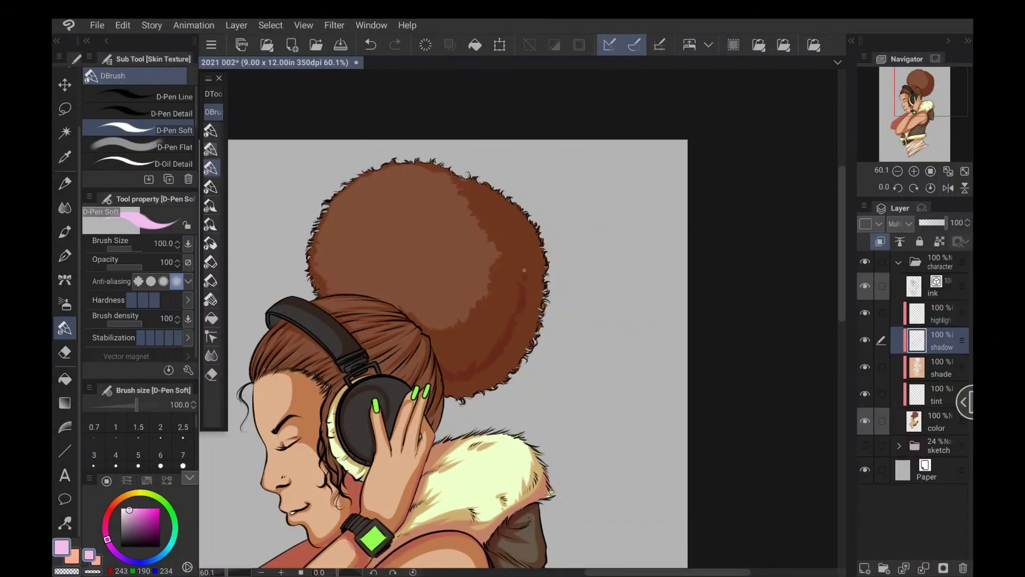
mouse_move(525, 266)
left_mouse_down()
mouse_move(529, 248)
mouse_move(503, 204)
left_mouse_up()
left_click(211, 319)
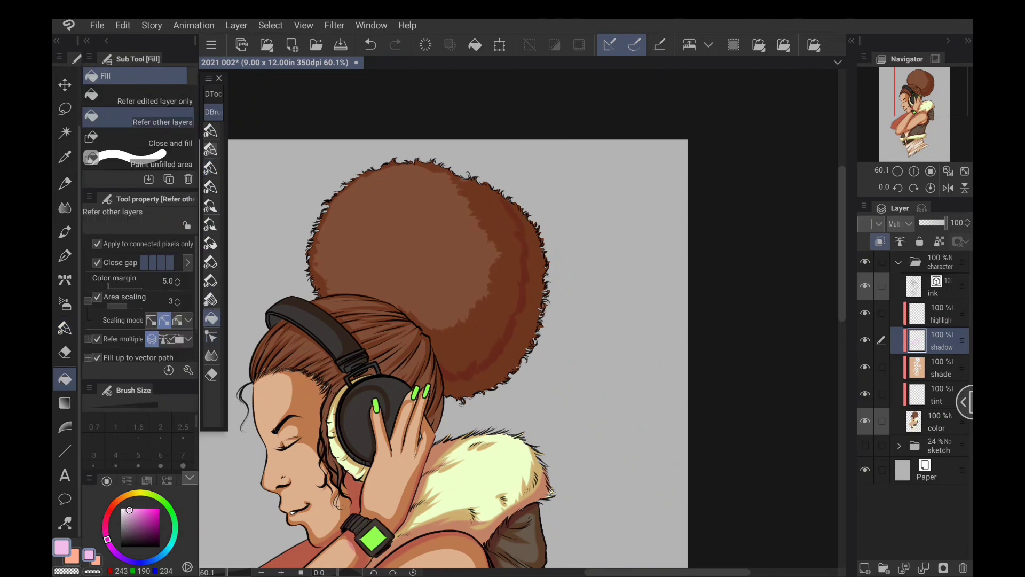
left_click(541, 292)
key("ctrl+z")
Paint the band between the jagged outline and the rear rim of the afro bun solid with D-Pen Soft strokes.
scroll(460, 267, "up", 5)
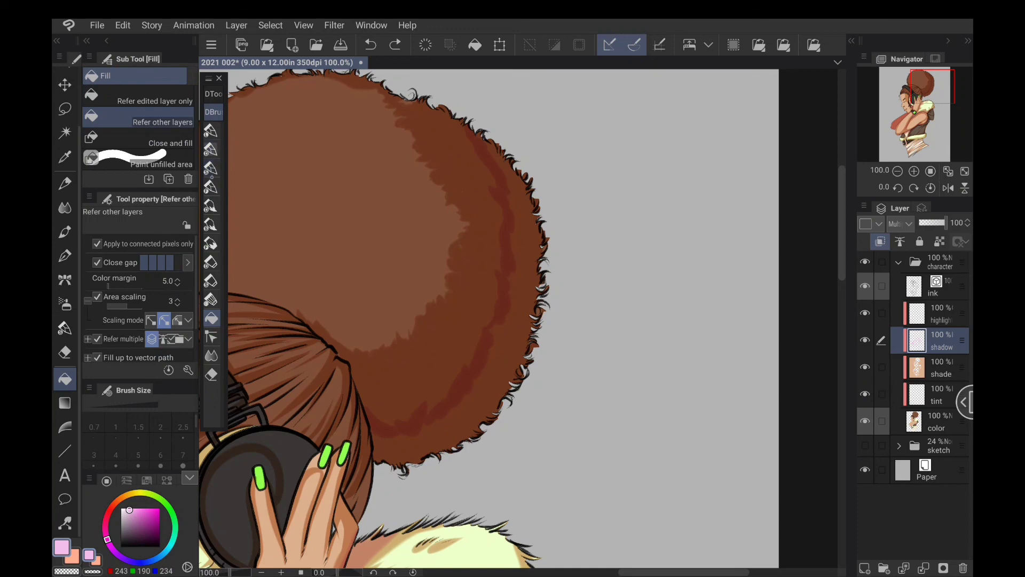
left_click(211, 168)
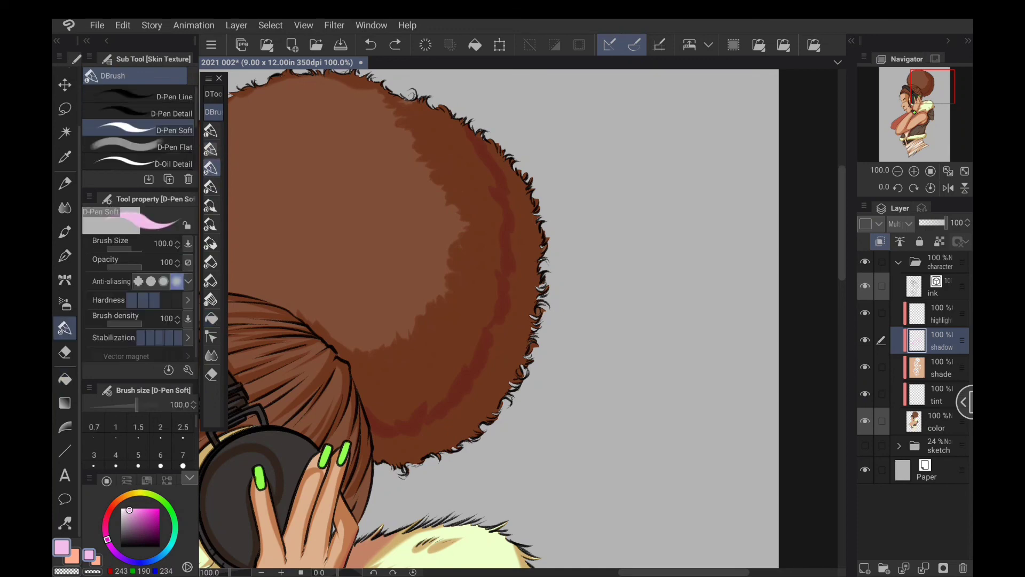
mouse_move(485, 146)
left_mouse_down()
mouse_move(515, 199)
mouse_move(521, 309)
mouse_move(510, 343)
left_mouse_up()
mouse_move(534, 226)
left_mouse_down()
mouse_move(528, 323)
mouse_move(507, 384)
left_mouse_up()
mouse_move(505, 327)
left_mouse_down()
mouse_move(449, 440)
mouse_move(377, 430)
mouse_move(447, 425)
mouse_move(486, 381)
left_mouse_up()
Shadow the tied-back hair behind the raised hand and the side of the forehead along the hairline.
left_click_drag(401, 331, 559, 267)
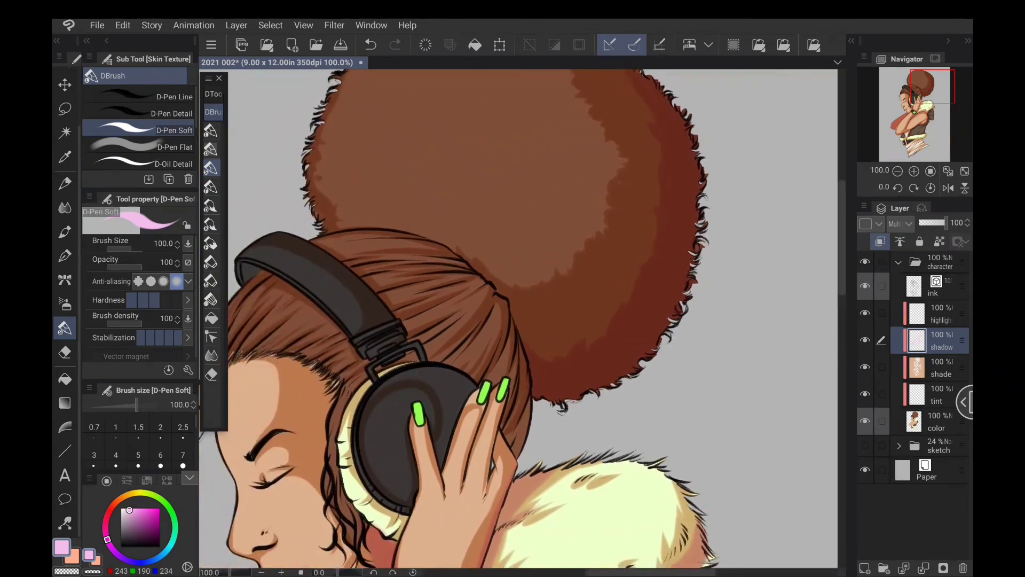
mouse_move(487, 308)
left_mouse_down()
mouse_move(475, 328)
mouse_move(498, 340)
mouse_move(487, 376)
mouse_move(509, 386)
mouse_move(514, 460)
left_mouse_up()
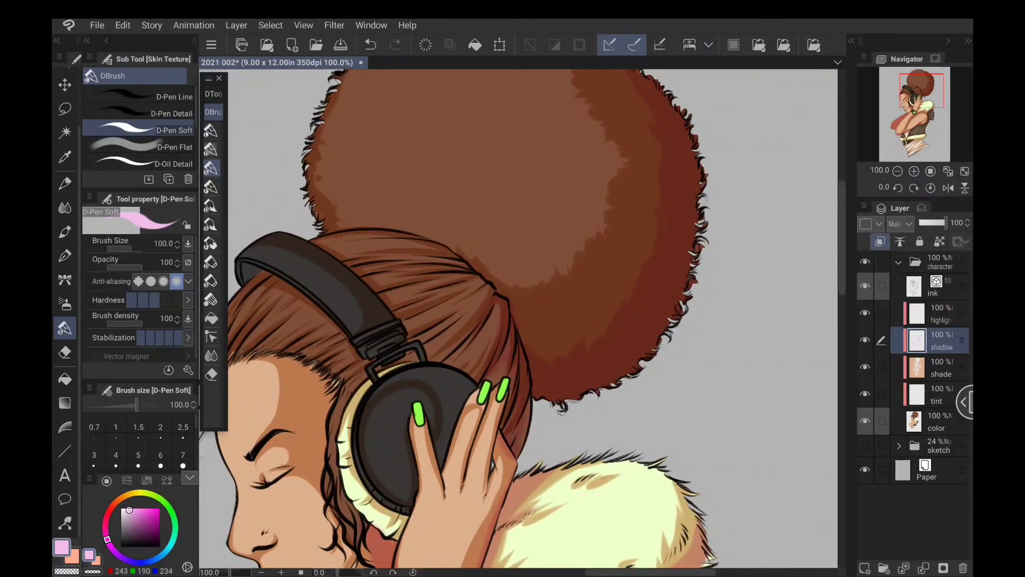
left_click_drag(528, 406, 527, 426)
left_click_drag(492, 395, 469, 451)
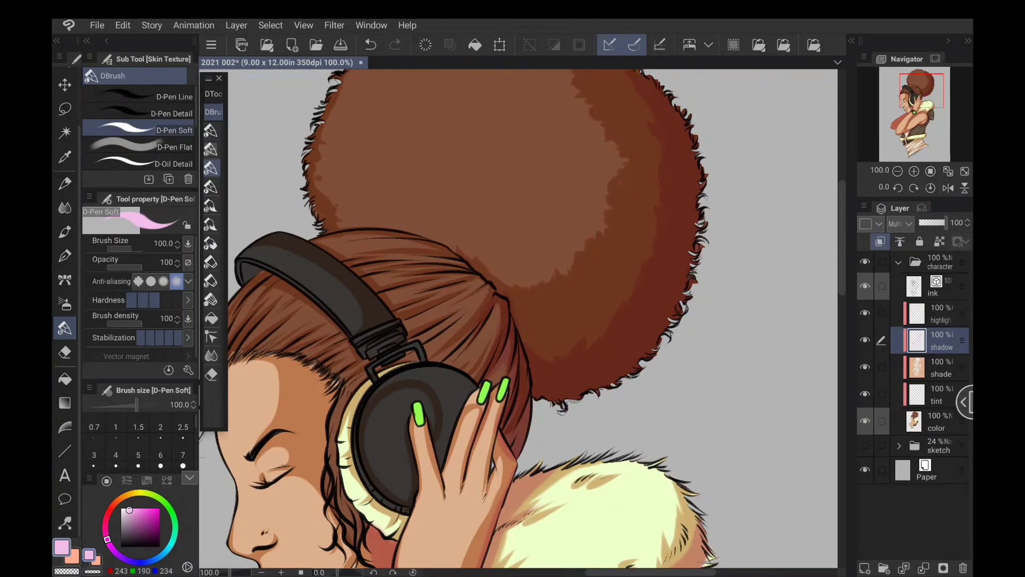
scroll(396, 205, "down", 3)
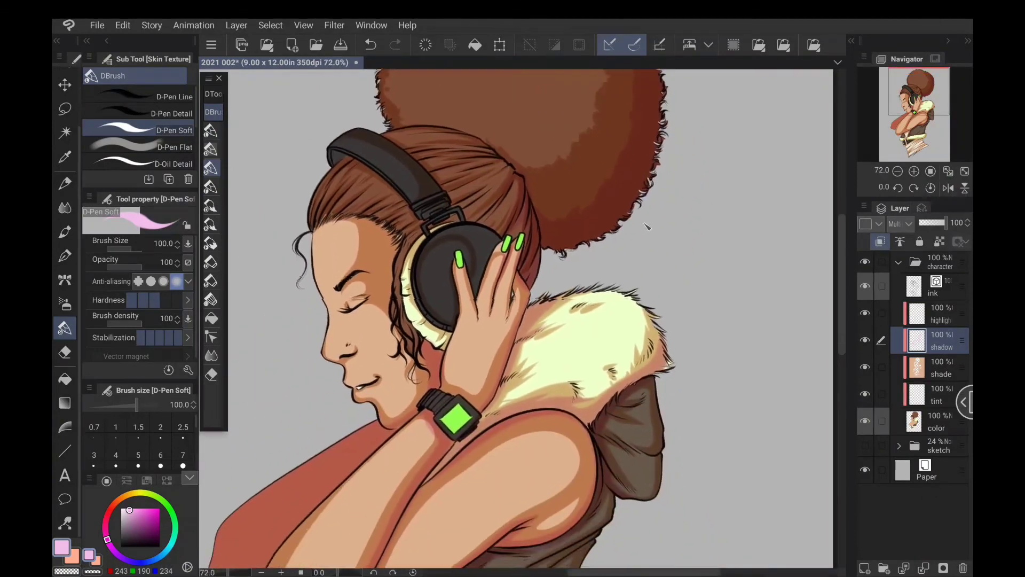
mouse_move(377, 218)
left_mouse_down()
mouse_move(389, 304)
mouse_move(389, 249)
left_mouse_up()
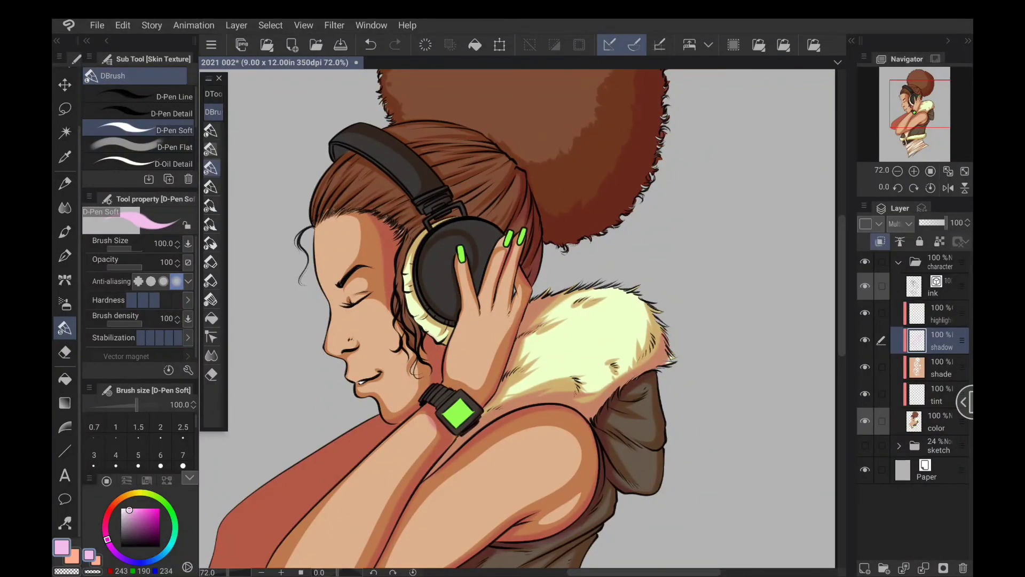
Add pink shadows to the white shirt beneath the belt and fur hem and along its rear folds.
scroll(518, 321, "down", 5)
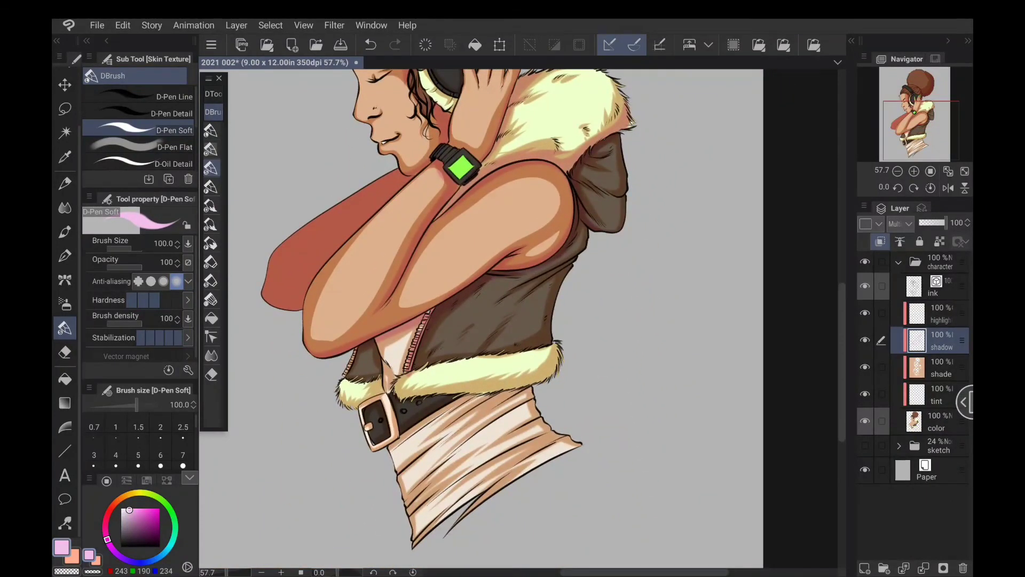
mouse_move(530, 388)
left_mouse_down()
mouse_move(478, 398)
mouse_move(390, 452)
mouse_move(475, 423)
left_mouse_up()
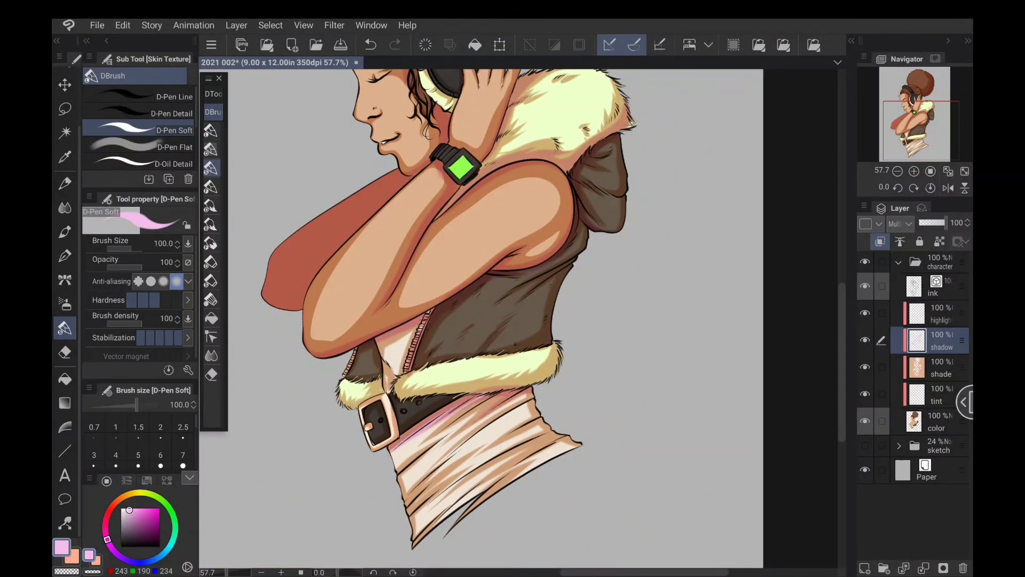
mouse_move(529, 395)
left_mouse_down()
mouse_move(579, 443)
mouse_move(499, 457)
left_mouse_up()
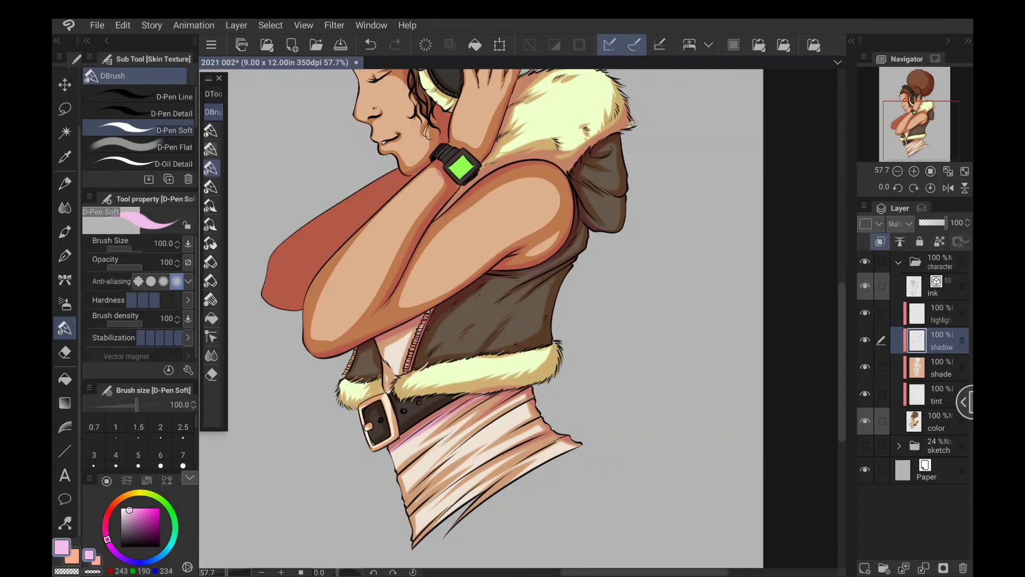
left_click_drag(555, 436, 502, 473)
On the shade layer, fill the headphone ear cup with the sampled light brown shade colour (RGB 219, 176, 141).
scroll(616, 365, "down", 4)
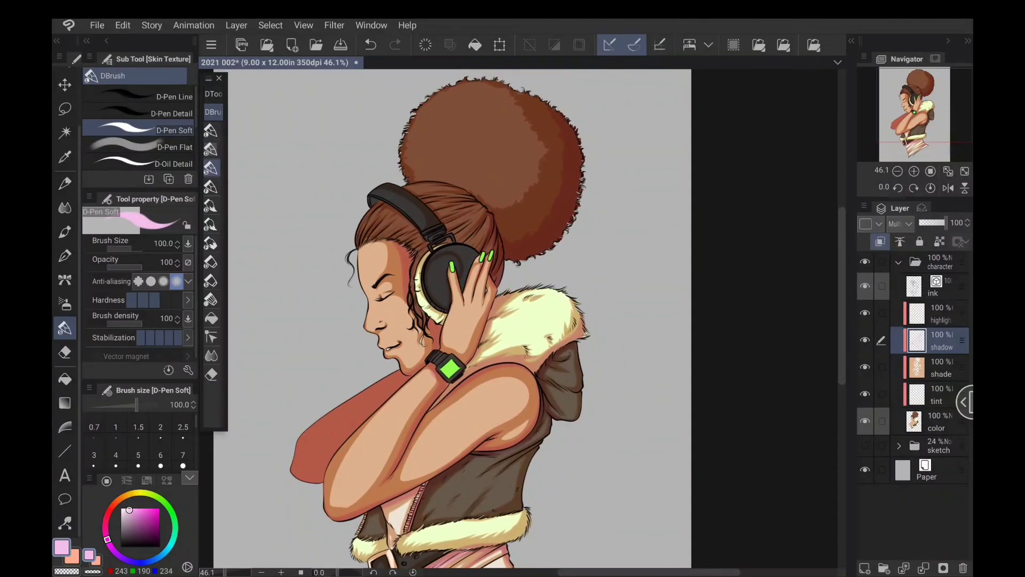
left_click(941, 367)
scroll(513, 290, "up", 5)
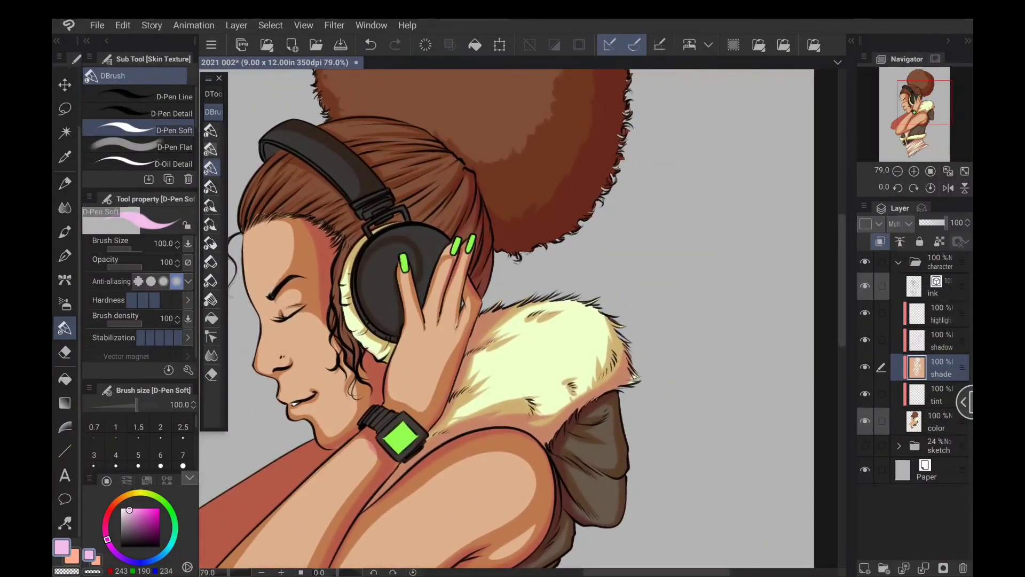
left_click(420, 367, "alt")
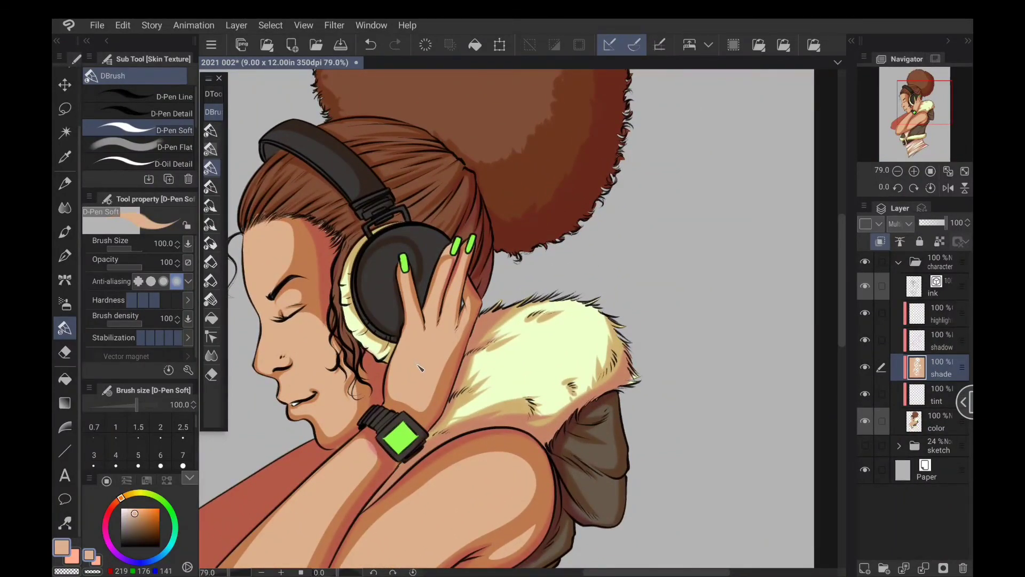
left_click(211, 355)
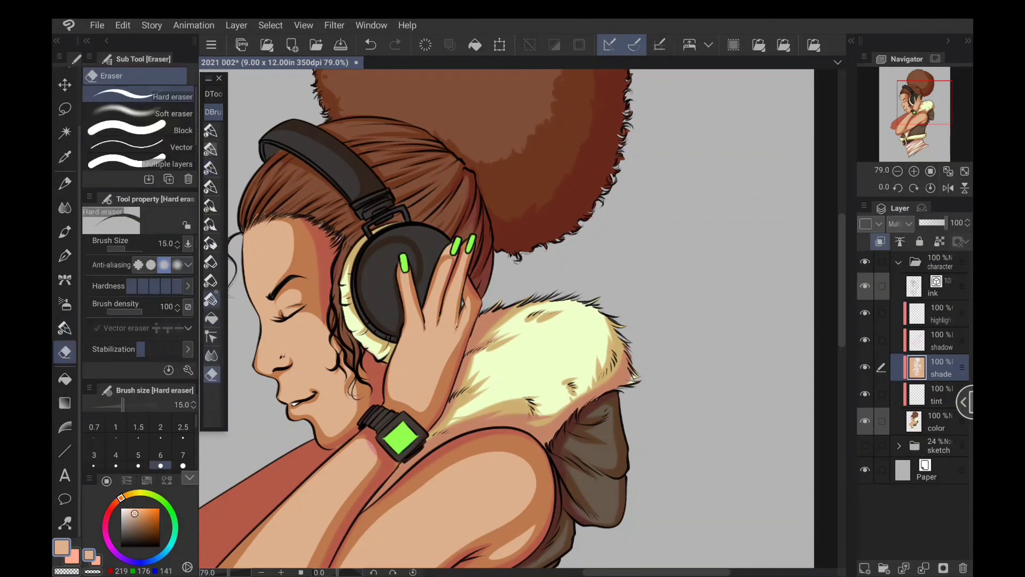
left_click(211, 318)
left_click(429, 243)
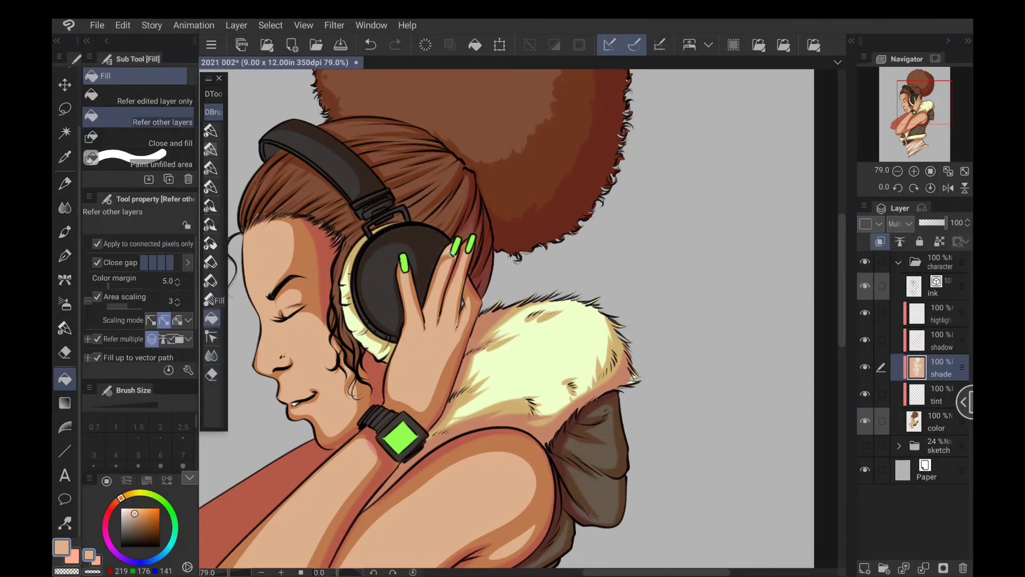
Soften the shade edges on the forearm, upper arm and face with the Blur tool at brush size 131.
scroll(508, 320, "down", 4)
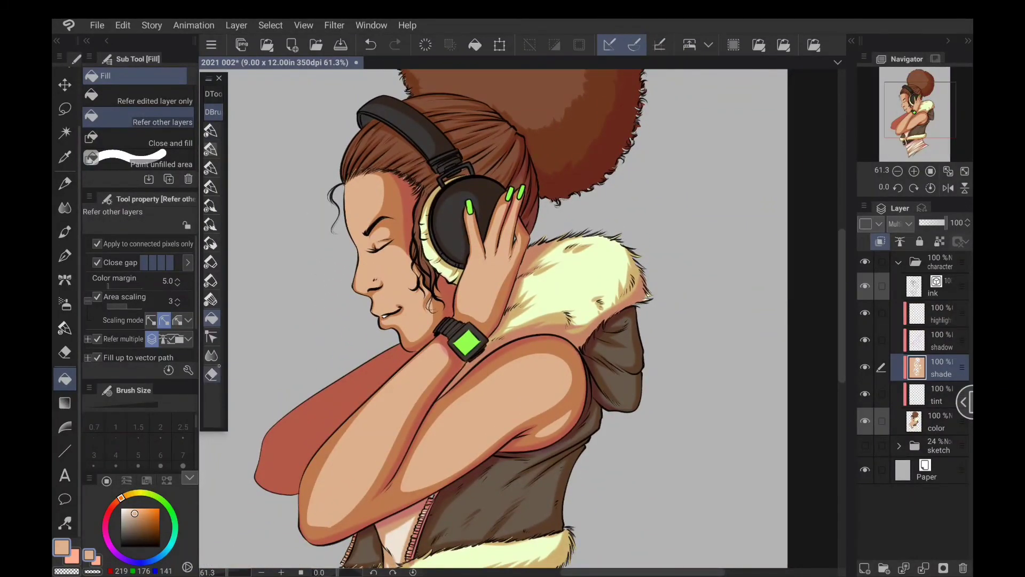
left_click(211, 355)
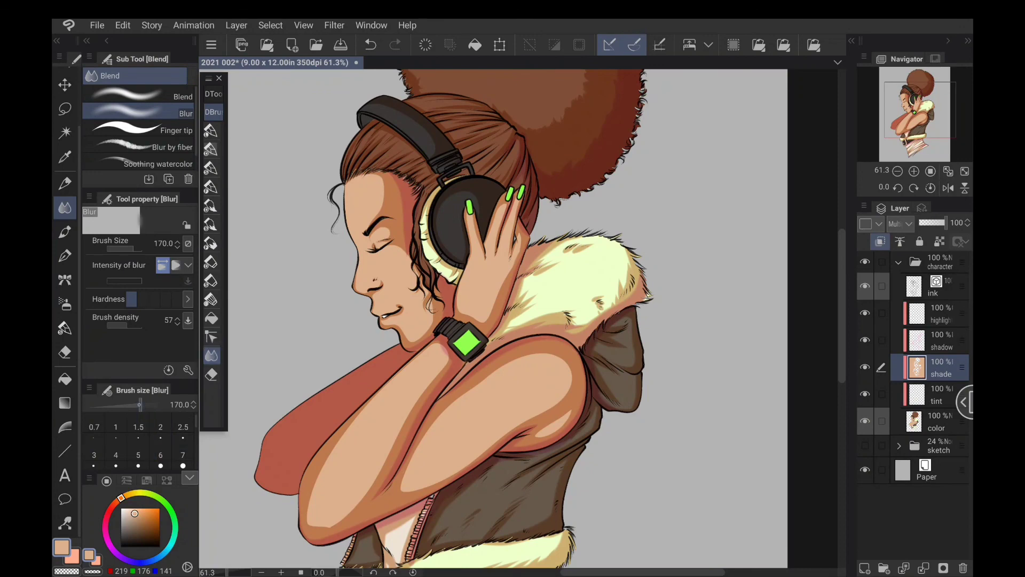
key("bracketleft")
key("bracketleft")
key("bracketleft")
key("bracketright")
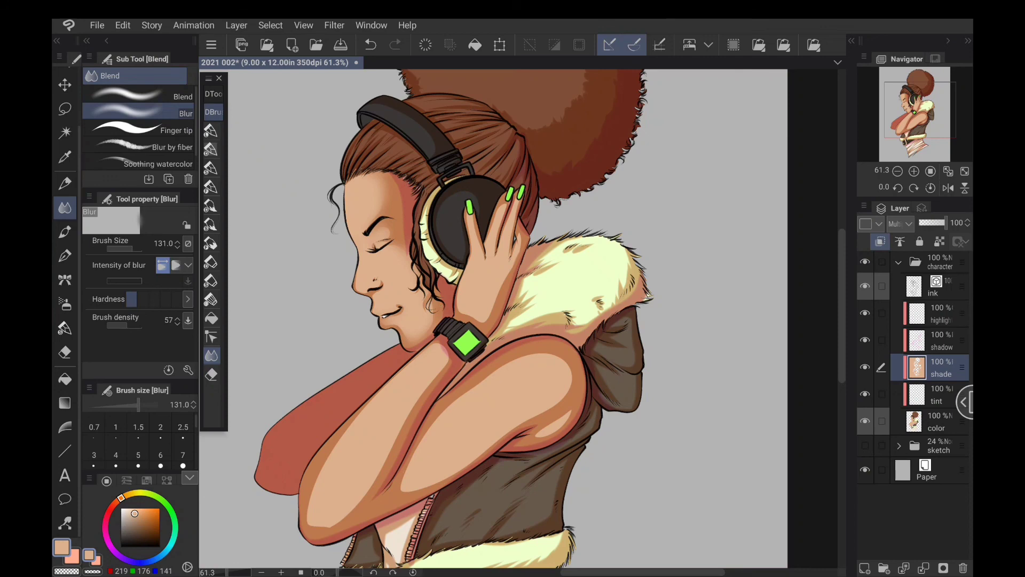
scroll(492, 320, "down", 4)
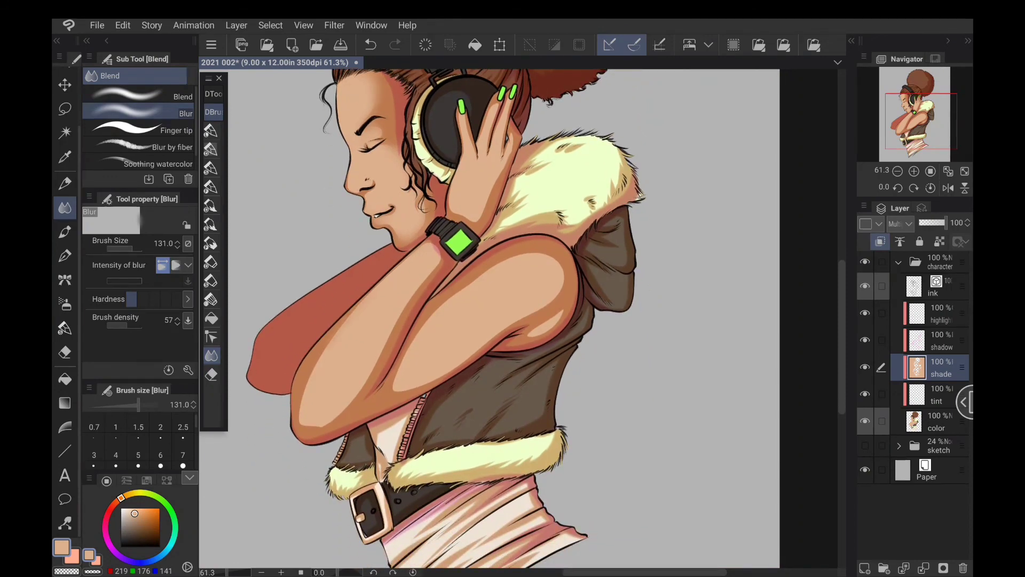
mouse_move(346, 320)
left_mouse_down()
mouse_move(311, 373)
mouse_move(301, 418)
mouse_move(353, 398)
left_mouse_up()
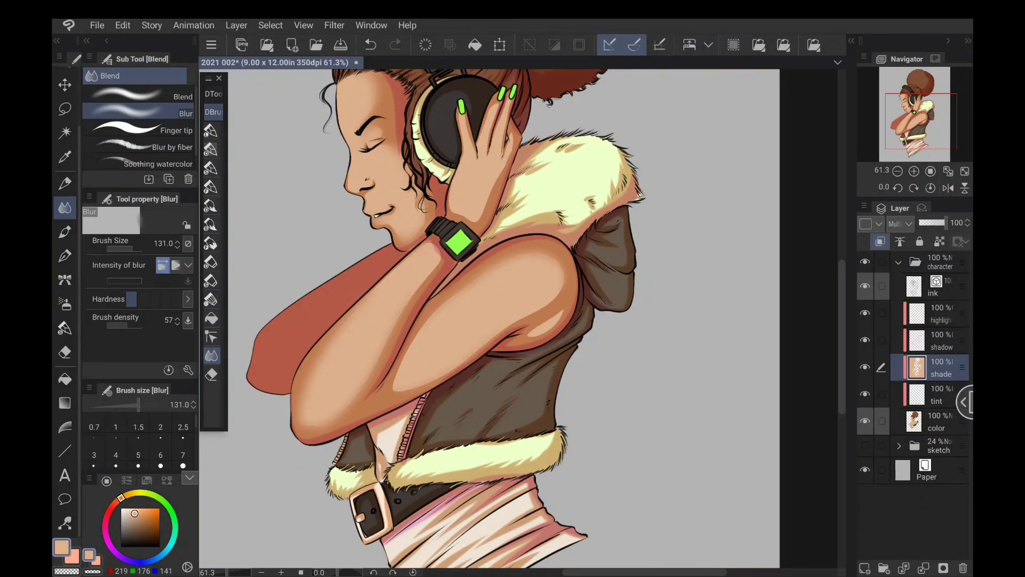
mouse_move(563, 310)
left_mouse_down()
mouse_move(506, 320)
mouse_move(486, 441)
left_mouse_up()
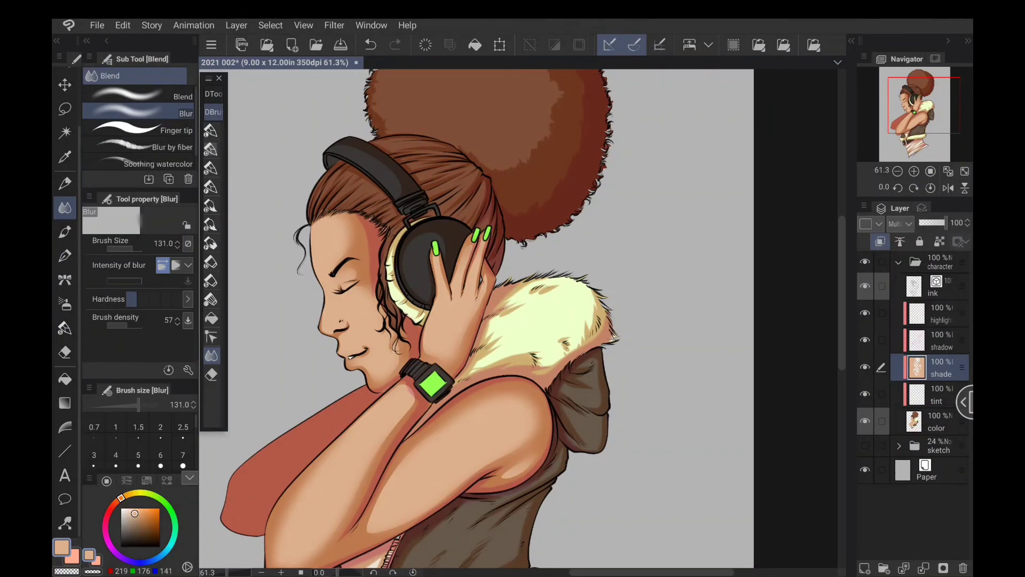
left_click_drag(434, 260, 437, 269)
left_click(938, 340)
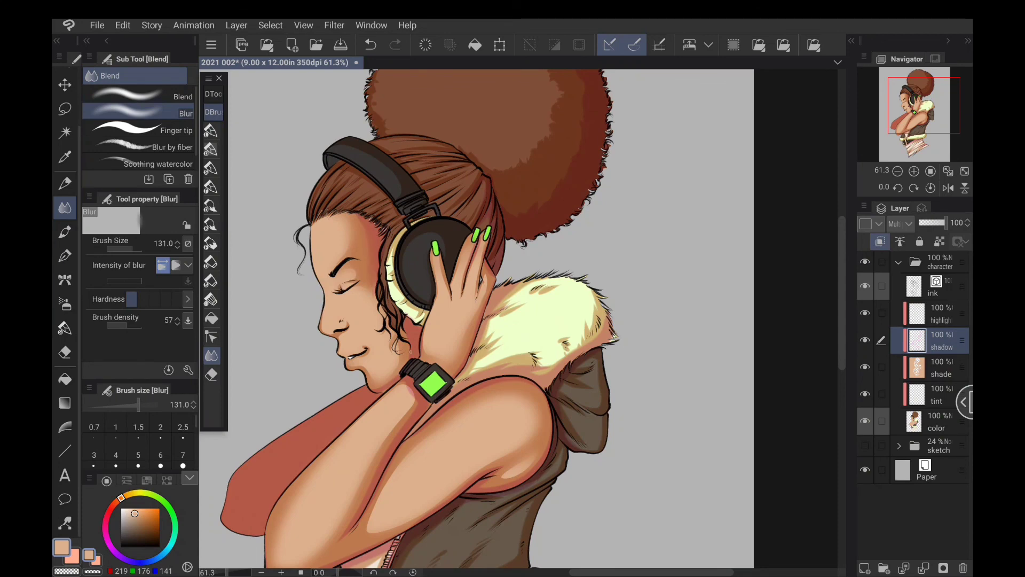
scroll(522, 320, "down", 4)
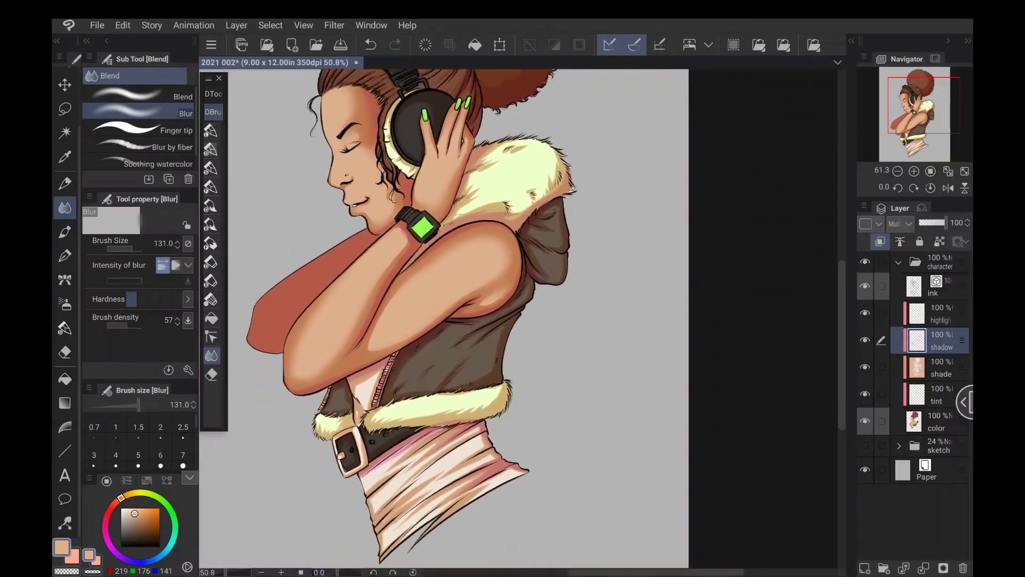
left_click_drag(580, 249, 587, 342)
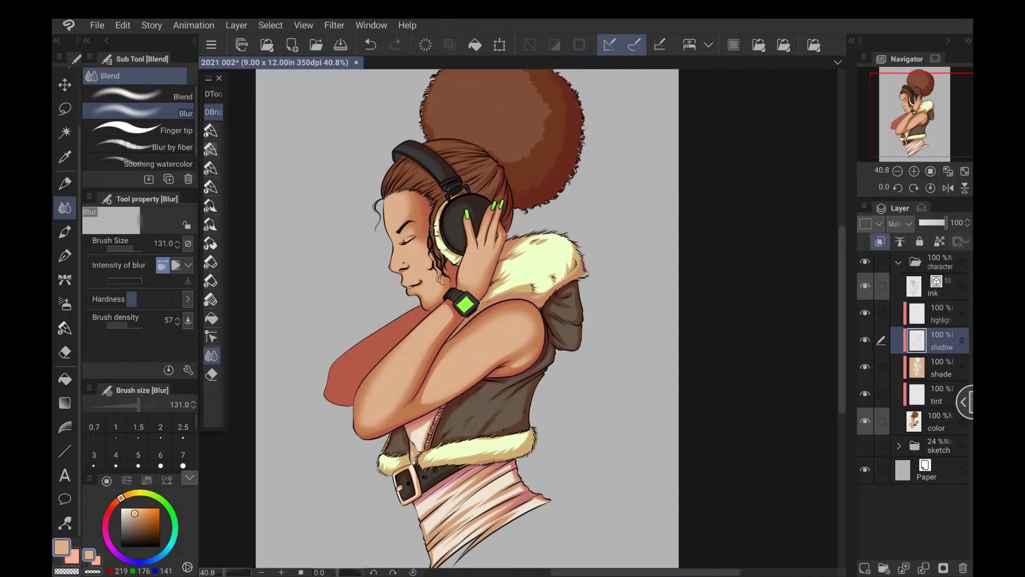
Select the skin by colour from the color layer and airbrush orange (RGB 230, 147, 85) and peach (255, 201, 160) tints on the tint layer.
left_click(937, 395)
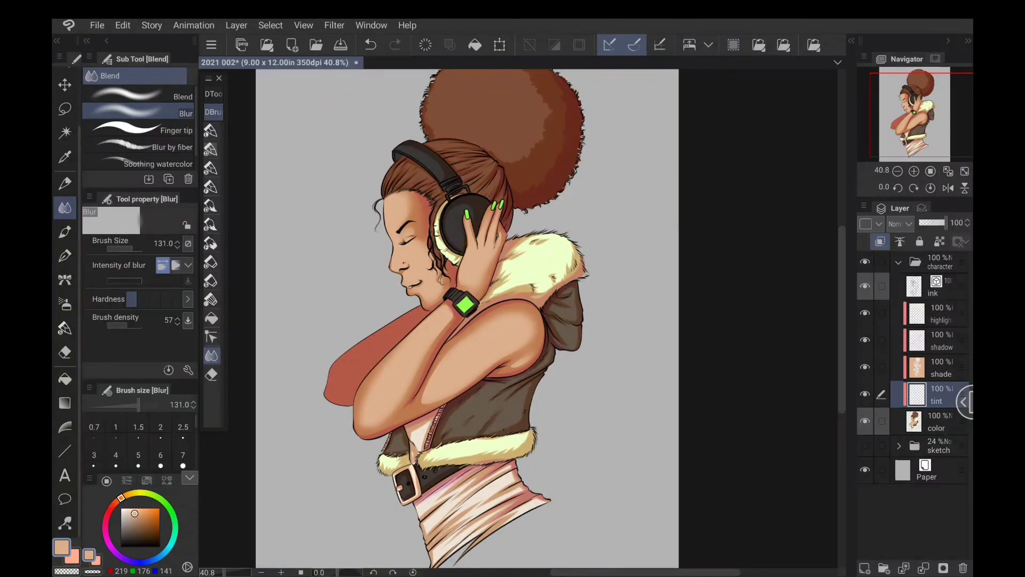
scroll(563, 322, "down", 1)
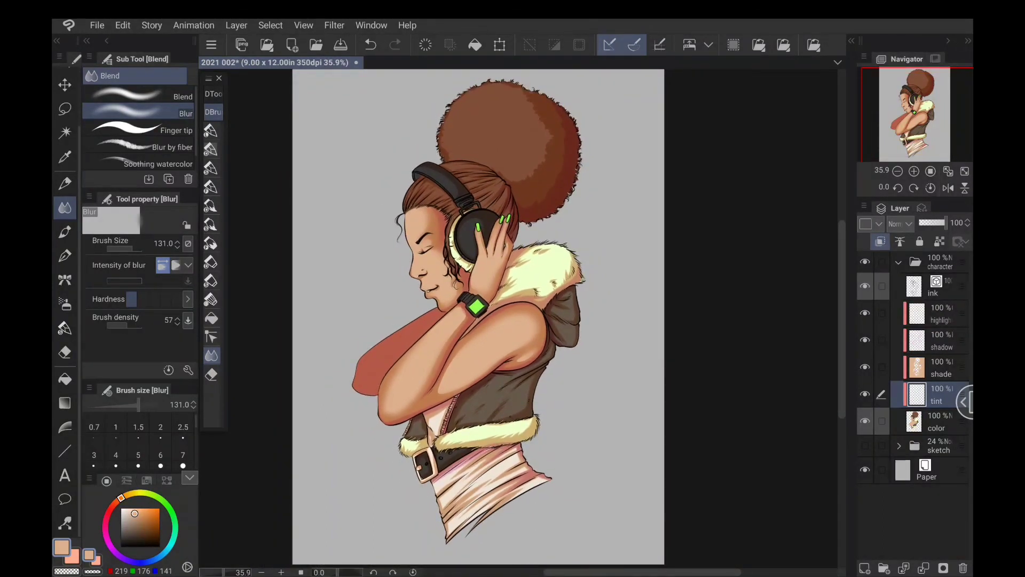
left_click(936, 418)
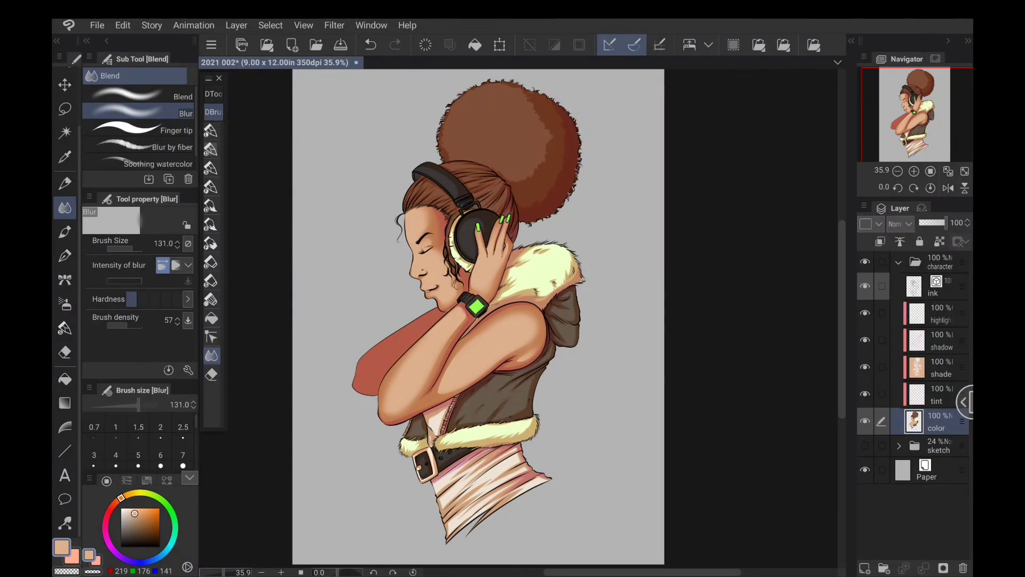
left_click(734, 45)
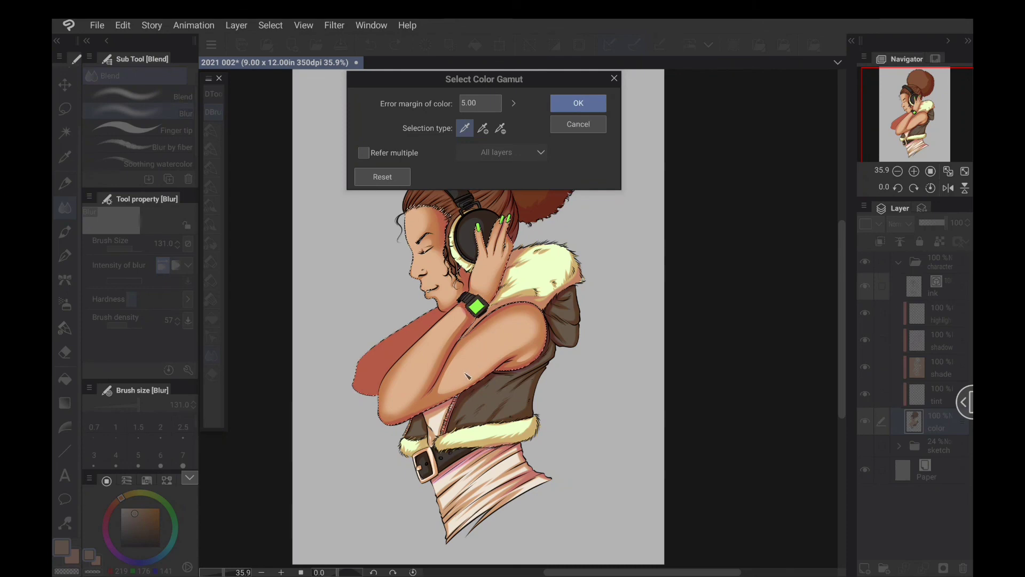
left_click(578, 103)
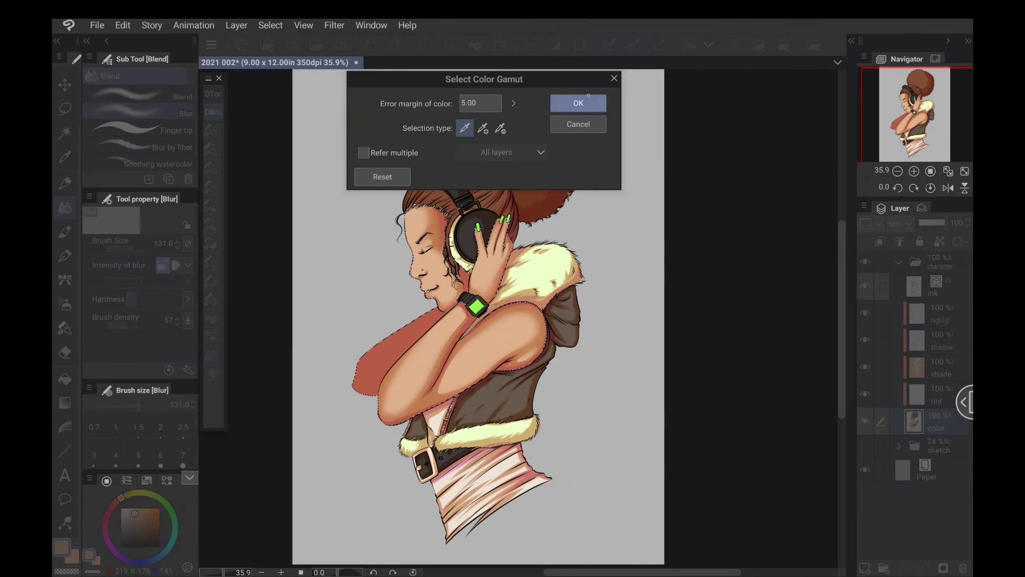
left_click(934, 396)
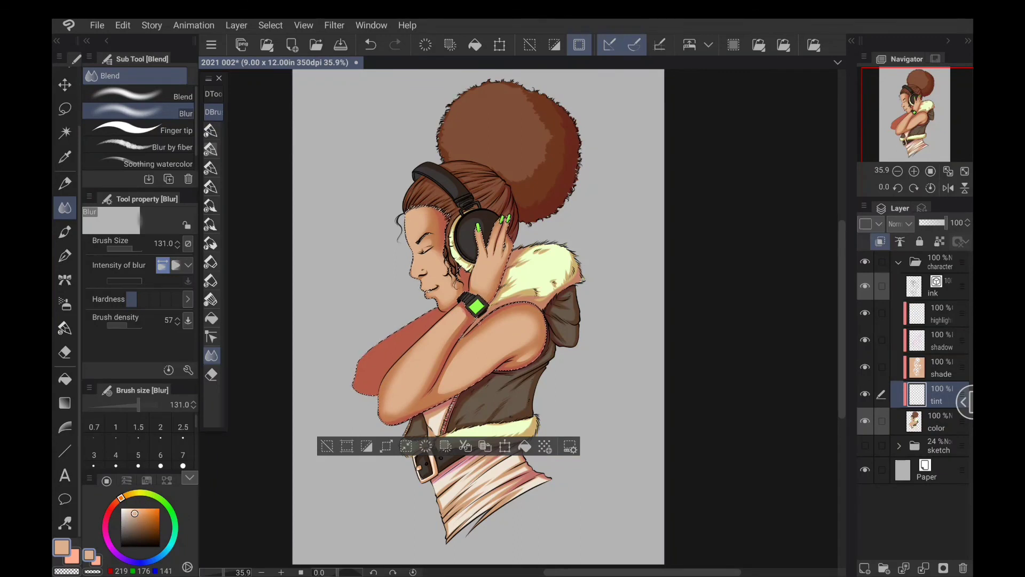
left_click_drag(149, 512, 145, 511)
left_click(121, 497)
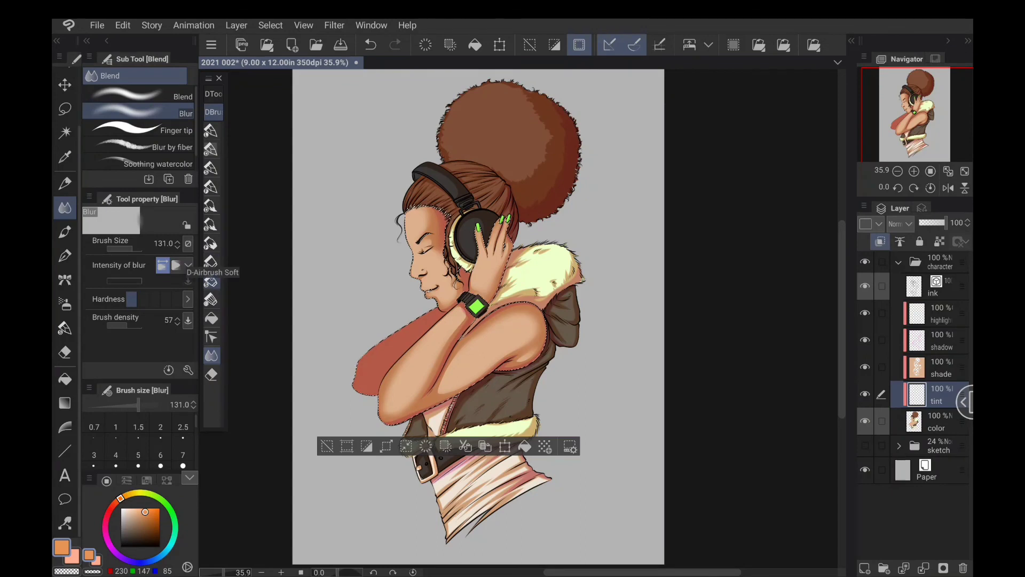
left_click(211, 280)
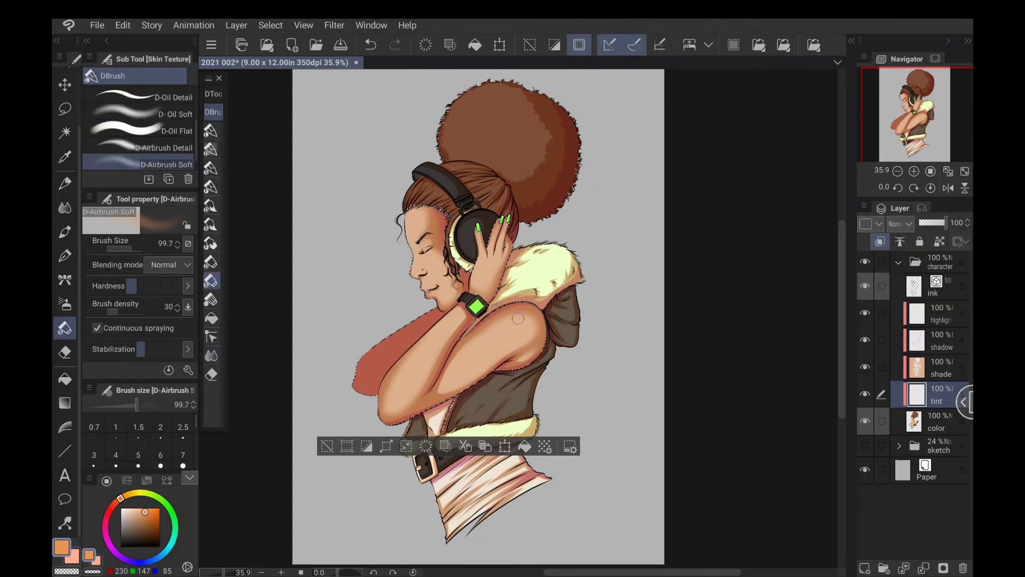
left_click_drag(516, 327, 535, 327)
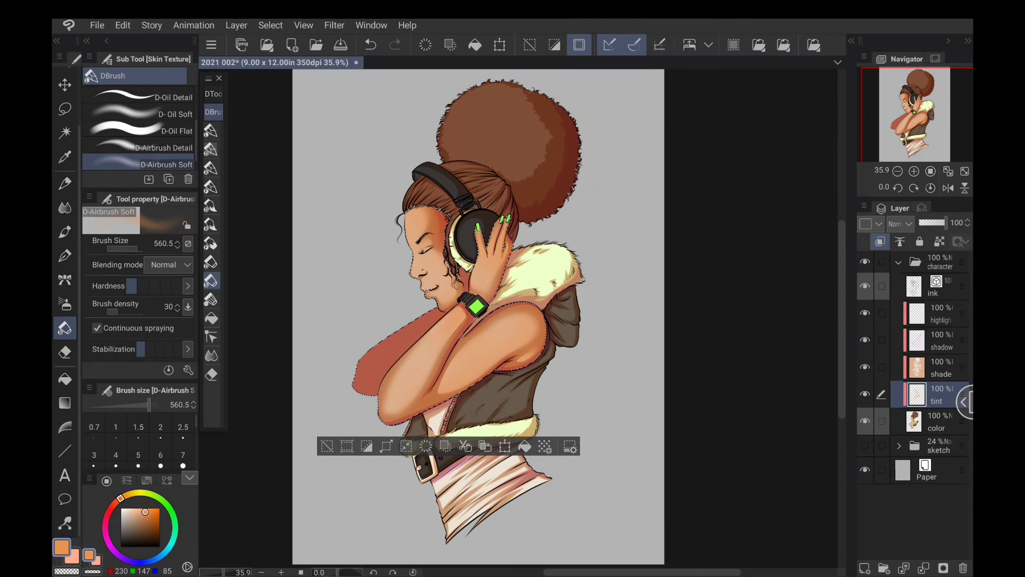
left_click_drag(145, 512, 135, 507)
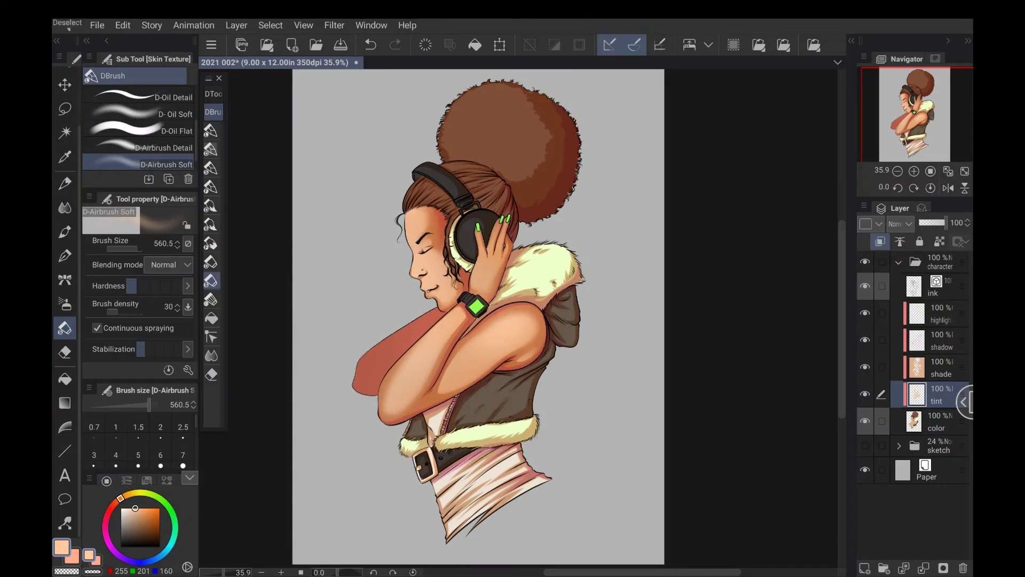
Select the vest by its colour on the color layer, airbrush dark brown (RGB 86, 54, 31) over it on the tint layer, and deselect.
left_click(940, 421)
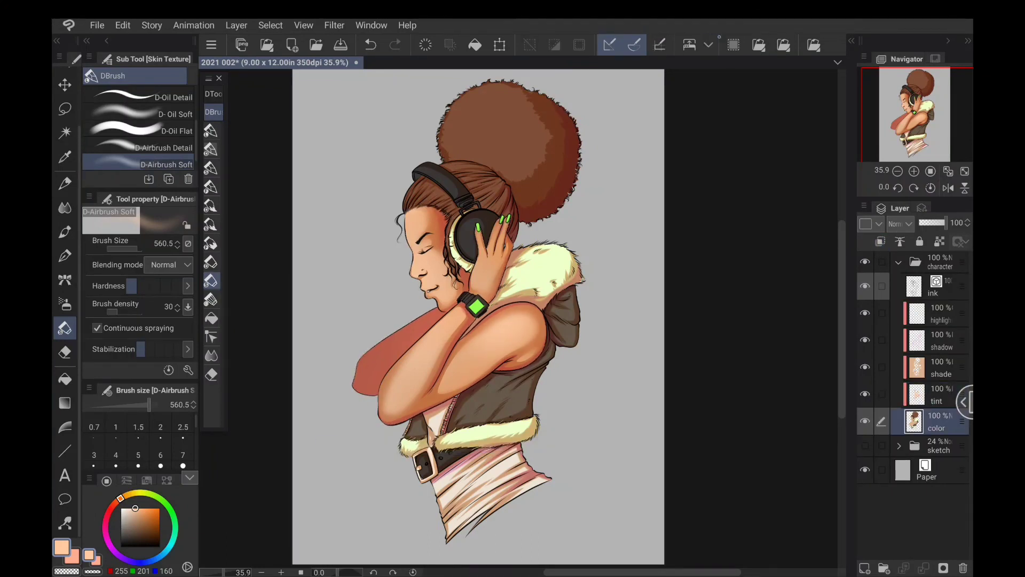
left_click(734, 44)
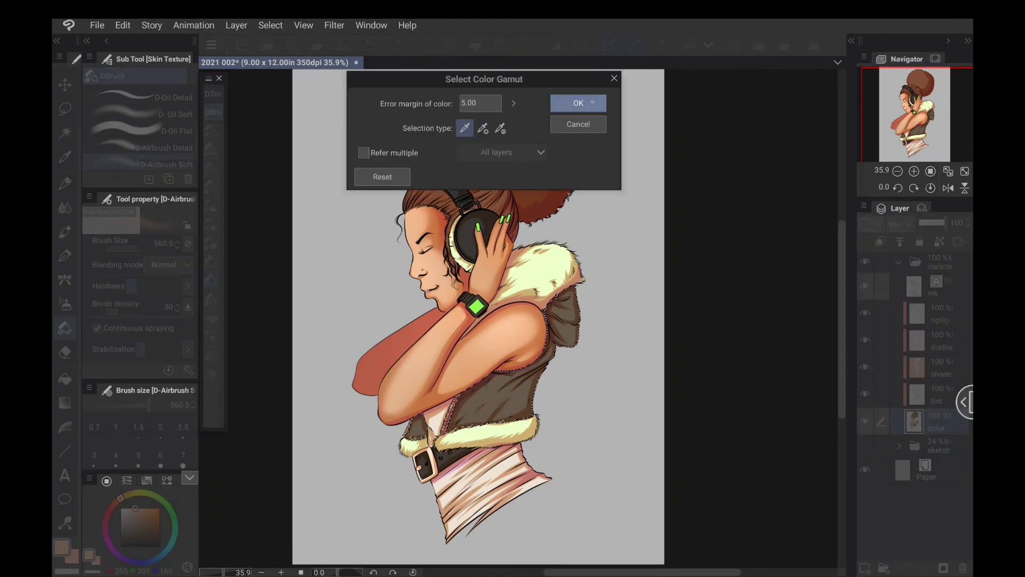
left_click(578, 103)
left_click(940, 395)
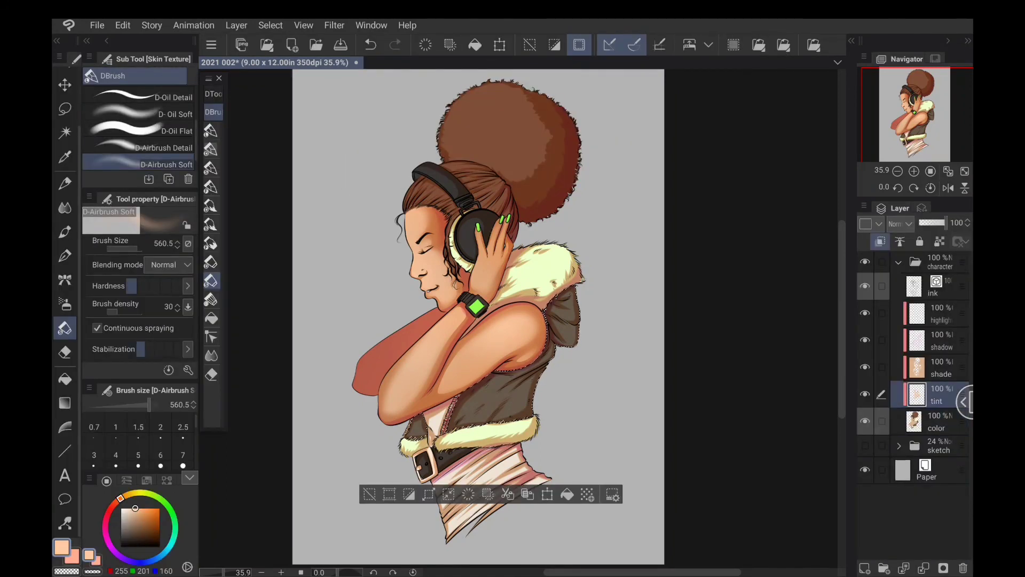
left_click(491, 399, "alt")
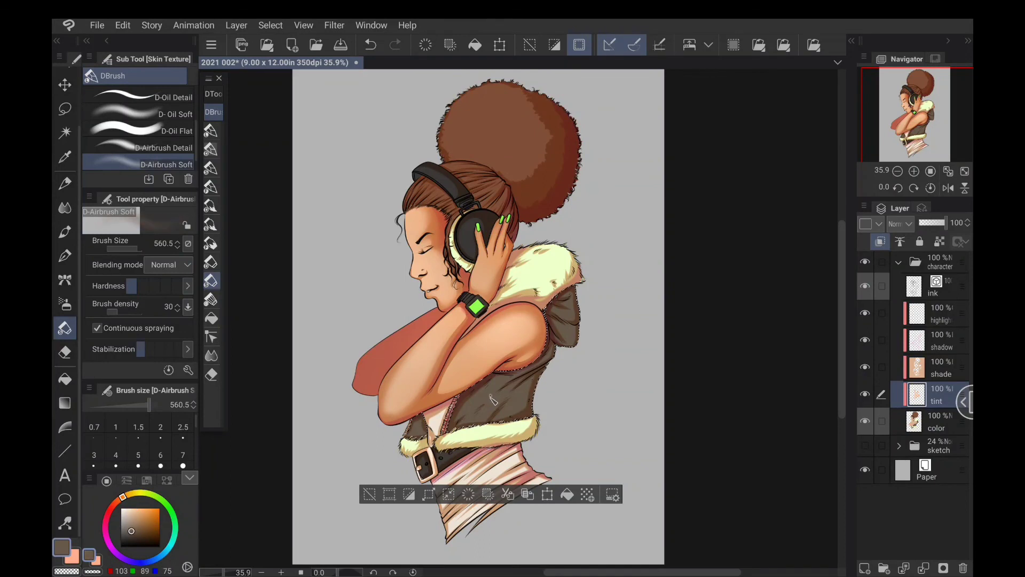
left_click(142, 530)
left_click_drag(142, 531, 146, 533)
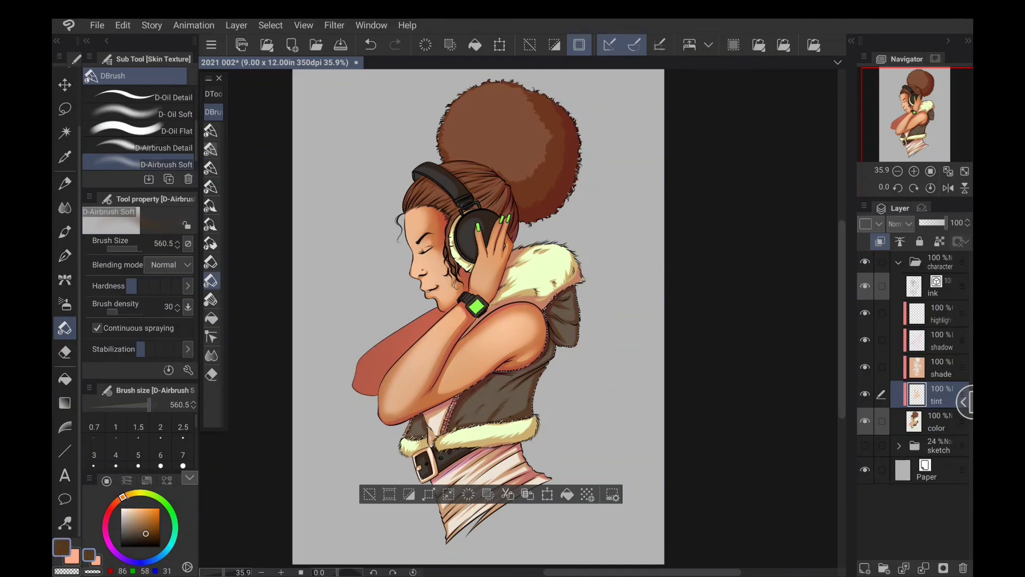
left_click(119, 498)
left_click_drag(572, 283, 559, 312)
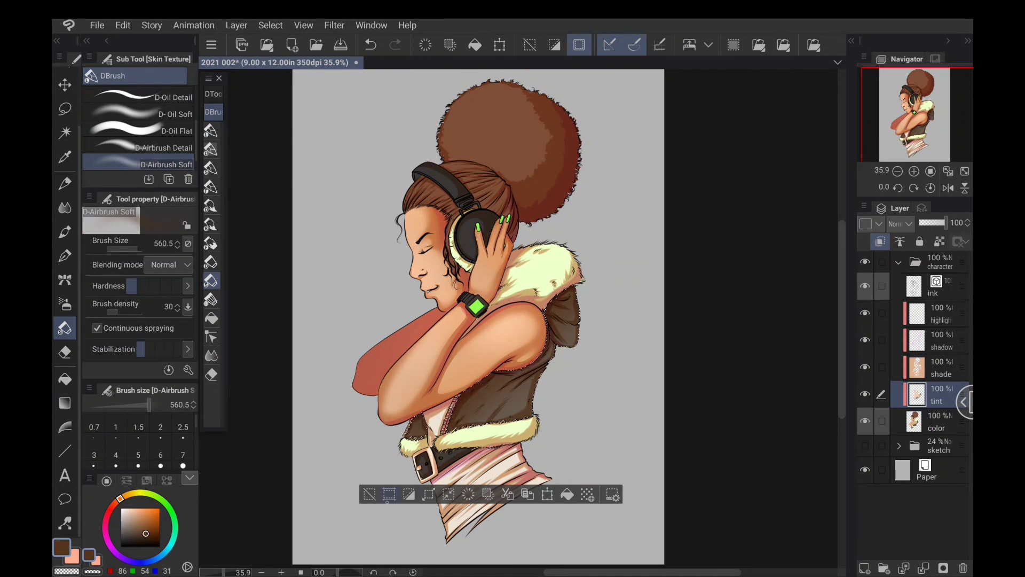
key("ctrl+d")
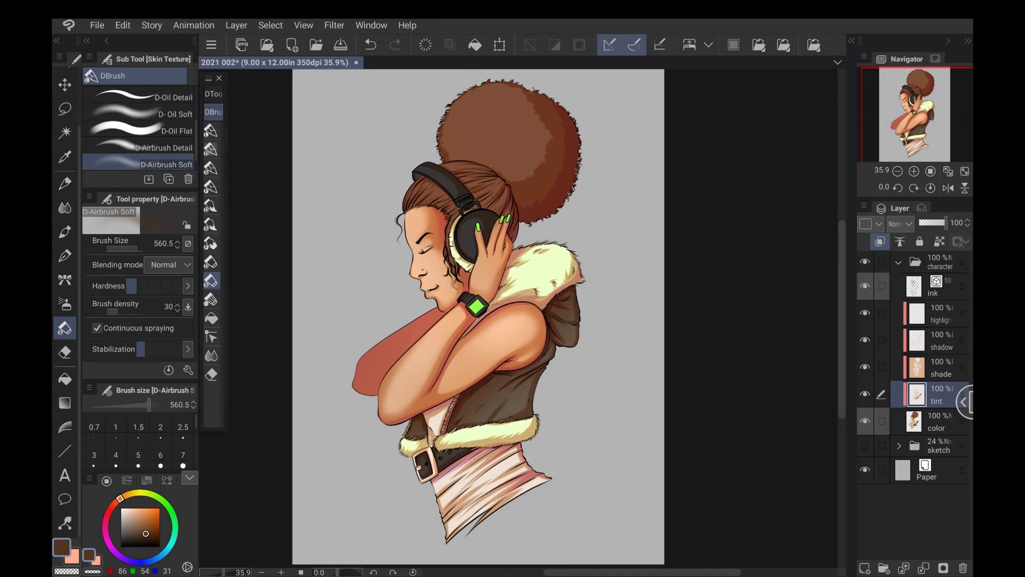
Select the hair by its colour, airbrush light pinkish brown (RGB 217, 167, 144) on the afro bun and tied-back hair on the tint layer, and deselect.
left_click(935, 422)
left_click(734, 44)
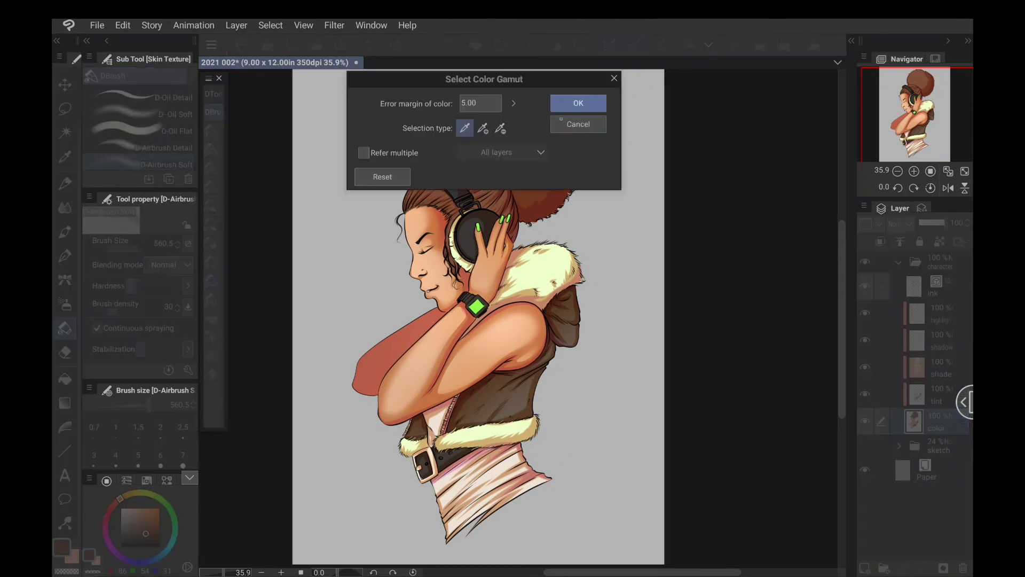
left_click(539, 198)
left_click(578, 103)
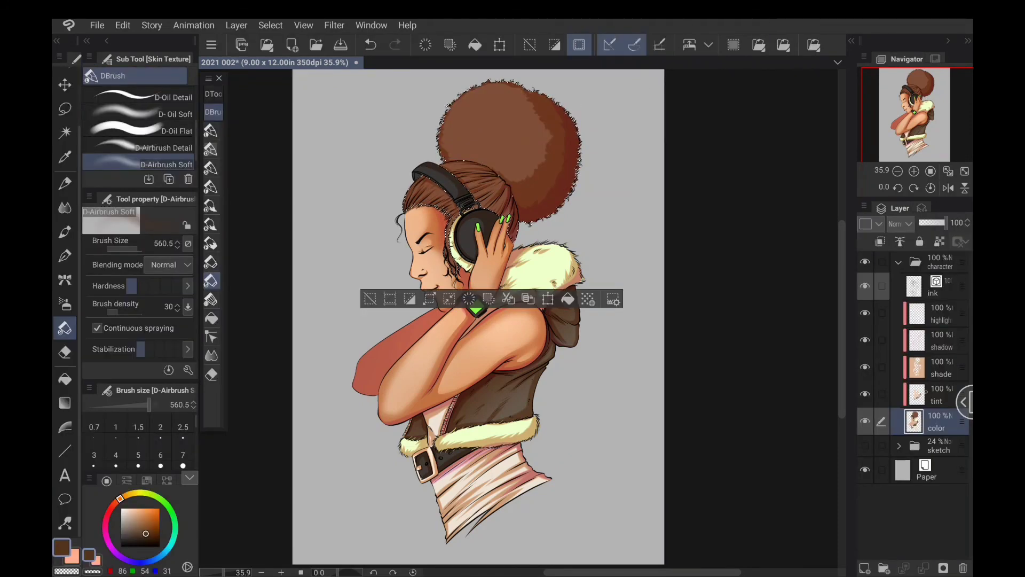
left_click(926, 394)
left_click(506, 144, "alt")
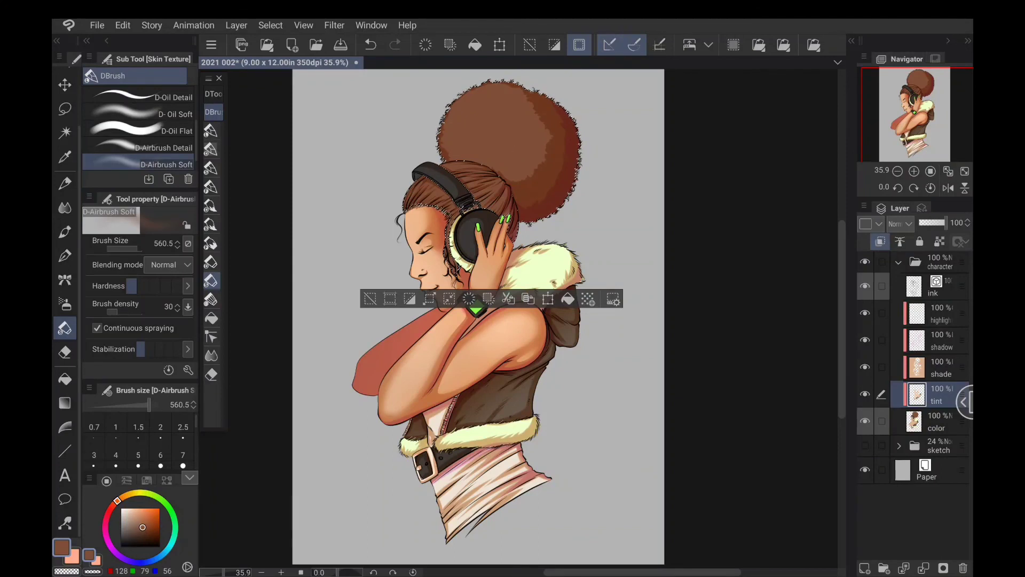
left_click_drag(142, 513, 134, 513)
mouse_move(481, 90)
left_mouse_down()
mouse_move(446, 151)
mouse_move(456, 159)
mouse_move(505, 115)
left_mouse_up()
left_click_drag(455, 161, 425, 193)
mouse_move(521, 172)
left_mouse_down()
mouse_move(489, 157)
mouse_move(454, 101)
mouse_move(561, 106)
mouse_move(502, 133)
mouse_move(539, 167)
left_mouse_up()
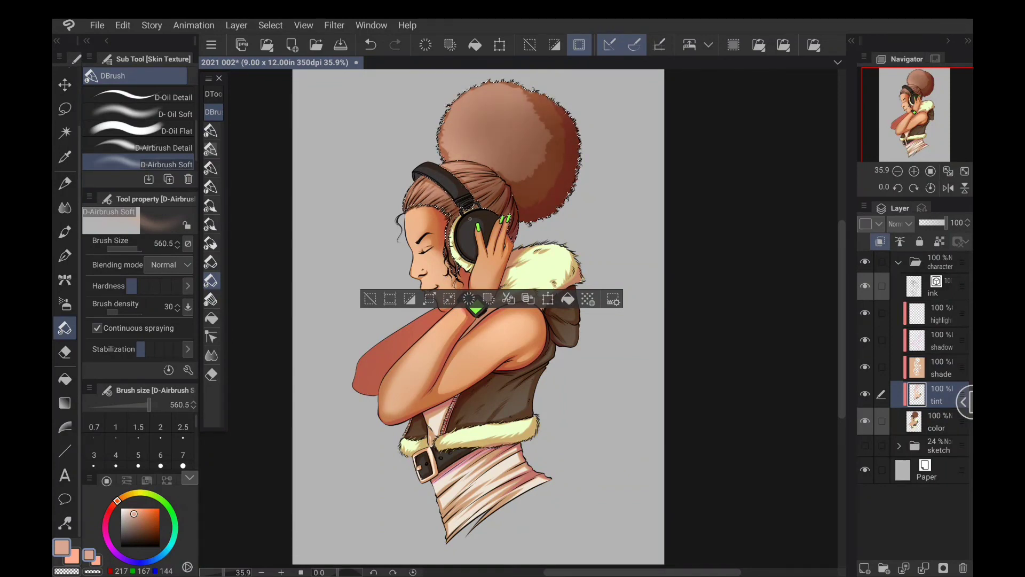
key("ctrl+d")
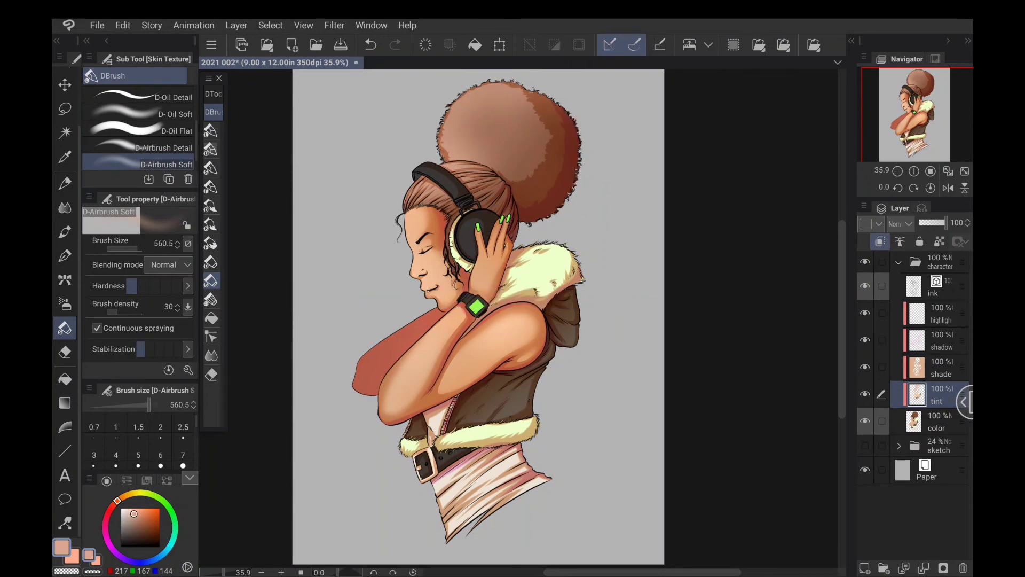
Select the shirt by its colour on the color layer, airbrush an orange (RGB 236, 167, 100) tint over it on the tint layer, and deselect.
left_click(937, 422)
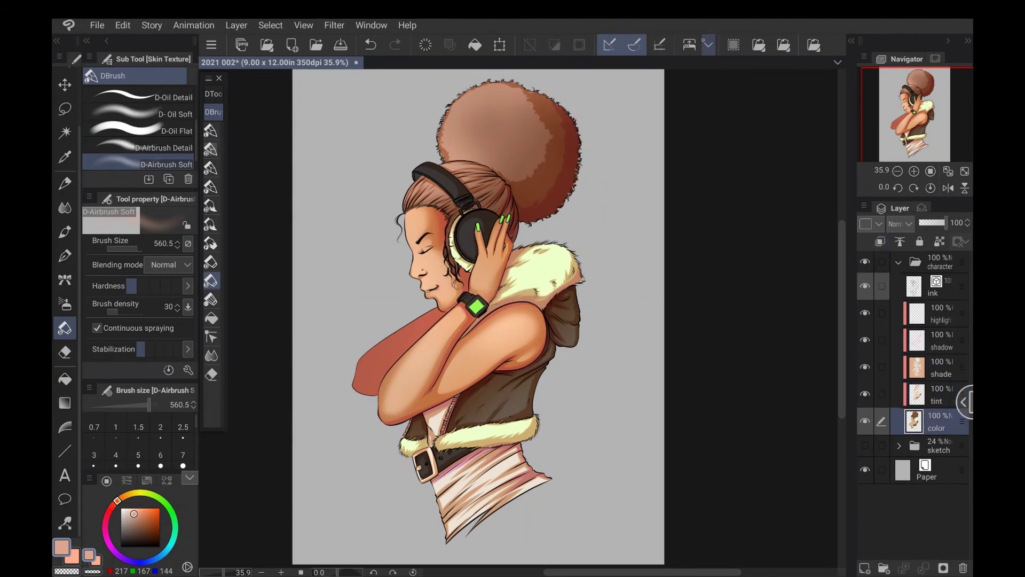
left_click(733, 45)
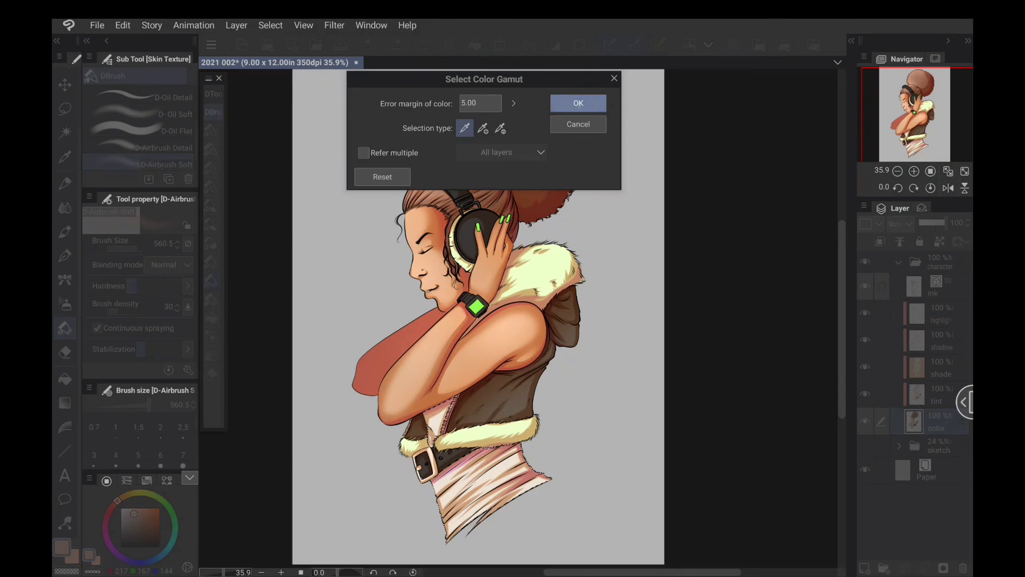
left_click(578, 103)
left_click(937, 395)
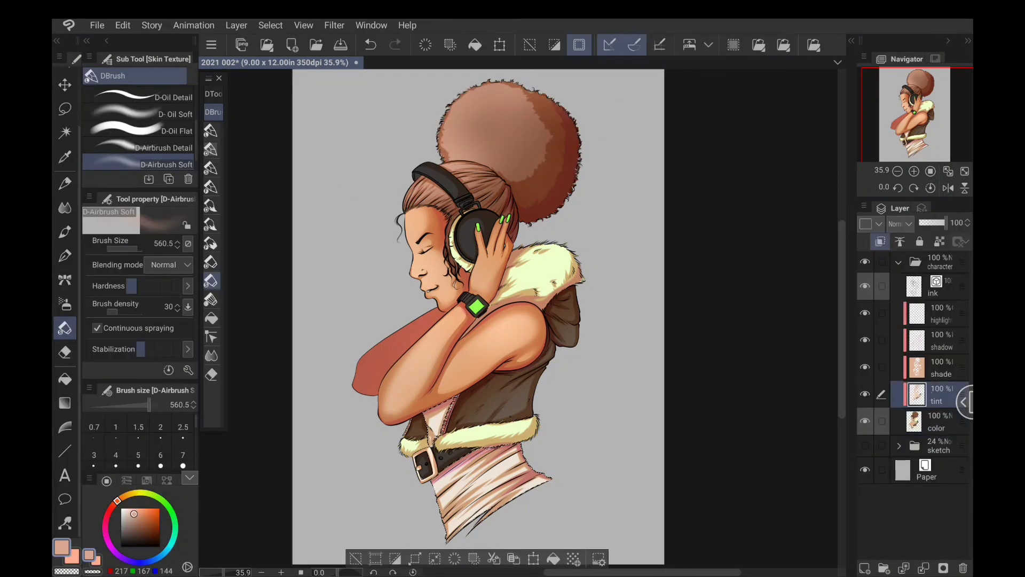
left_click(499, 468, "alt")
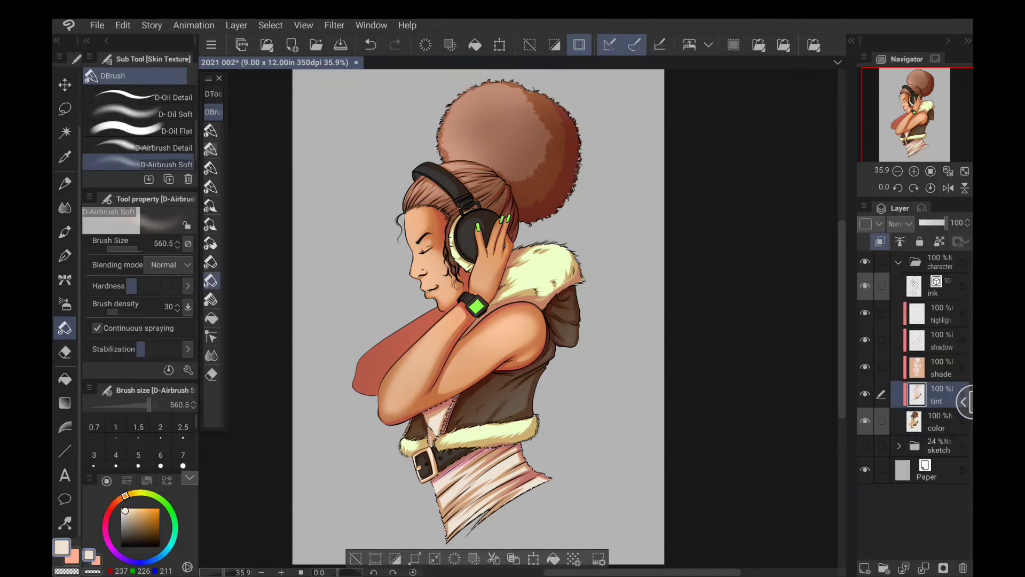
left_click_drag(126, 494, 143, 511)
left_click_drag(437, 505, 430, 432)
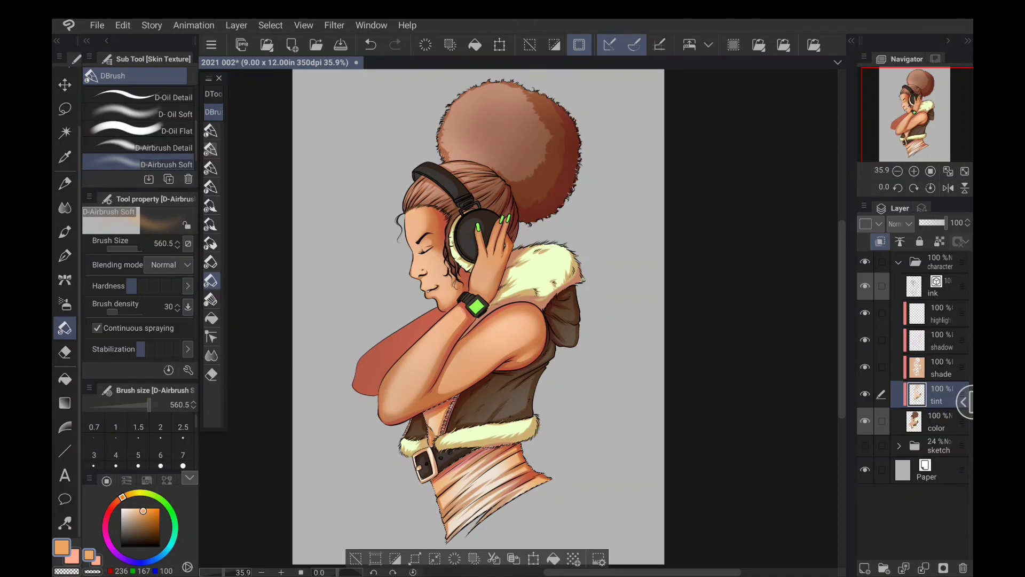
left_click(130, 508)
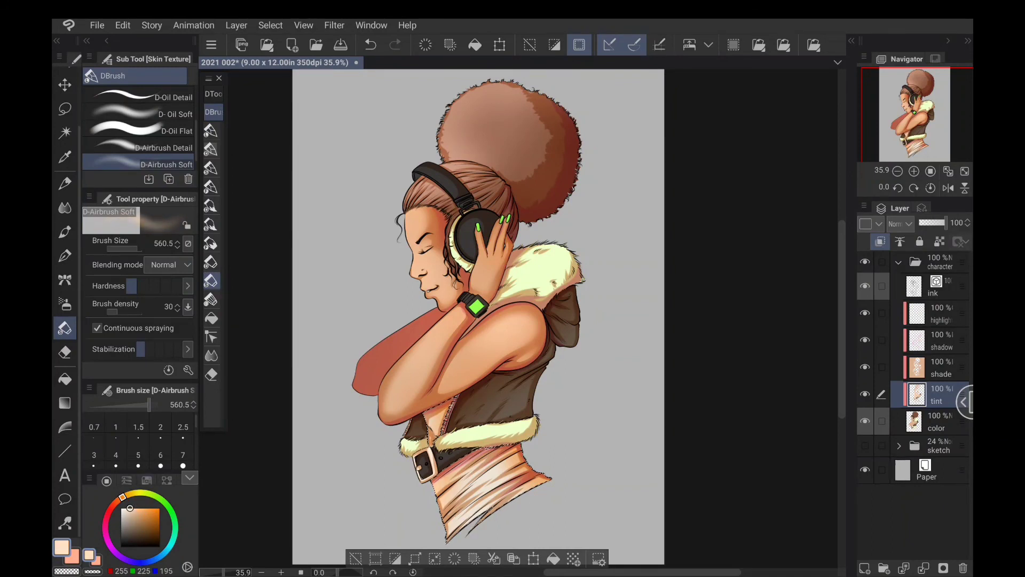
left_click(355, 558)
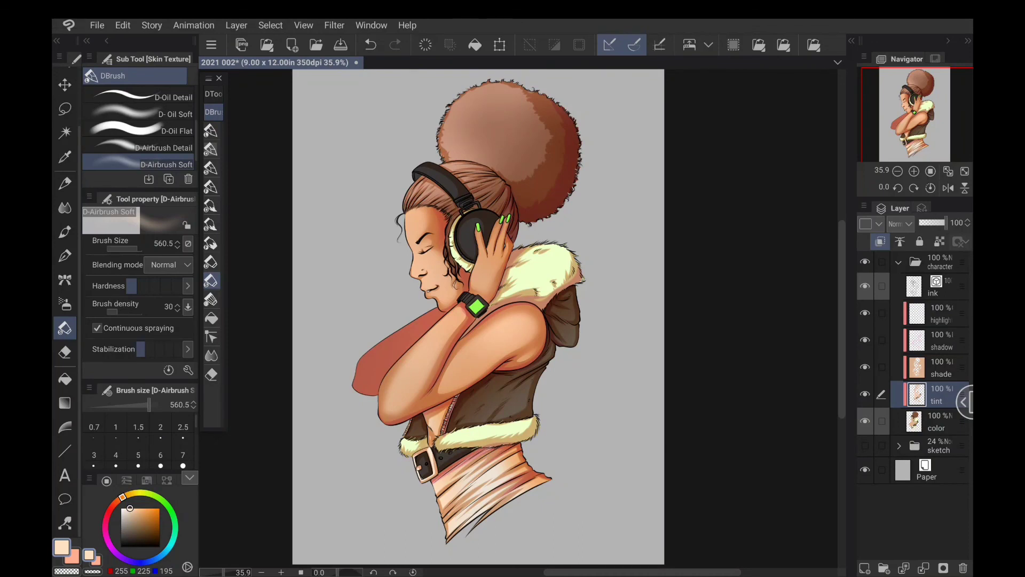
Run the blur auto action on the ink layer, set the resulting Blur 30 layer's opacity to 76%, and hide it.
left_click(935, 286)
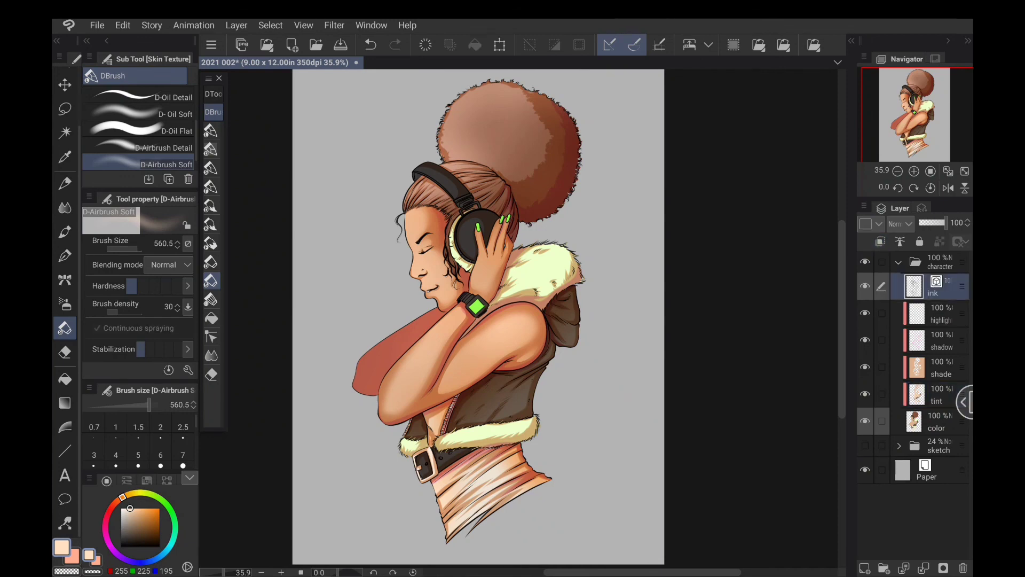
key("ctrl+minus")
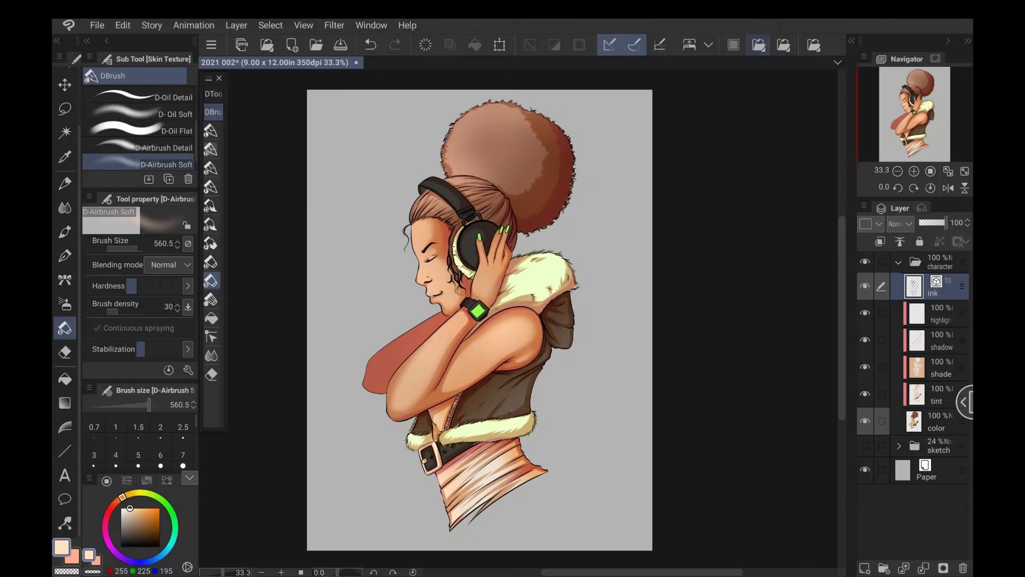
left_click(759, 45)
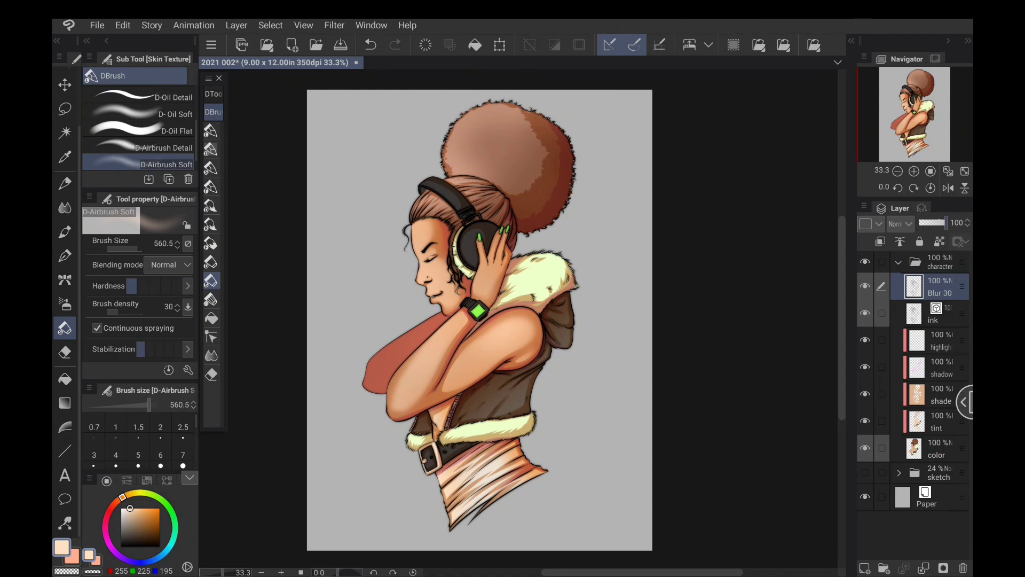
left_click(939, 223)
left_click(865, 286)
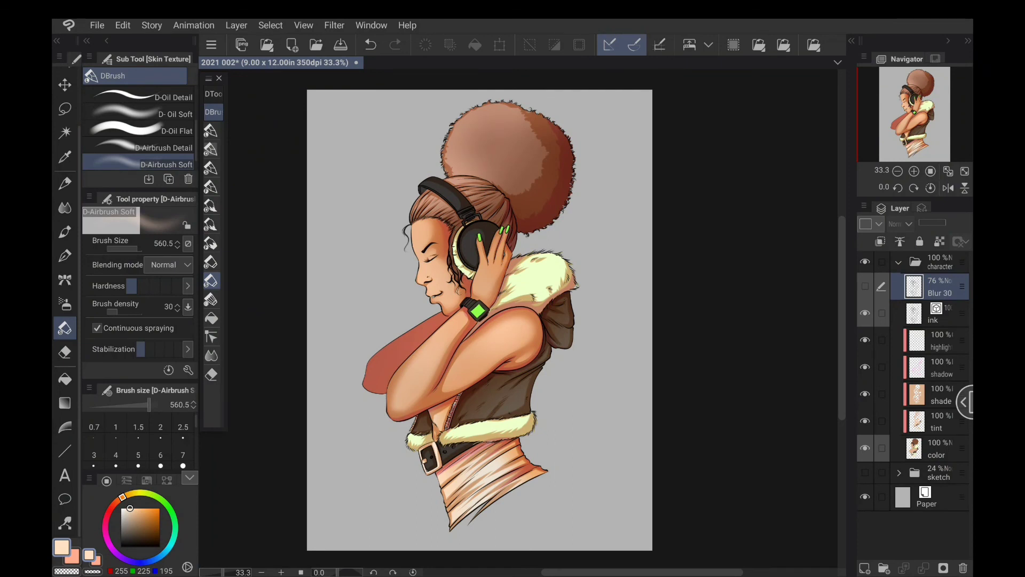
Generate a bright green (RGB 147, 255, 79) outline of the character folder, move the outline folder below it, and show the Blur 30 layer.
left_click(483, 314, "alt")
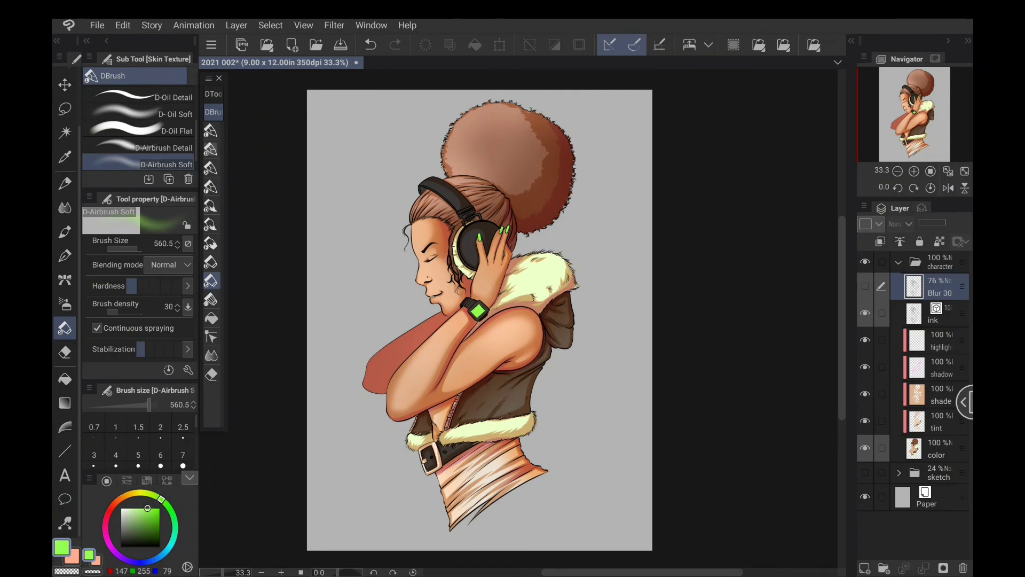
left_click(940, 262)
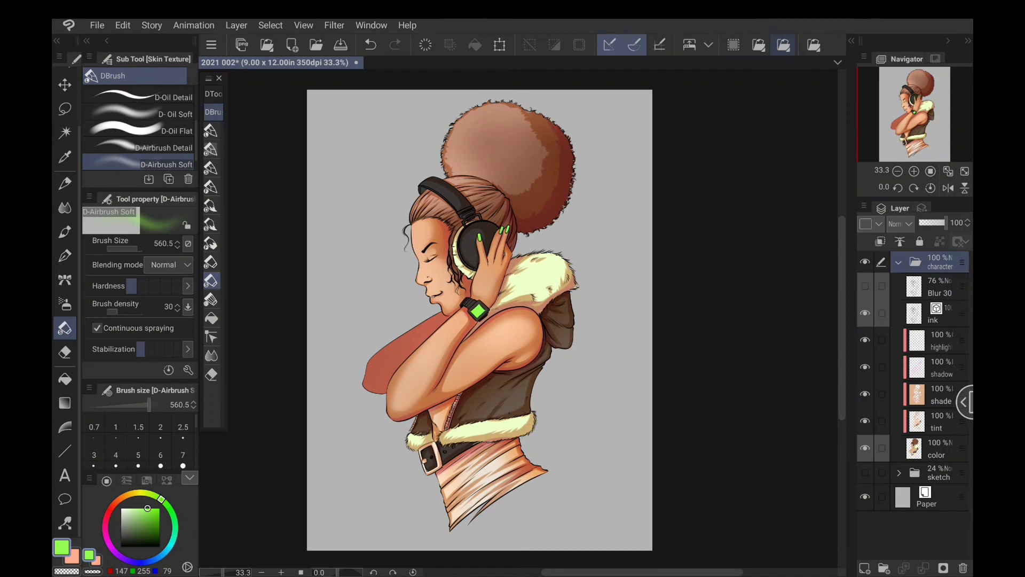
left_click(783, 45)
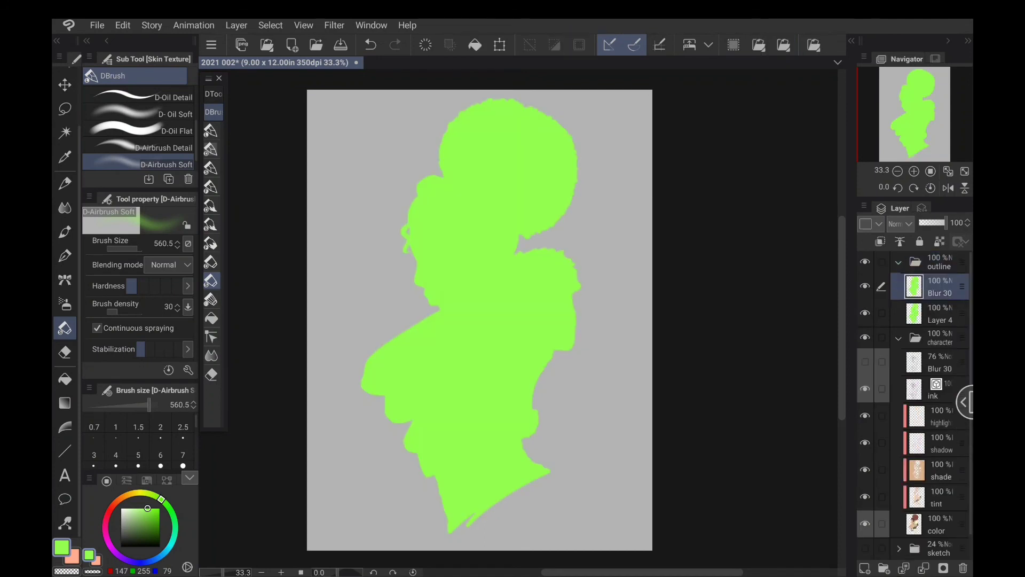
left_click(899, 262)
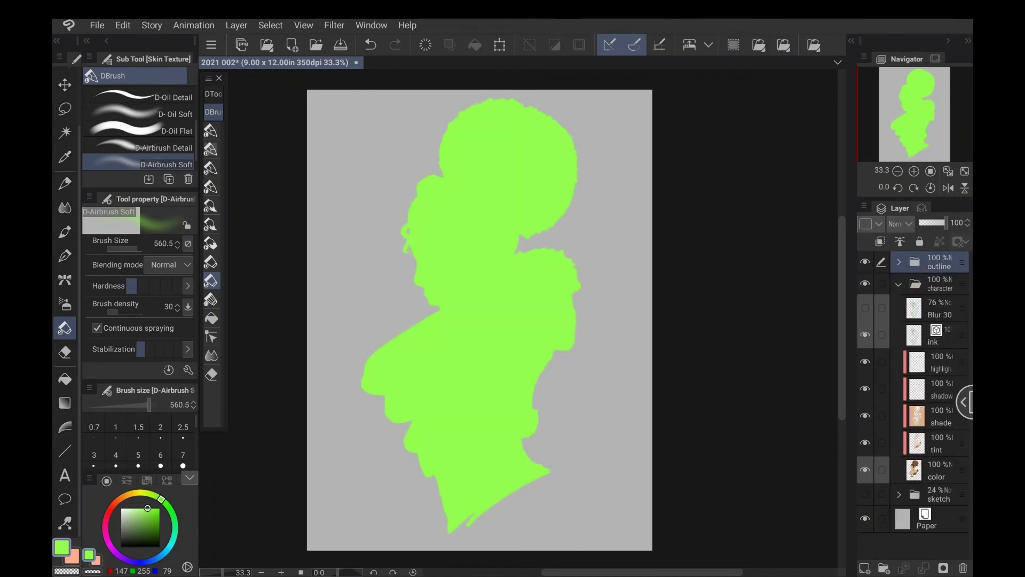
left_click_drag(940, 261, 942, 484)
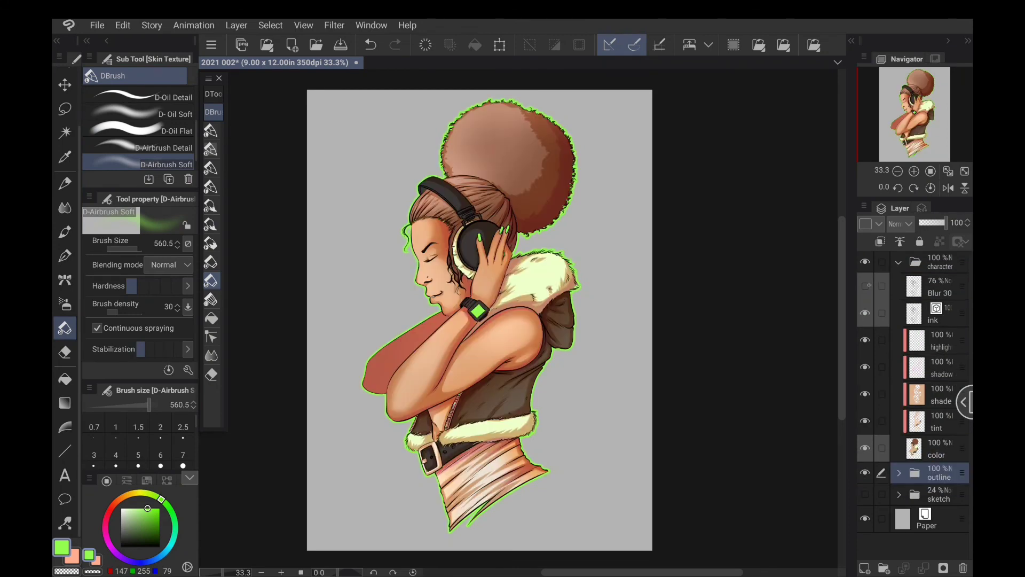
left_click(865, 286)
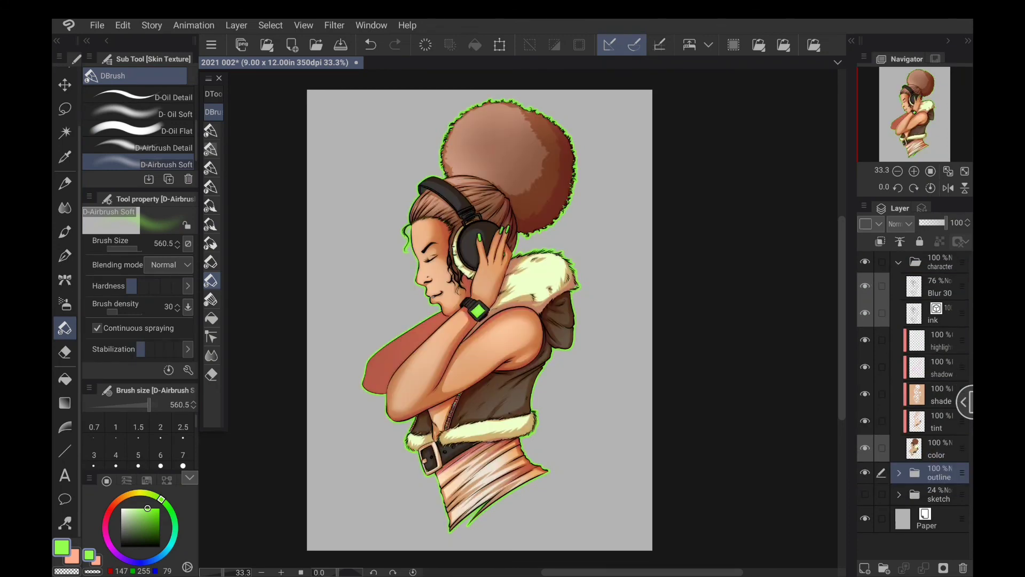
Paint white highlights on the tied-back hair, headband and ear cup on the highlight layer using D-Oil Detail at size 25.
scroll(505, 309, "up", 3)
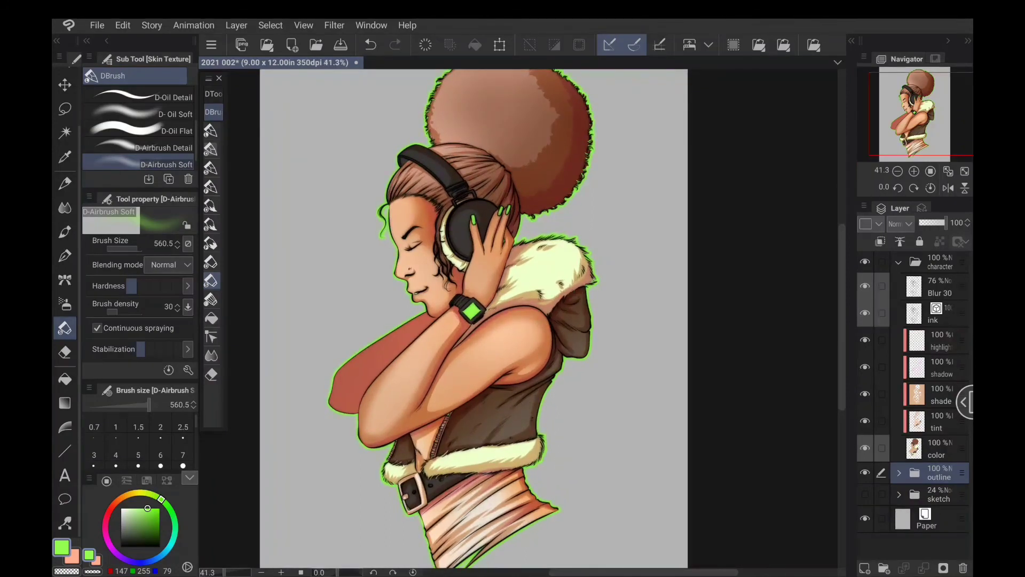
left_click(935, 342)
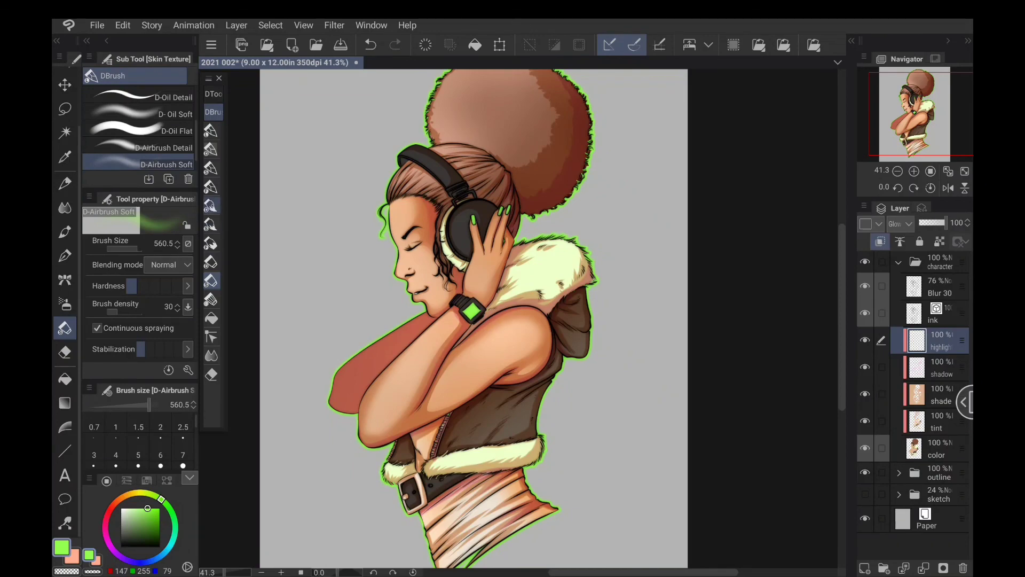
left_click(211, 205)
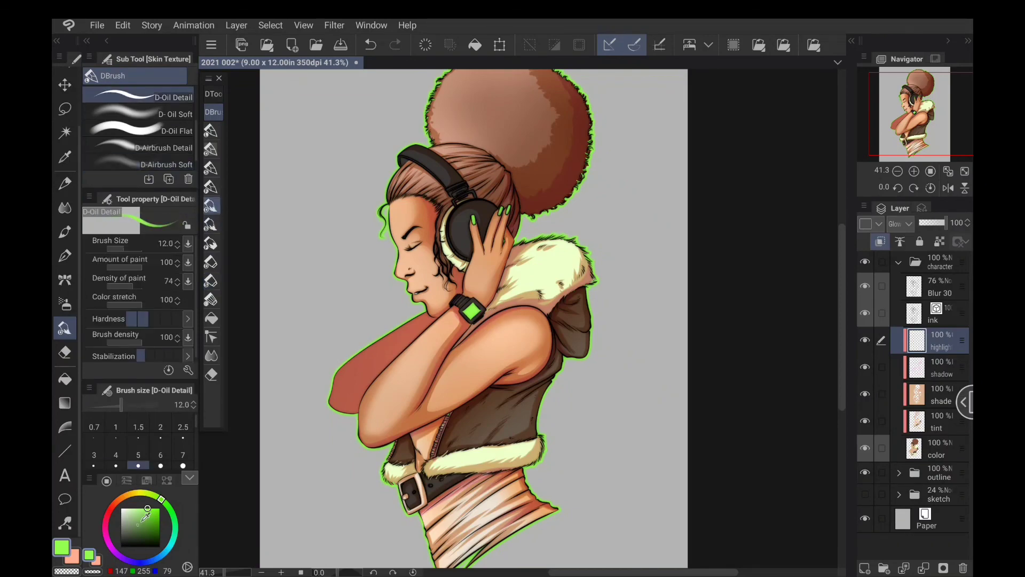
left_click(121, 508)
scroll(454, 321, "up", 3)
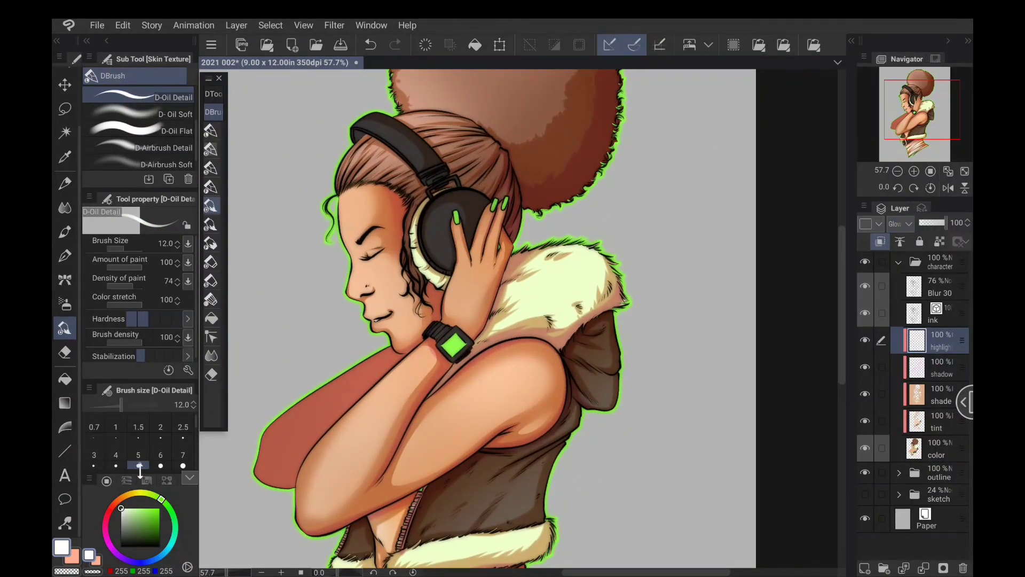
scroll(454, 321, "up", 1)
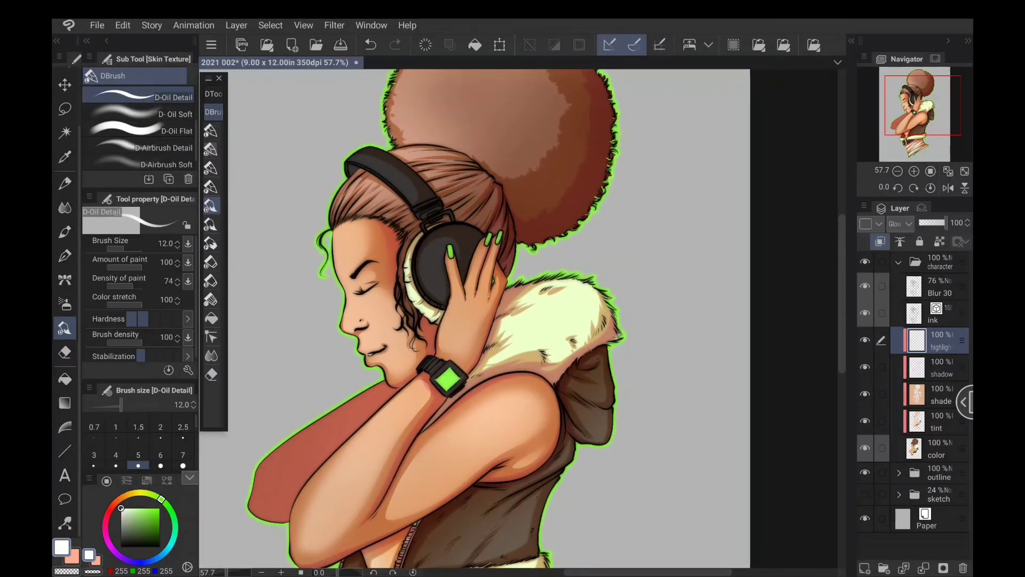
scroll(139, 444, "down", 1)
left_click_drag(145, 381, 145, 205)
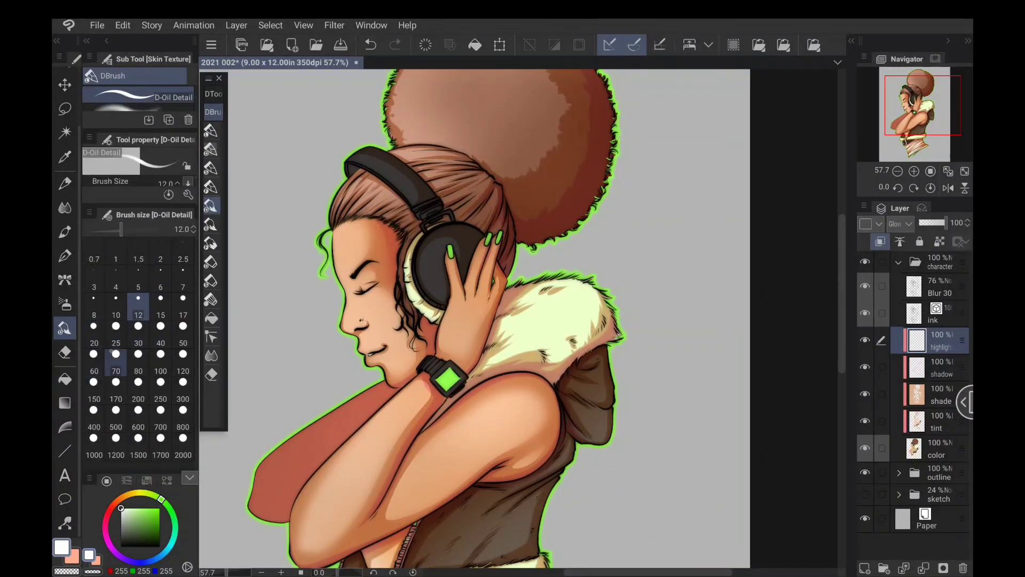
left_click(115, 350)
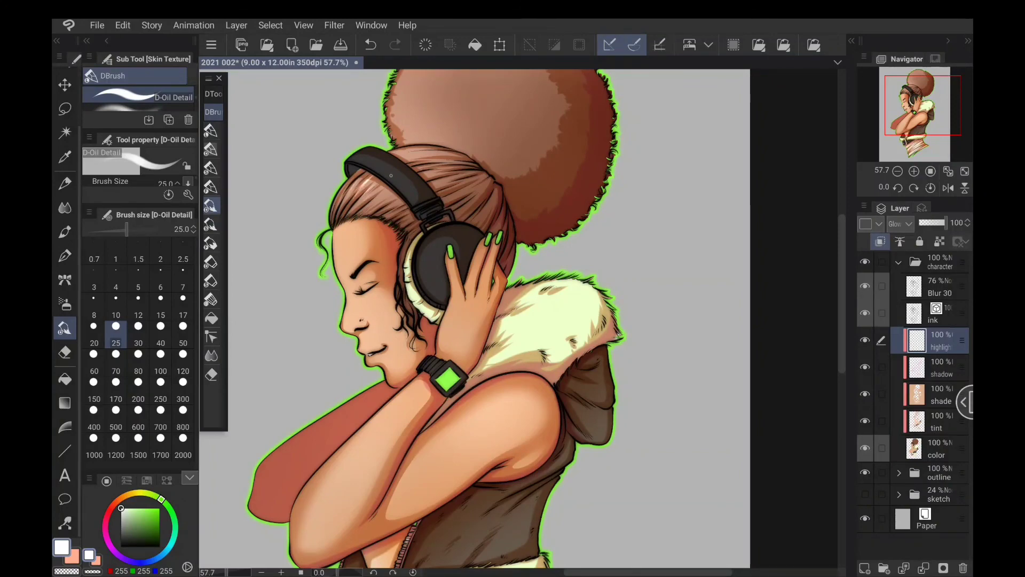
mouse_move(401, 156)
left_mouse_down()
mouse_move(425, 150)
mouse_move(459, 167)
mouse_move(460, 188)
left_mouse_up()
left_click_drag(367, 161, 403, 180)
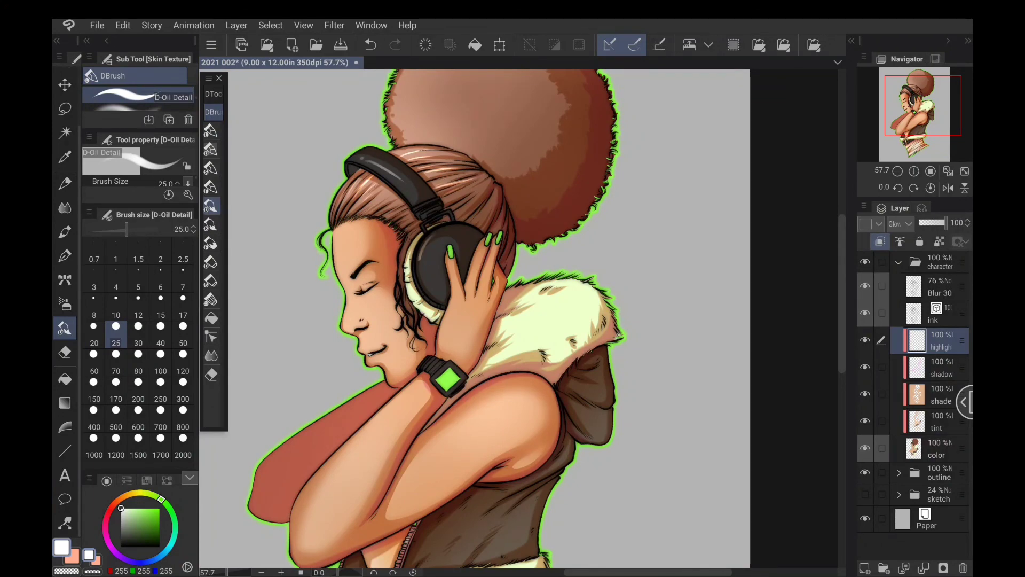
left_click(430, 260)
left_click(430, 260)
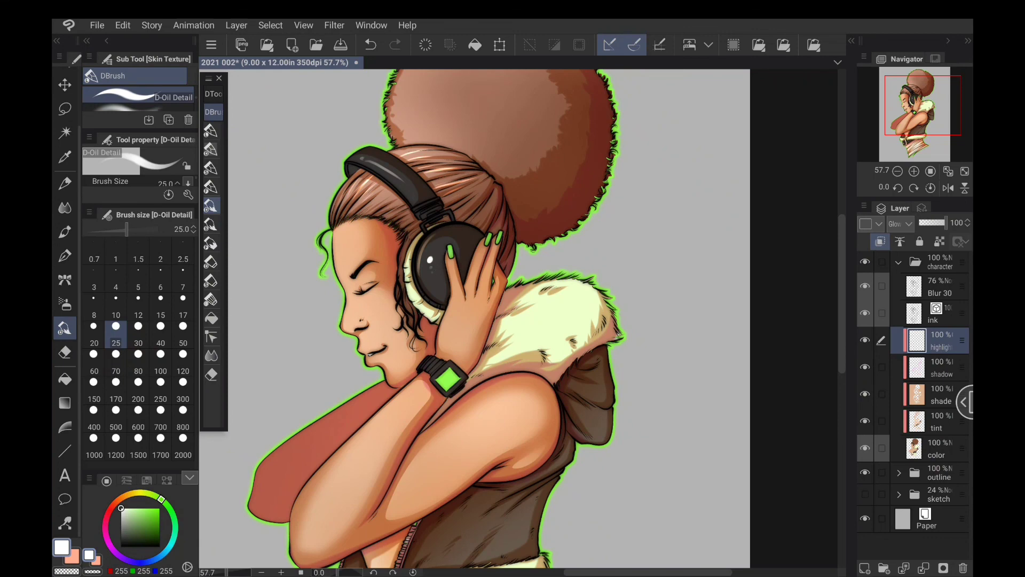
Paint white highlights on the fingernails, lips, watch face, hand, forearm and upper arm.
left_click_drag(487, 238, 497, 234)
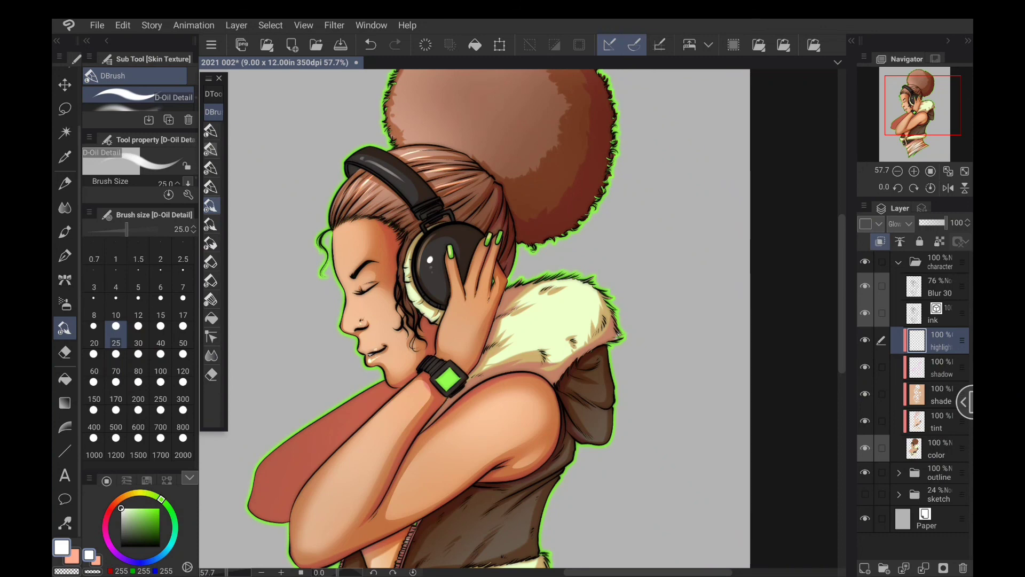
scroll(522, 319, "down", 1)
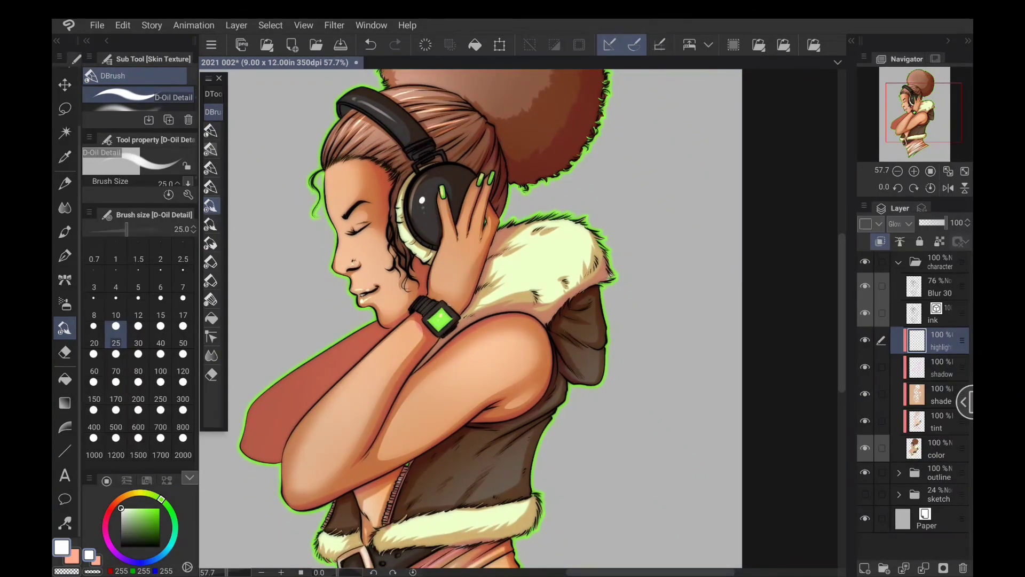
left_click_drag(449, 243, 440, 275)
left_click_drag(391, 348, 322, 423)
scroll(522, 318, "down", 1)
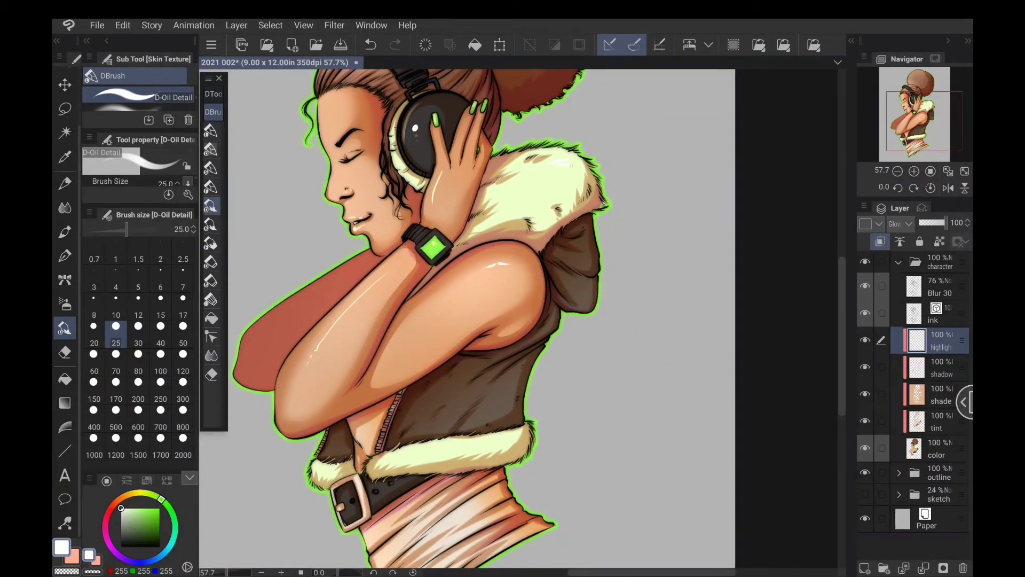
Add short white highlight strokes to the fur collar's edge and along the tonal edges of the afro bun.
left_click_drag(591, 192, 594, 203)
scroll(522, 319, "up", 5)
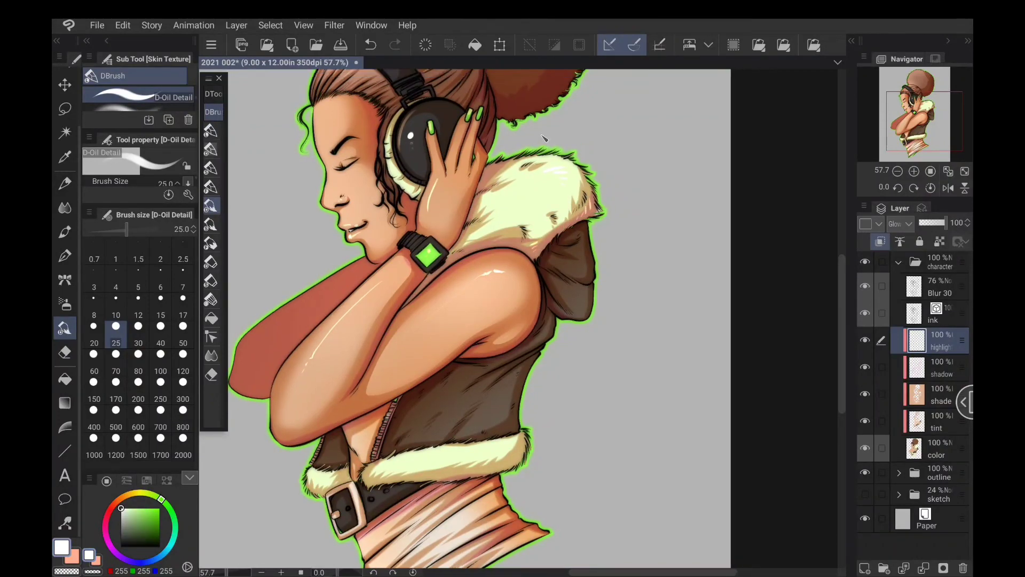
left_click_drag(412, 166, 410, 173)
left_click_drag(404, 170, 400, 181)
left_click_drag(400, 186, 397, 191)
left_click_drag(369, 235, 364, 238)
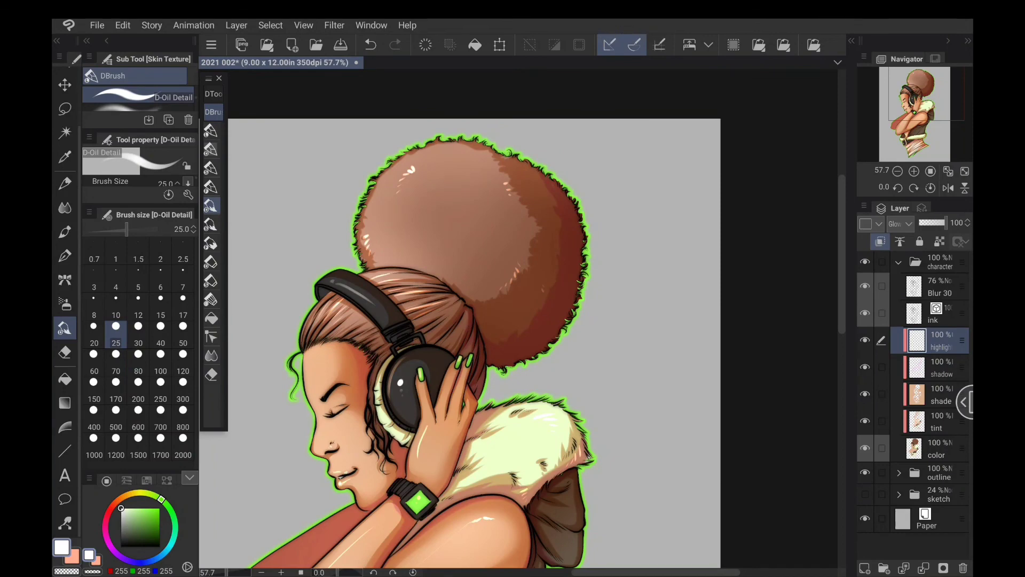
left_click_drag(554, 246, 552, 256)
Paint white highlight strokes along the vest's creases and the folds of the shirt.
left_click_drag(576, 362, 650, 91)
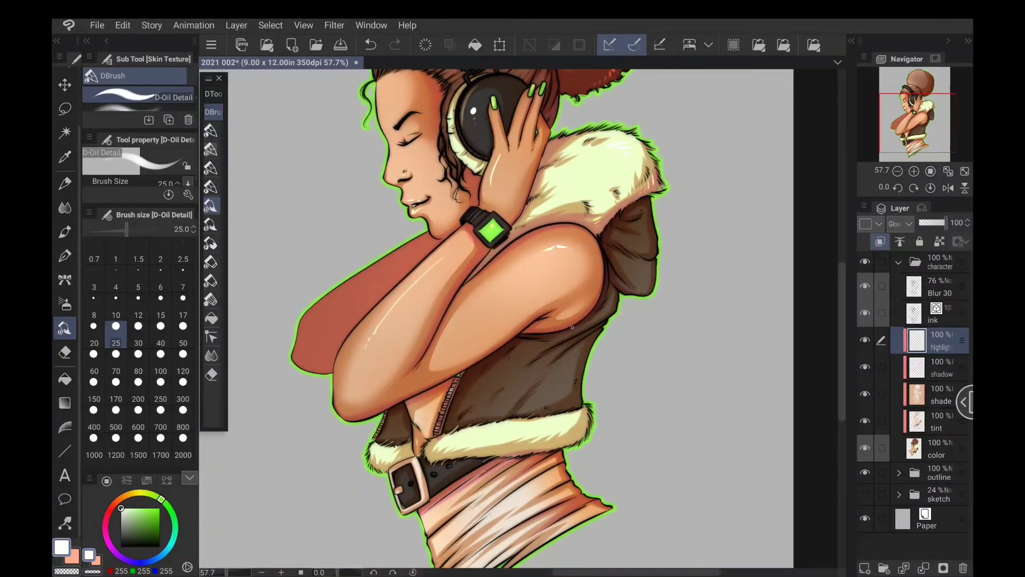
mouse_move(578, 329)
left_mouse_down()
mouse_move(530, 361)
mouse_move(522, 385)
left_mouse_up()
left_click_drag(507, 454, 524, 448)
left_click_drag(512, 374, 520, 269)
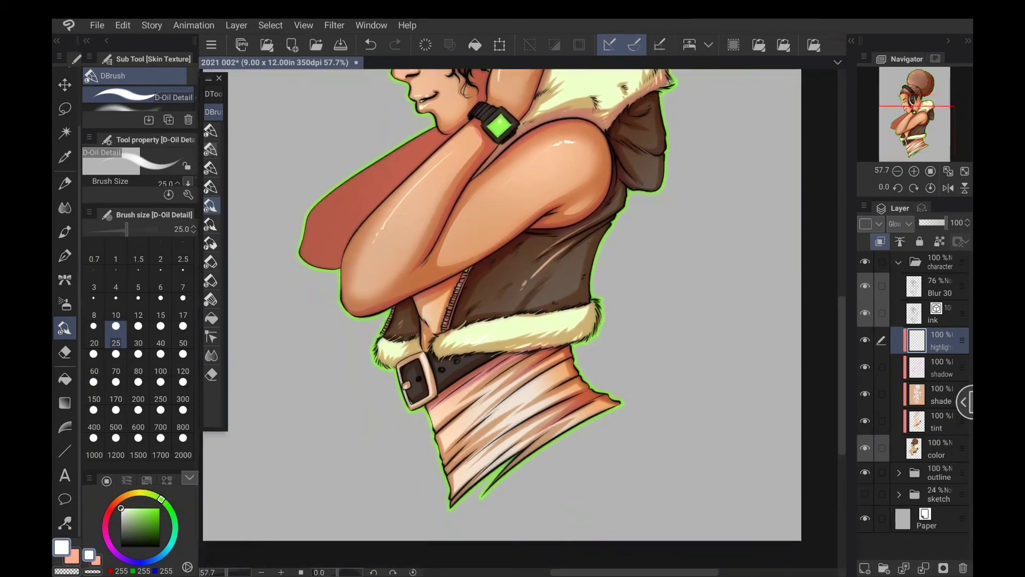
mouse_move(520, 362)
left_mouse_down()
mouse_move(467, 418)
mouse_move(490, 422)
mouse_move(475, 466)
left_mouse_up()
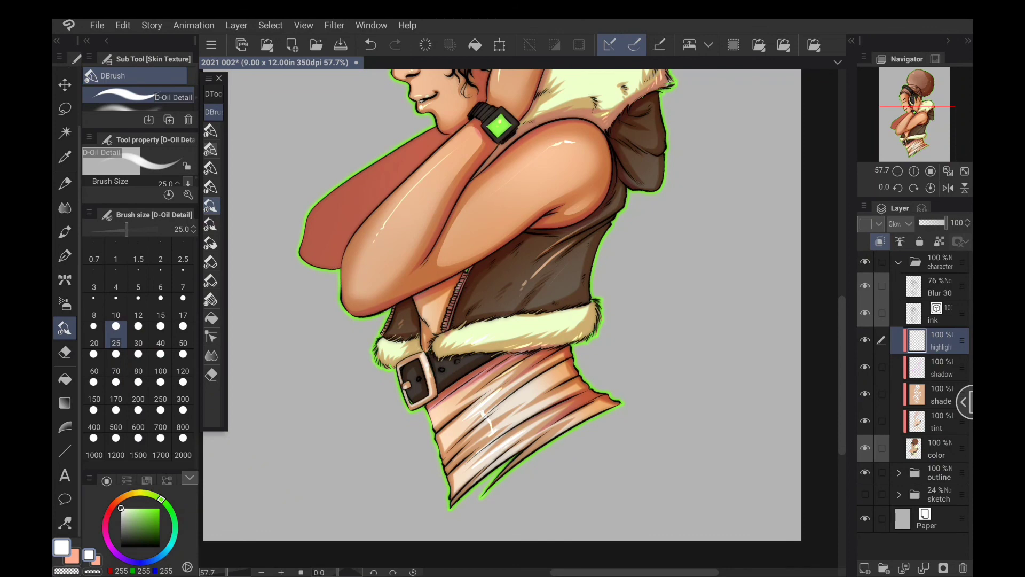
left_click_drag(513, 214, 530, 415)
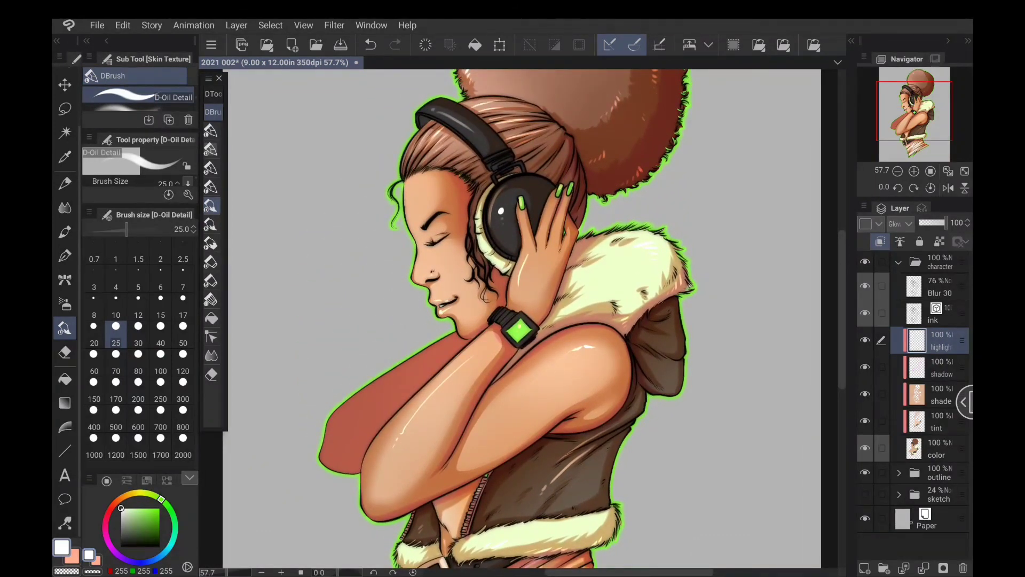
Add a new layer above the highlights and airbrush bright green (99, 255, 0) over the watch face with D-Airbrush Soft at size 164.4.
left_click(864, 568)
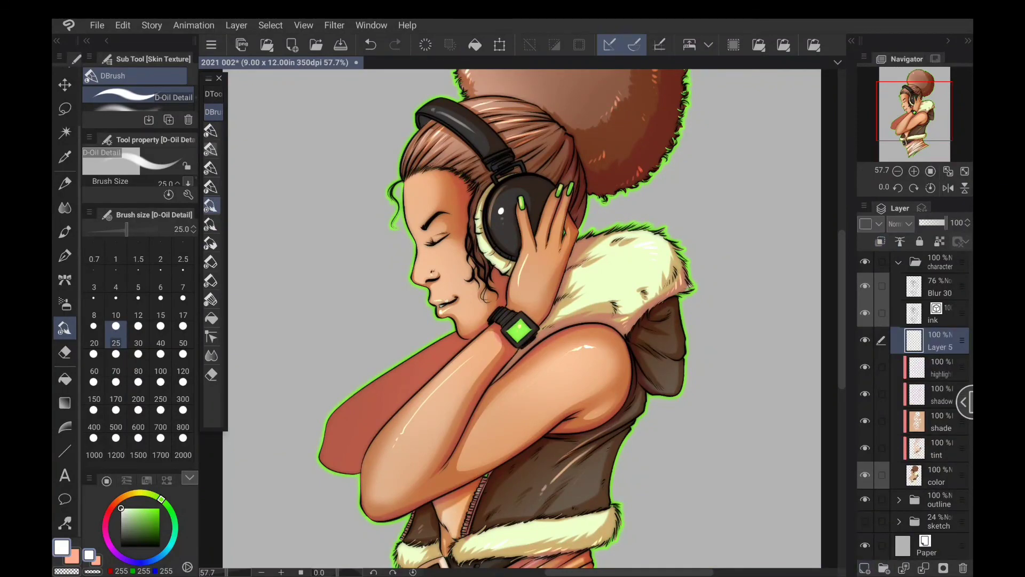
left_click_drag(141, 511, 172, 485)
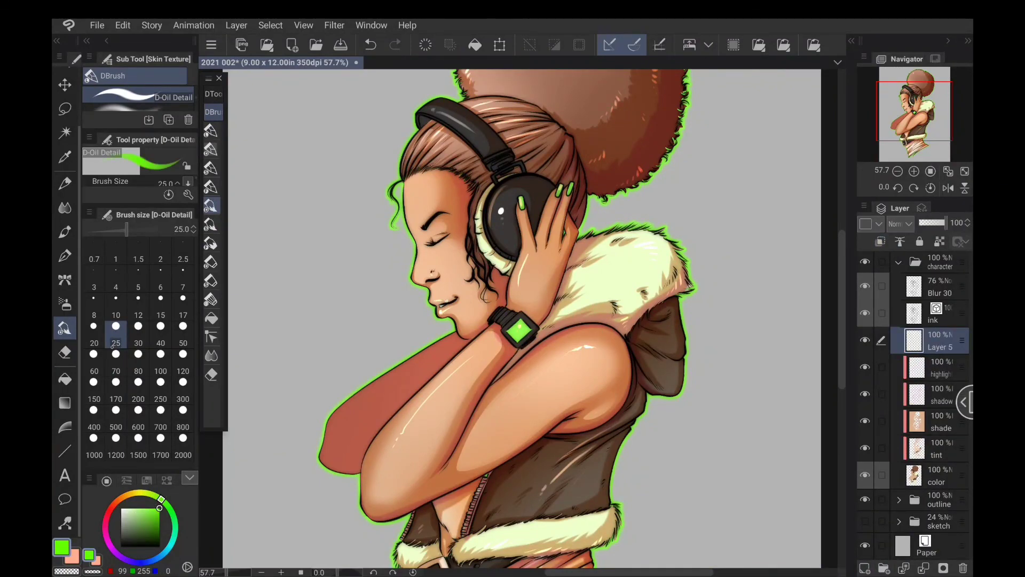
left_click(212, 280)
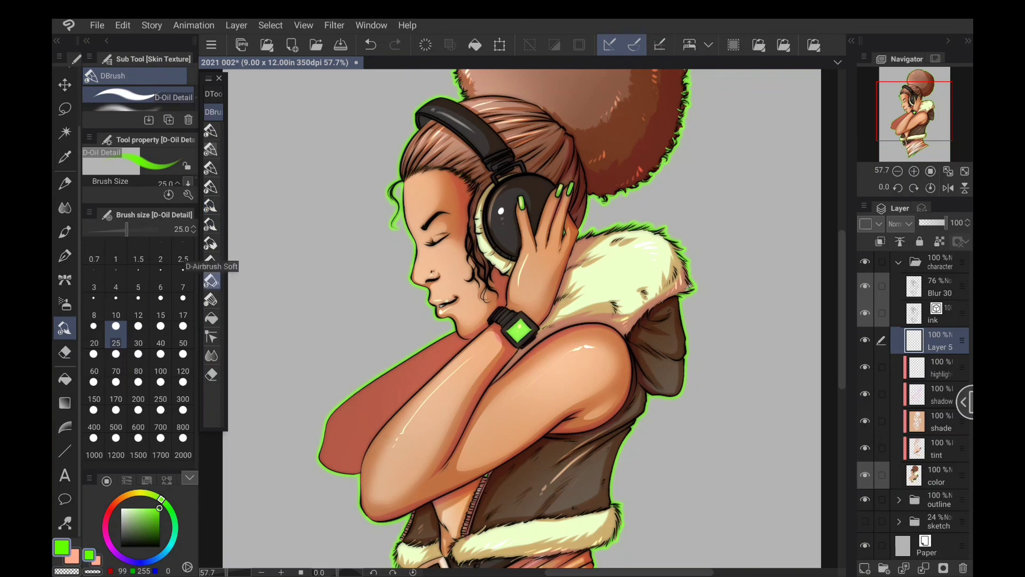
left_click_drag(147, 228, 140, 229)
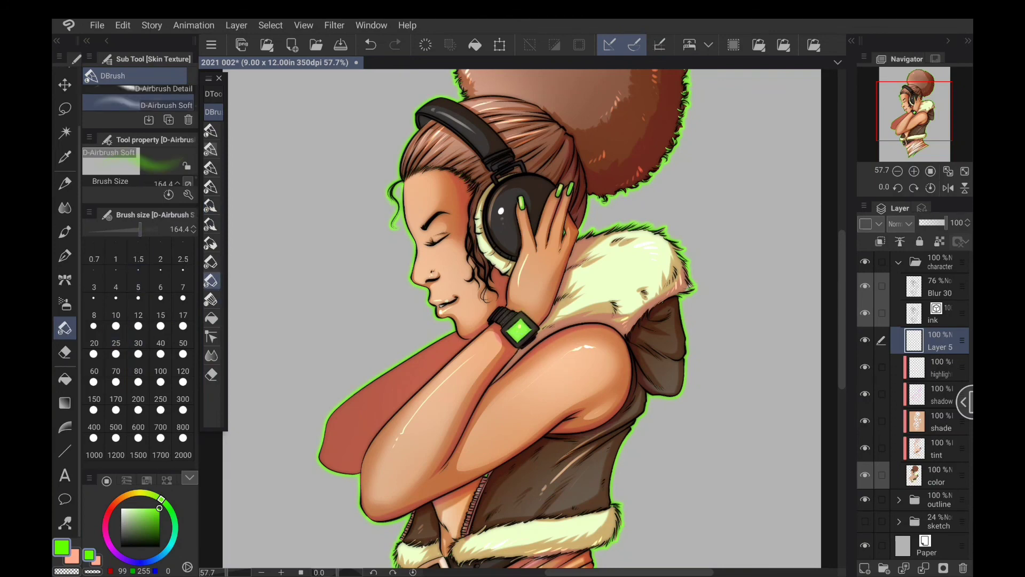
left_click_drag(518, 317, 514, 339)
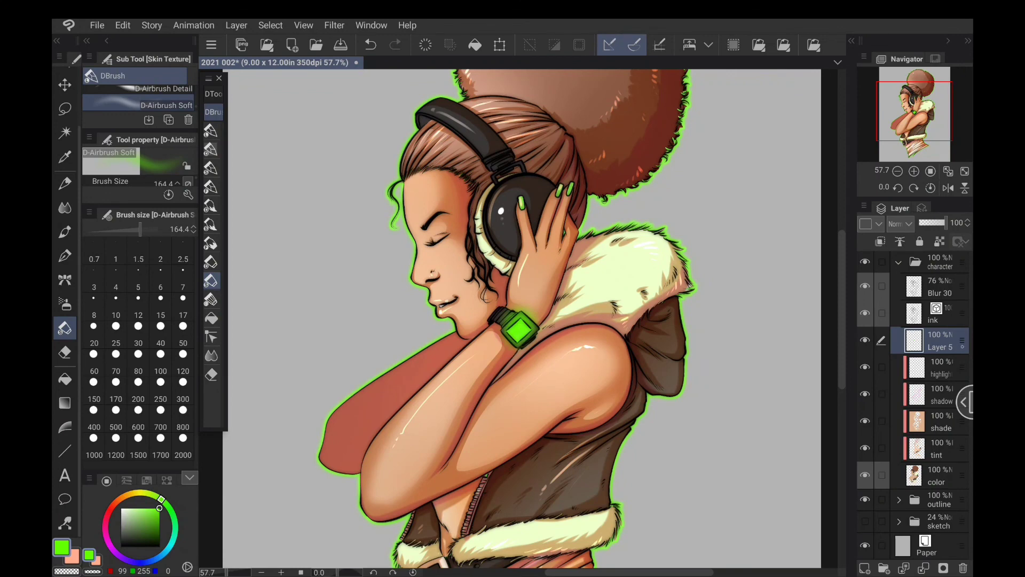
Move the watch glow layer above the character folder, set its blending to Glow dodge, and build up the glow around the watch.
left_click_drag(935, 341, 935, 262)
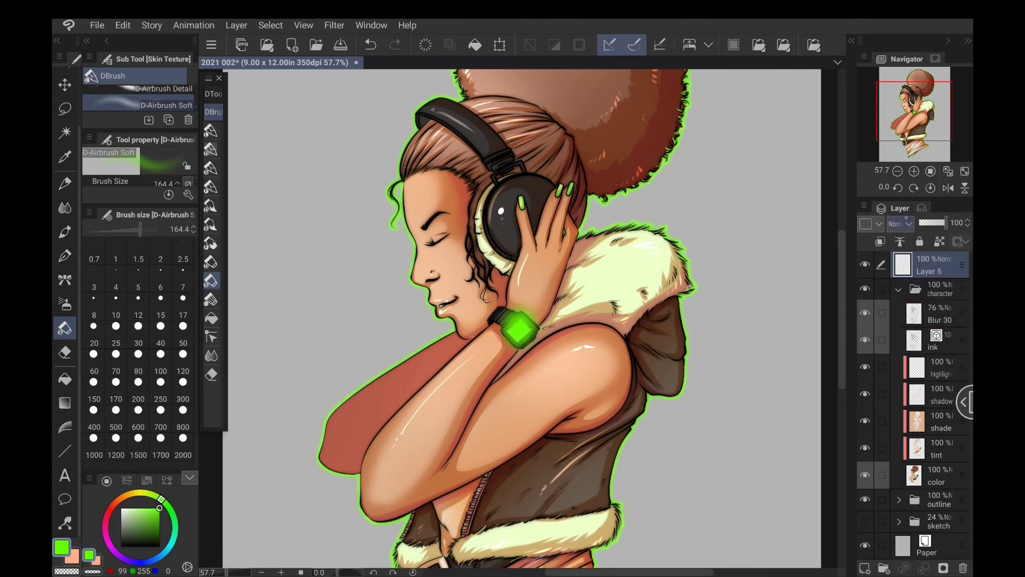
left_click(901, 224)
left_click(910, 384)
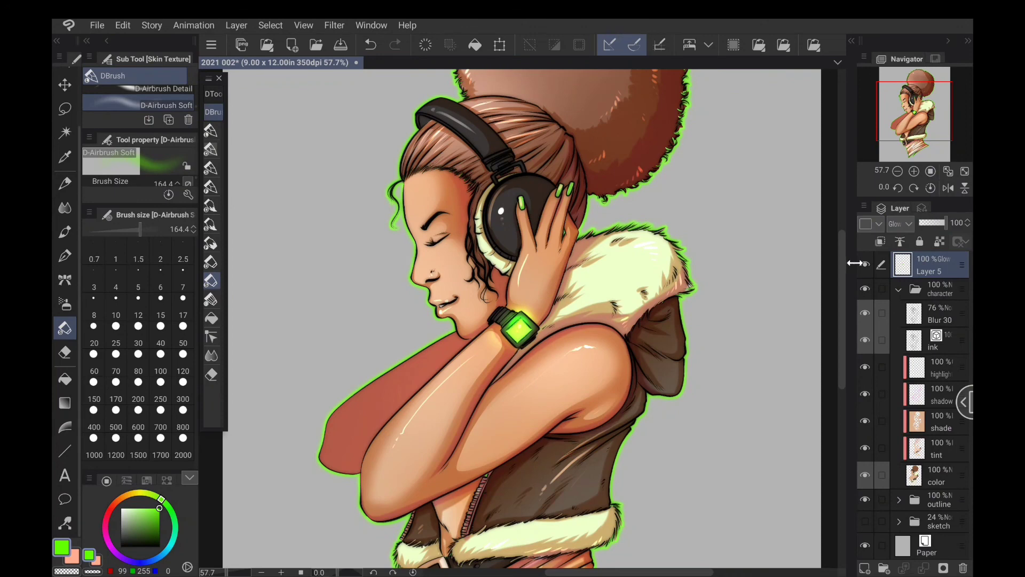
mouse_move(852, 264)
left_mouse_down()
mouse_move(798, 265)
mouse_move(854, 264)
left_mouse_up()
mouse_move(507, 352)
left_mouse_down()
mouse_move(542, 331)
mouse_move(527, 305)
mouse_move(519, 336)
left_mouse_up()
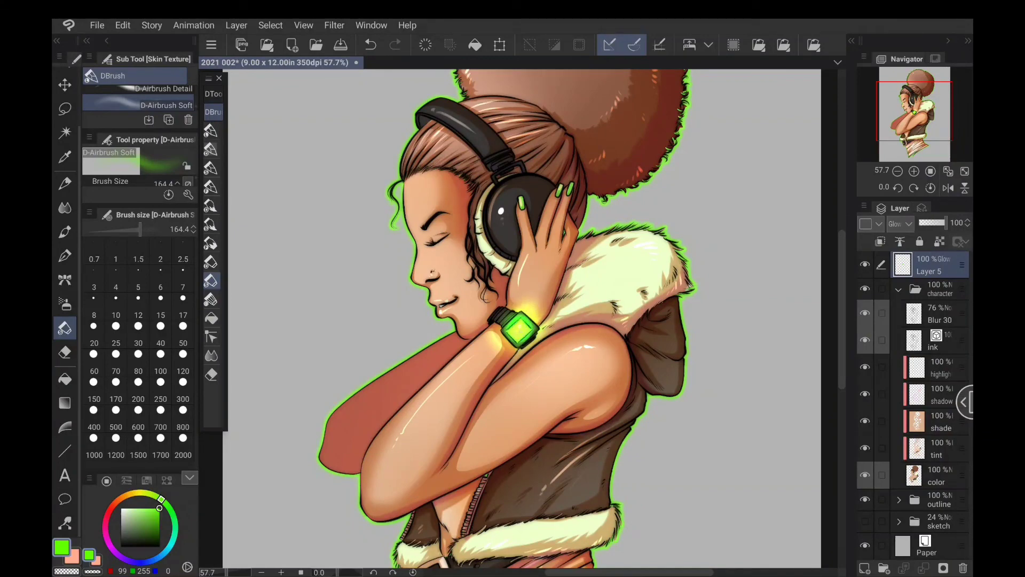
scroll(650, 310, "down", 3)
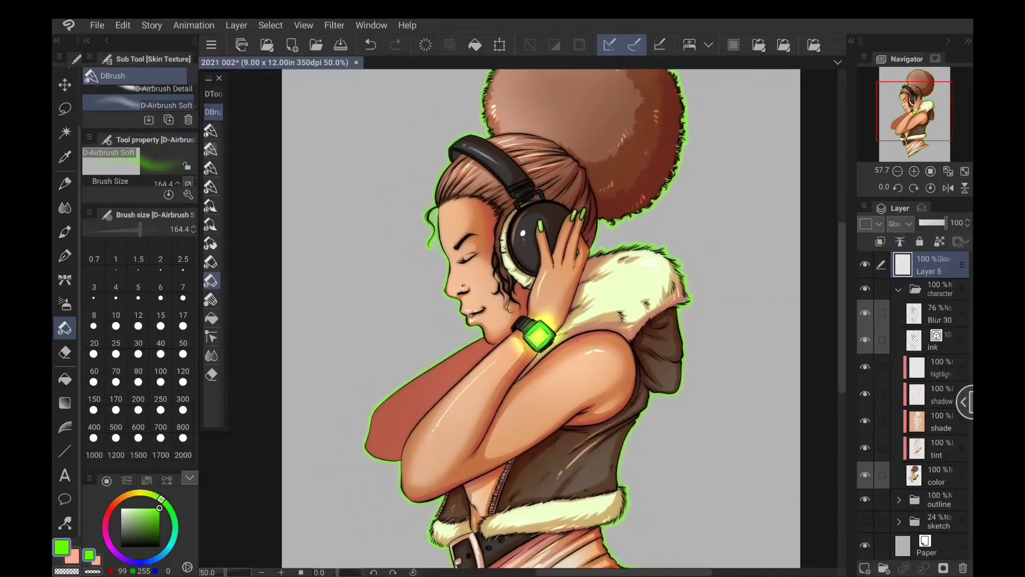
left_click_drag(650, 310, 645, 306)
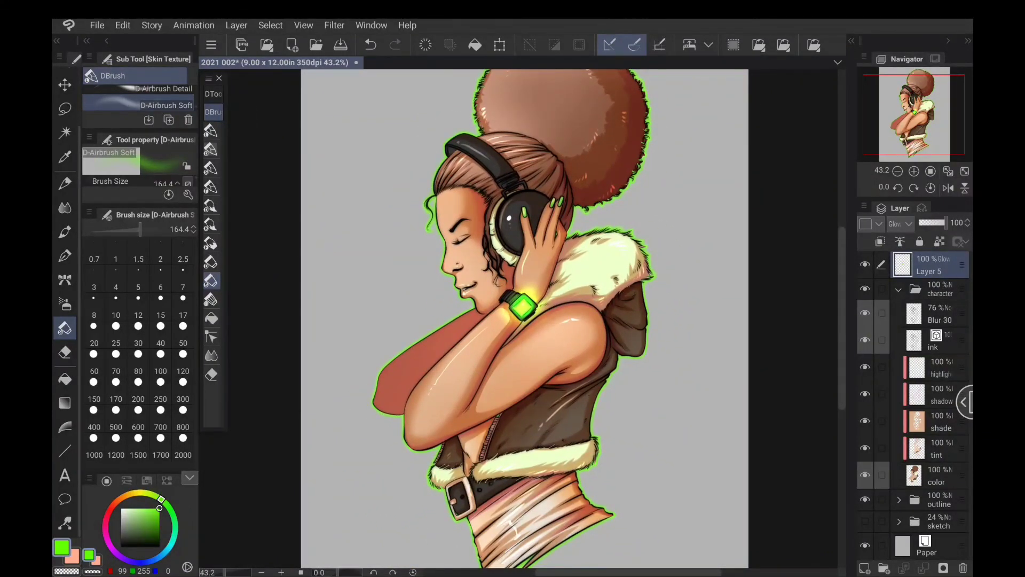
scroll(645, 305, "down", 1)
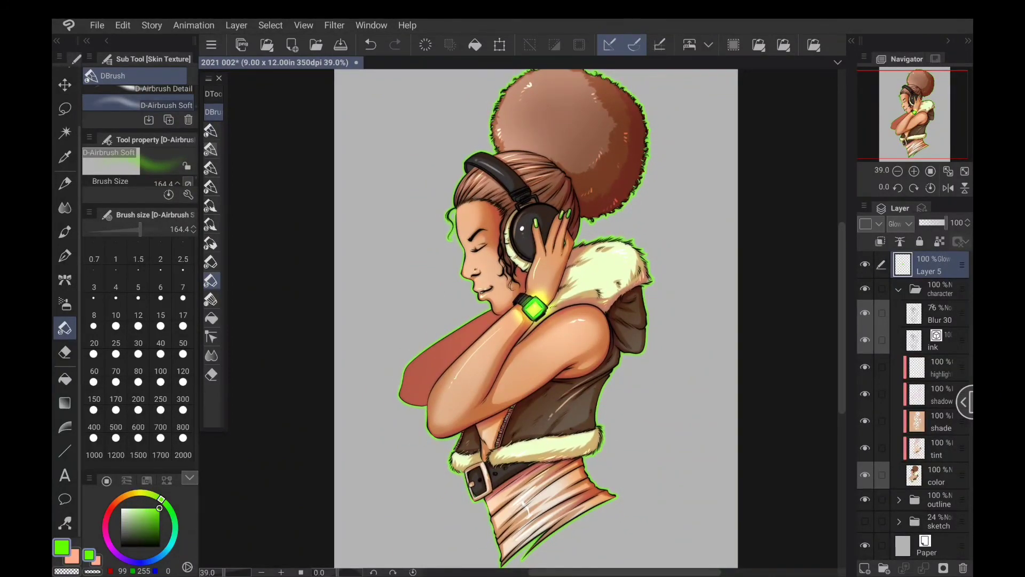
Add another layer above the watch glow layer in Glow dodge mode and choose the D-Pen Soft brush at size 100.
left_click(930, 309)
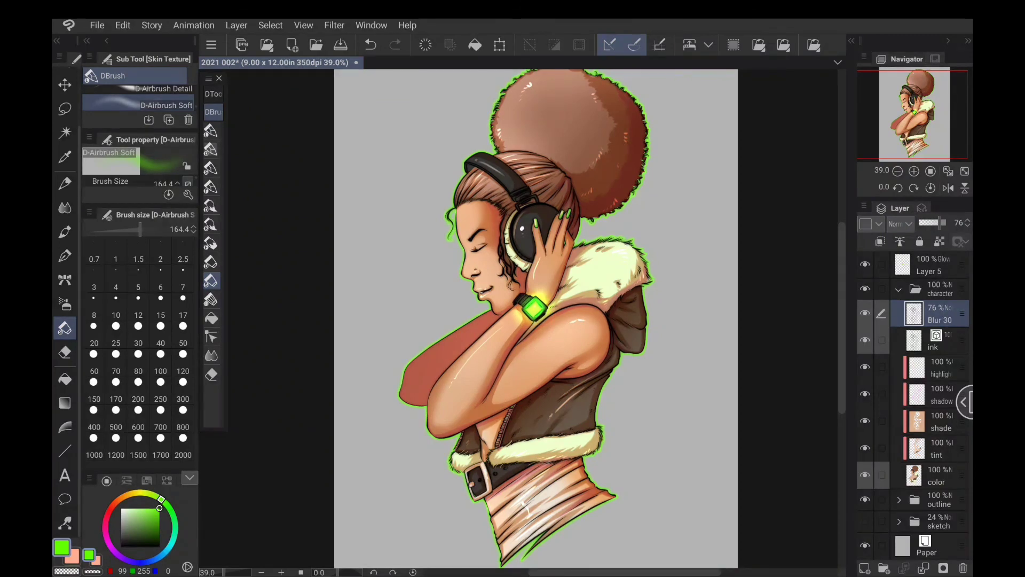
left_click(935, 265)
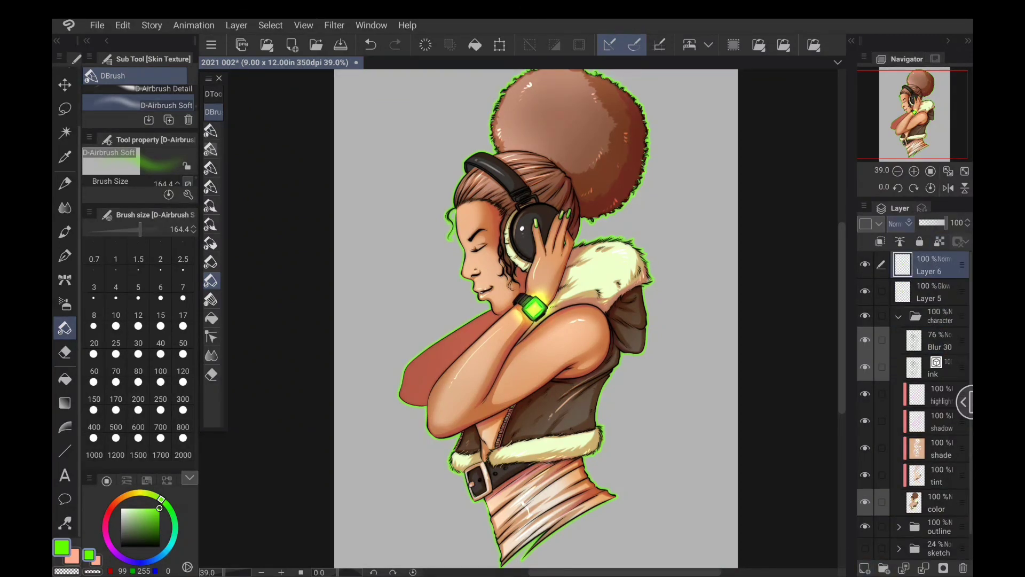
left_click(901, 223)
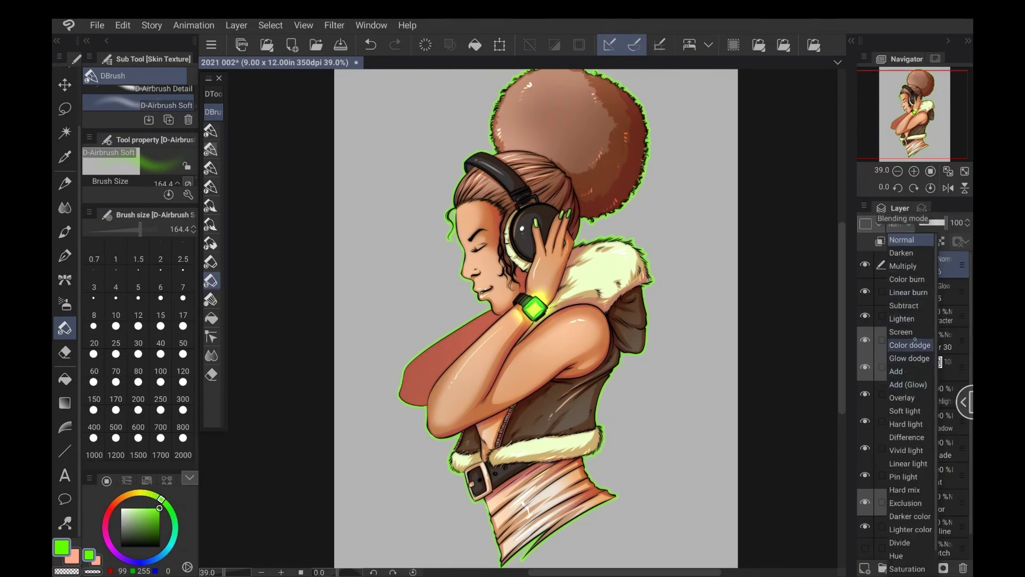
left_click(909, 358)
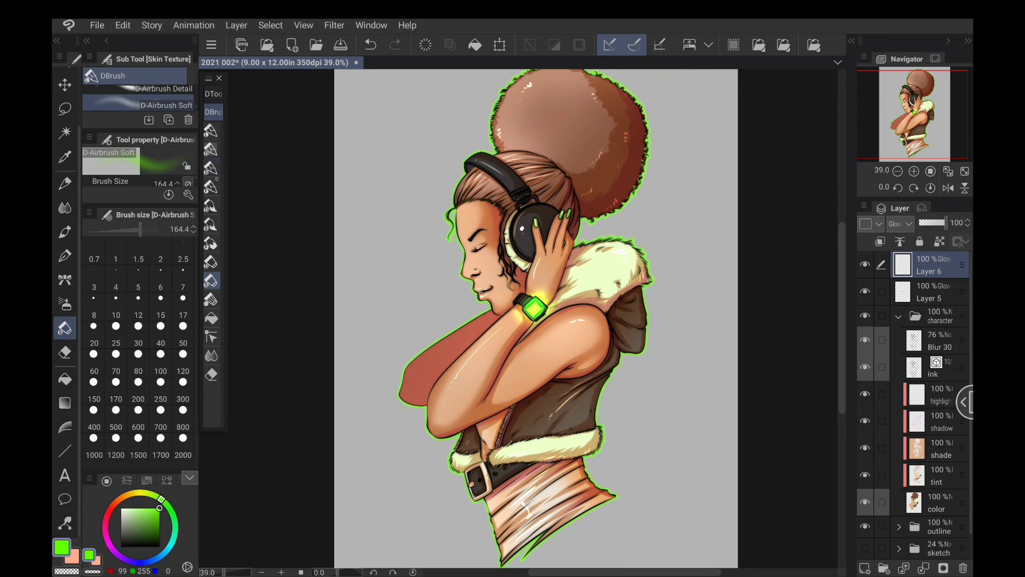
left_click(211, 130)
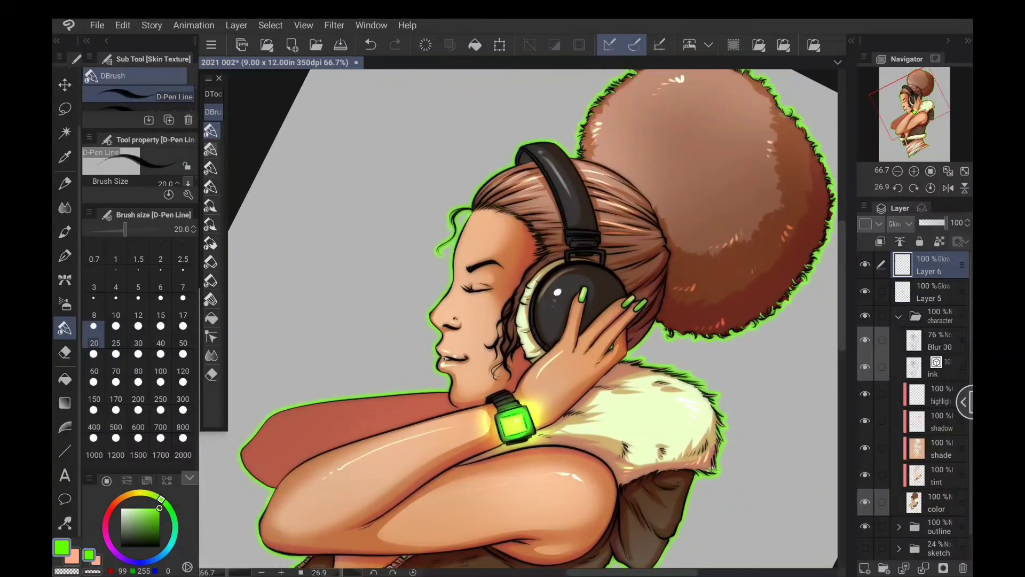
left_click(211, 167)
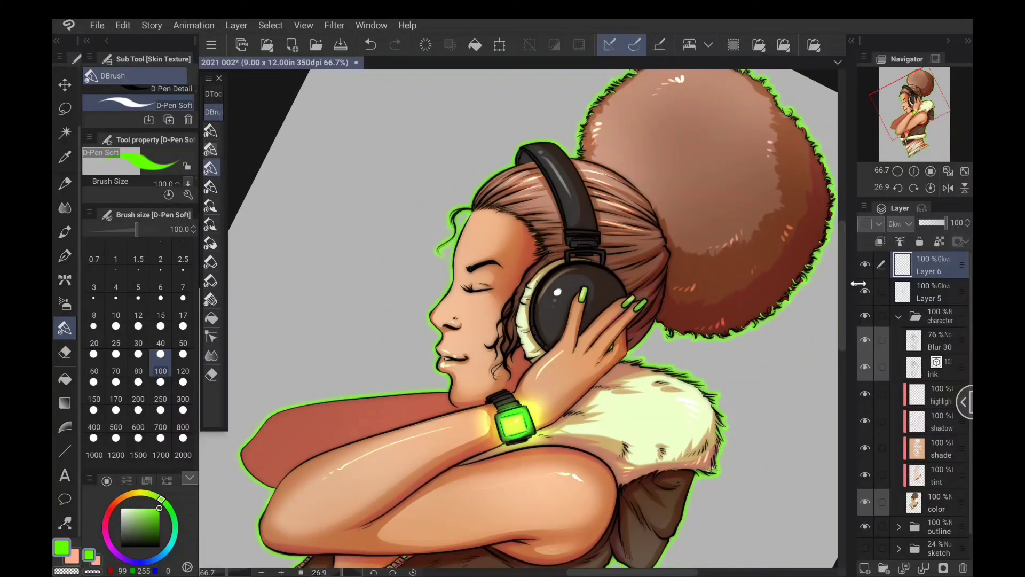
mouse_move(854, 283)
left_mouse_down()
mouse_move(815, 292)
mouse_move(857, 291)
left_mouse_up()
Paint a green glow rim light along the front edges of the forehead and nose and the outer edge of the raised forearm.
left_click_drag(475, 213, 458, 267)
scroll(494, 342, "up", 4)
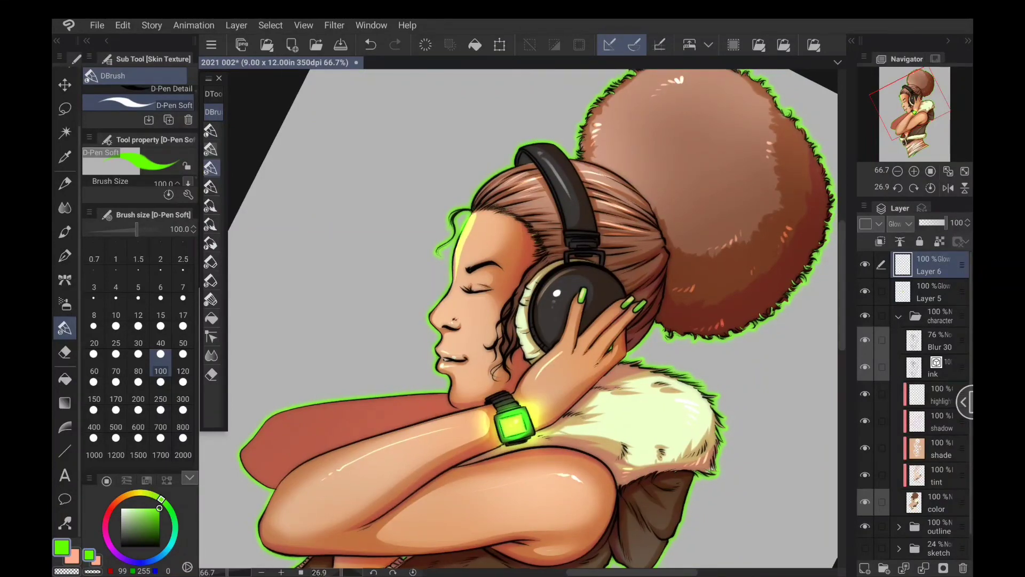
left_click_drag(430, 266, 401, 307)
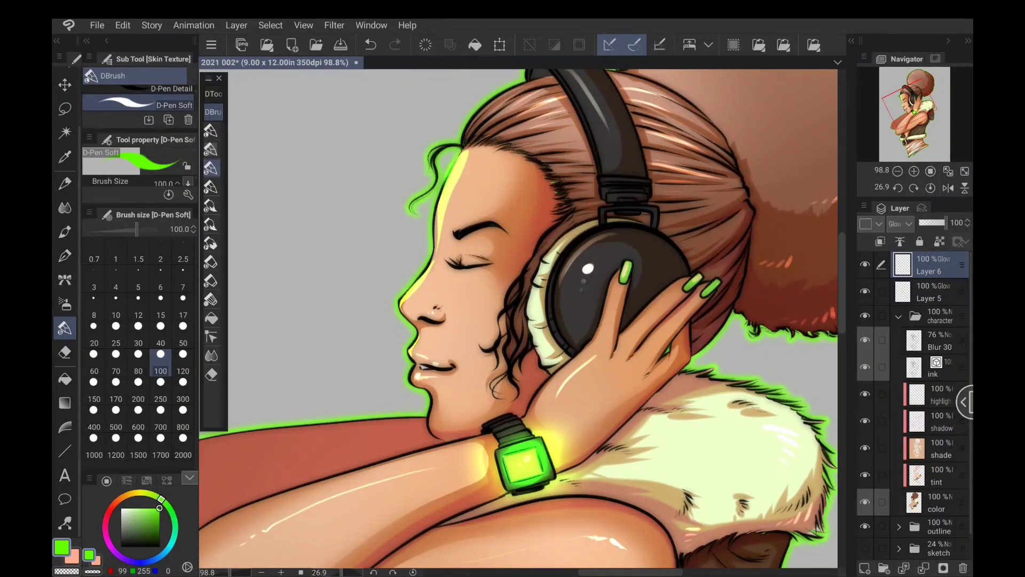
mouse_move(415, 366)
left_mouse_down()
mouse_move(412, 384)
mouse_move(593, 233)
left_mouse_up()
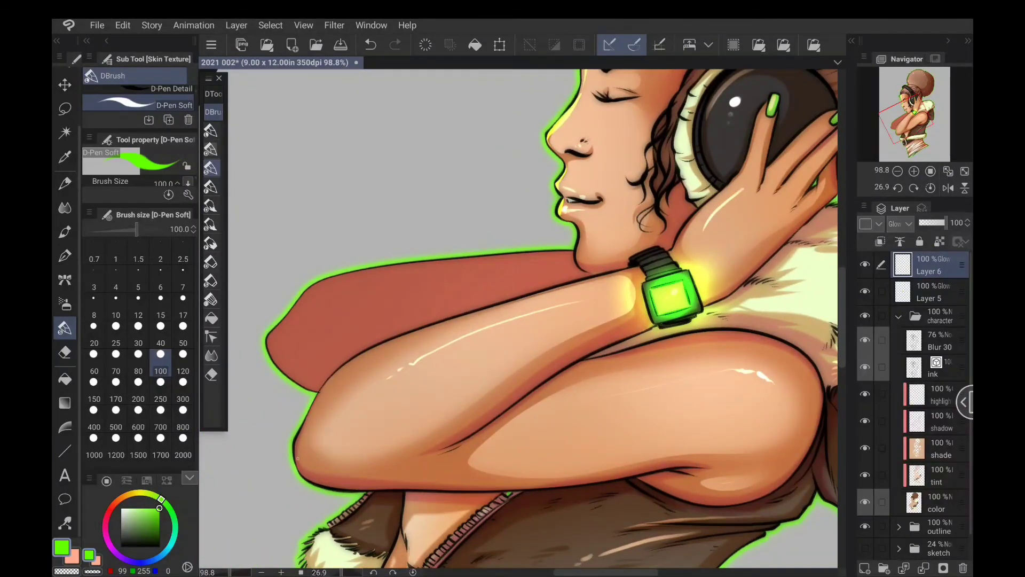
mouse_move(298, 448)
left_mouse_down()
mouse_move(321, 392)
mouse_move(383, 347)
mouse_move(635, 269)
mouse_move(575, 362)
mouse_move(452, 482)
left_mouse_up()
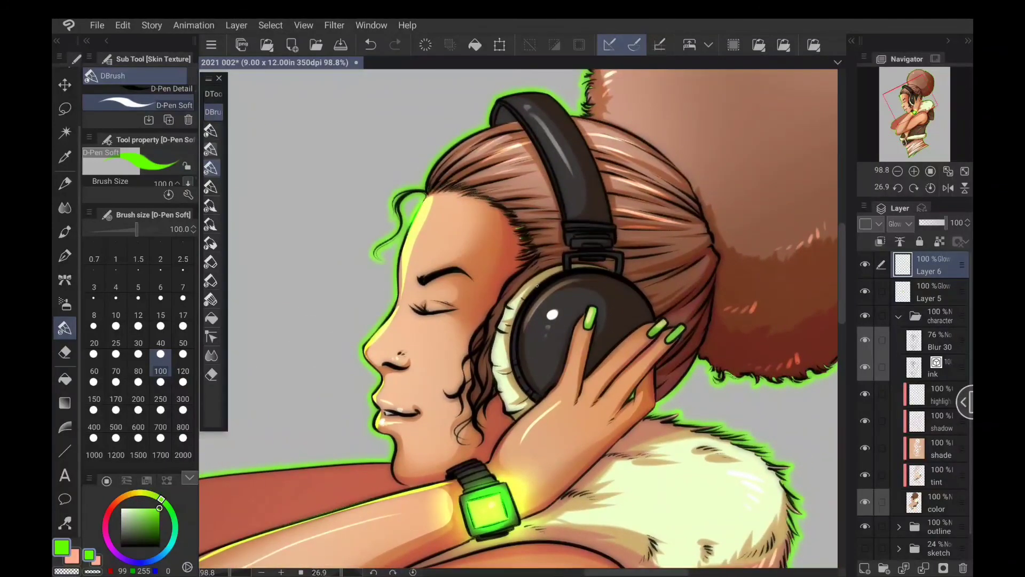
Add green rim light to the ear cup's front edge, front hair strands, headband top and the afro bun's face-side edge.
mouse_move(553, 282)
left_mouse_down()
mouse_move(528, 310)
mouse_move(519, 352)
mouse_move(536, 385)
left_mouse_up()
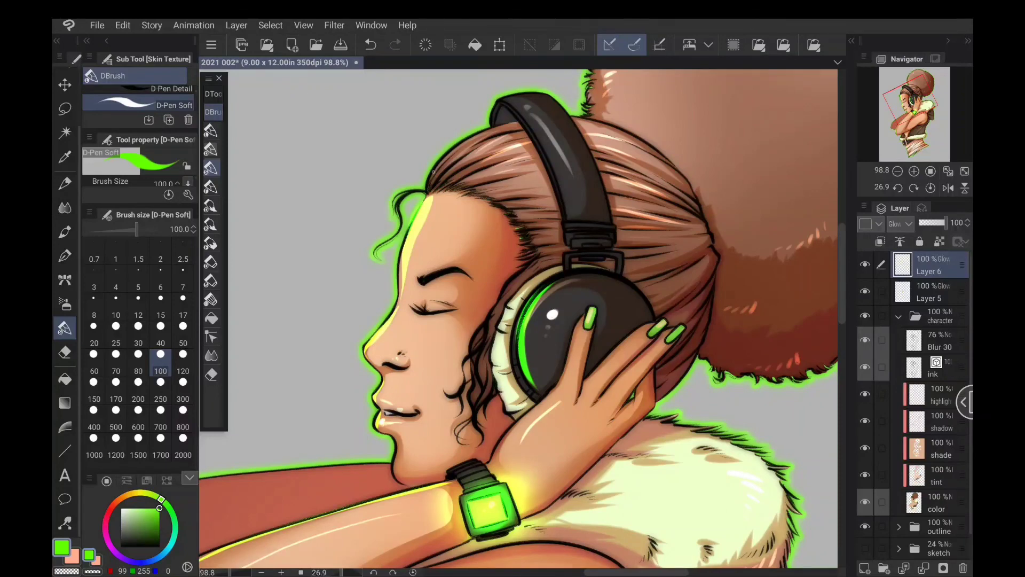
mouse_move(429, 187)
left_mouse_down()
mouse_move(437, 164)
mouse_move(493, 127)
left_mouse_up()
left_click_drag(437, 181, 467, 155)
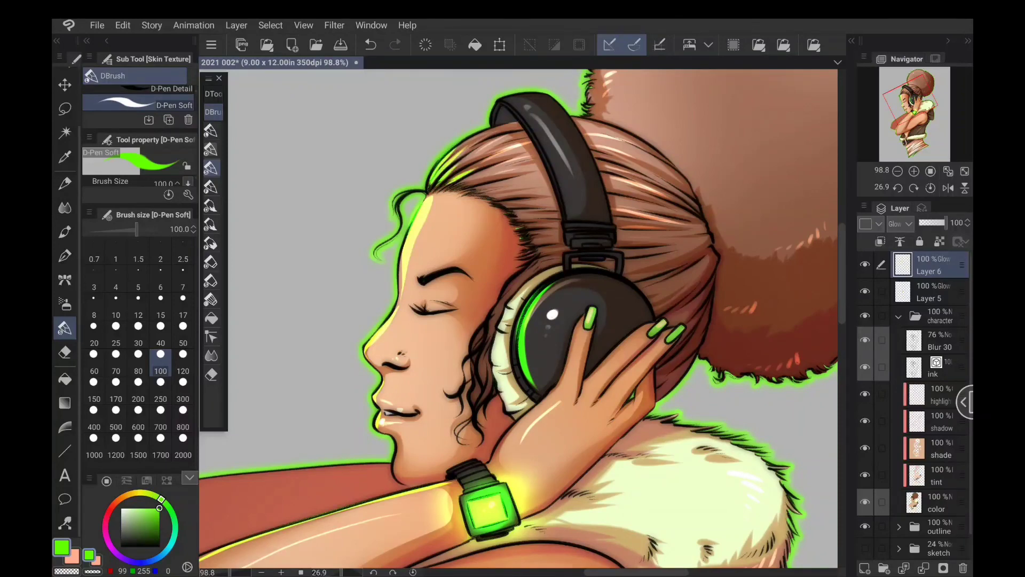
mouse_move(518, 320)
left_mouse_down()
mouse_move(519, 419)
mouse_move(480, 446)
left_mouse_up()
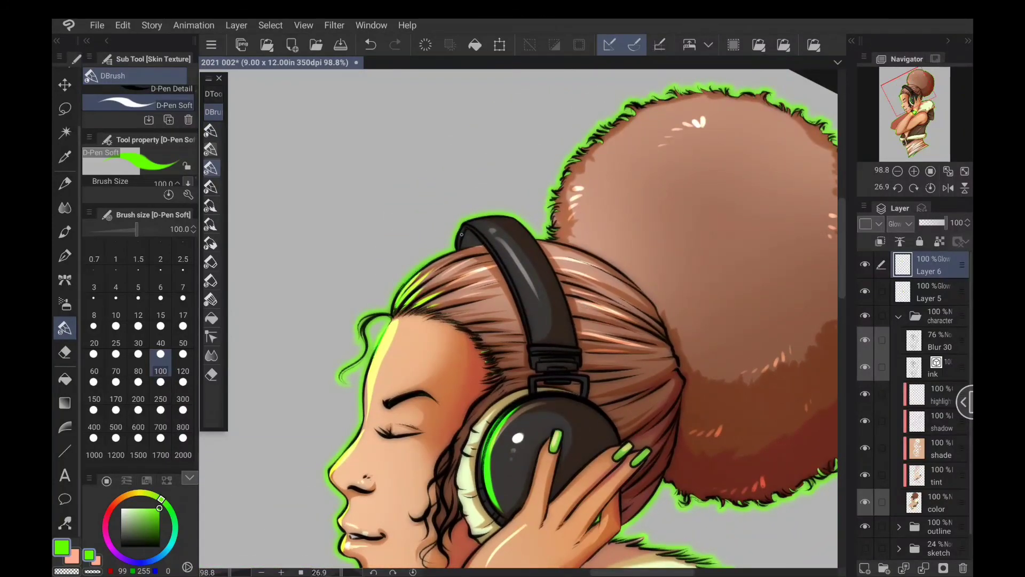
left_click_drag(470, 222, 511, 217)
mouse_move(622, 124)
left_mouse_down()
mouse_move(567, 187)
mouse_move(560, 241)
left_mouse_up()
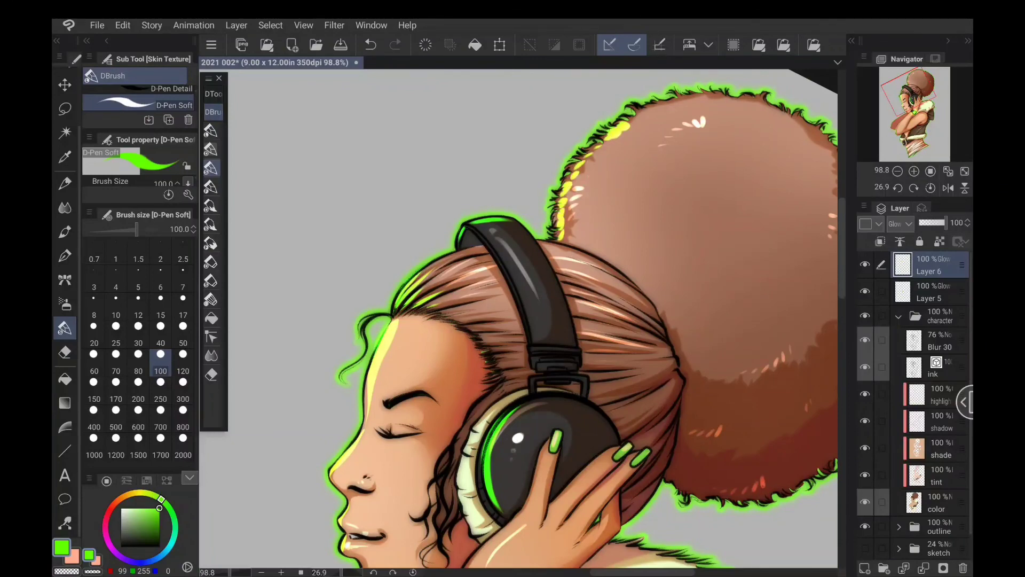
left_click_drag(630, 119, 699, 98)
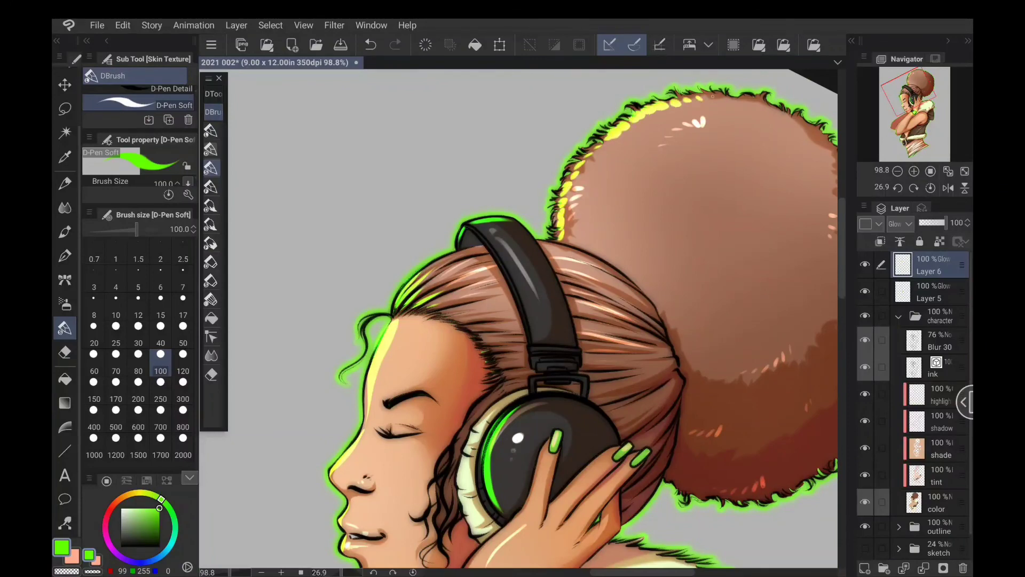
Paint green rim light along the edge of the raised hand and on the front ends of the vest's lower fur trim.
left_click_drag(534, 374, 622, 123)
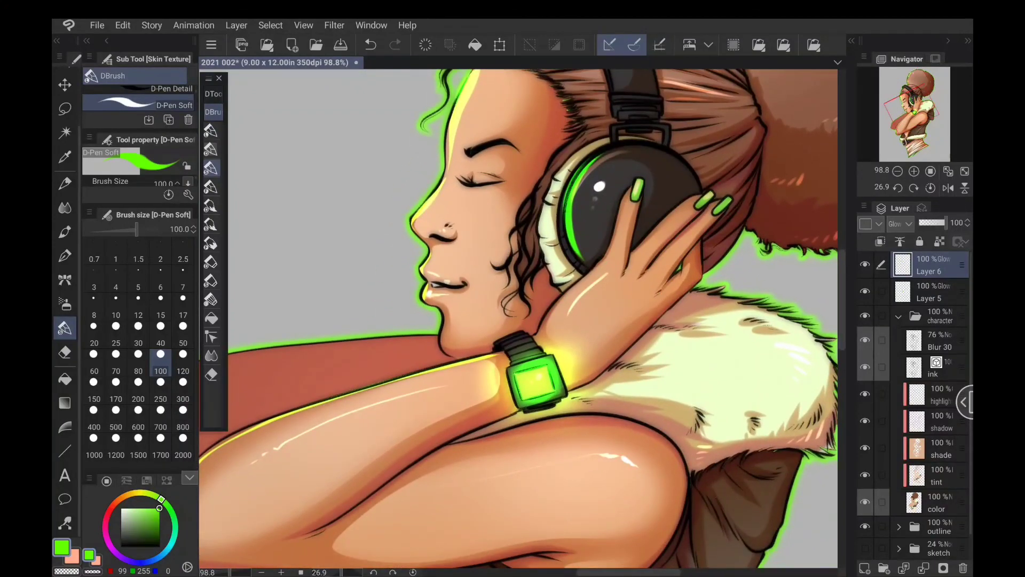
left_click_drag(596, 269, 542, 328)
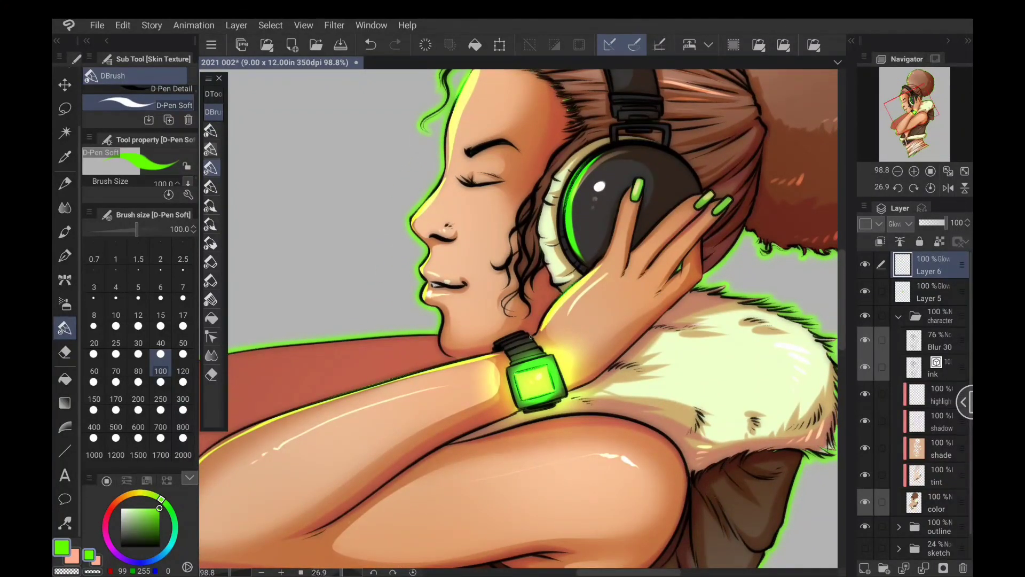
left_click_drag(534, 379, 718, 139)
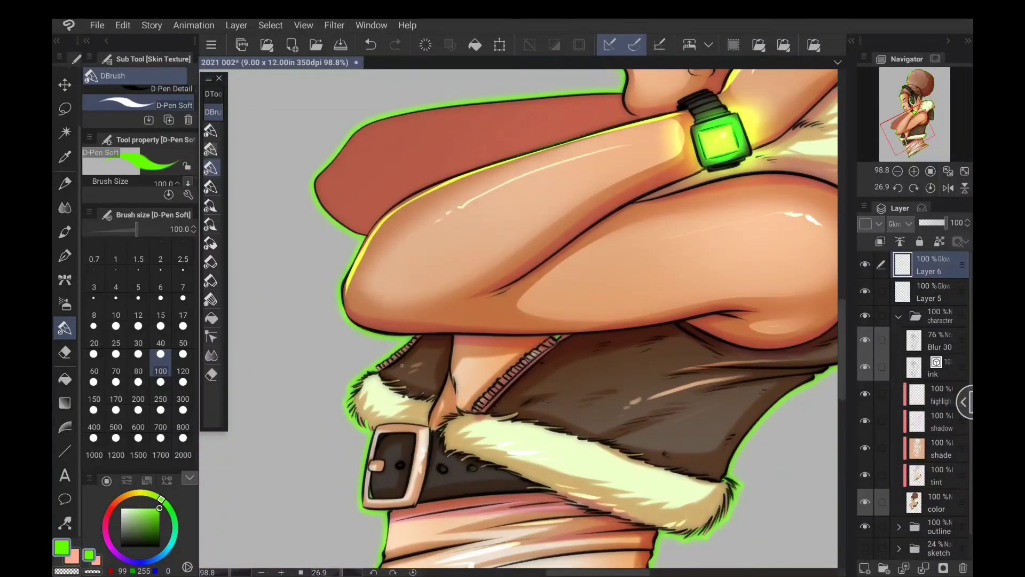
mouse_move(368, 382)
left_mouse_down()
mouse_move(354, 399)
mouse_move(363, 419)
left_mouse_up()
left_click_drag(474, 416, 445, 444)
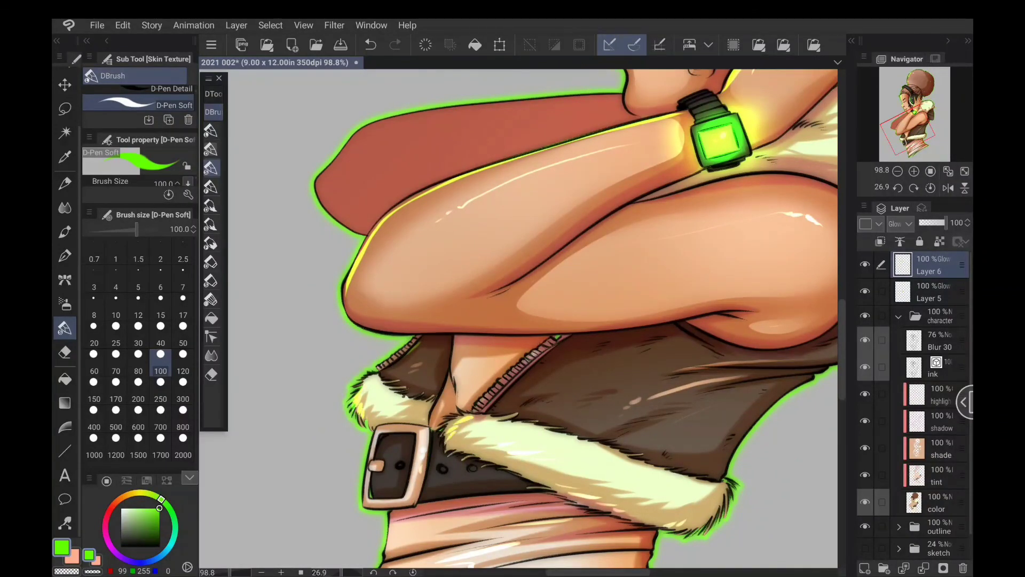
Add green rim light to the belt buckle and the front edge of the shirt, and collapse the character folder.
left_click_drag(534, 427, 635, 278)
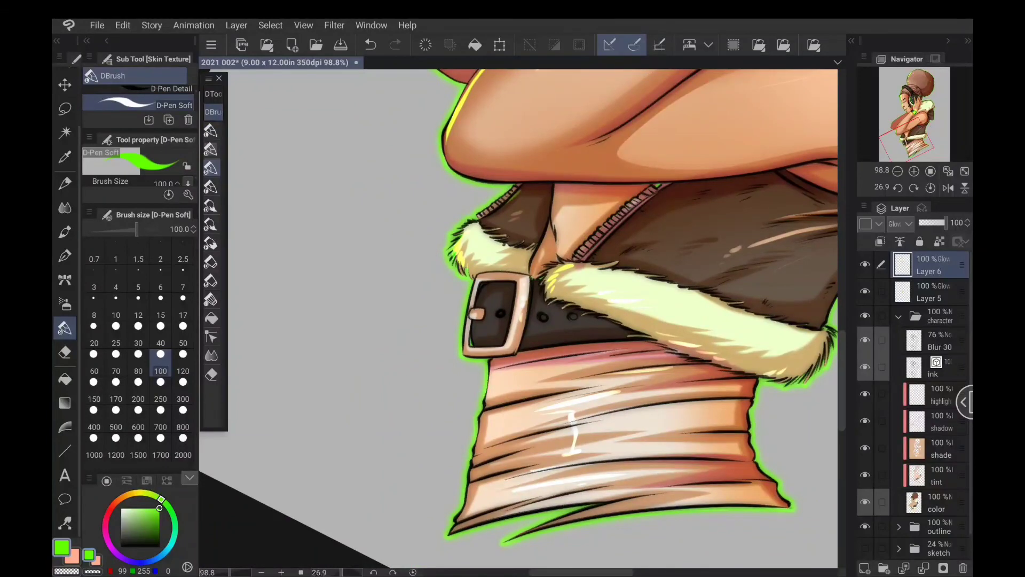
left_click_drag(470, 321, 468, 337)
mouse_move(484, 286)
left_mouse_down()
mouse_move(477, 339)
mouse_move(476, 324)
mouse_move(477, 342)
mouse_move(489, 341)
mouse_move(490, 399)
mouse_move(459, 518)
left_mouse_up()
scroll(571, 373, "down", 5)
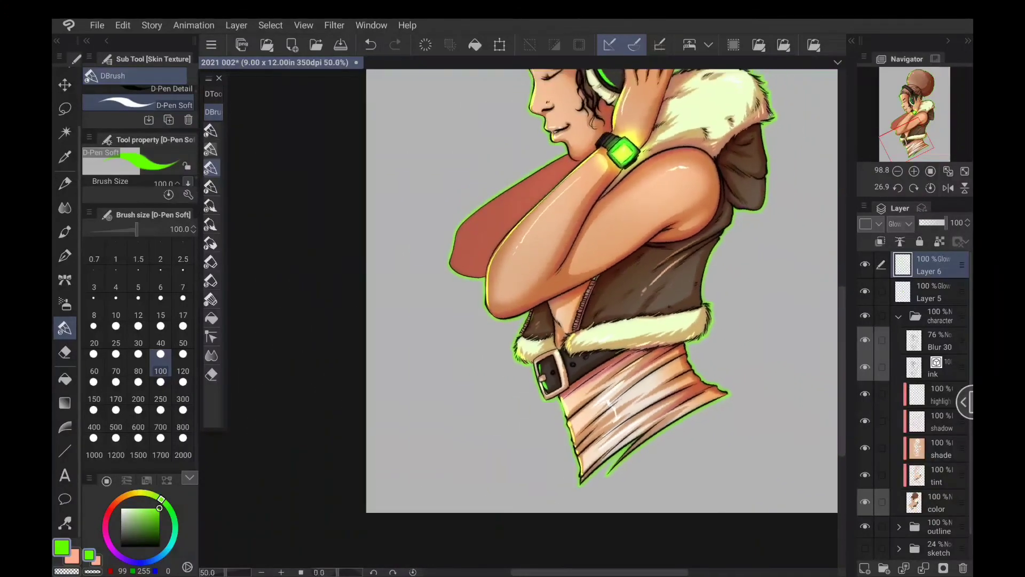
scroll(571, 299, "down", 2)
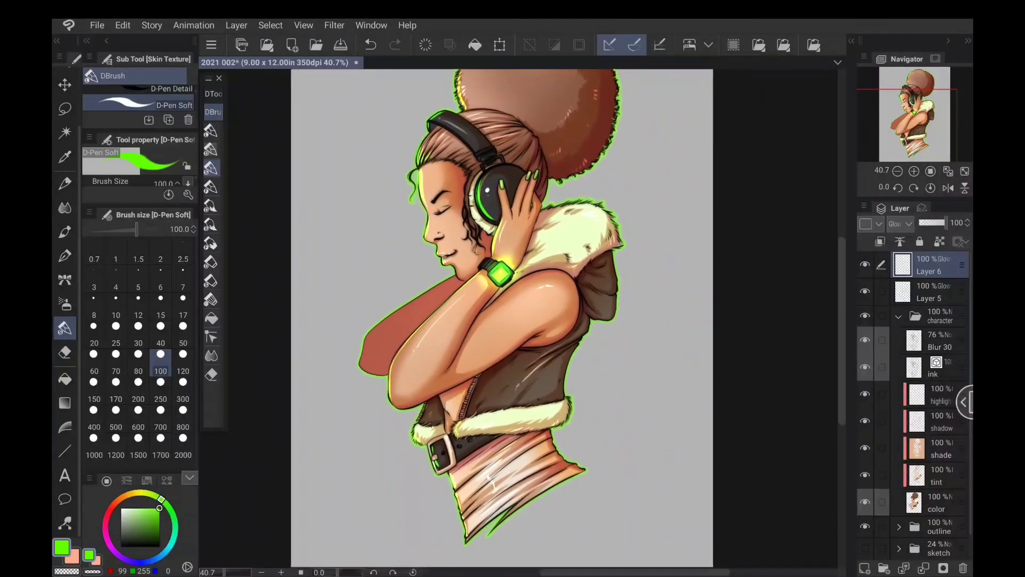
scroll(518, 299, "down", 1)
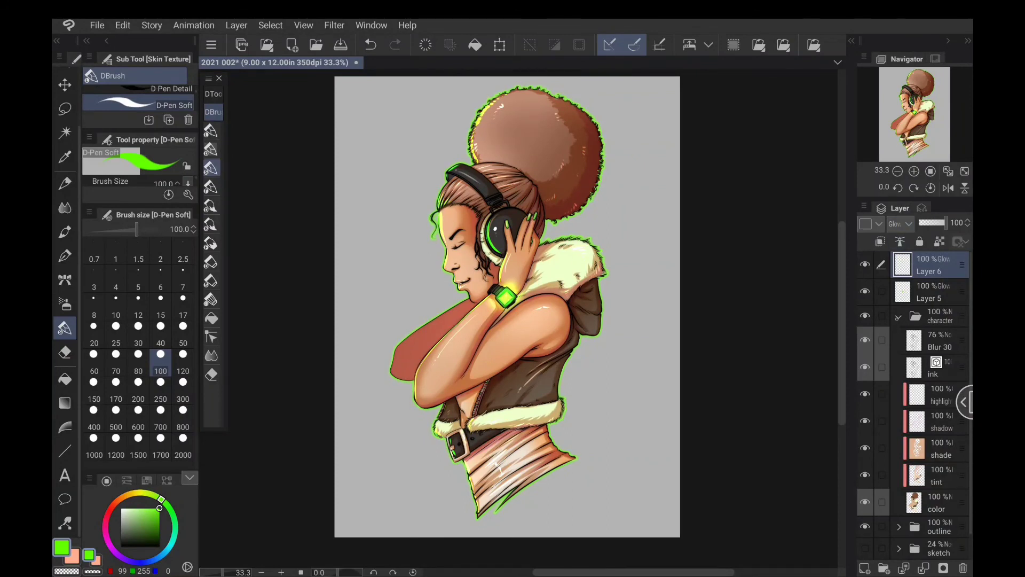
left_click(898, 317)
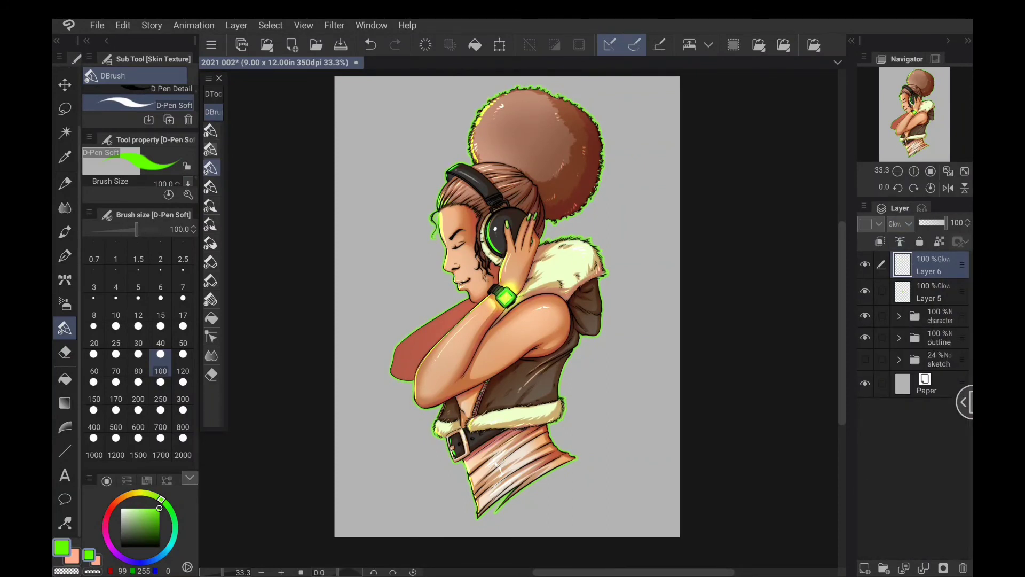
Create a new folder directly above the Paper layer and add a new raster layer inside it.
left_click(932, 387)
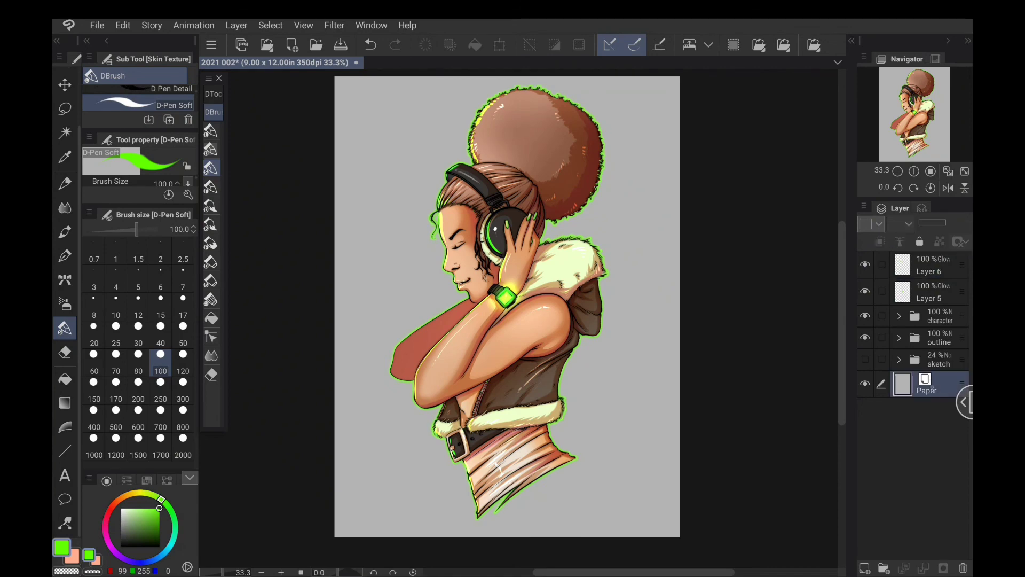
left_click(884, 568)
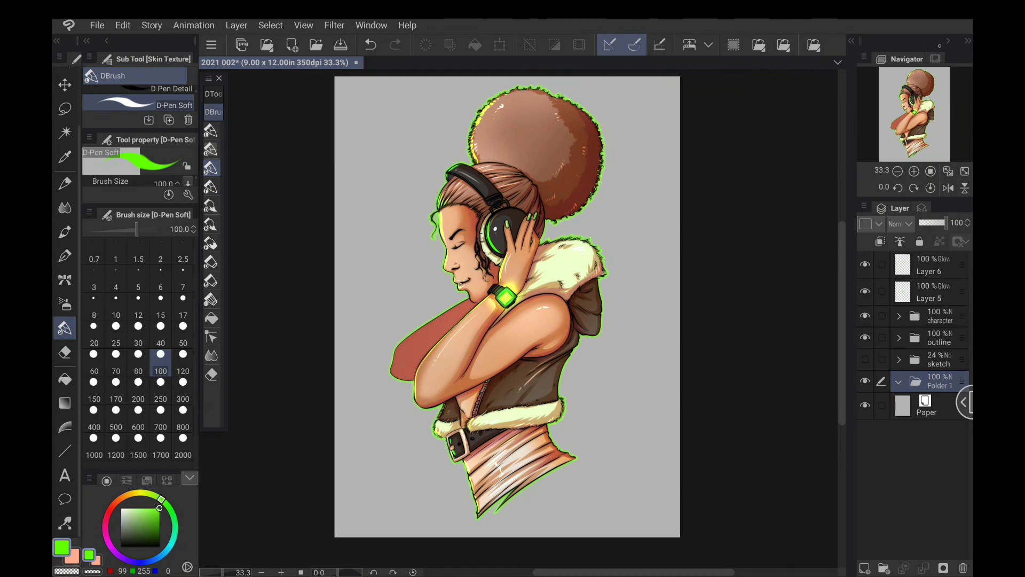
left_click(899, 316)
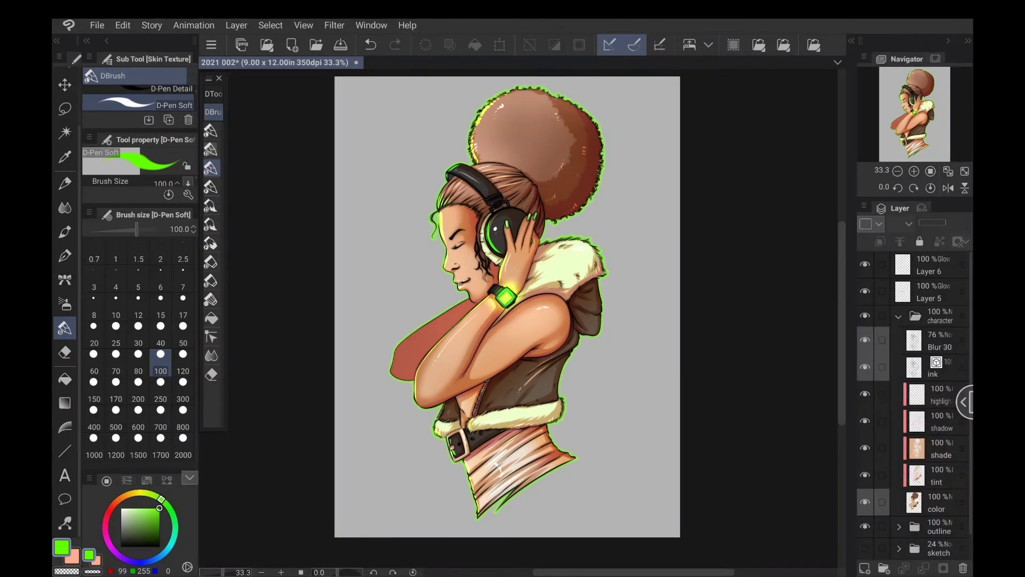
left_click(899, 316)
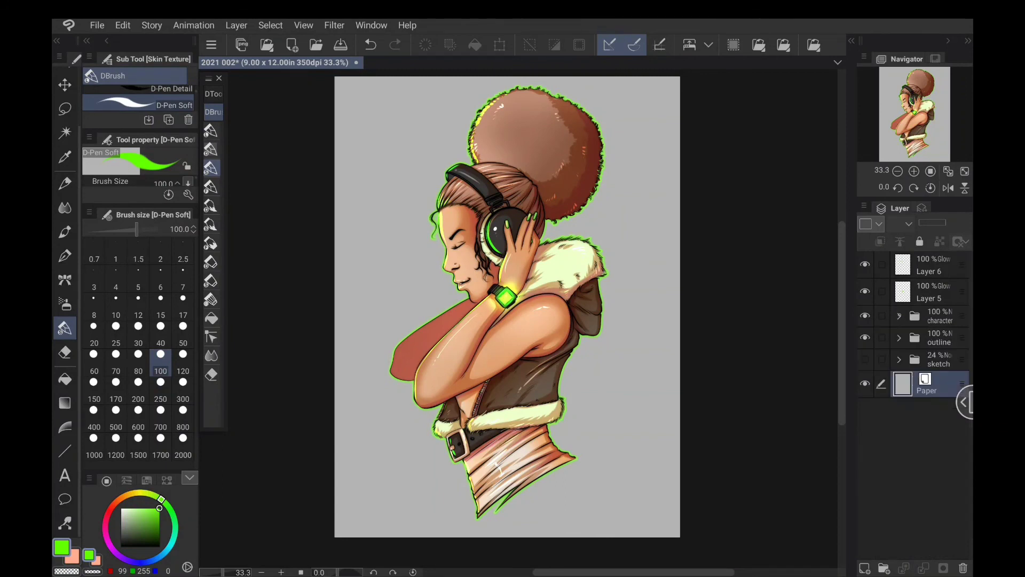
left_click(883, 568)
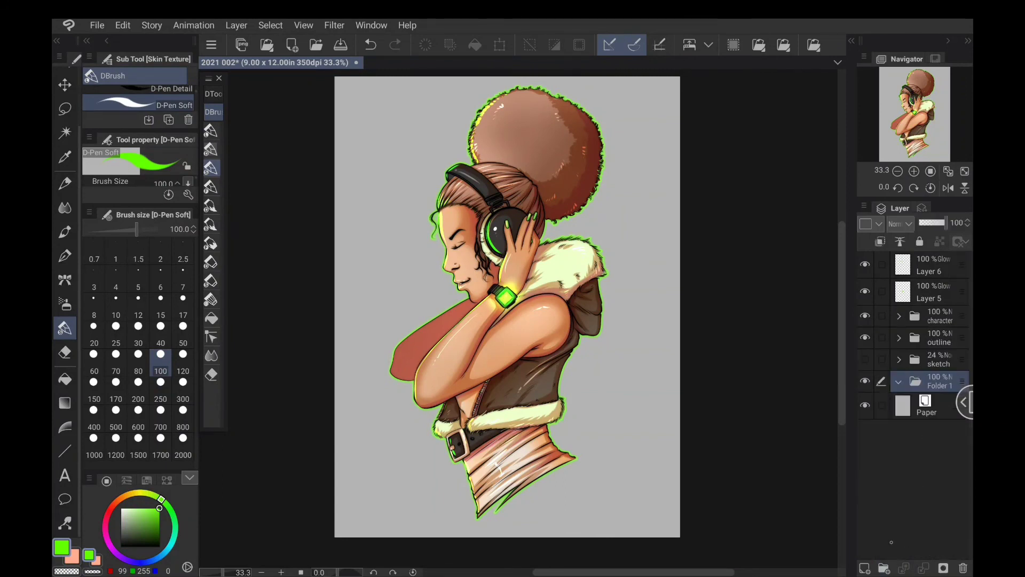
left_click(865, 567)
Shade the background with dark grey (RGB 64, 64, 64) foreground-to-transparent gradients fading from the canvas's upper and lower edges towards the middle.
left_click(121, 536)
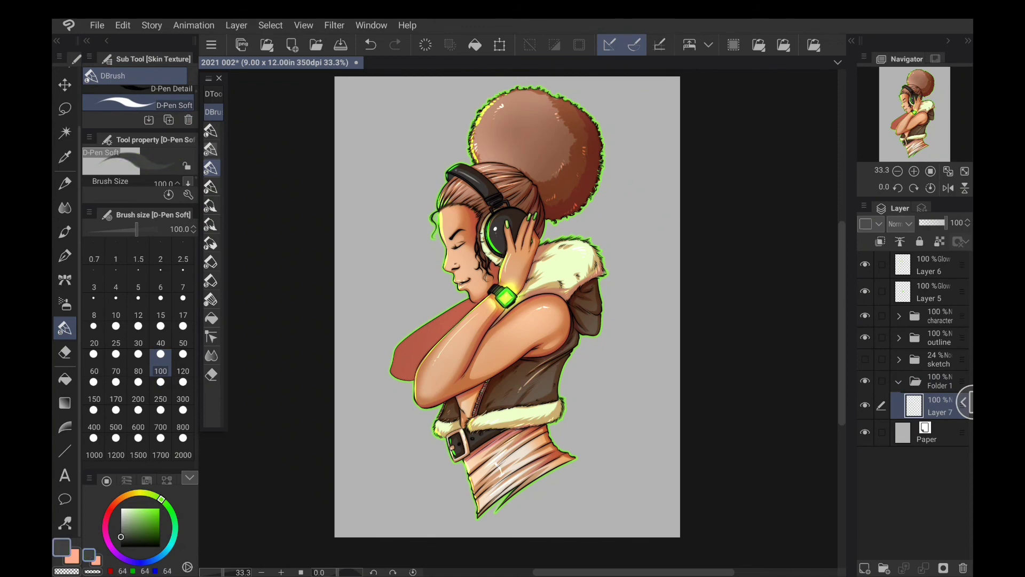
left_click(64, 403)
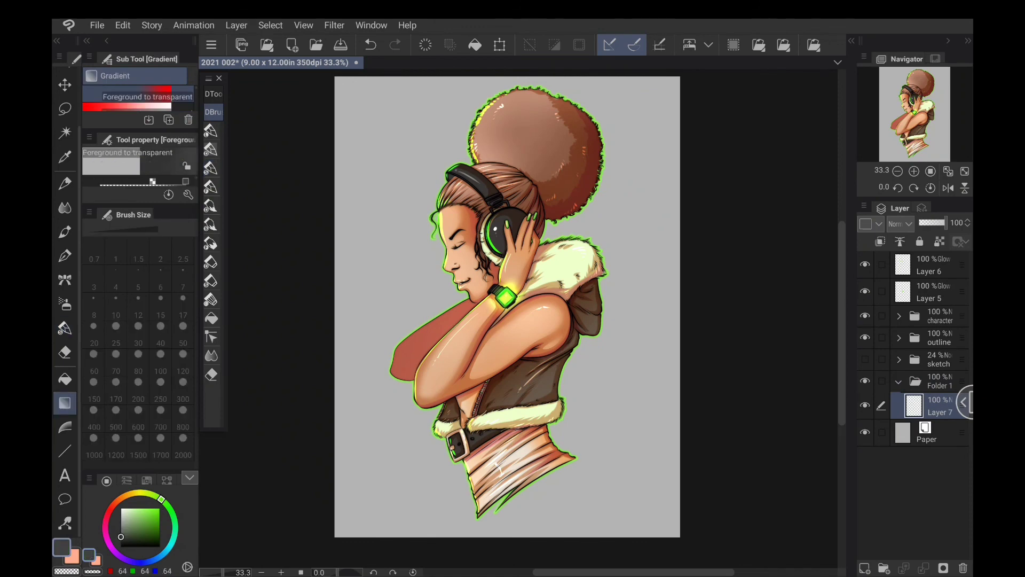
scroll(571, 319, "down", 2)
scroll(598, 320, "down", 1)
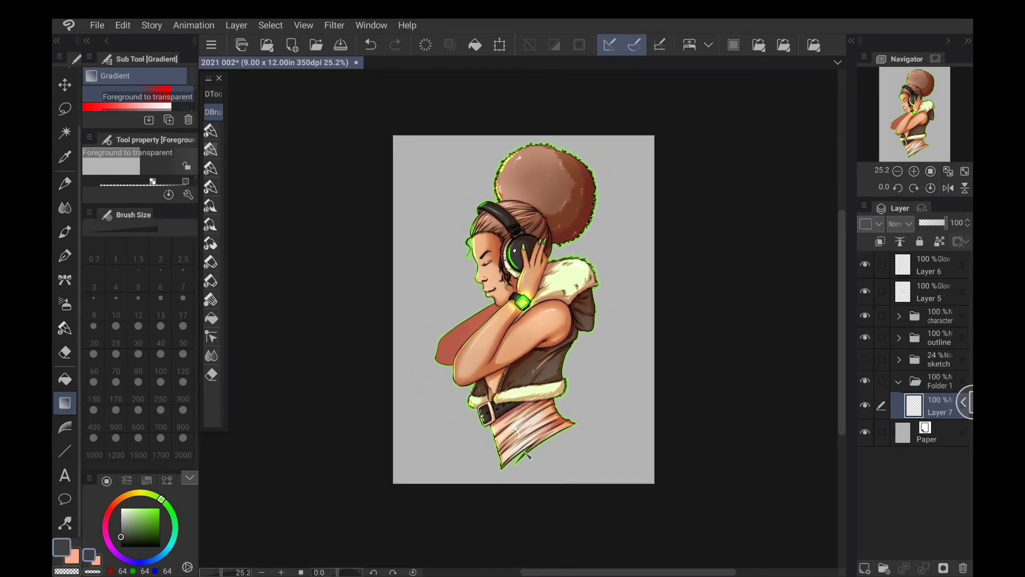
left_click_drag(522, 483, 520, 120)
left_click_drag(527, 534, 524, 252)
scroll(524, 310, "down", 3)
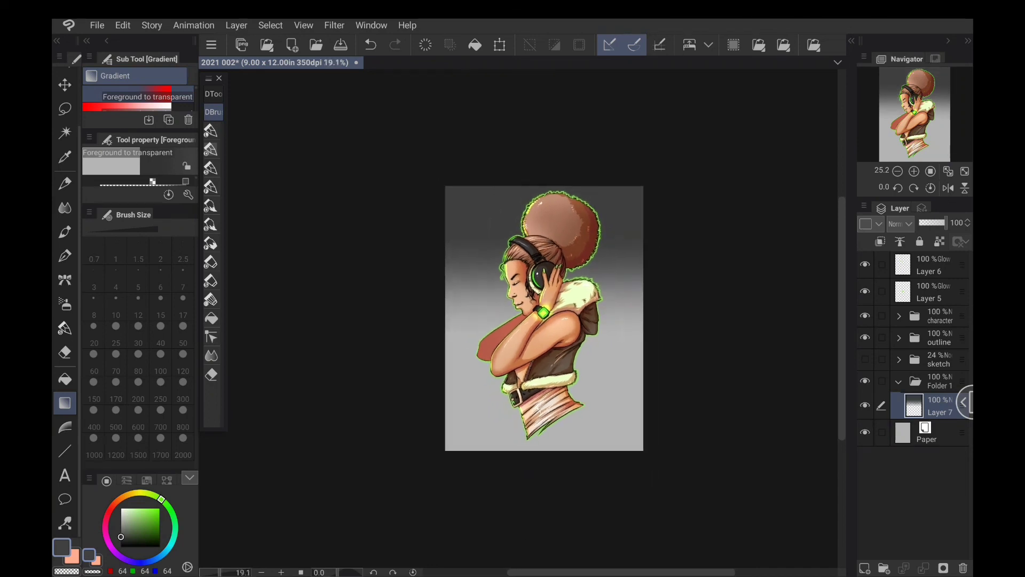
left_click_drag(521, 90, 518, 494)
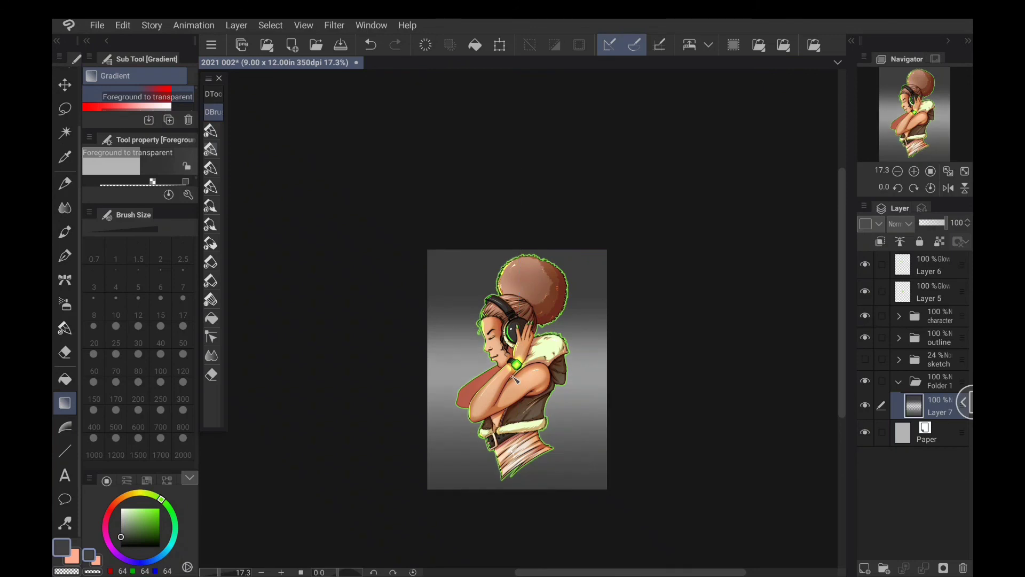
left_click_drag(520, 186, 526, 497)
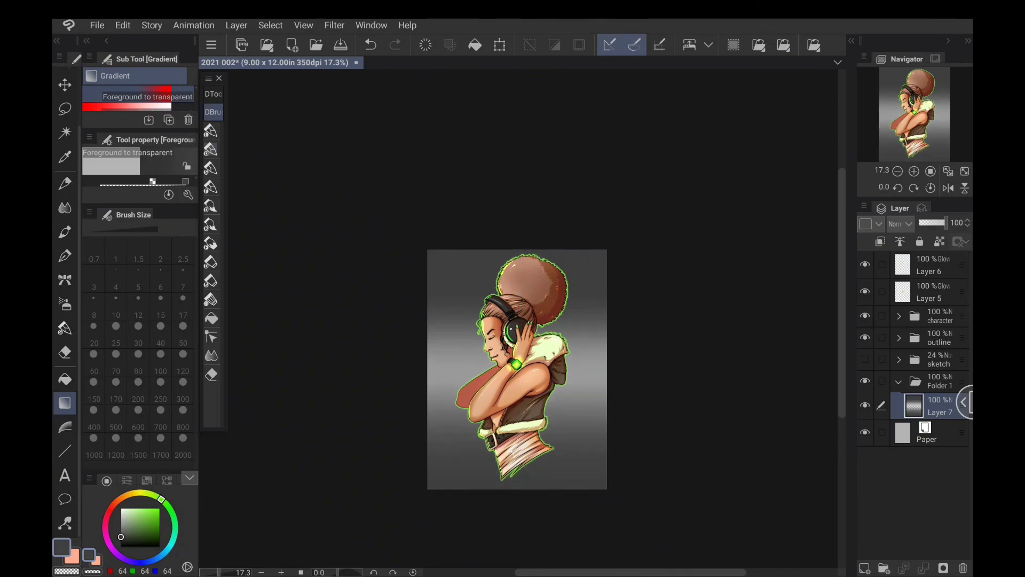
Deepen the background's upper and lower ends with near-black gradients, using RGB 34, 34, 34 and 34, 38, 31.
left_click_drag(122, 537, 118, 542)
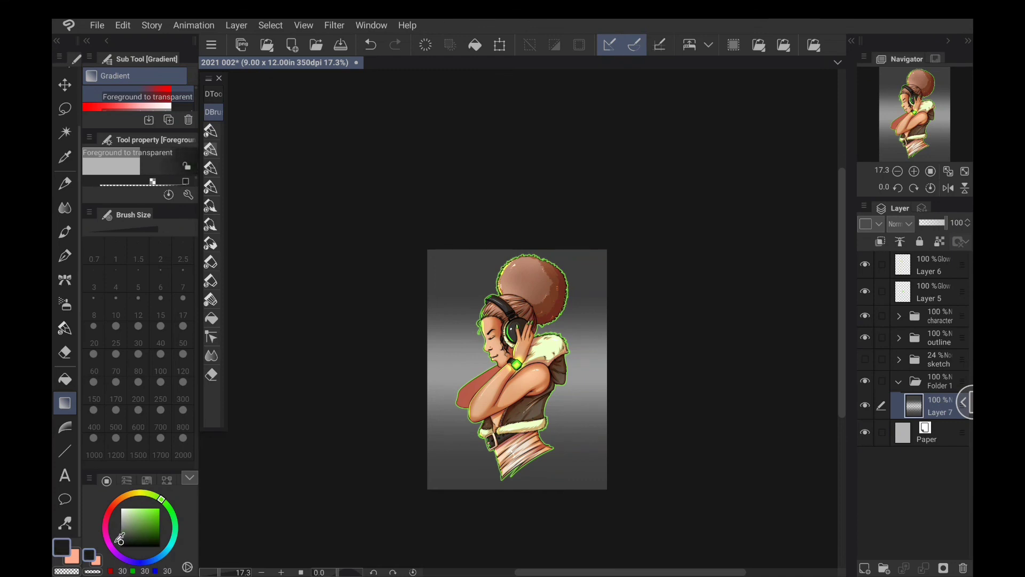
left_click_drag(526, 255, 526, 539)
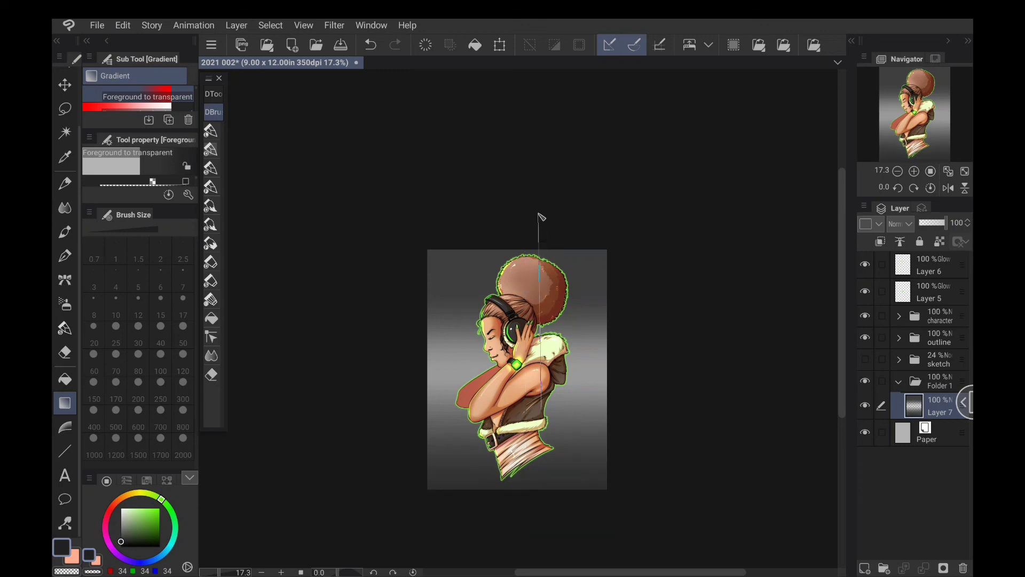
left_click(128, 541)
left_click_drag(539, 83, 533, 536)
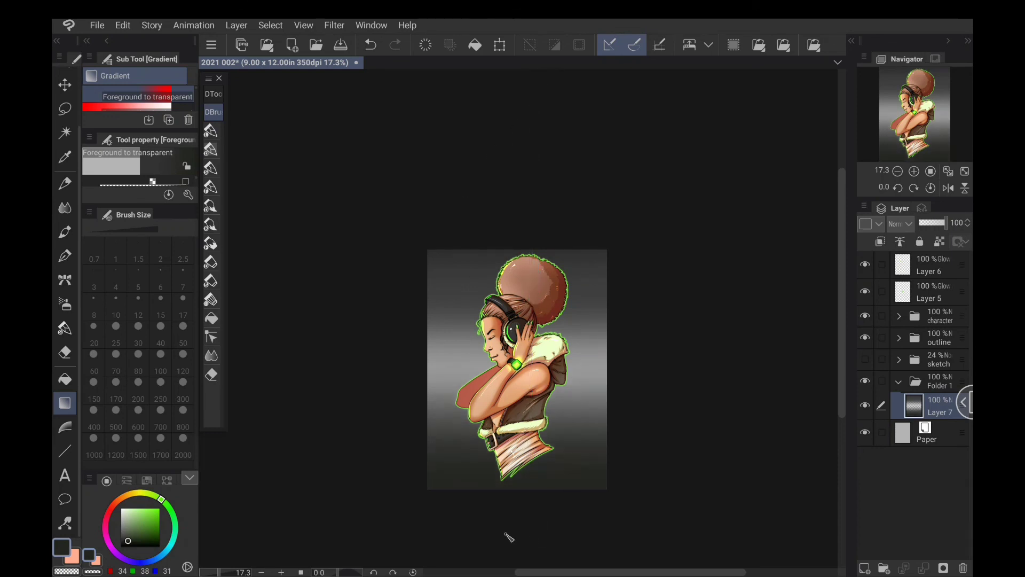
key("ctrl+minus")
key("ctrl+minus")
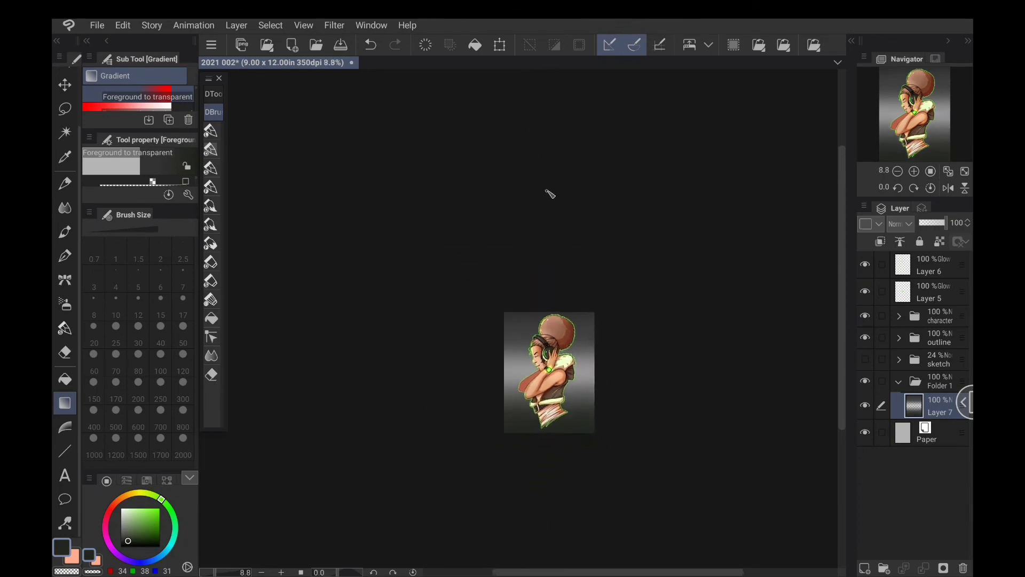
left_click_drag(548, 178, 563, 445)
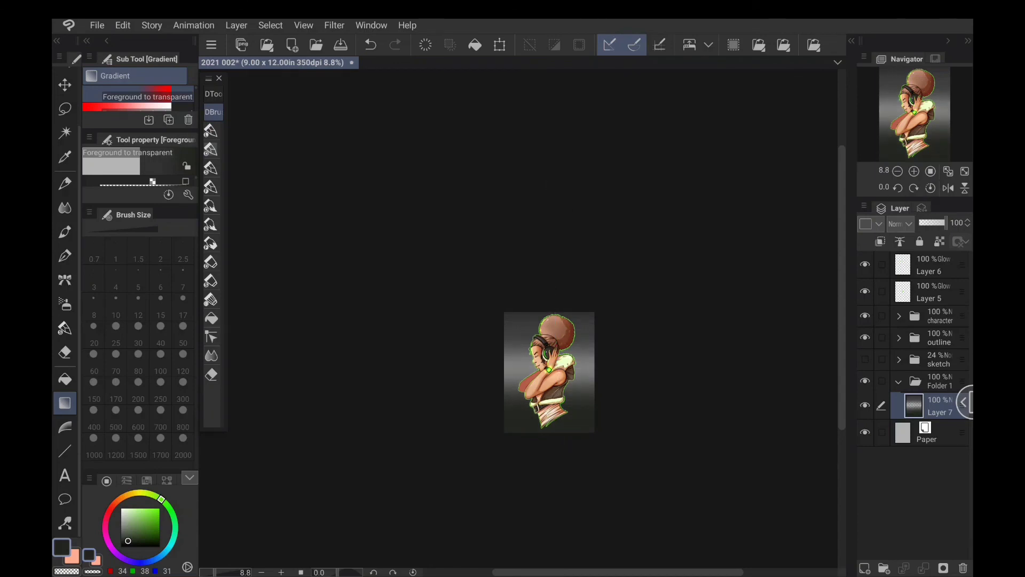
scroll(563, 445, "up", 5)
scroll(479, 327, "up", 2)
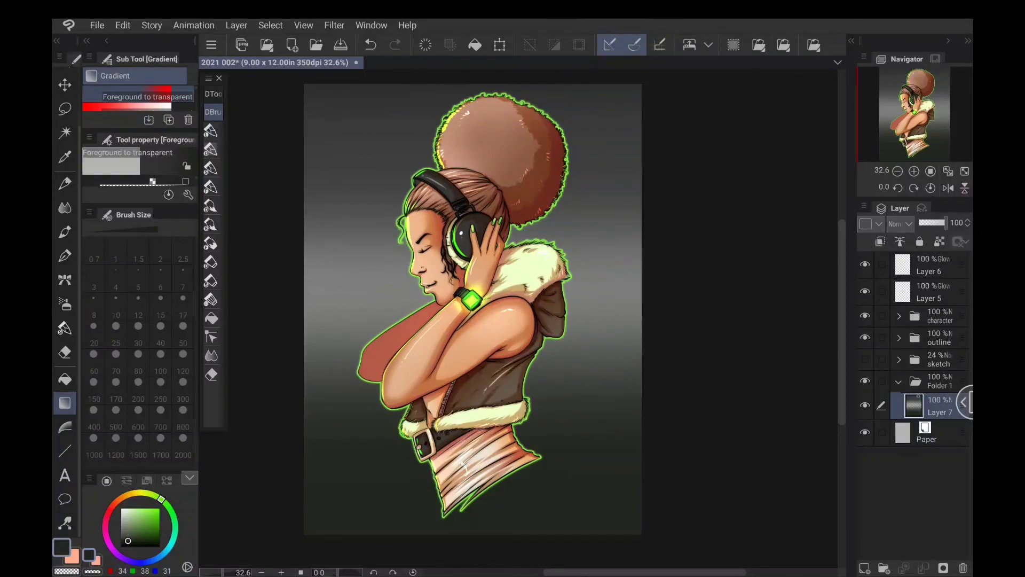
Add a new layer above the background gradient layer and set its blending mode to Glow dodge.
left_click(864, 568)
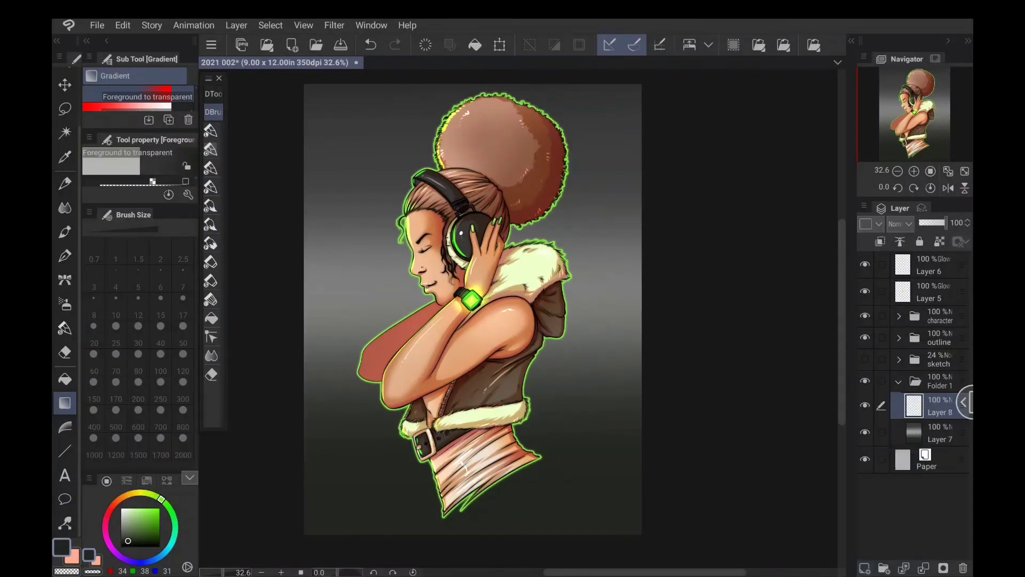
left_click(900, 224)
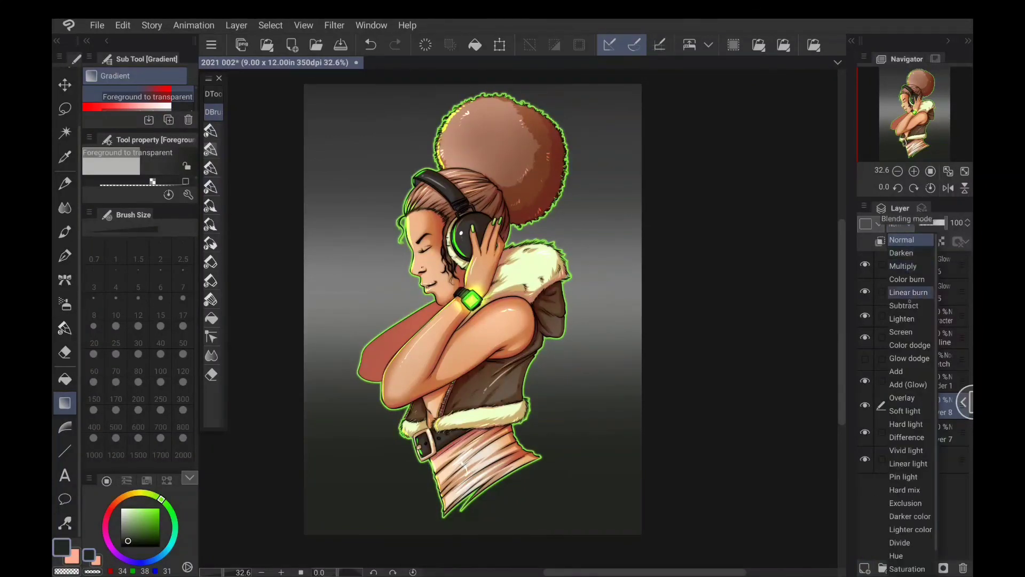
left_click(909, 358)
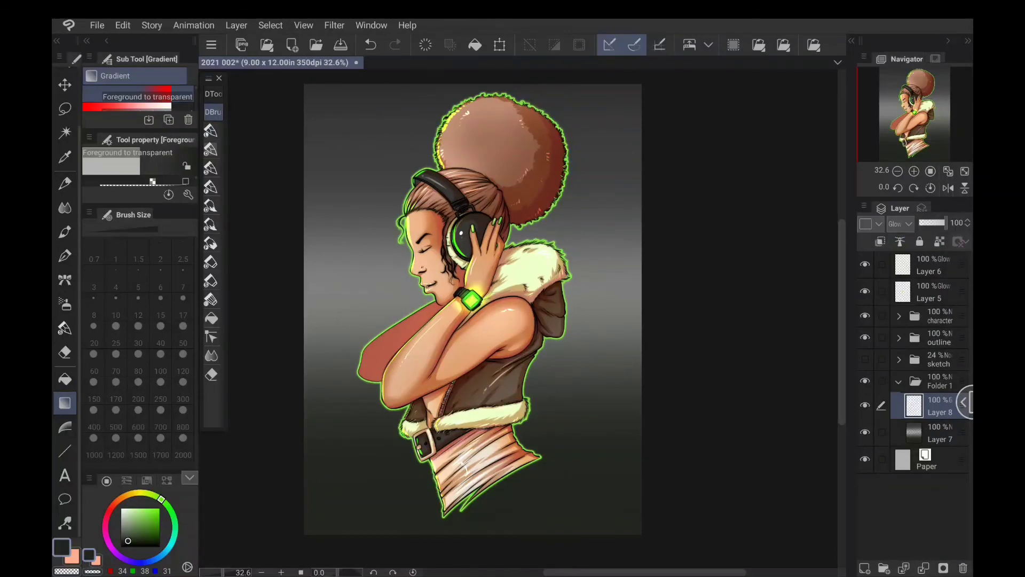
Draw a bright green heartbeat line across the background on both sides of the woman with the D-Pen Soft brush at size 100.
left_click(211, 187)
left_click(211, 167)
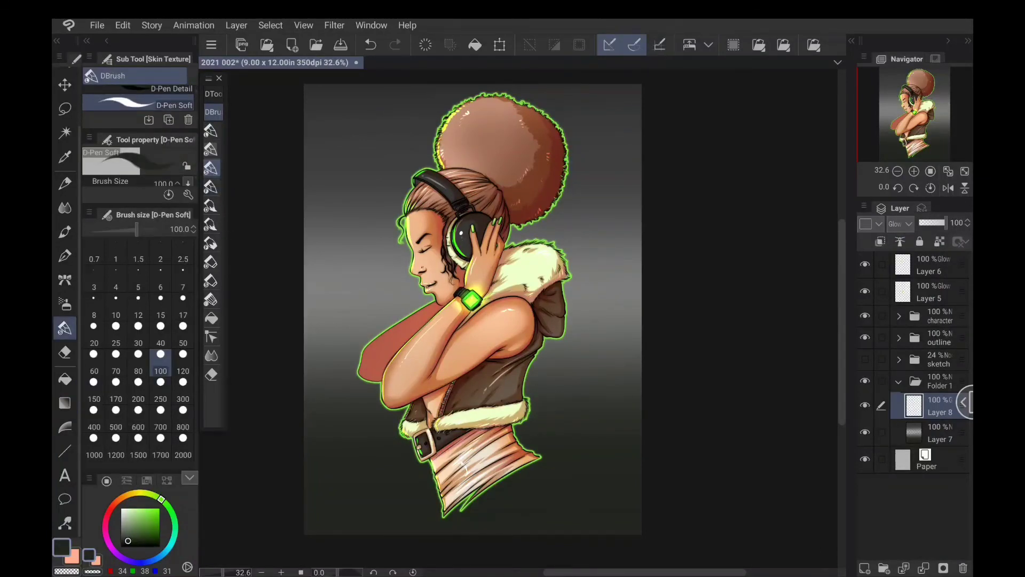
left_click(159, 508)
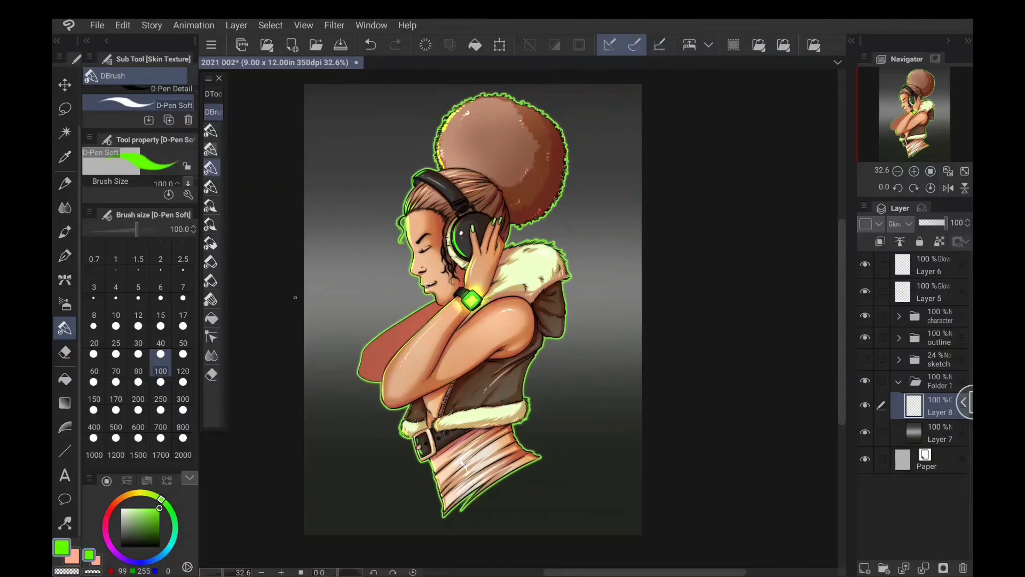
mouse_move(309, 292)
left_mouse_down()
mouse_move(333, 298)
mouse_move(344, 253)
mouse_move(350, 359)
mouse_move(362, 292)
mouse_move(392, 297)
mouse_move(399, 270)
mouse_move(401, 318)
mouse_move(409, 293)
left_mouse_up()
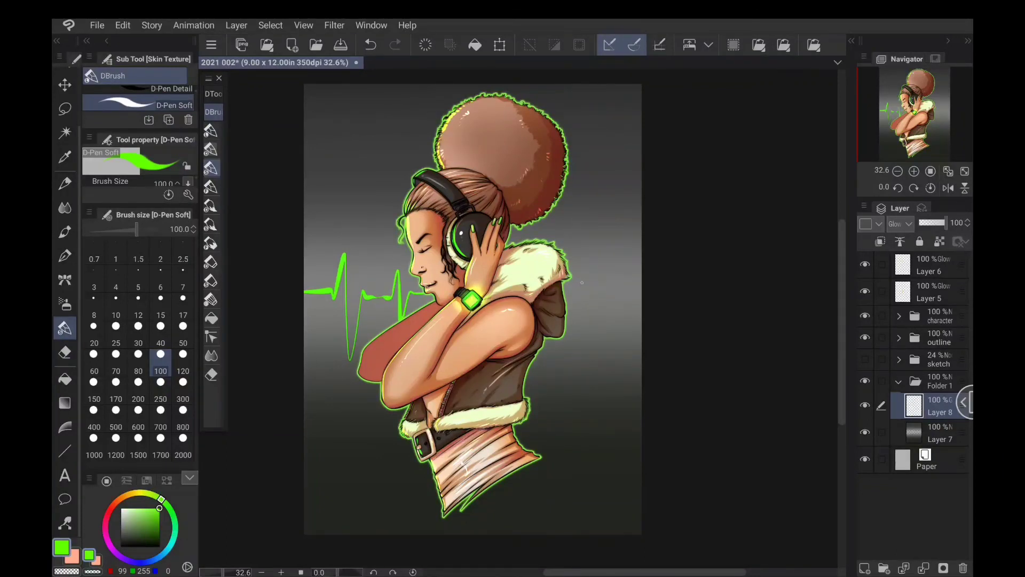
mouse_move(564, 292)
left_mouse_down()
mouse_move(583, 279)
mouse_move(591, 227)
mouse_move(592, 380)
mouse_move(603, 286)
mouse_move(608, 308)
mouse_move(642, 298)
left_mouse_up()
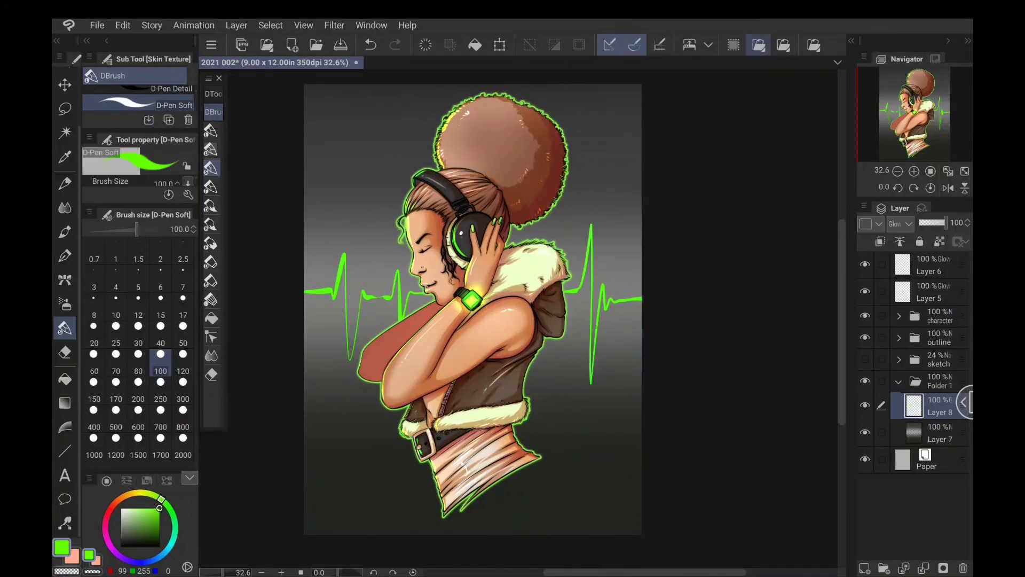
Add a Blur 30 layer above the heartbeat line's layer and apply a Gaussian blur with strength 47.25.
left_click(759, 45)
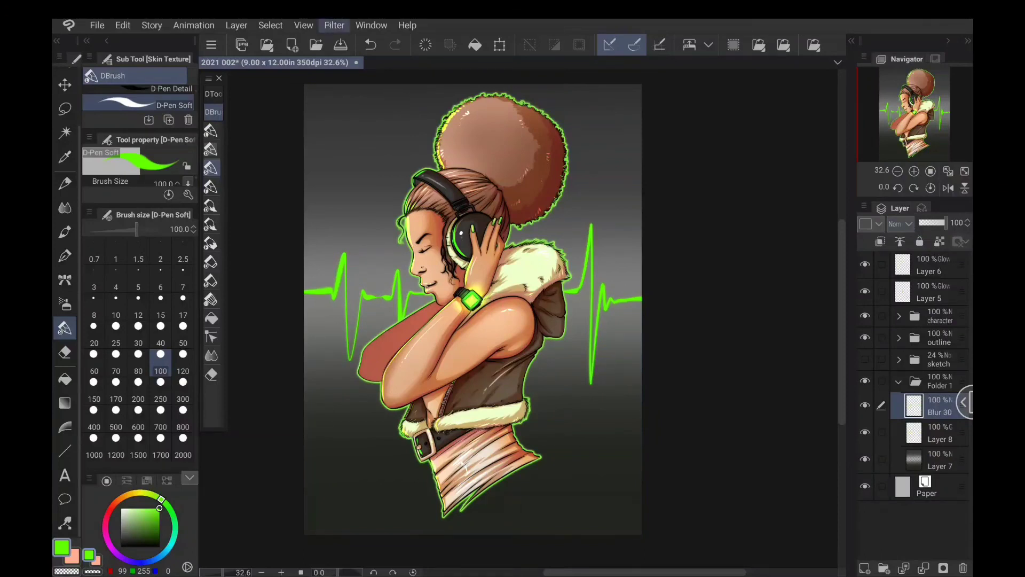
left_click(334, 25)
mouse_move(381, 42)
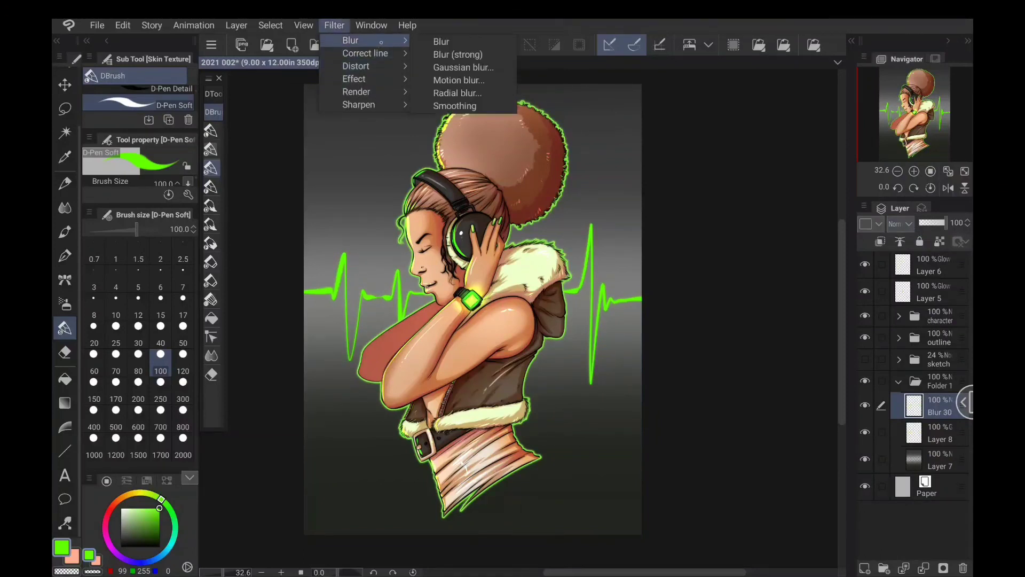
left_click(462, 67)
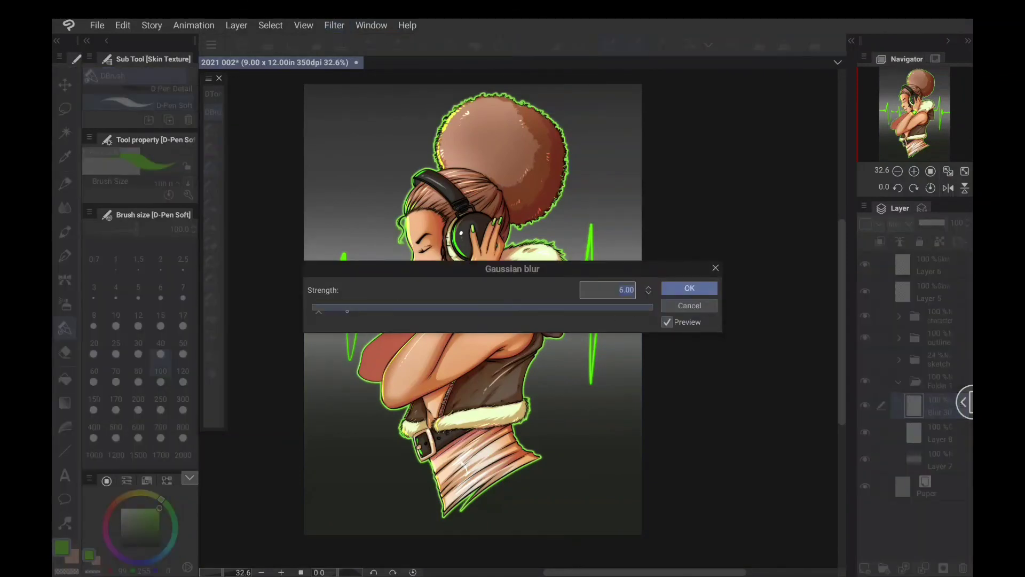
left_click_drag(319, 310, 390, 312)
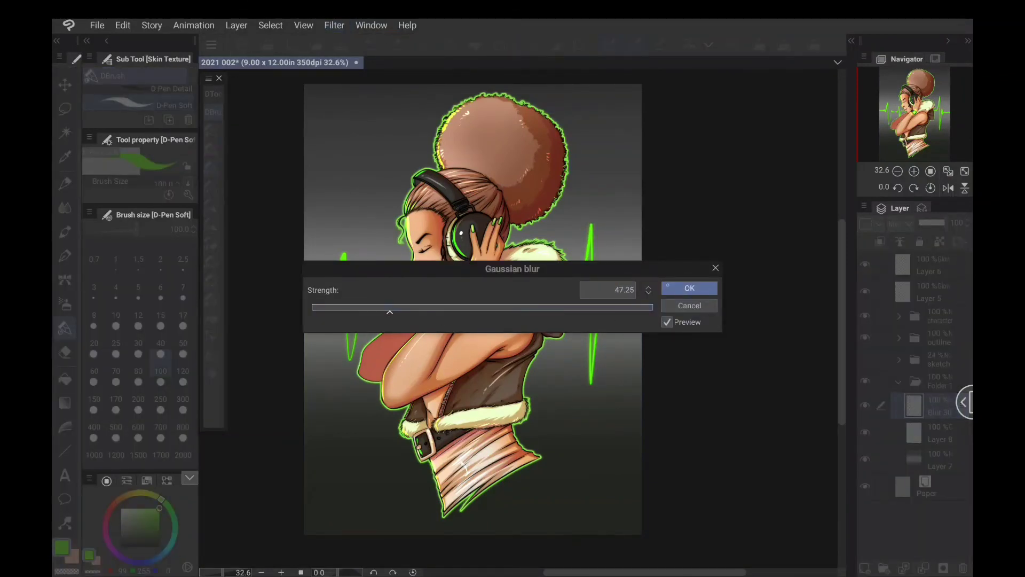
left_click(667, 286)
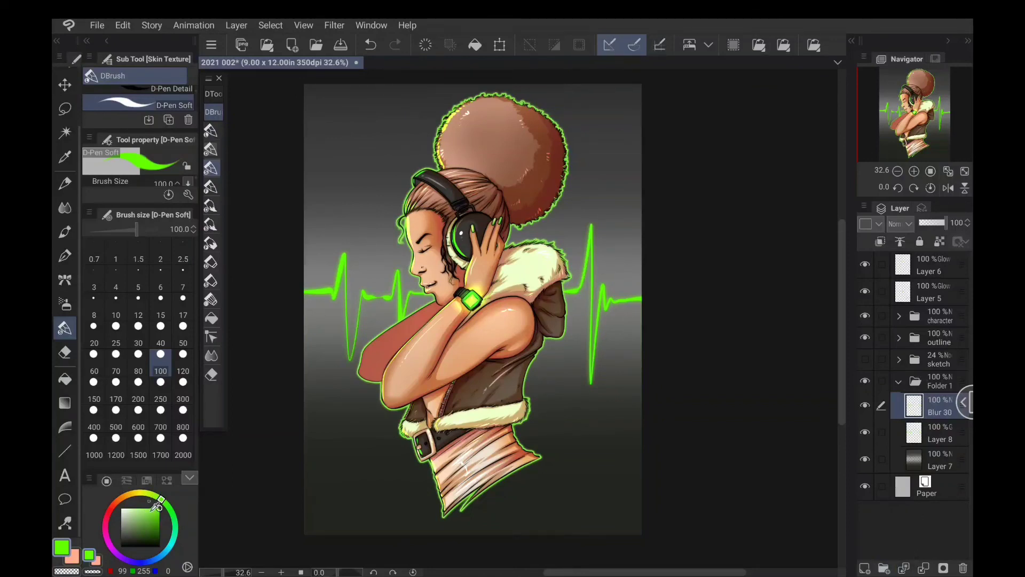
Set up the Ellipse figure tool with a brush size of 20.
left_click(65, 451)
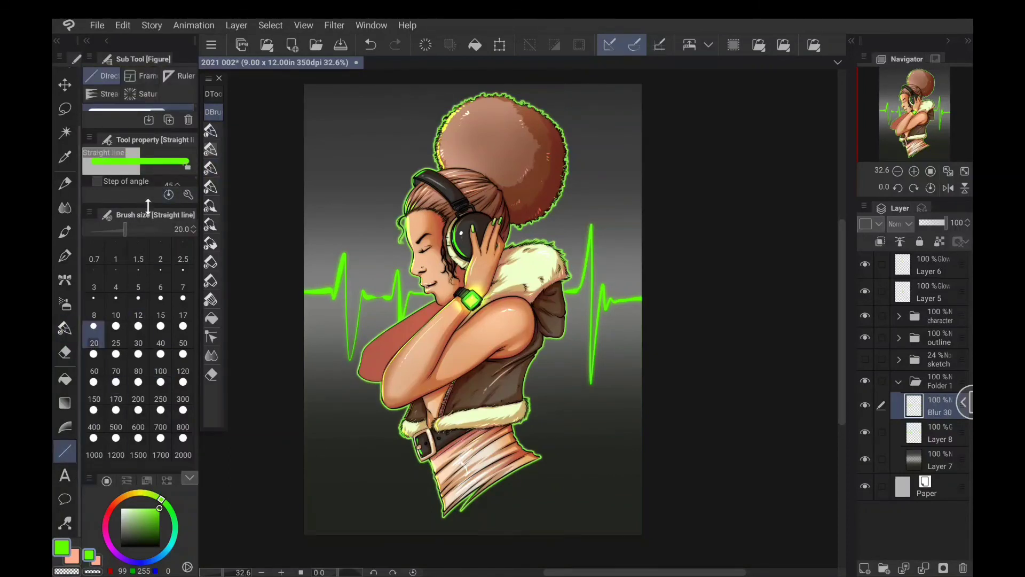
left_click_drag(148, 206, 147, 369)
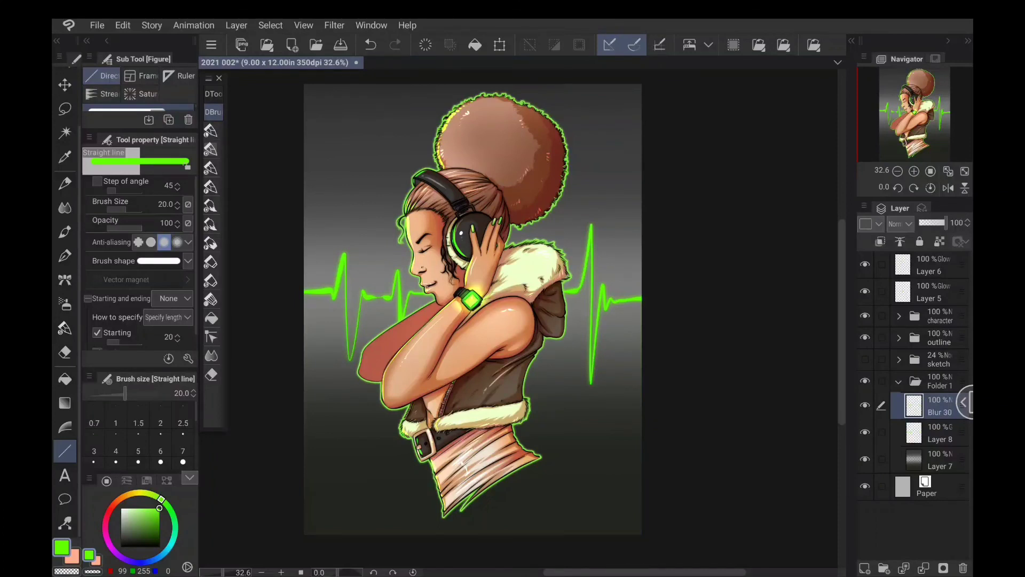
scroll(139, 262, "down", 1)
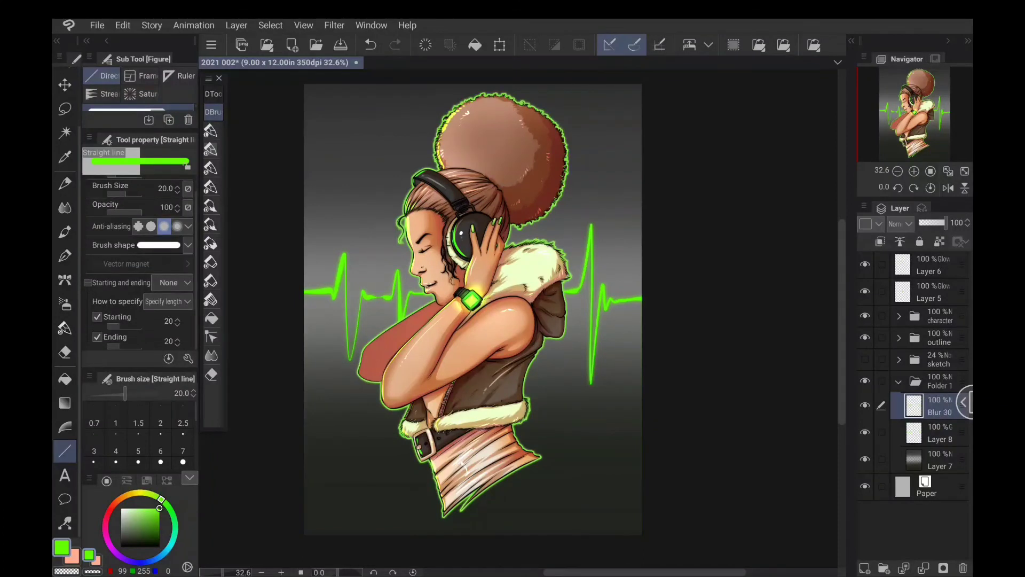
scroll(139, 262, "up", 1)
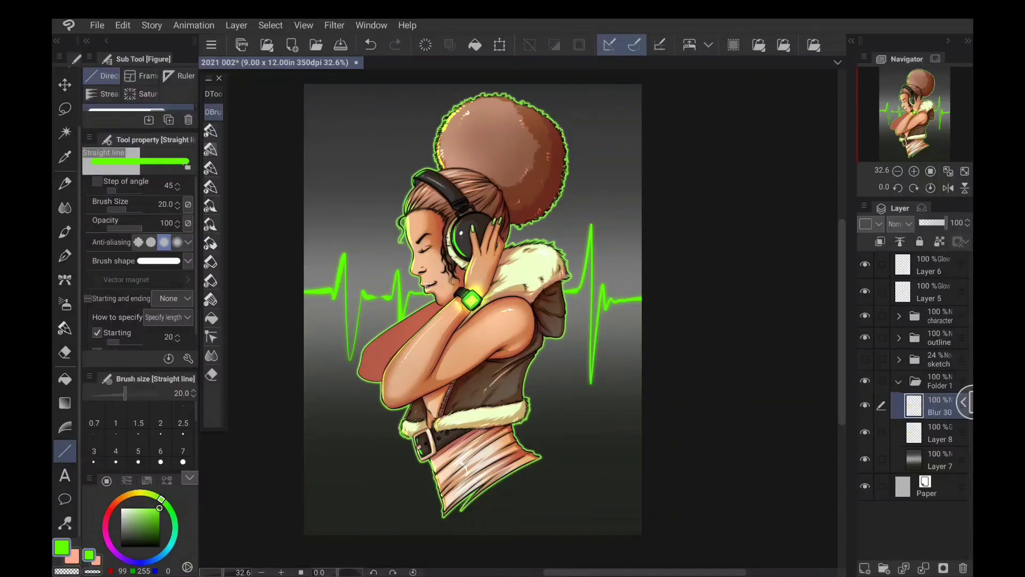
left_click_drag(131, 129, 139, 243)
left_click(128, 213)
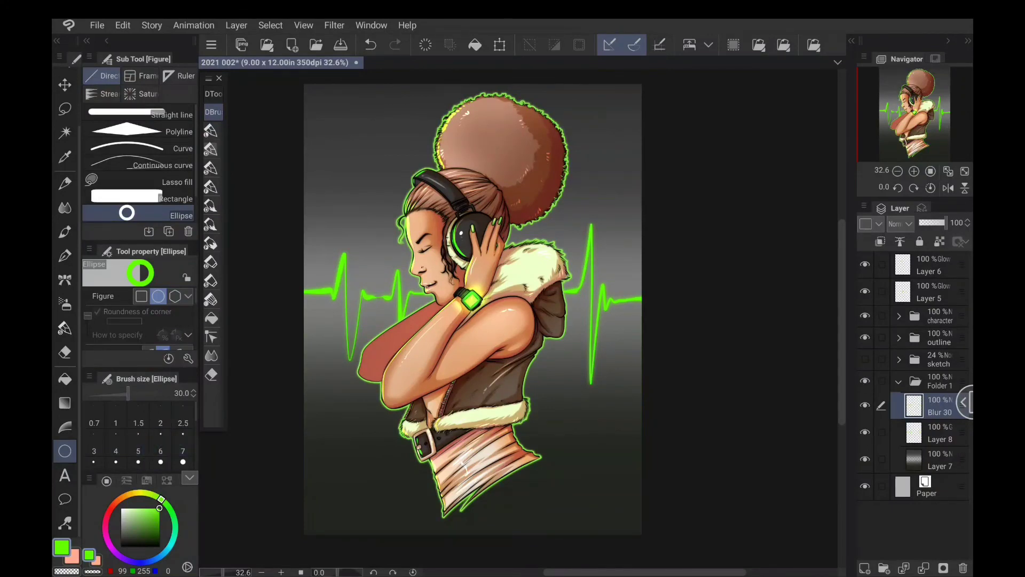
scroll(138, 435, "down", 2)
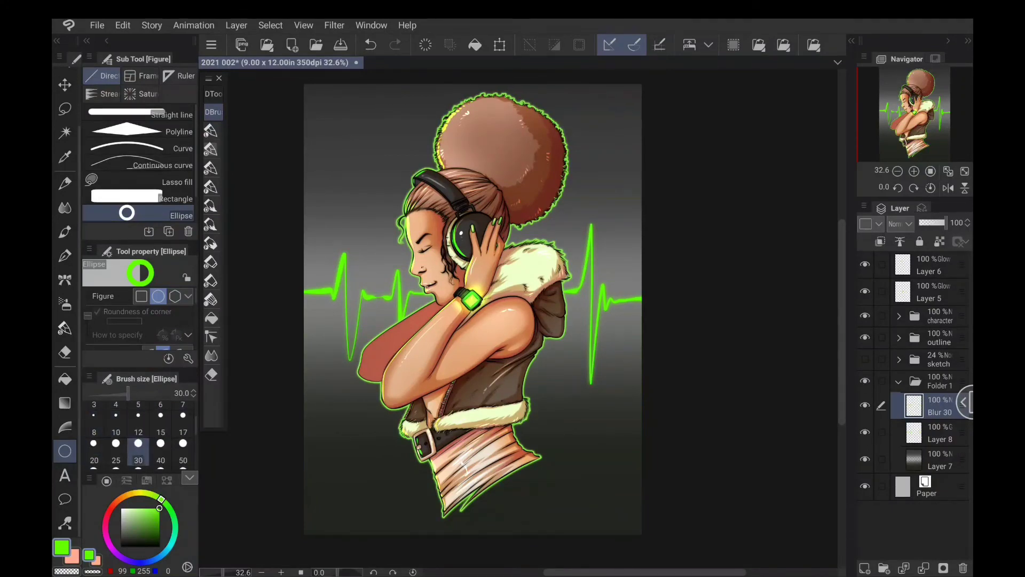
left_click(94, 451)
left_click_drag(359, 221, 410, 275)
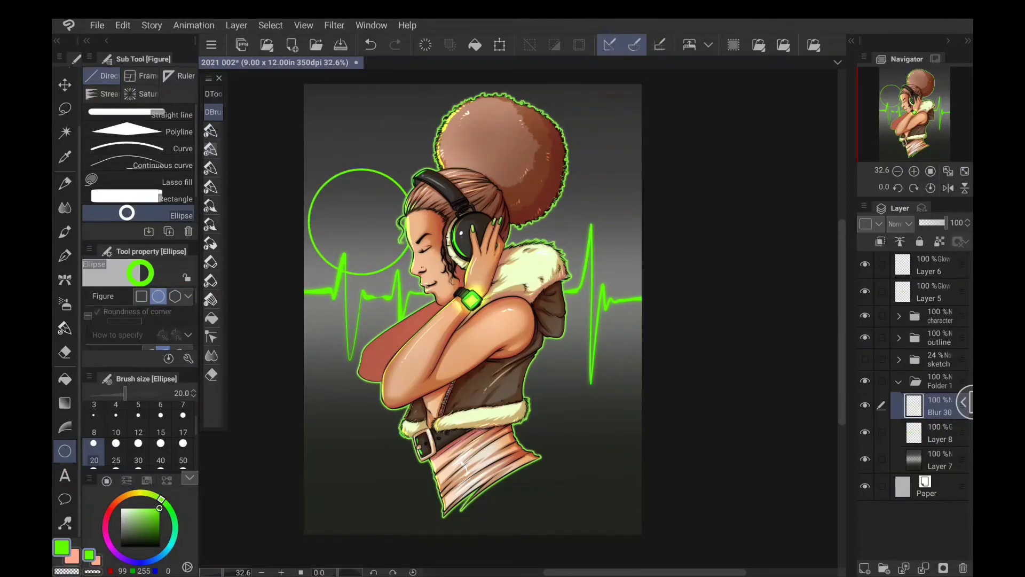
key("ctrl+z")
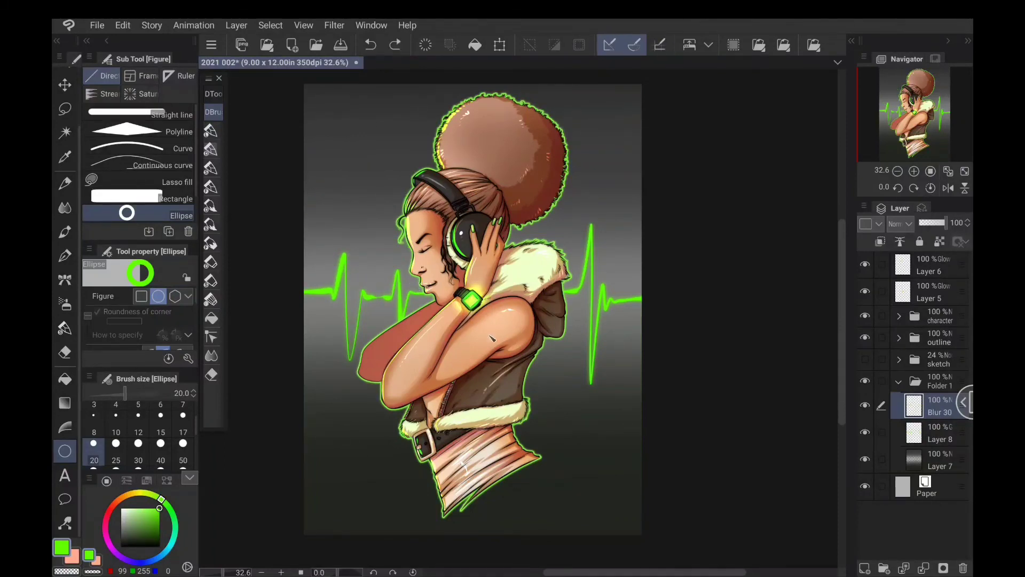
left_click_drag(492, 338, 628, 534)
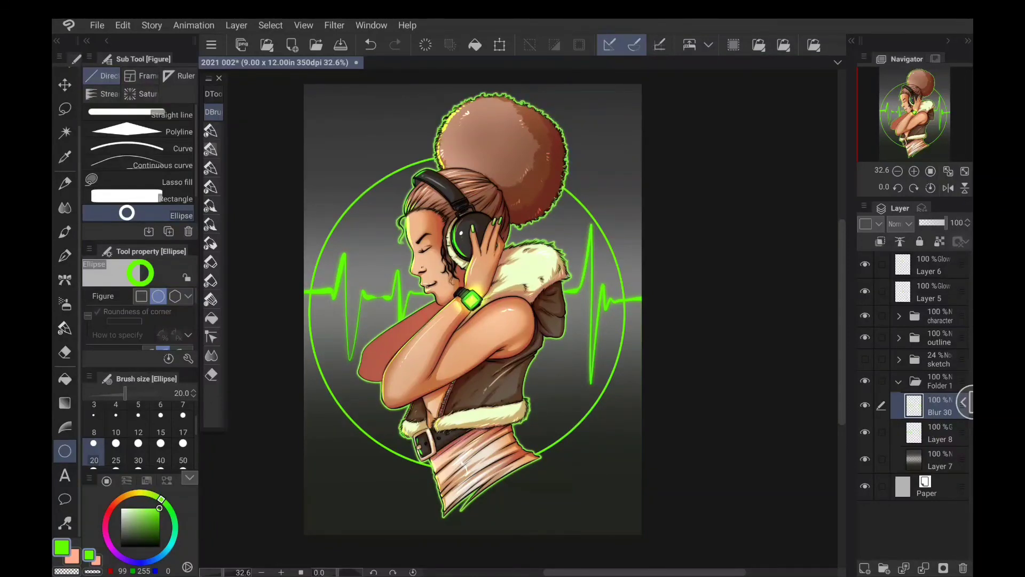
key("ctrl+z")
Draw a large bright green circle outline behind the woman on a new layer and centre it across the canvas width.
left_click(865, 568)
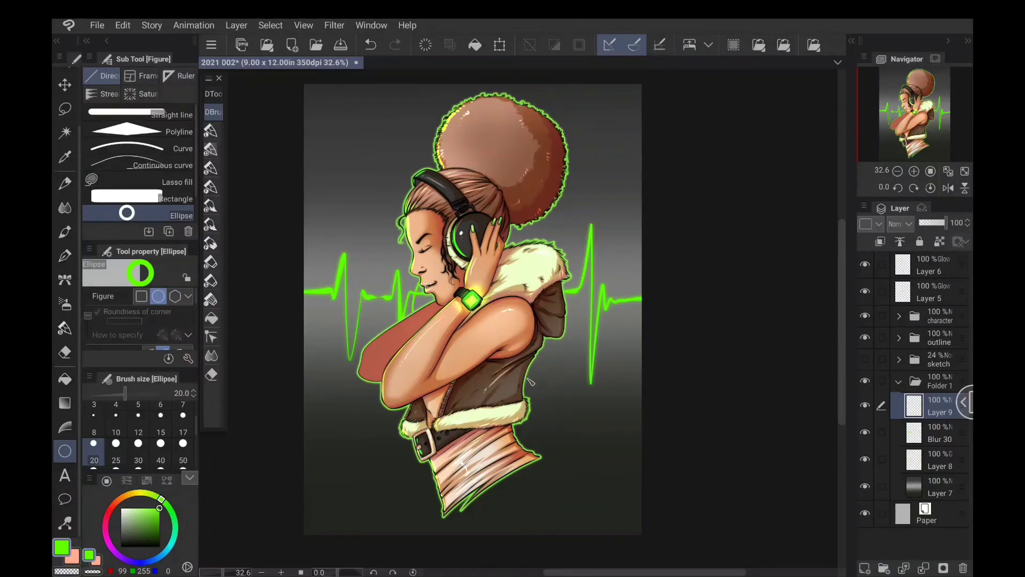
mouse_move(476, 316)
left_mouse_down()
mouse_move(634, 530)
mouse_move(631, 515)
left_mouse_up()
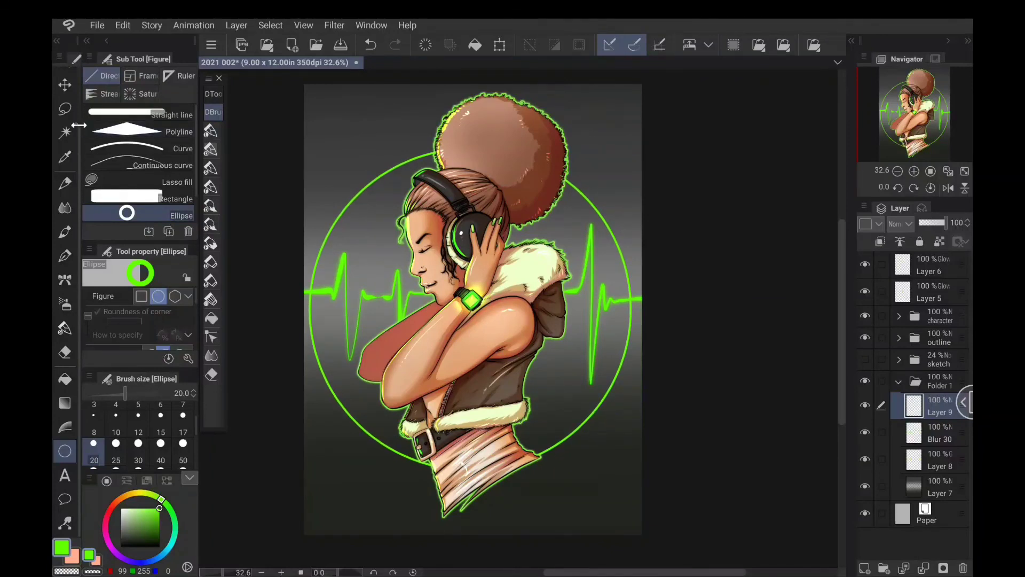
key("k")
left_click_drag(534, 435, 542, 424)
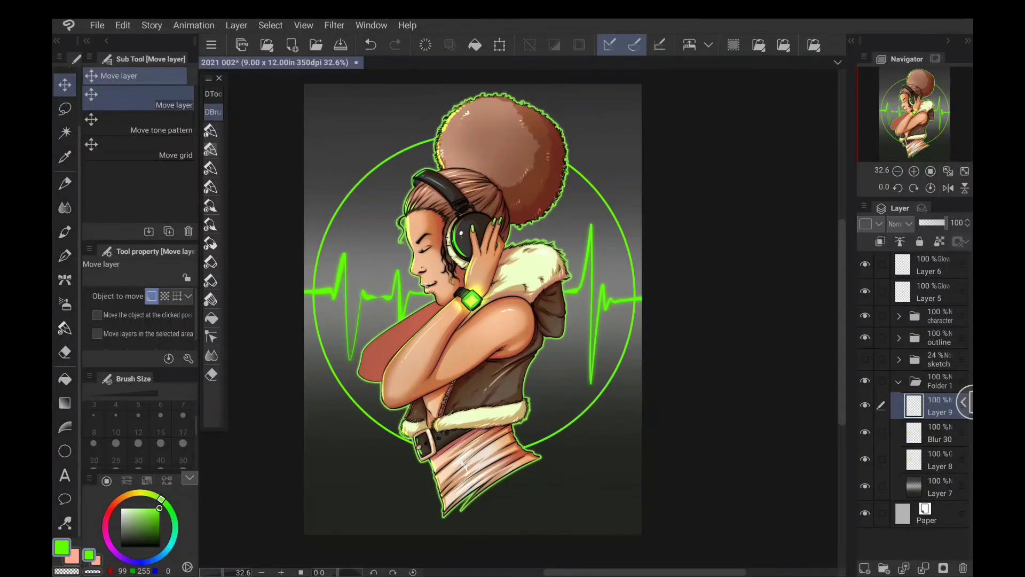
Hide all other artwork layers and fill the area outside the circle with dark grey RGB 59, 62, 58 on a new layer.
left_click_drag(865, 433, 865, 485)
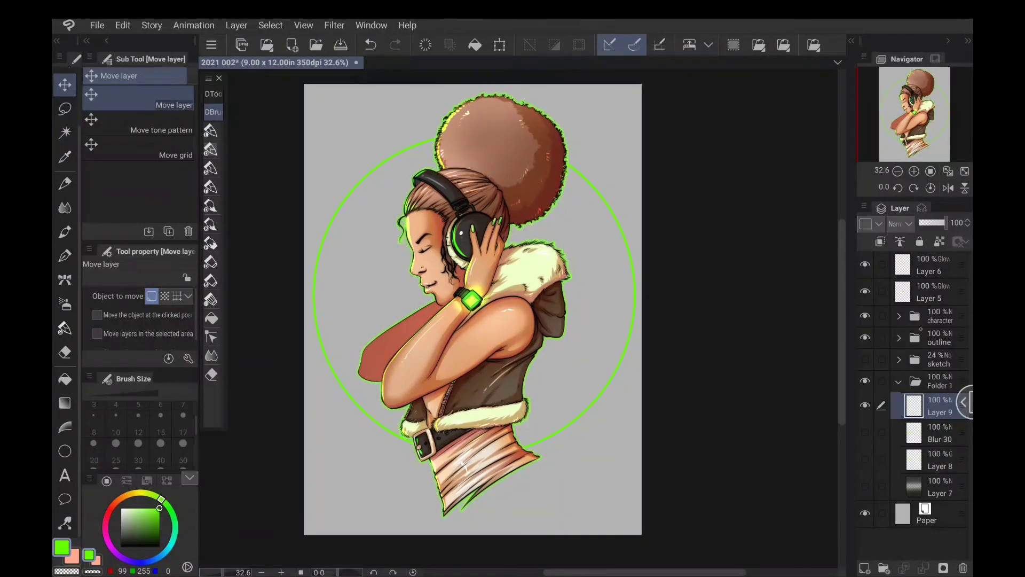
left_click_drag(865, 337, 870, 272)
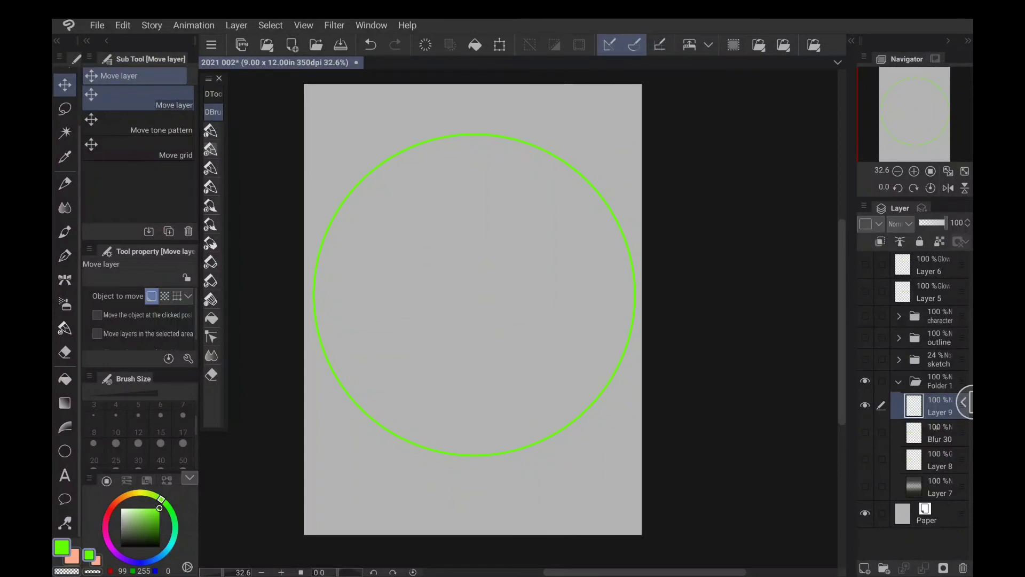
left_click(865, 567)
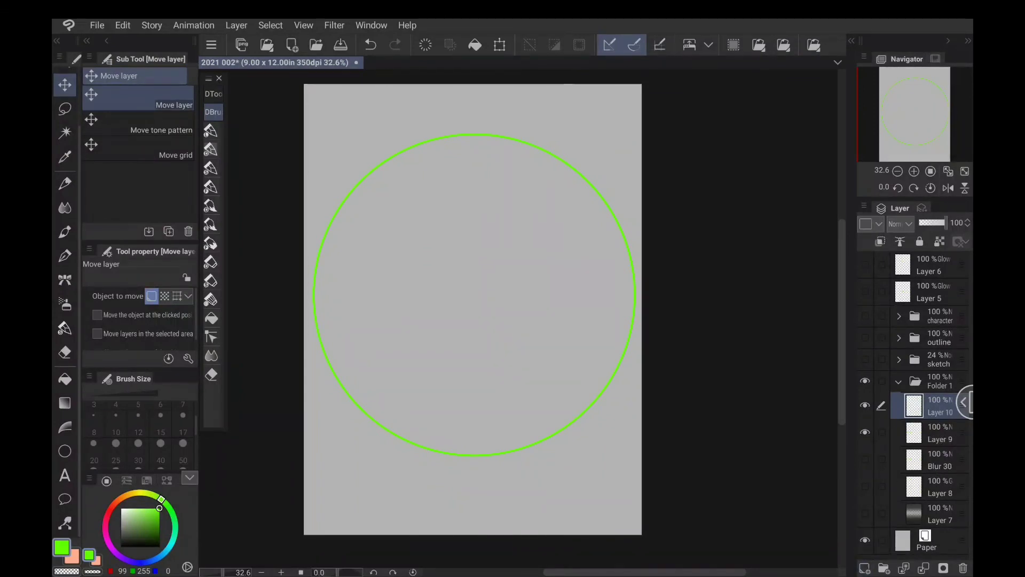
left_click(65, 378)
left_click(124, 535)
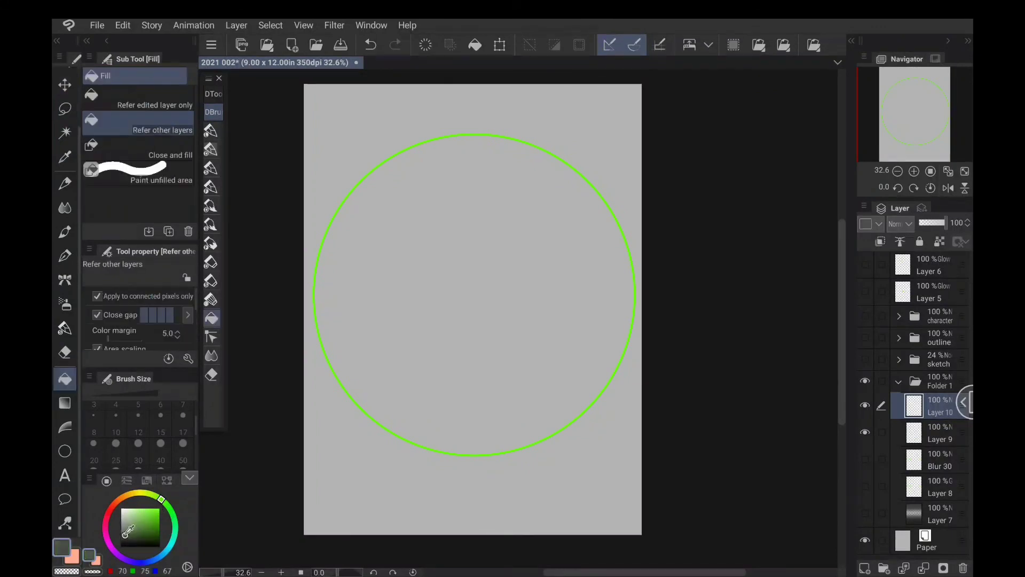
left_click(124, 535)
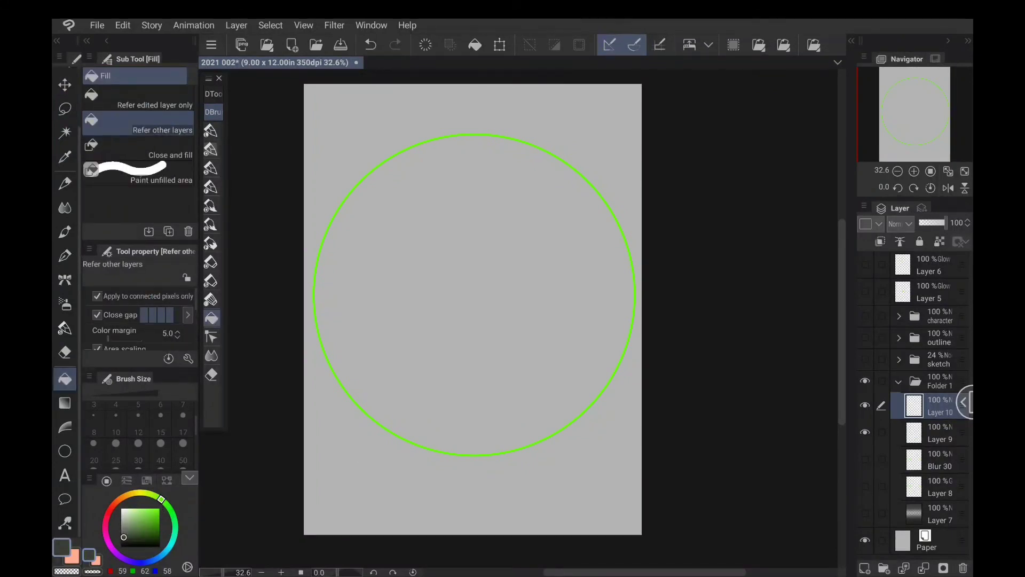
left_click(359, 465)
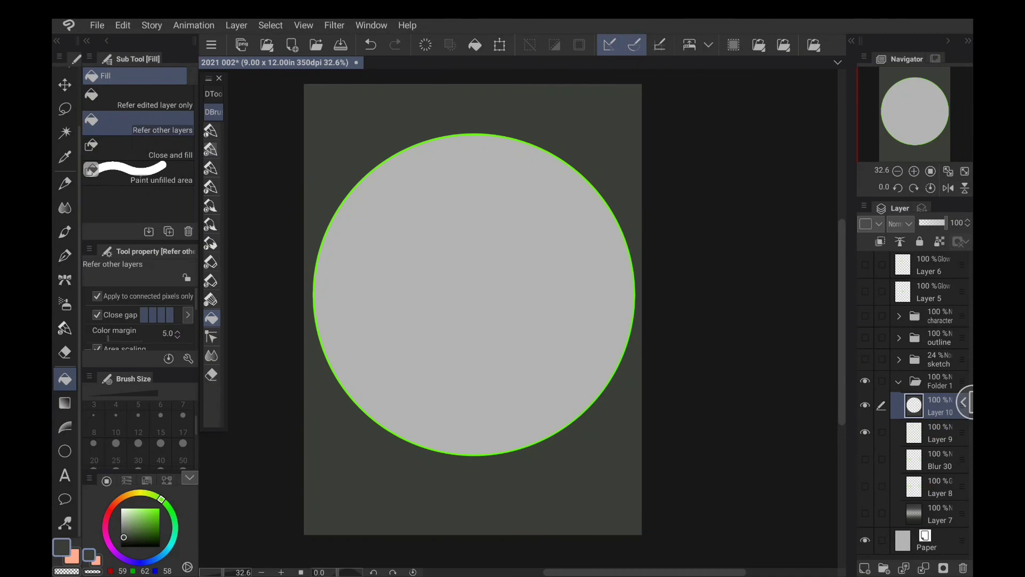
Set the outer fill layer to Multiply and move it directly above the gradient layer, with the background layers shown again.
left_click(900, 224)
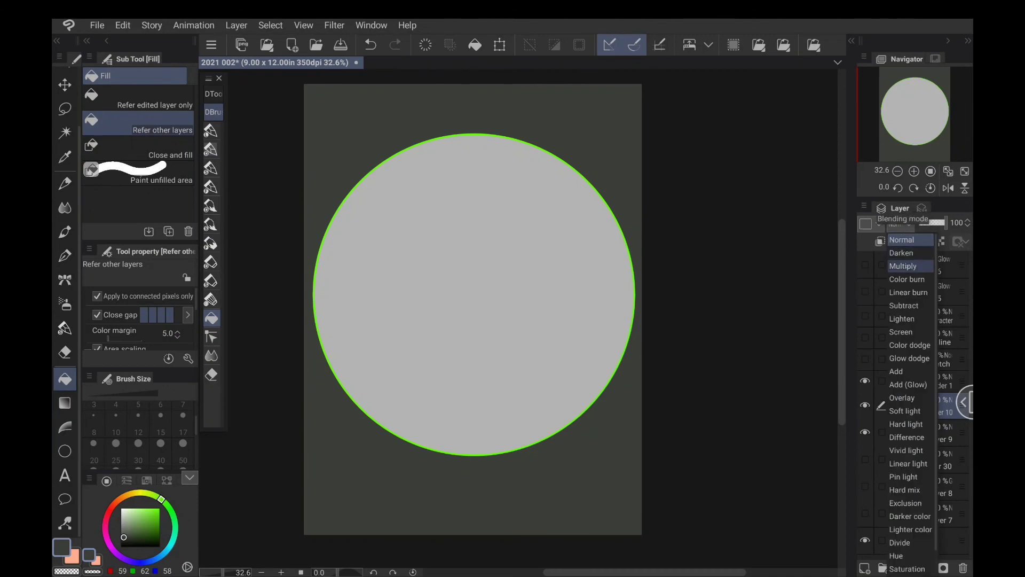
left_click(910, 266)
left_click(865, 459)
left_click(866, 486)
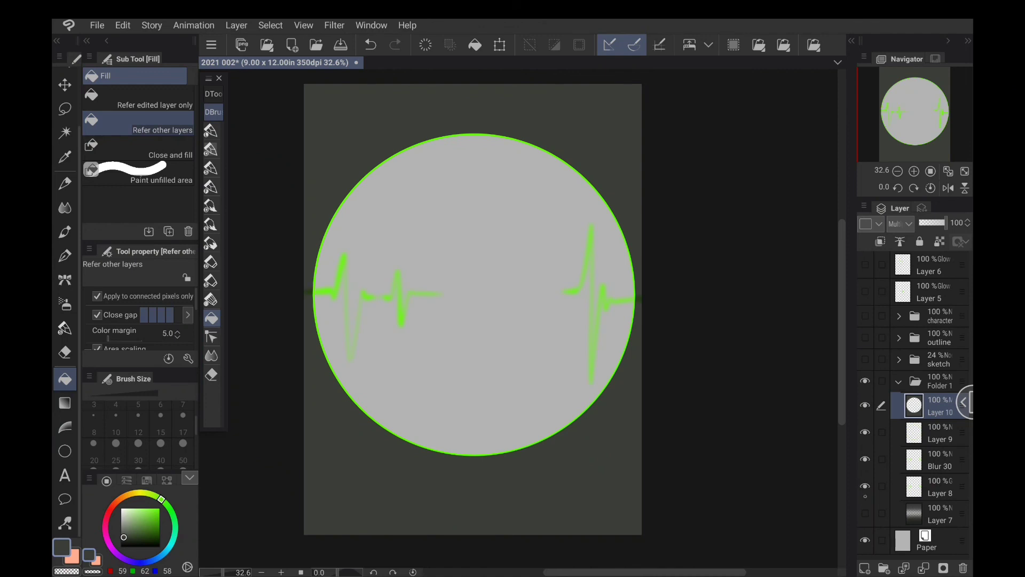
left_click(865, 513)
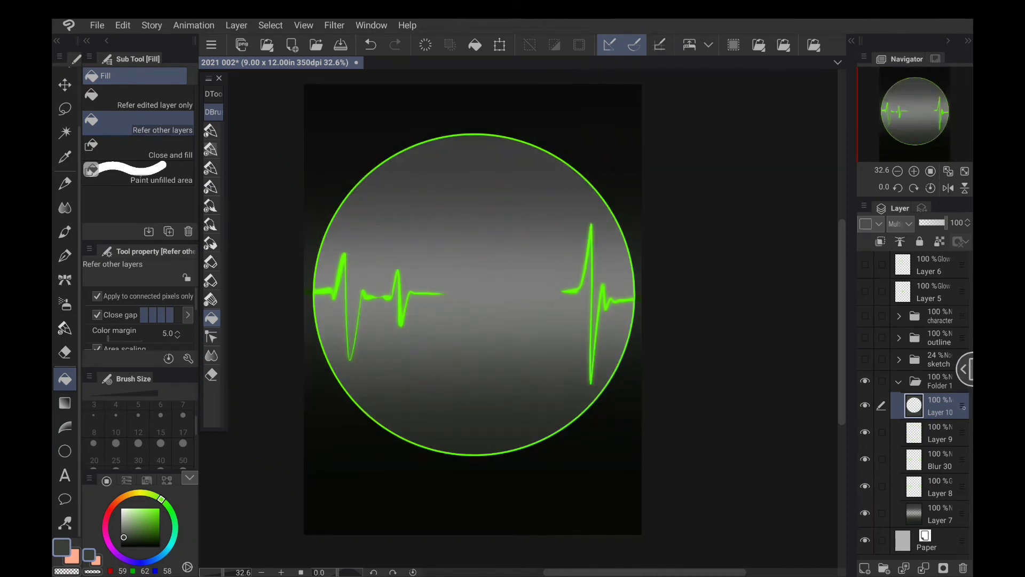
left_click_drag(962, 405, 962, 486)
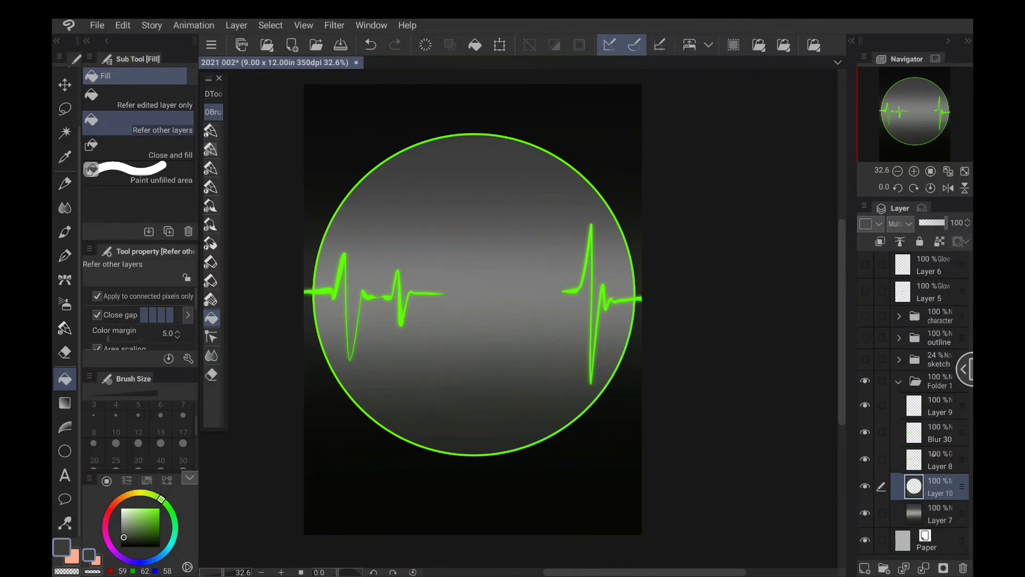
Add a Blur 30 glow layer above the circle outline's layer and show the character layers again, keeping the sketch folder hidden.
left_click(935, 405)
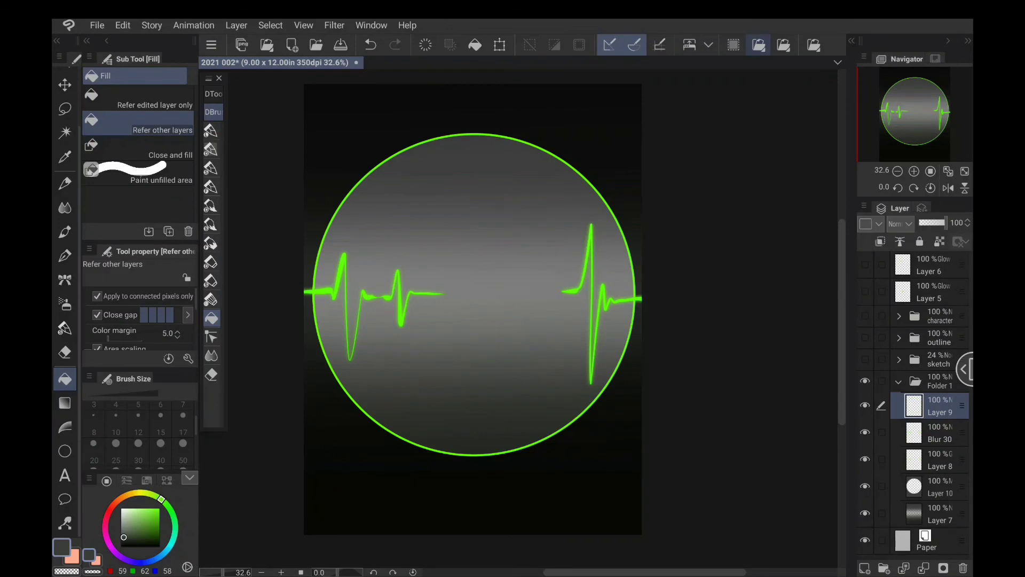
left_click(759, 45)
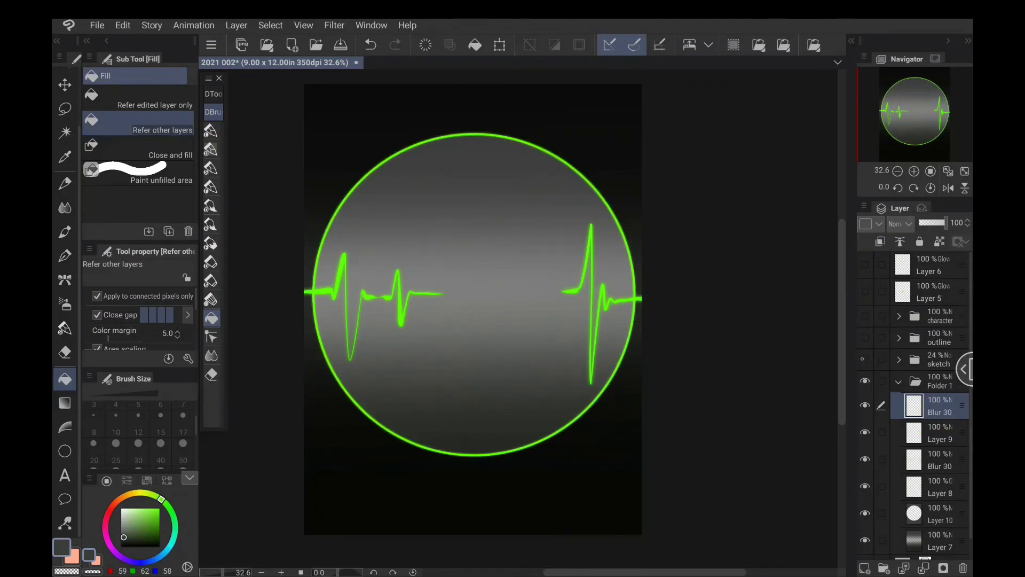
left_click_drag(863, 359, 865, 265)
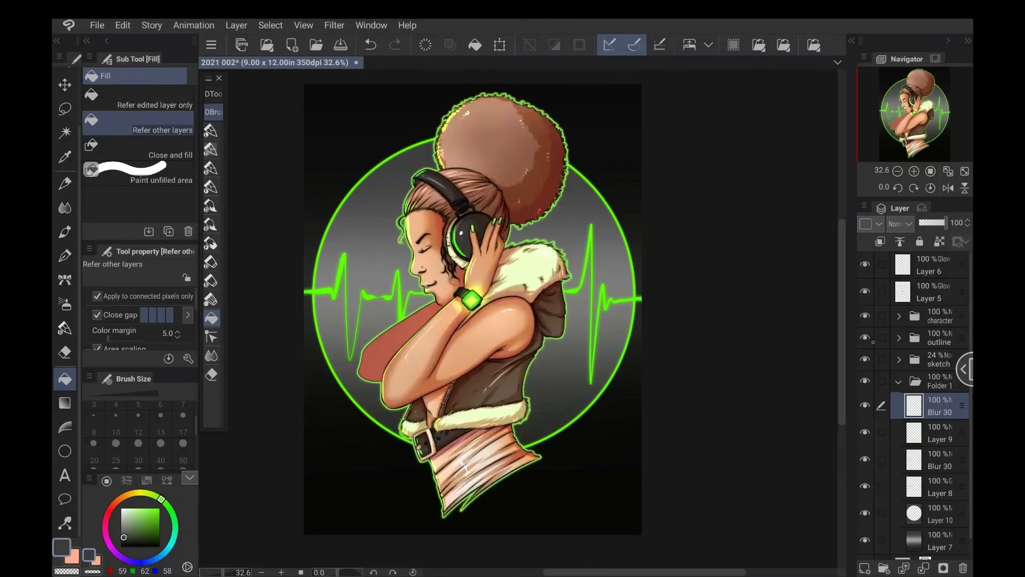
left_click(866, 358)
left_click(928, 430)
left_click(865, 405)
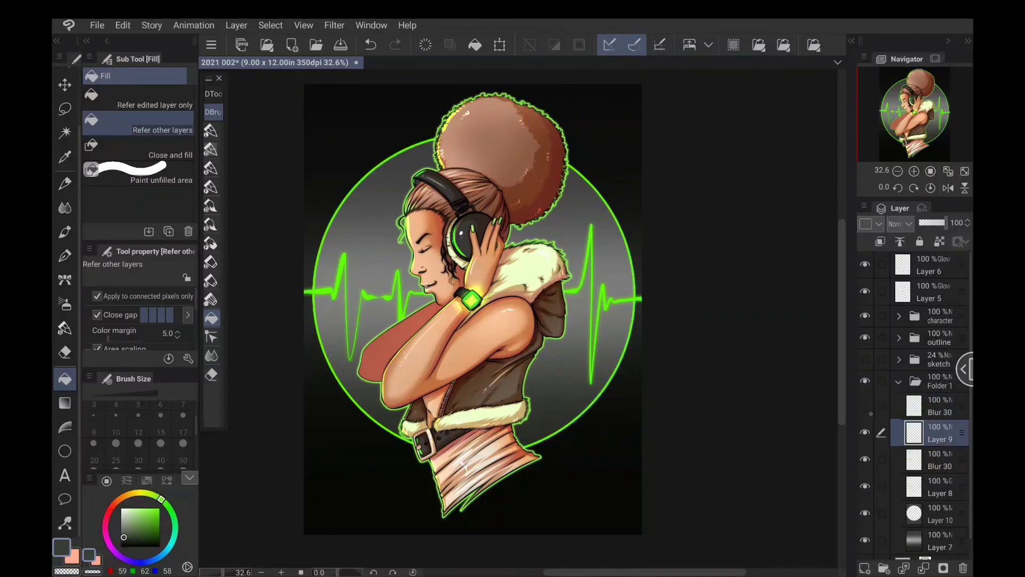
left_click(866, 405)
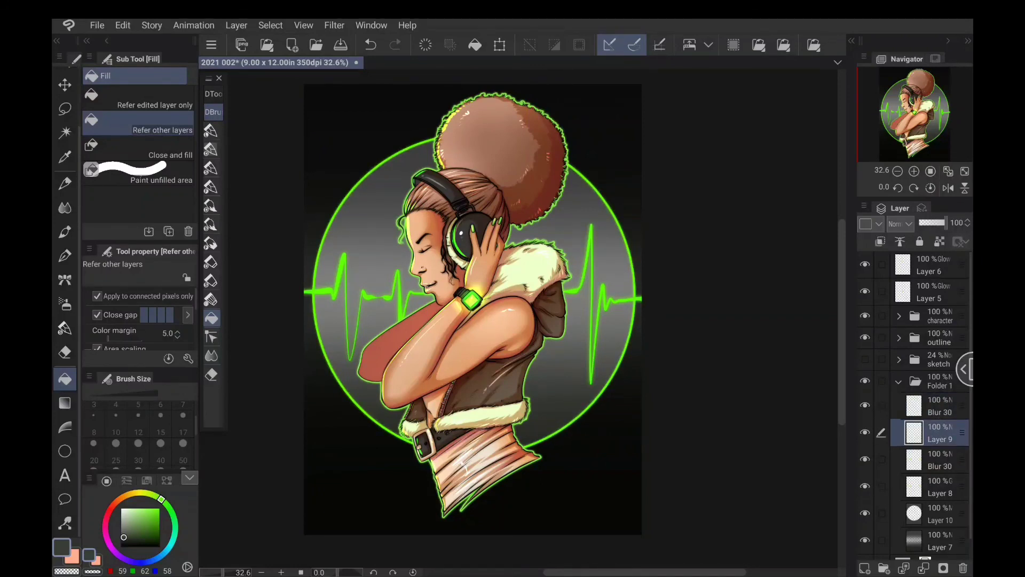
Add a new layer directly above the heartbeat line's layer.
left_click(865, 486)
left_click(865, 486)
left_click(929, 486)
left_click(865, 568)
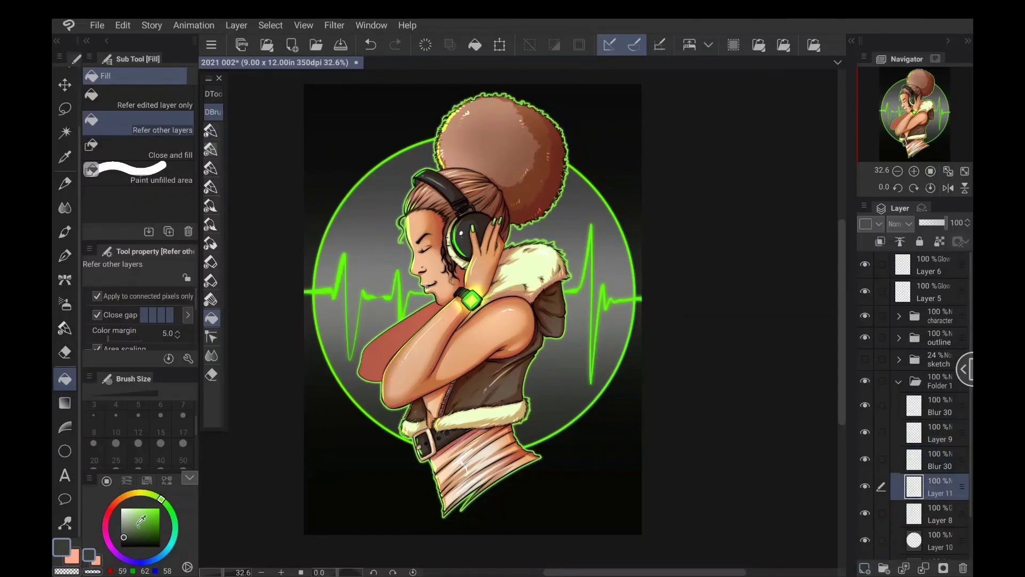
Select white and the D-Pen Soft brush, and move the empty Layer 11 to the top of Folder 1.
left_click(120, 508)
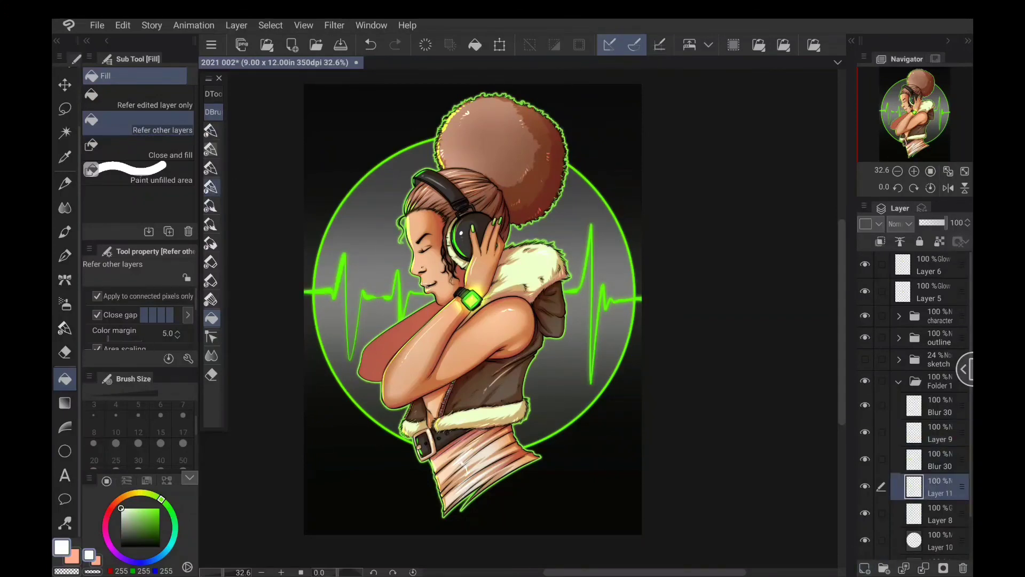
left_click(211, 168)
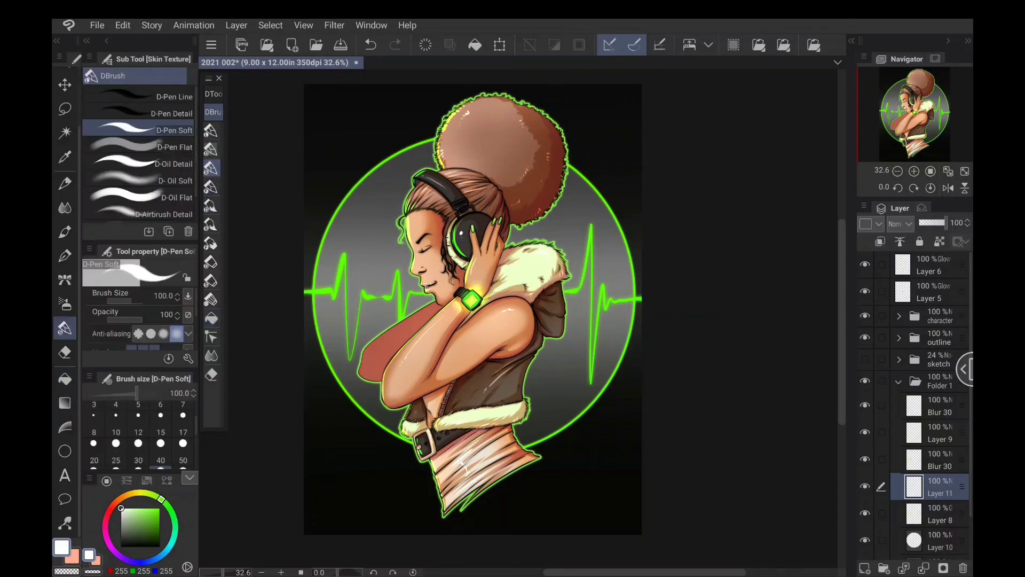
scroll(520, 320, "up", 4)
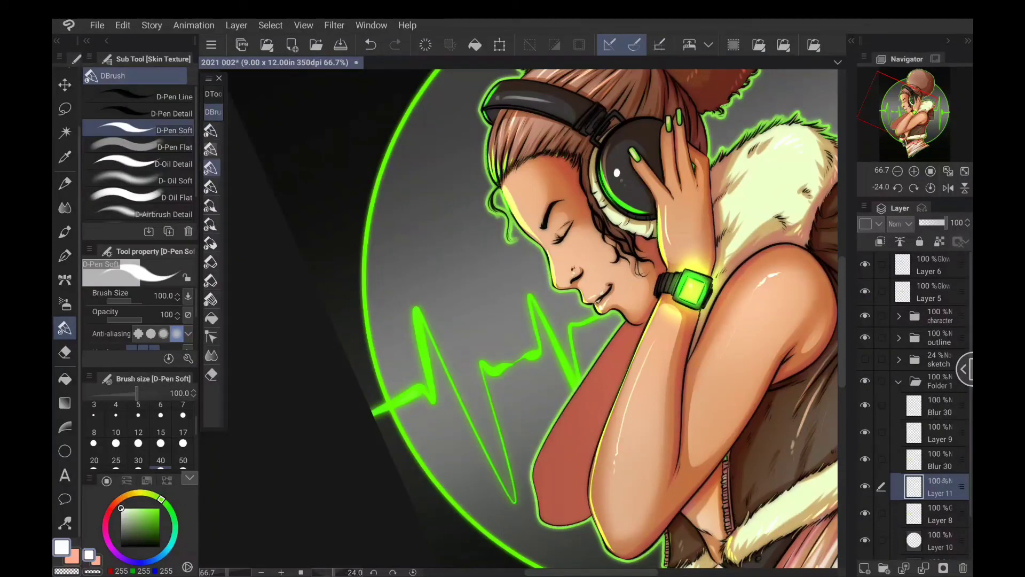
left_click(865, 486)
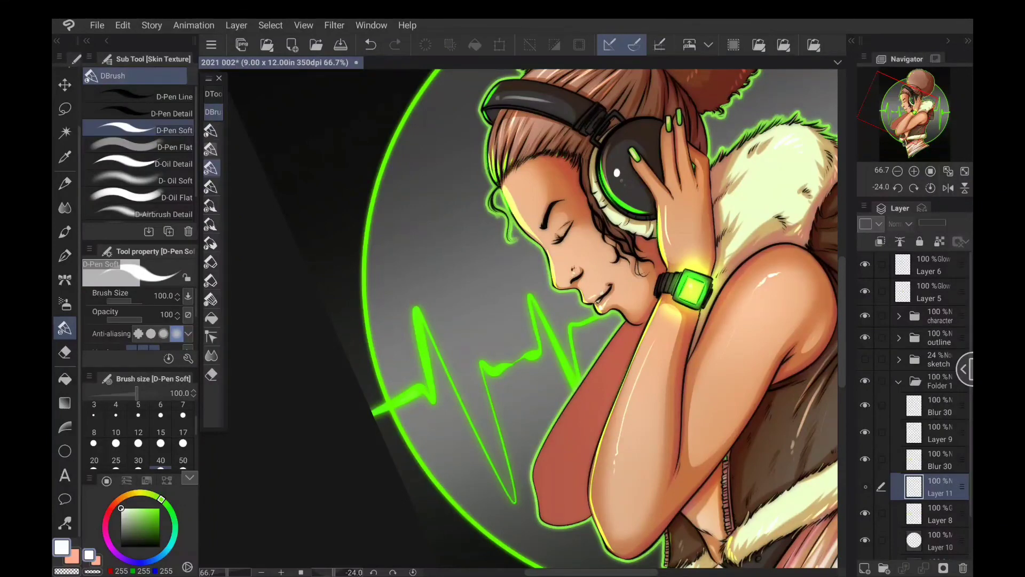
left_click(865, 487)
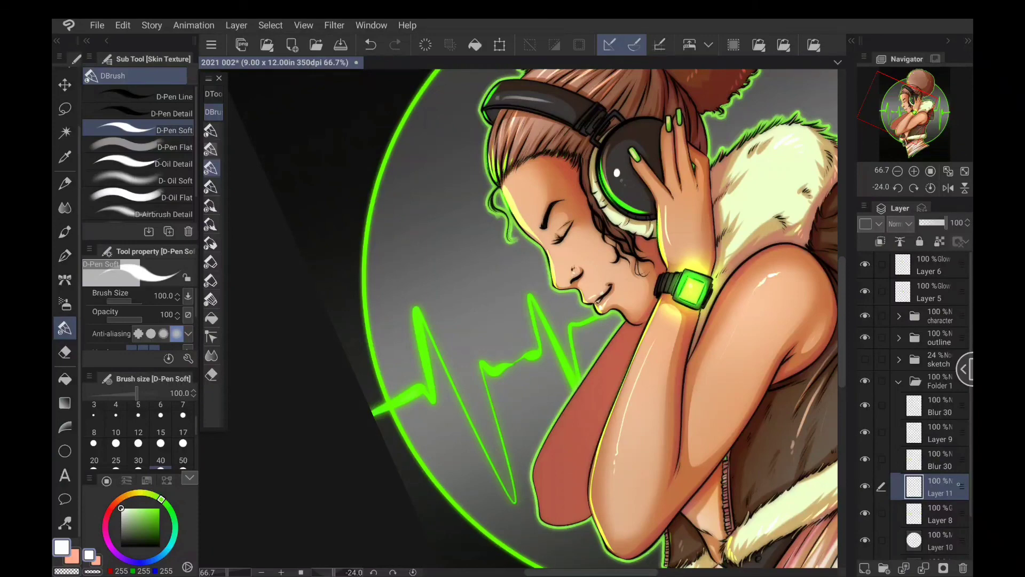
left_click_drag(940, 486, 940, 406)
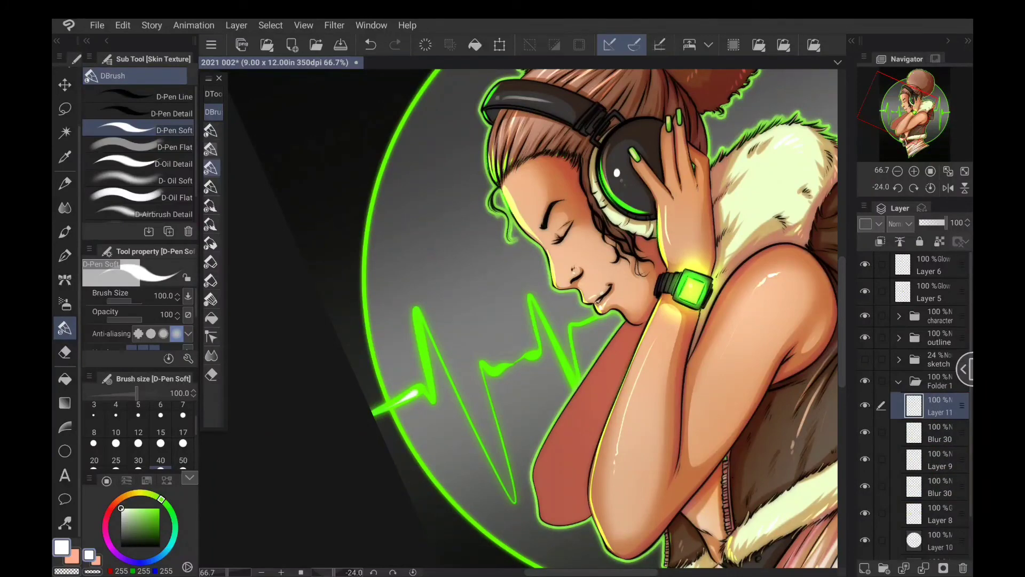
Paint white highlights on the peaks and bends of the heartbeat line on both sides of the woman.
mouse_move(417, 318)
left_mouse_down()
mouse_move(427, 373)
mouse_move(494, 371)
mouse_move(540, 351)
mouse_move(577, 385)
left_mouse_up()
left_click_drag(695, 289, 323, 421)
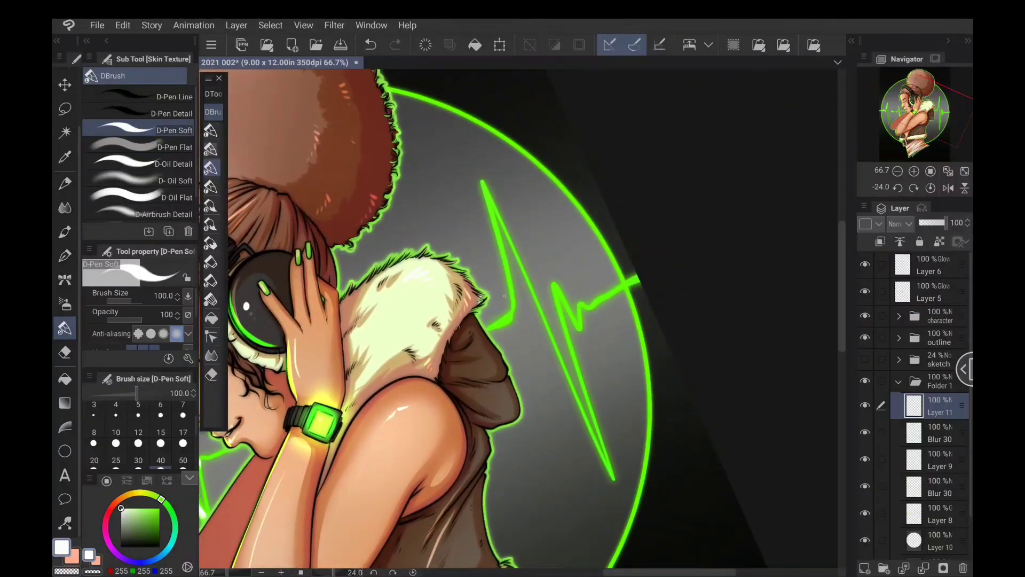
left_click_drag(498, 326, 510, 317)
left_click_drag(486, 193, 490, 207)
left_click_drag(554, 288, 564, 306)
key("ctrl+0")
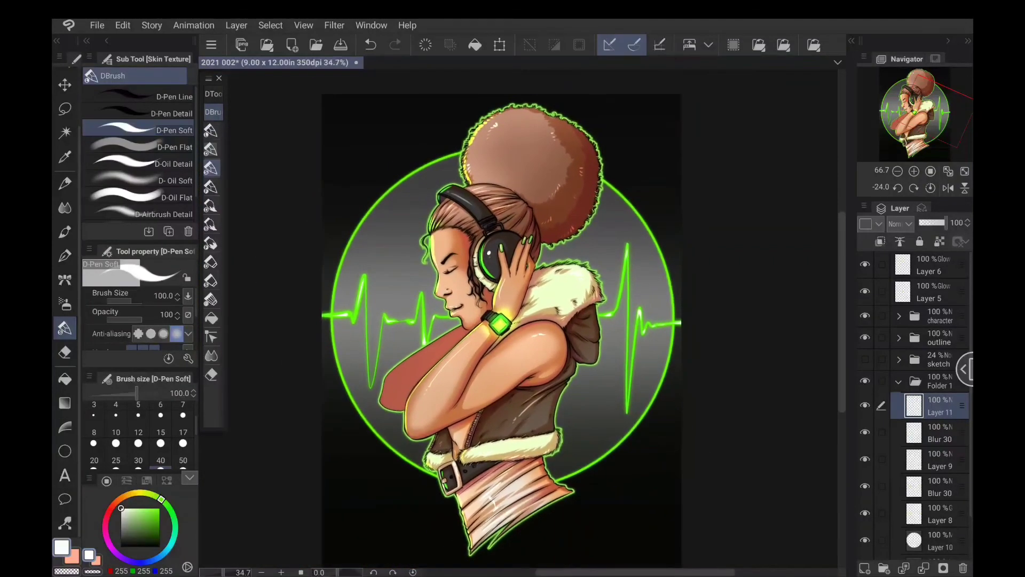
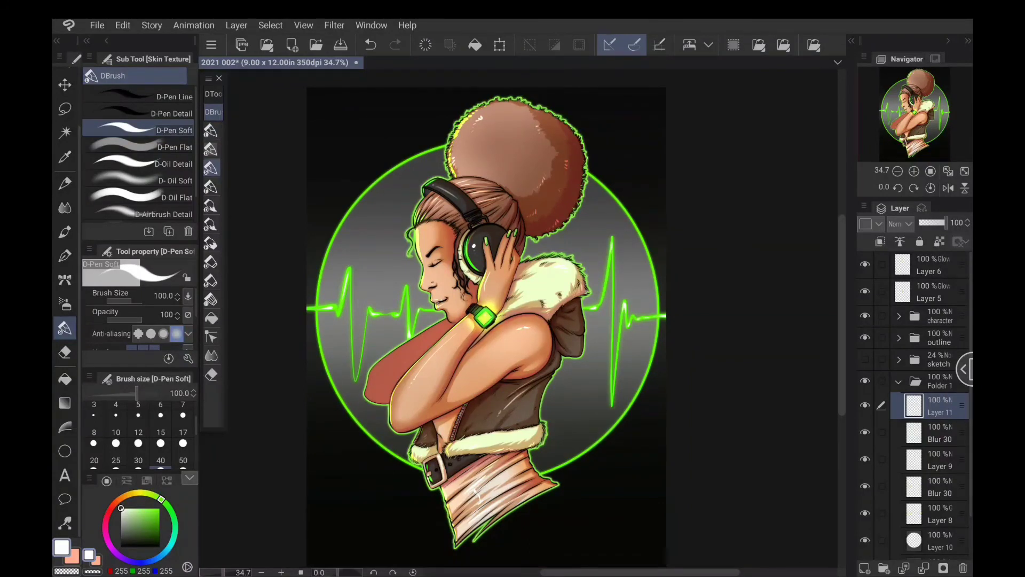
Choose the Skin Texture brush and add a Glow dodge layer directly above the highlight layer in the character folder.
left_click_drag(223, 376, 325, 367)
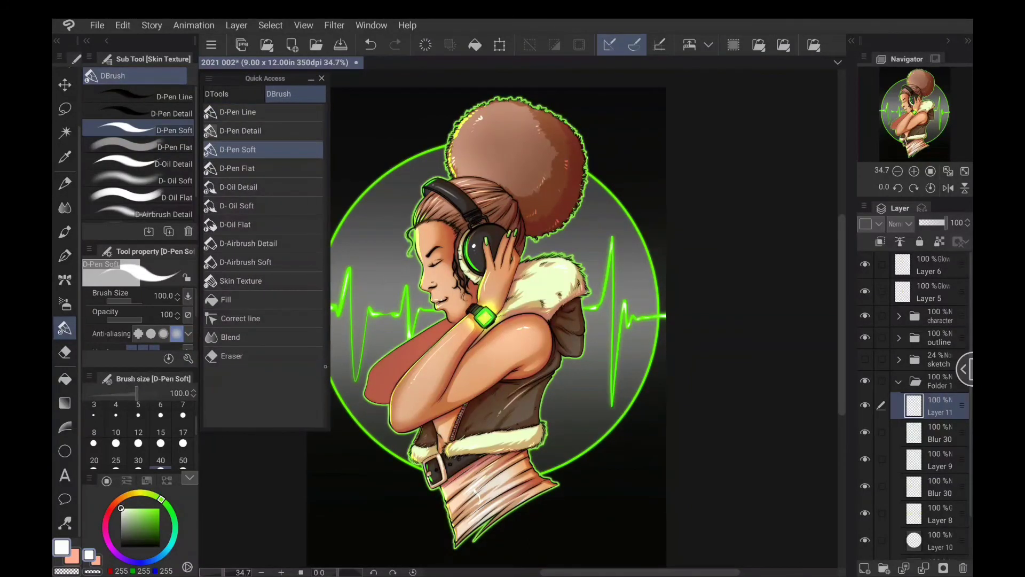
left_click(240, 281)
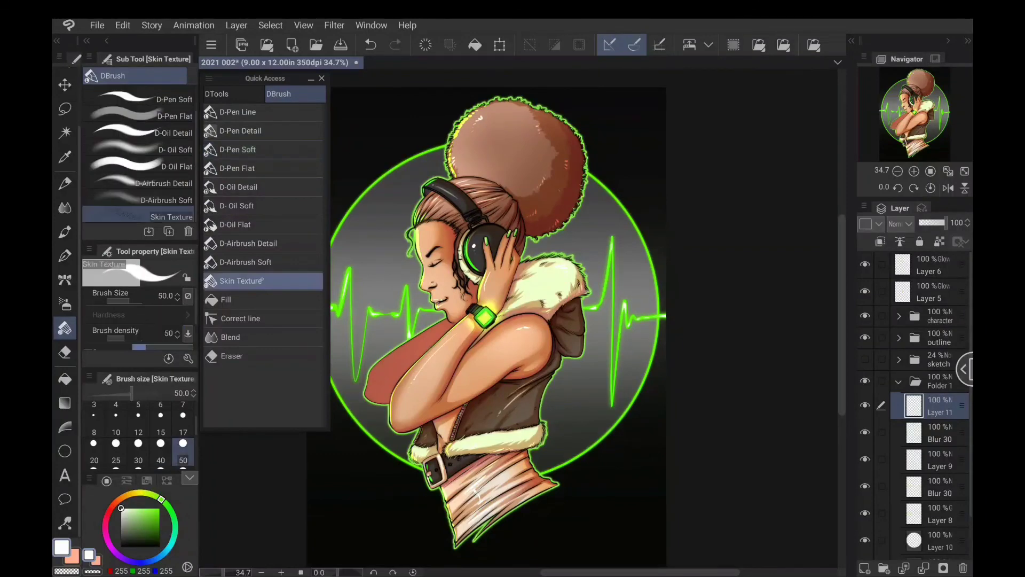
left_click_drag(327, 359, 227, 363)
scroll(506, 358, "up", 5)
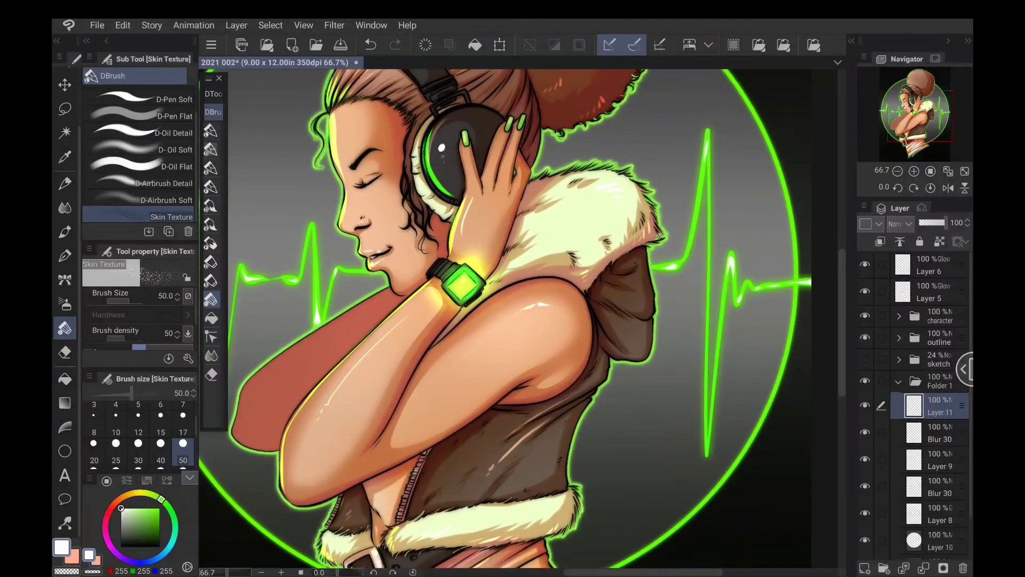
left_click(899, 315)
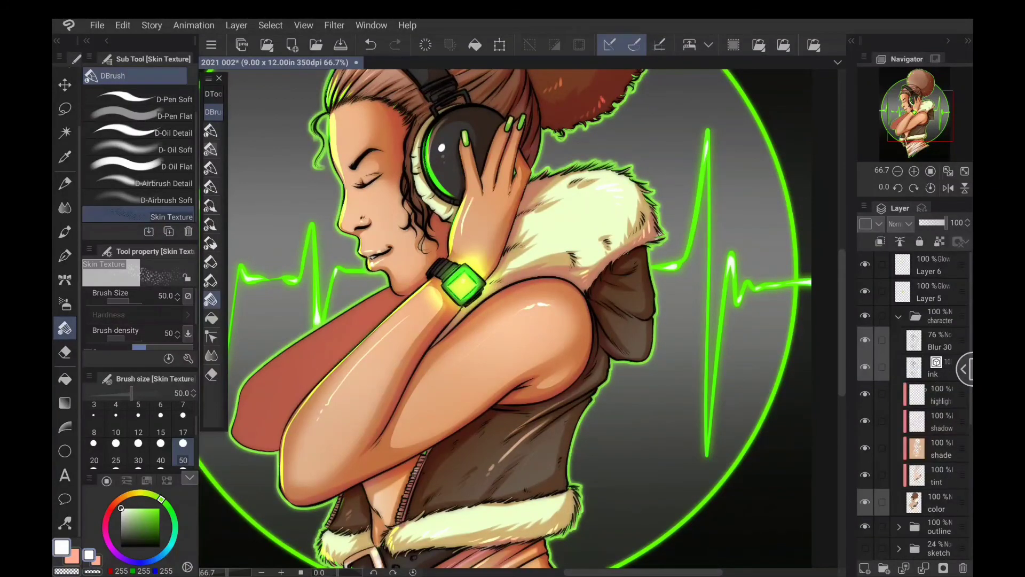
left_click(954, 398)
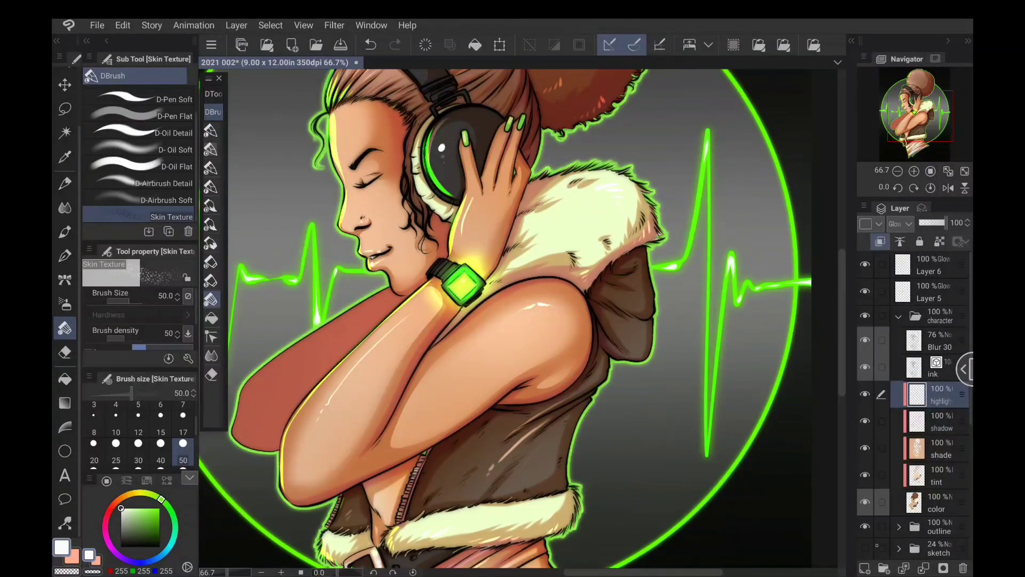
left_click(865, 568)
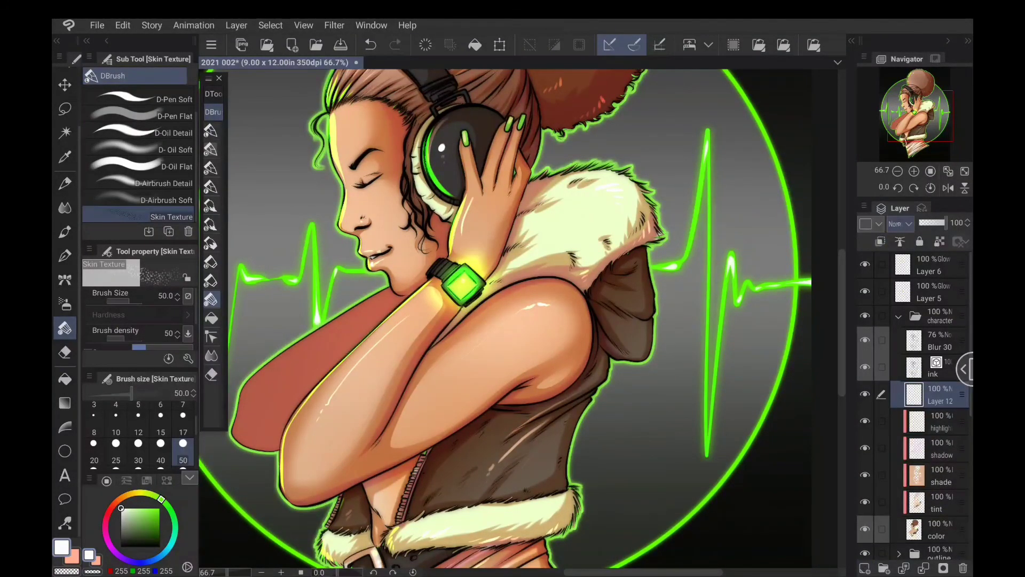
left_click(900, 223)
left_click(908, 358)
Brush white Skin Texture speckles over the lit areas of the arms and shoulder, with the brush size set to 99.7.
left_click_drag(131, 393, 136, 393)
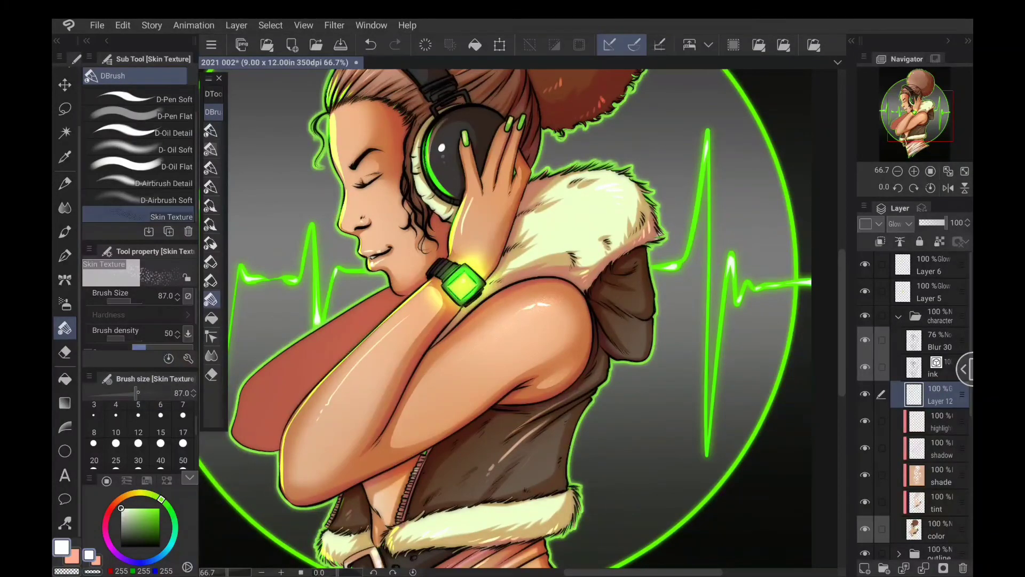
left_click_drag(136, 393, 139, 392)
left_click_drag(522, 289, 527, 346)
left_click_drag(140, 392, 137, 392)
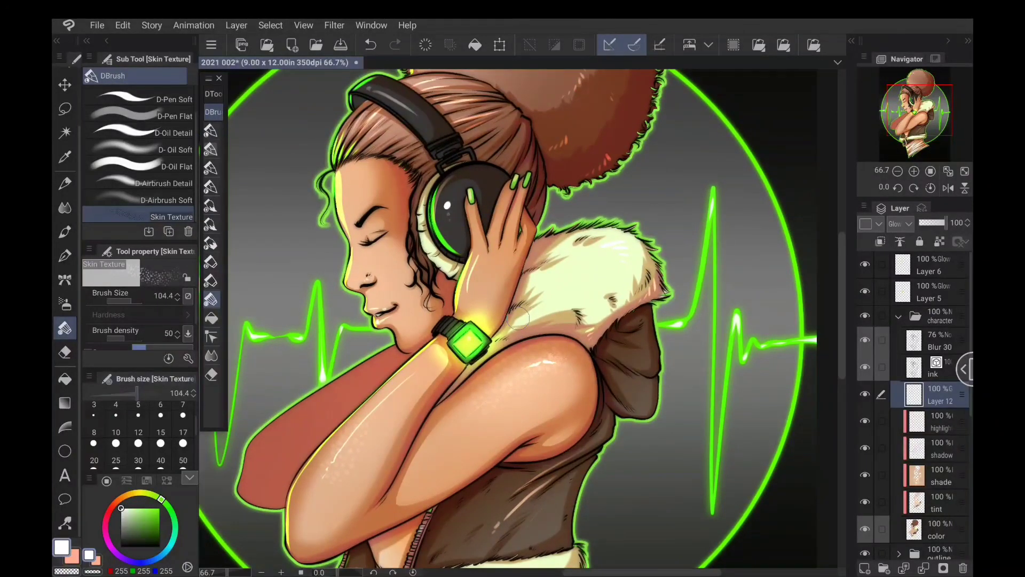
left_click(370, 45)
left_click_drag(532, 369, 555, 374)
left_click_drag(443, 201, 429, 310)
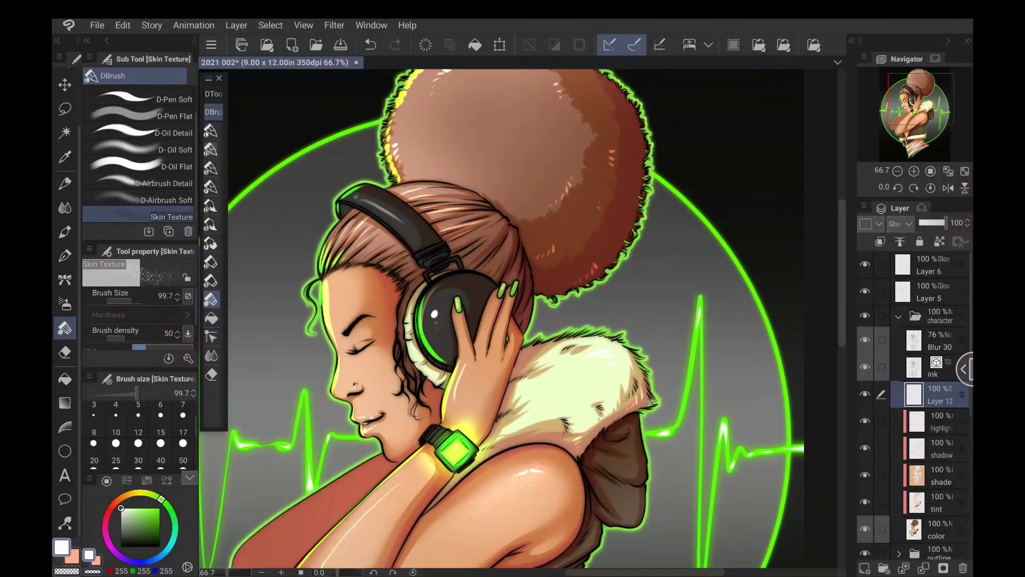
left_click_drag(502, 422, 544, 199)
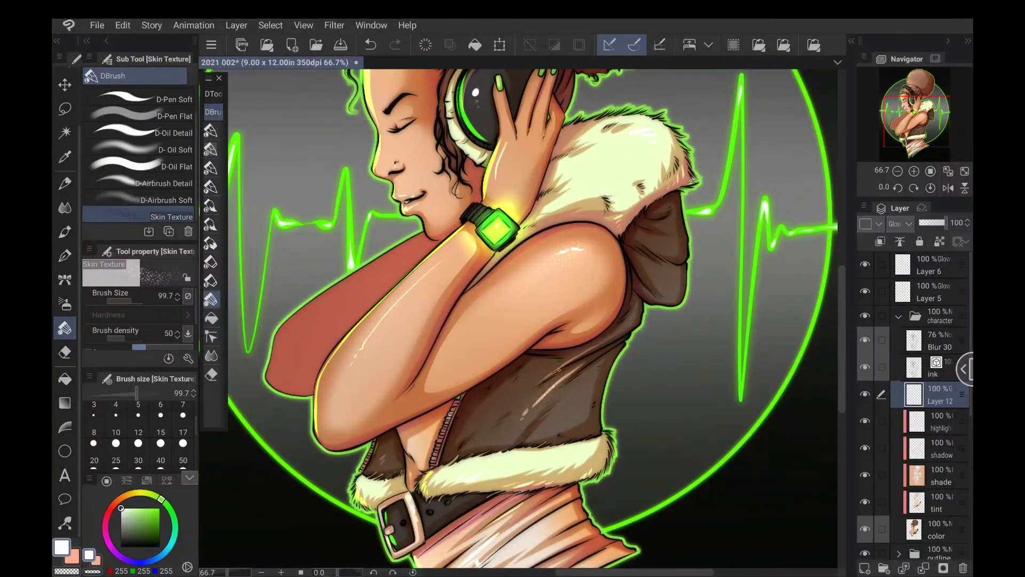
left_click_drag(529, 278, 480, 364)
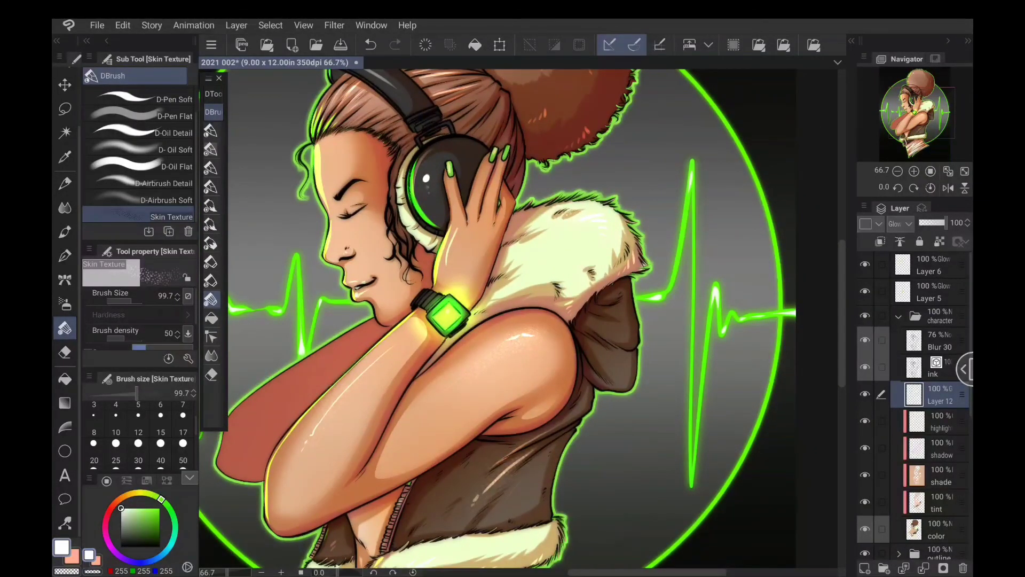
left_click_drag(502, 411, 502, 471)
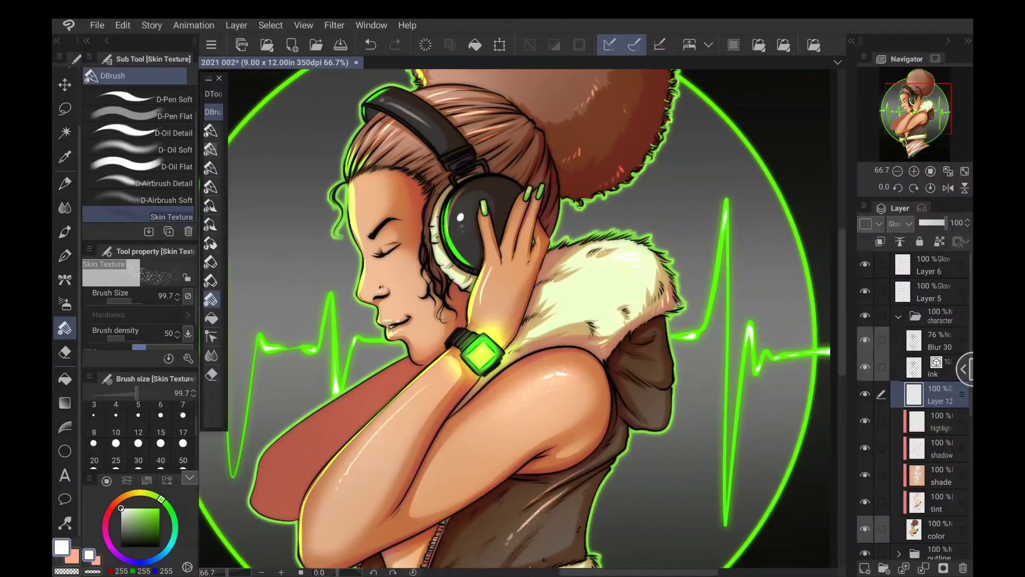
Examine the whole illustration and the Skin Texture brush in the brush list to judge the textured highlights.
scroll(561, 307, "down", 4)
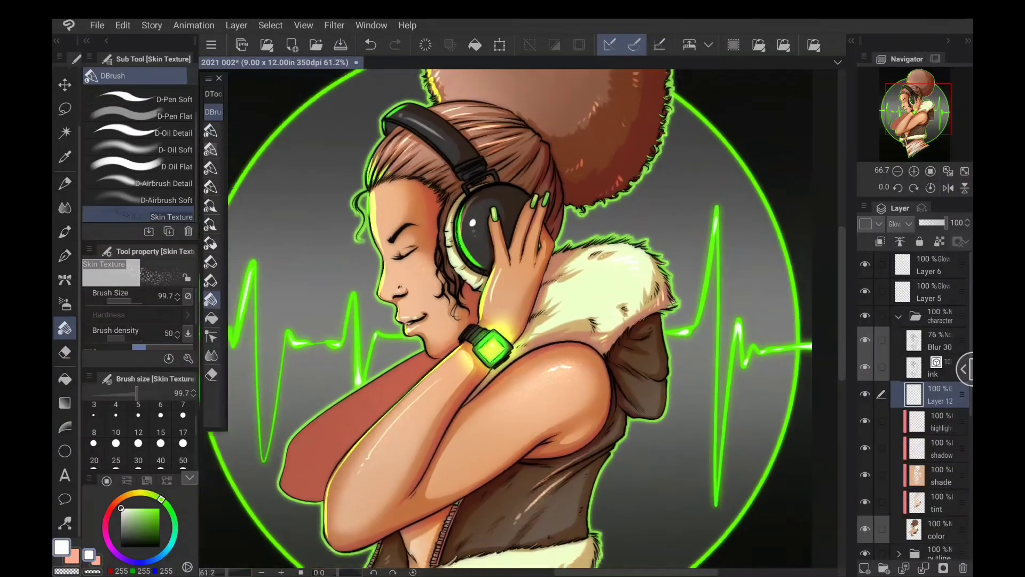
left_click_drag(651, 327, 605, 303)
left_click_drag(226, 389, 303, 393)
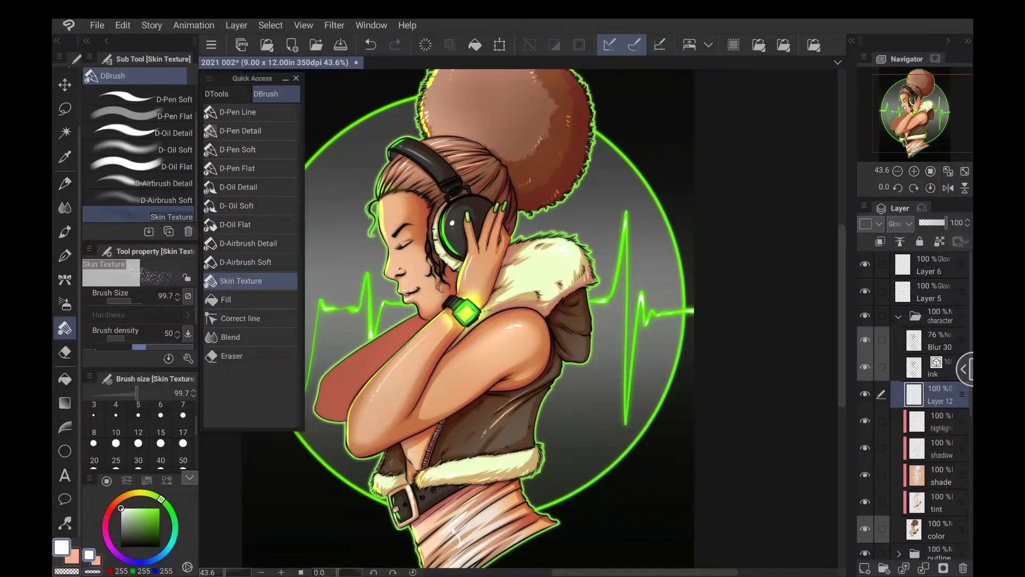
left_click_drag(513, 323, 535, 305)
scroll(573, 335, "down", 2)
scroll(535, 324, "down", 1)
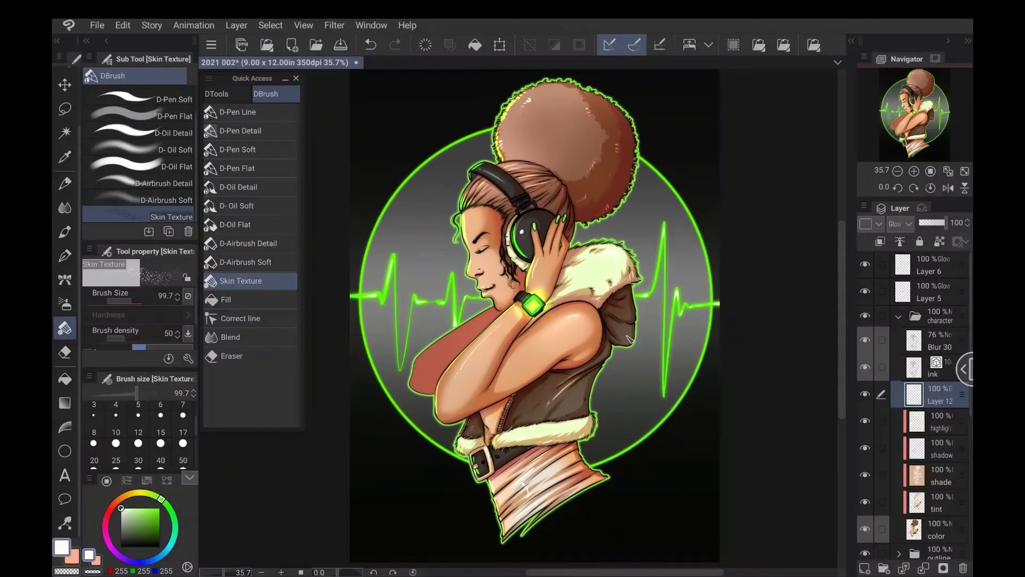
left_click_drag(627, 336, 626, 338)
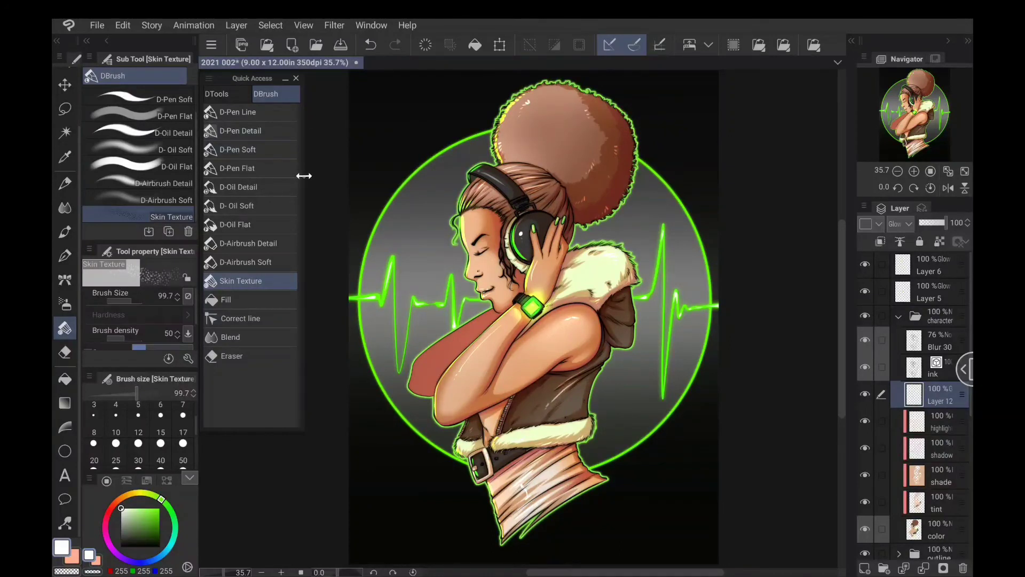
left_click_drag(303, 177, 225, 201)
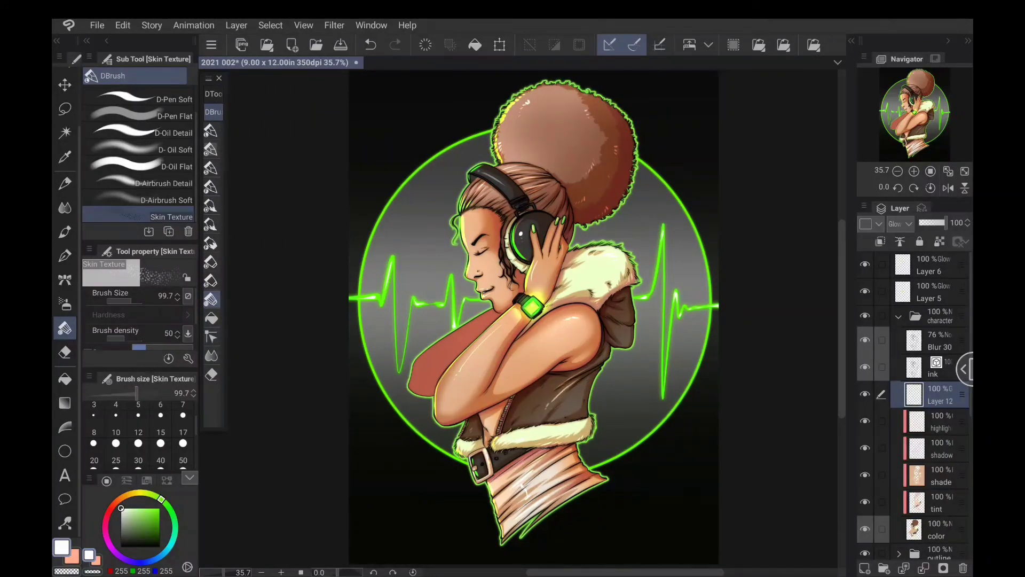